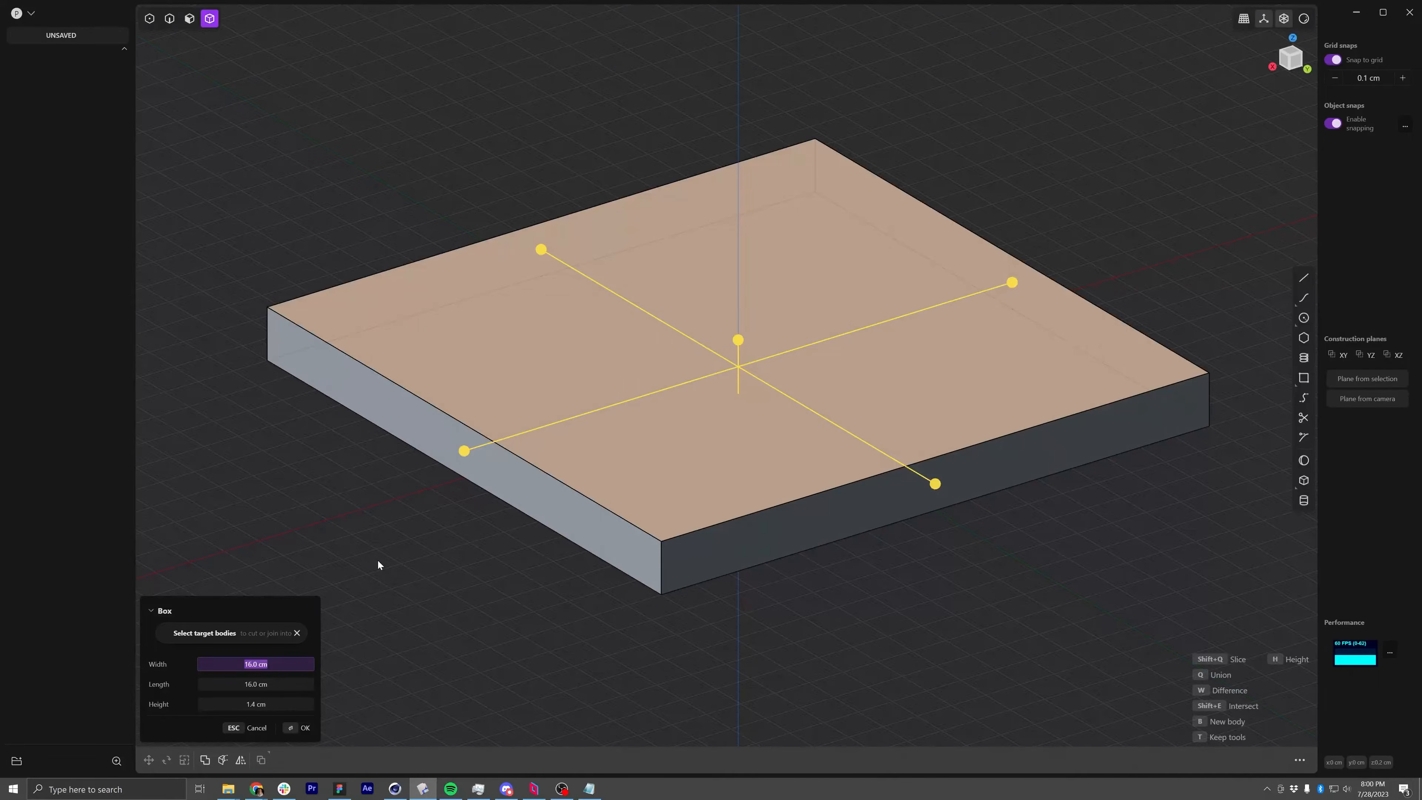
Set the box to 10 cm wide, 10 cm long and 1.5 cm high, and create it
text(10)
key(Tab)
text(10)
key(Return)
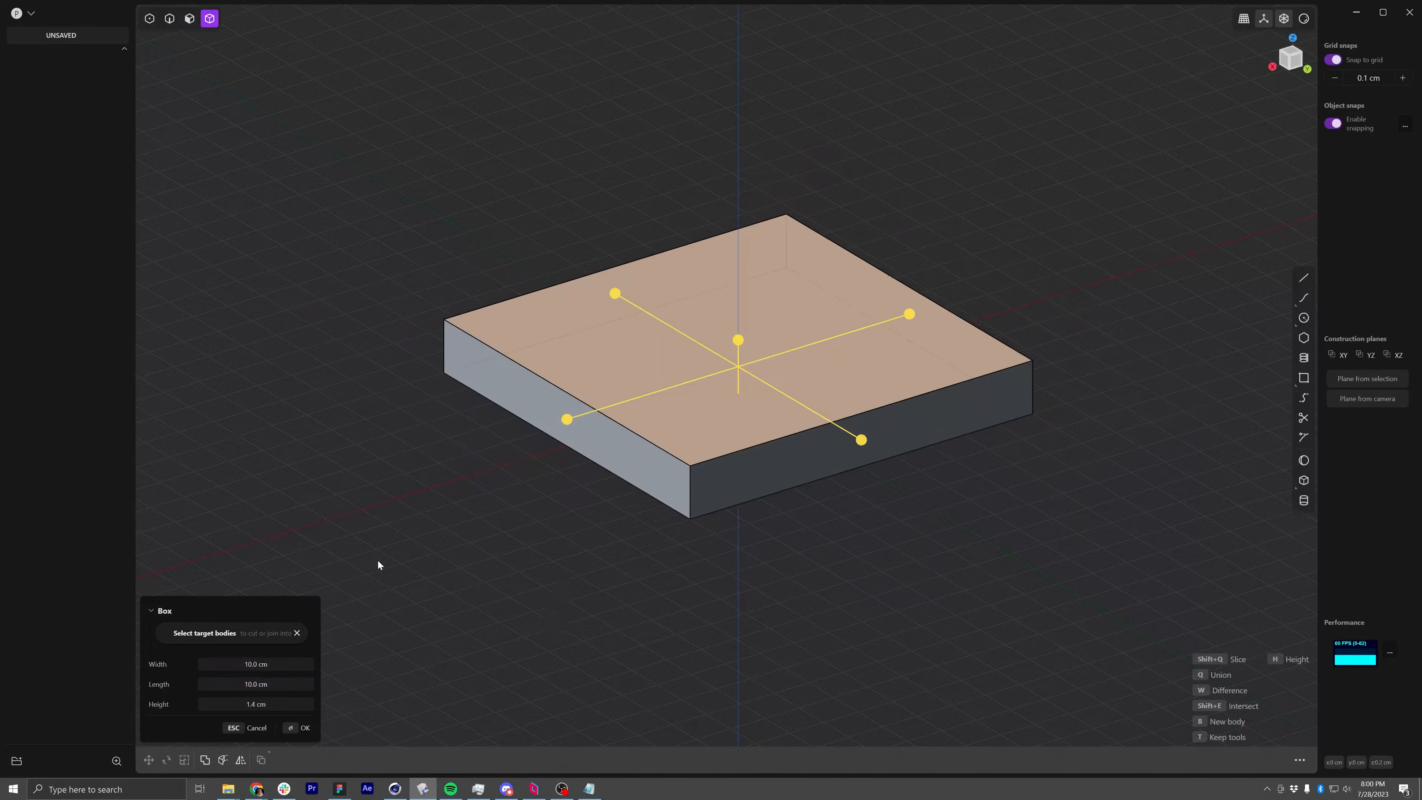
click(256, 704)
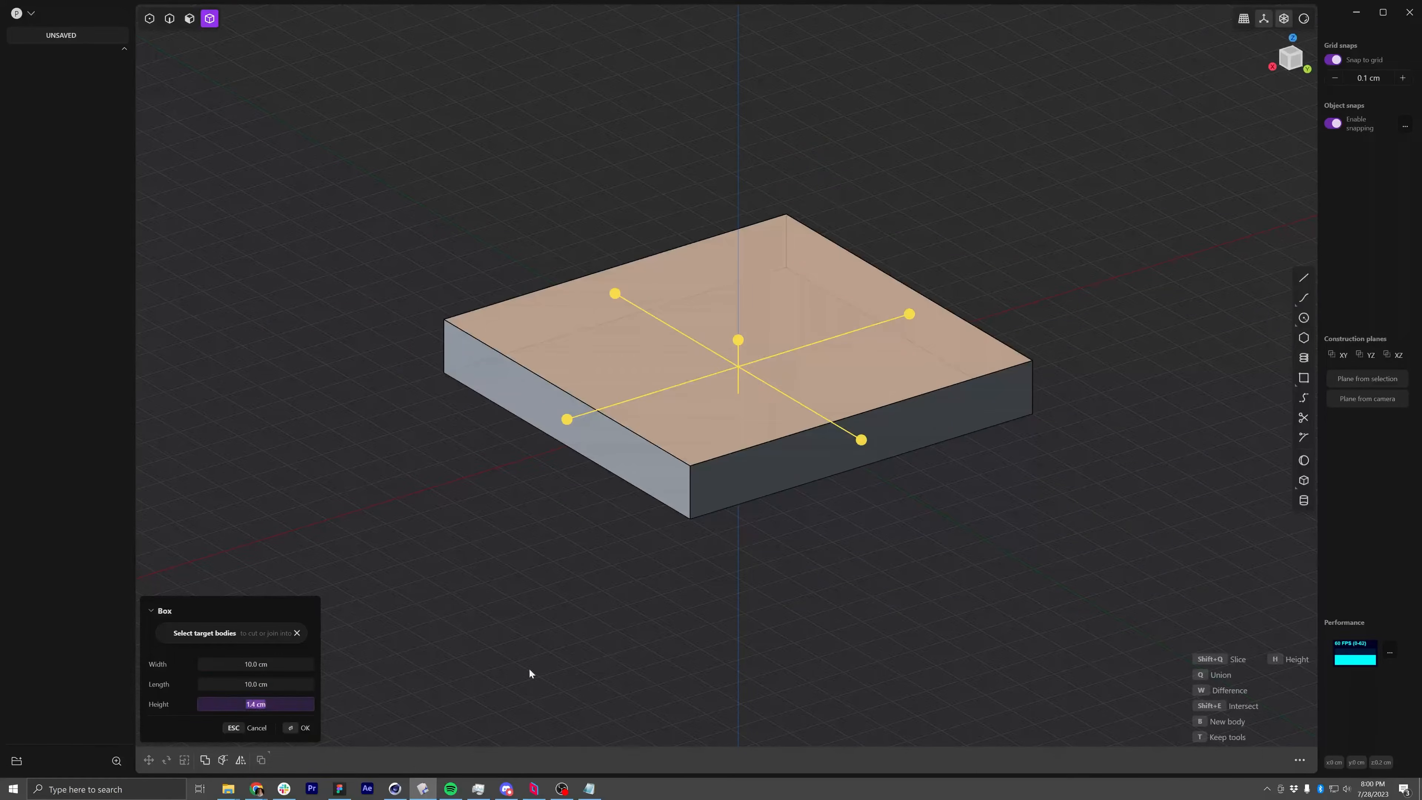
text(2)
key(Return)
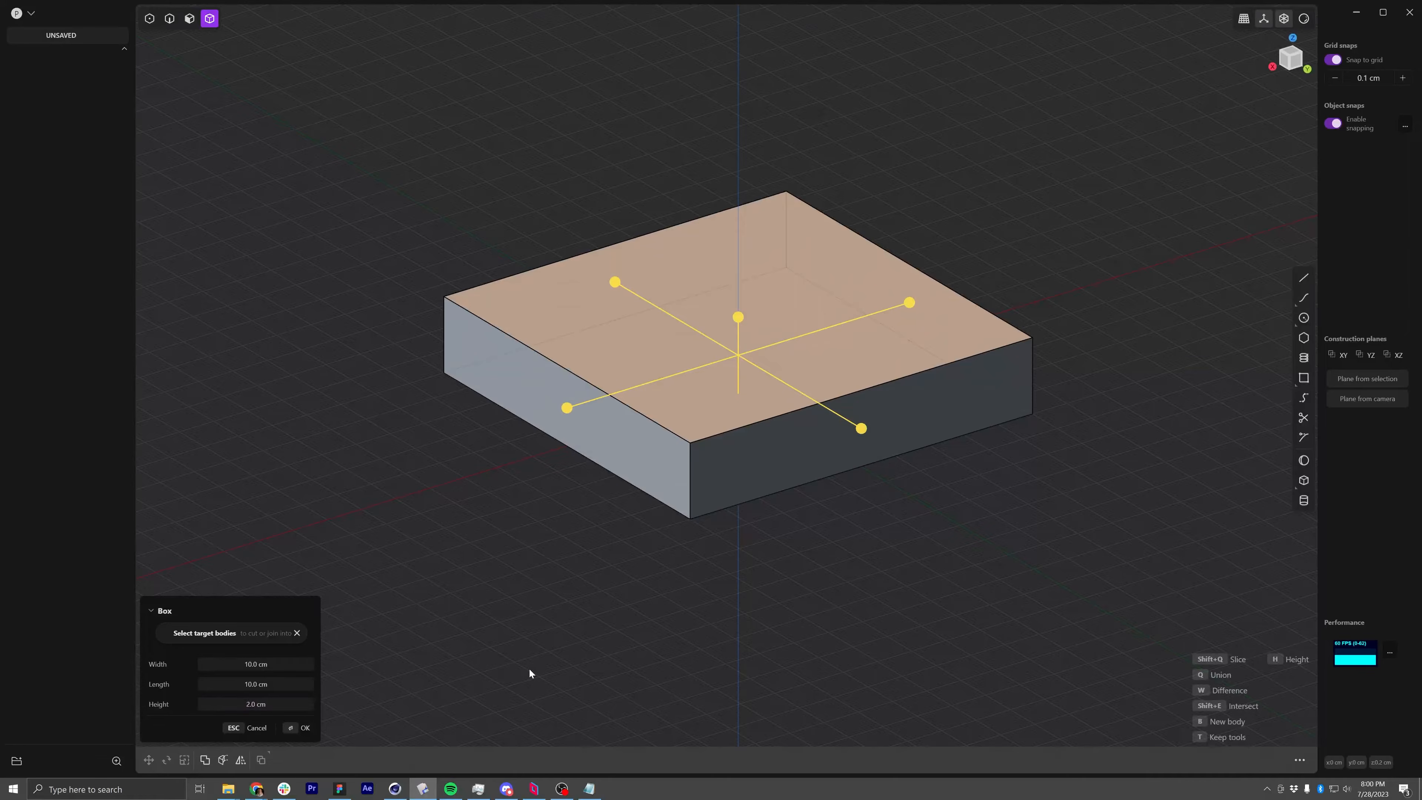
click(257, 704)
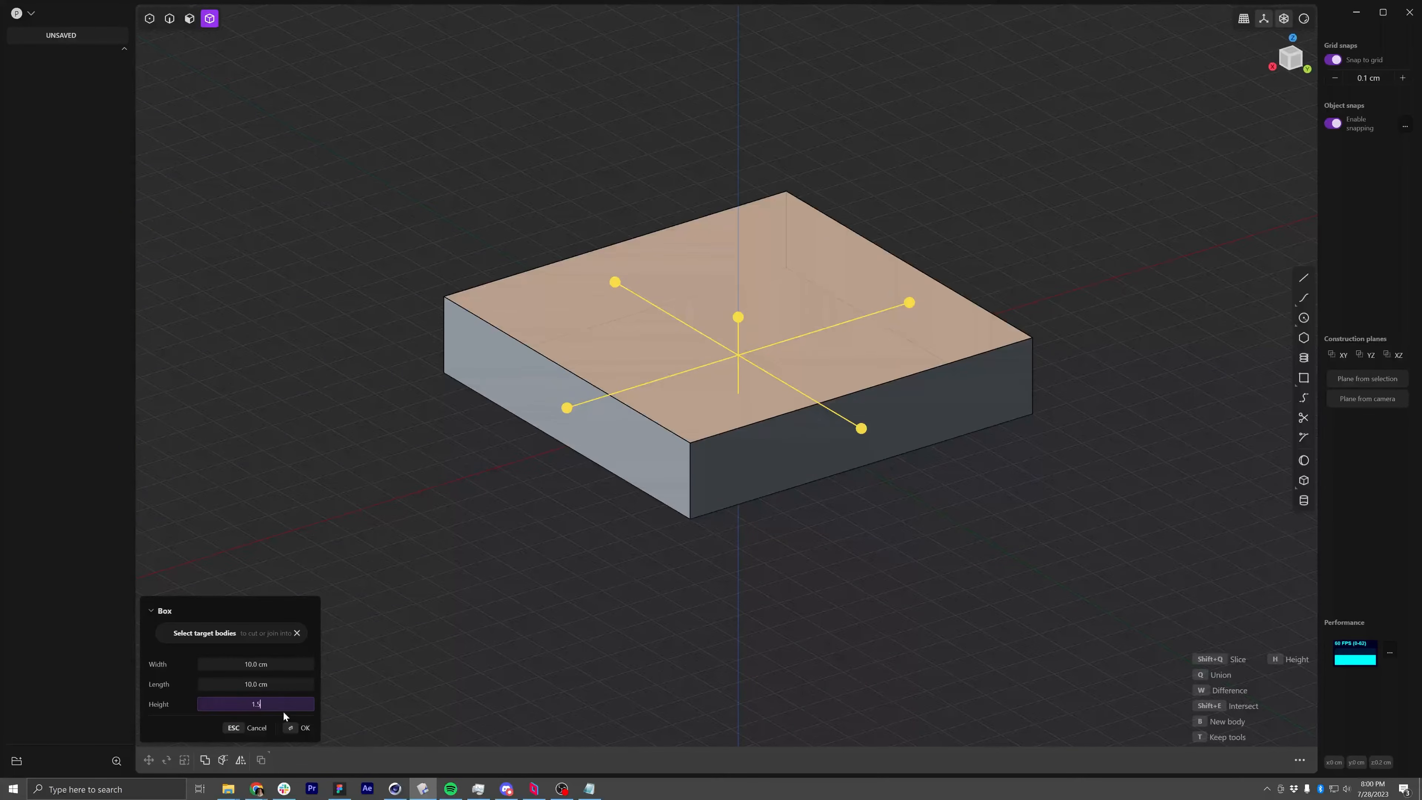
text(1.5)
key(Return)
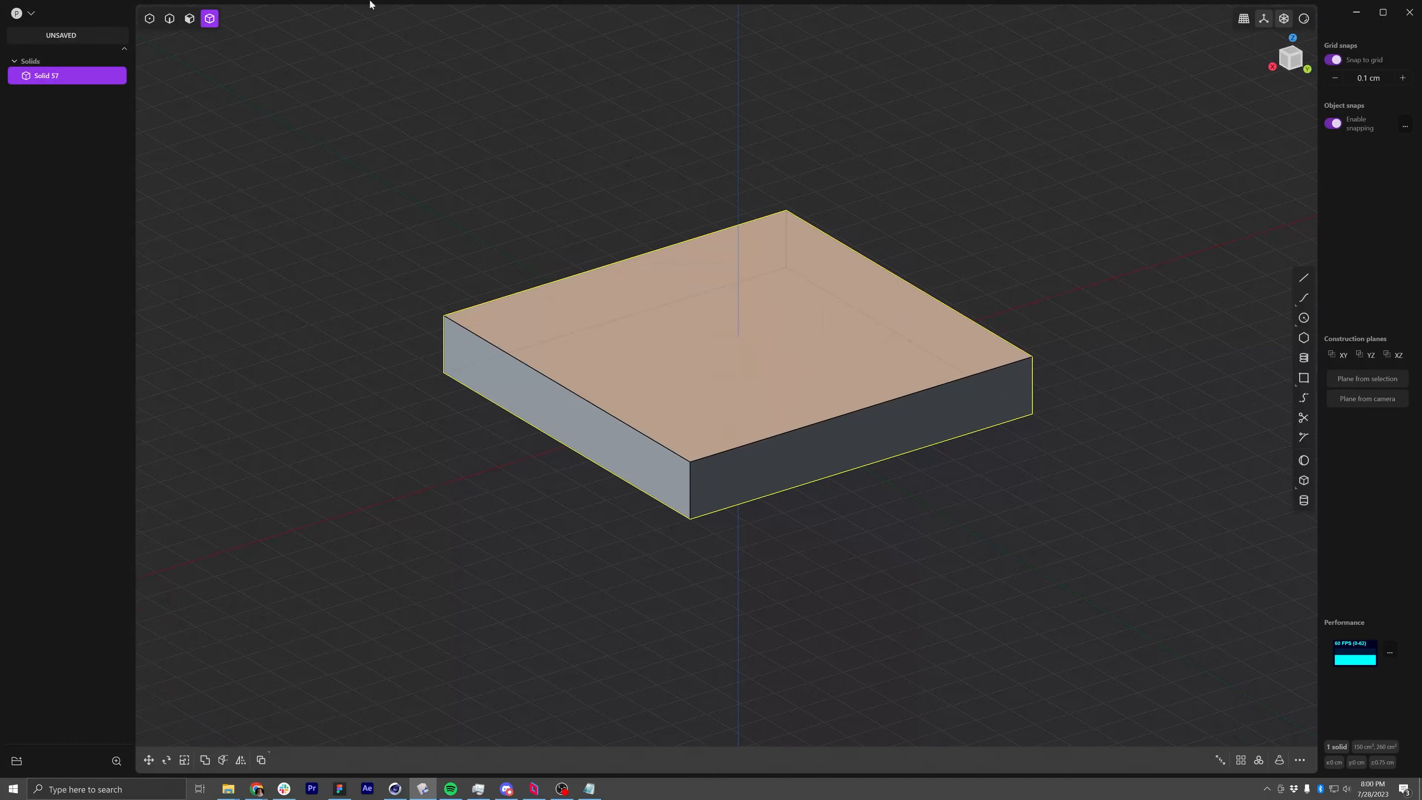
Fillet the four vertical corner edges of the box together to give it generously rounded corners
click(170, 19)
click(689, 477)
key(f)
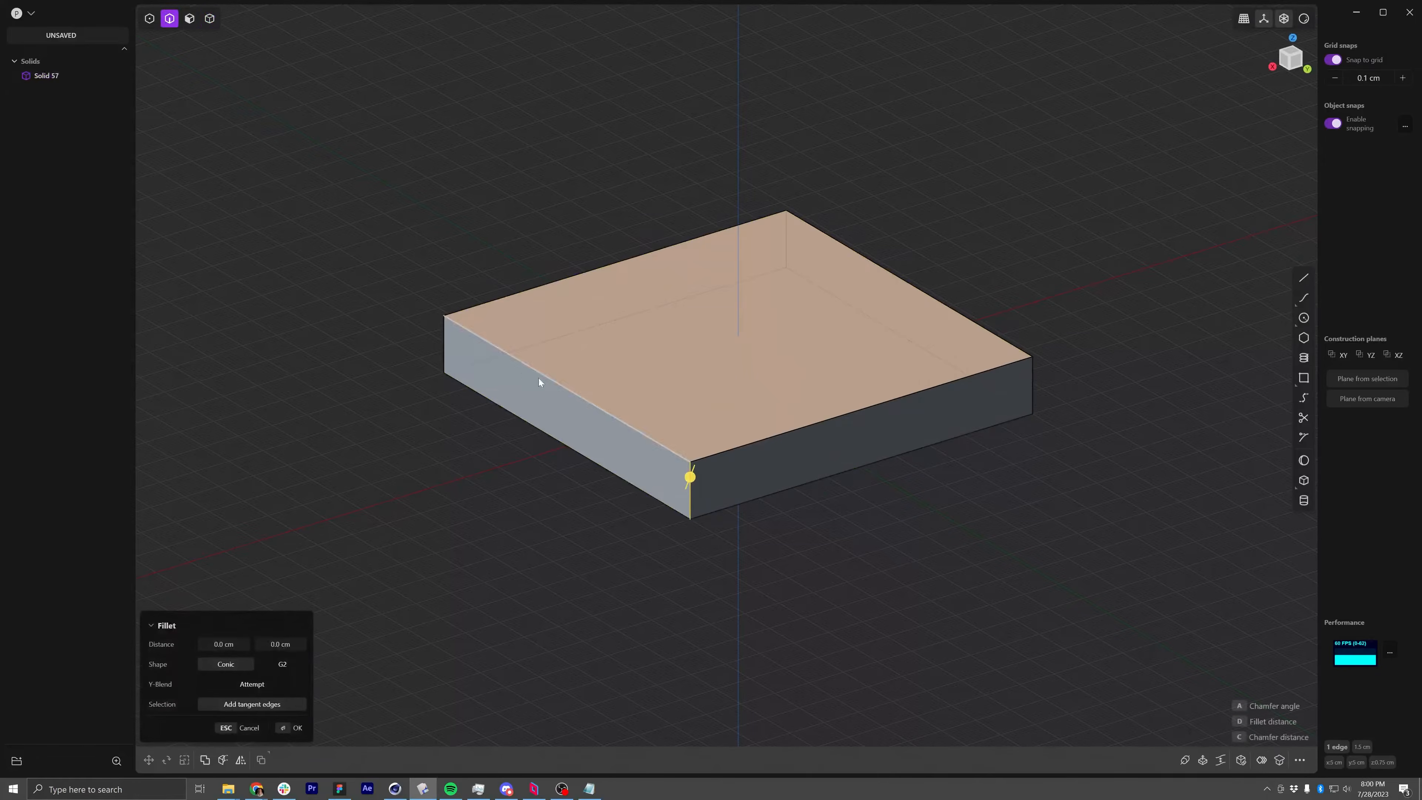
click(443, 348)
click(784, 239)
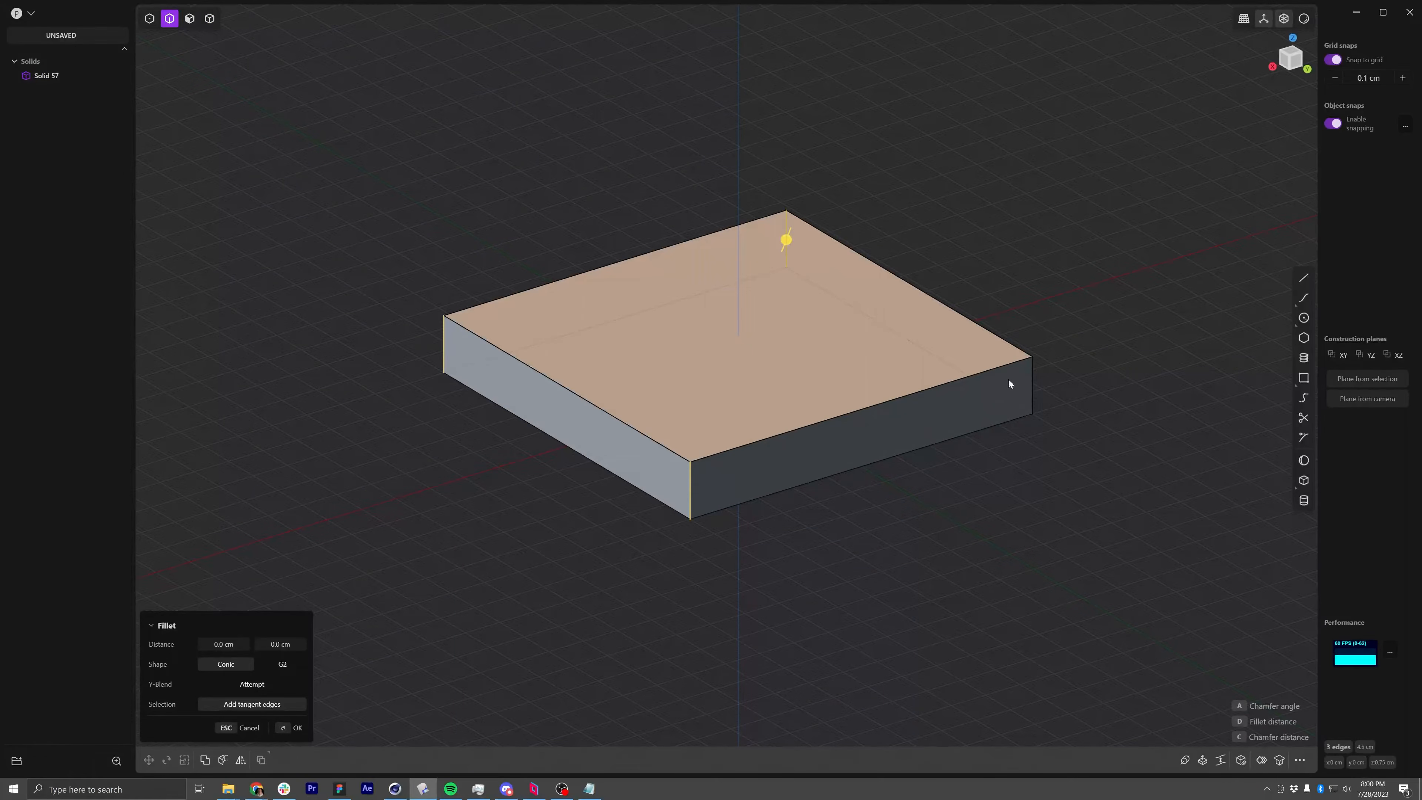
click(1030, 386)
drag(1031, 387, 1097, 382)
middle_drag(855, 397, 887, 437)
key(Return)
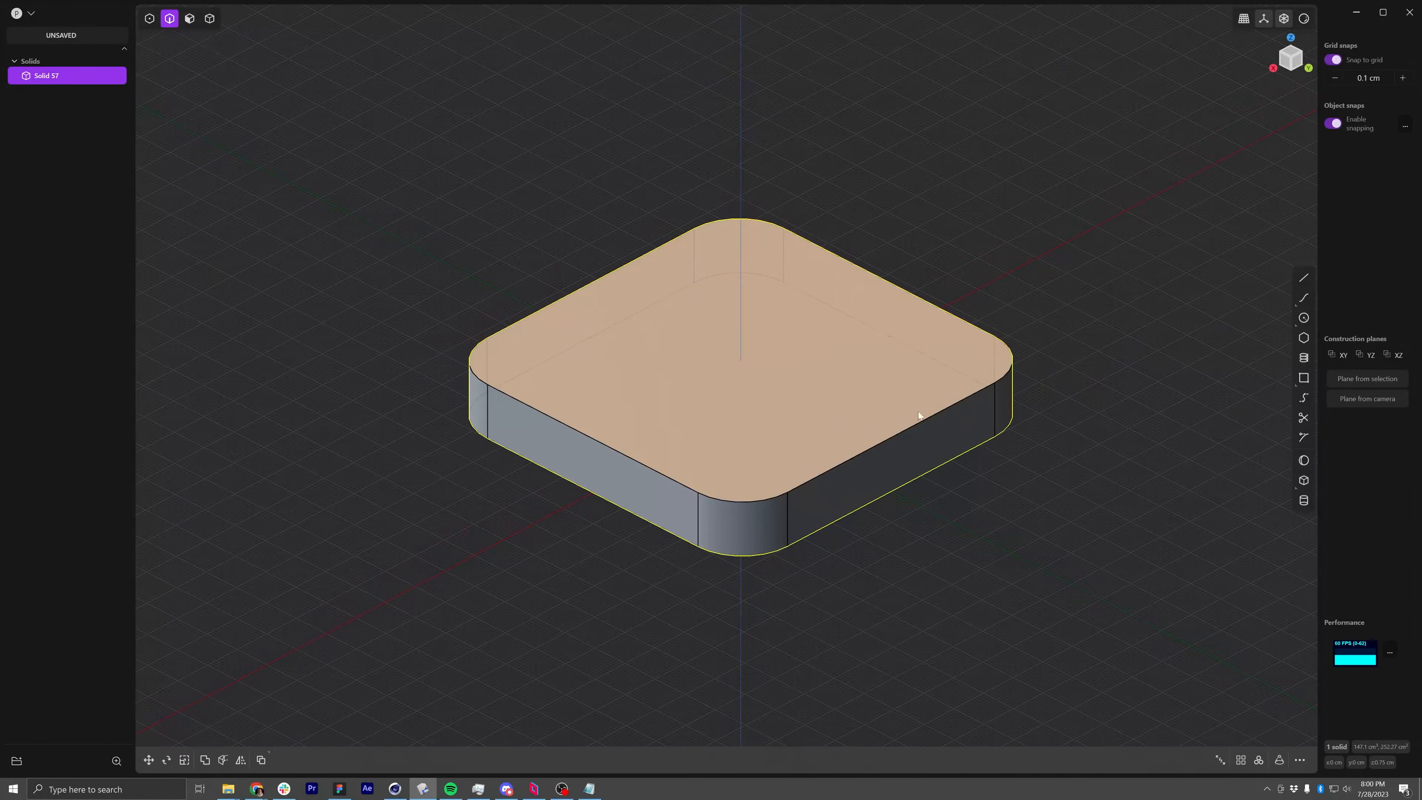
In the back view, draw a horizontal line about 12.9 cm long, 0.2 cm above the base and extending past both sides of the solid
click(1309, 69)
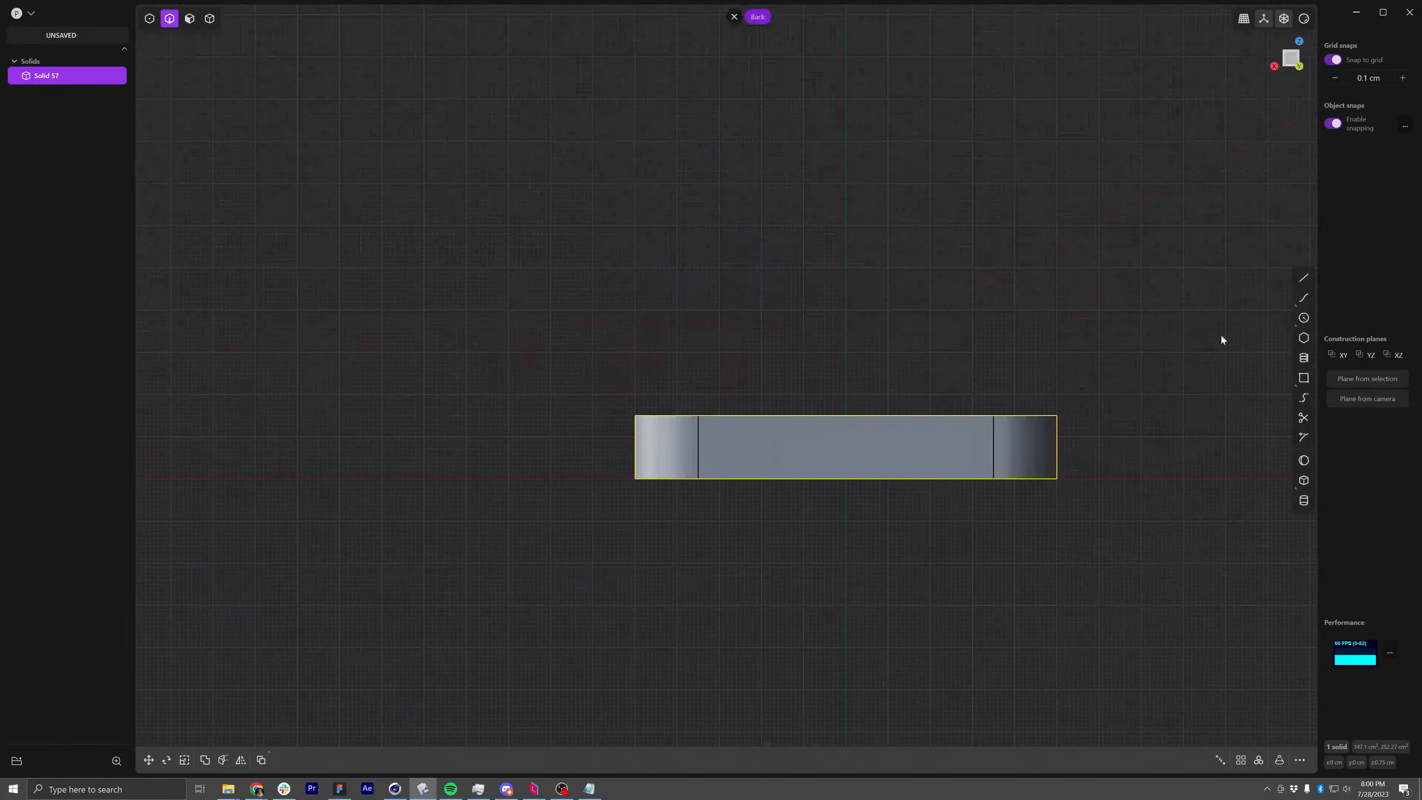
click(1306, 277)
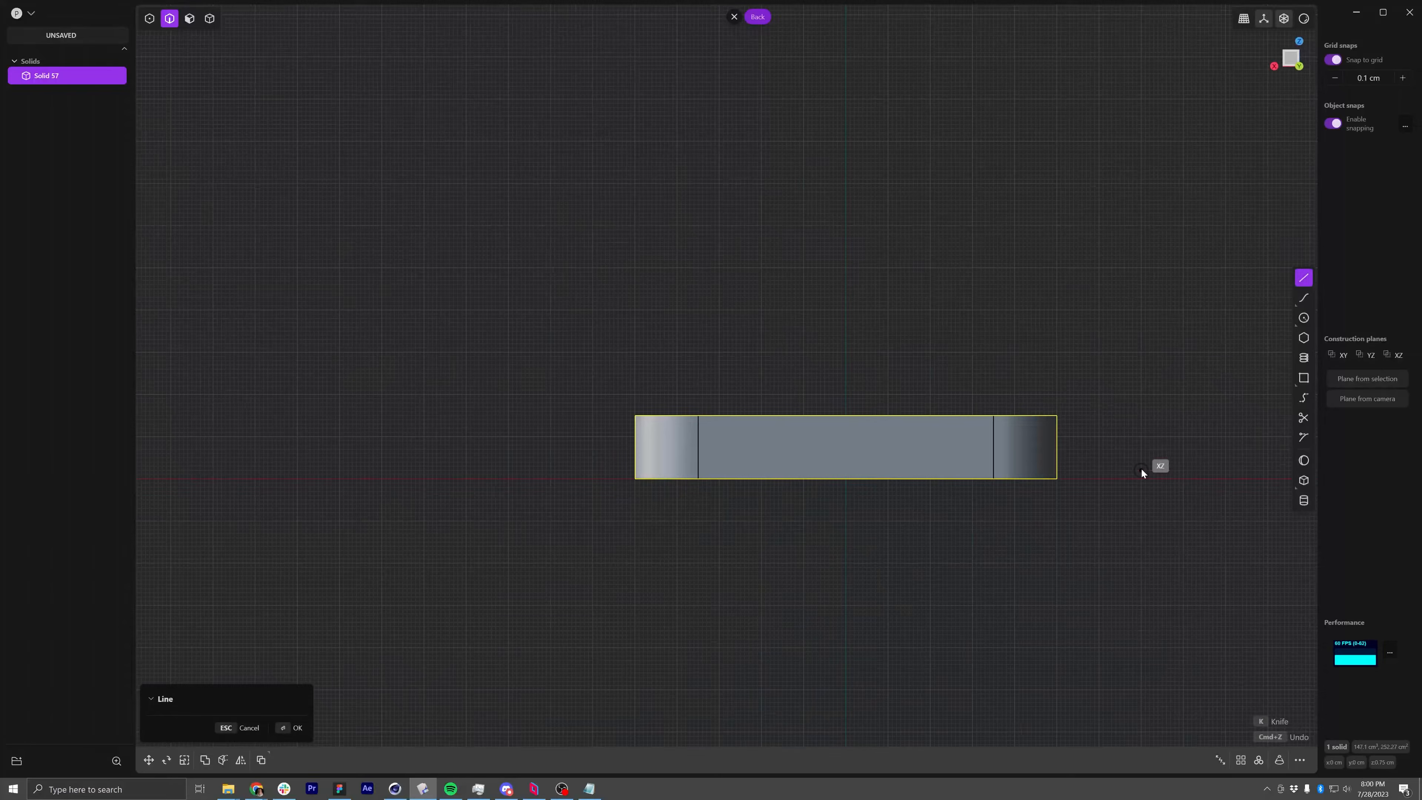
click(1141, 469)
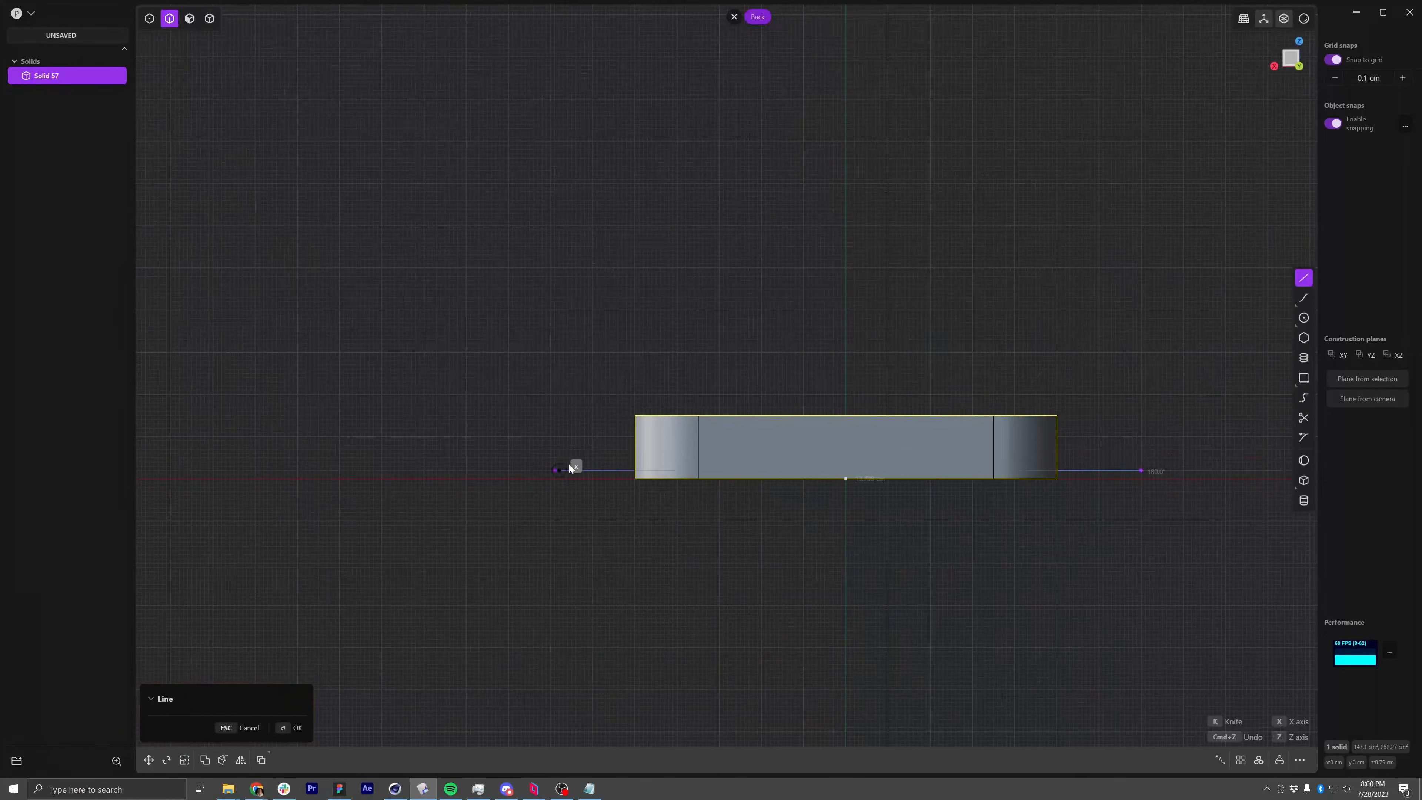
click(599, 470)
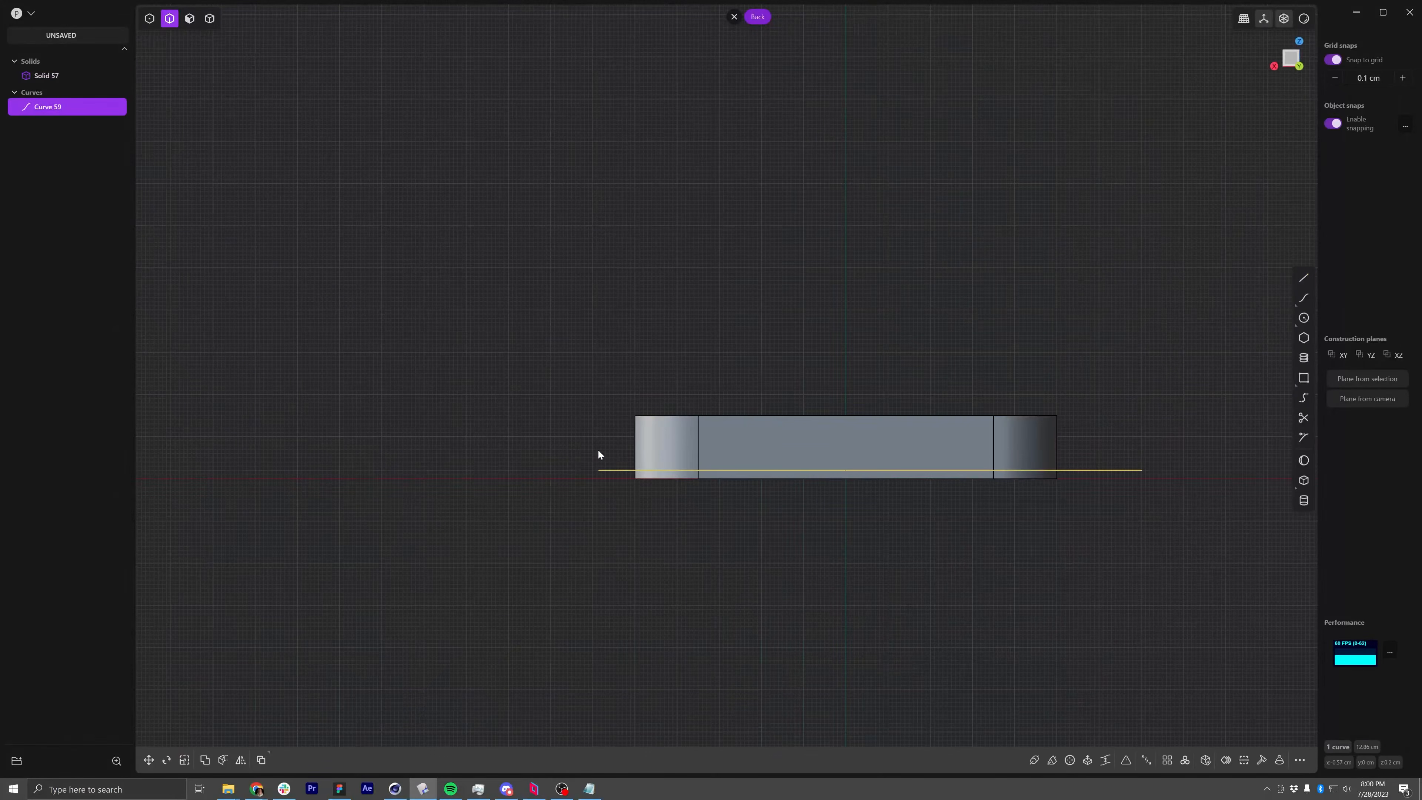
click(687, 332)
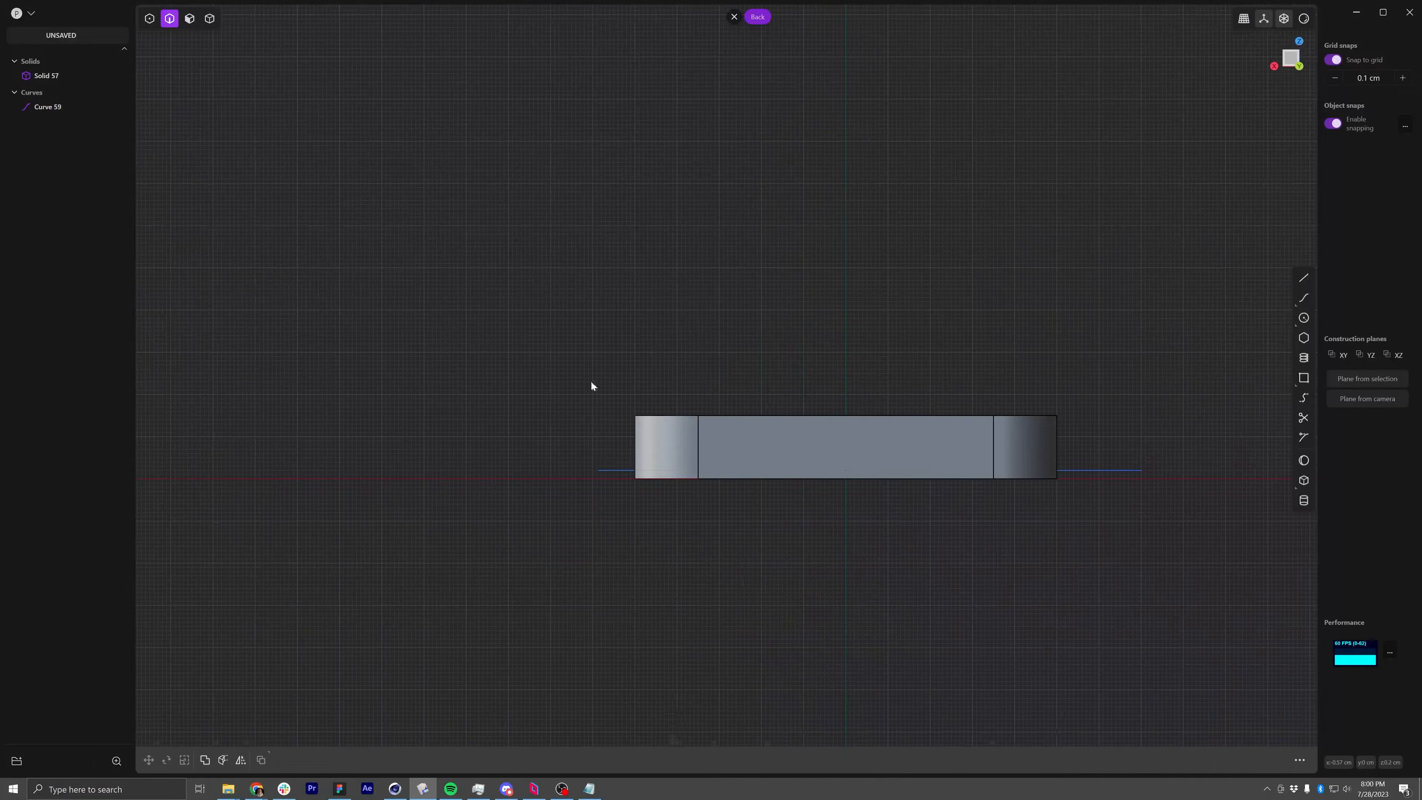
Cut the rounded solid with the horizontal line to split it into a thick upper and a thin lower body
click(39, 76)
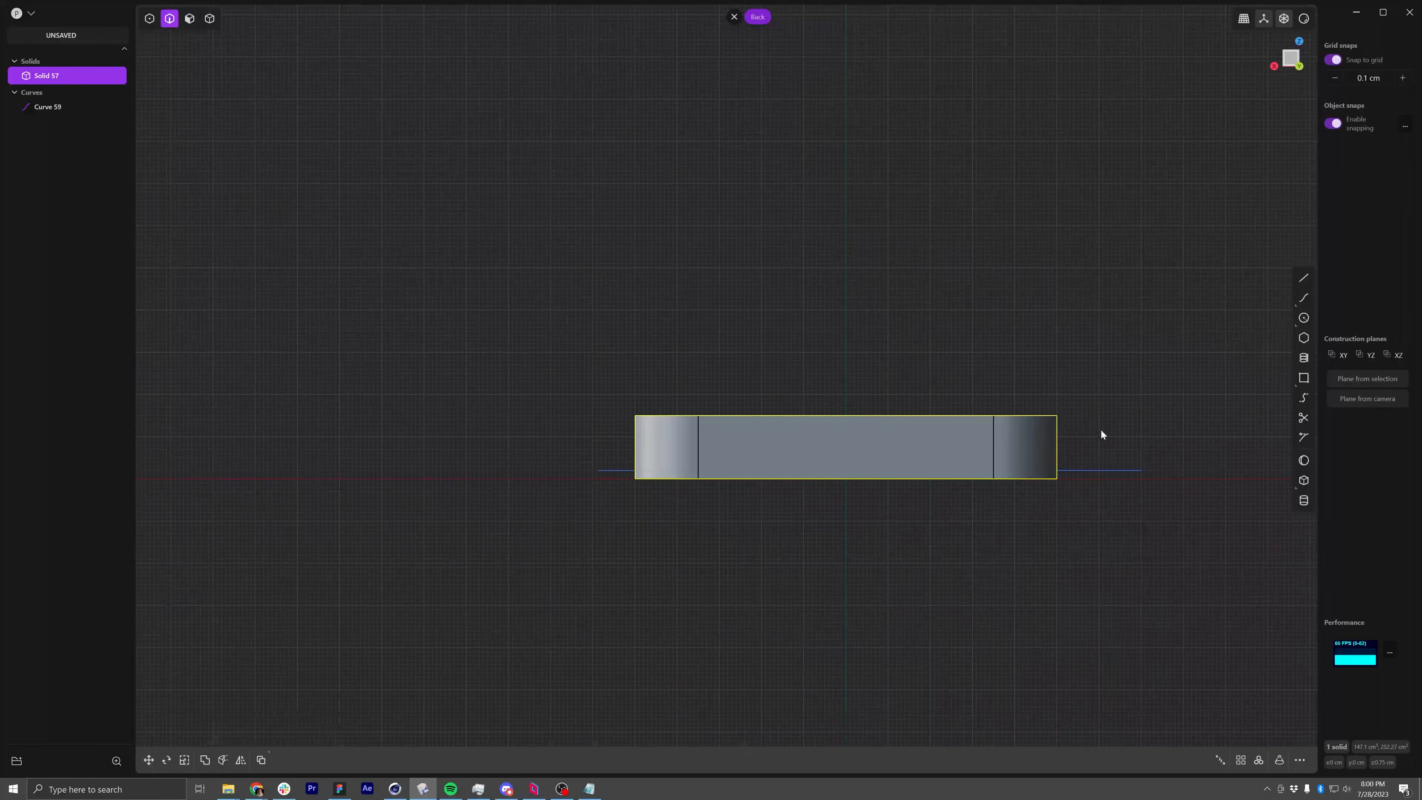
right_drag(978, 343, 877, 261)
scroll(705, 325, up, 5)
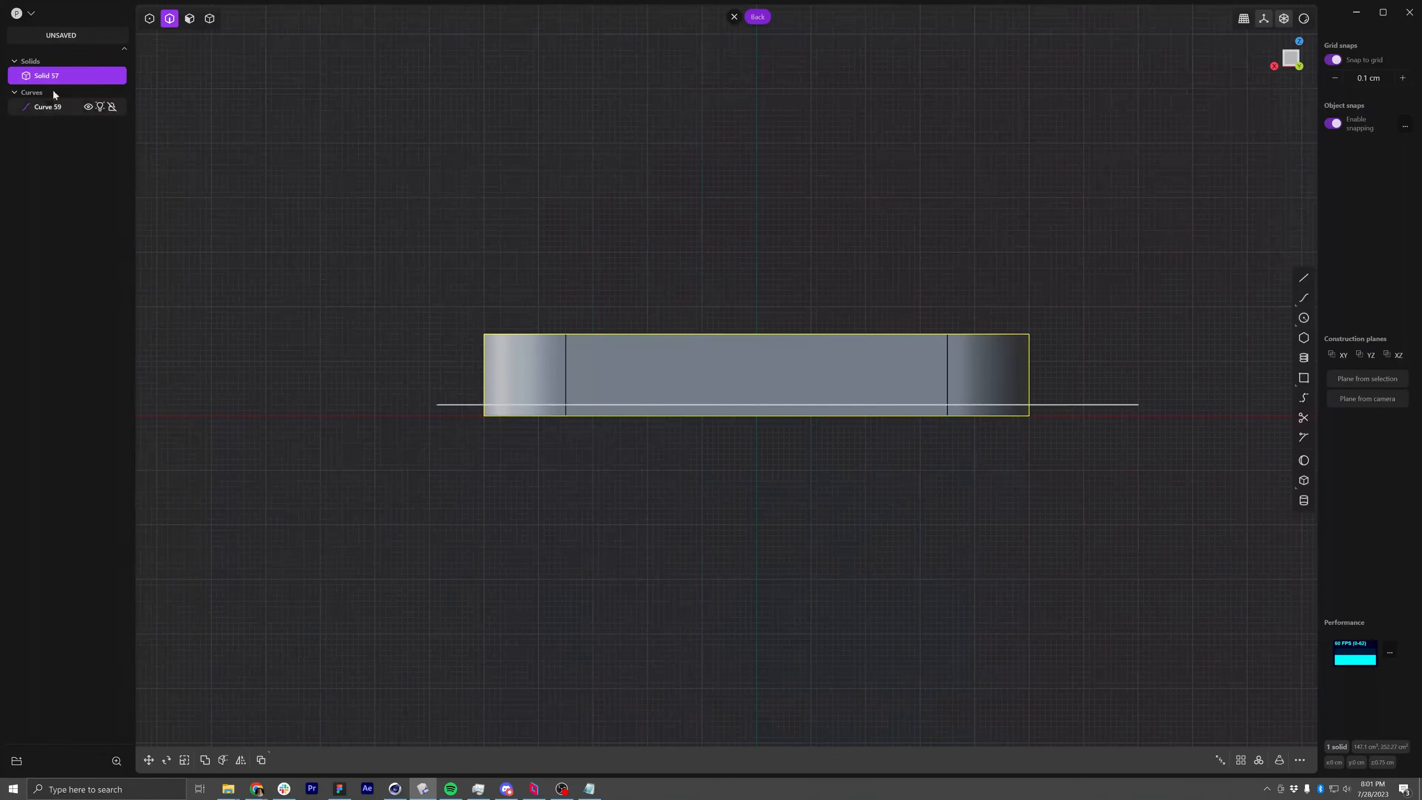
key(c)
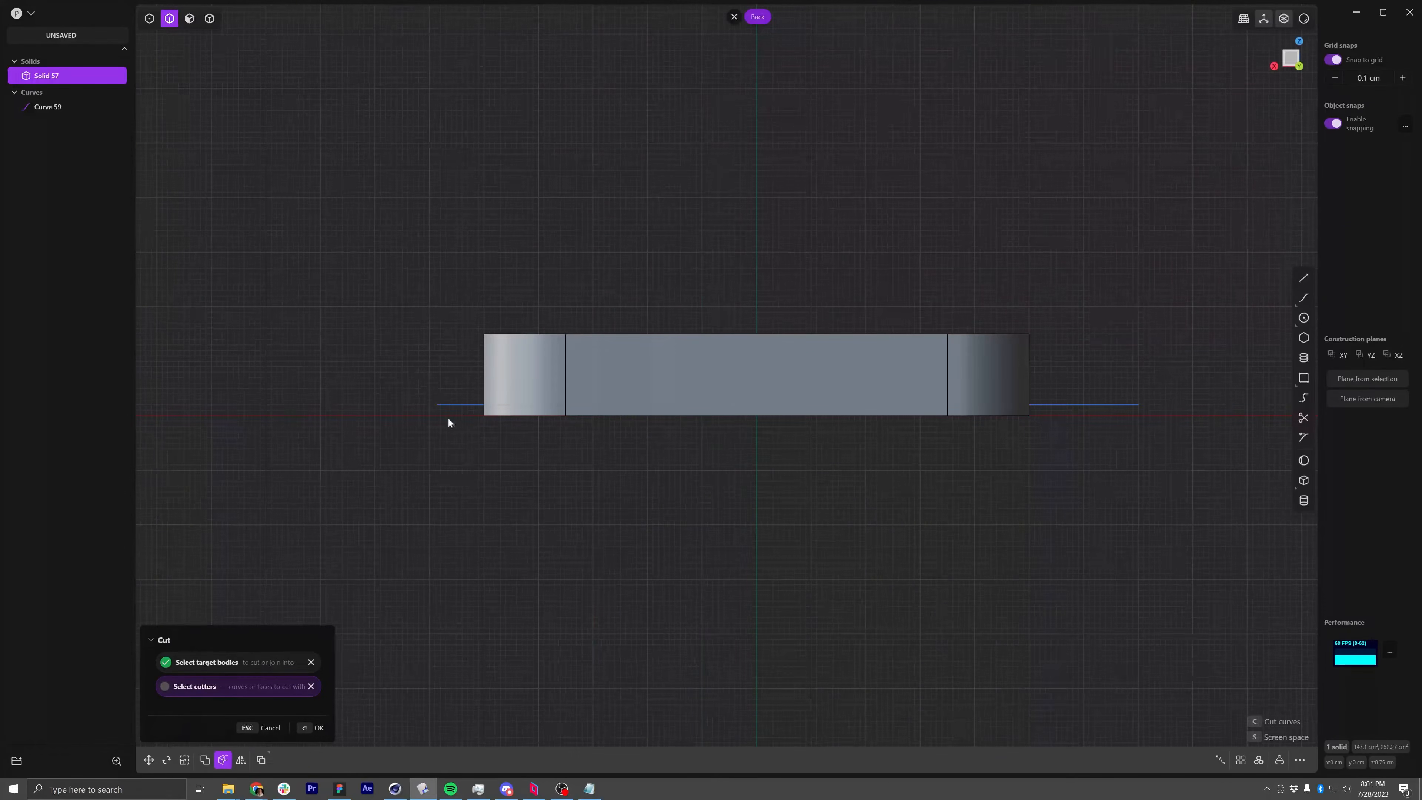
click(459, 404)
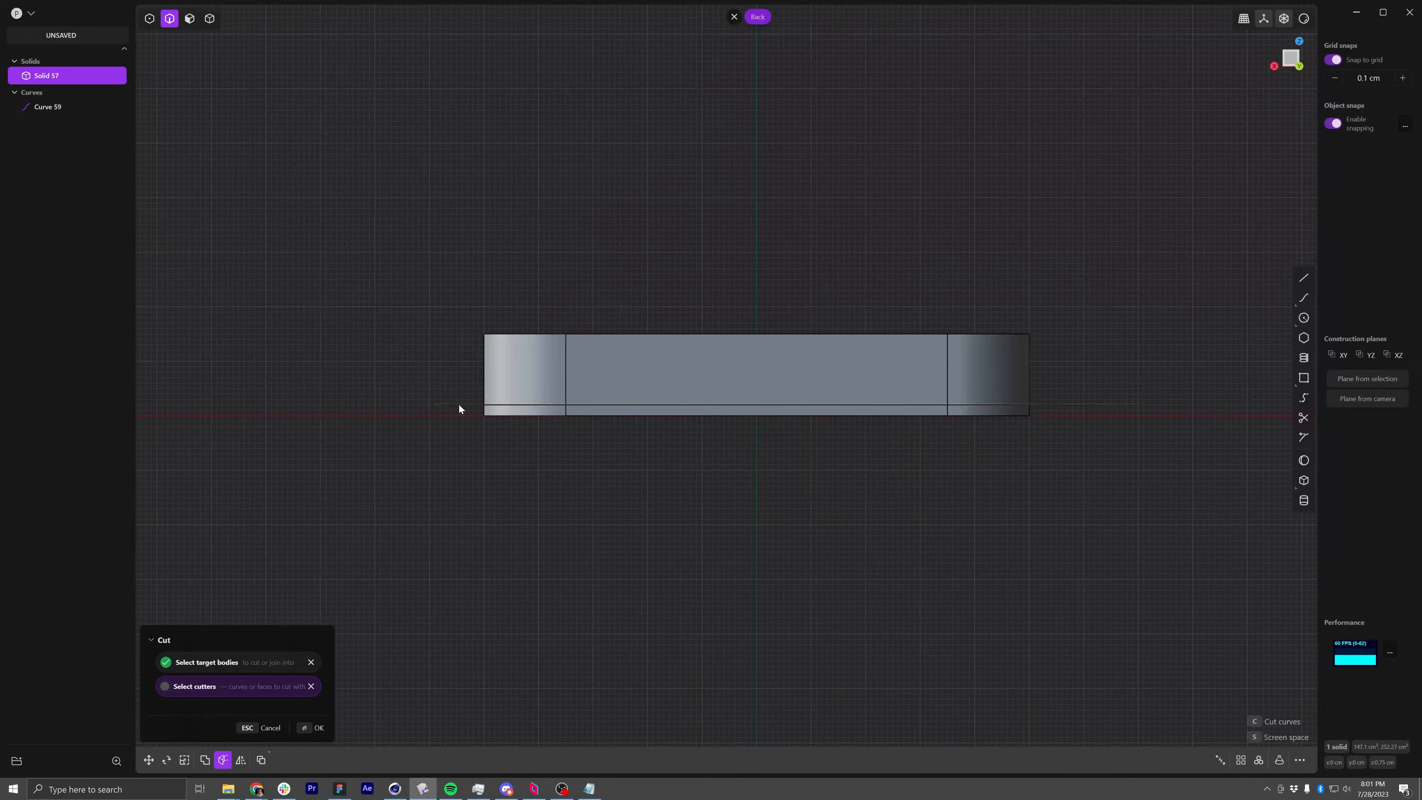
click(308, 728)
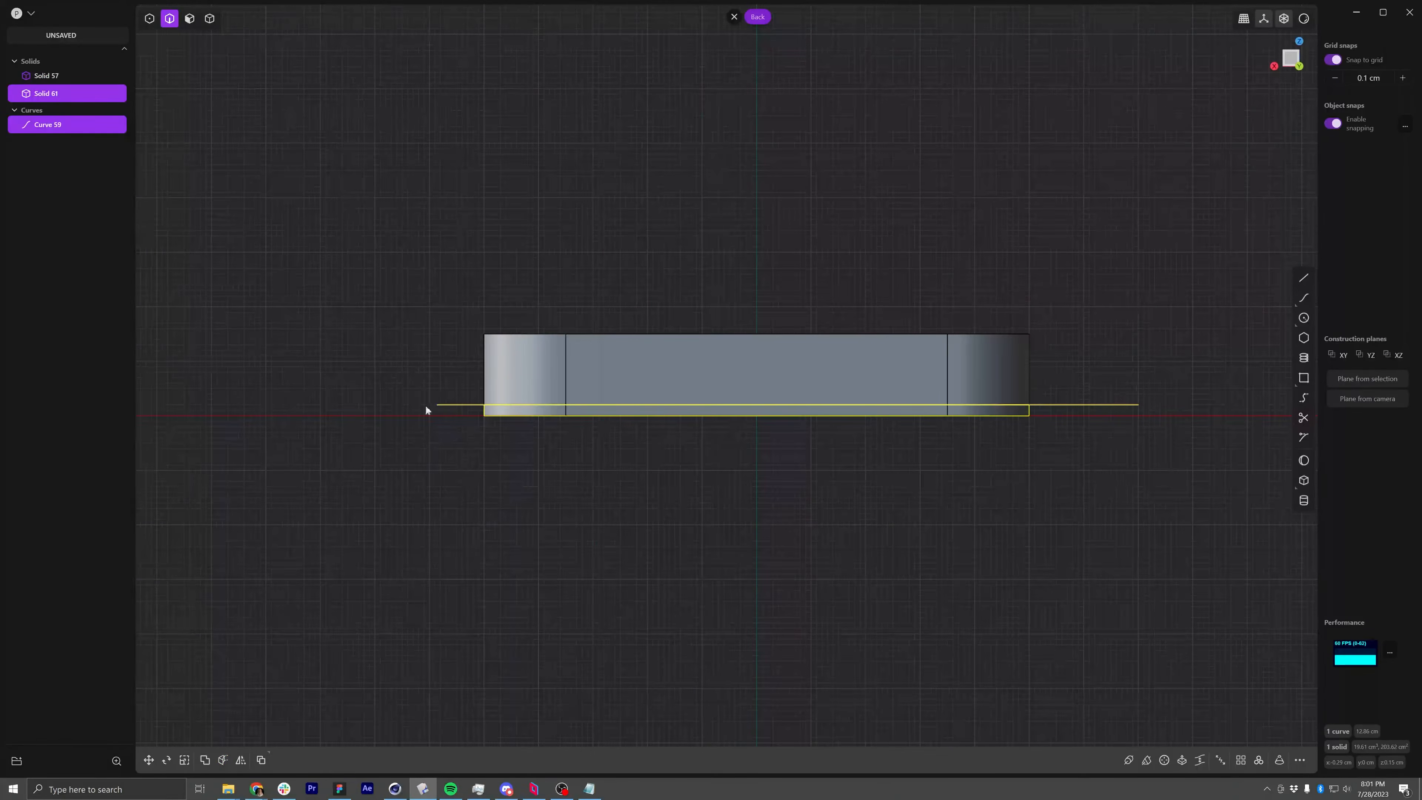
Check the two split solids by selecting each one, and hide the Curves group containing the cutting line
click(41, 75)
click(45, 92)
click(53, 76)
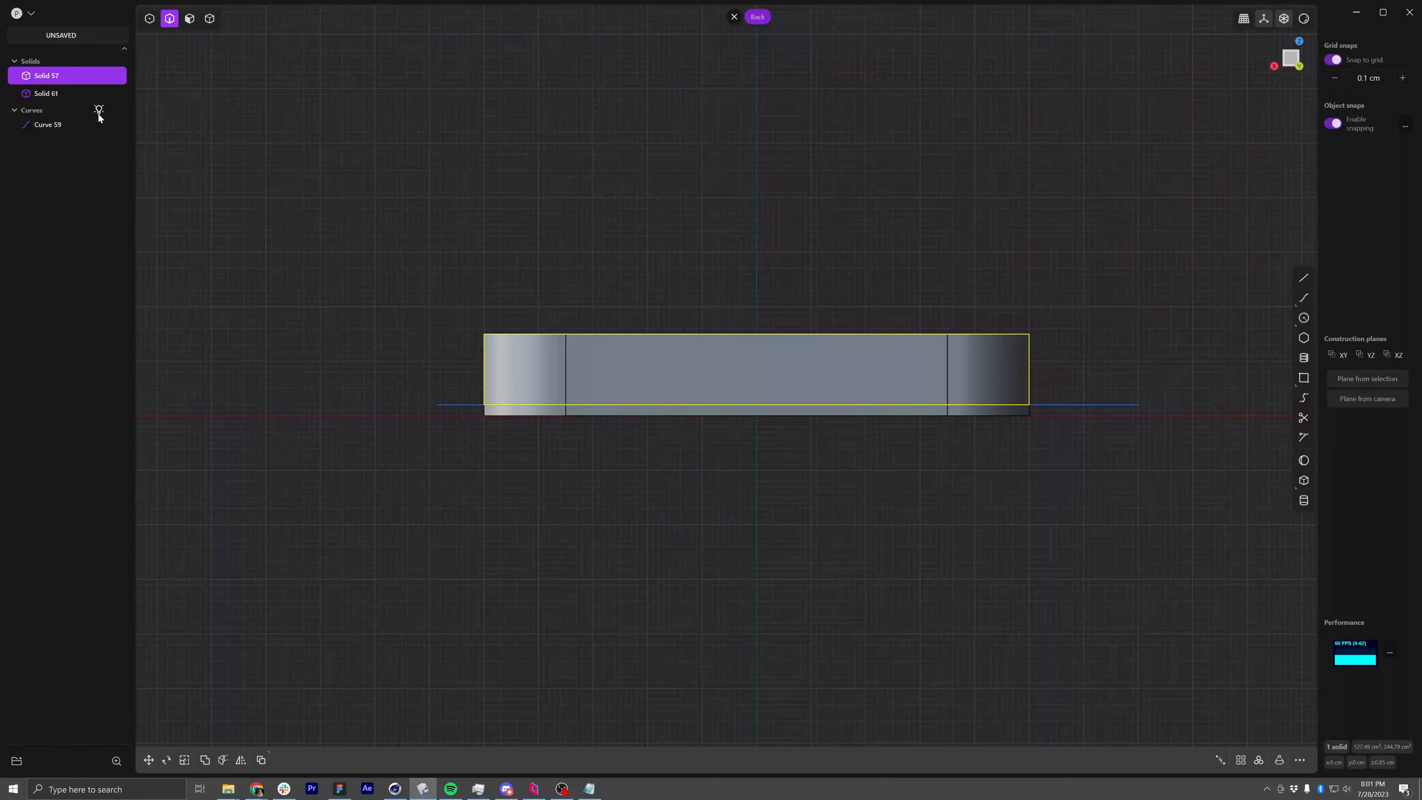
click(99, 110)
middle_drag(481, 423, 563, 471)
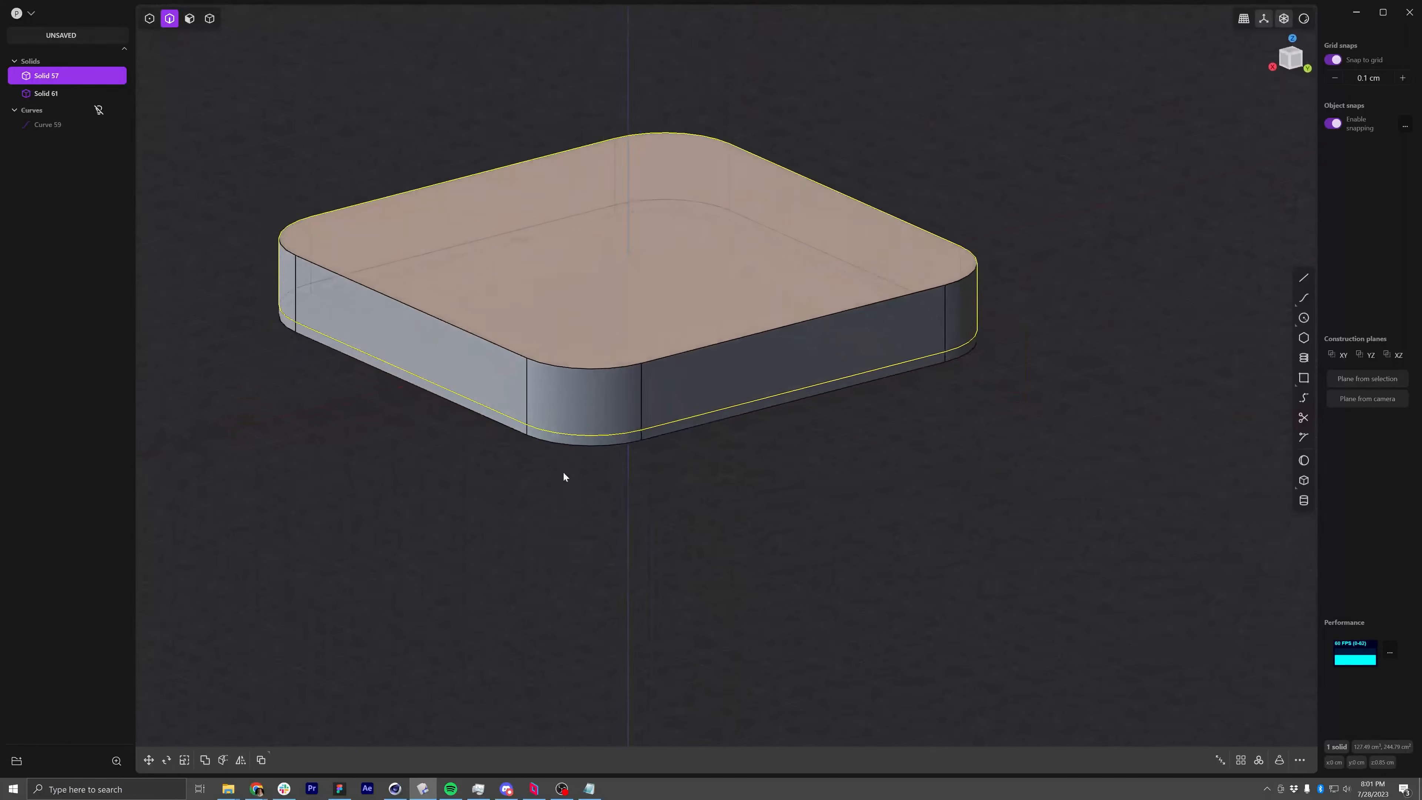
click(564, 473)
middle_drag(772, 251, 481, 506)
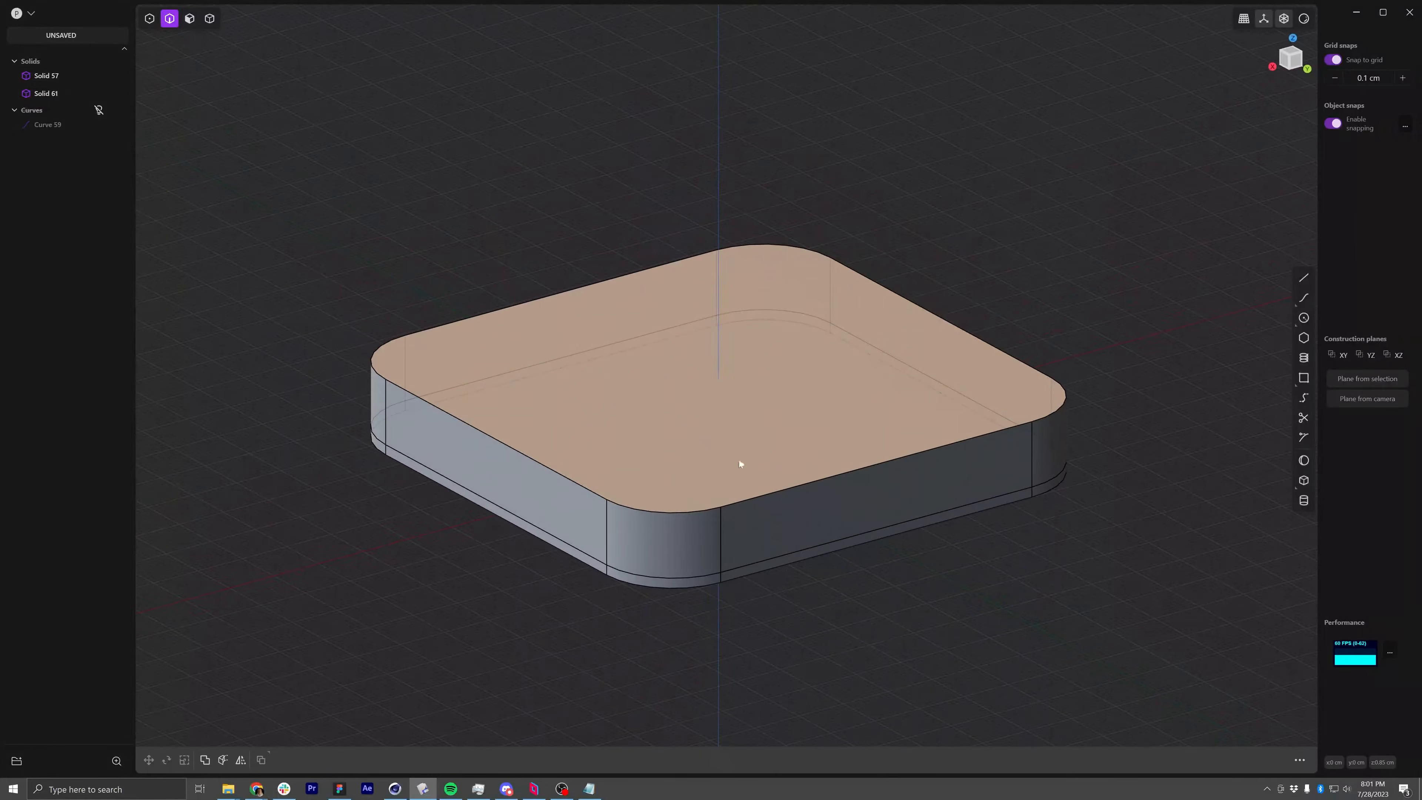
Offset the upper solid's top face outward by 0.2 cm
click(189, 18)
click(491, 352)
key(o)
drag(490, 302, 489, 290)
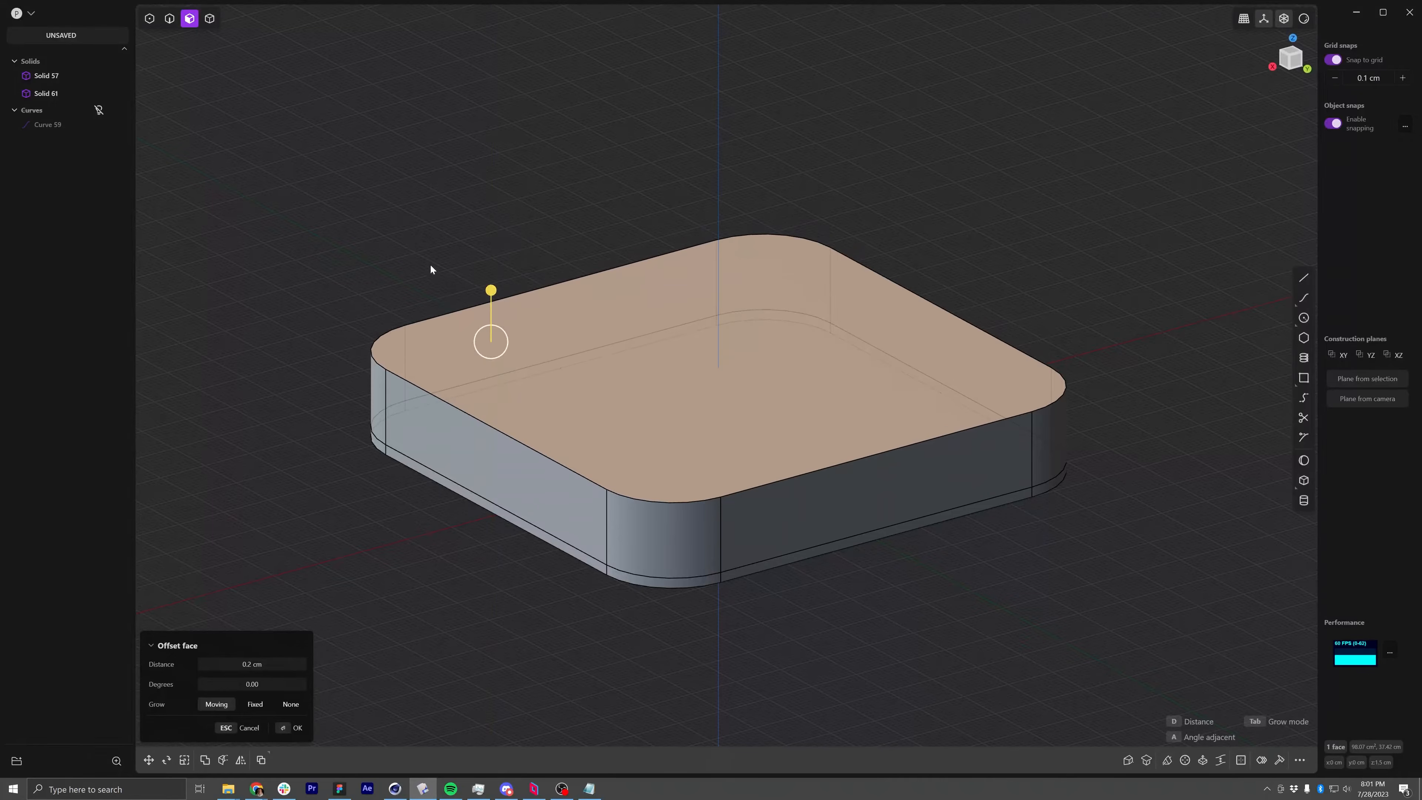
right_click(430, 264)
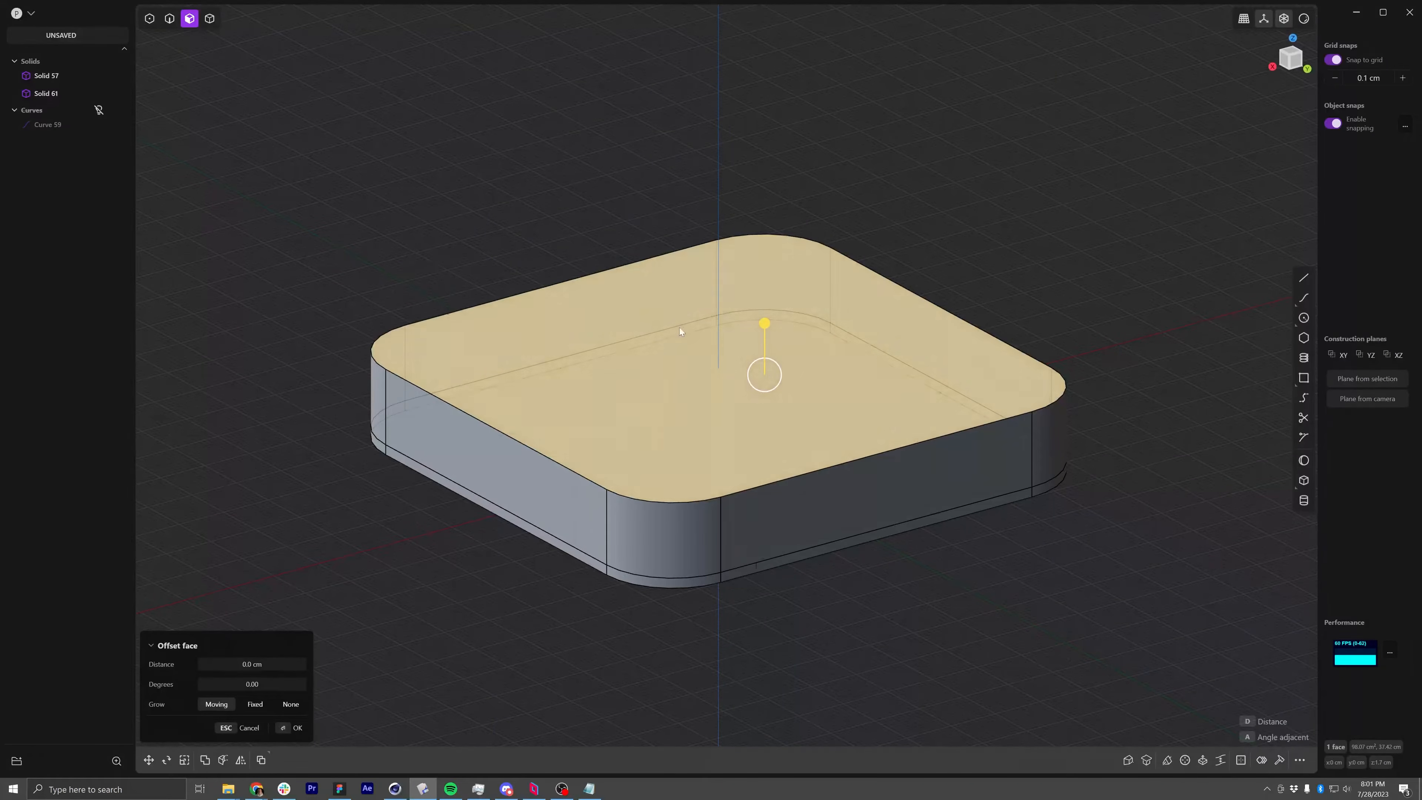
click(922, 280)
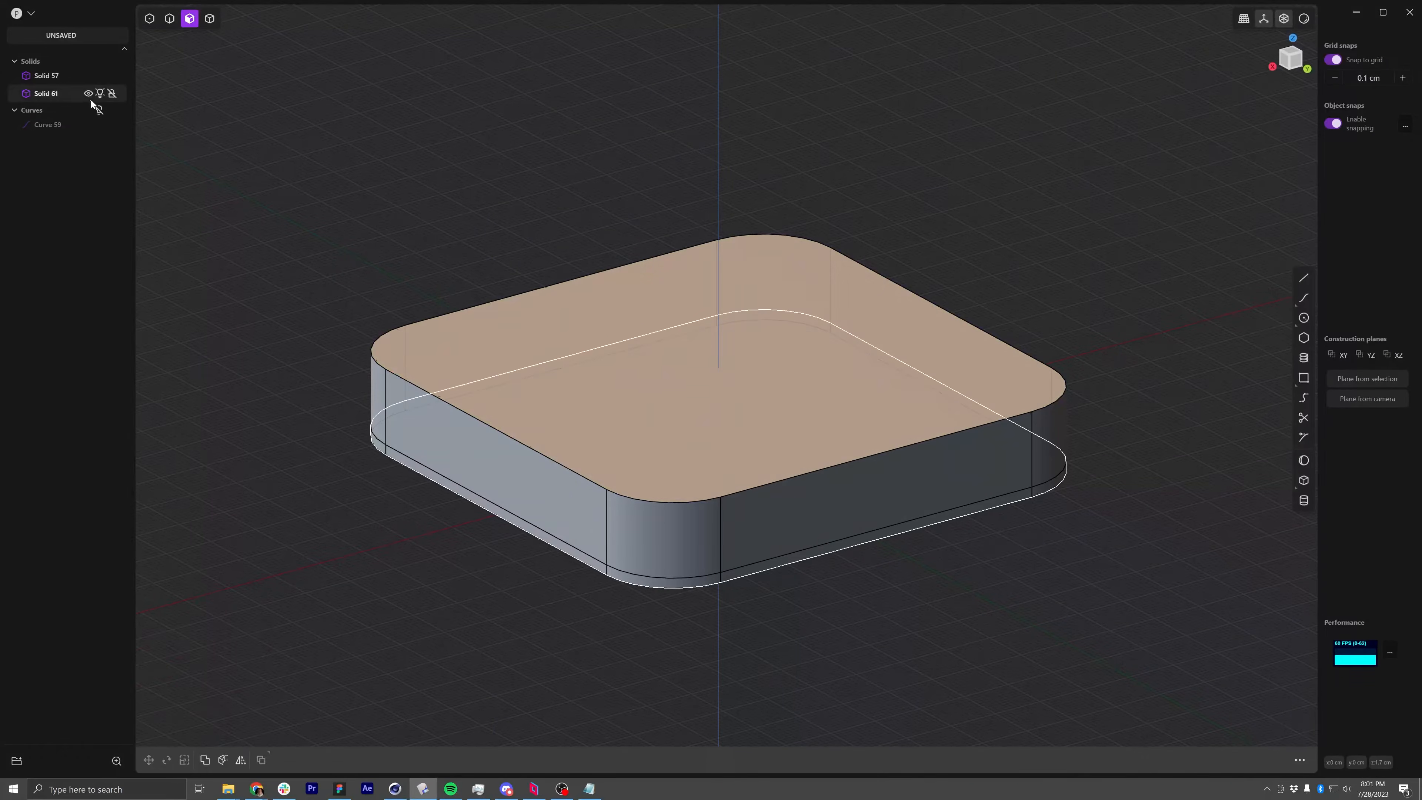
Rename the upper solid panel-top and the lower solid panel-bottom
click(40, 77)
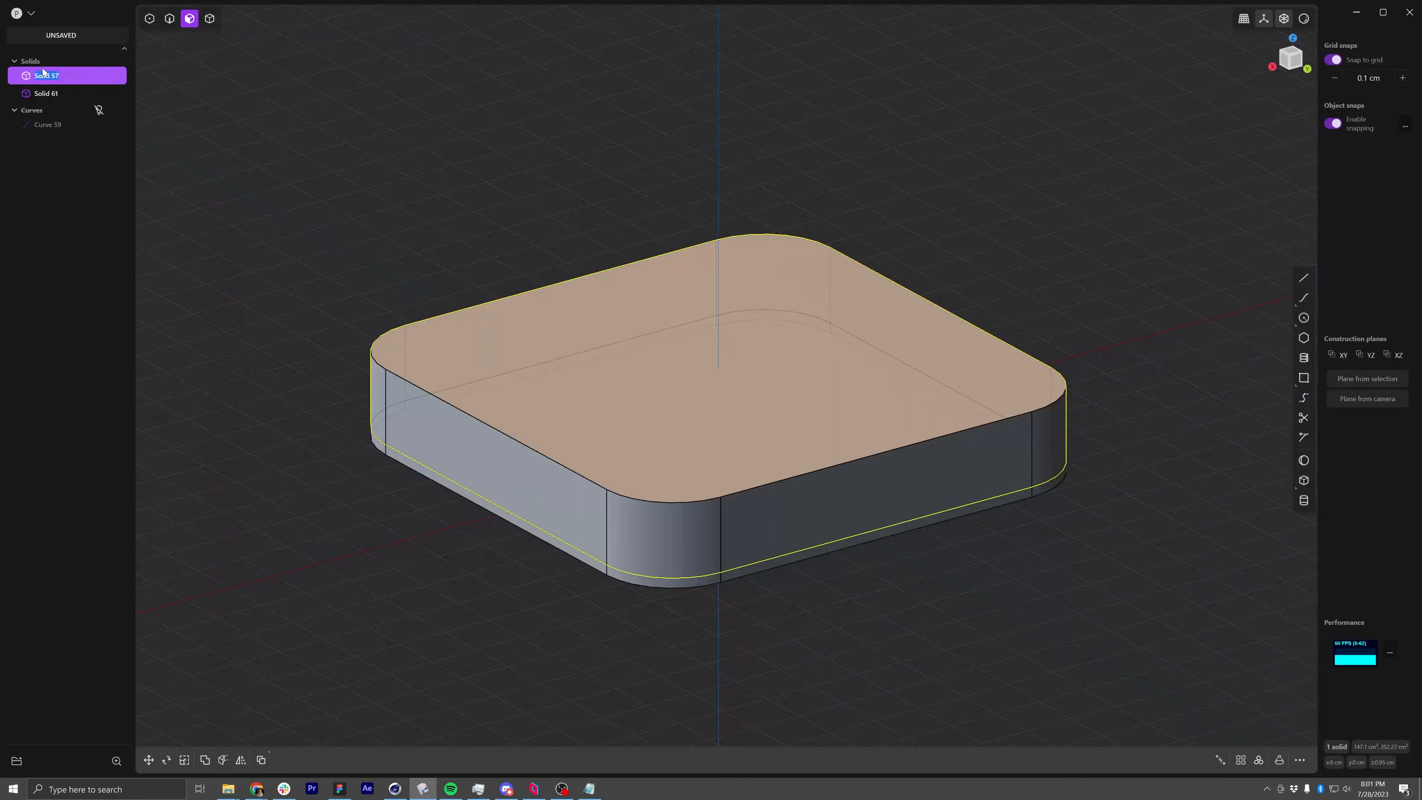
text(panel-top)
key(Return)
double_click(53, 93)
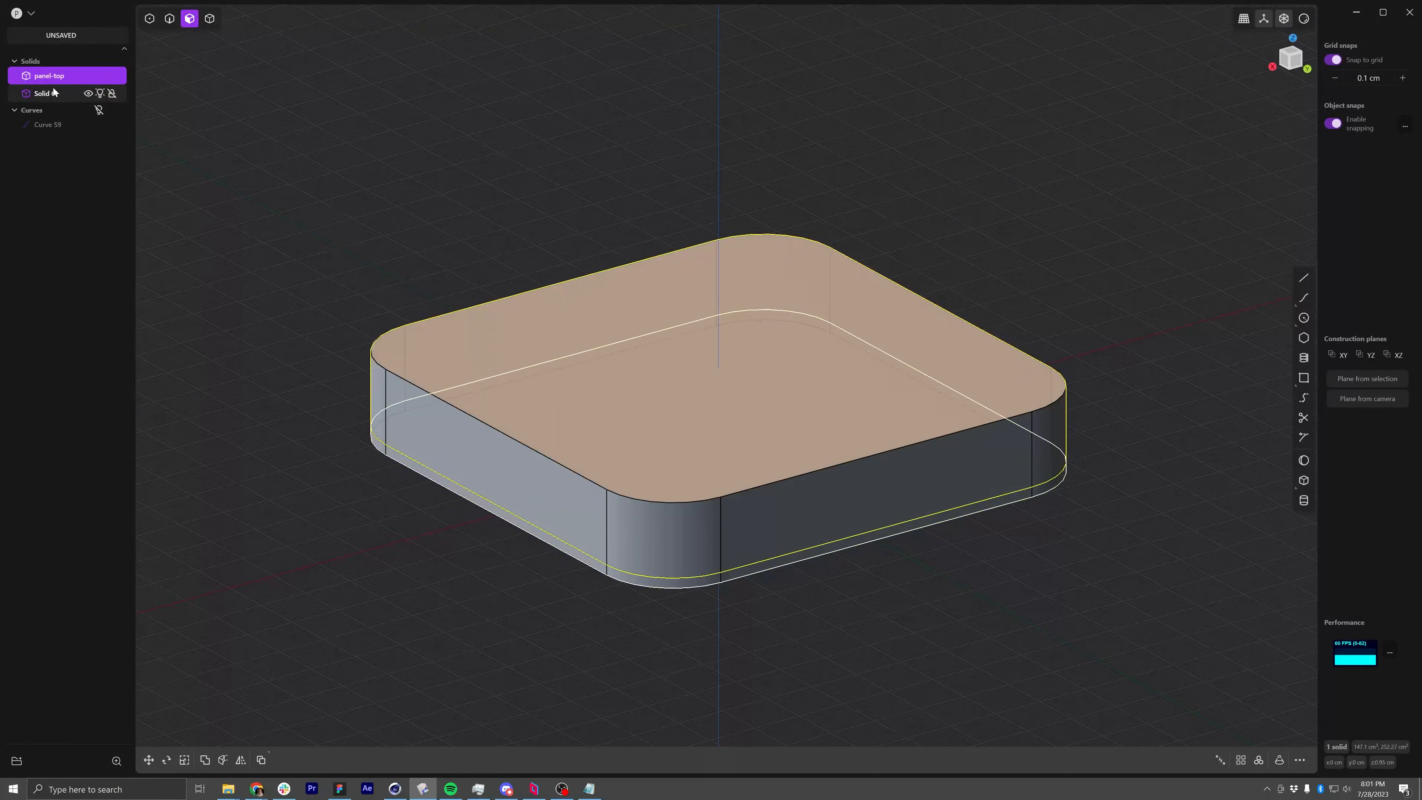
text(panel-)
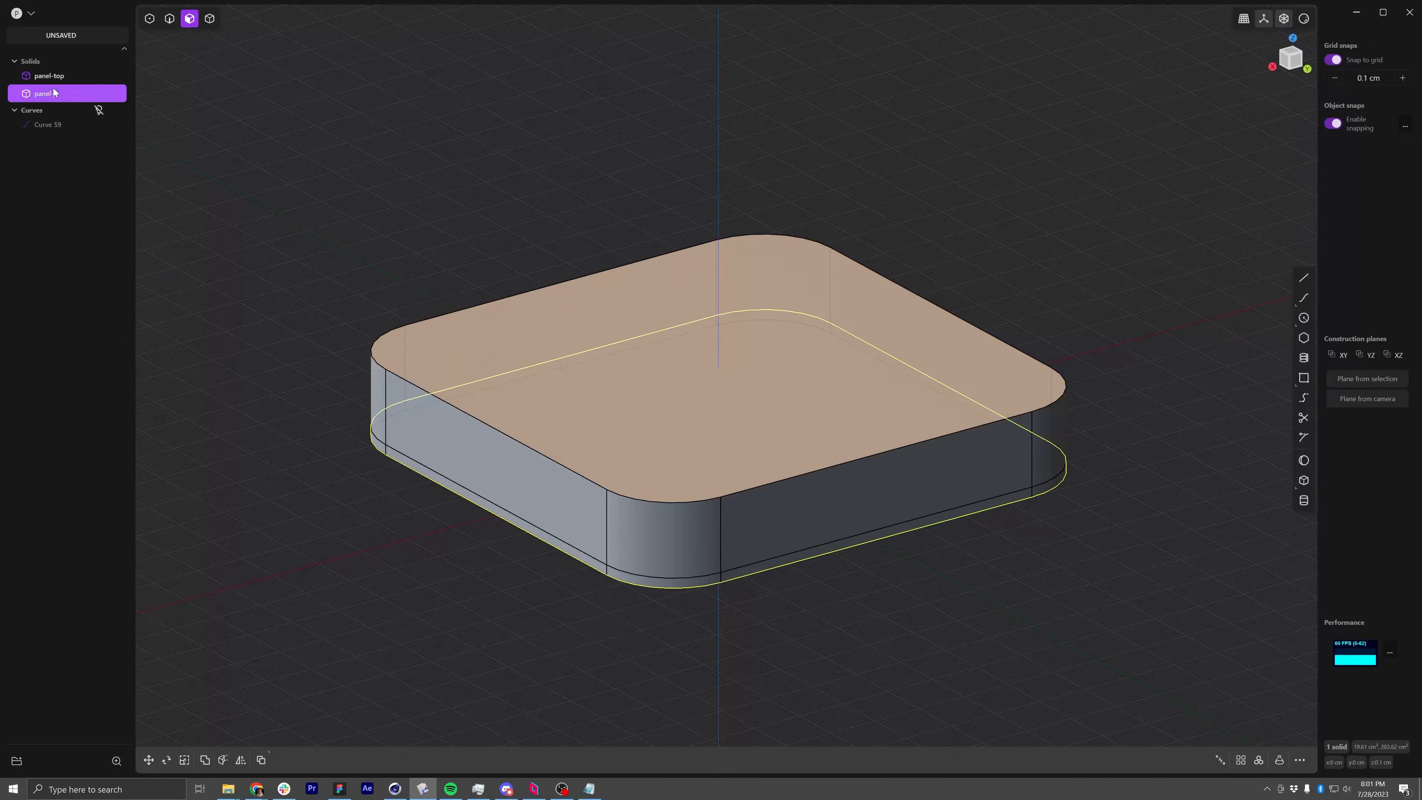
text(bottom)
key(Return)
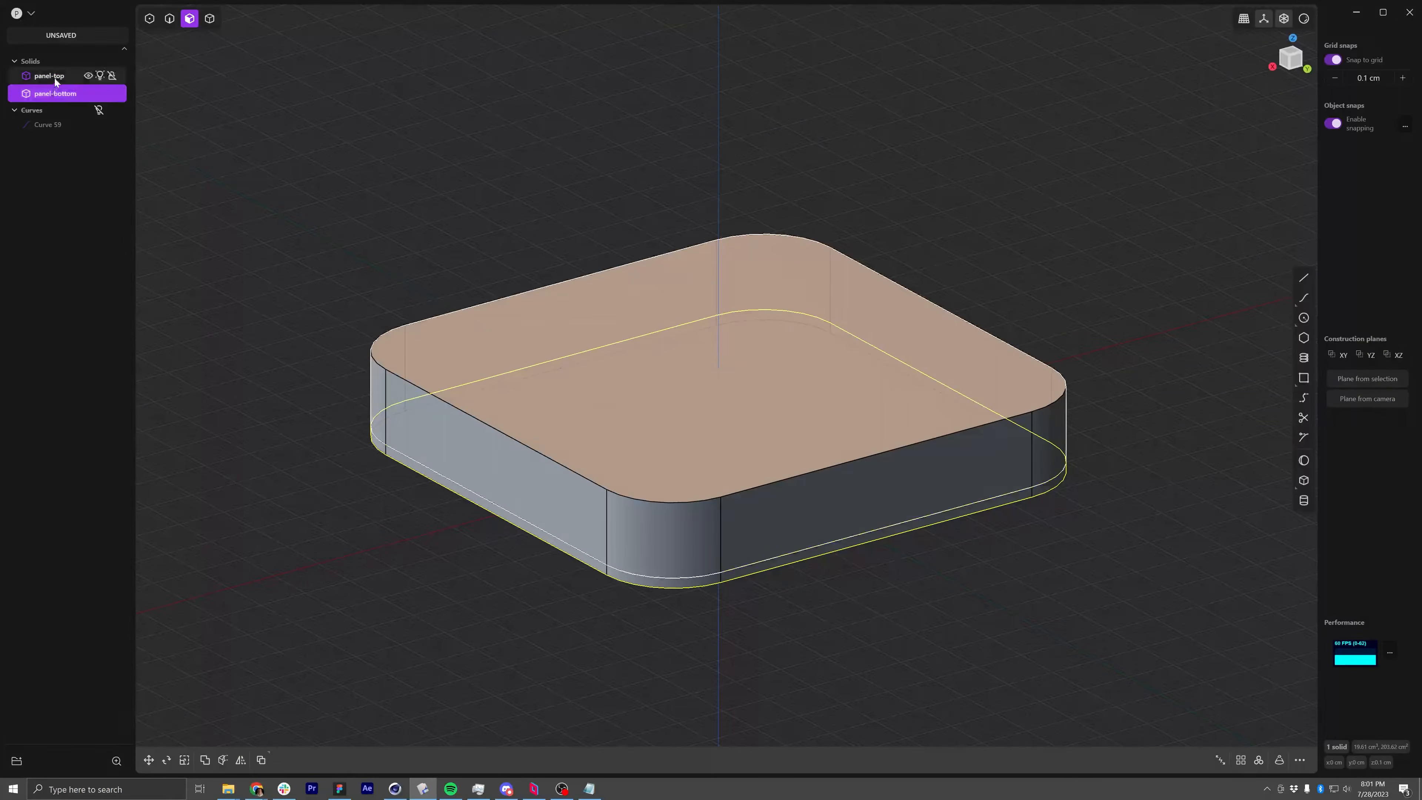
Start a fillet on the complete upper and lower edge loops of panel-top, hiding panel-bottom to reach the lower loop
click(170, 19)
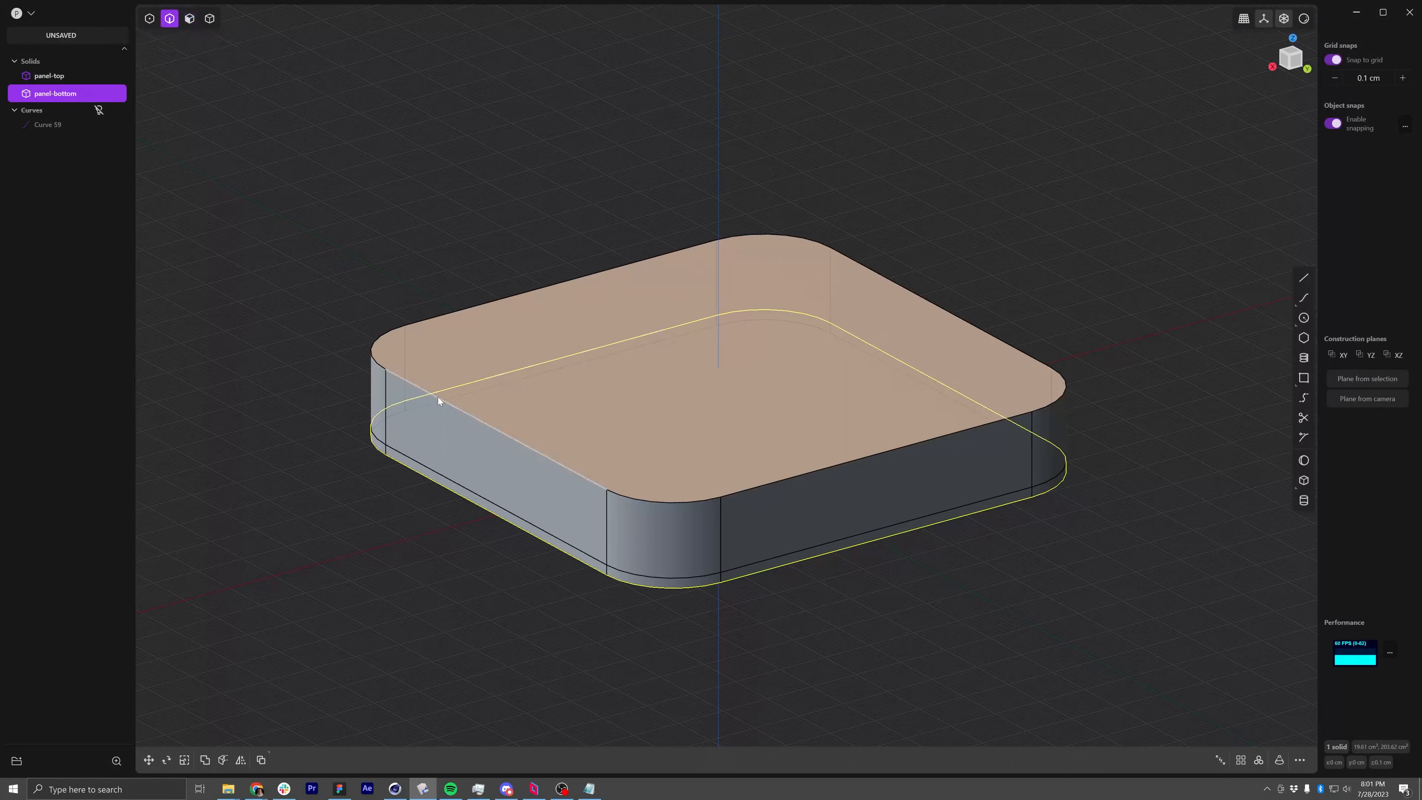
double_click(380, 363)
key(f)
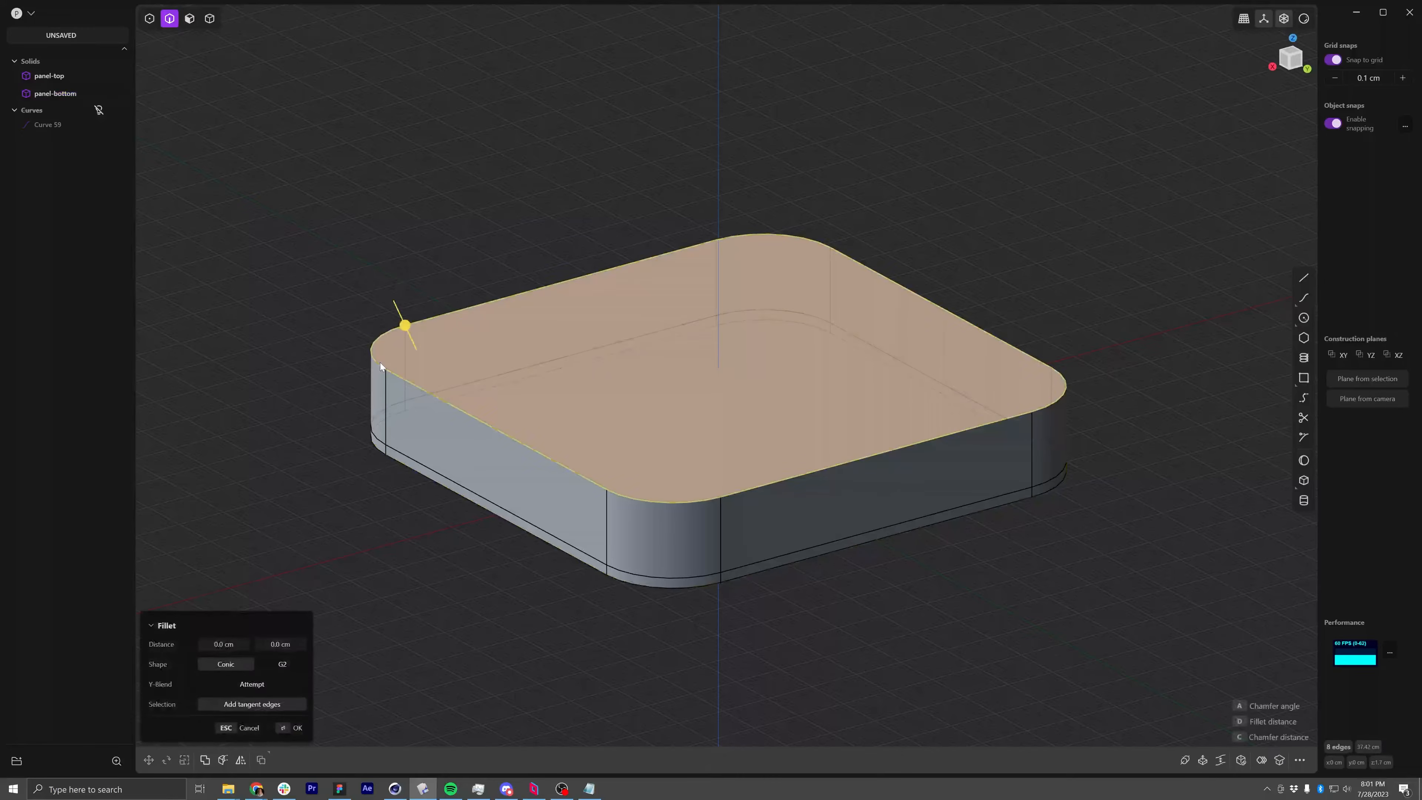
click(88, 93)
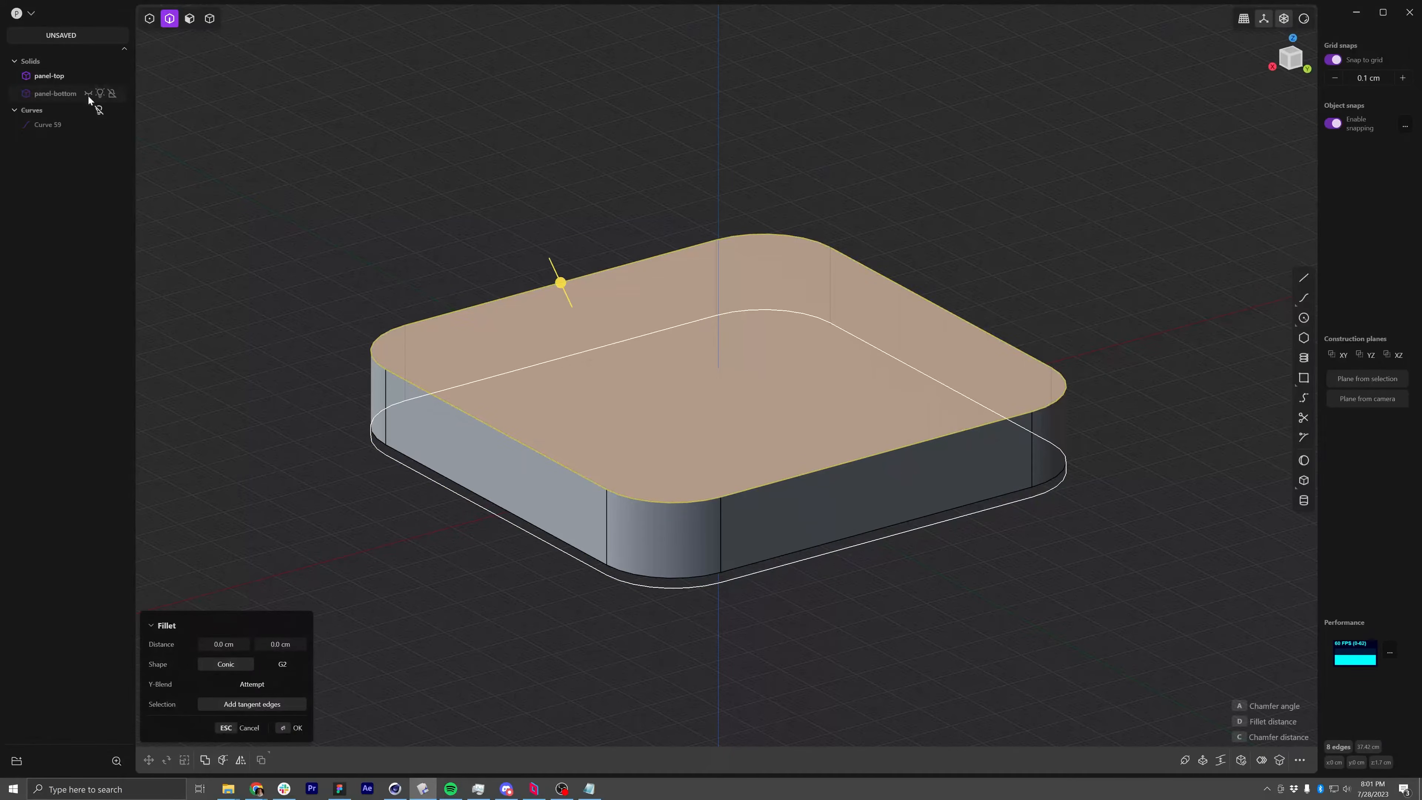
key(ctrl+KP_7)
middle_drag(711, 477, 758, 648)
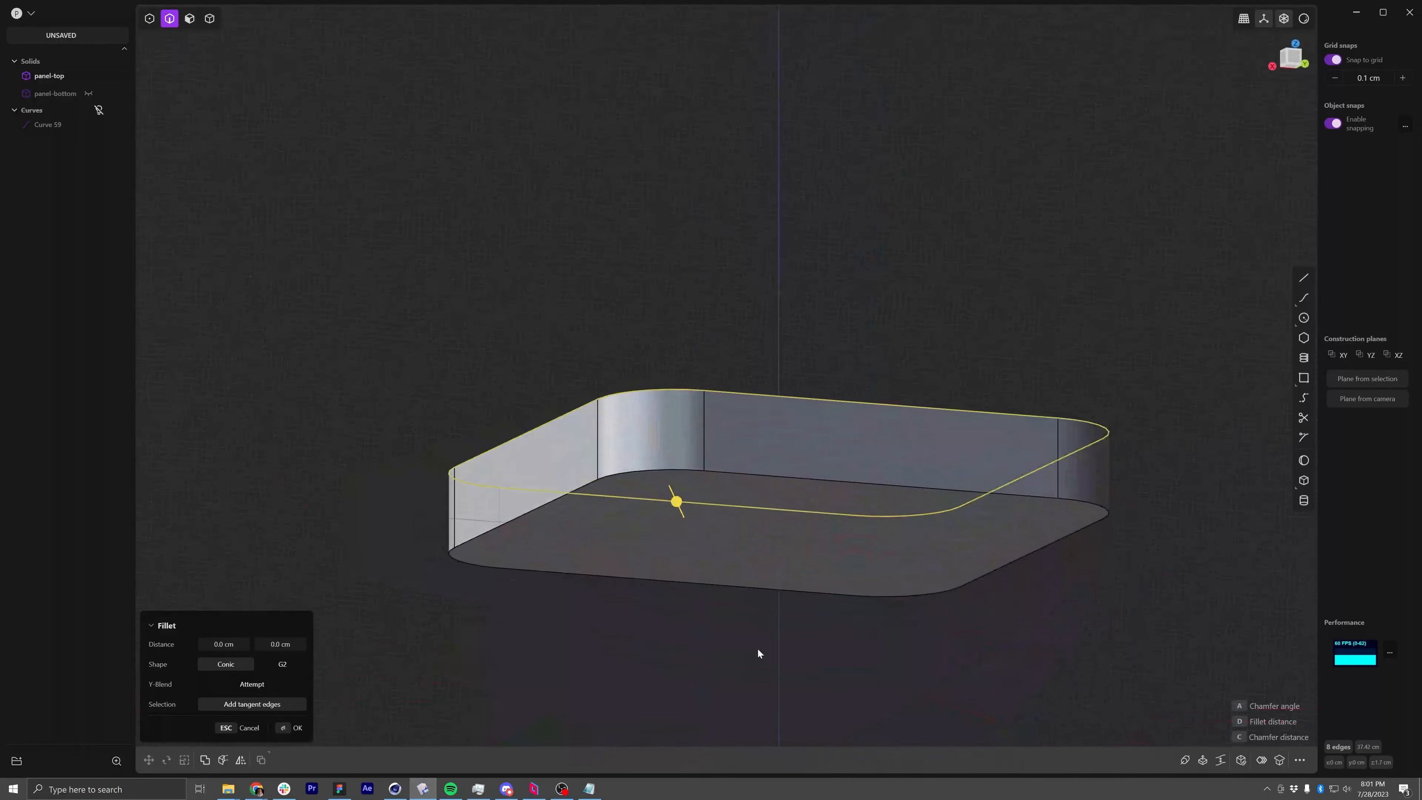
shift+double_click(695, 472)
middle_drag(724, 444, 712, 483)
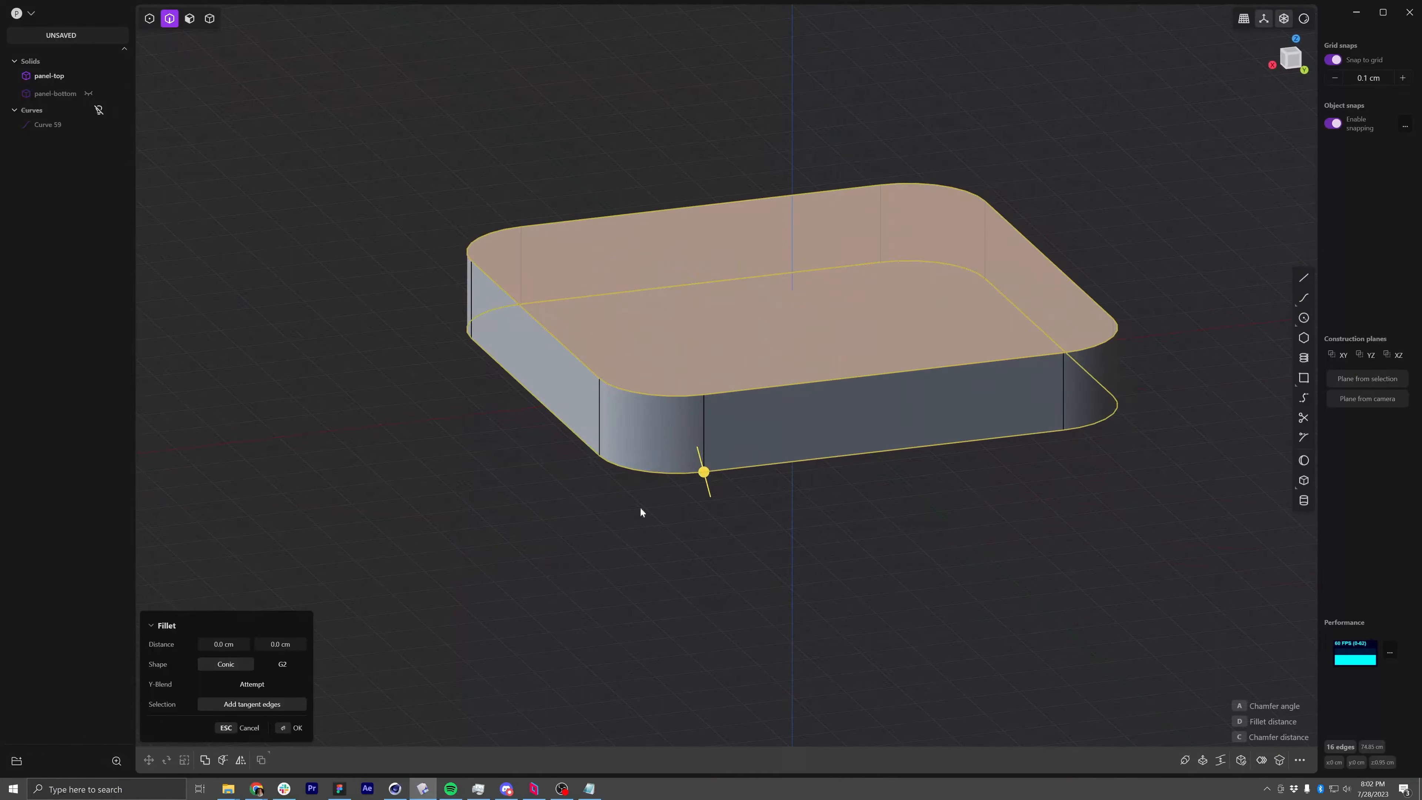
Fillet the complete upper and lower edge loops of panel-top with both distances set to 0.05 cm
drag(713, 475, 710, 480)
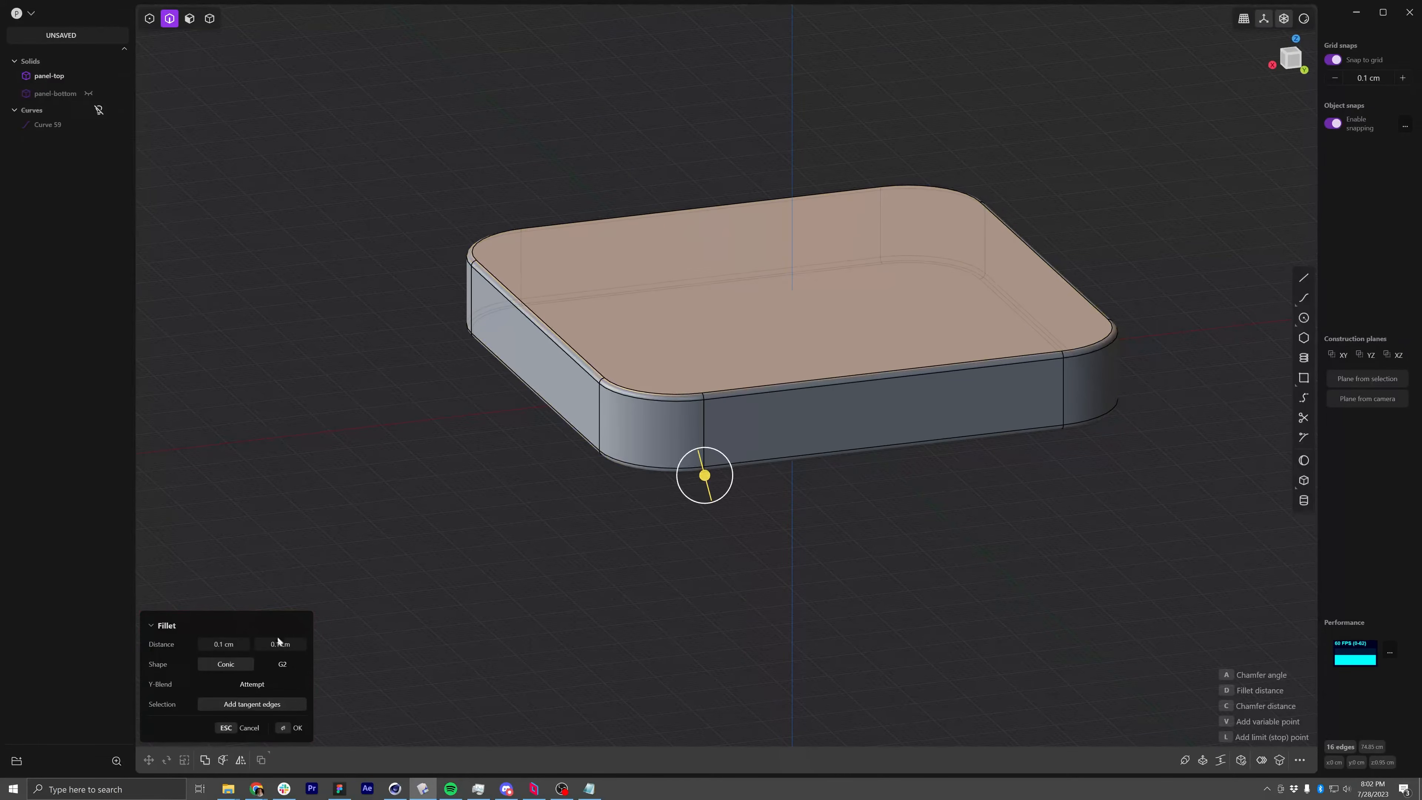
click(239, 644)
text(.05)
key(Tab)
text(.)
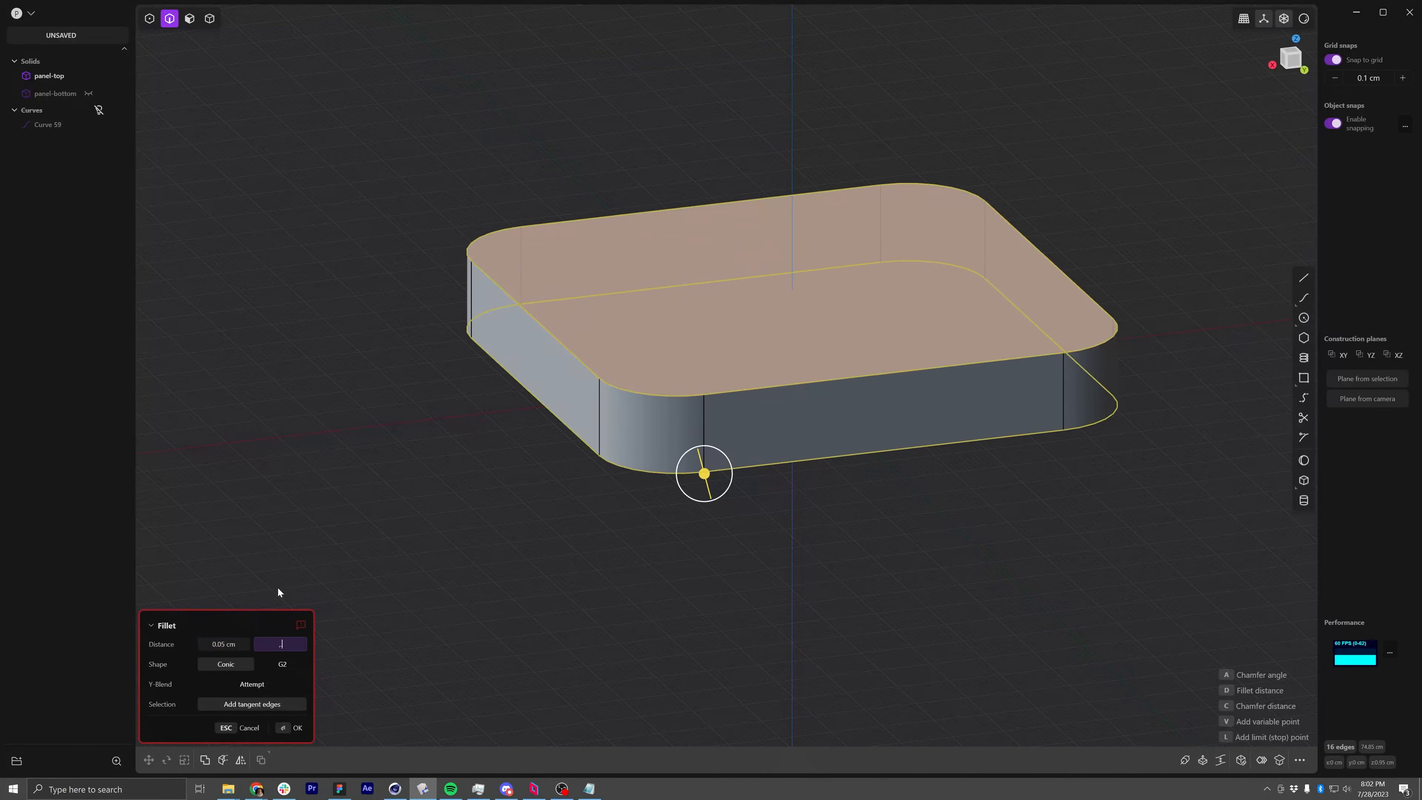
text(05)
key(Return)
middle_drag(771, 297, 762, 426)
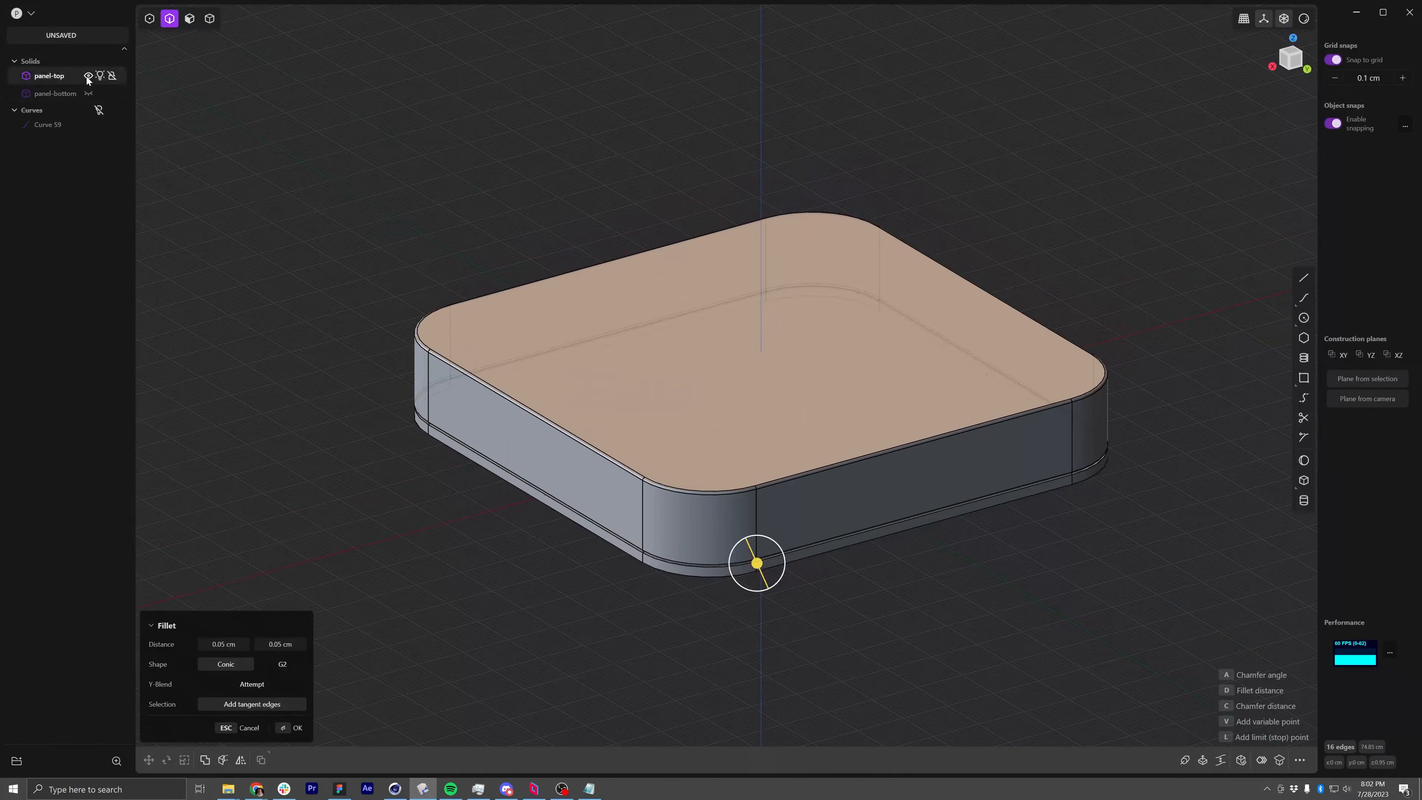
Isolate panel-bottom by making it visible and hiding panel-top
click(88, 77)
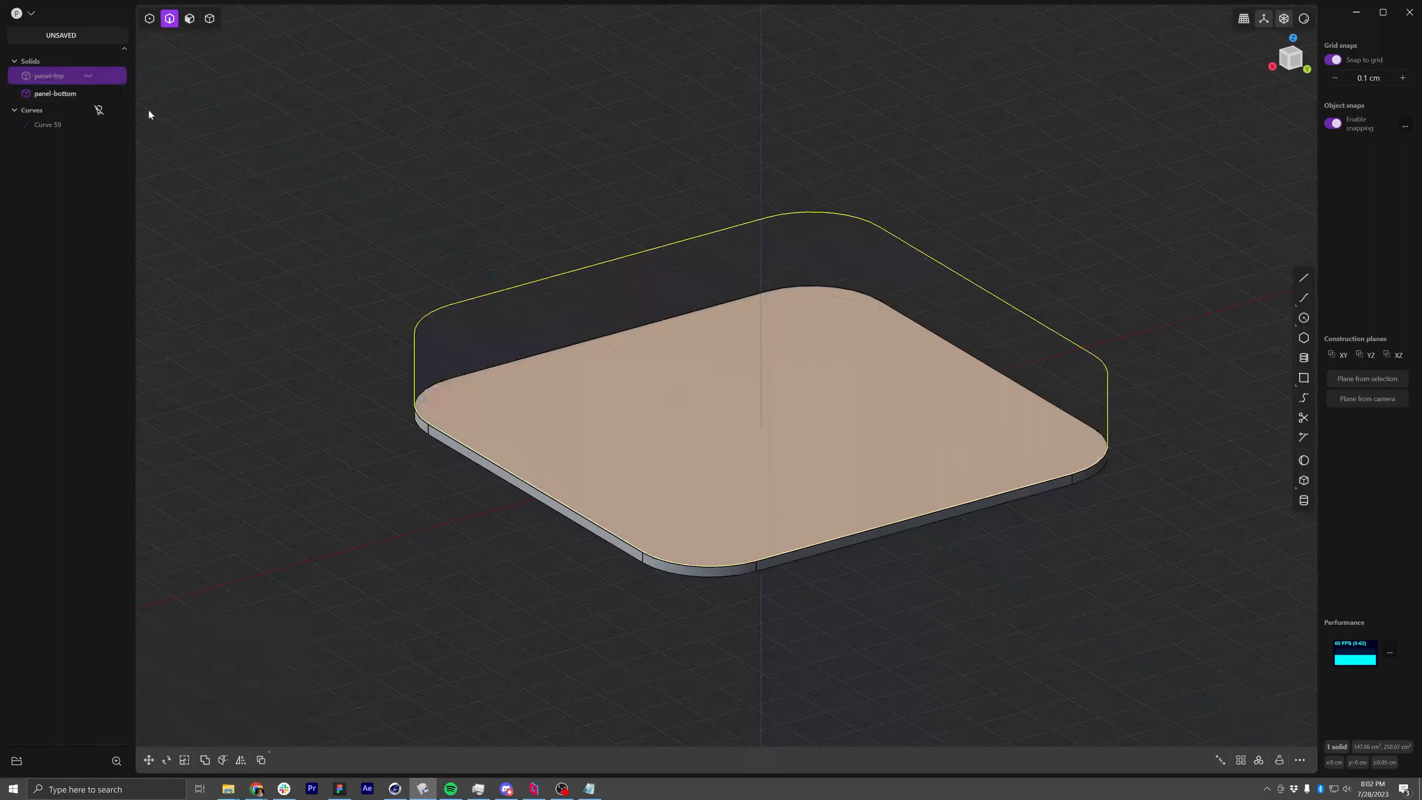
click(88, 75)
click(88, 93)
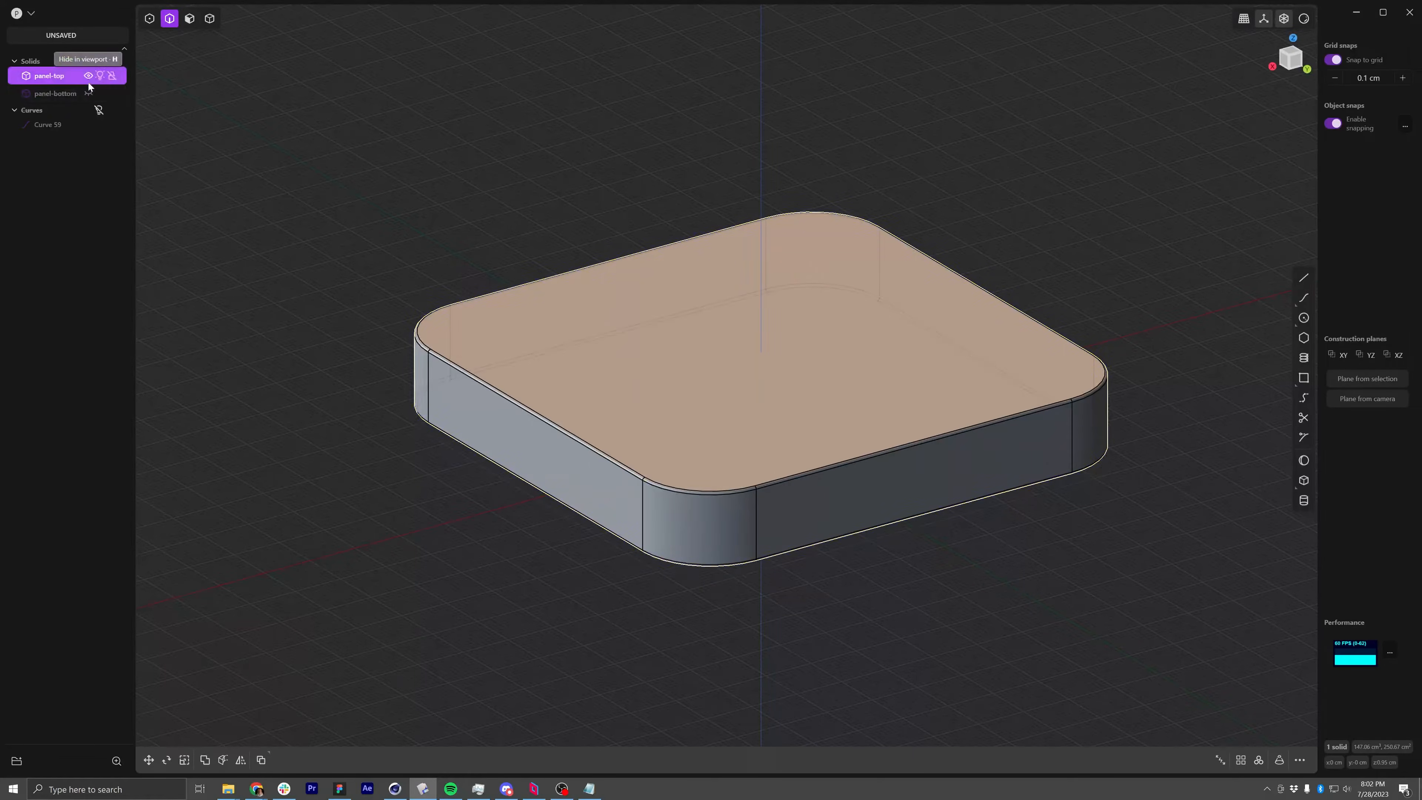
click(89, 93)
click(88, 76)
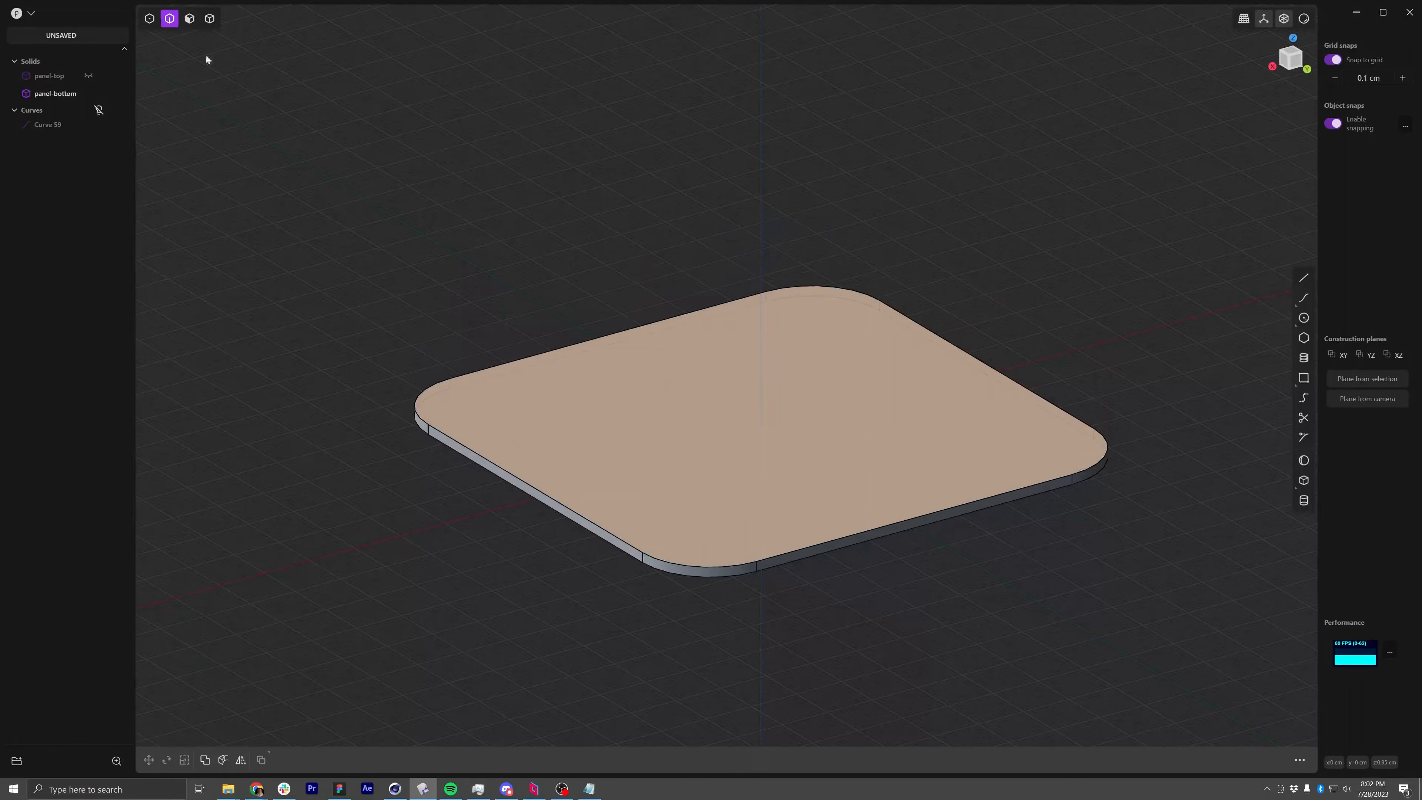
Fillet the complete upper and lower edge loops of panel-bottom with both distances set to 0.05 cm
double_click(423, 420)
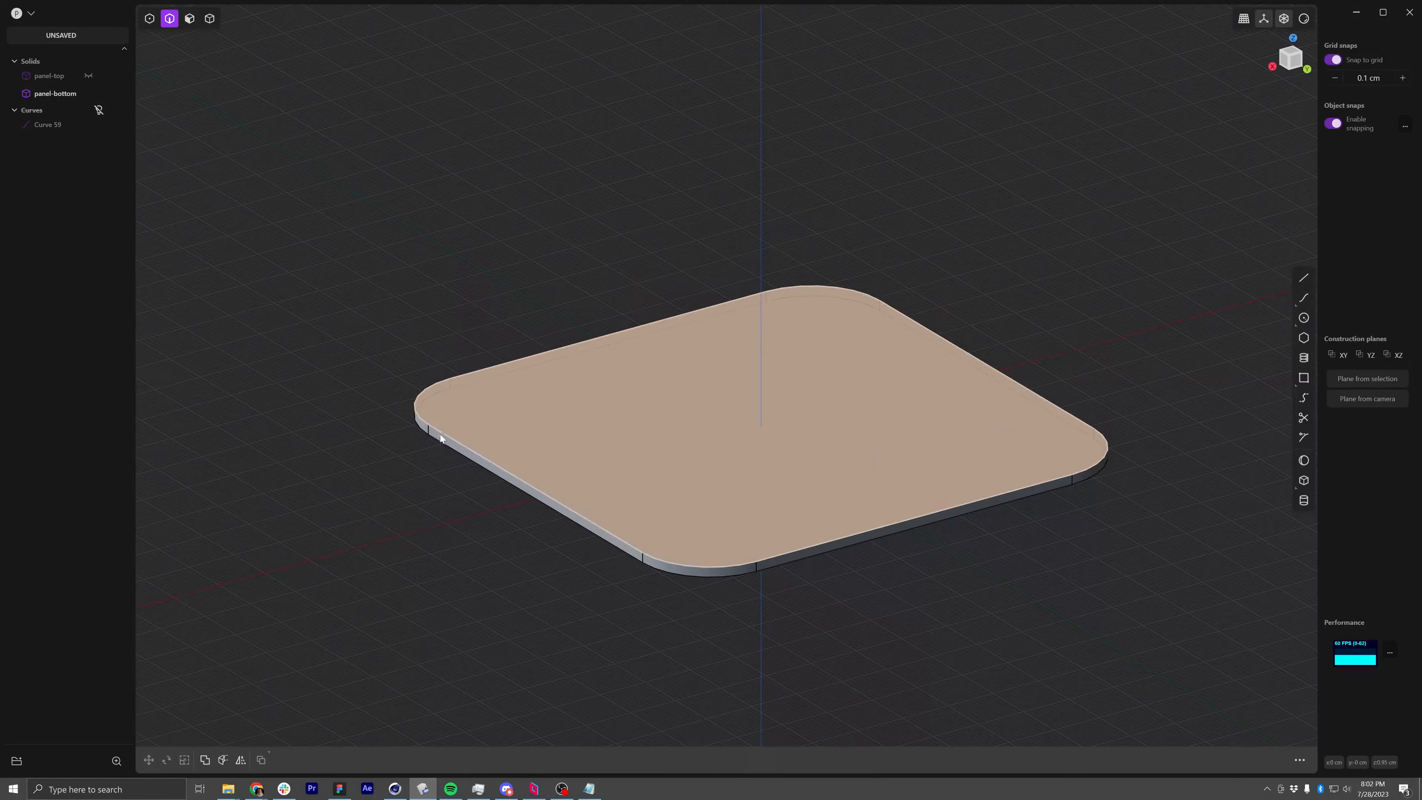
key(f)
double_click(441, 444)
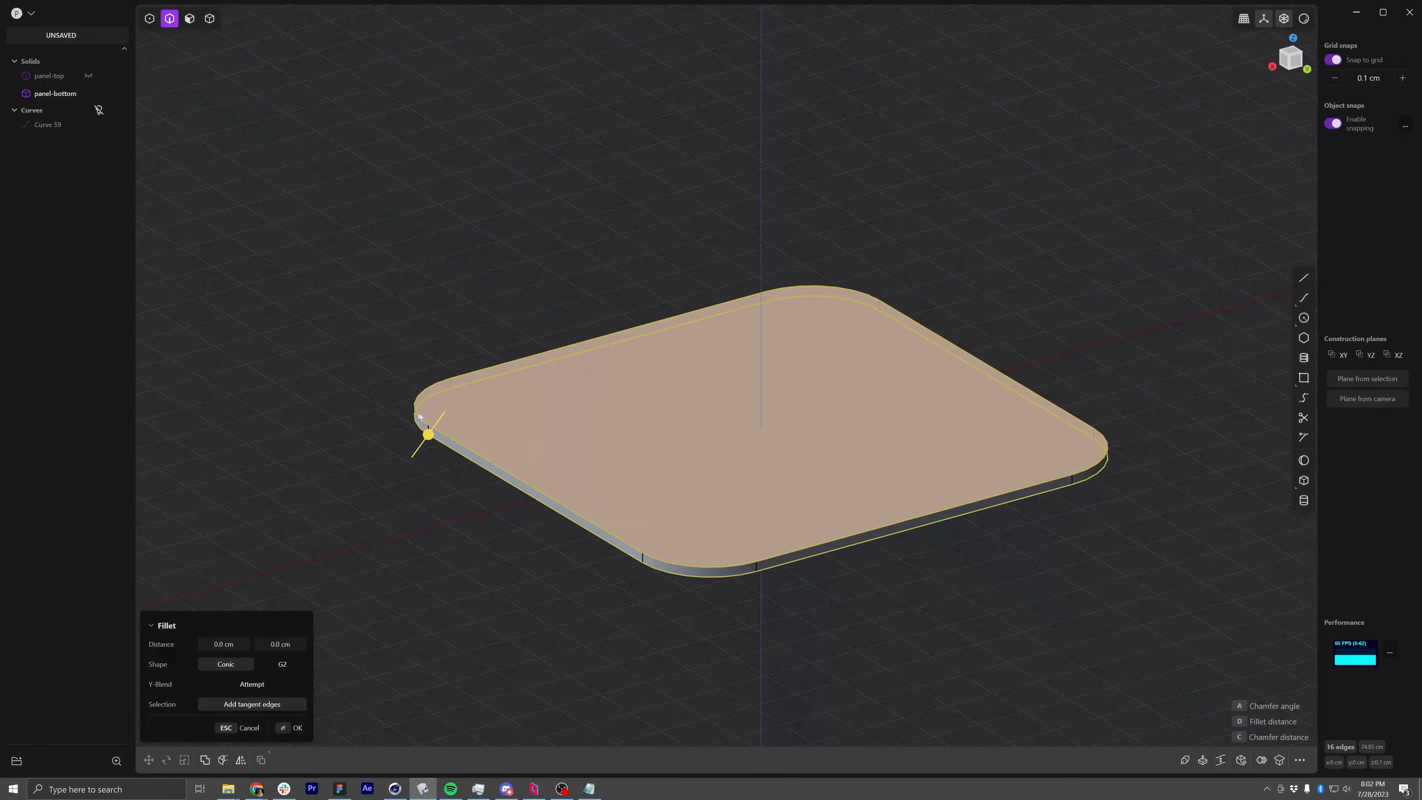
click(232, 644)
key(BackSpace)
text(.05)
key(Tab)
text(.05)
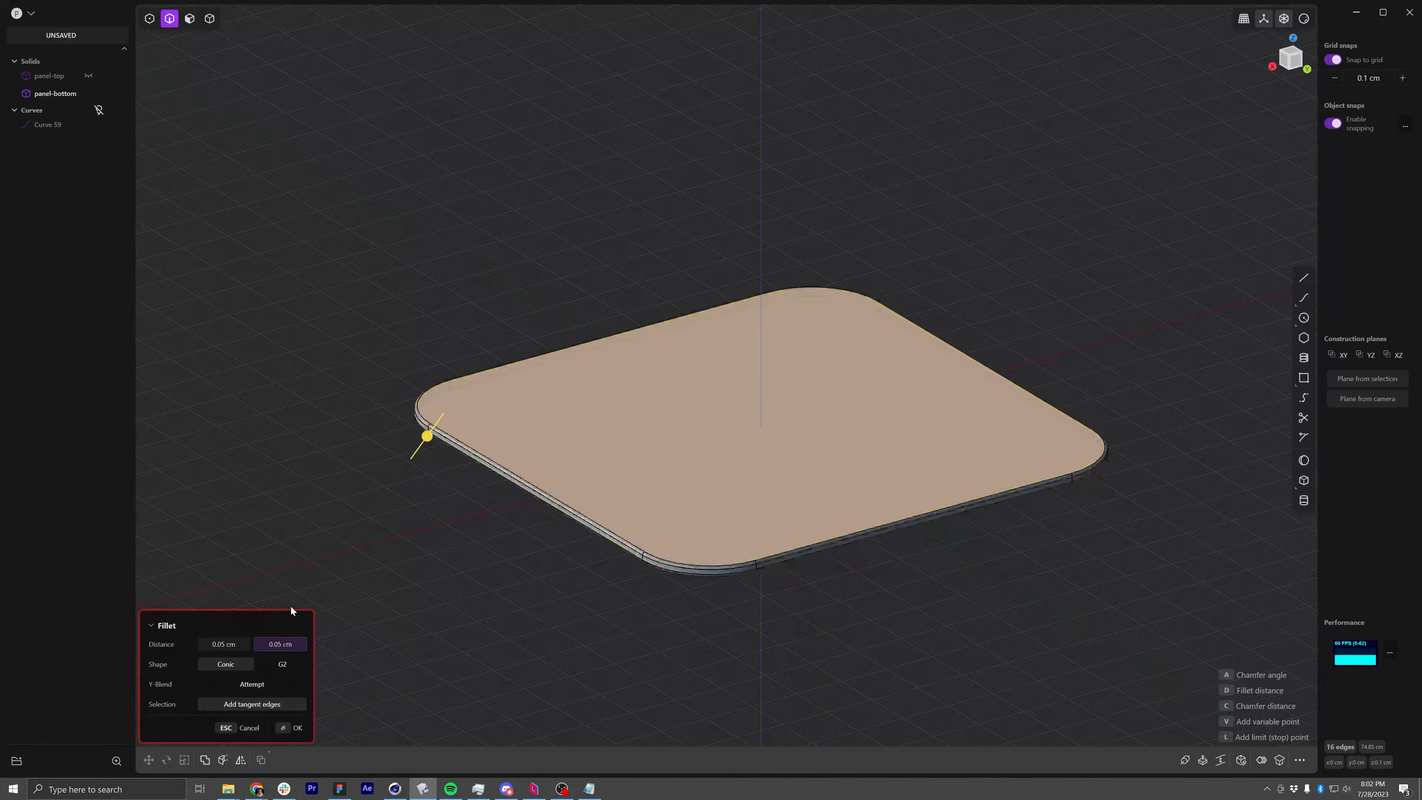
key(Return)
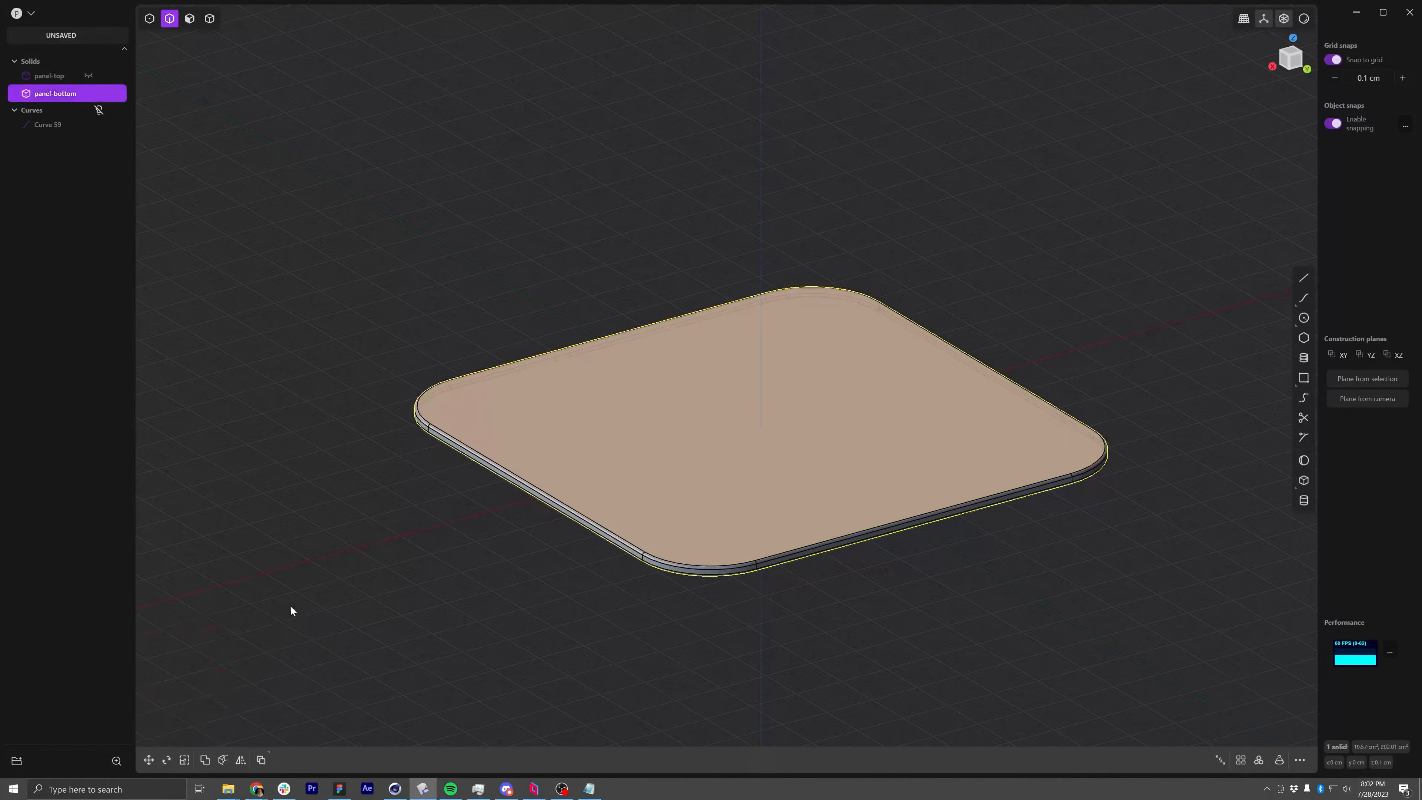
Show panel-top again and inspect the seam between the two filleted bodies
click(92, 77)
click(363, 244)
middle_drag(447, 483, 718, 378)
middle_drag(828, 356, 799, 368)
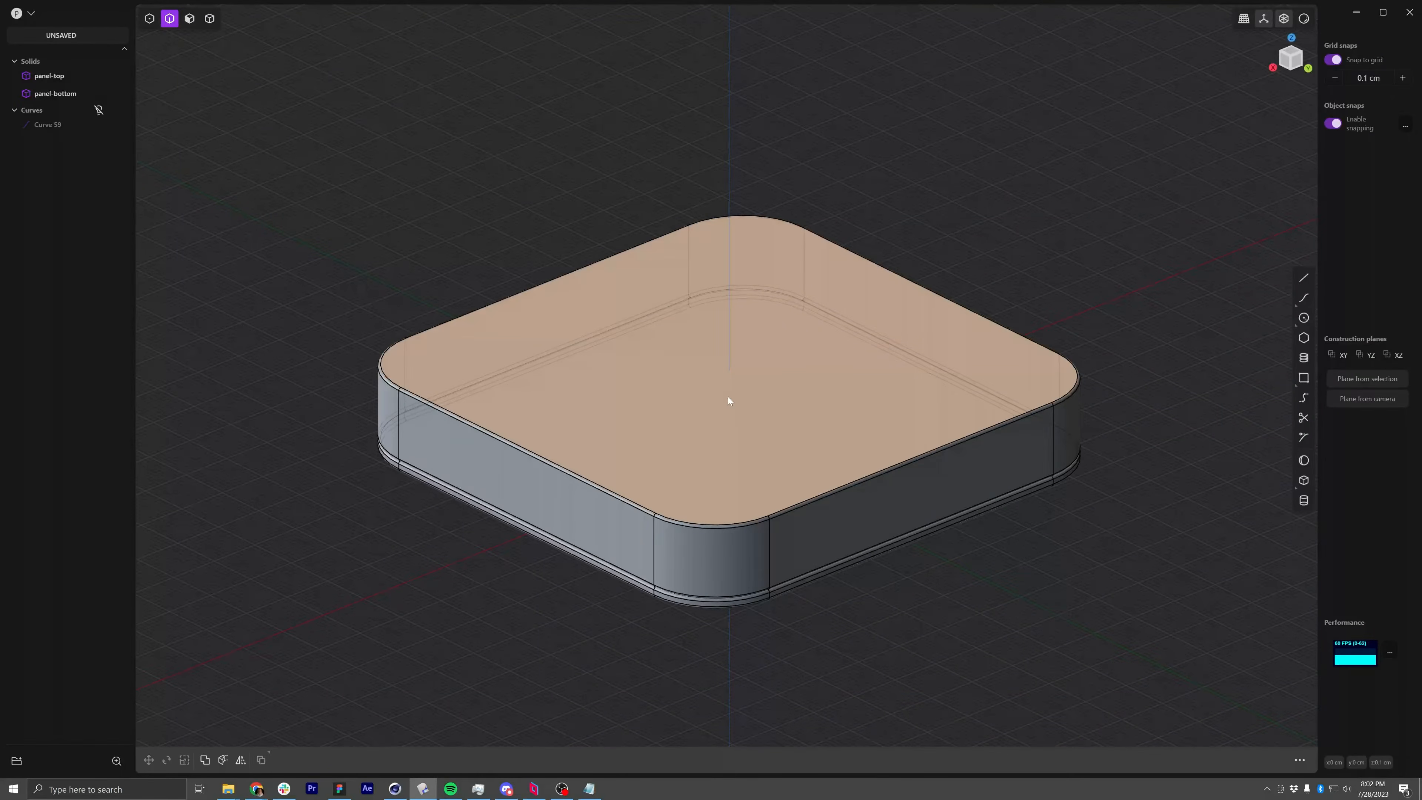
middle_drag(781, 390, 709, 474)
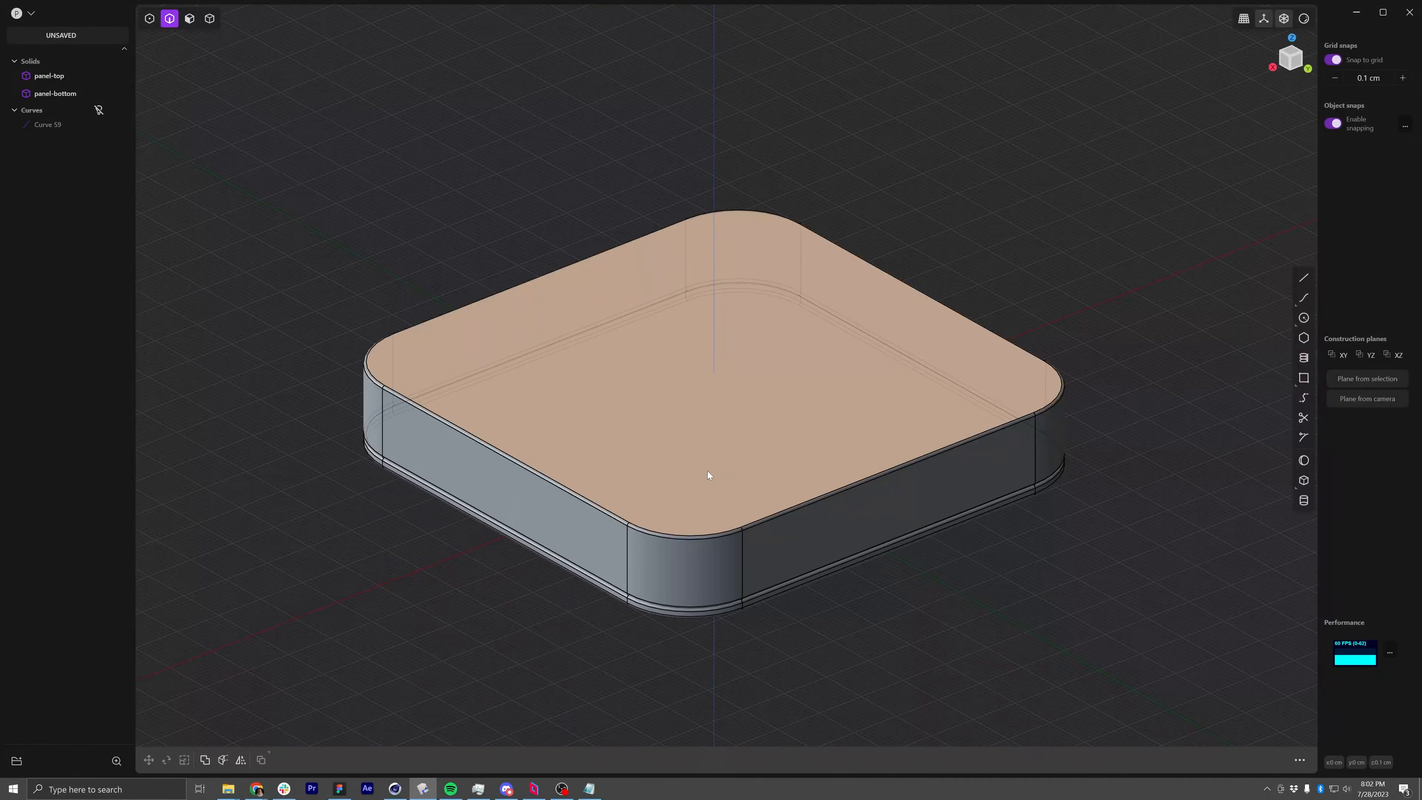
middle_drag(762, 435, 792, 449)
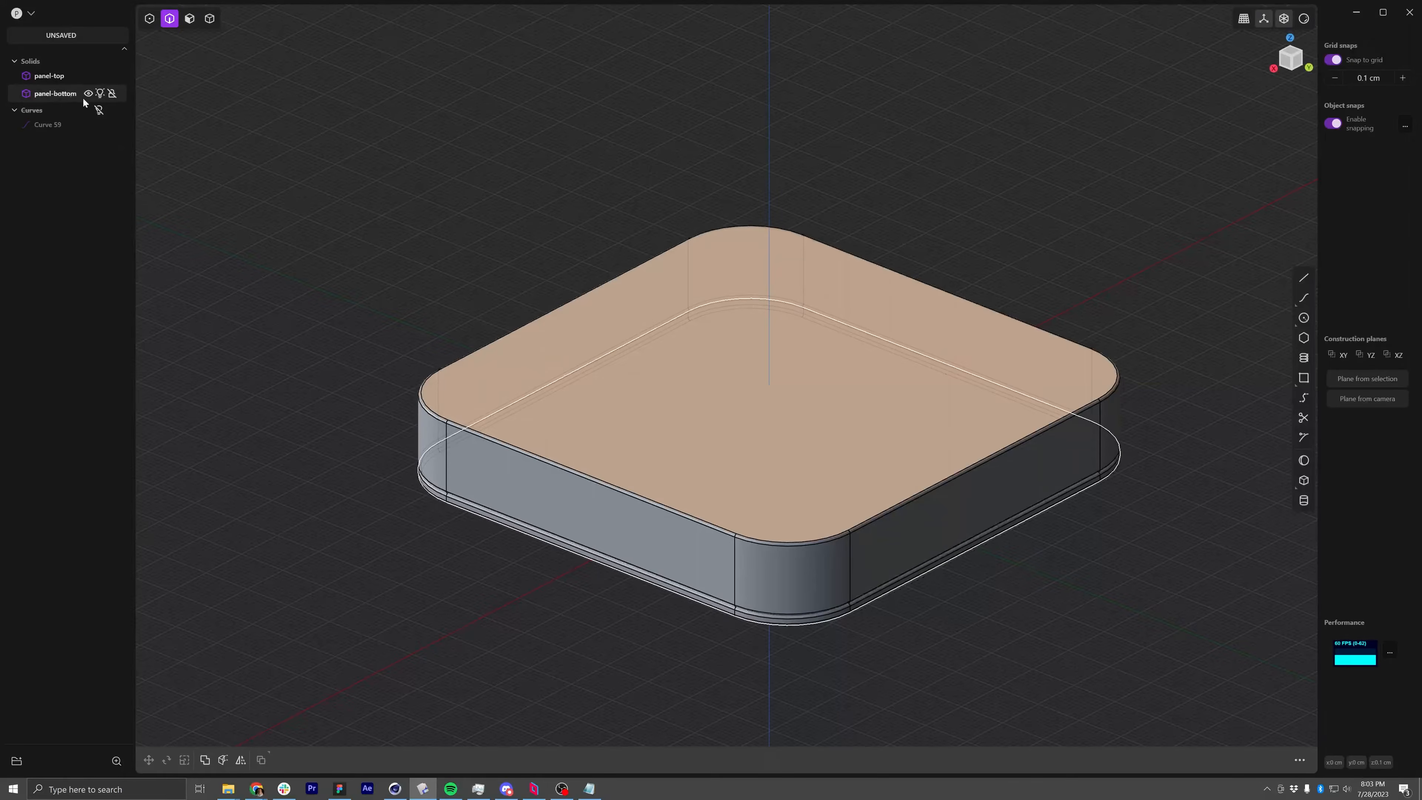
Hide panel-bottom and add a joined cylinder of radius 2.5 cm and height 0.4 cm at the centre of panel-top's top face
click(88, 93)
middle_drag(743, 503, 718, 491)
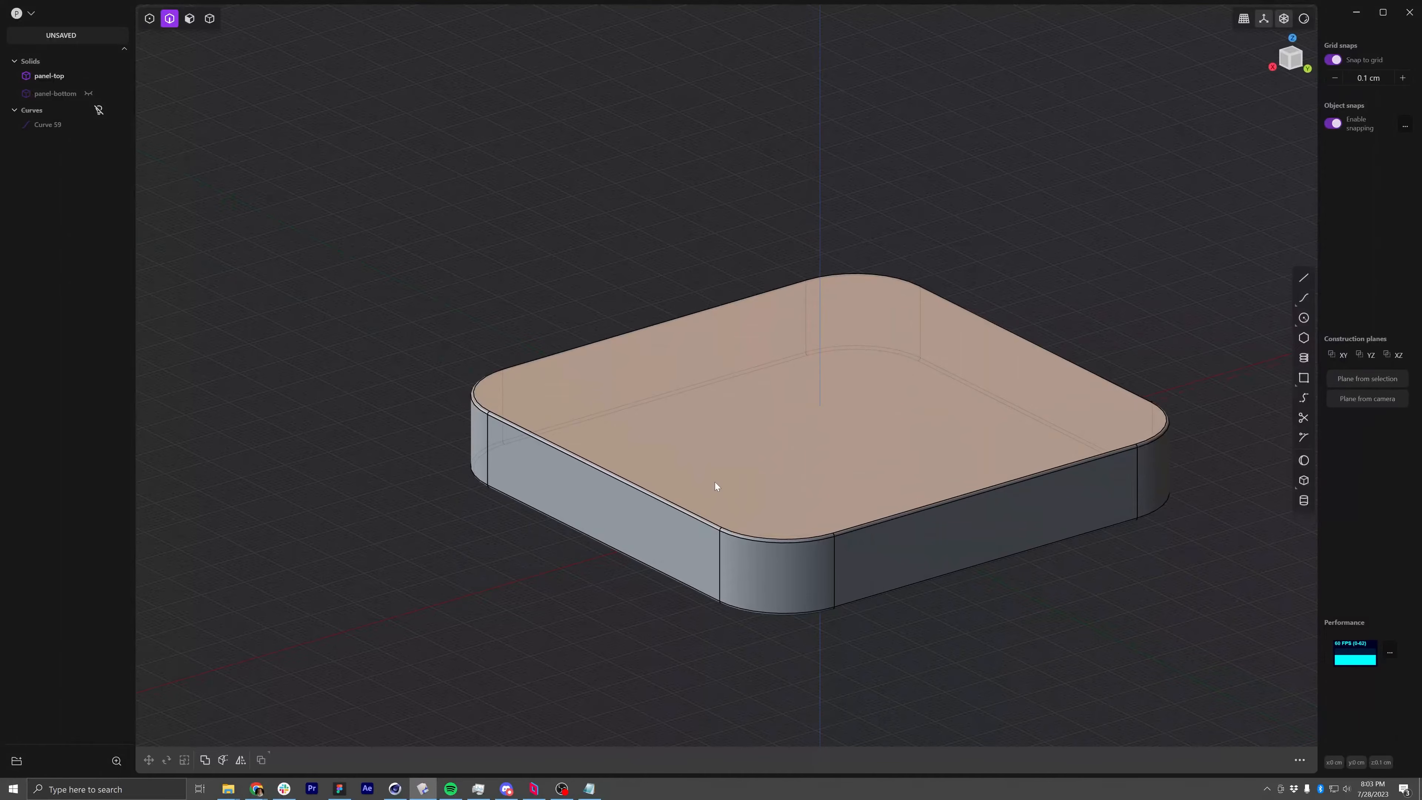
middle_drag(762, 477, 934, 521)
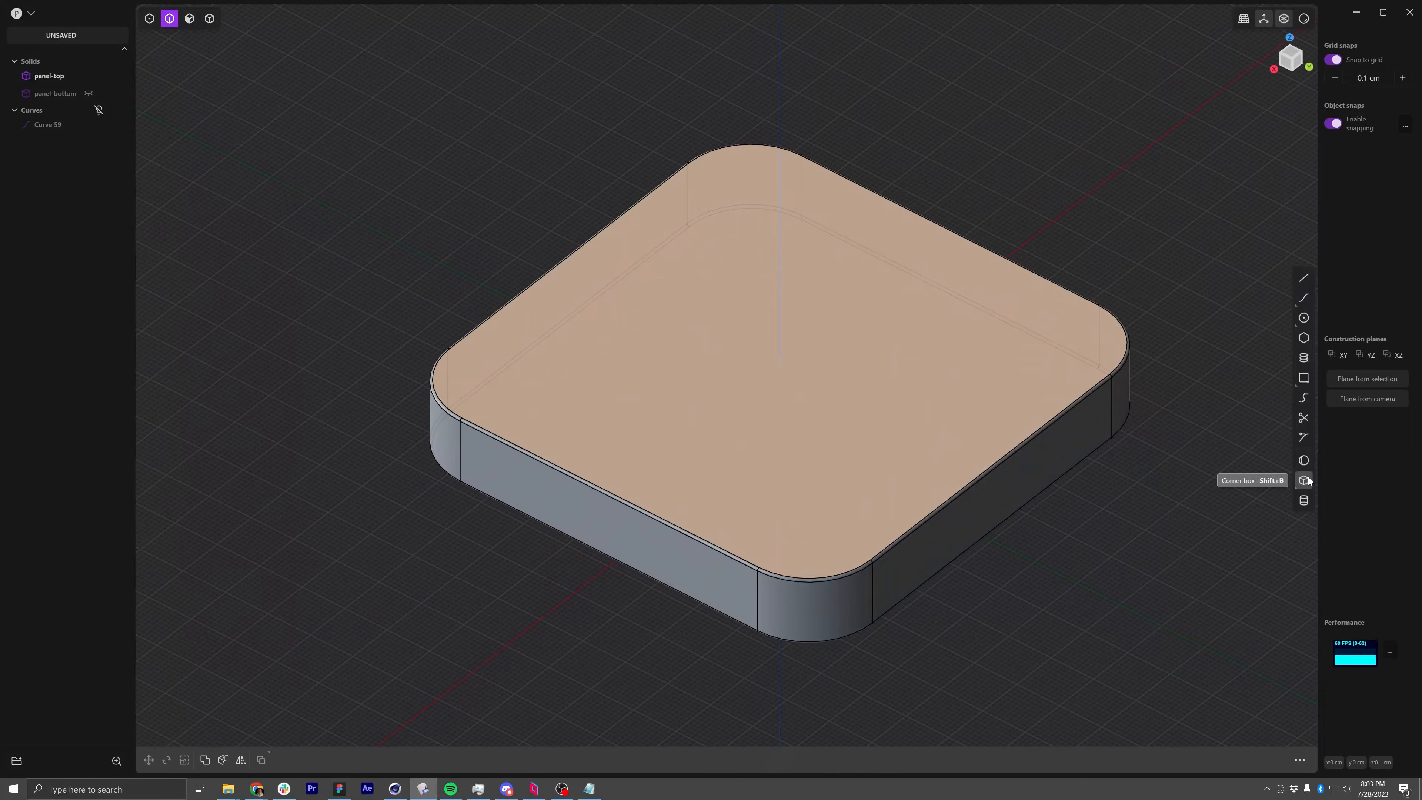
click(1305, 500)
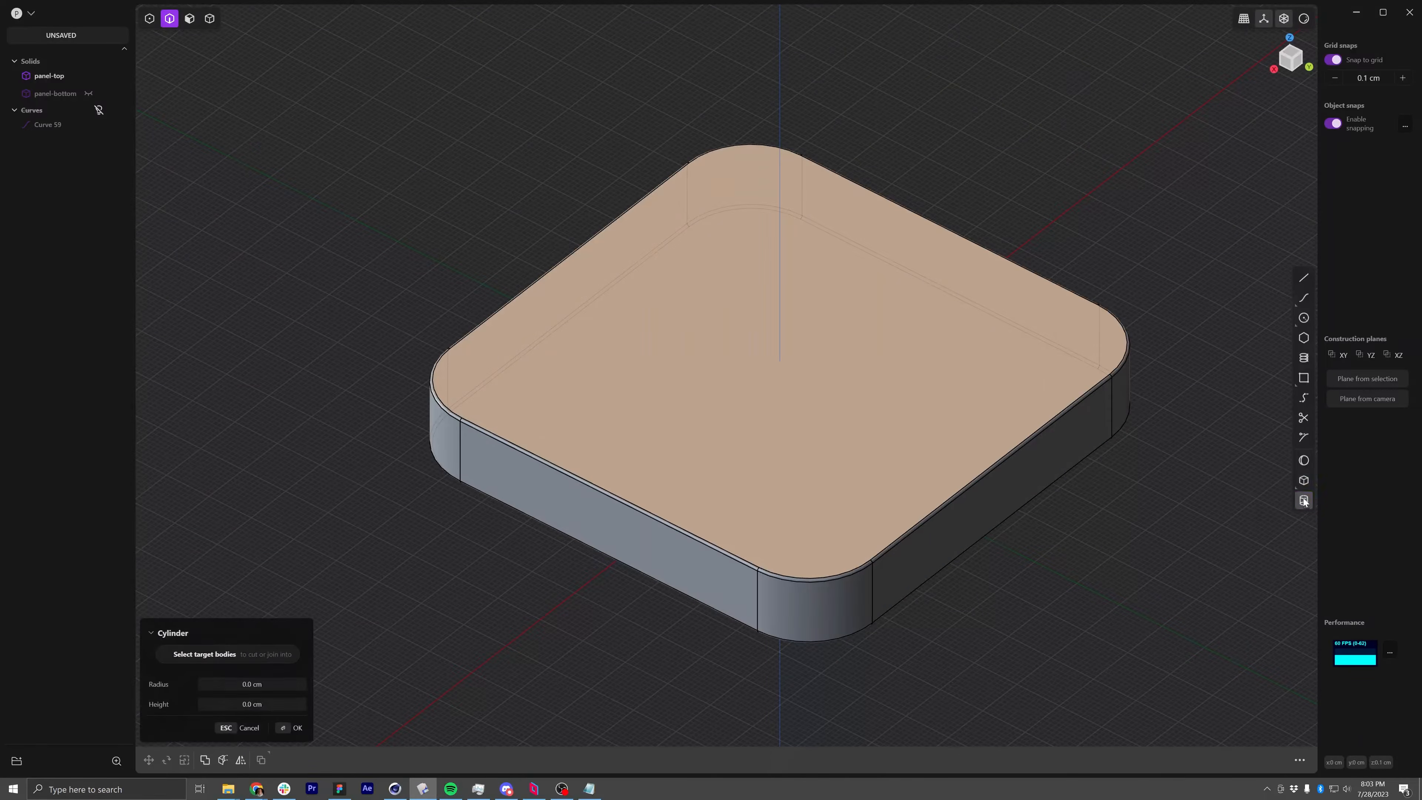
click(781, 361)
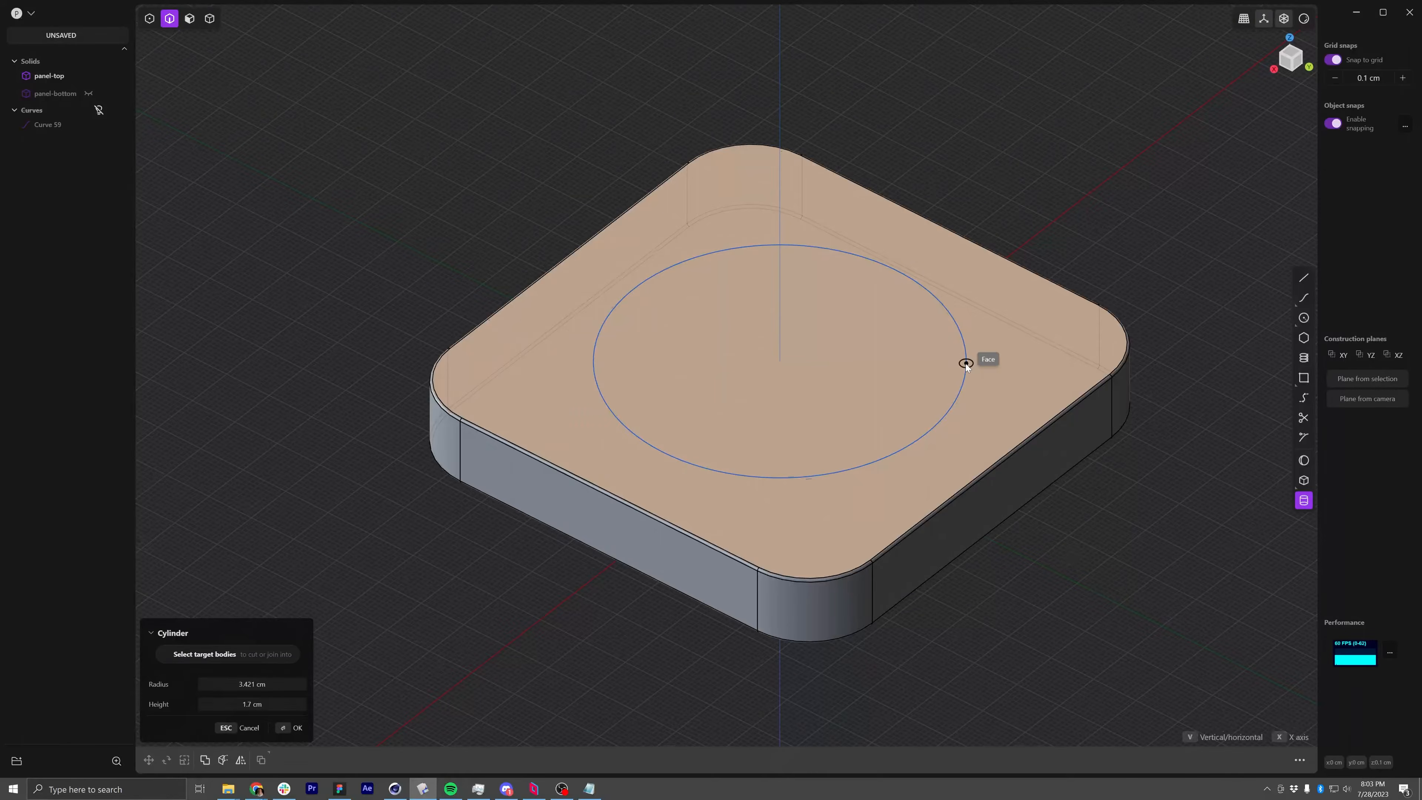
click(965, 364)
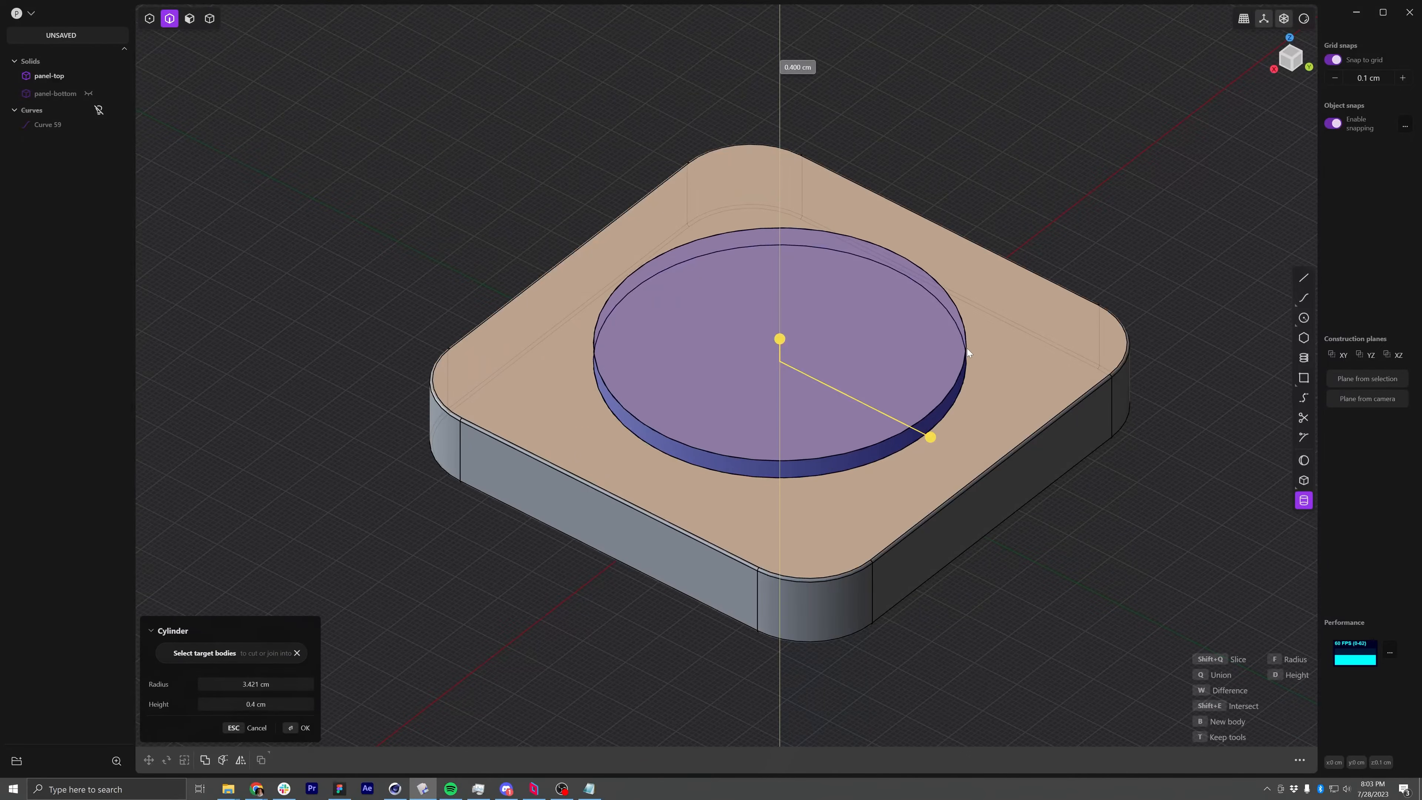
click(968, 352)
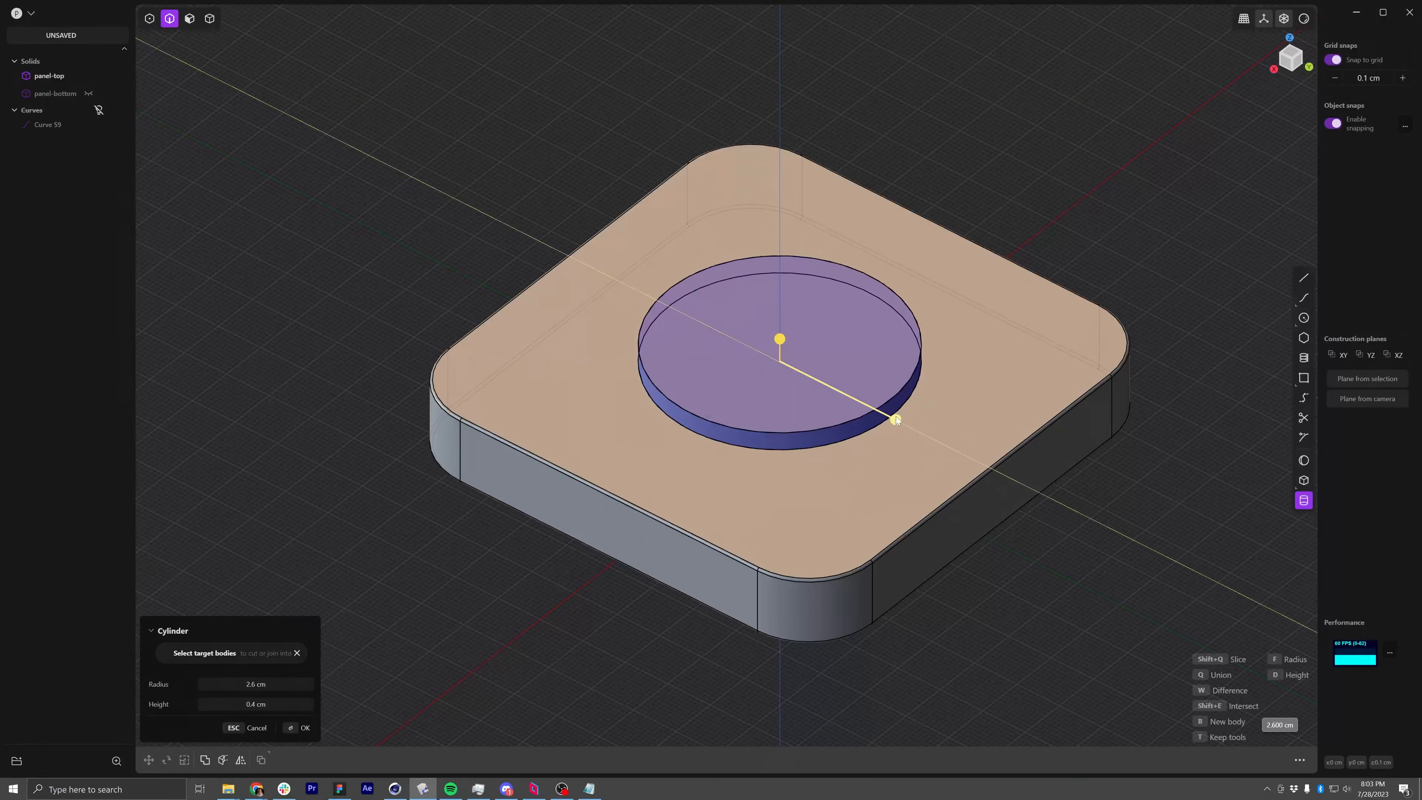
middle_drag(895, 416, 835, 421)
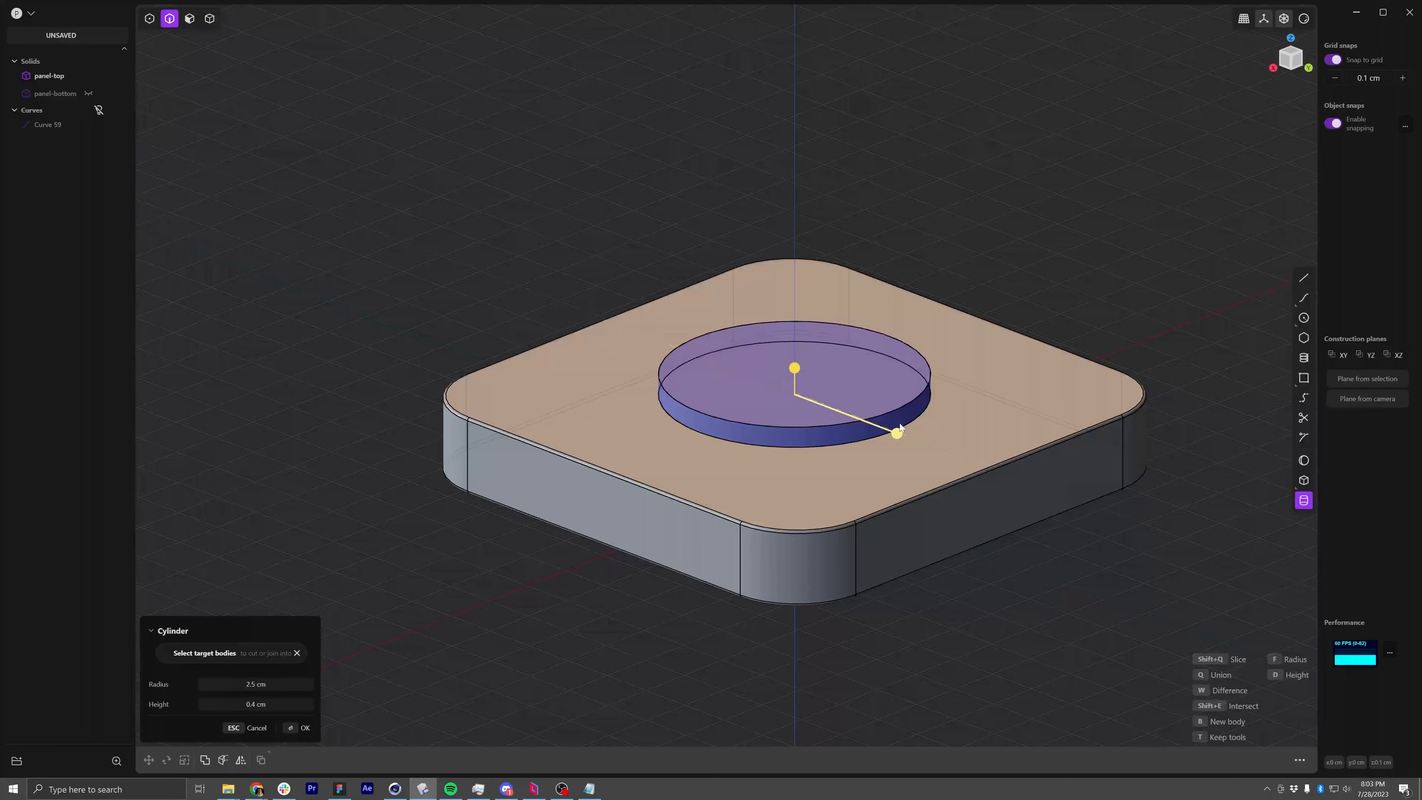
middle_drag(899, 424, 903, 371)
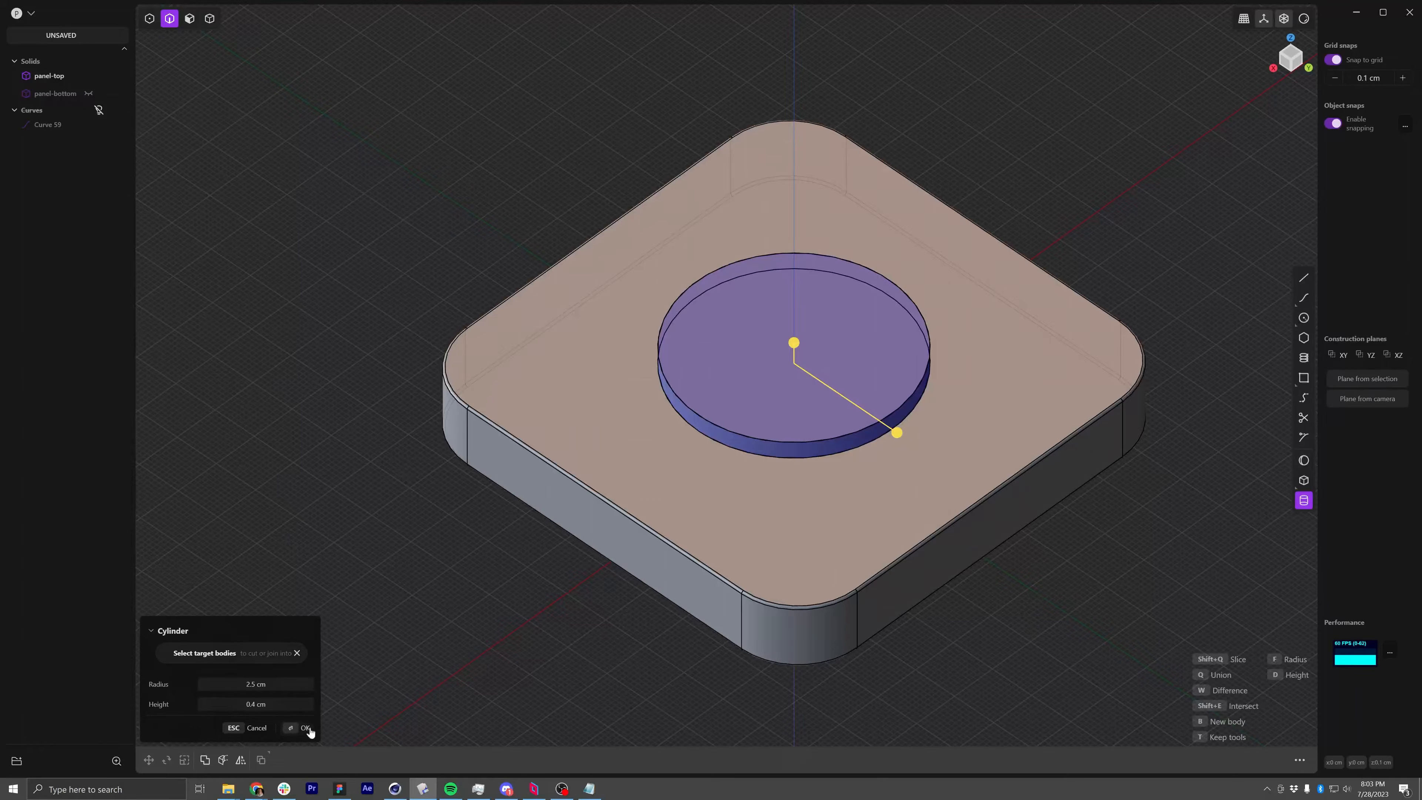
click(298, 728)
middle_drag(473, 563, 661, 403)
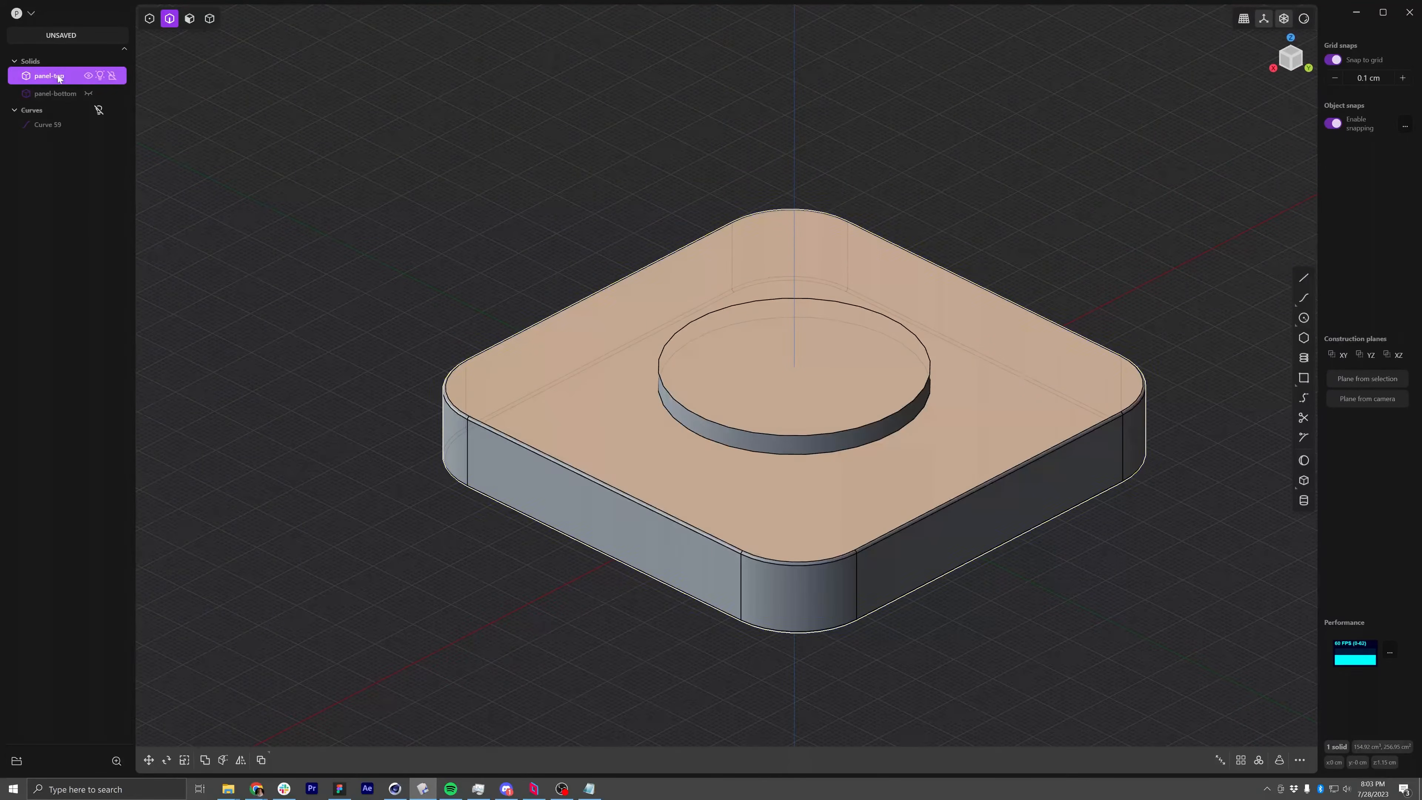
Fillet the circular edge where the raised cylinder meets panel-top by 0.4 cm
click(707, 443)
key(f)
drag(707, 442, 694, 433)
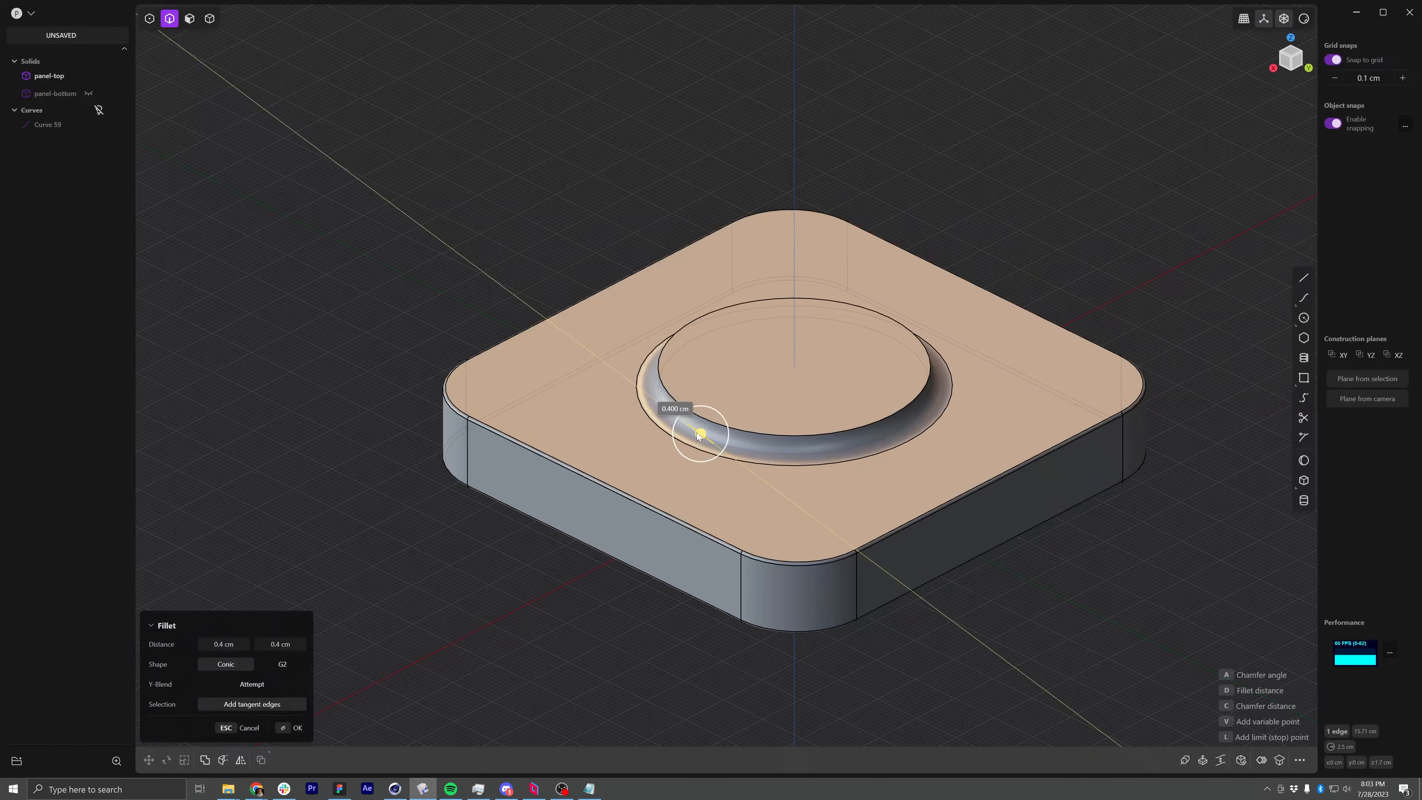
key(Return)
click(511, 196)
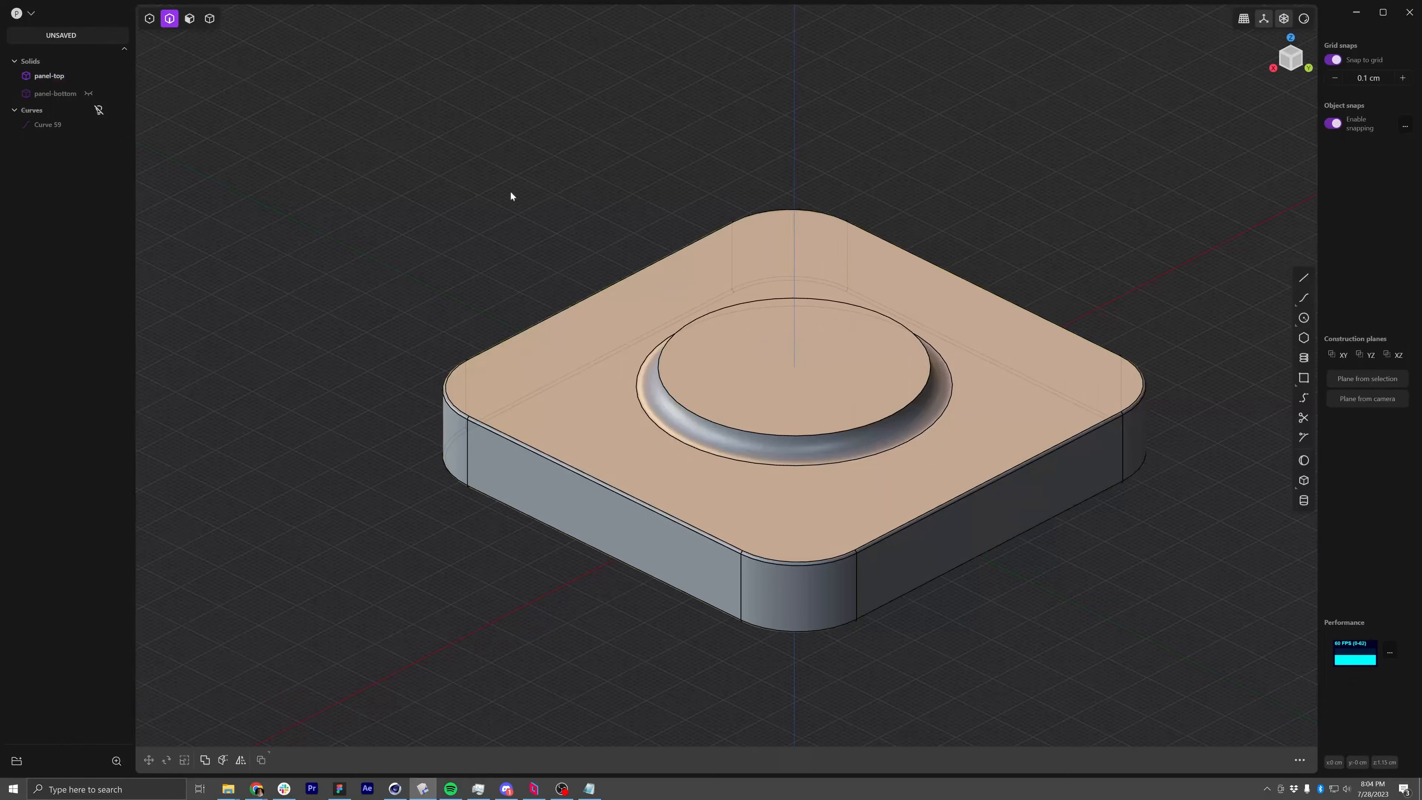
Offset the outline of the raised cylinder's top face inward by 0.2 cm
click(190, 20)
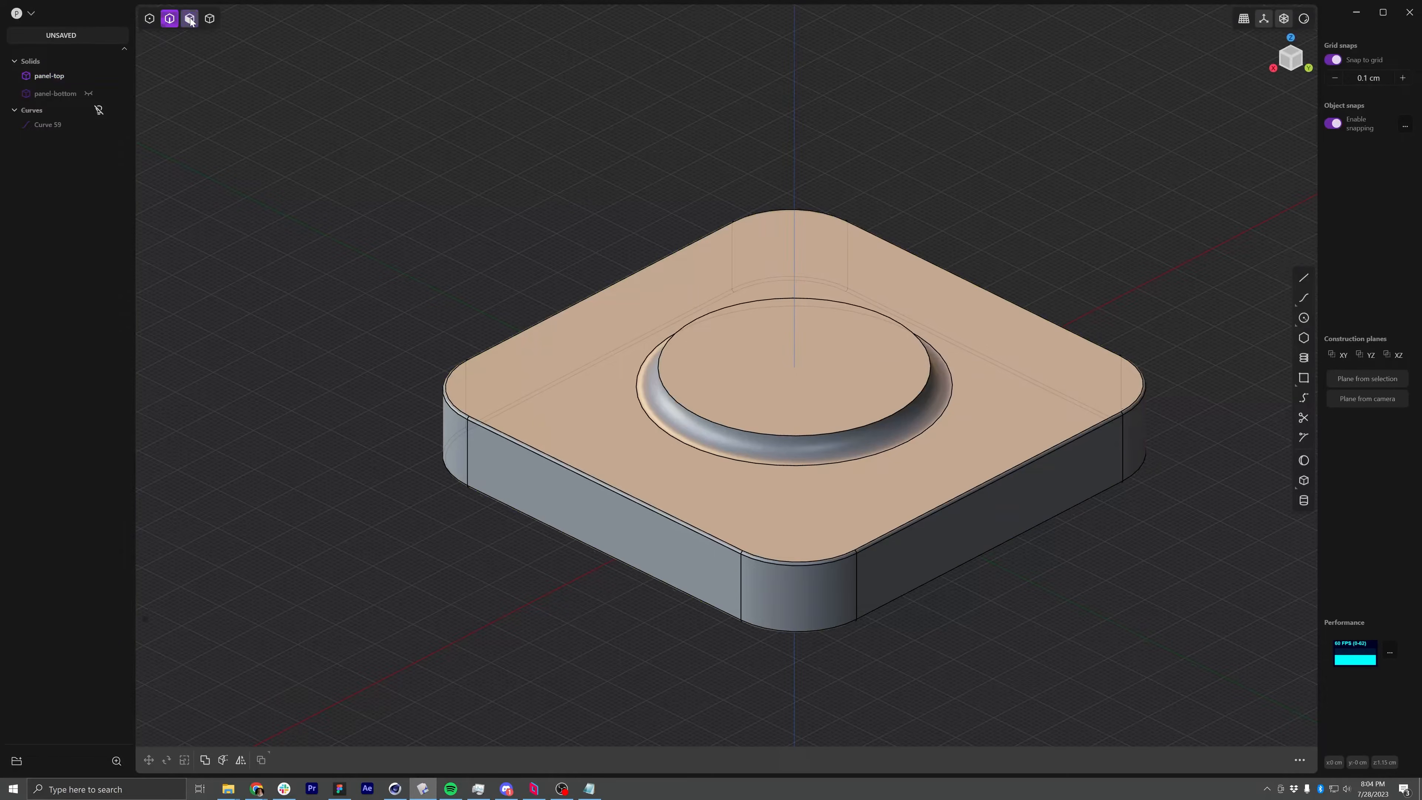
click(806, 354)
key(o)
key(d)
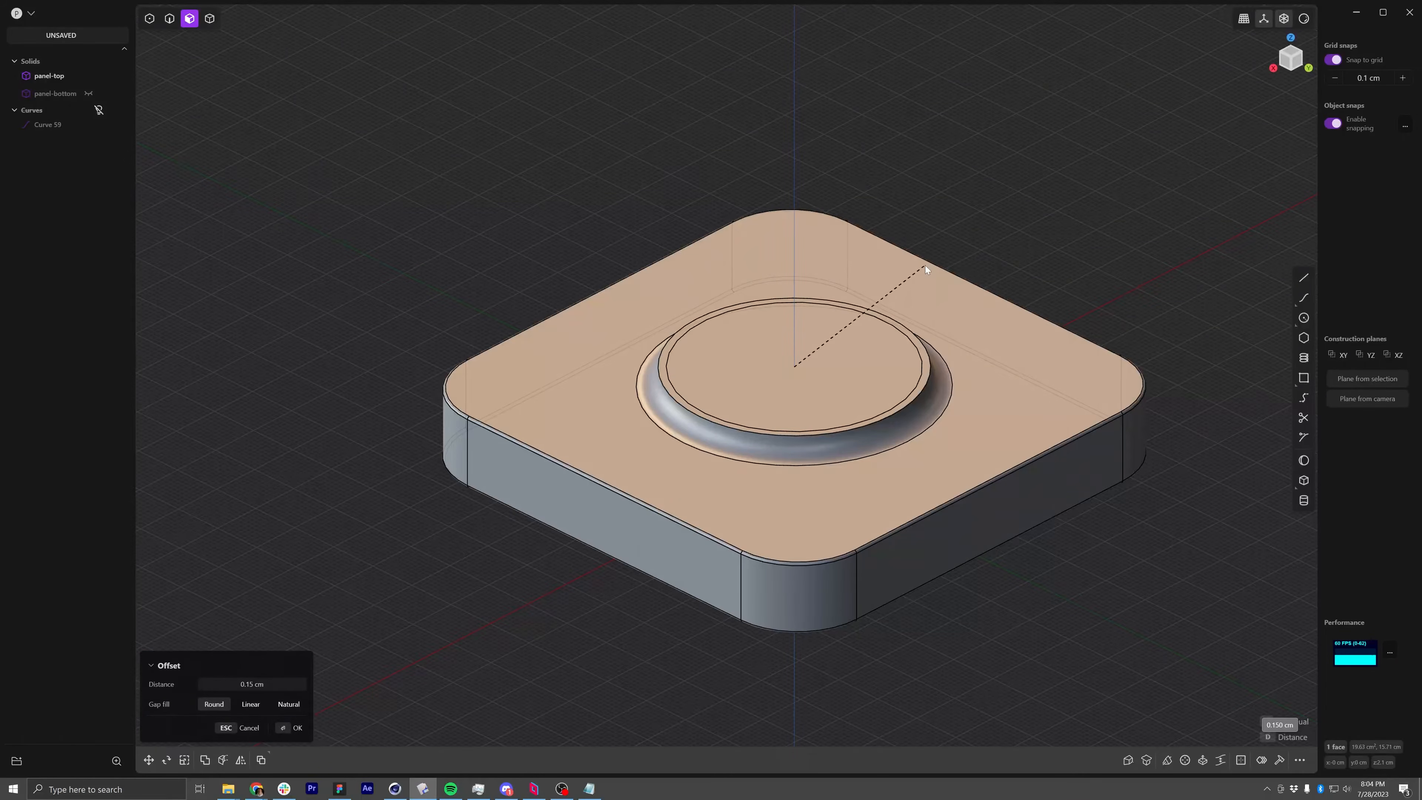
click(929, 265)
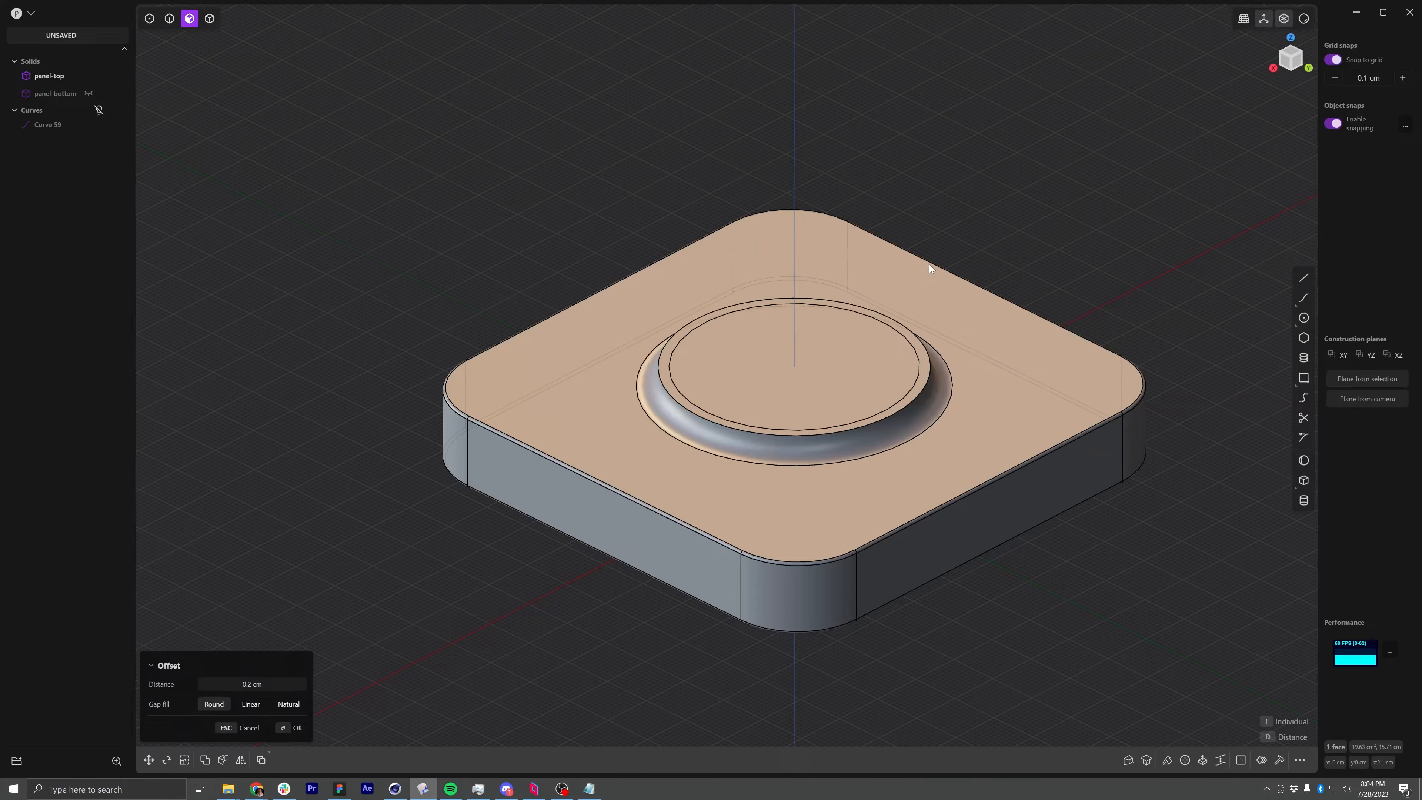
right_click(926, 229)
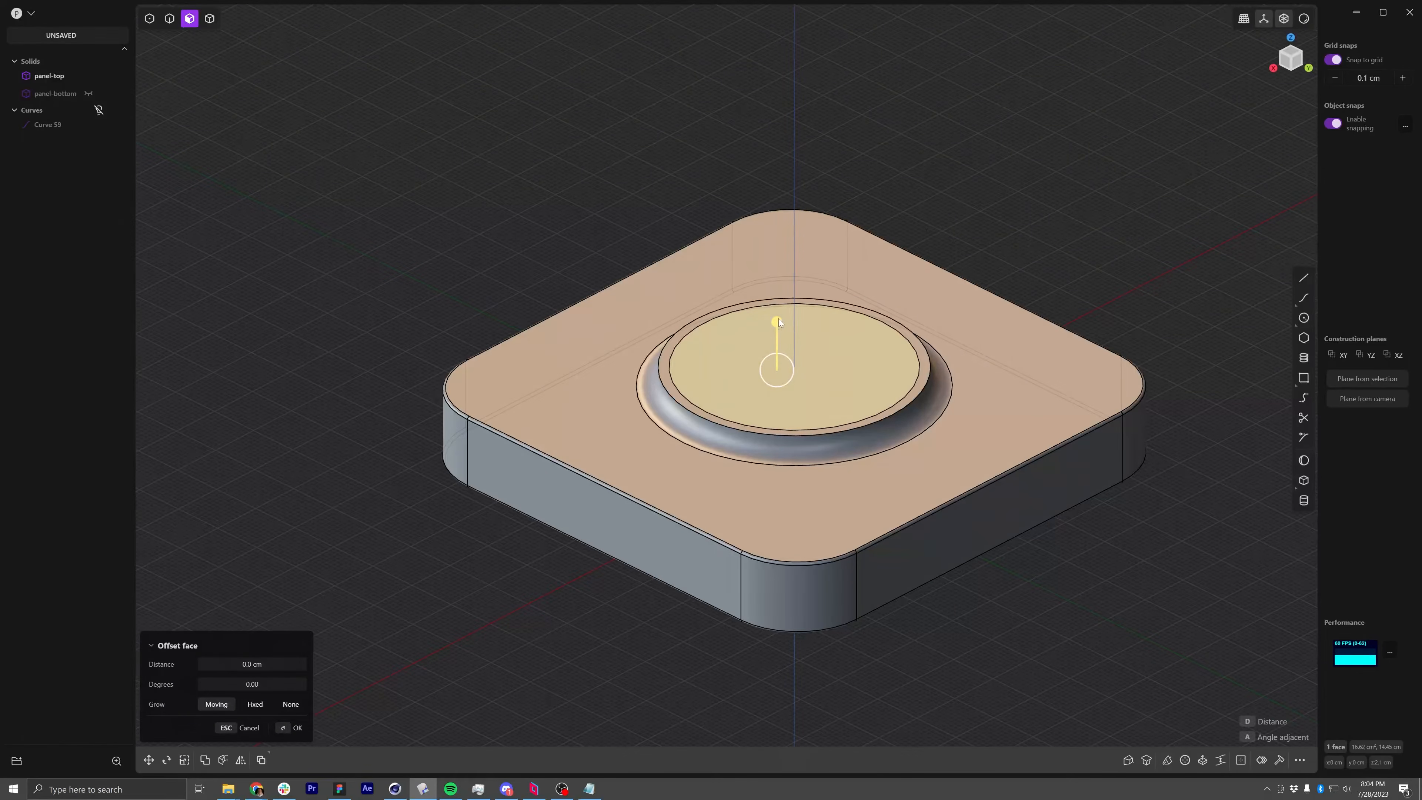
Offset the inner circular face down through panel-top to cut a through hole, and check it from below
drag(778, 319, 796, 420)
right_click(823, 411)
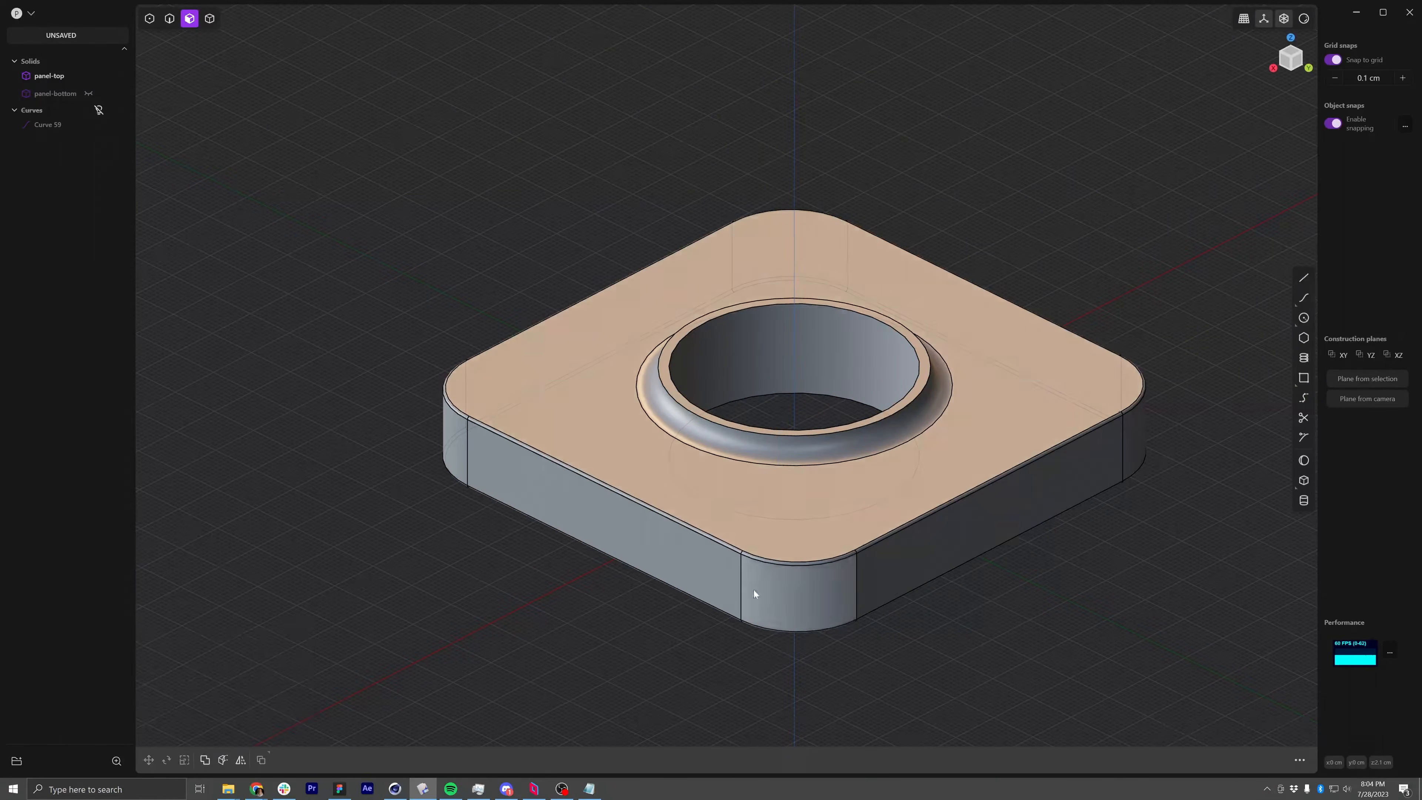
middle_drag(753, 590, 848, 296)
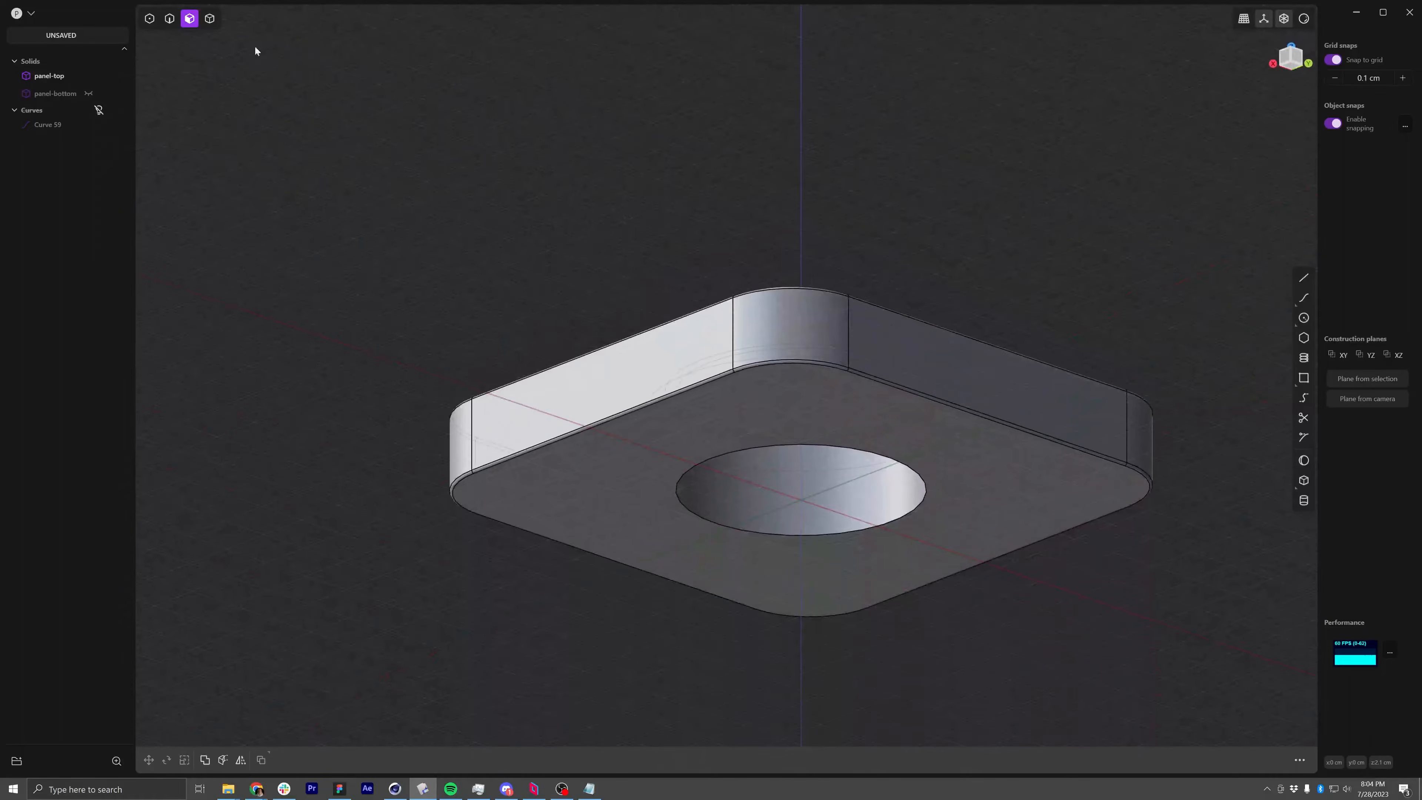
Chamfer the bottom edge of the through hole in panel-top by 1.7 cm
click(169, 18)
click(869, 451)
key(f)
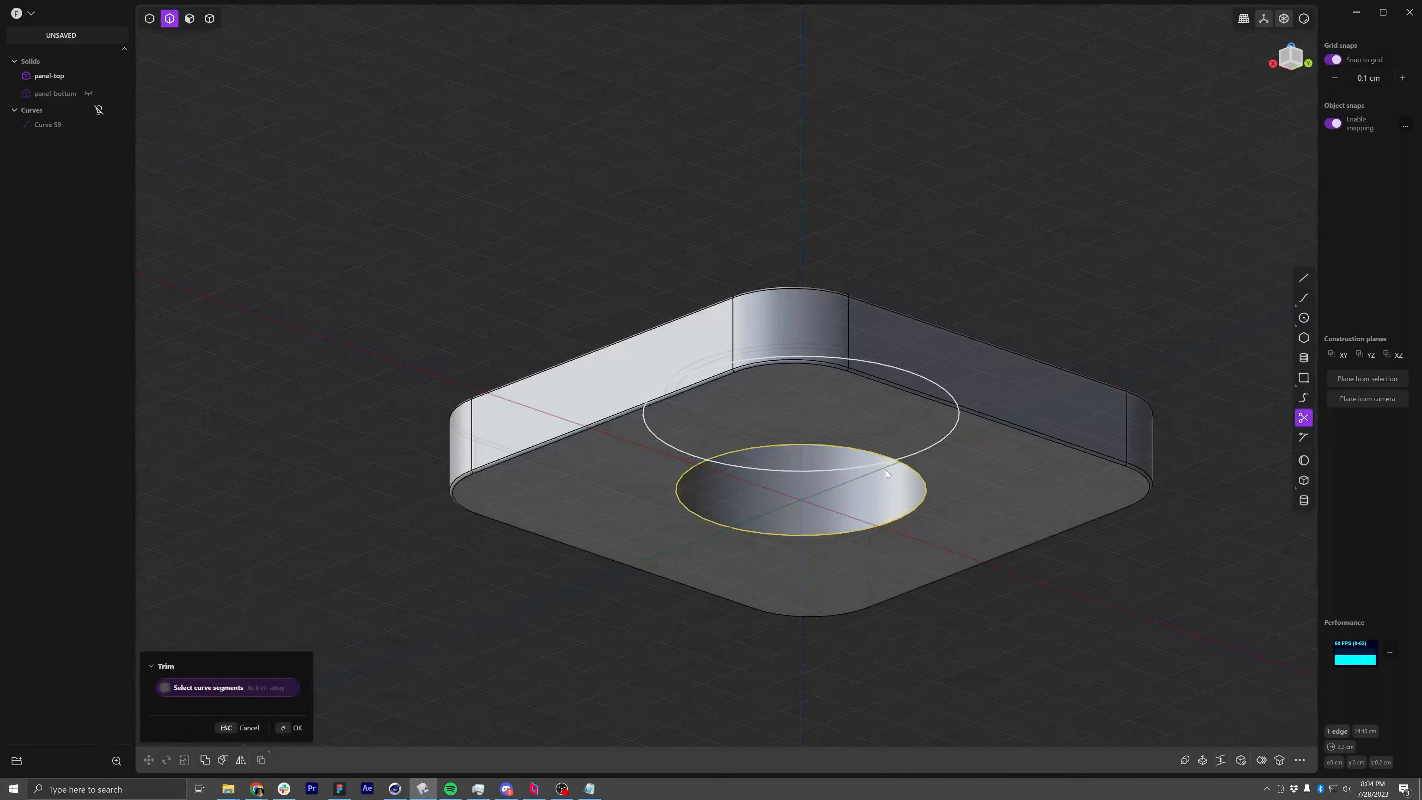
middle_drag(886, 470, 865, 538)
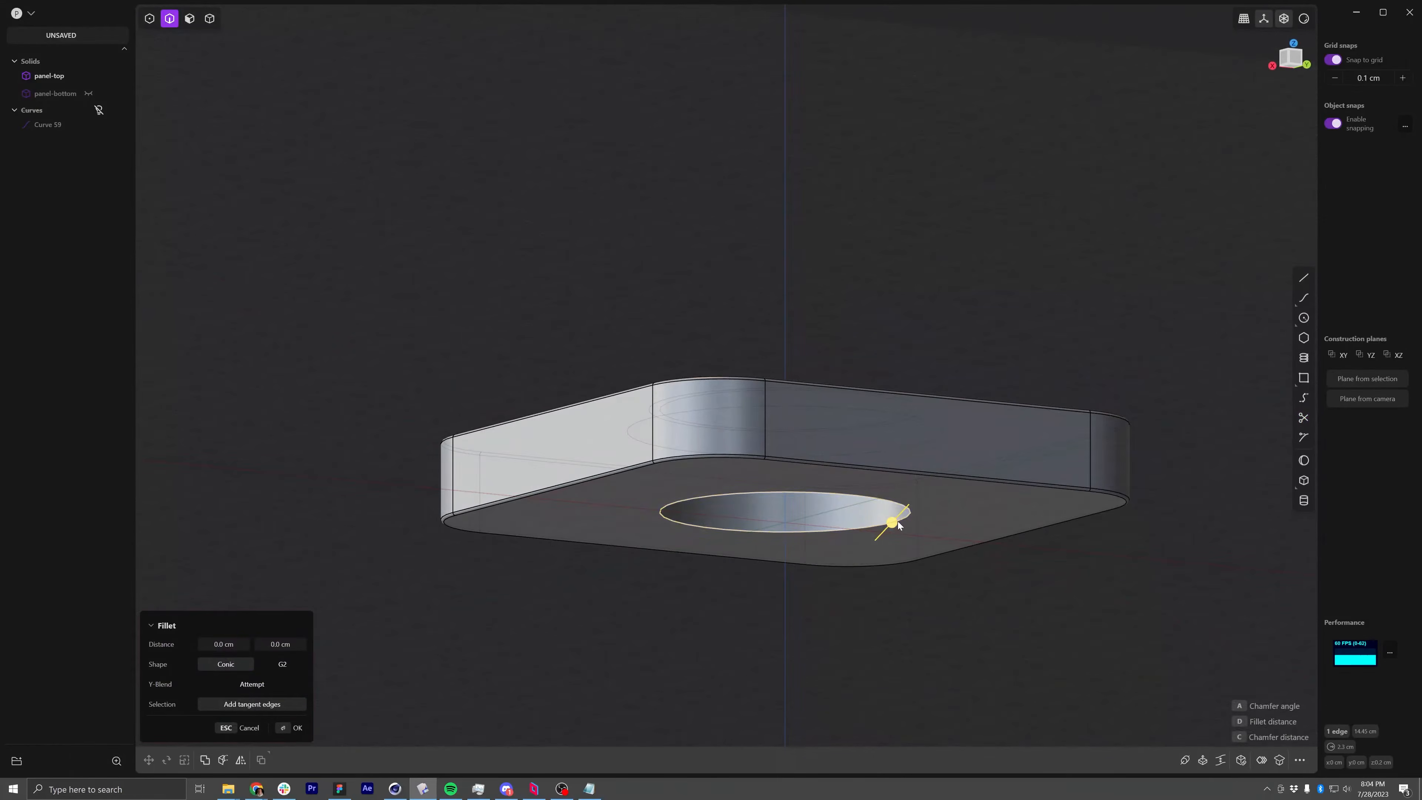
drag(897, 525, 938, 496)
middle_drag(865, 463, 865, 506)
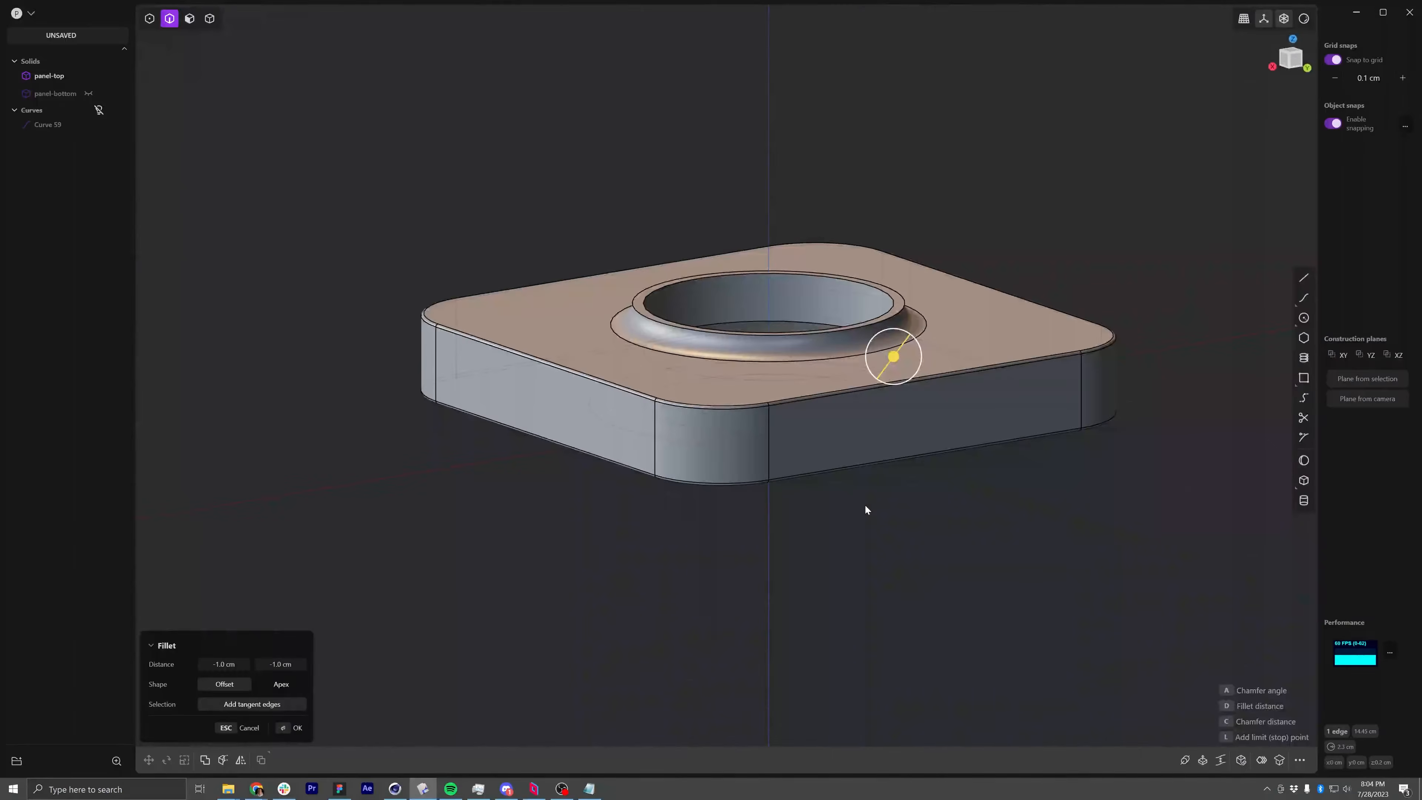
drag(894, 356, 917, 336)
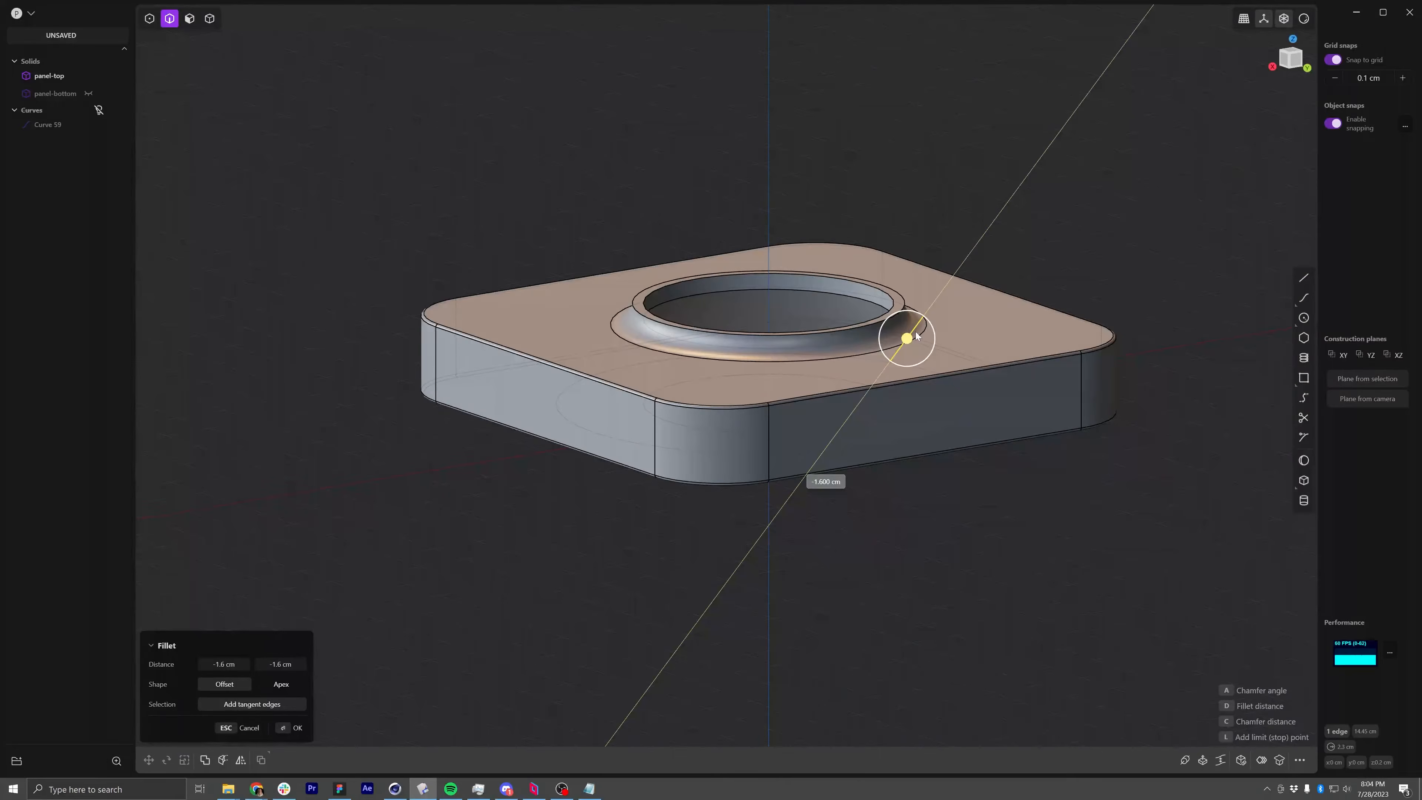
middle_drag(916, 335, 834, 319)
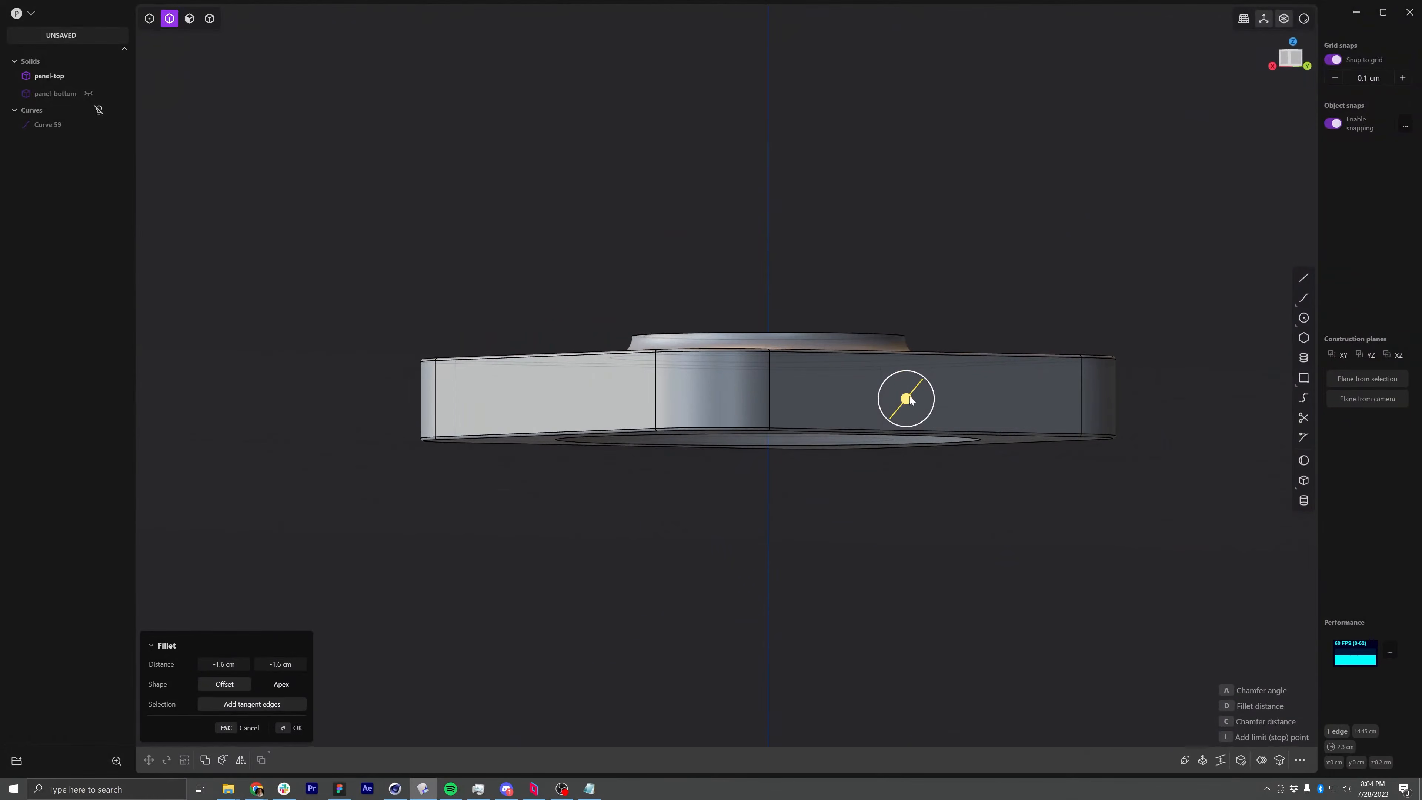
drag(914, 401, 884, 382)
middle_drag(884, 382, 832, 404)
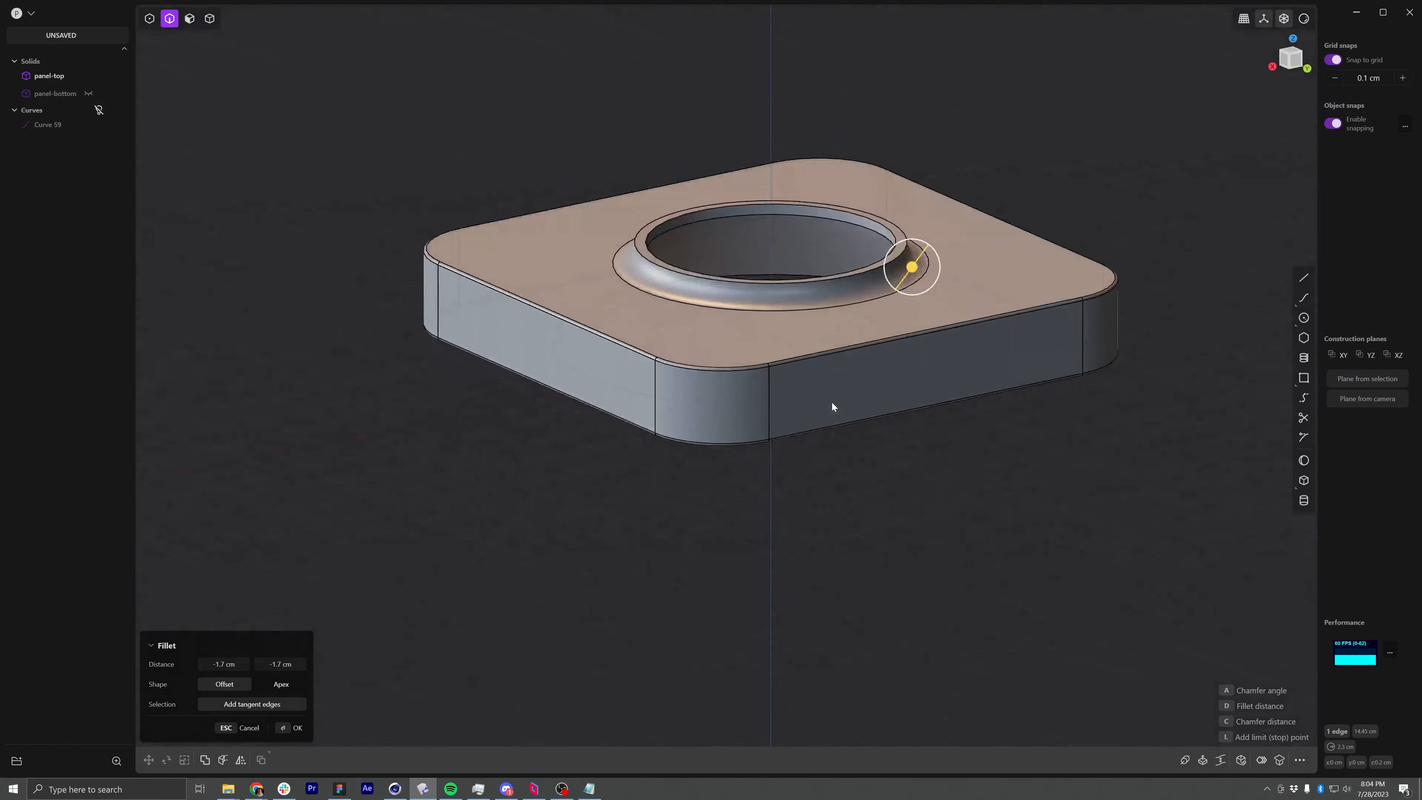
middle_drag(857, 238, 806, 387)
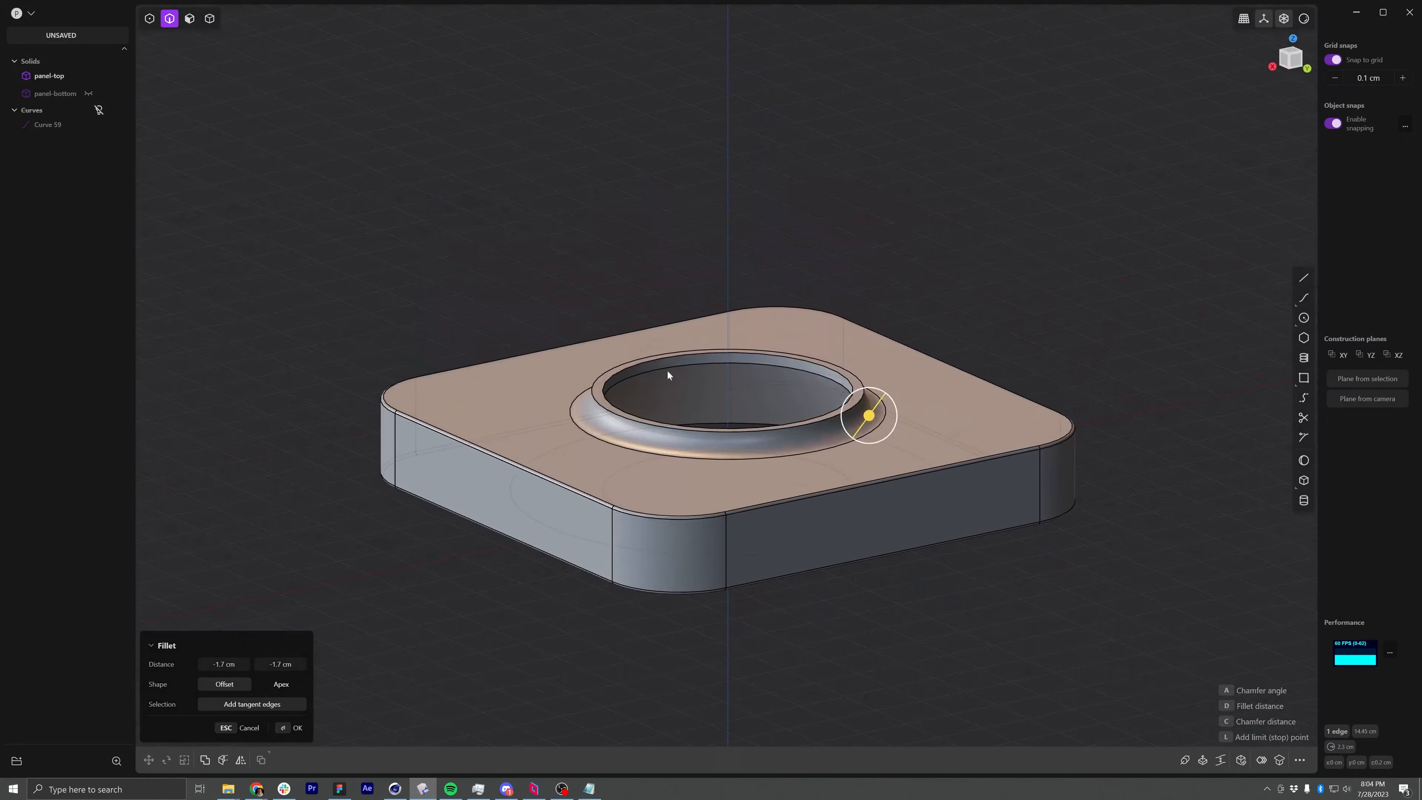
middle_drag(667, 370, 795, 404)
key(Return)
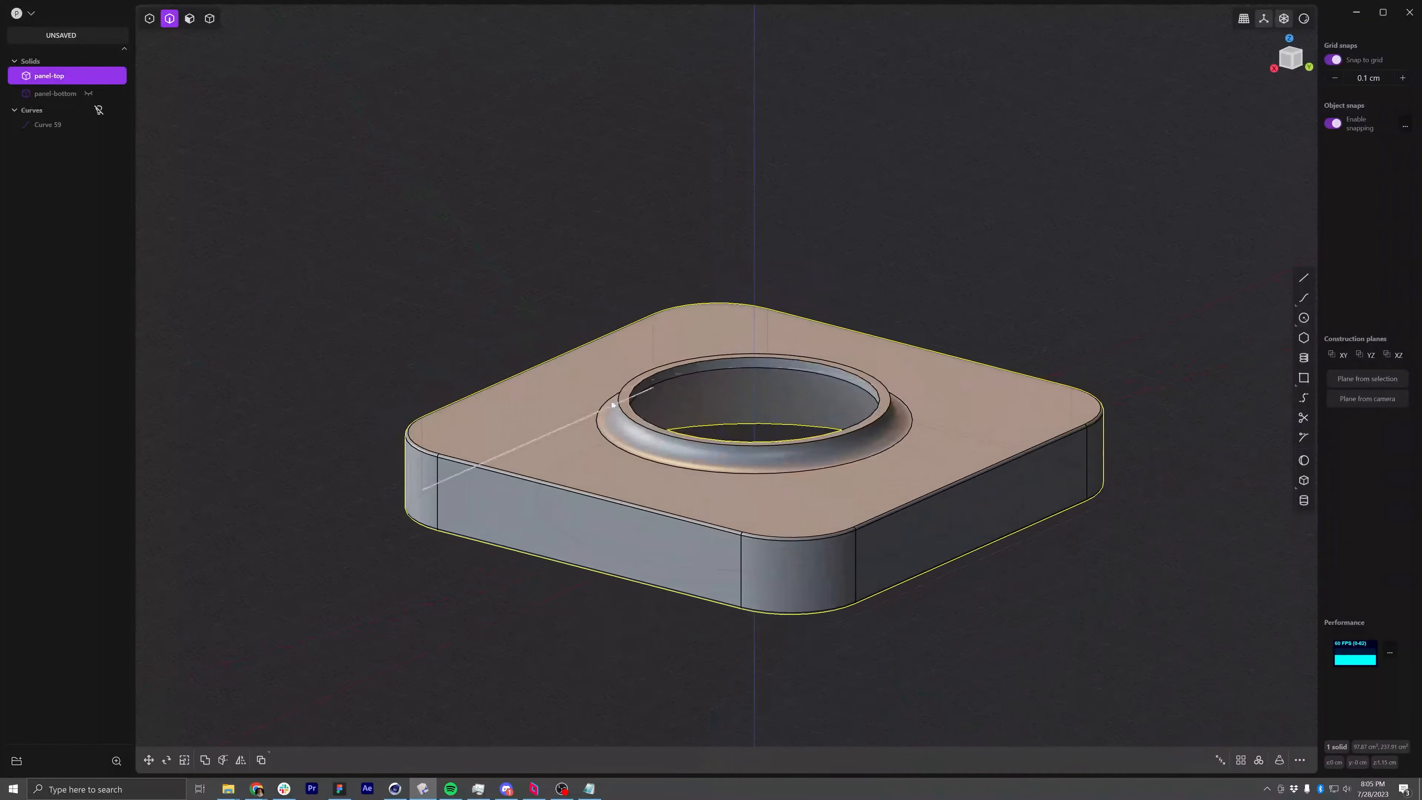
Fillet the collar's inner and outer top edges and the edge just inside the hole by 0.025 cm
click(639, 383)
key(f)
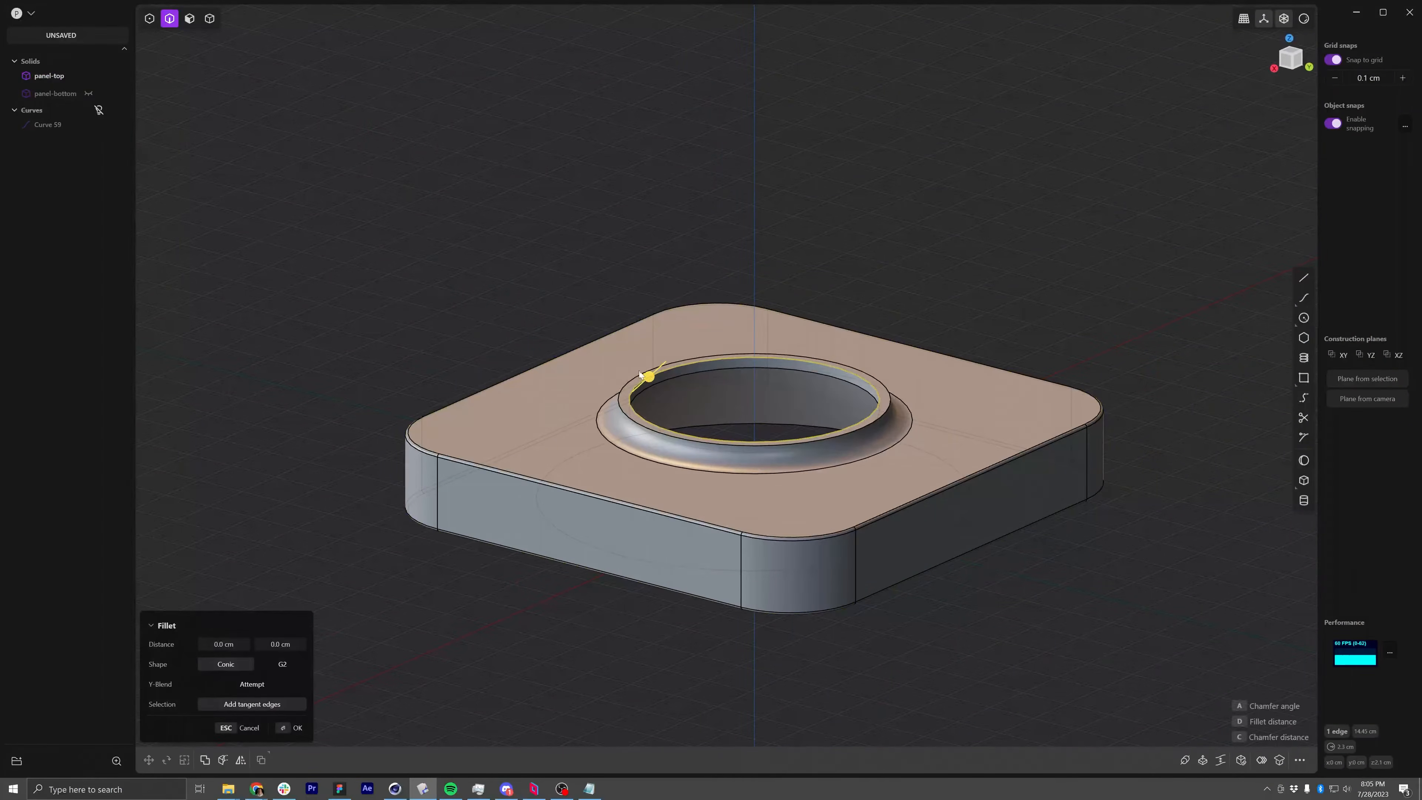
click(633, 378)
click(686, 375)
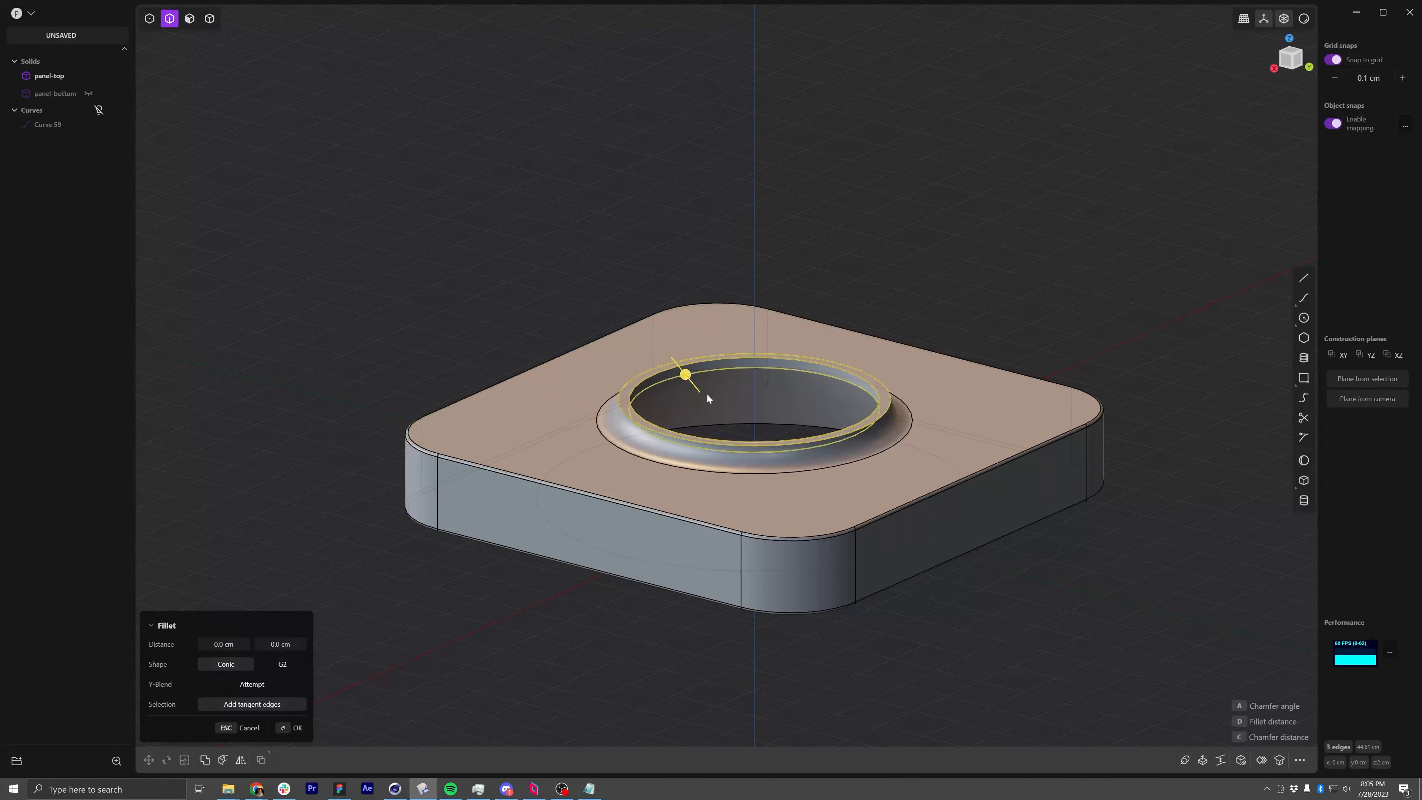
middle_drag(706, 392, 690, 446)
click(234, 649)
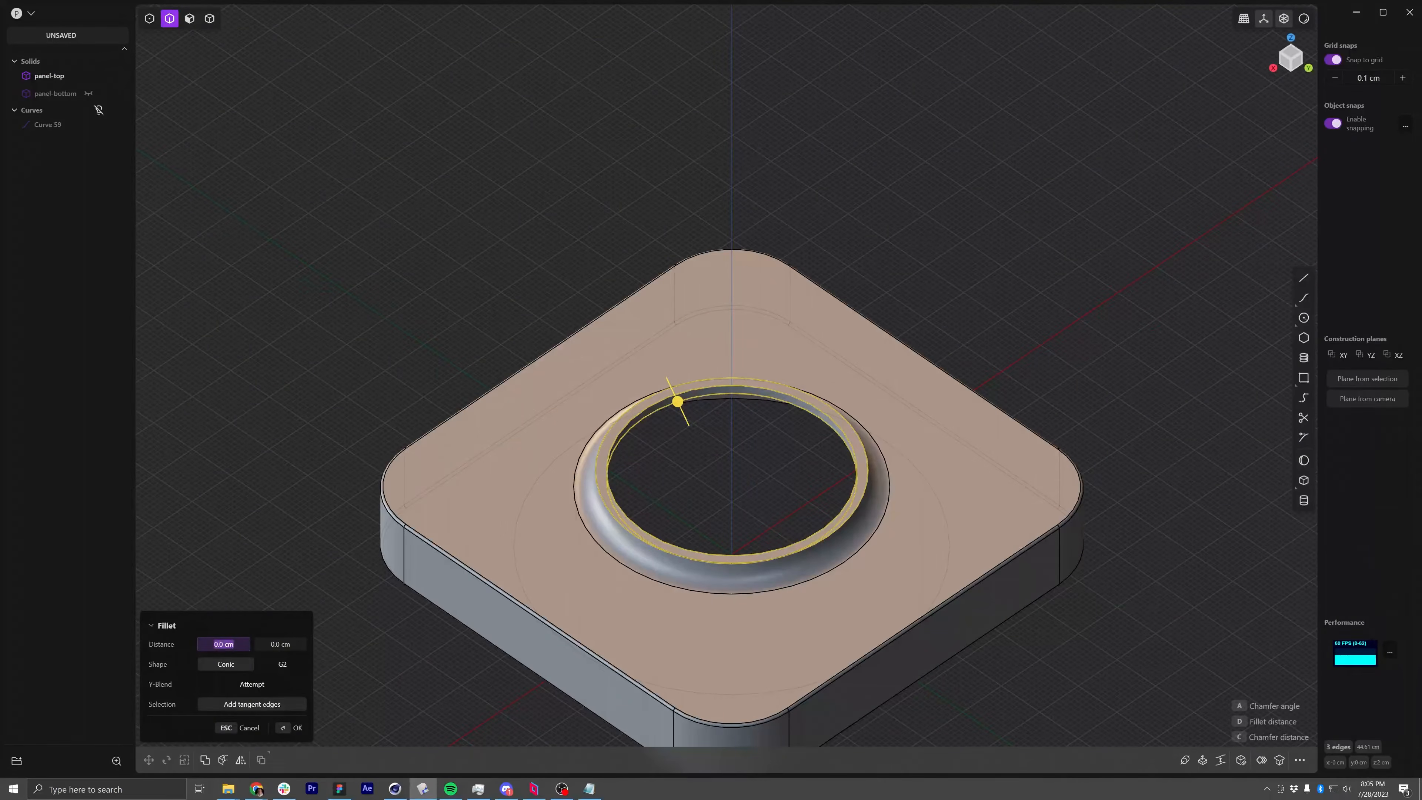
text(.025)
key(Tab)
text(.02)
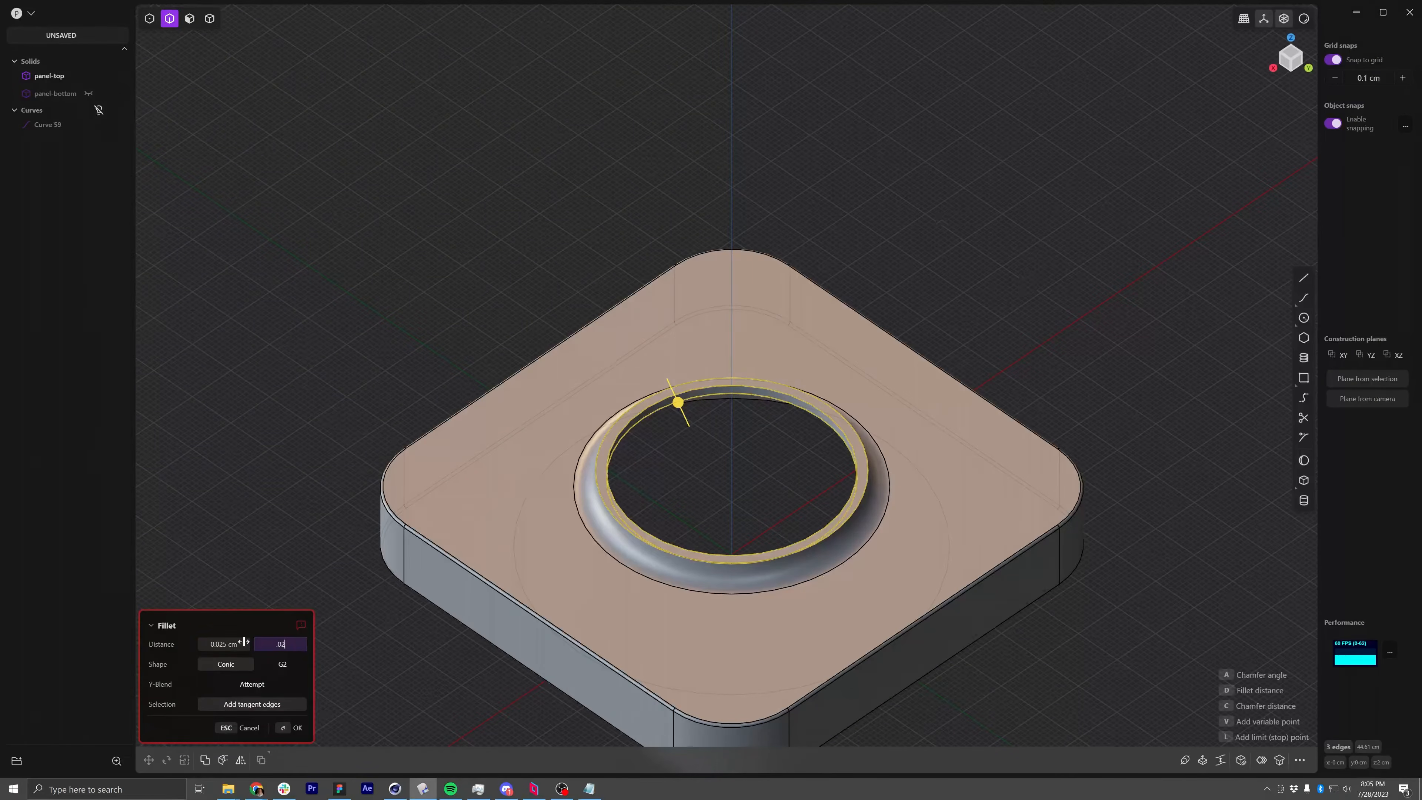
text(5)
key(Return)
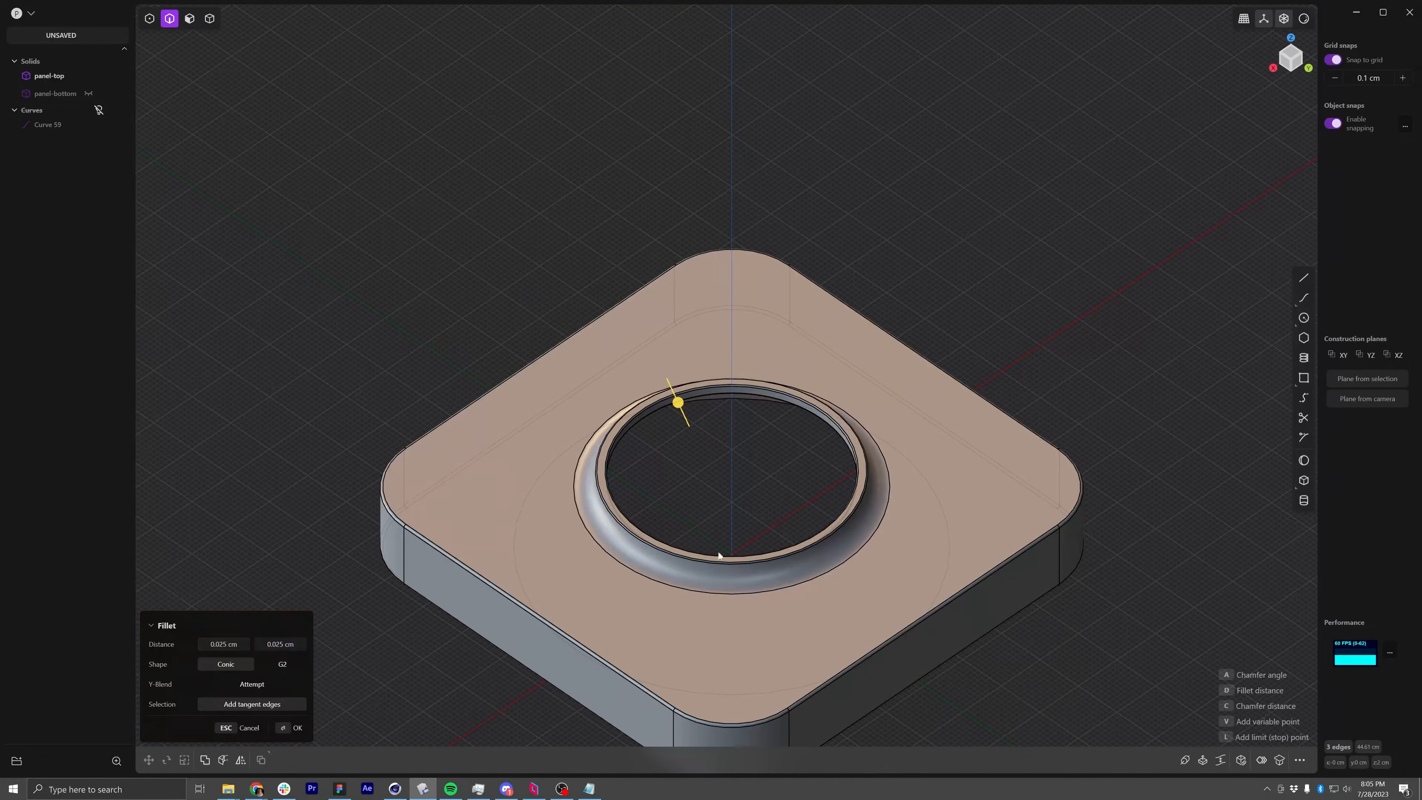
middle_drag(765, 510, 778, 446)
scroll(734, 452, up, 3)
scroll(793, 414, down, 3)
key(Return)
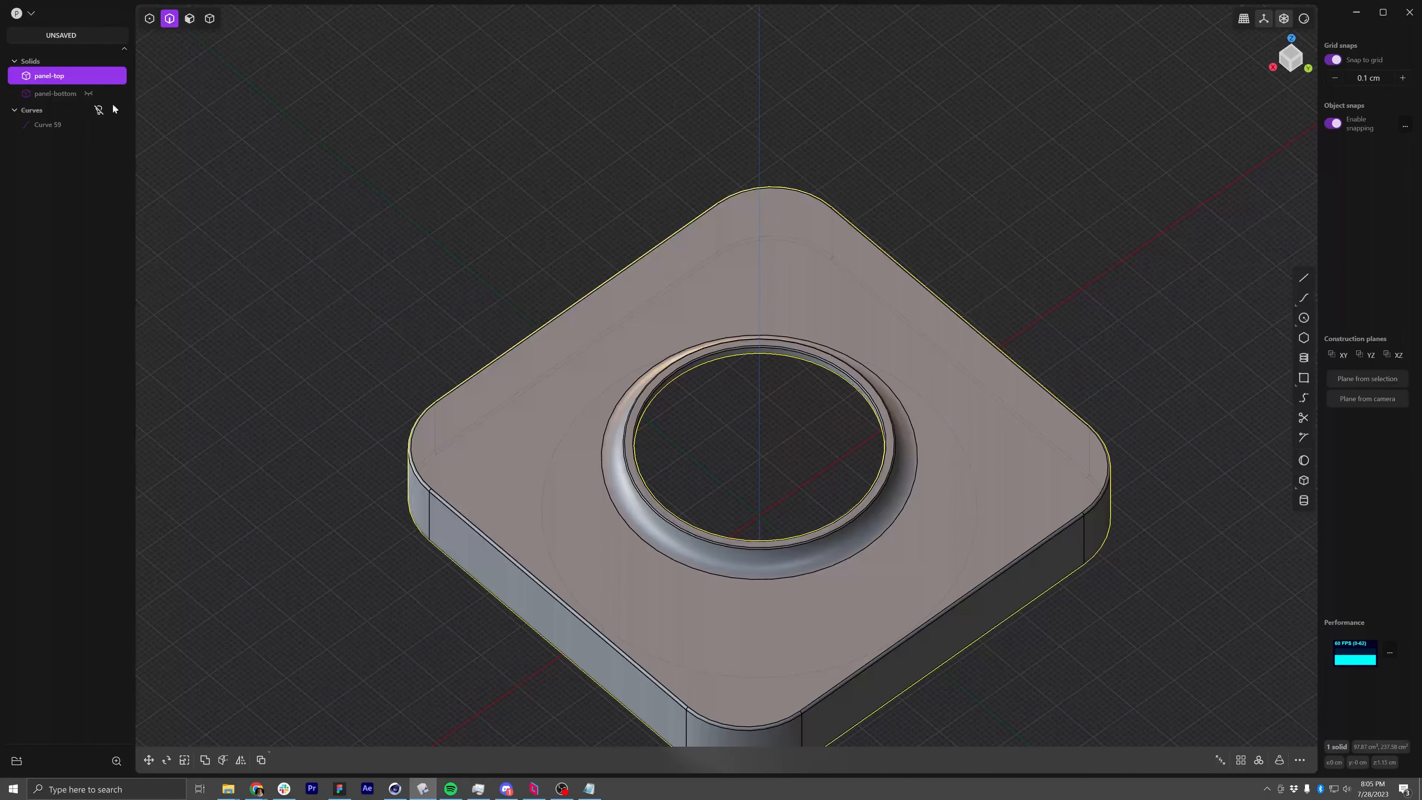
Show panel-bottom to check it under panel-top, and hide it again
click(88, 93)
middle_drag(697, 516, 711, 447)
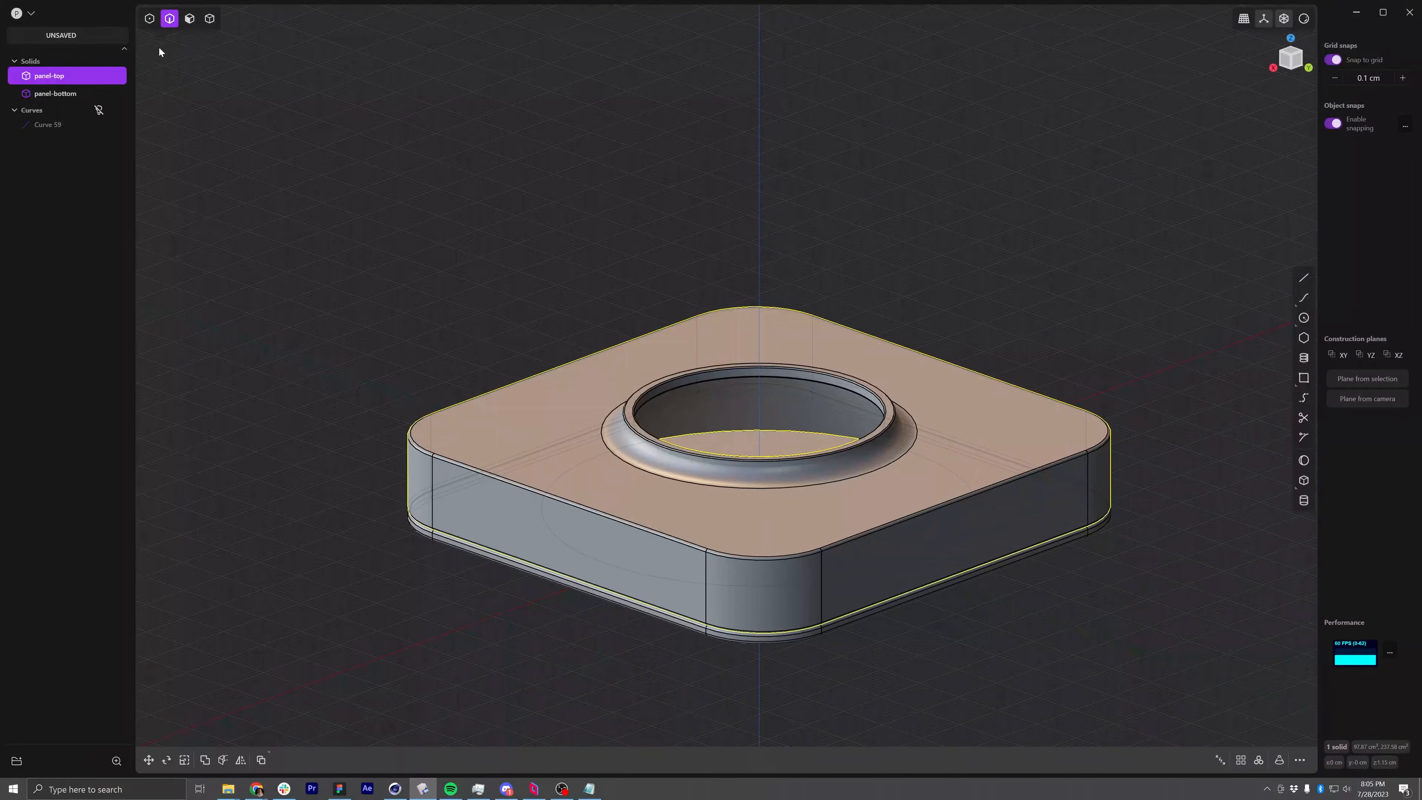
click(87, 93)
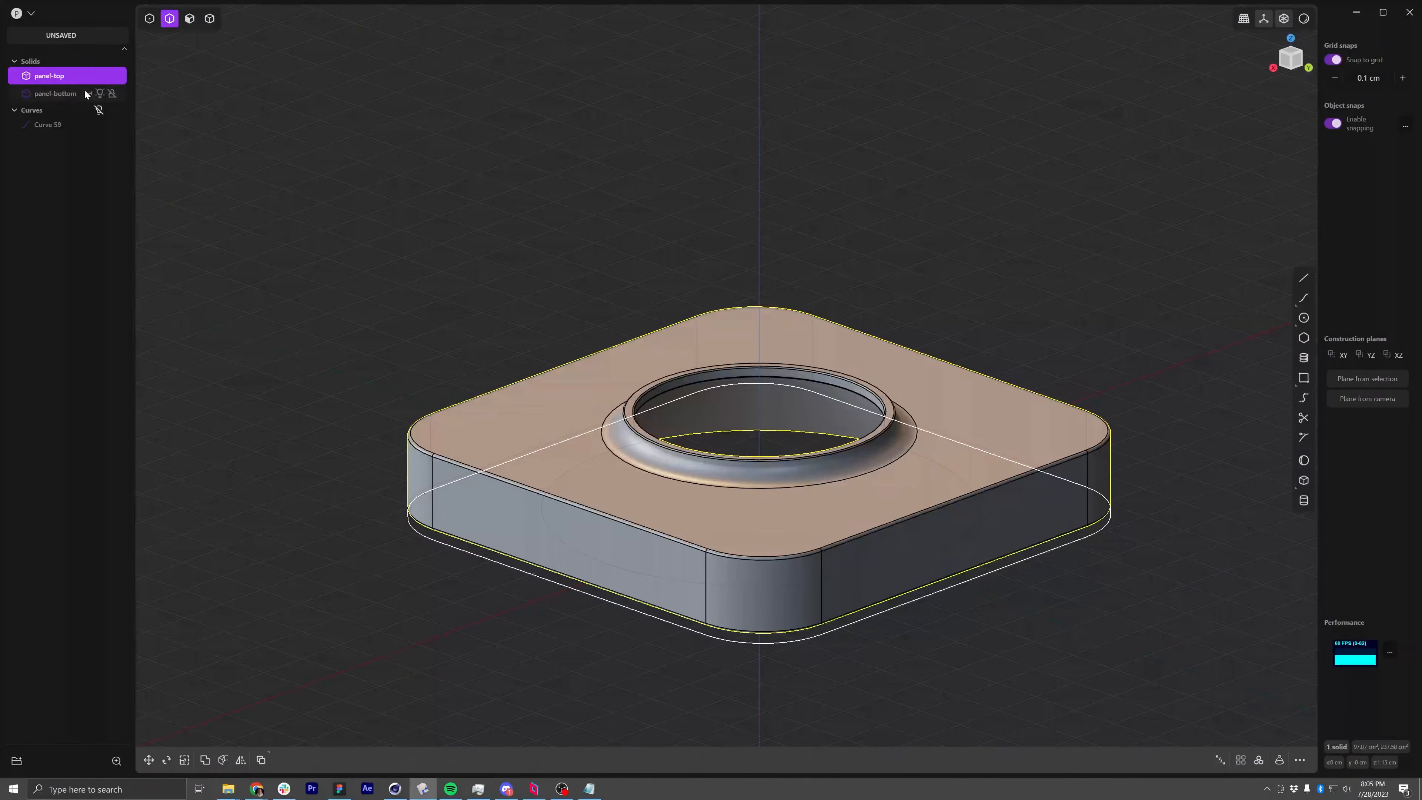
Add a sphere of radius about 3.18 cm centred on the collar opening as a separate body, without cutting or joining panel-top
click(1303, 460)
click(759, 410)
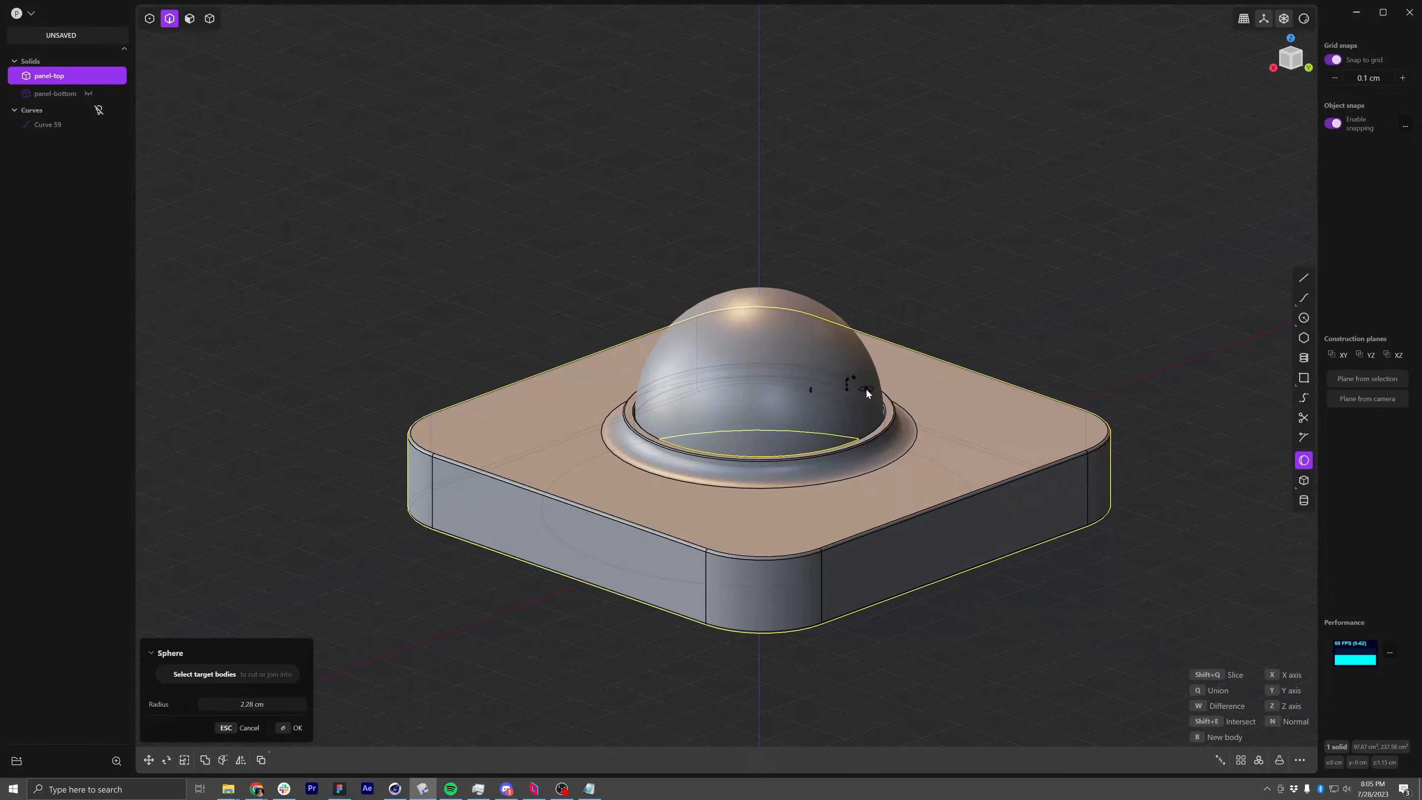
key(w)
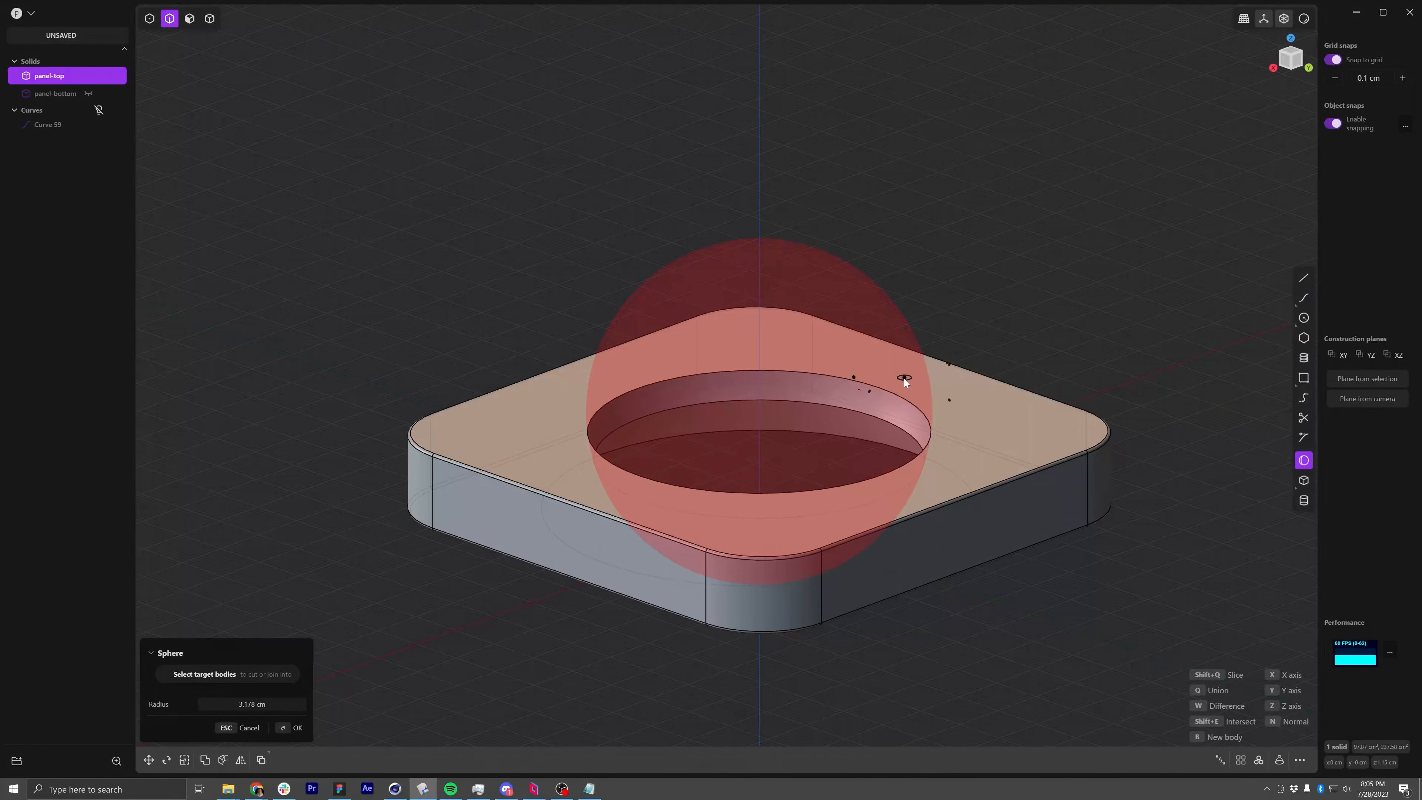
click(904, 379)
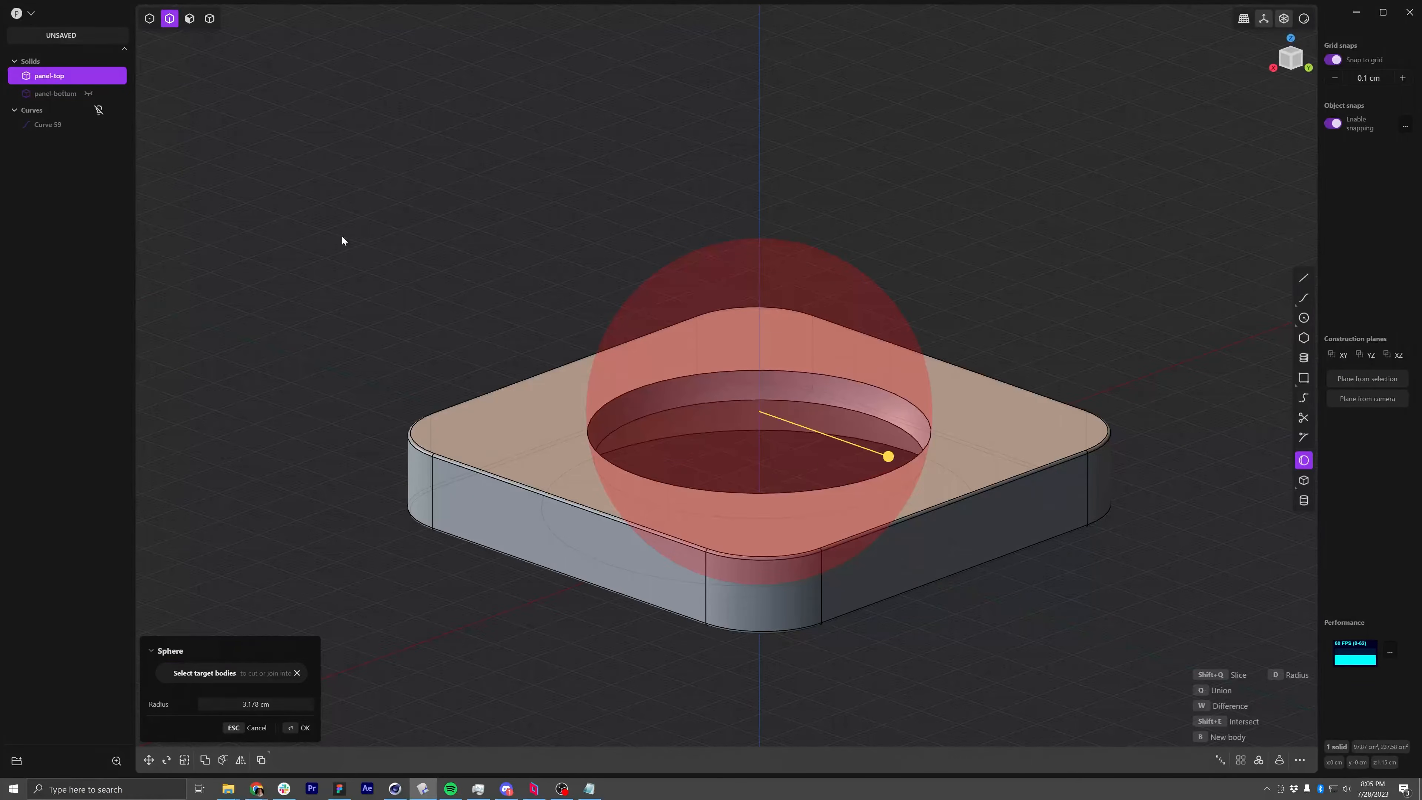
key(b)
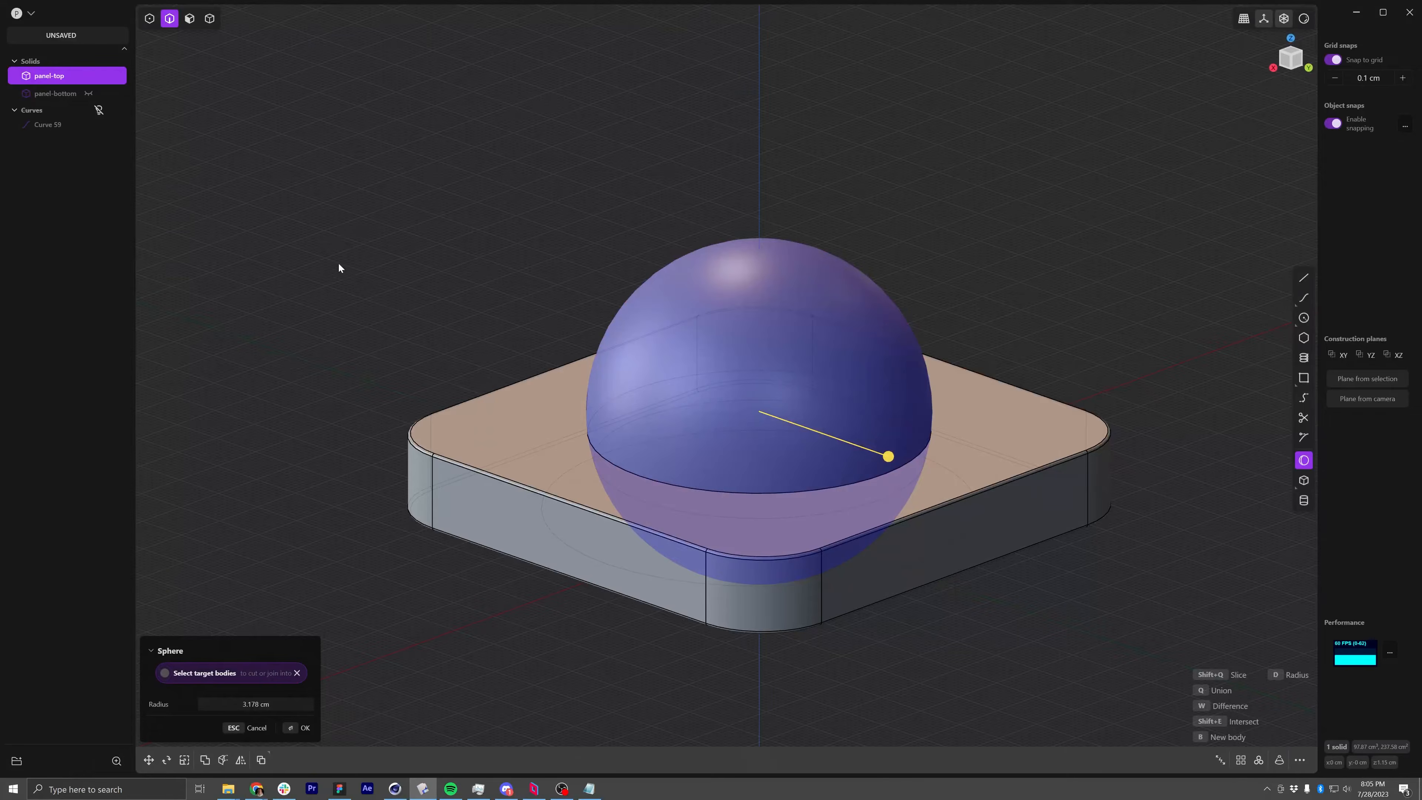
click(296, 674)
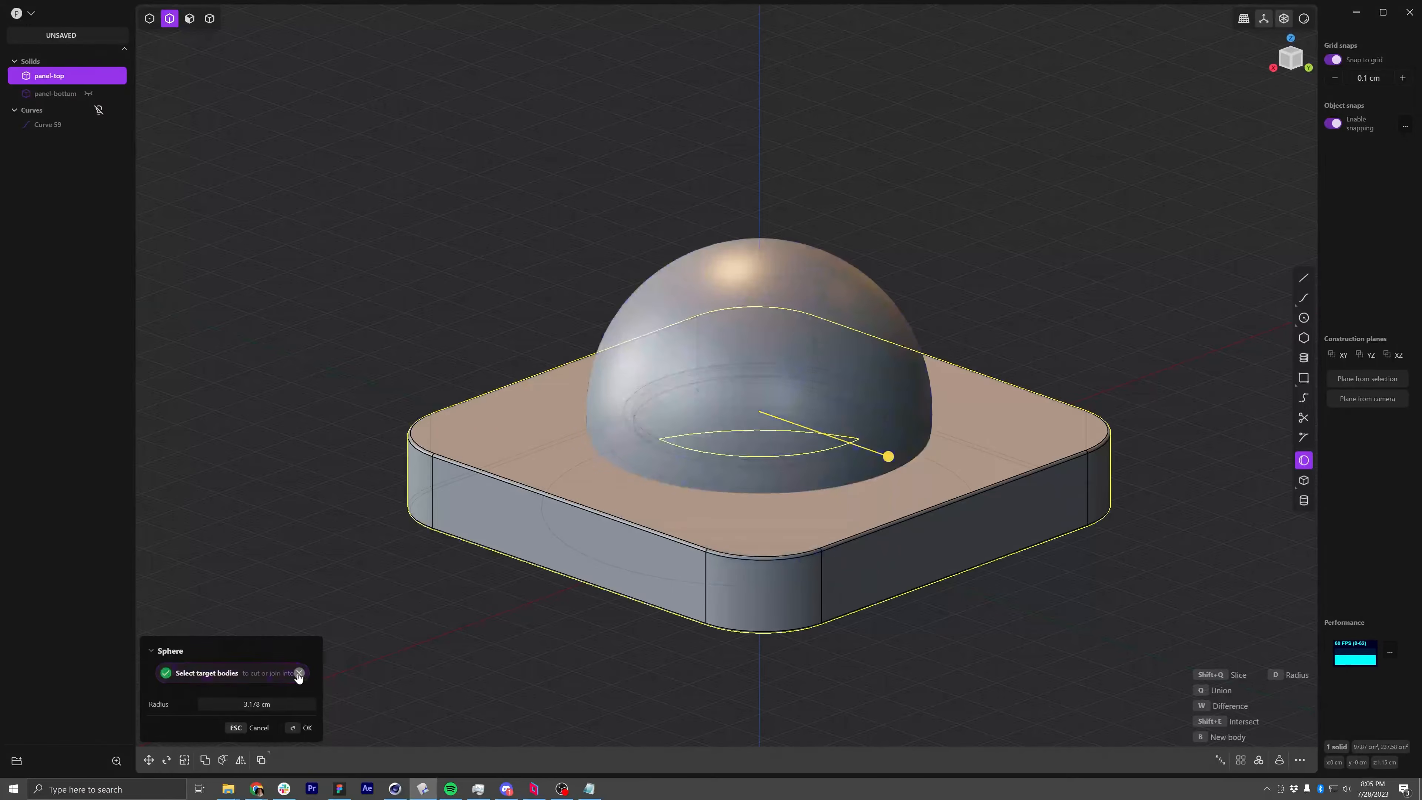
middle_drag(665, 471, 632, 457)
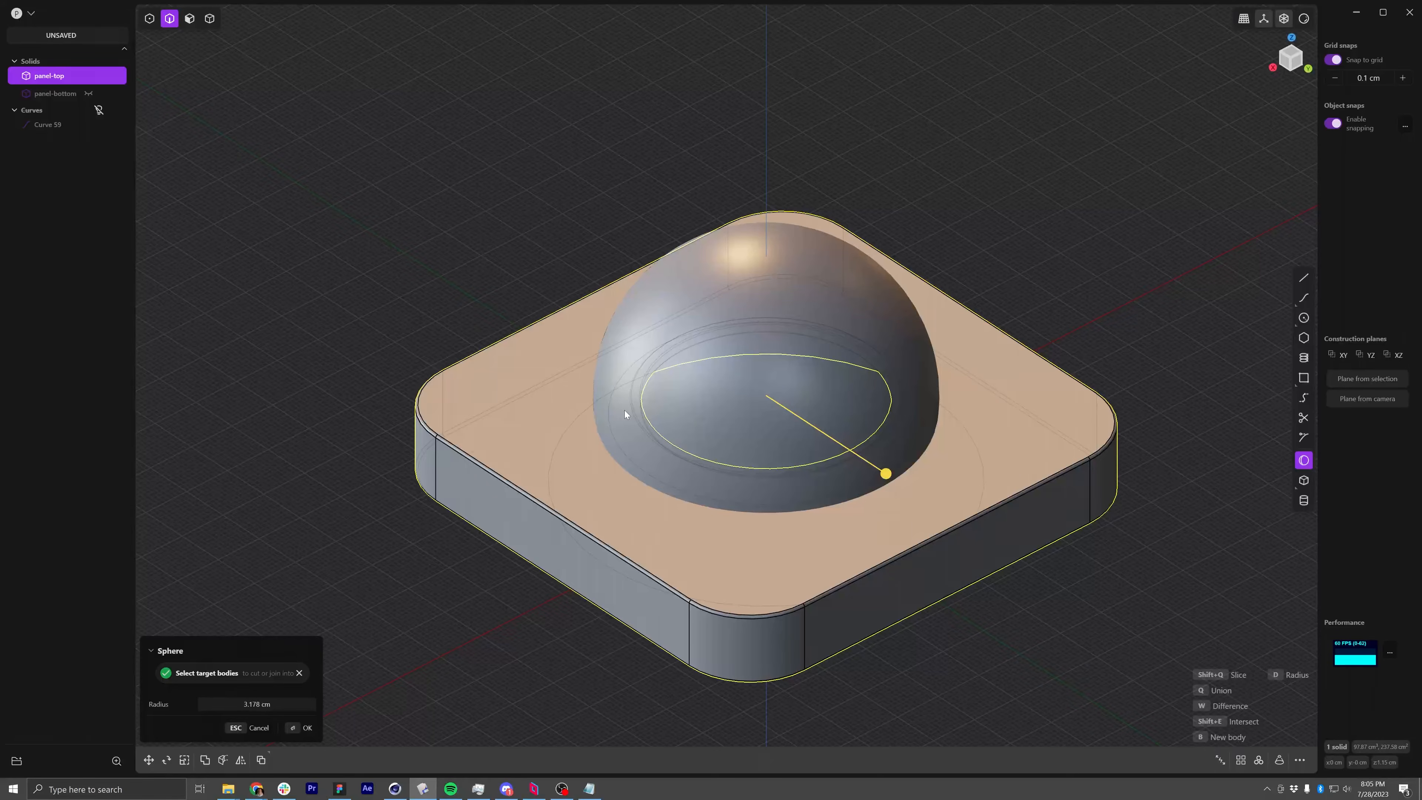
click(293, 727)
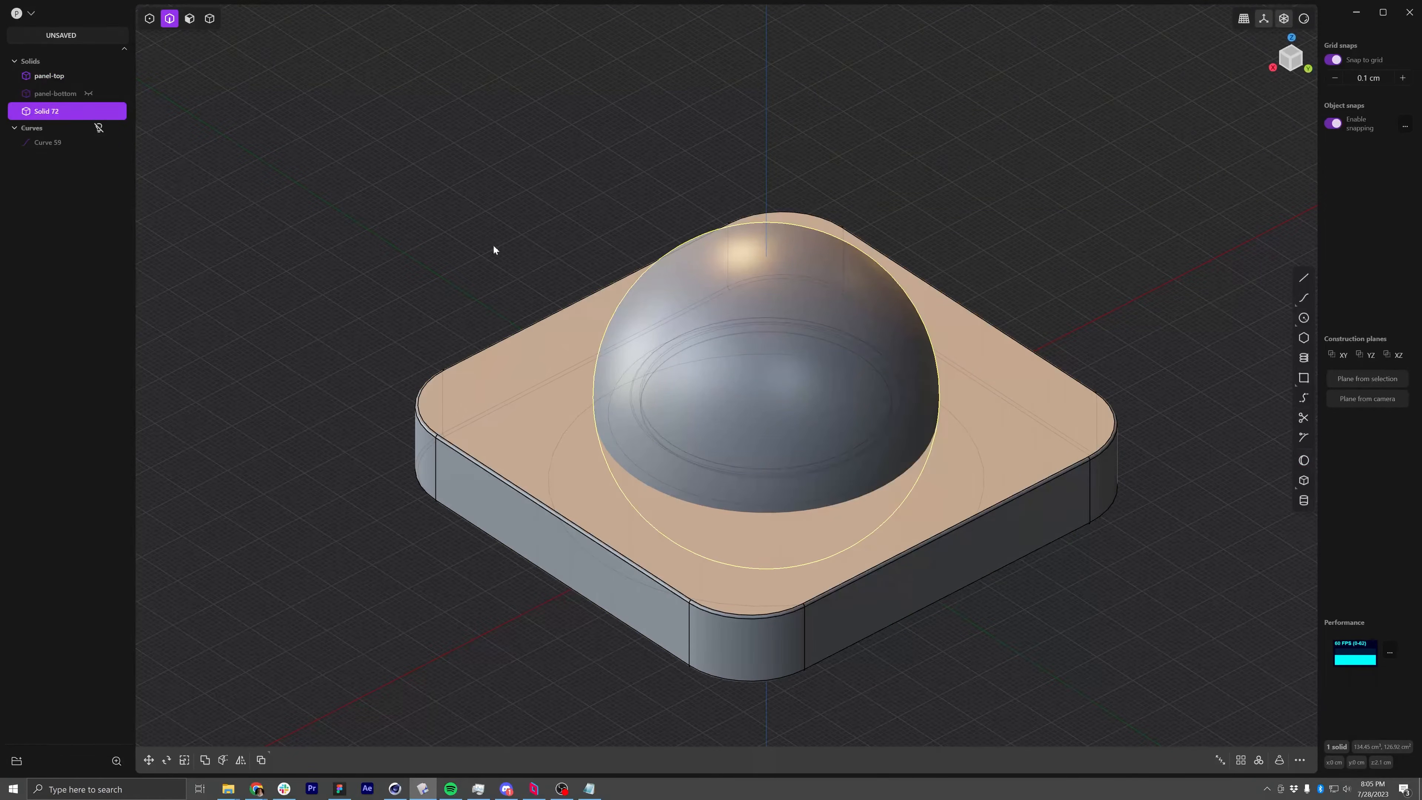
Move the sphere 3.9 cm straight down along the Z axis
key(g)
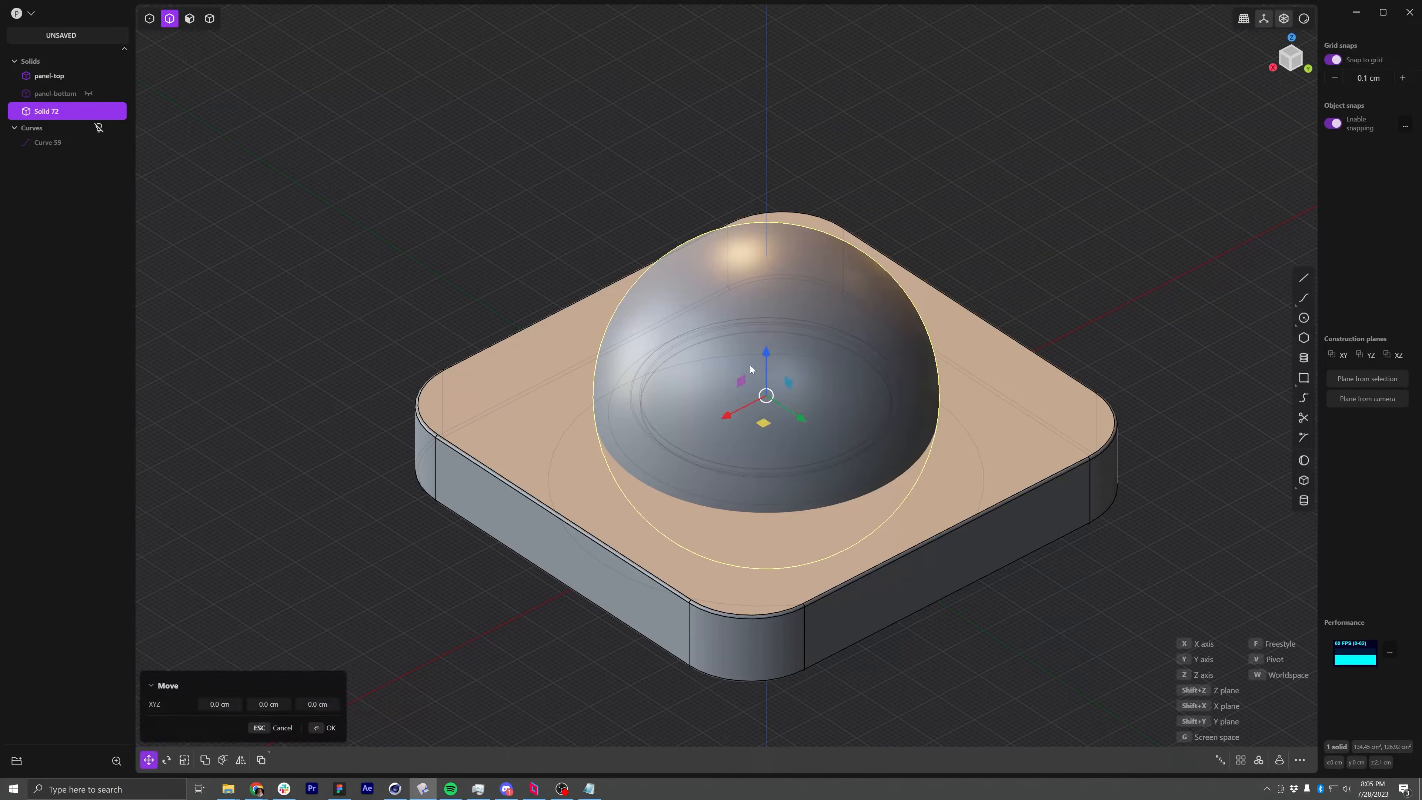
drag(772, 356, 766, 459)
middle_drag(752, 426, 766, 380)
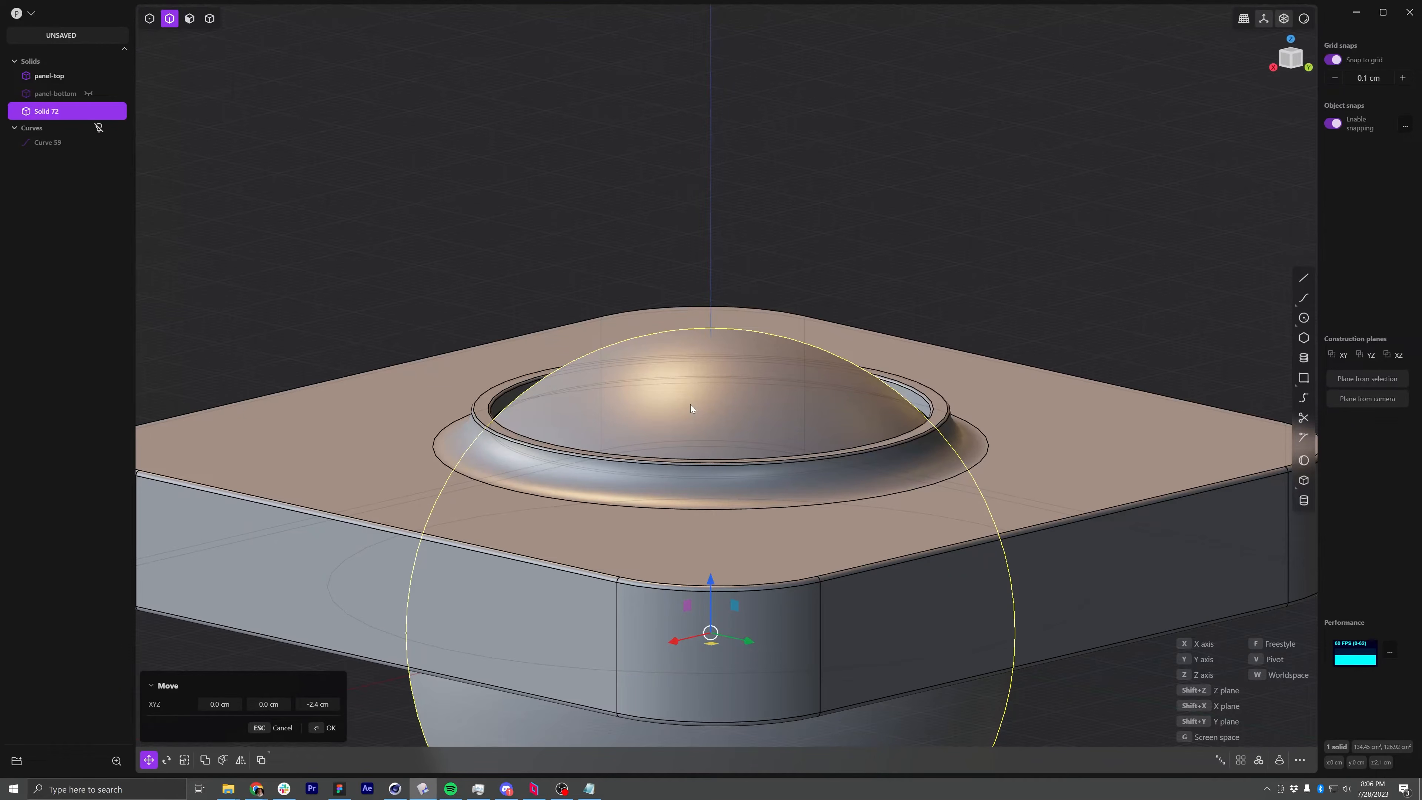
scroll(696, 441, down, 5)
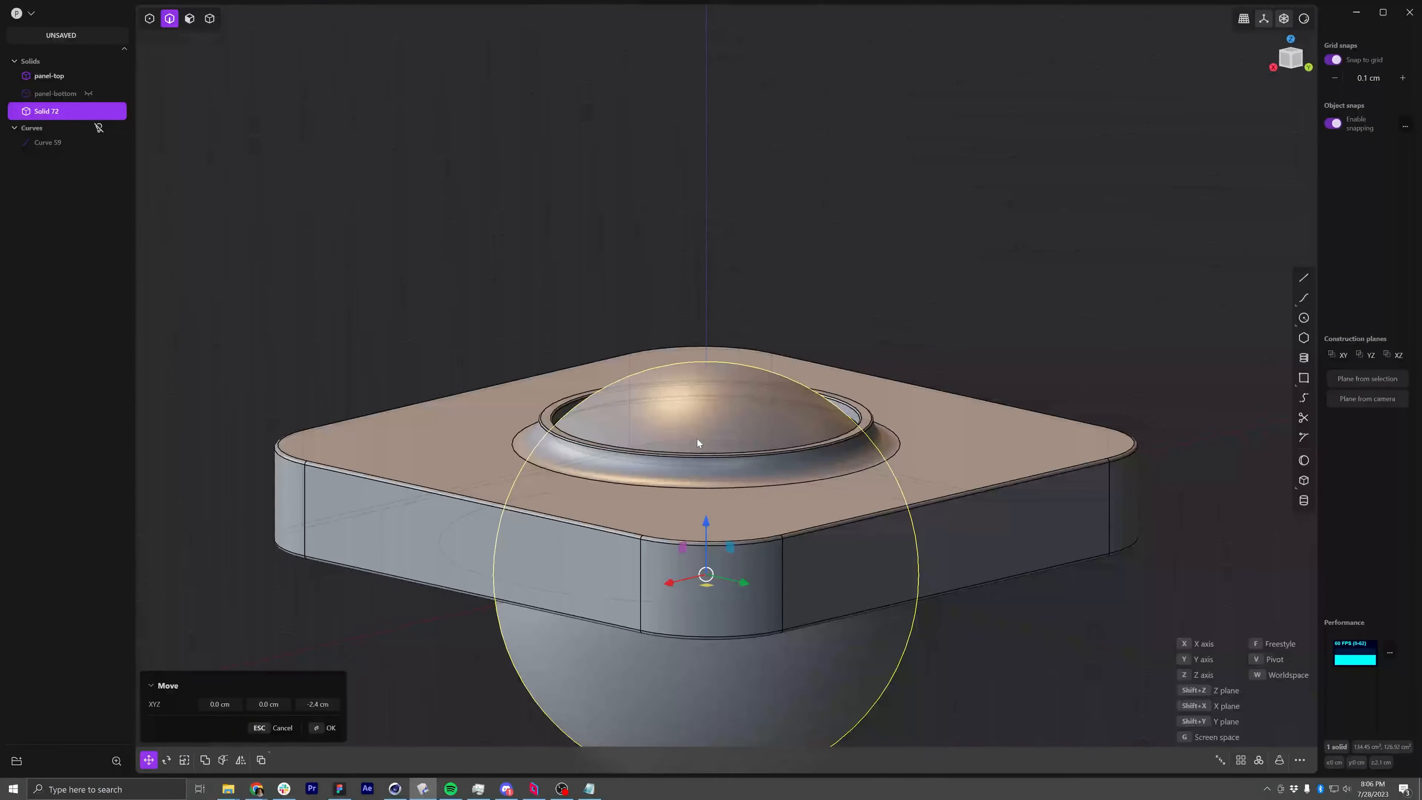
drag(703, 495, 725, 543)
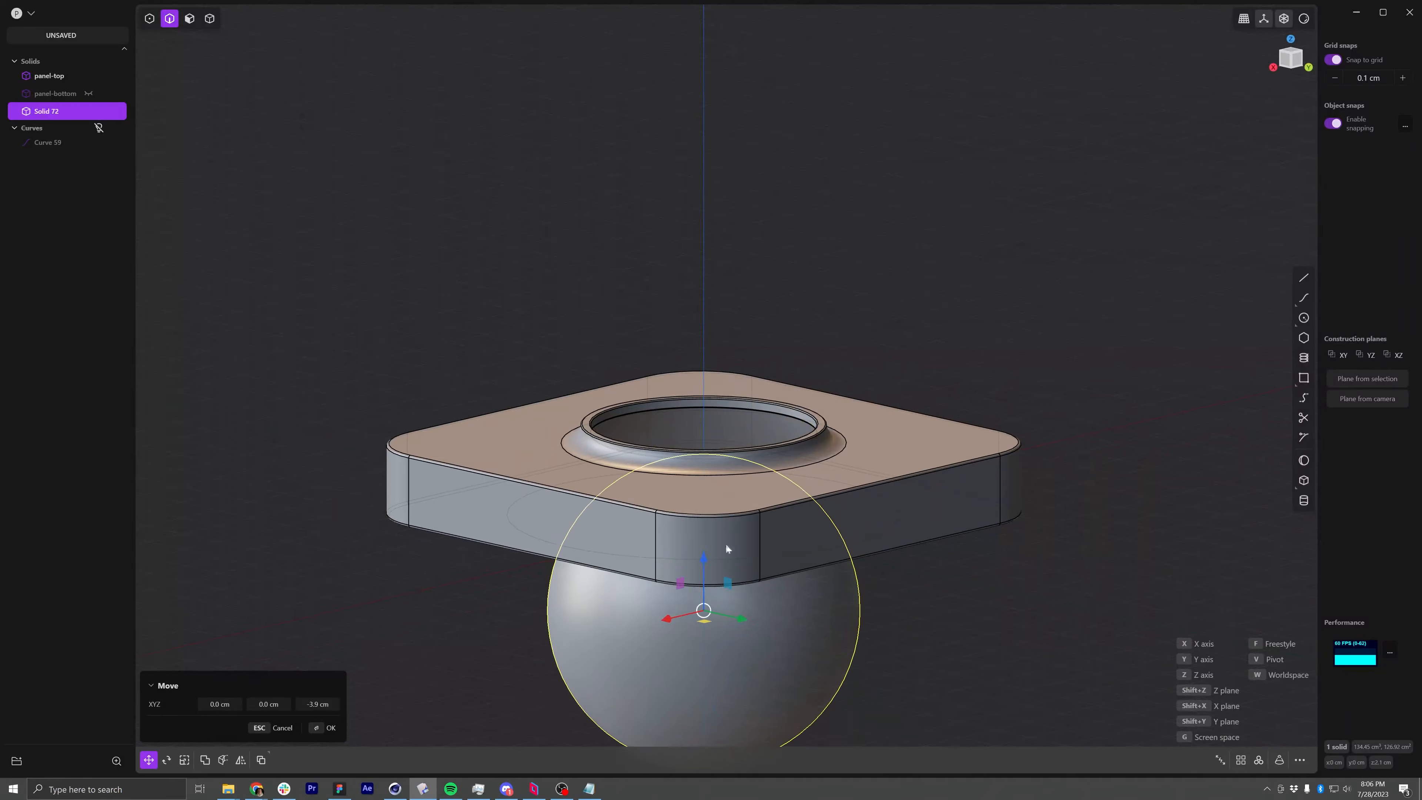
Scale the sphere uniformly by a factor of 2
key(s)
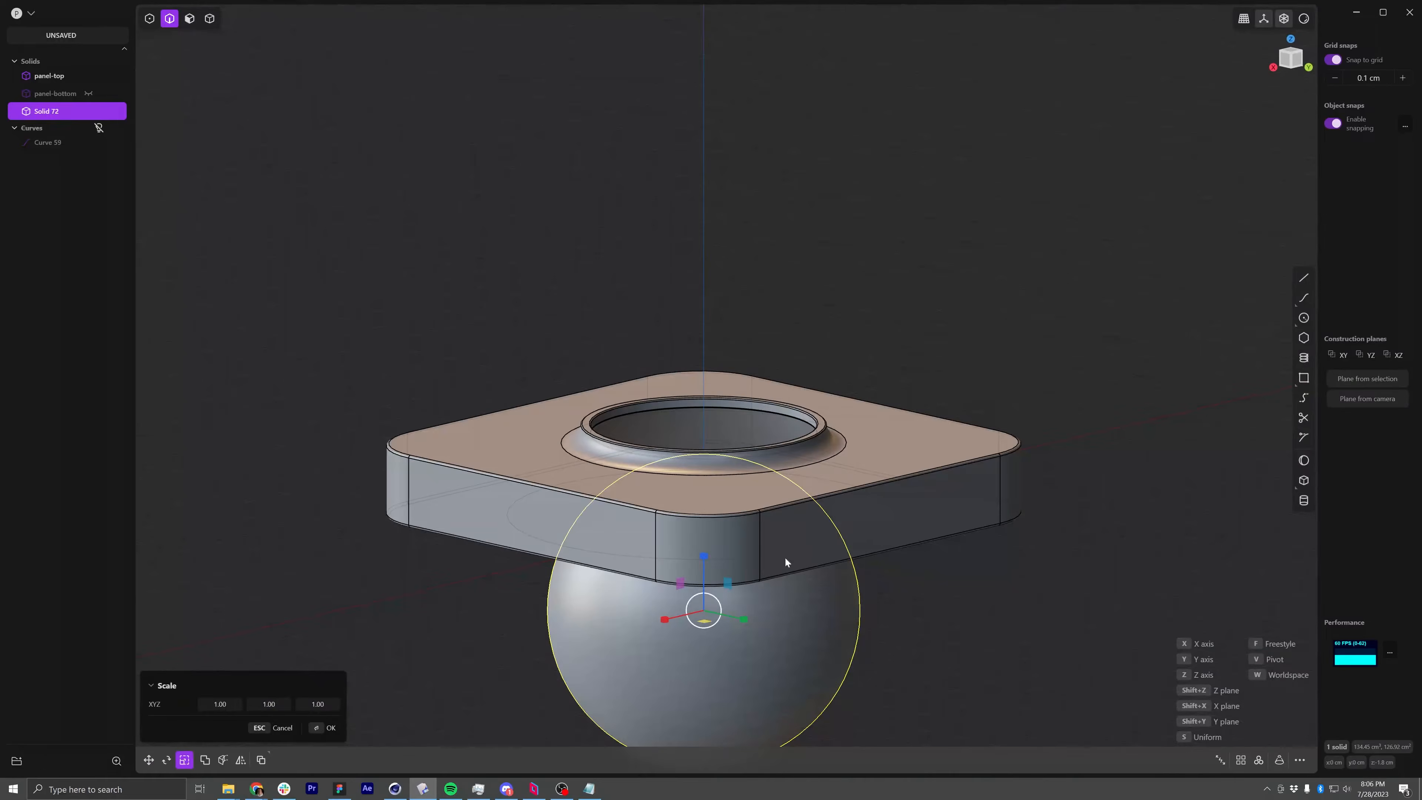
drag(719, 603, 739, 591)
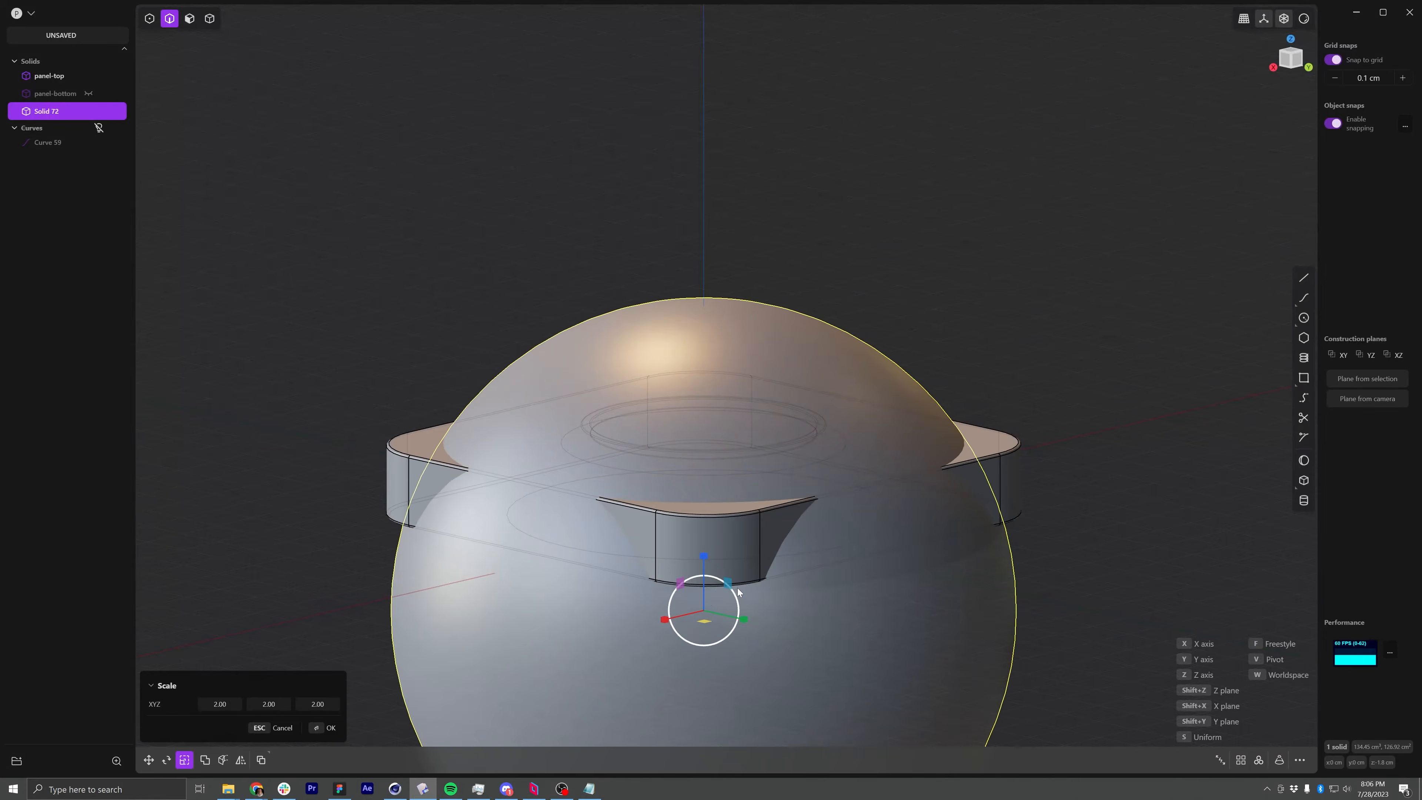
key(Return)
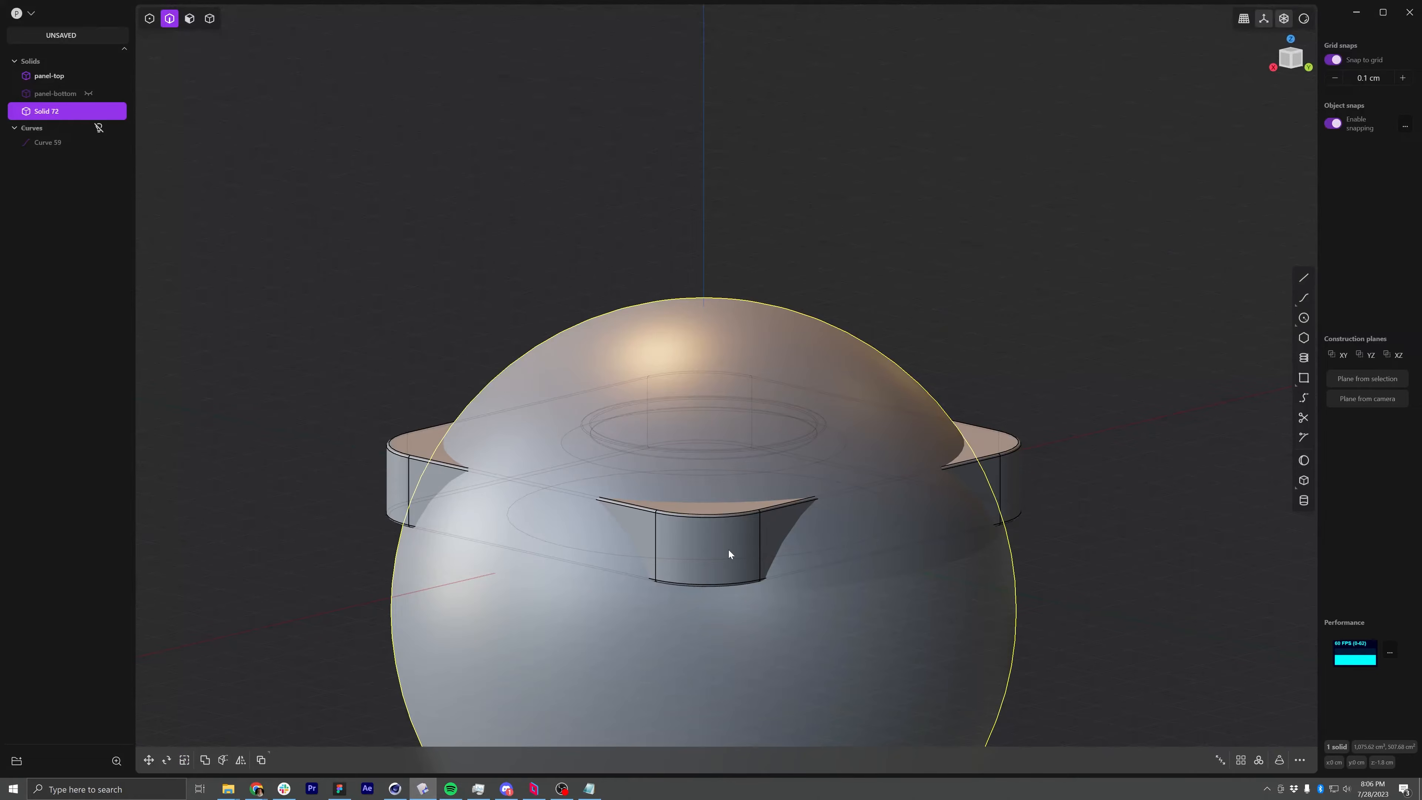
Move the enlarged sphere down 2.2 cm along Z so that only a shallow dome rises above the collar
key(g)
drag(711, 553, 698, 660)
middle_drag(701, 598, 777, 398)
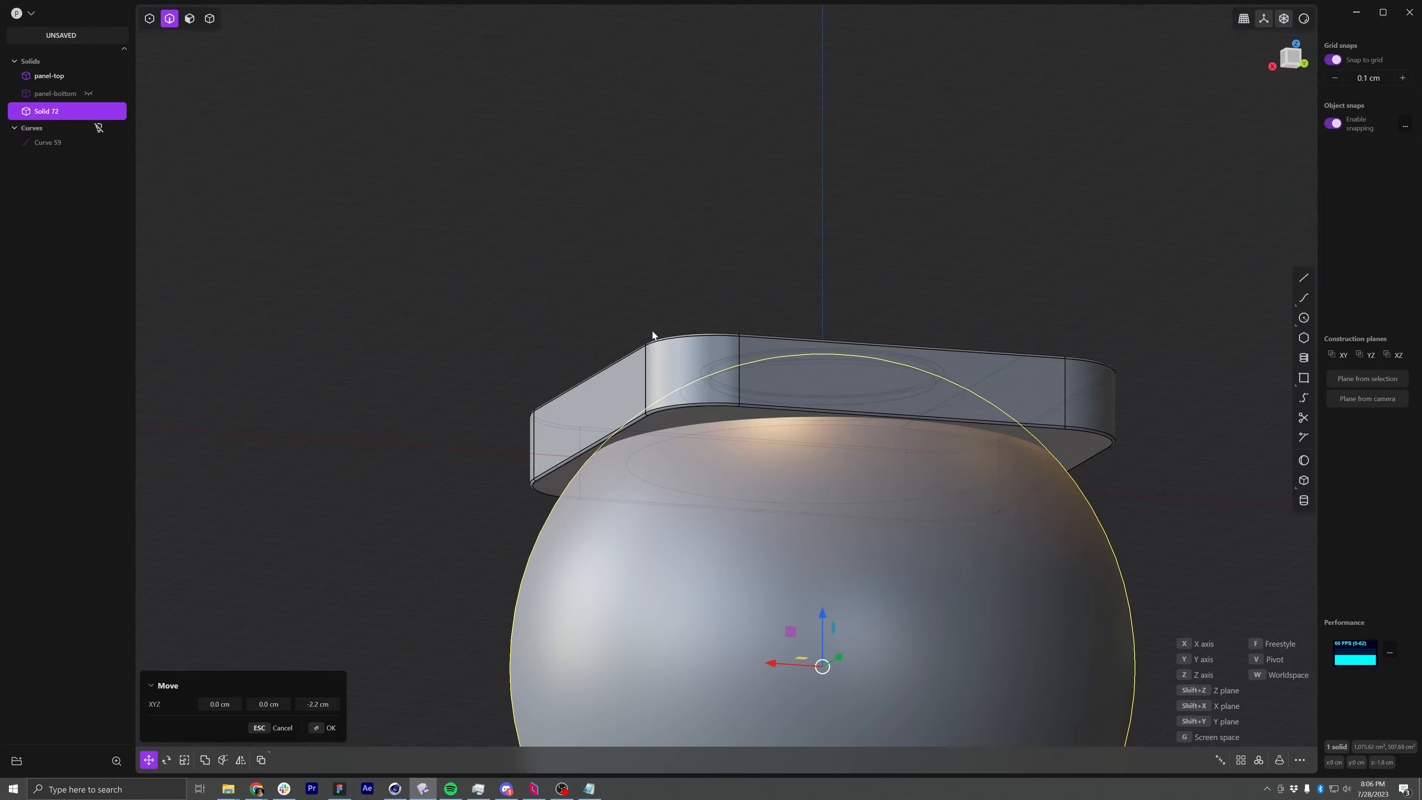
middle_drag(652, 335, 727, 328)
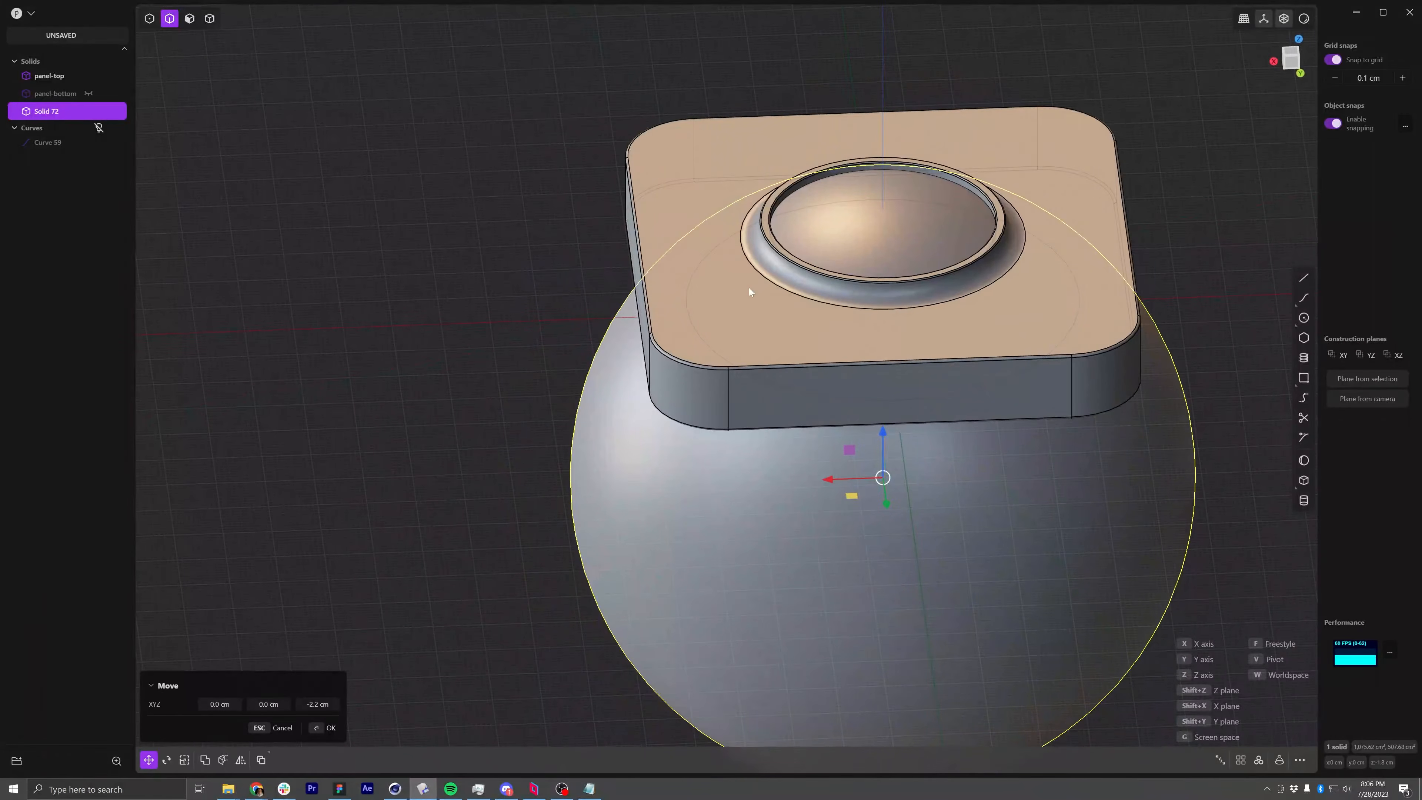
middle_drag(773, 340, 878, 492)
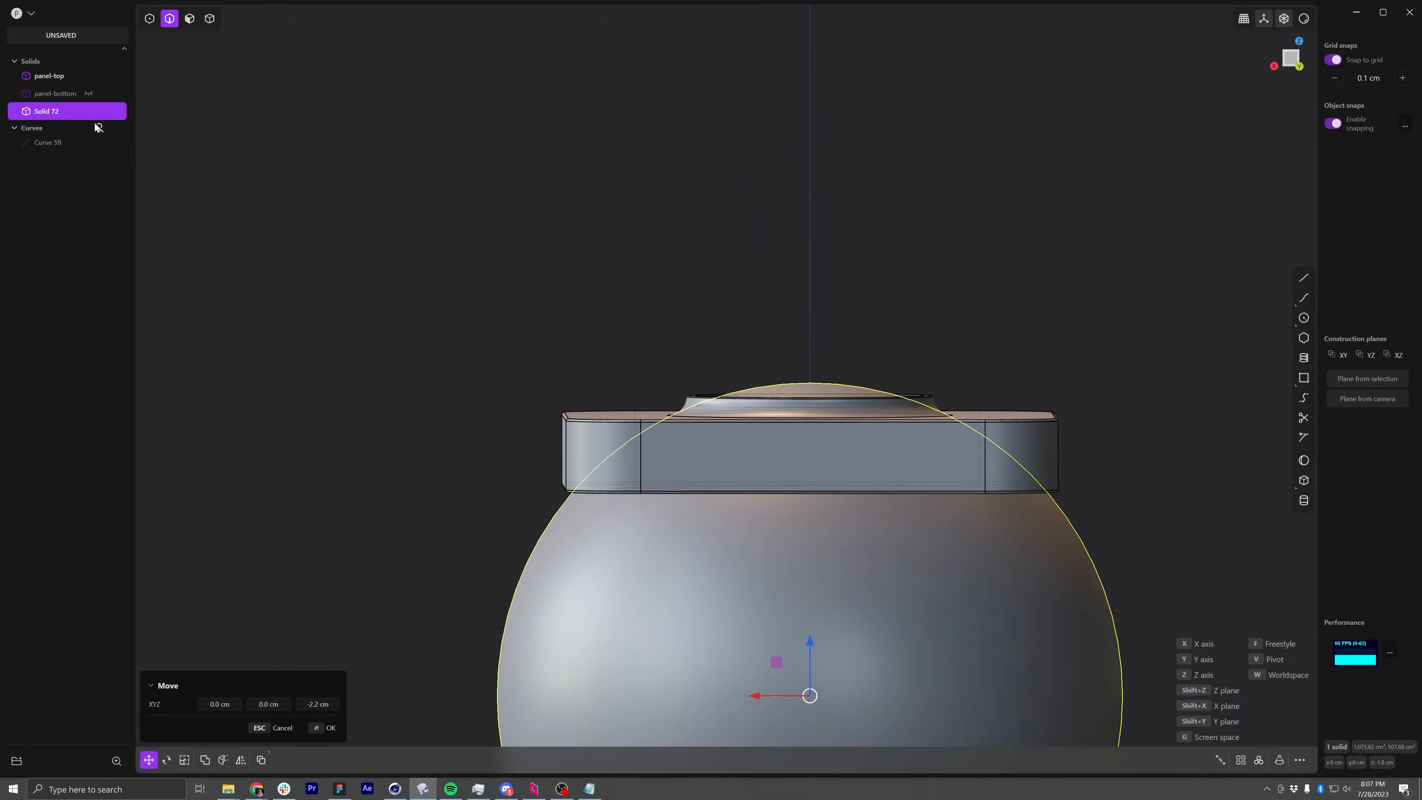
key(Return)
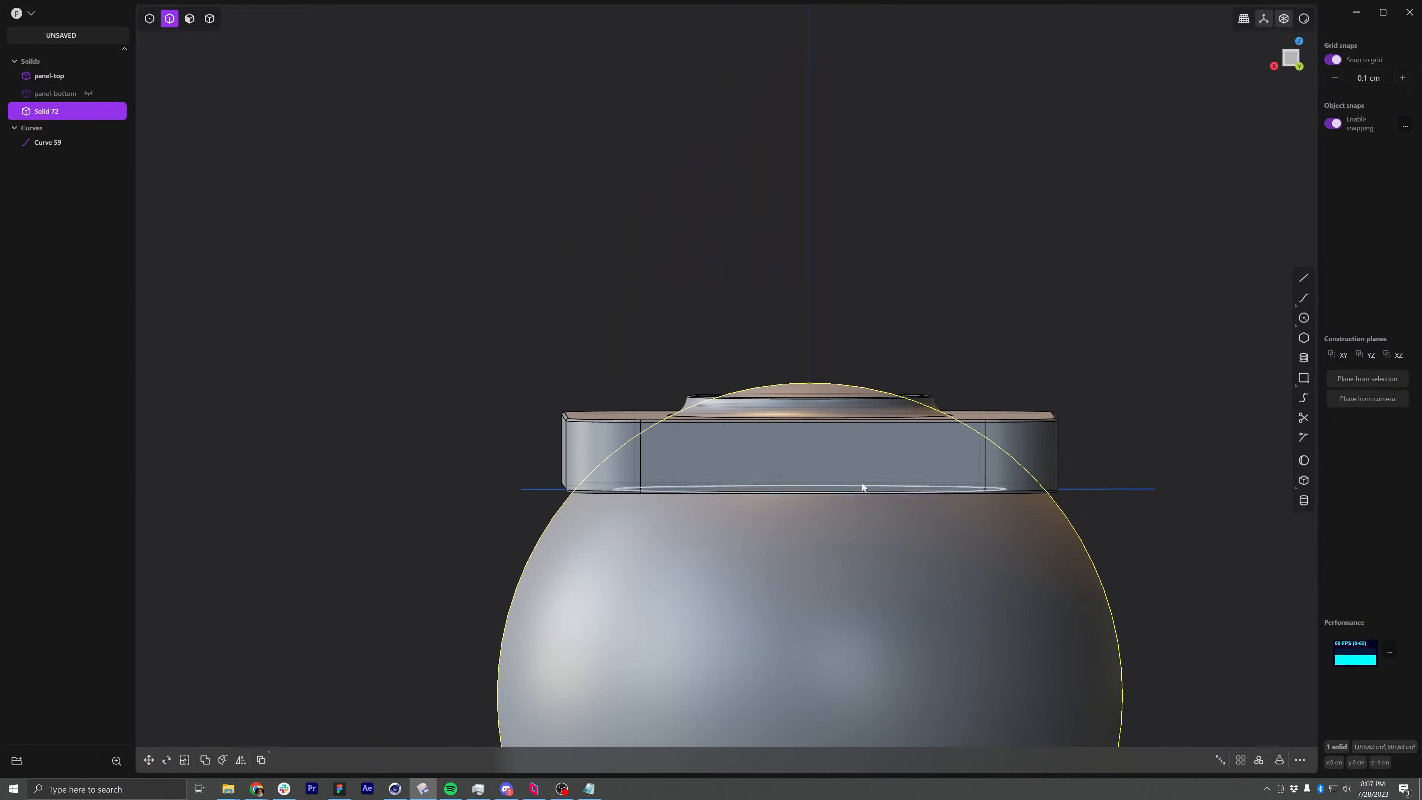
middle_drag(1022, 502, 1039, 483)
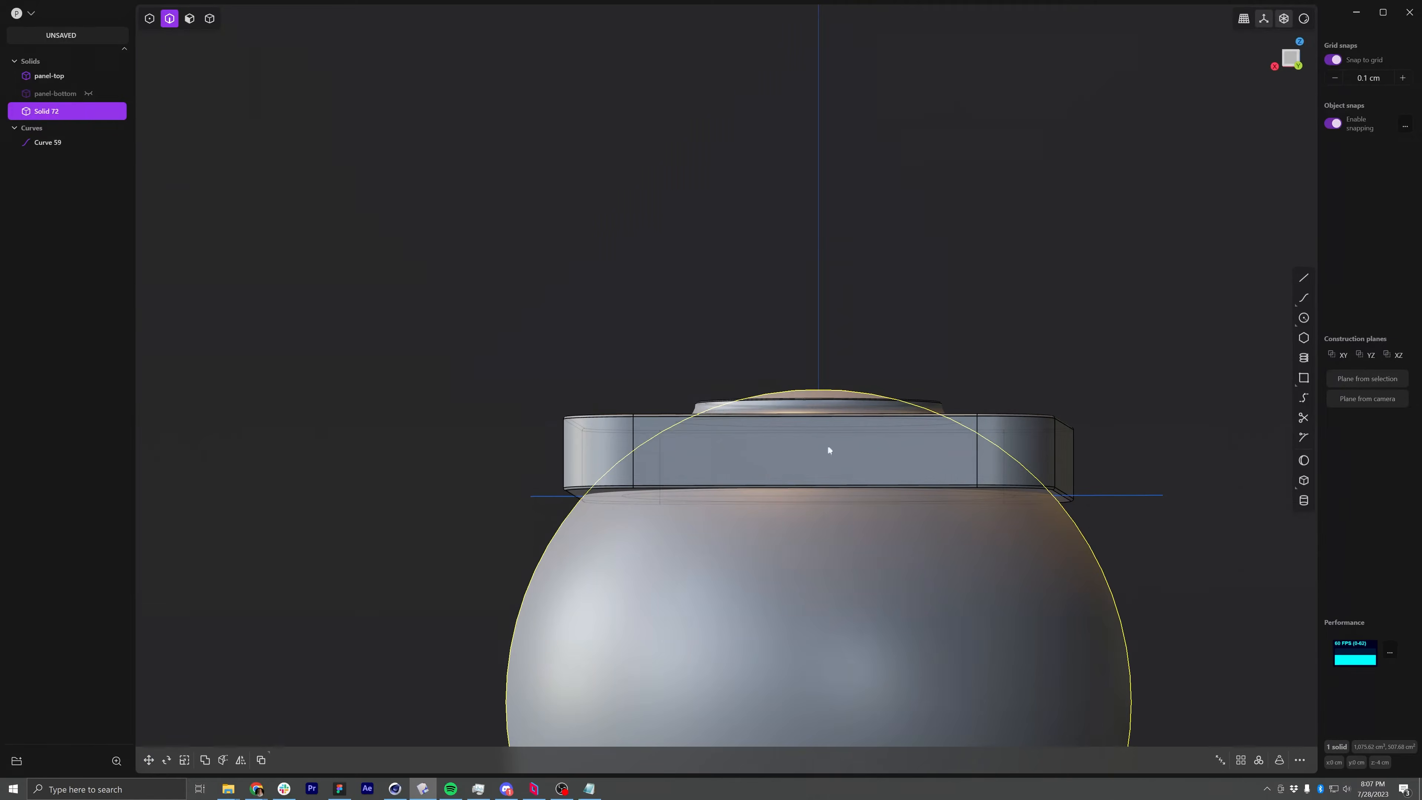
Hide the sphere body and all curves so that only panel-top remains displayed
middle_drag(829, 450, 915, 519)
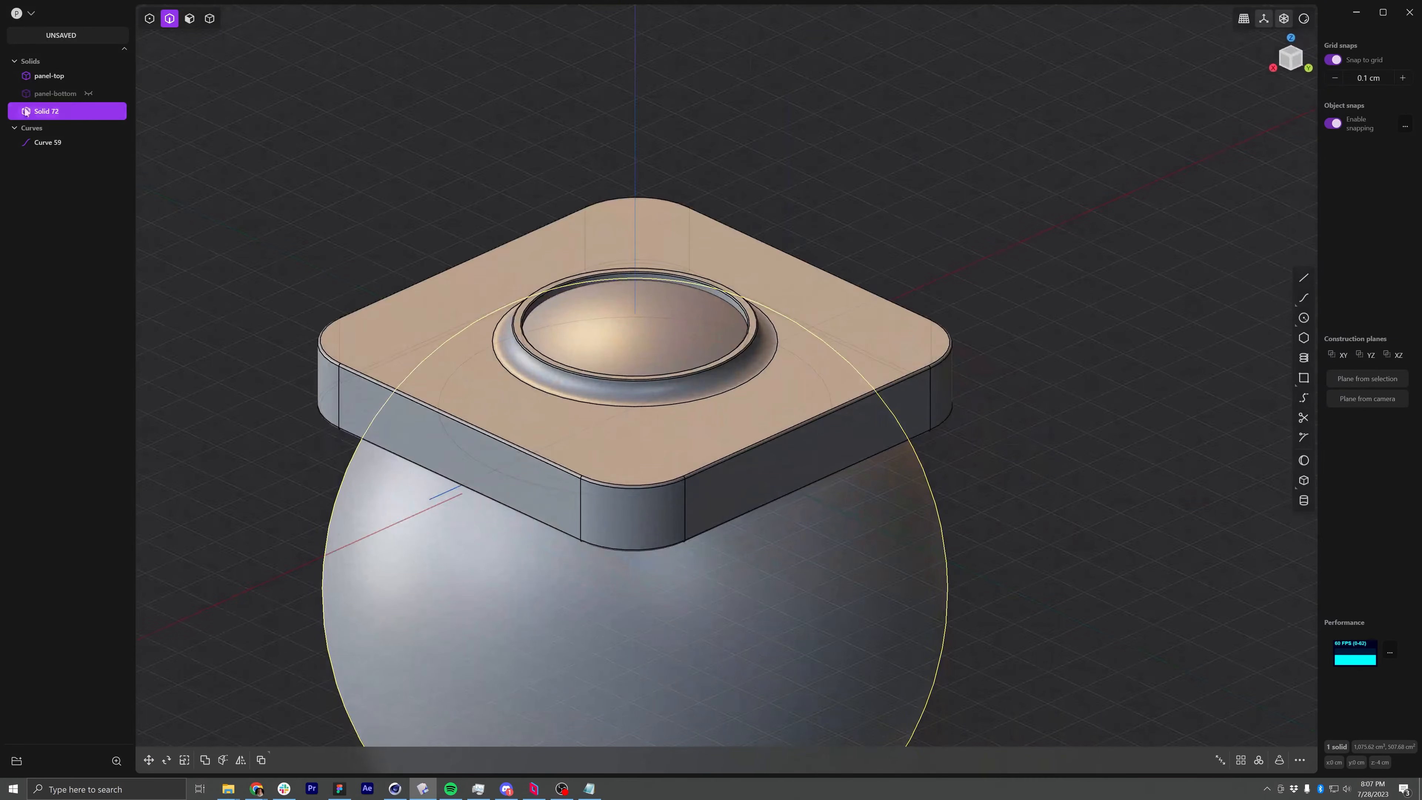
click(88, 94)
click(89, 111)
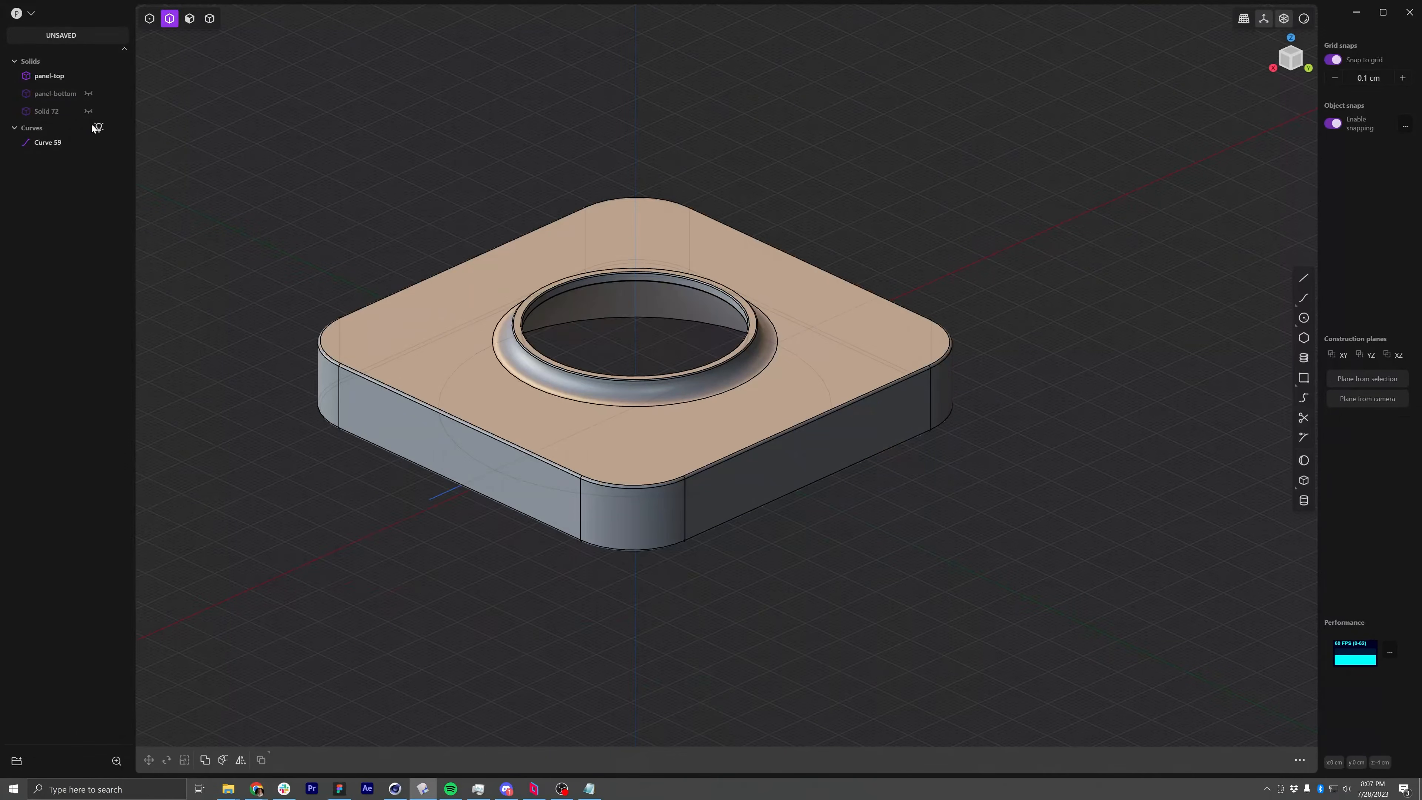
click(99, 127)
Offset the outer boundary of panel-top's top face inward by 0.15 cm
middle_drag(461, 420, 449, 528)
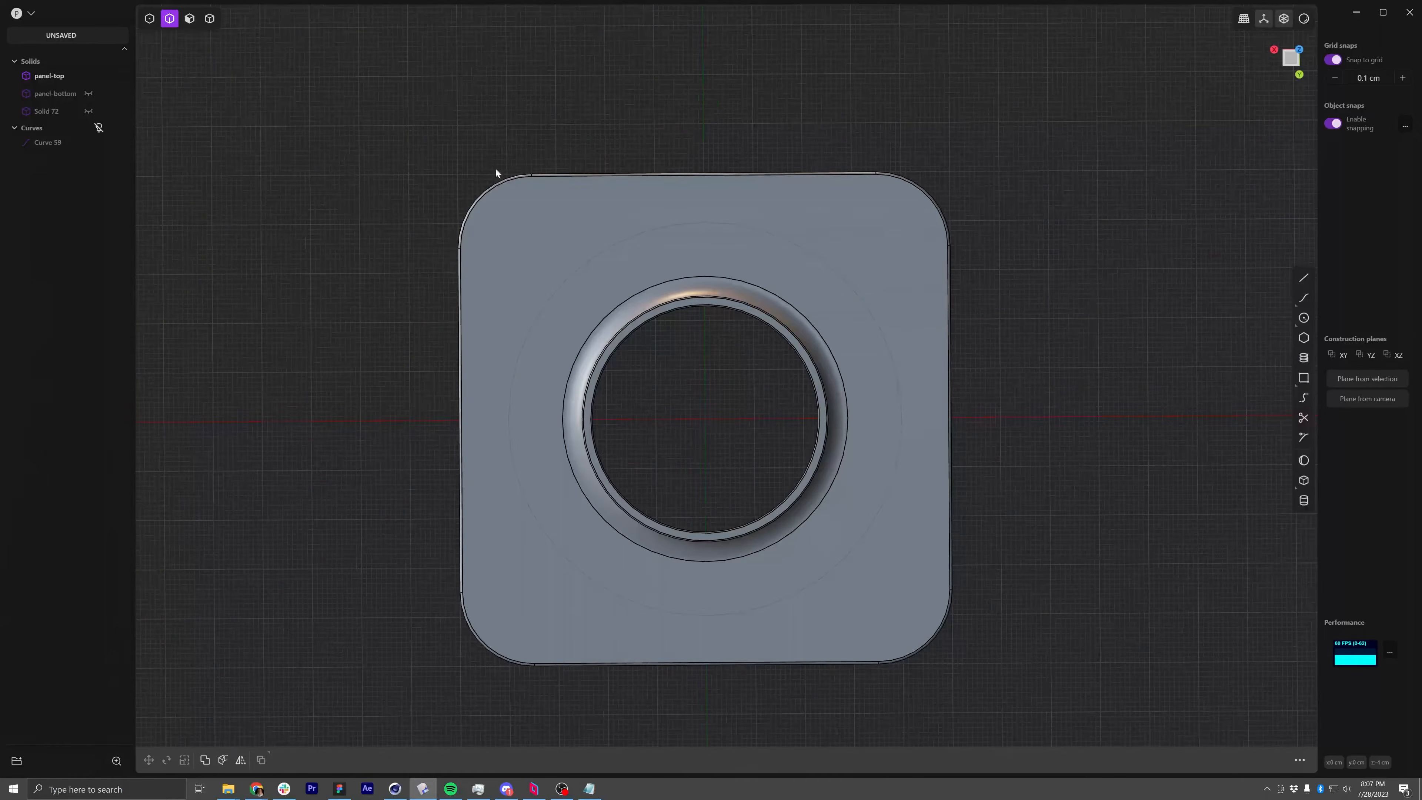
double_click(507, 183)
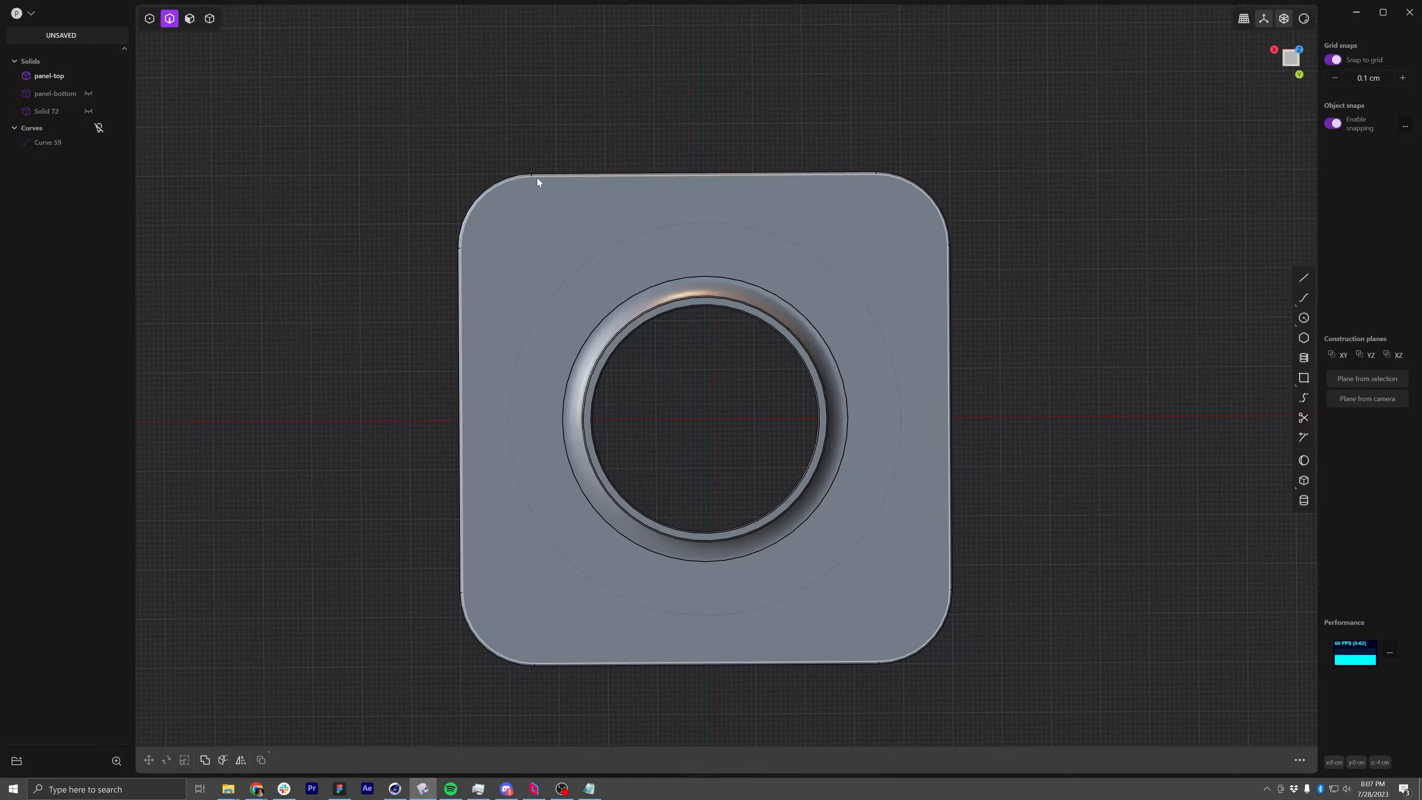
key(f)
click(189, 19)
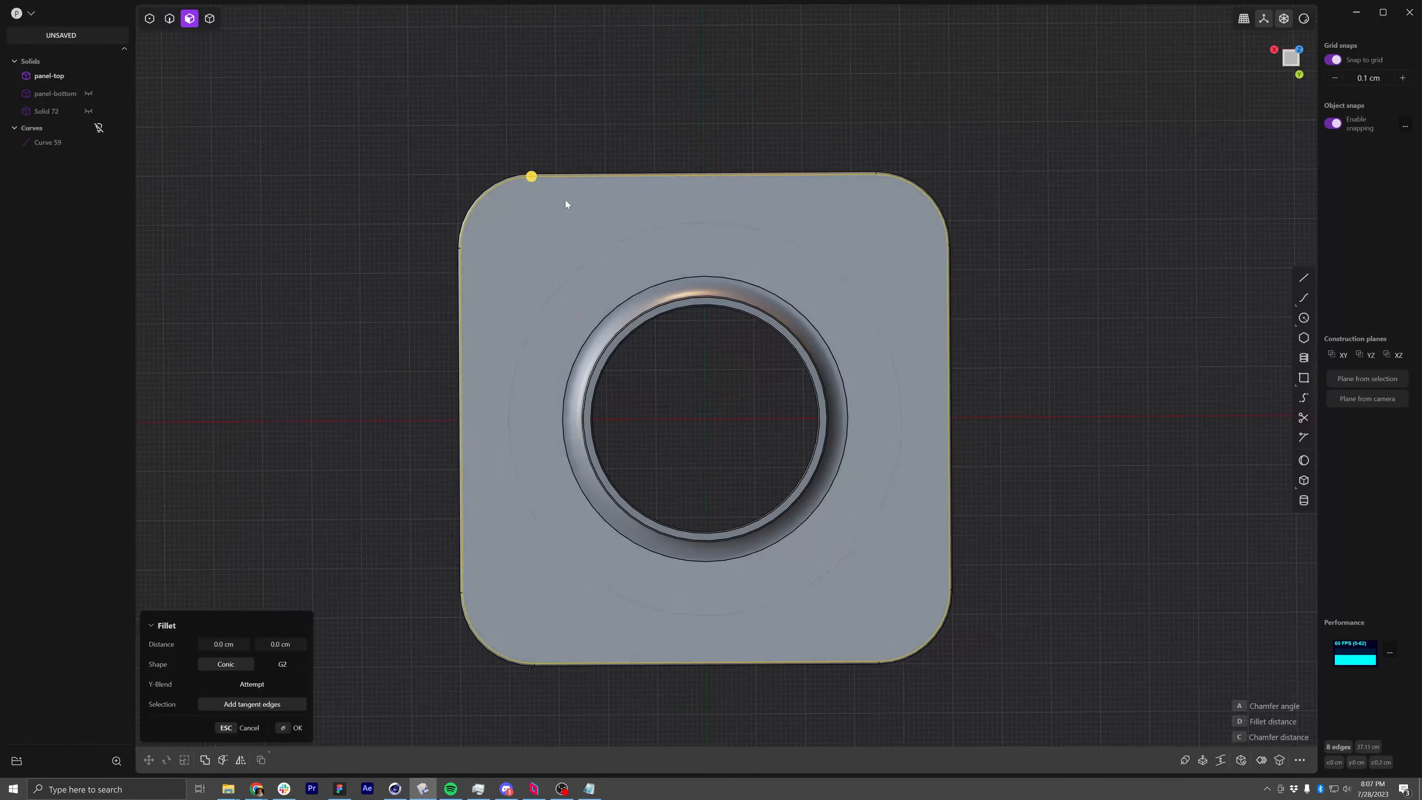
click(566, 200)
key(o)
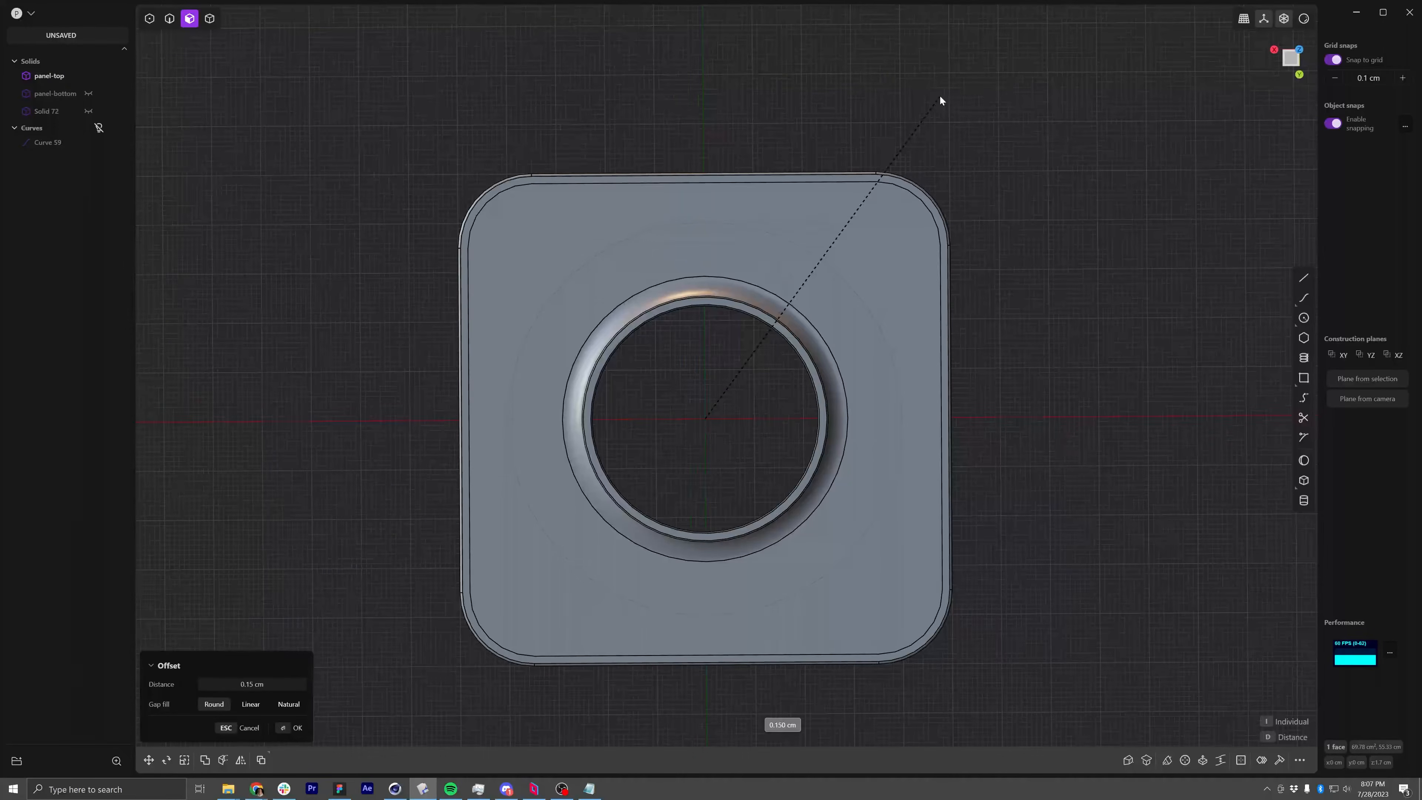
click(940, 98)
right_click(948, 110)
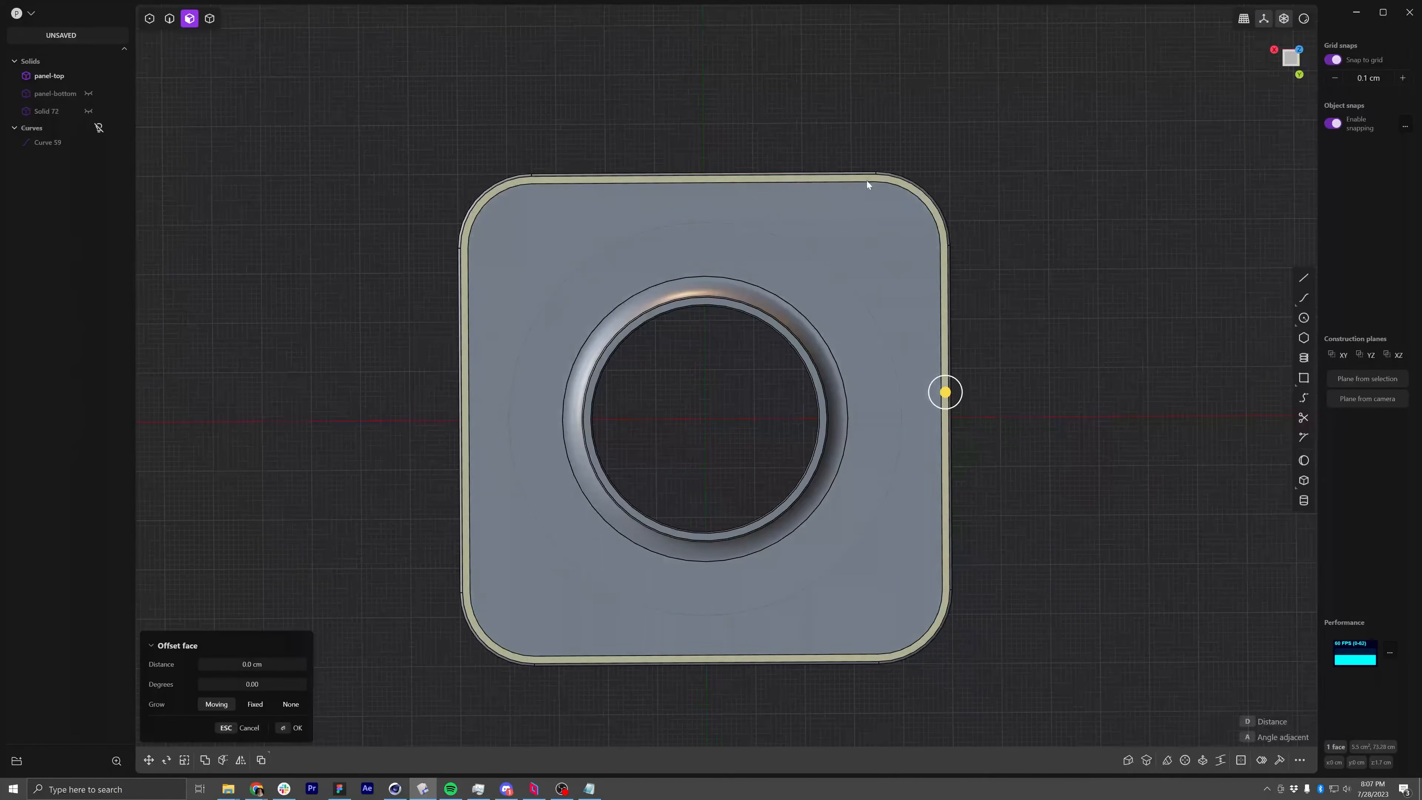
Duplicate the inner offset edge loop on the top face as a separate curve, and show the curves again
click(169, 19)
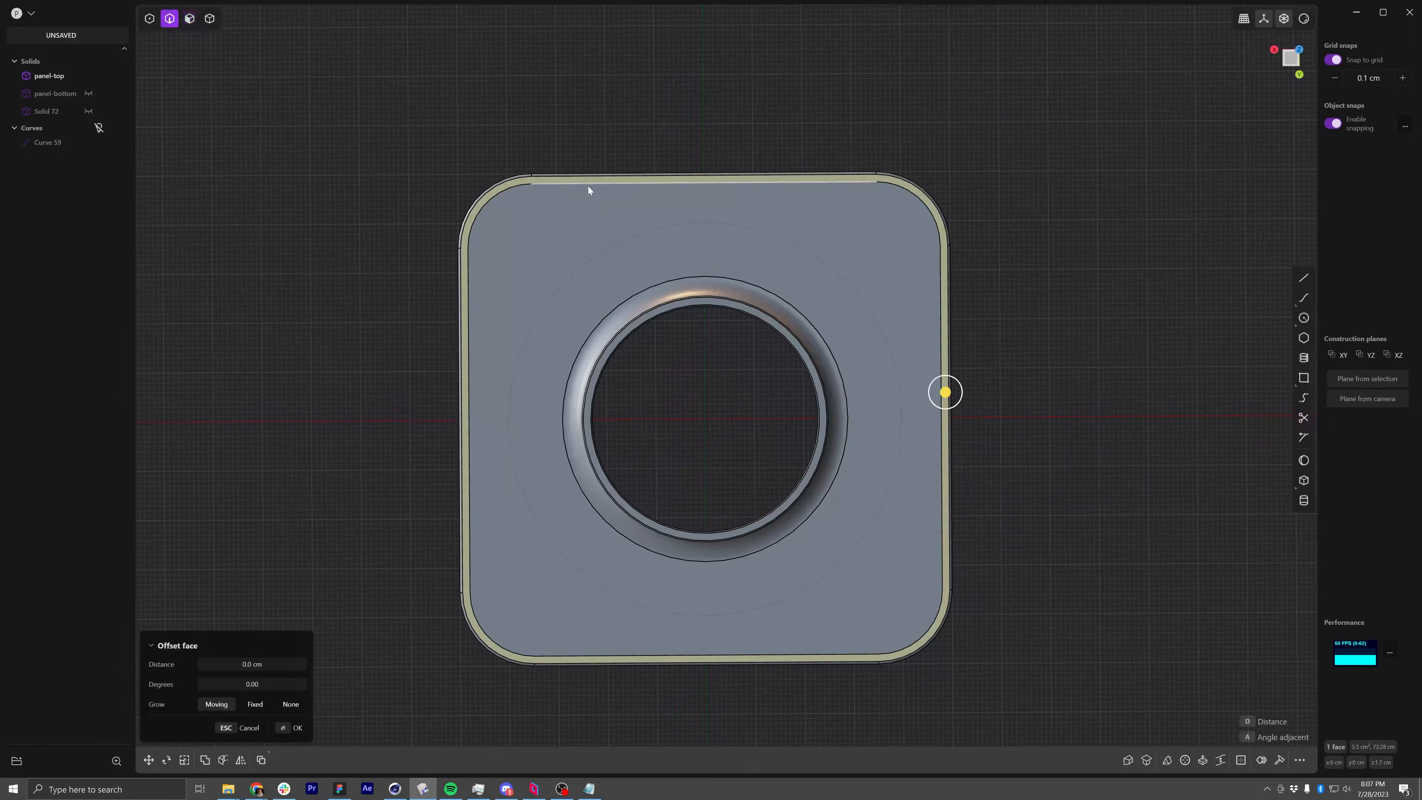
double_click(534, 182)
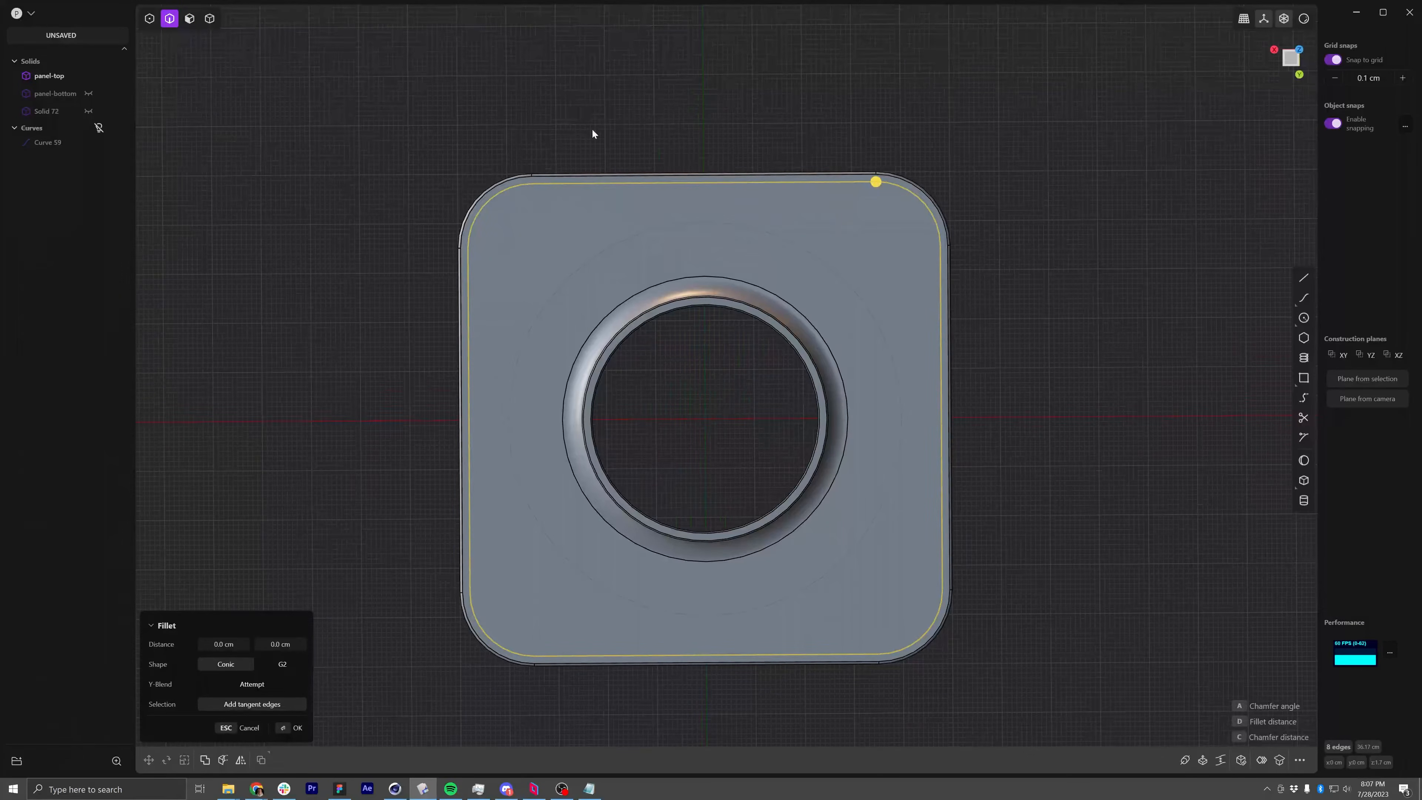
key(shift+d)
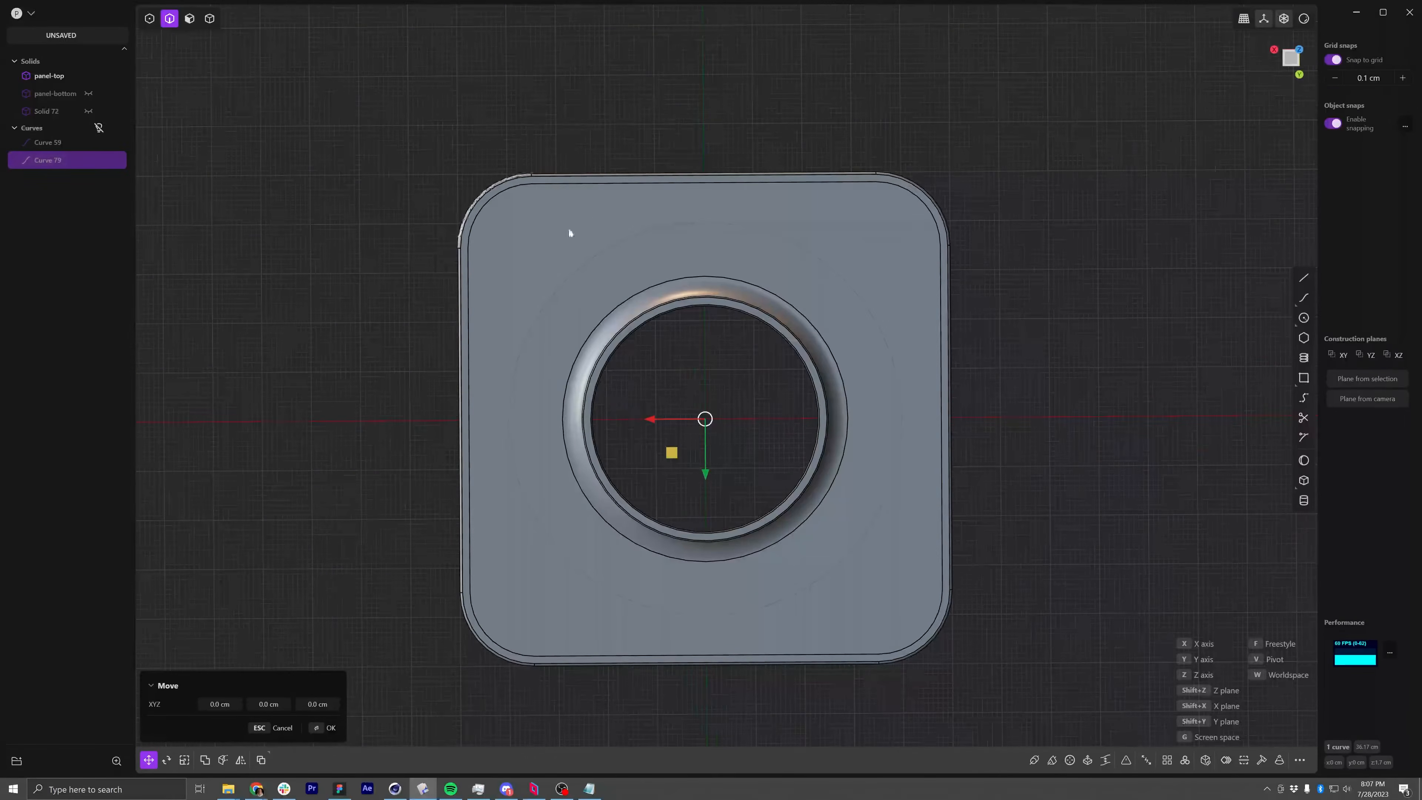
click(88, 159)
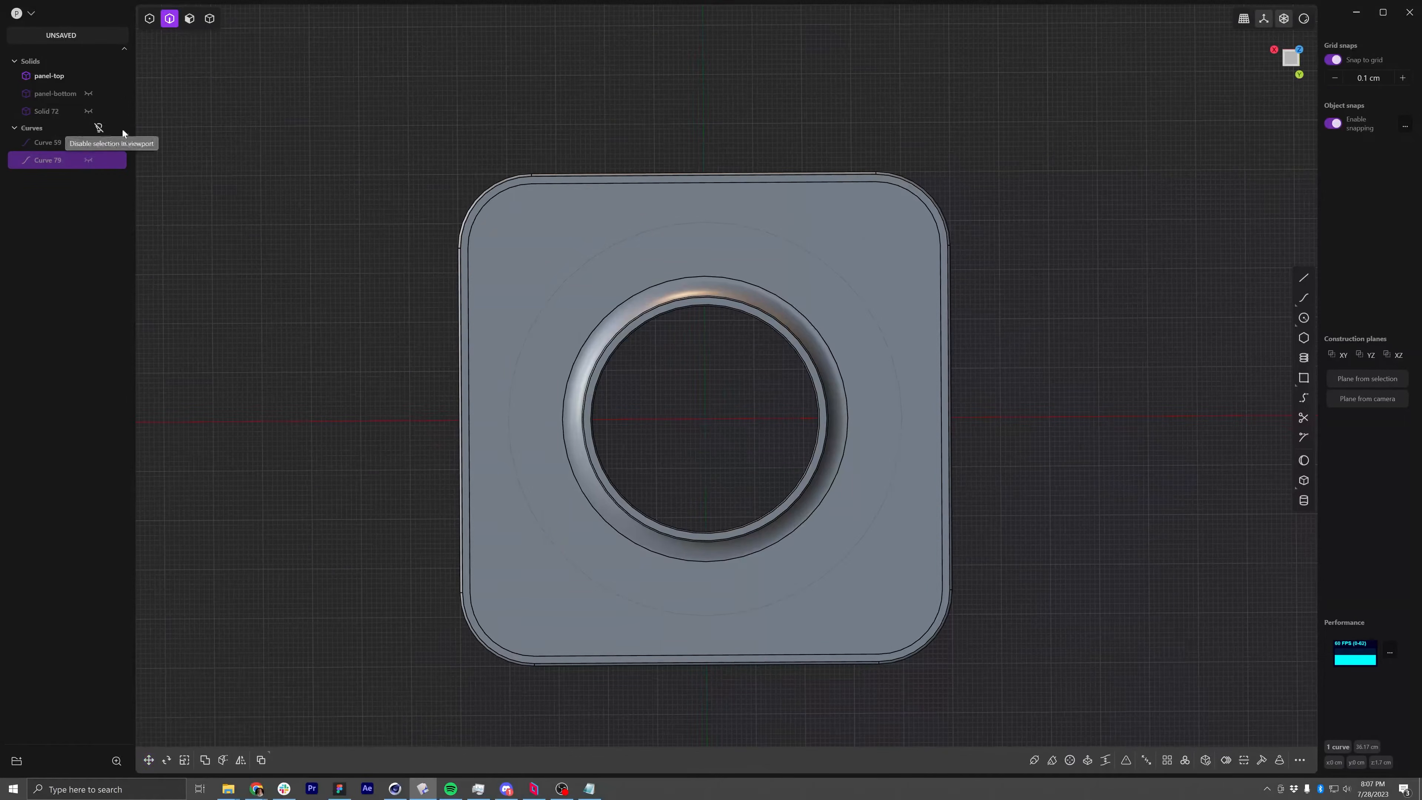
click(99, 127)
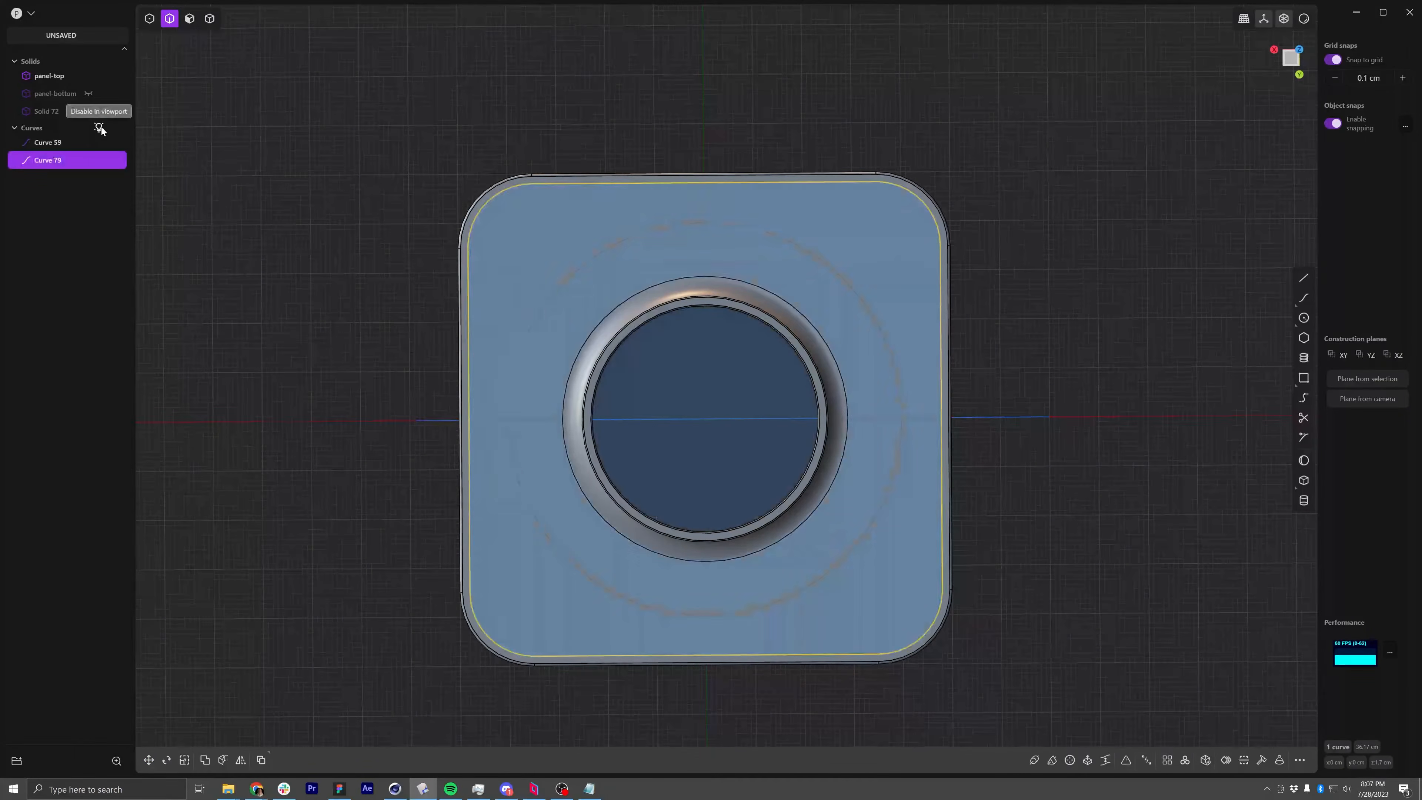
Extrude the whole region enclosed by the duplicated offset curve upward into a new solid above panel-top
click(64, 79)
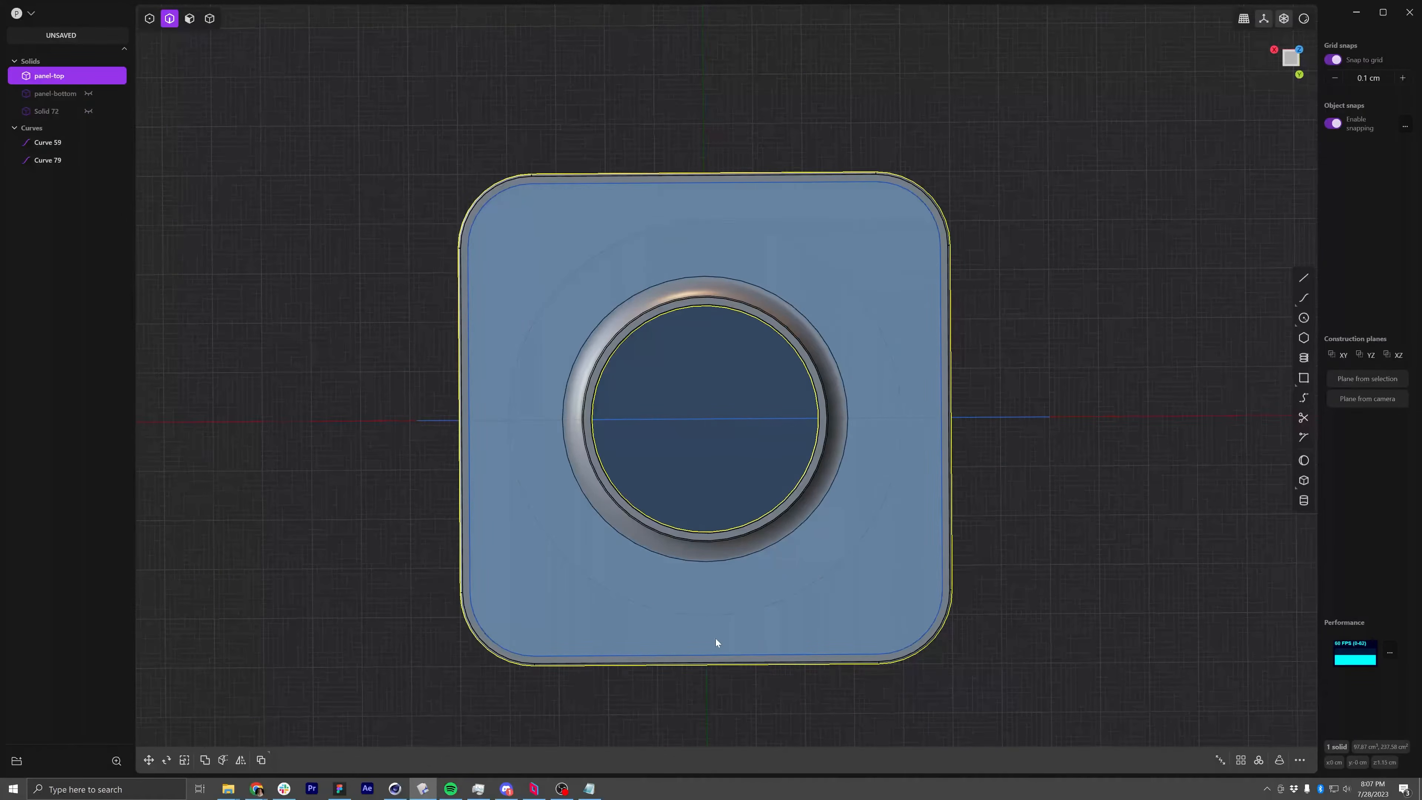
middle_drag(716, 641, 721, 413)
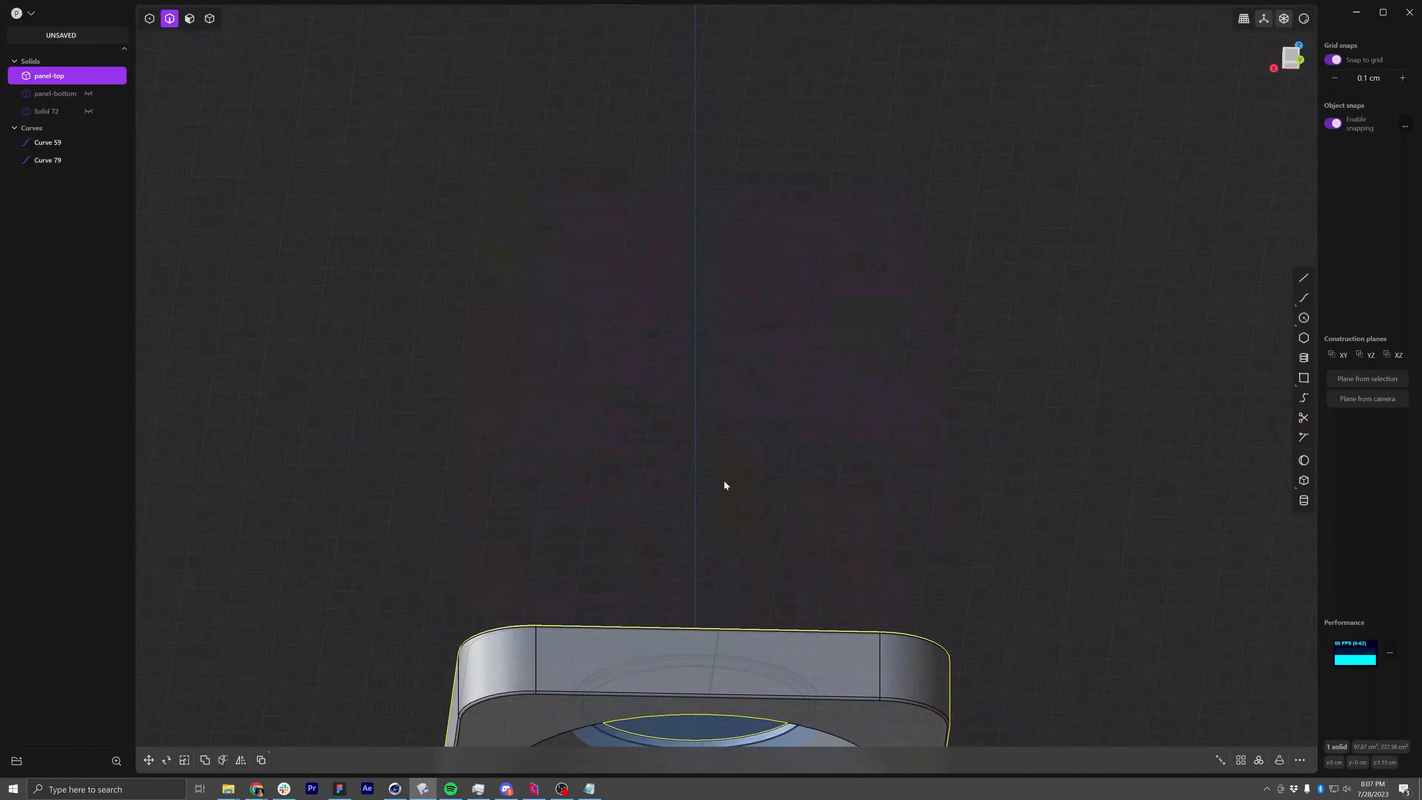
middle_drag(724, 486, 672, 349)
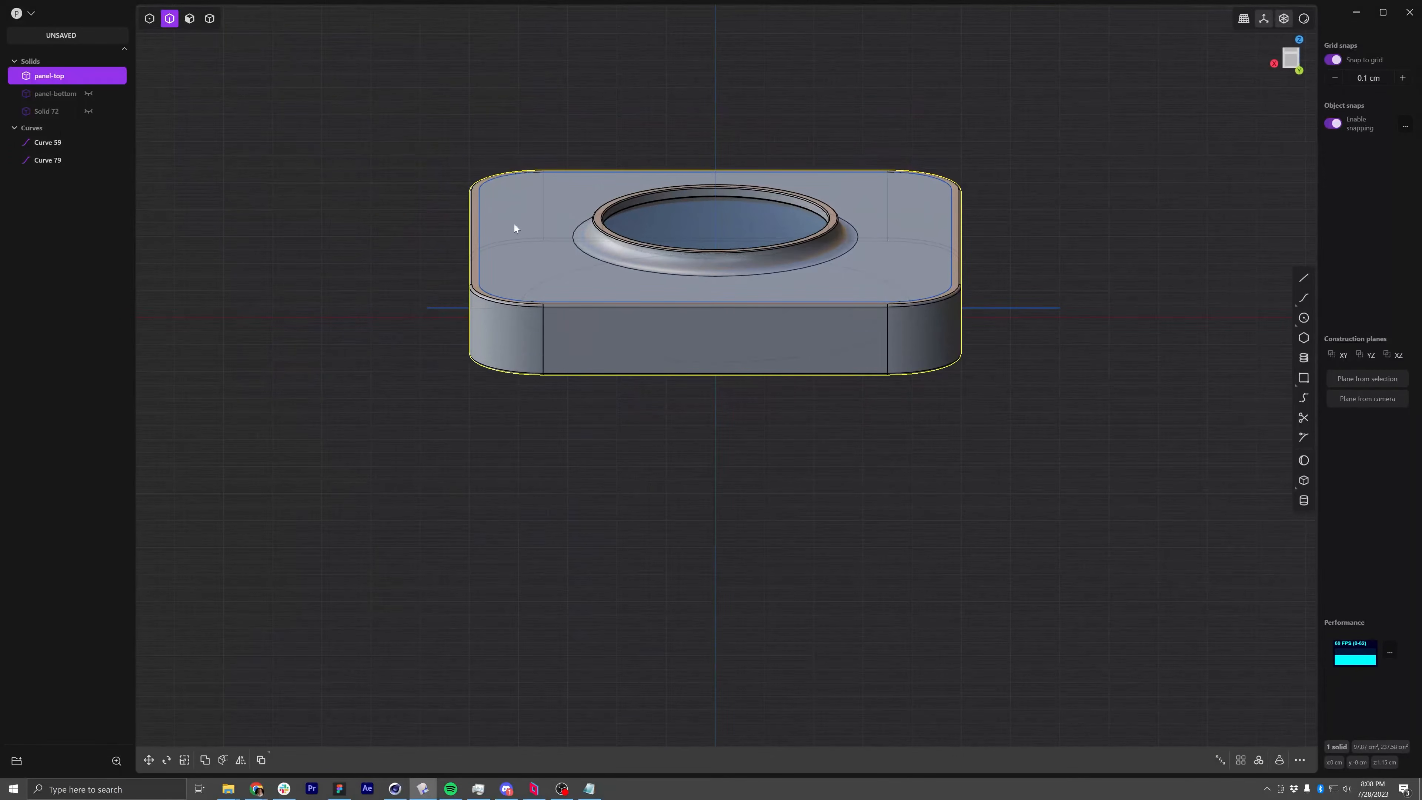
key(Escape)
key(3)
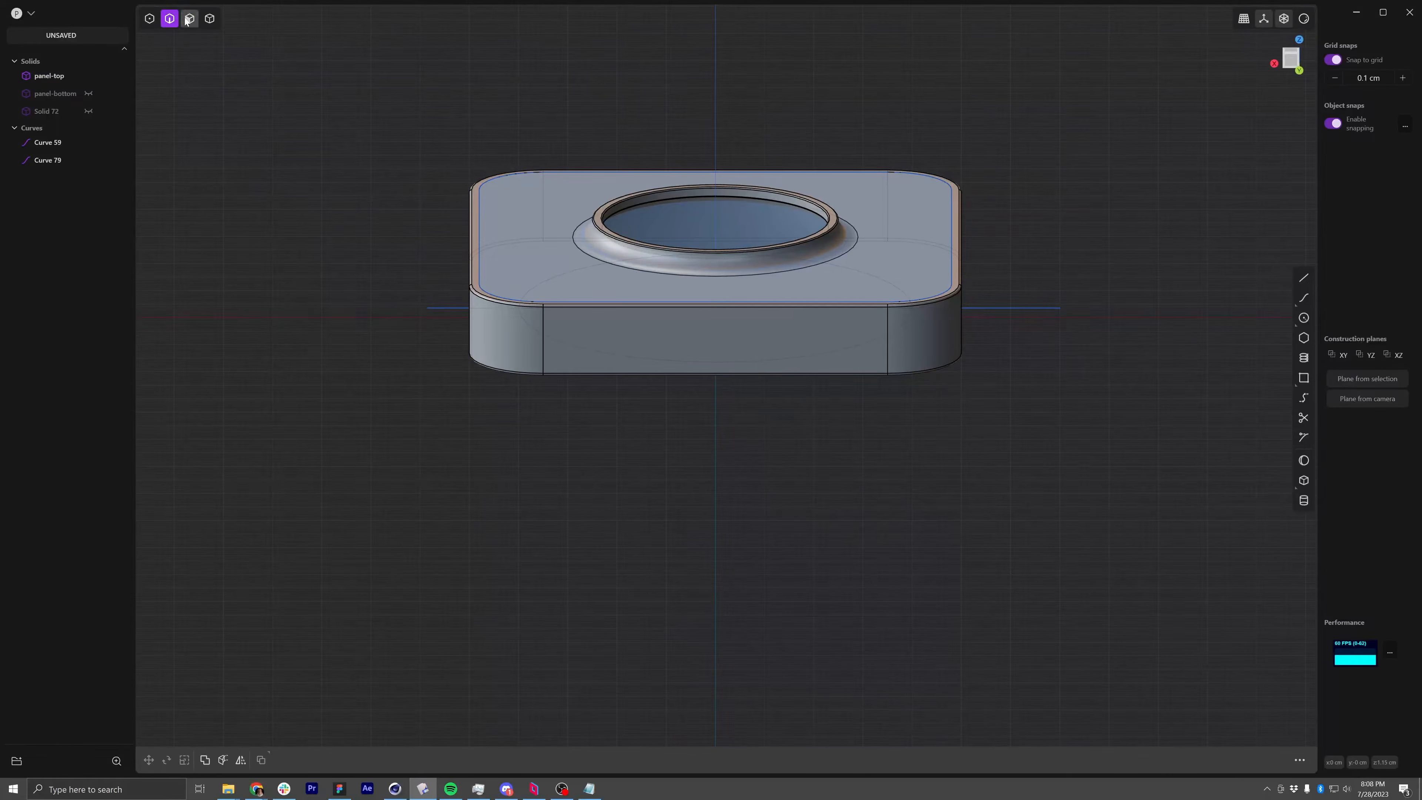
click(526, 205)
key(e)
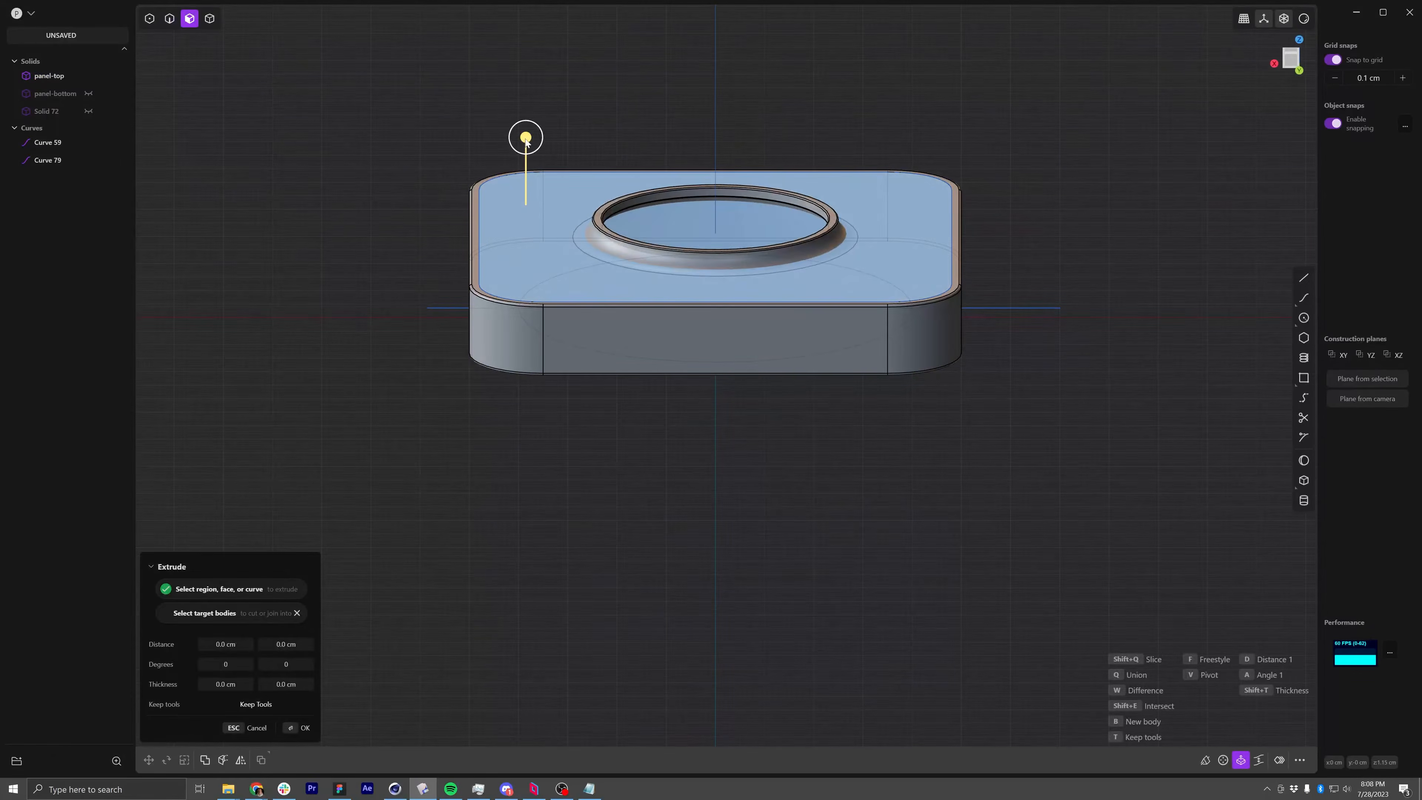
drag(527, 145, 536, 74)
shift+middle_drag(600, 148, 617, 144)
key(Return)
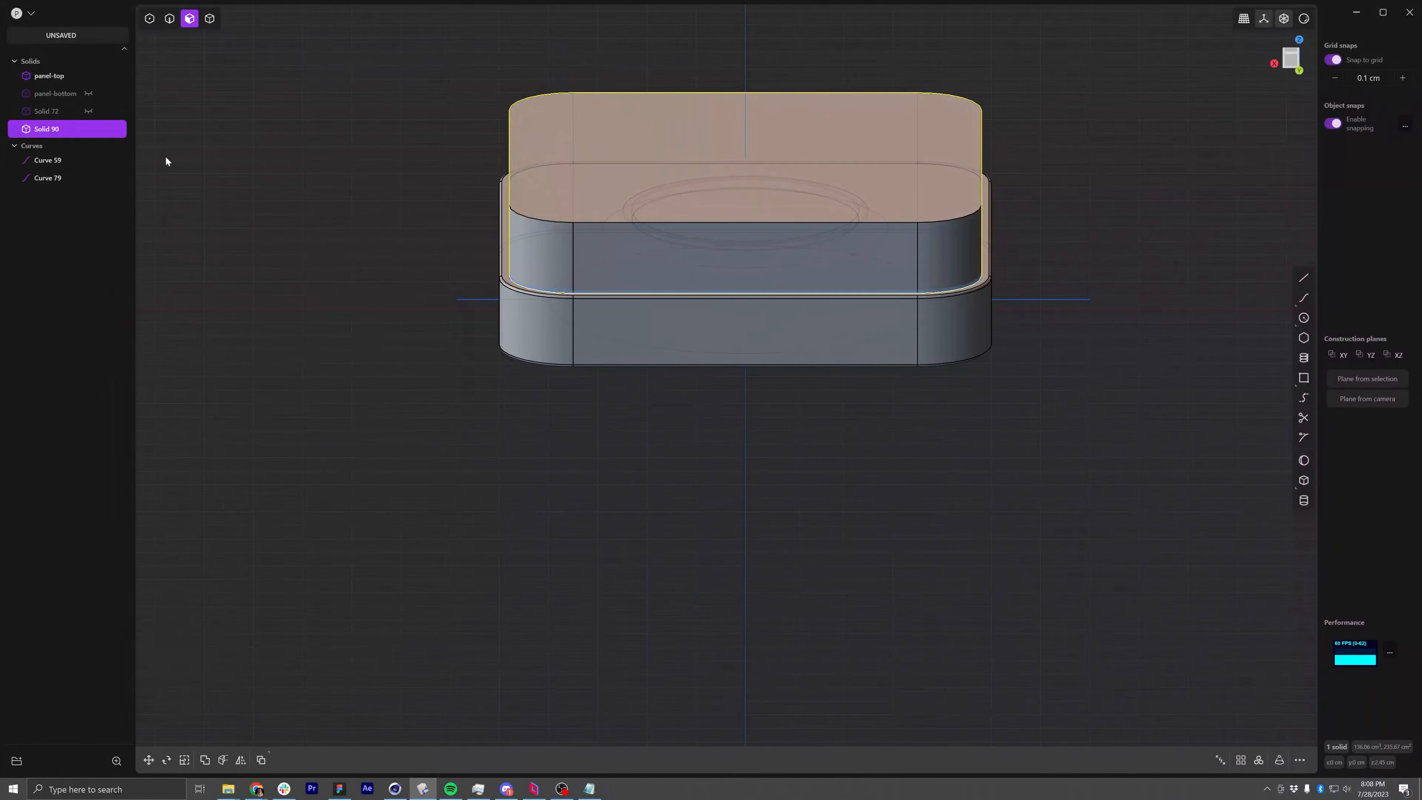
Move the extruded solid 1.7 cm down along the Z axis into panel-top, working in the right view
key(g)
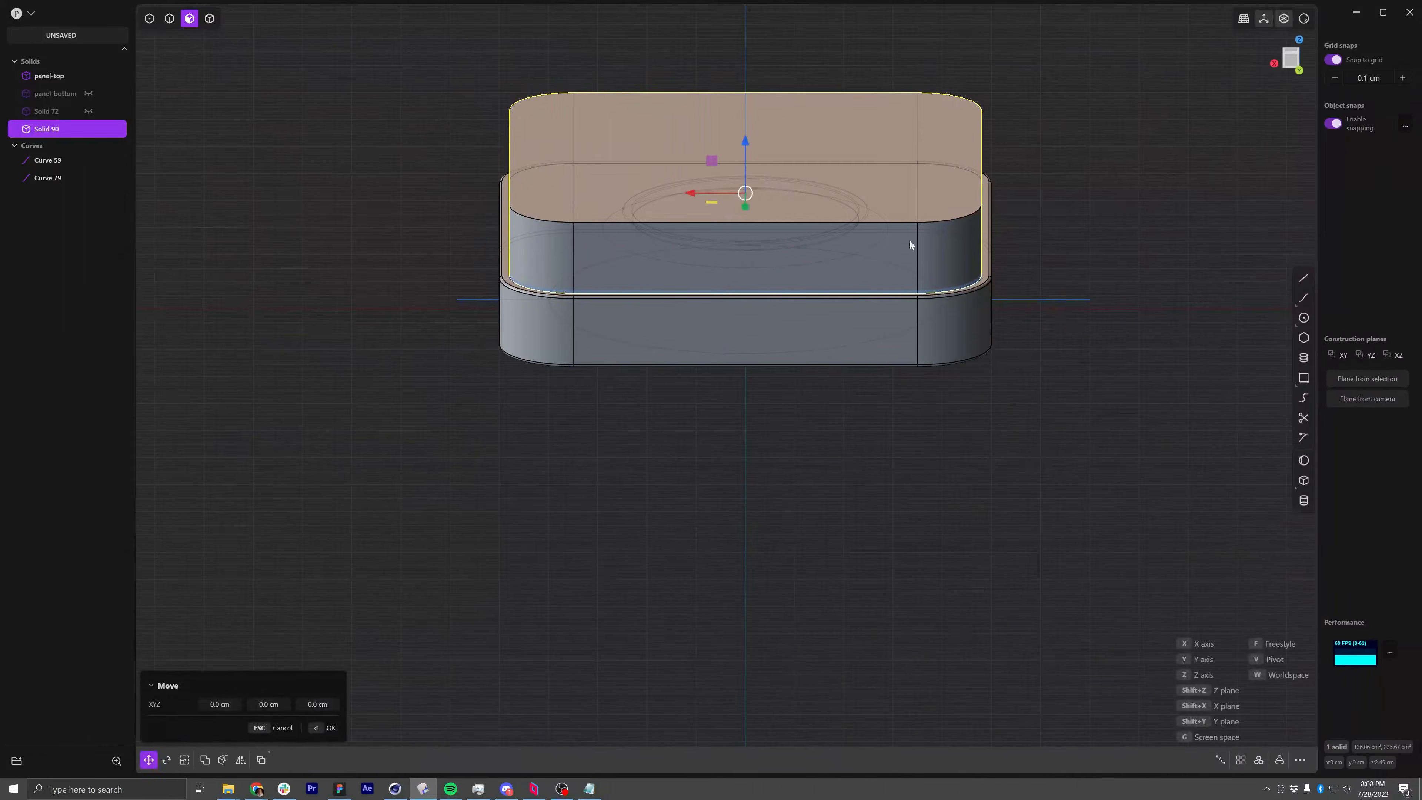
click(1285, 64)
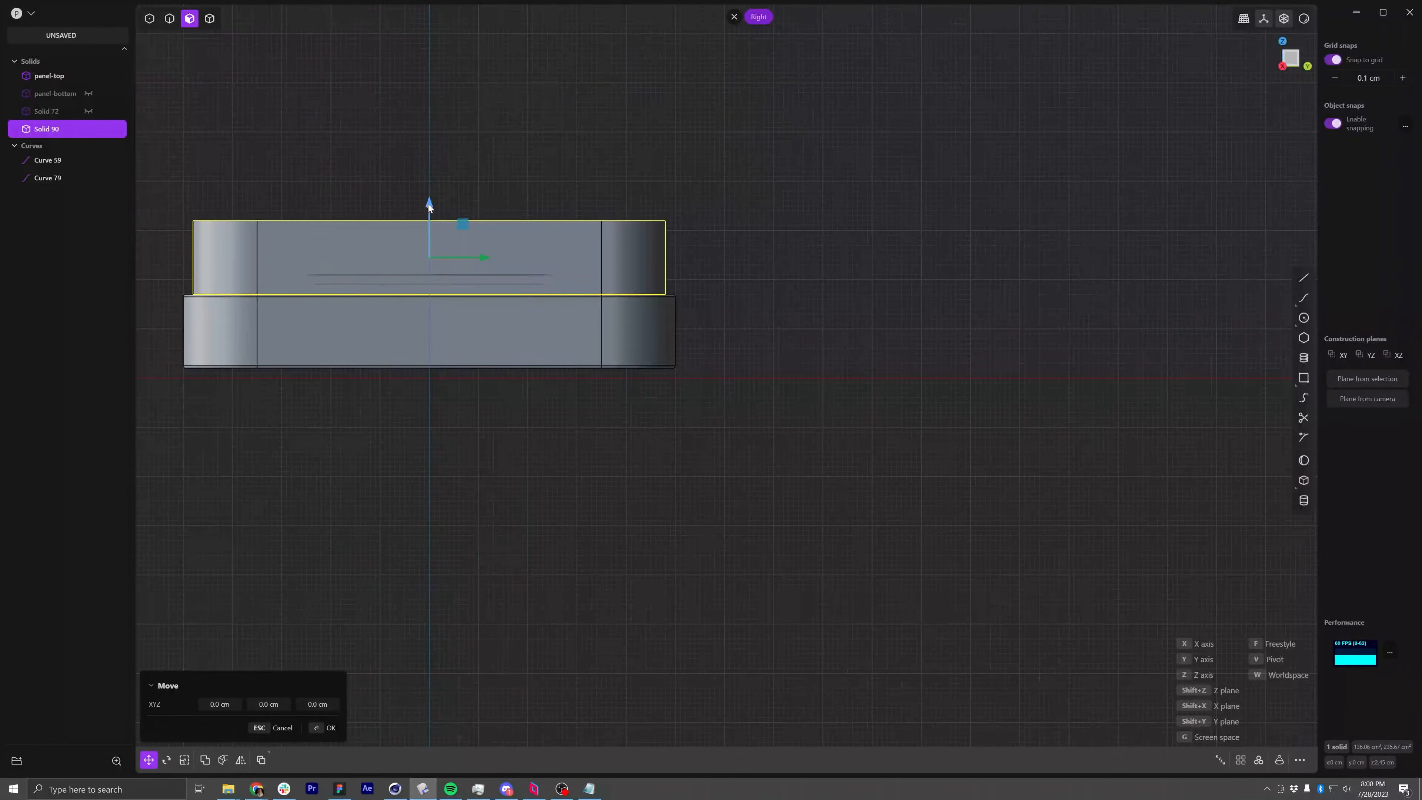
drag(428, 203, 435, 228)
middle_drag(434, 229, 670, 291)
scroll(671, 293, up, 3)
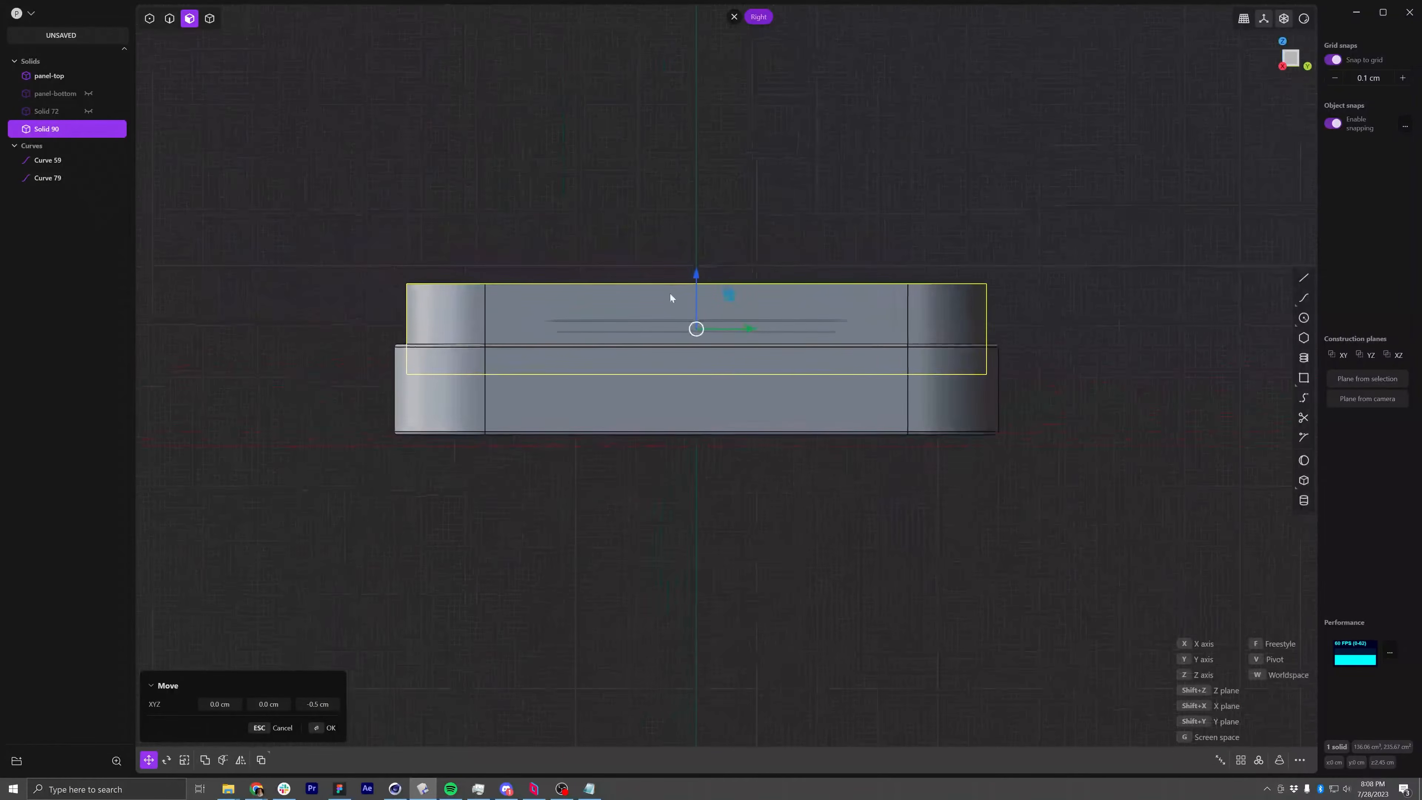
drag(698, 280, 701, 362)
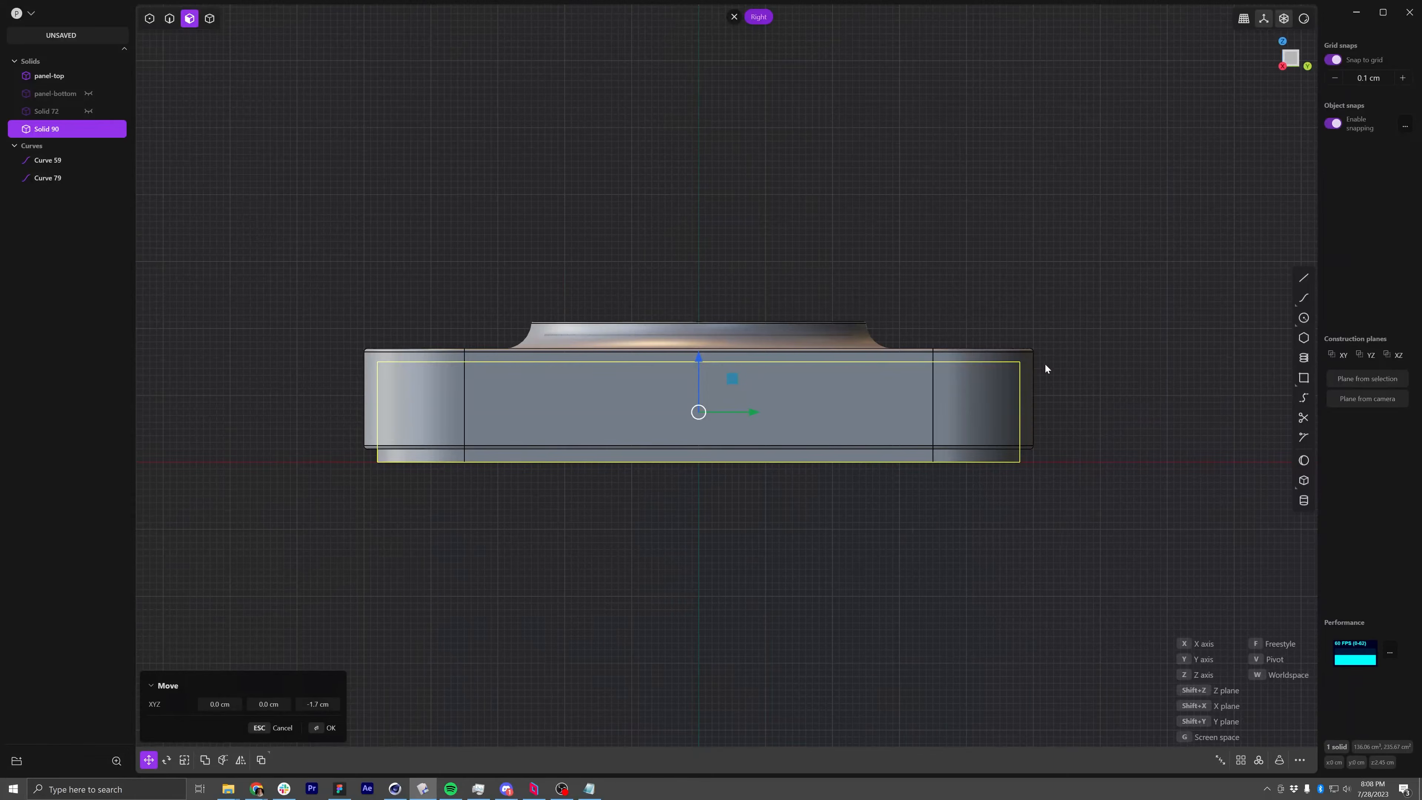
key(Return)
Hide the curves and reorder the extruded solid directly beneath panel-top in the list of solids
mouse_move(1055, 366)
middle_down()
mouse_move(1035, 417)
mouse_move(1028, 400)
mouse_move(1080, 366)
middle_up()
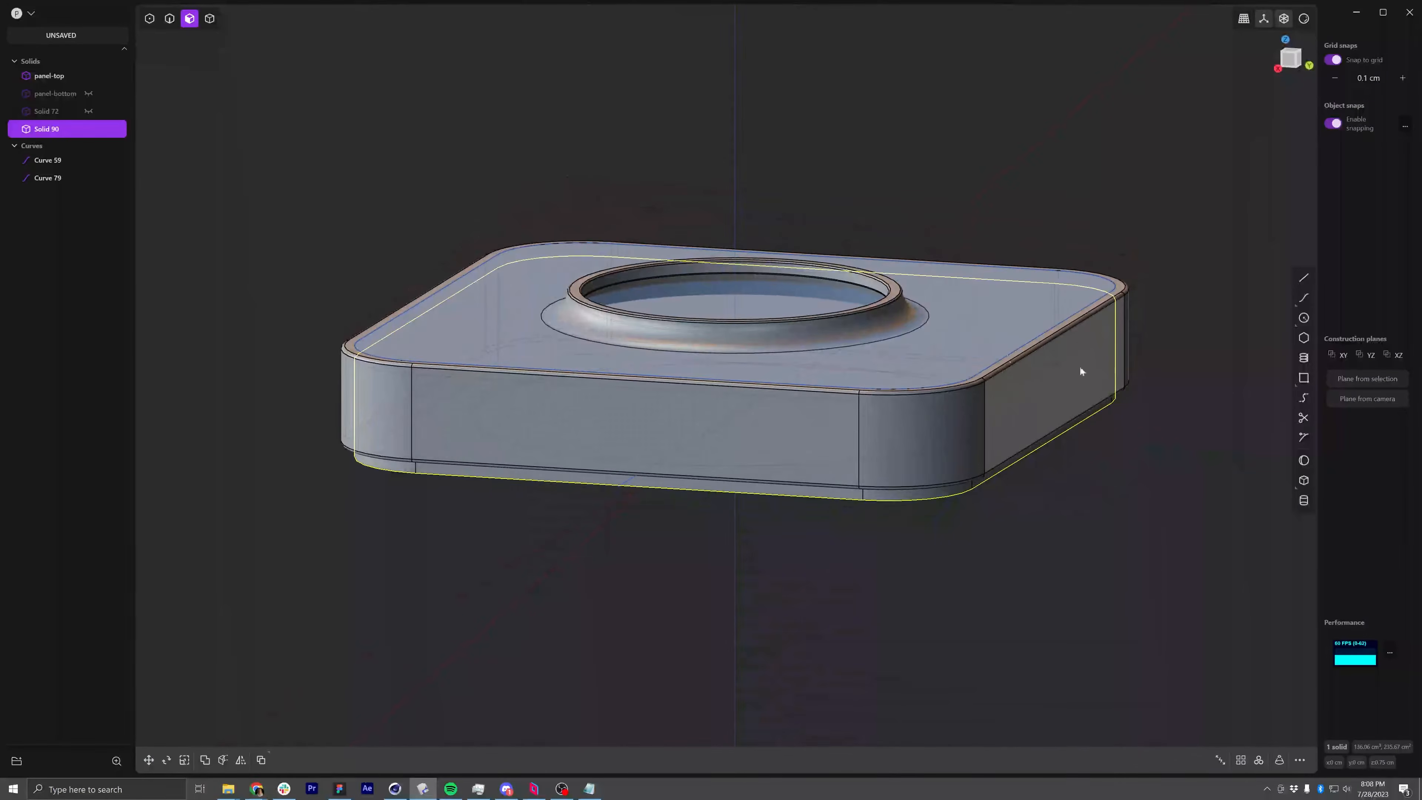
click(99, 146)
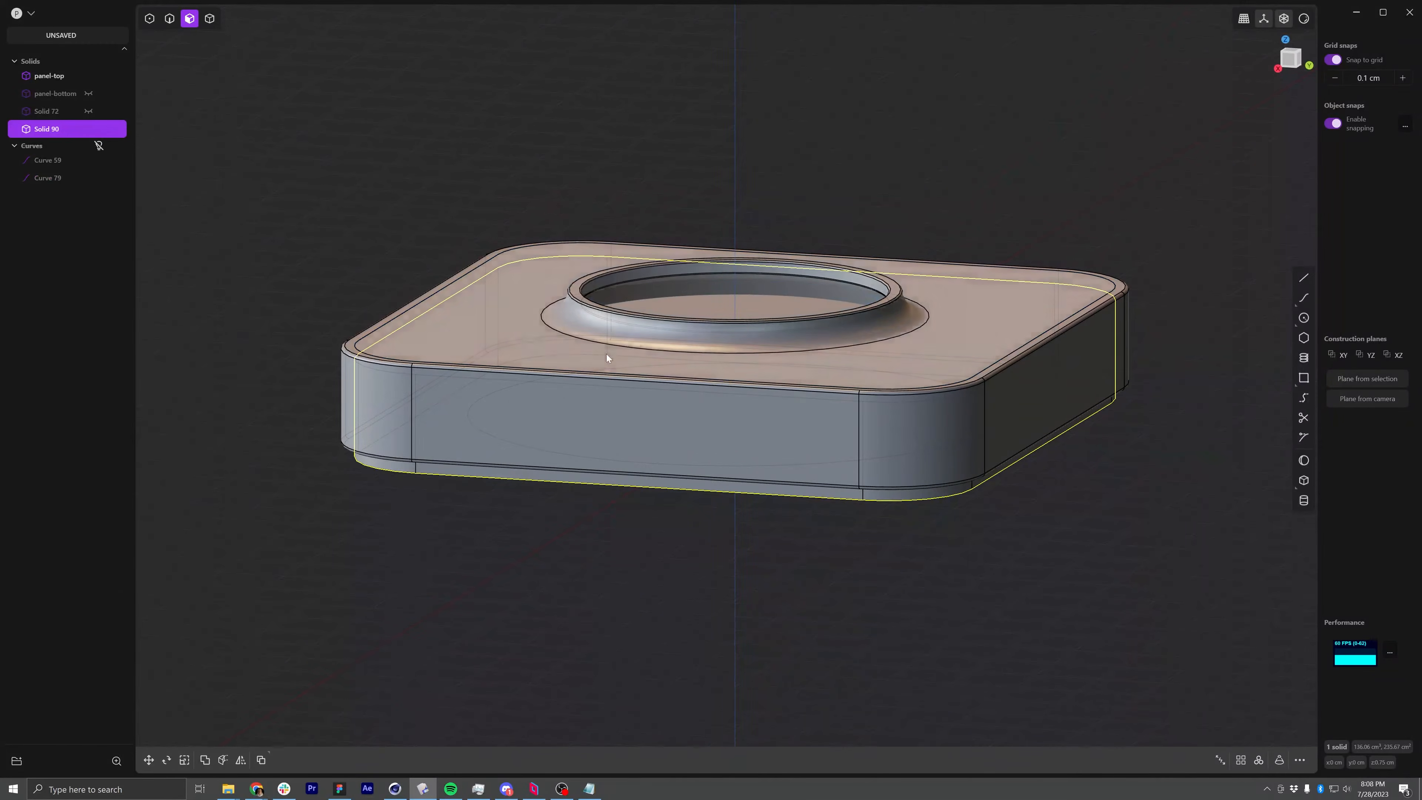
click(49, 75)
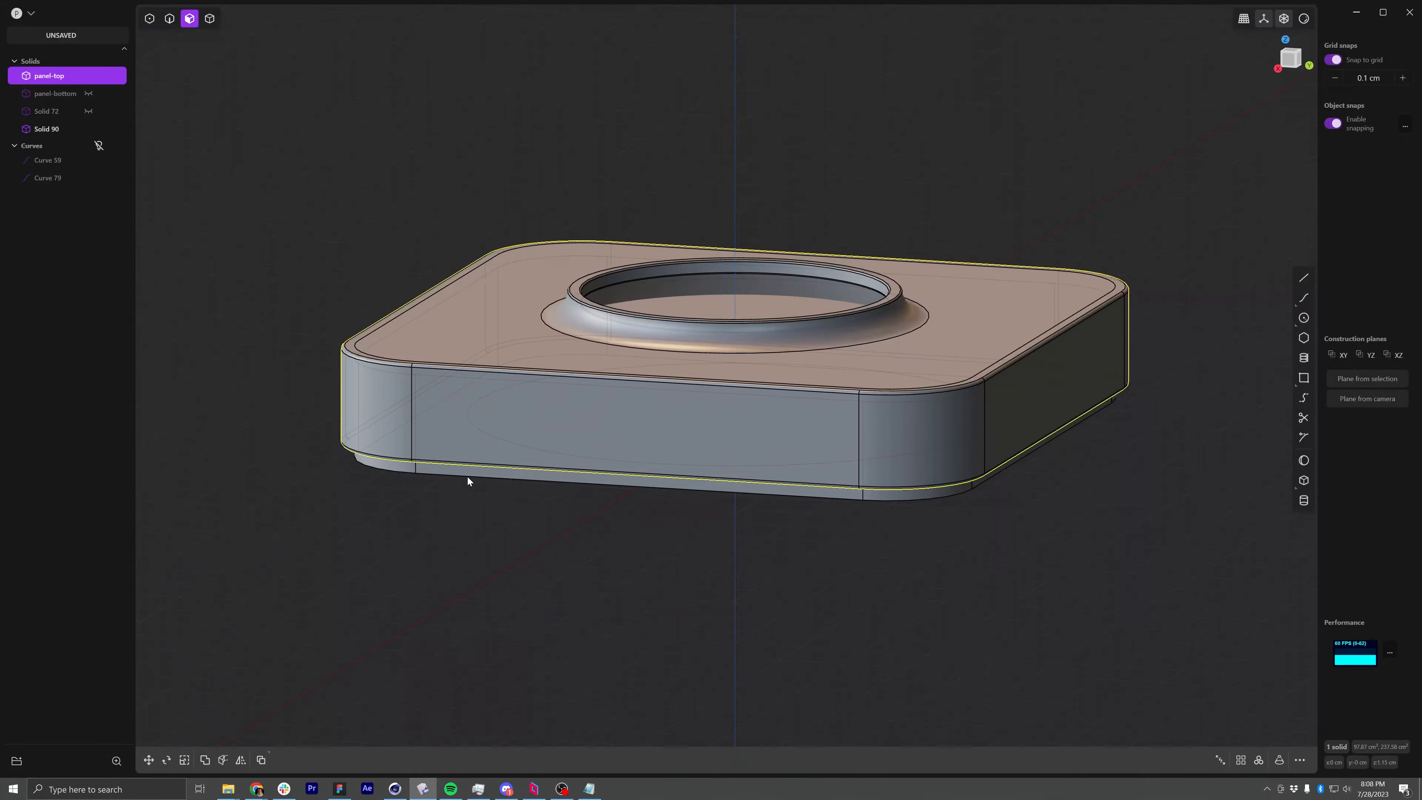
shift+click(55, 129)
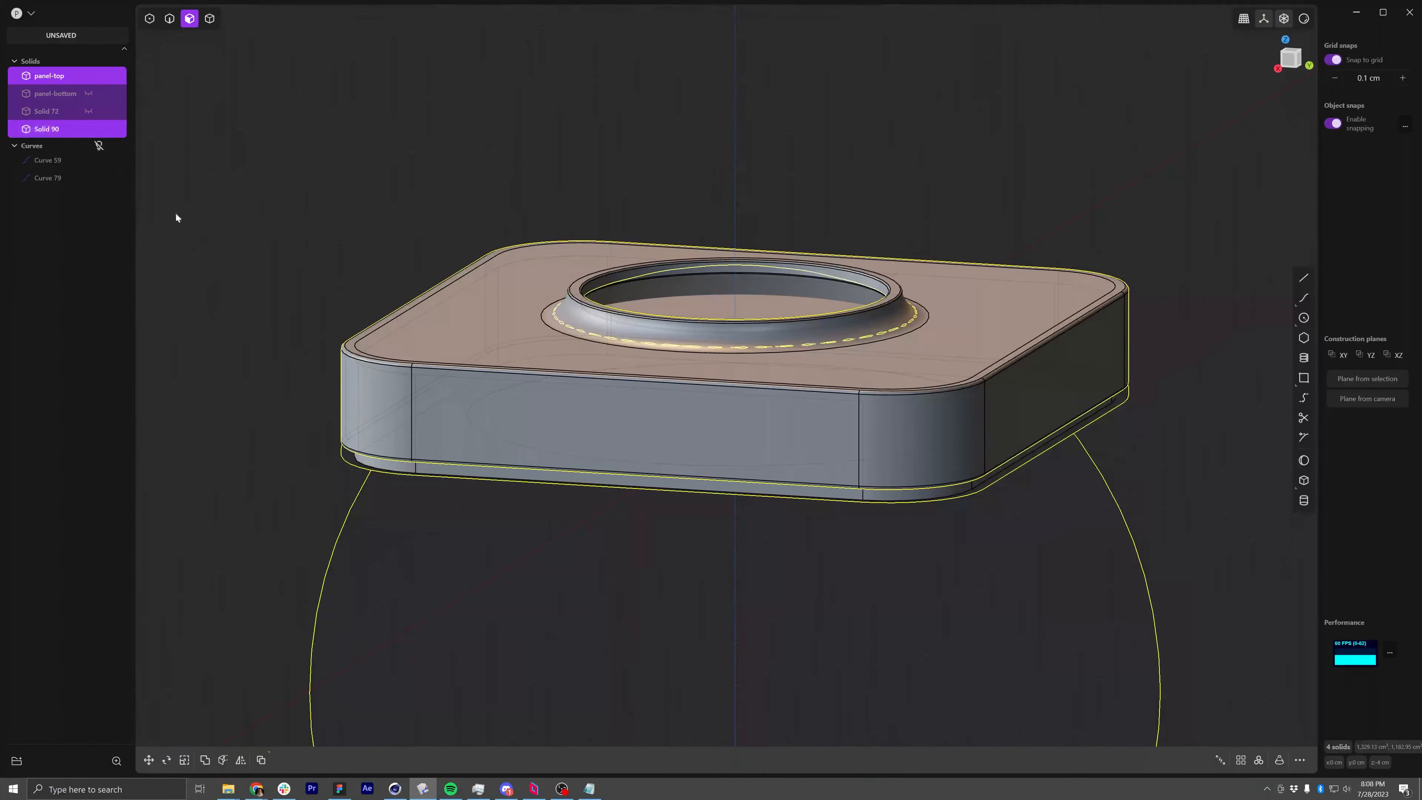
click(52, 130)
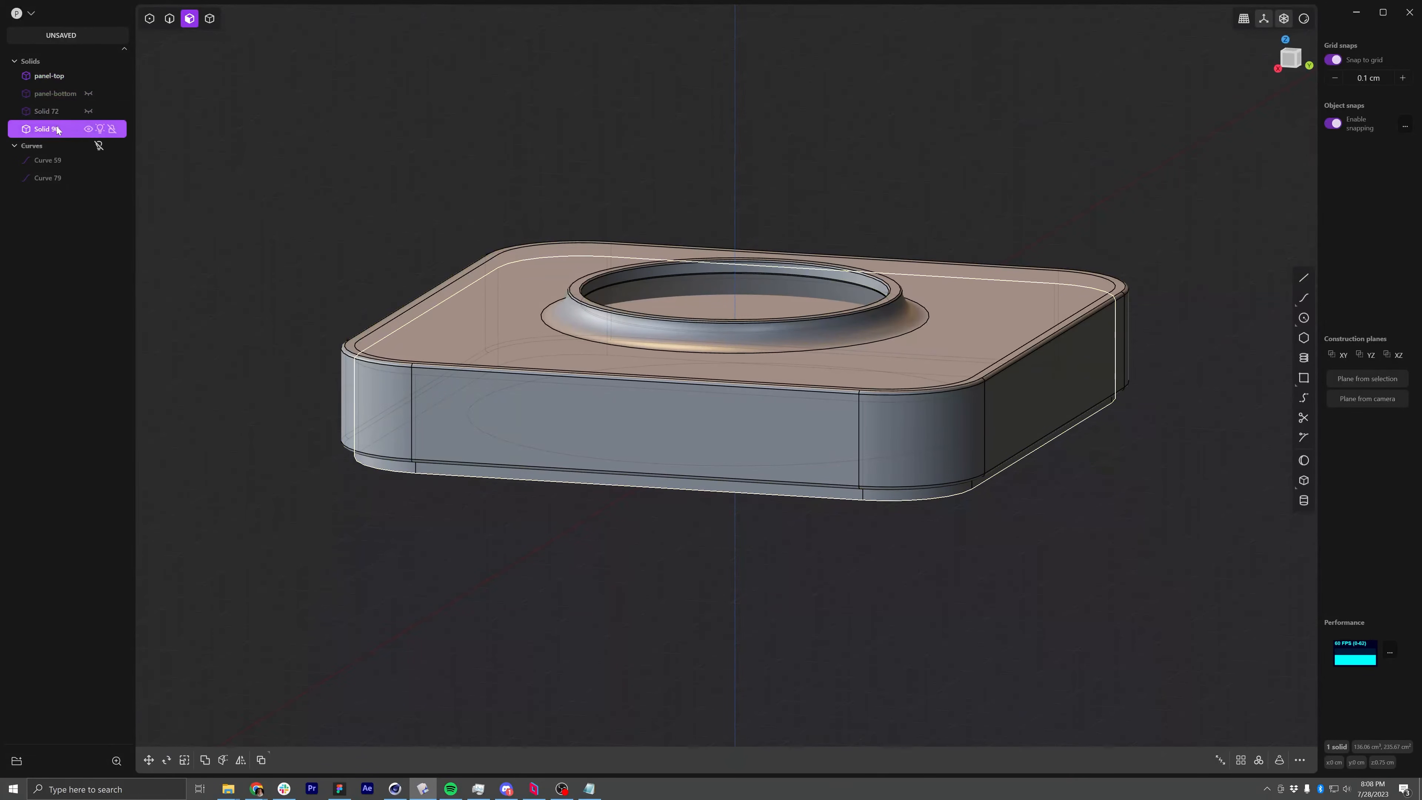
drag(57, 127, 69, 77)
Subtract the extruded solid from panel-top to hollow out its underside
click(62, 77)
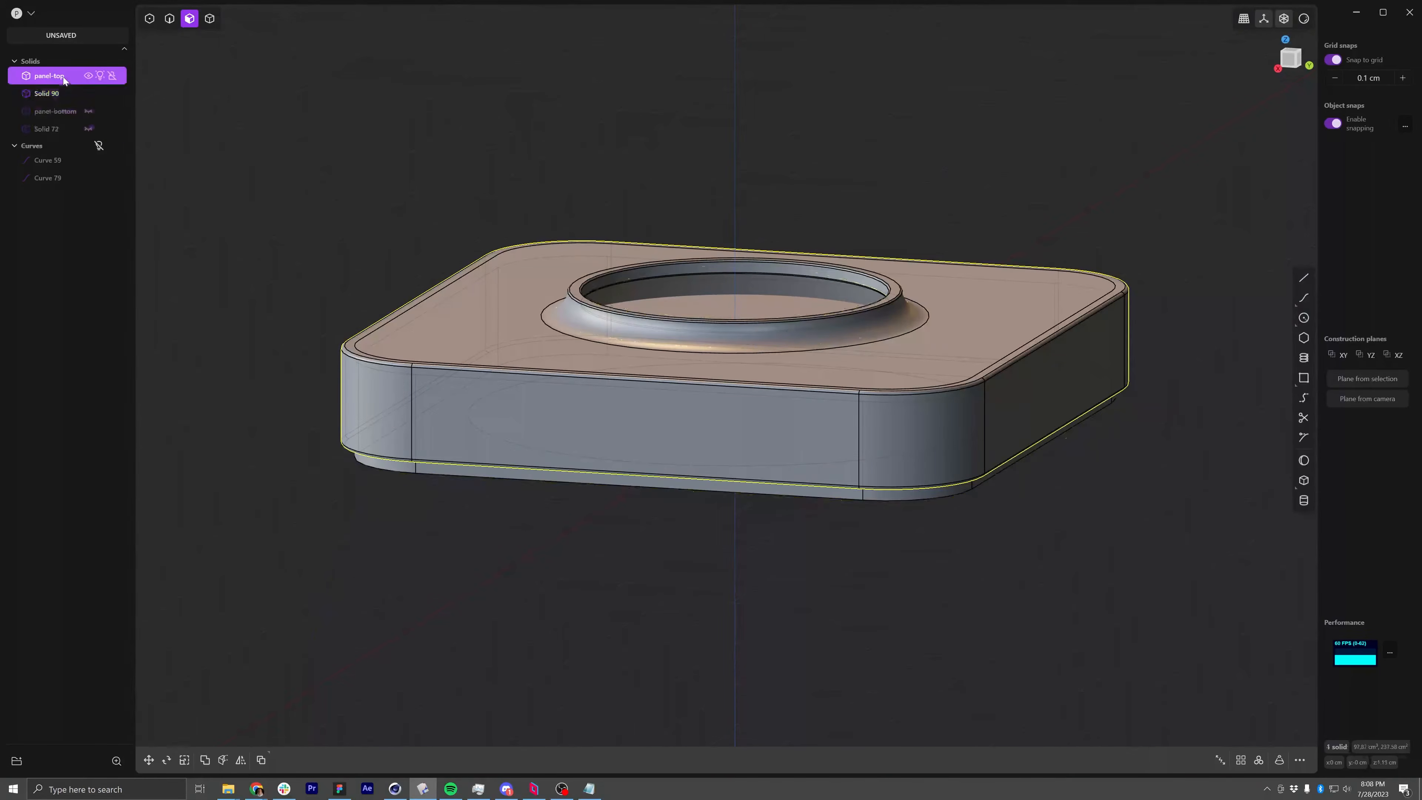
shift+click(61, 94)
key(q)
middle_drag(500, 376, 635, 568)
key(Return)
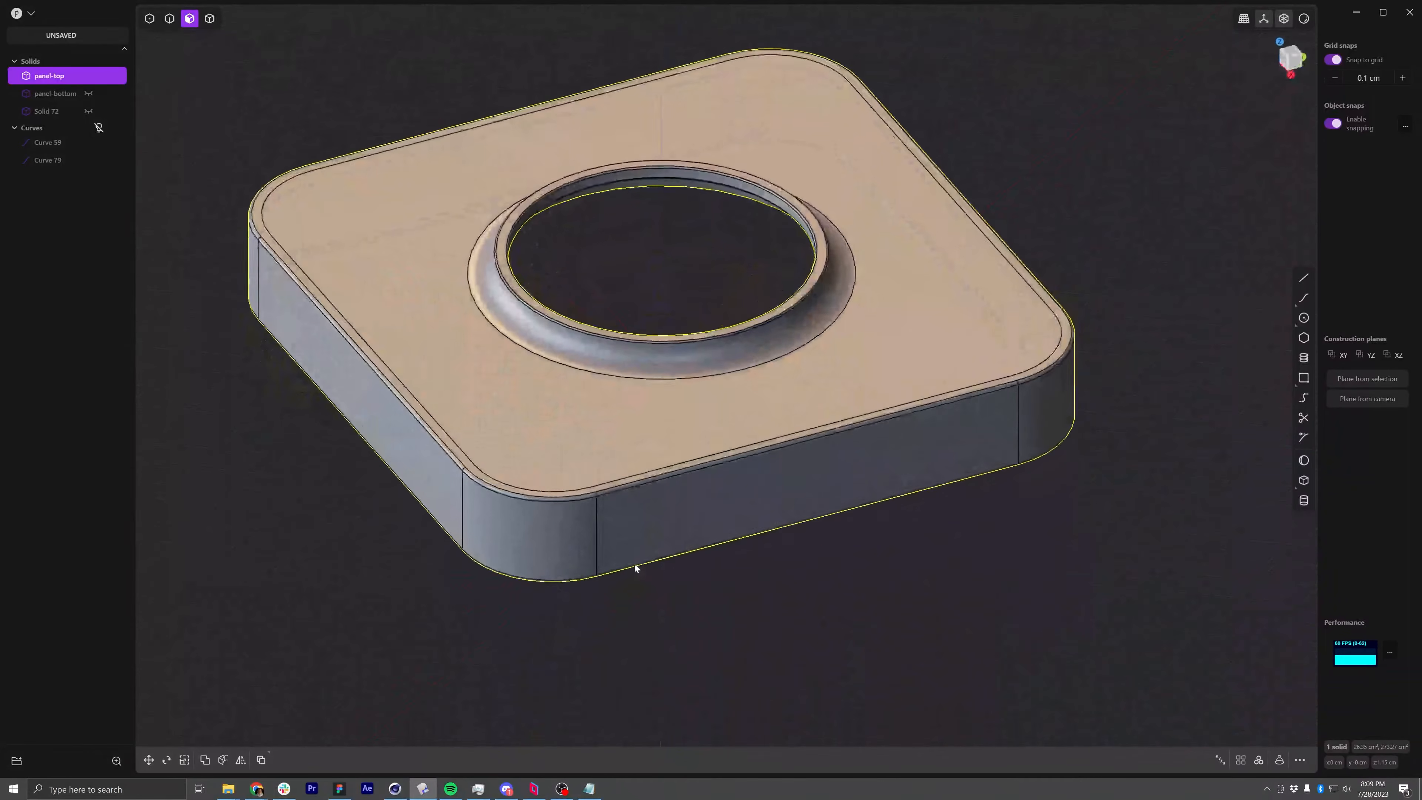
Show the sphere and the curves again, and view the assembly from the right side
click(90, 111)
middle_drag(538, 402, 476, 331)
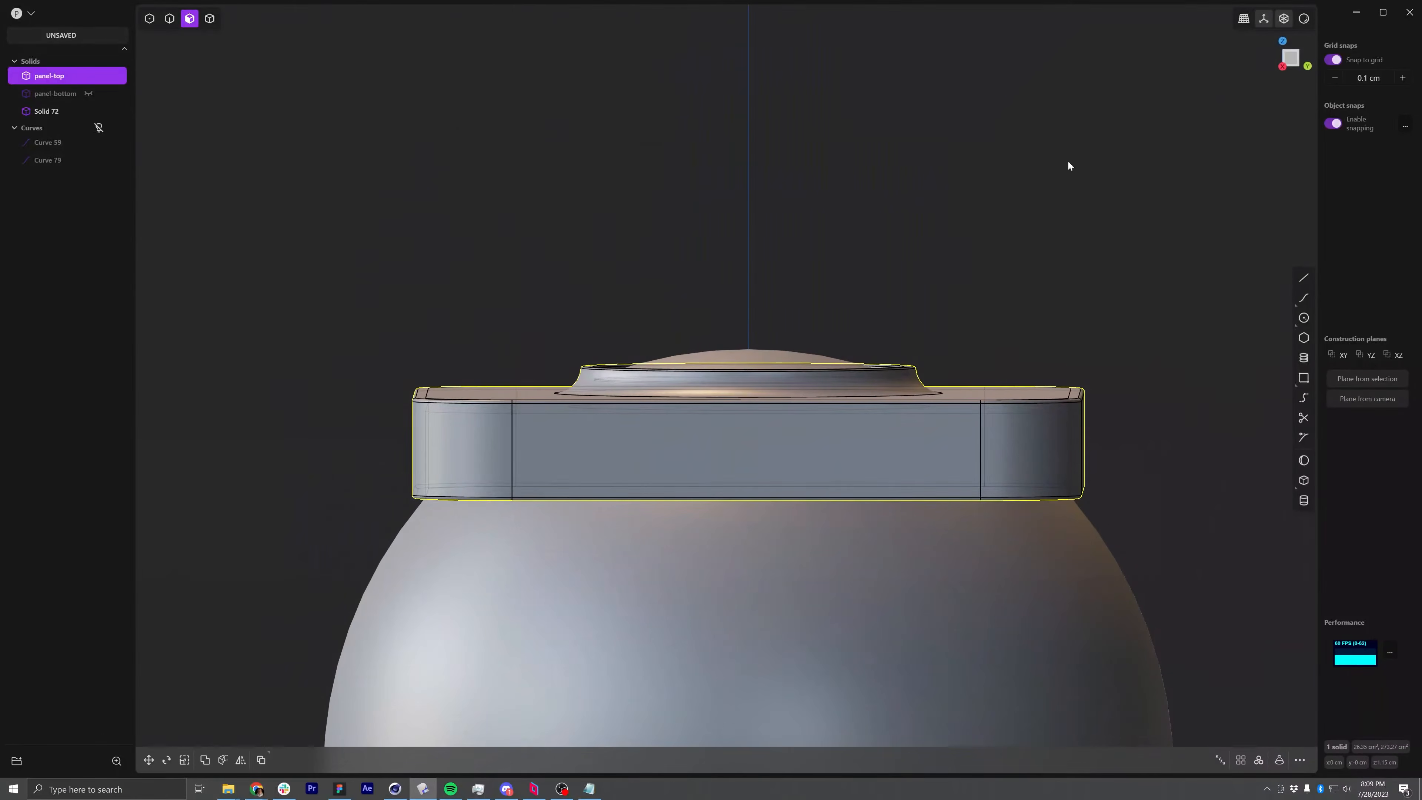
click(1282, 66)
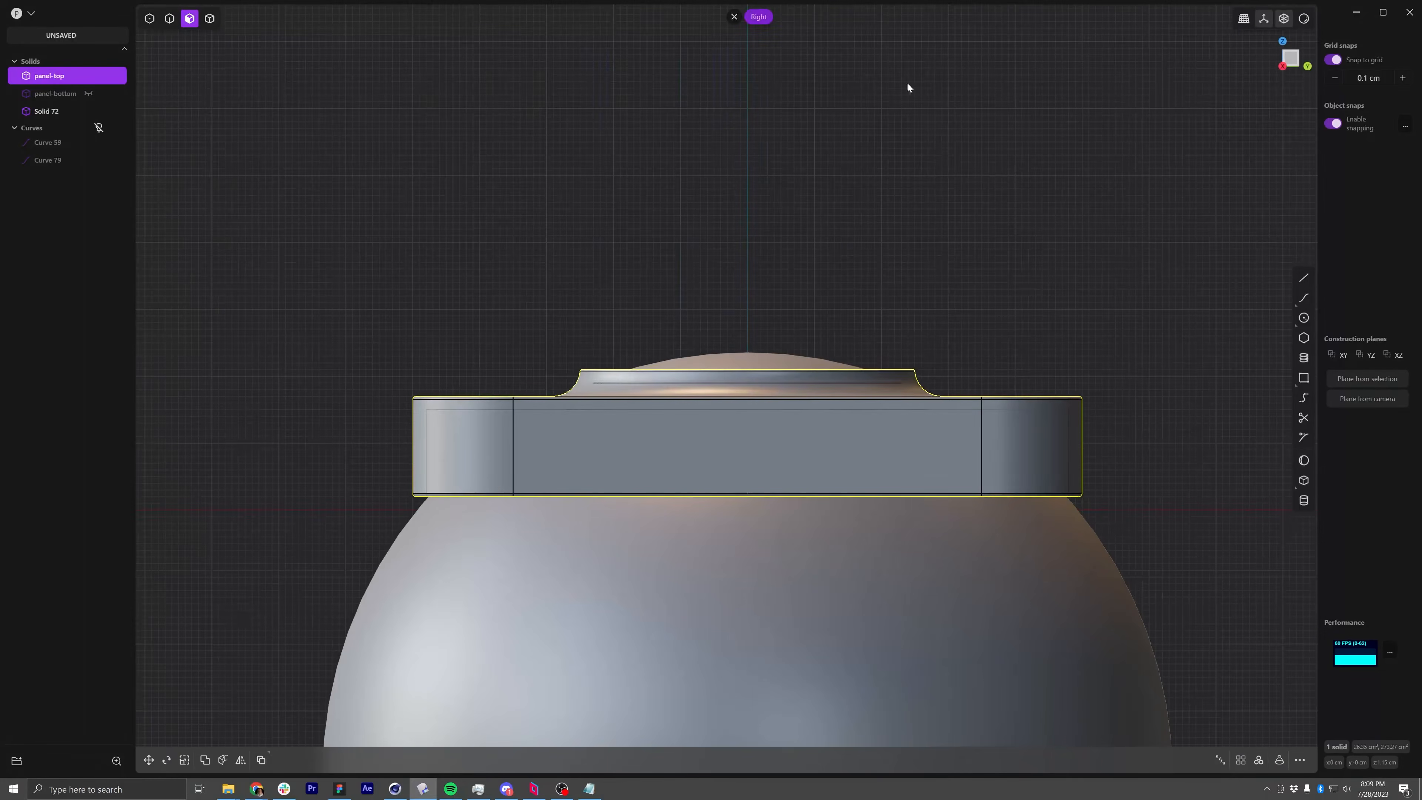
click(100, 127)
In the back view, duplicate the straight curve at the panel's base and raise the copy 1.1 cm along the Z axis
click(53, 160)
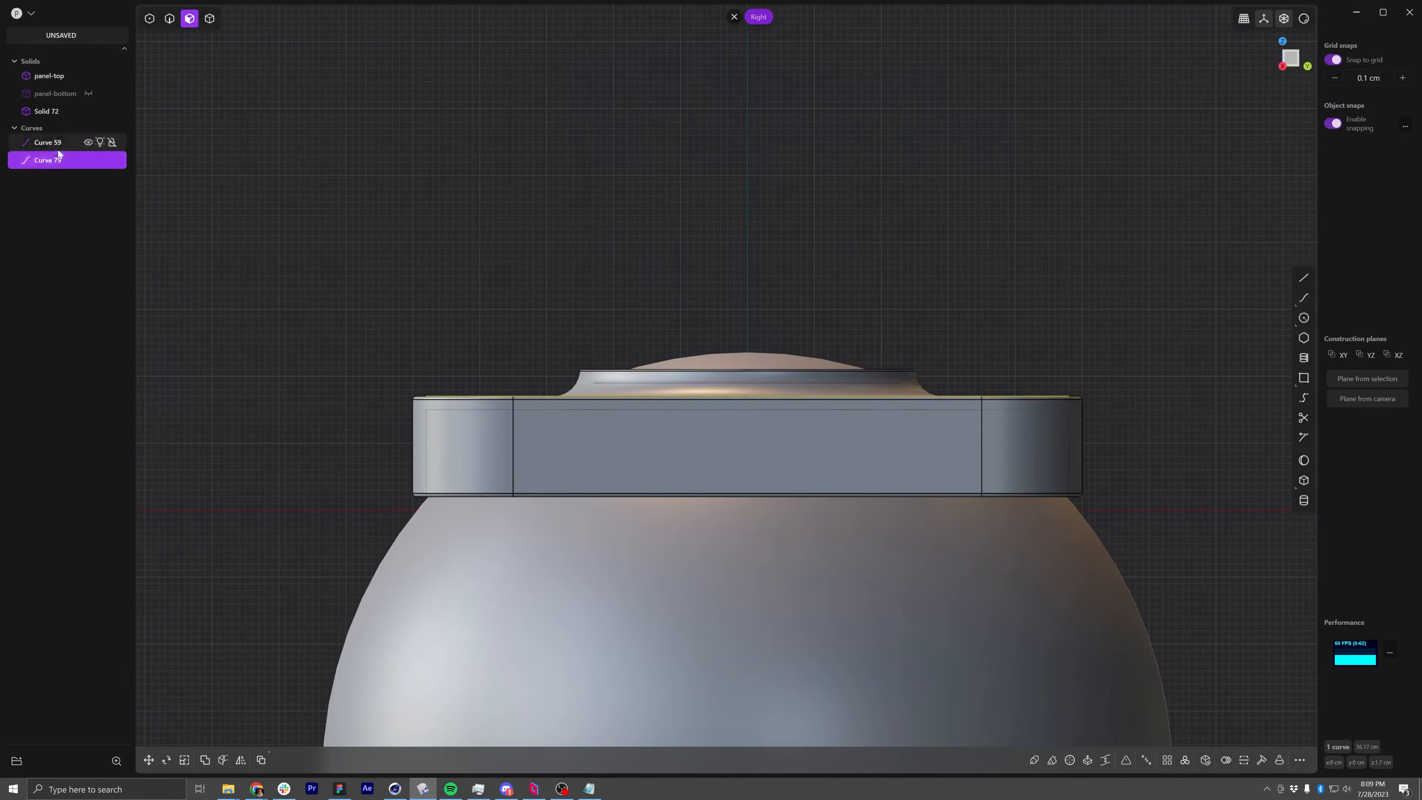
click(56, 143)
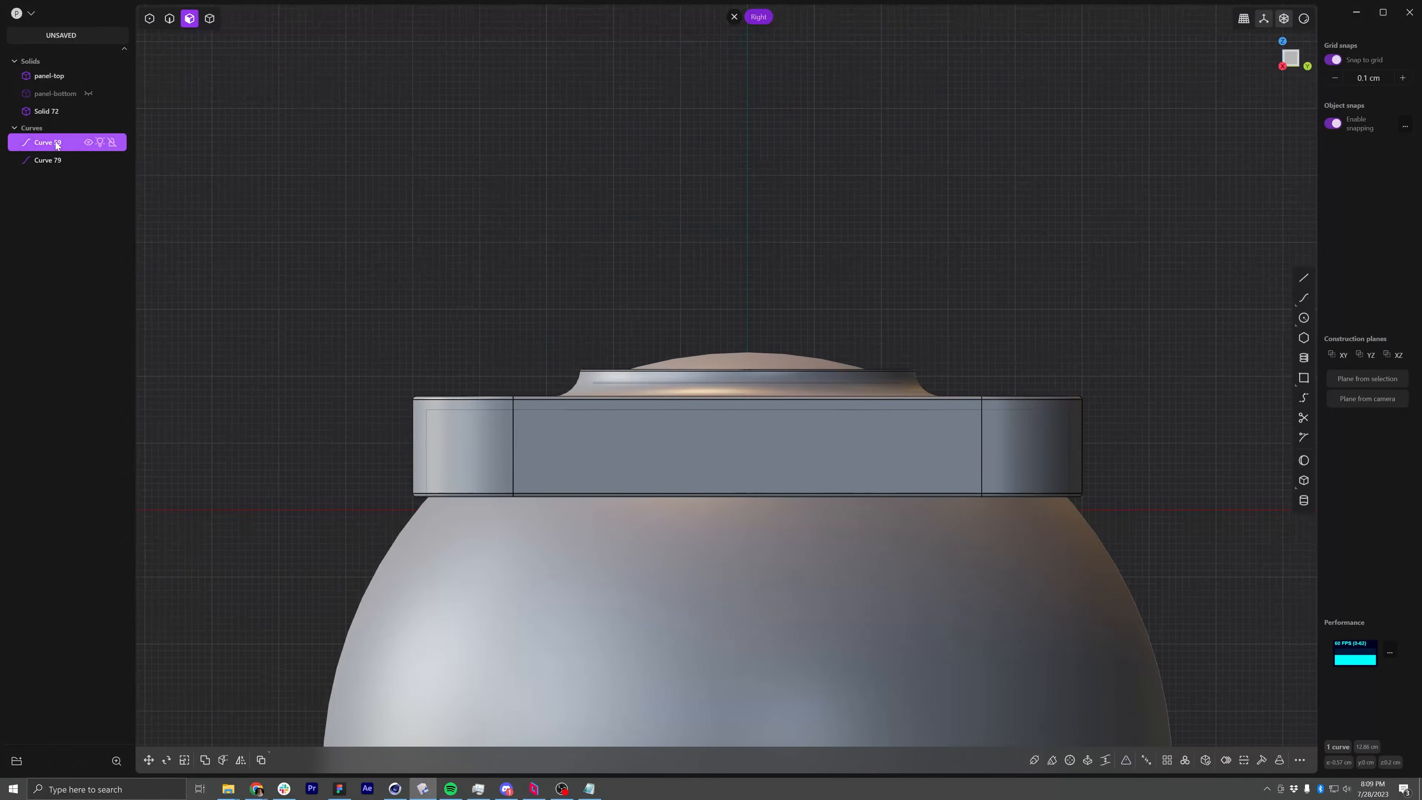
click(1308, 68)
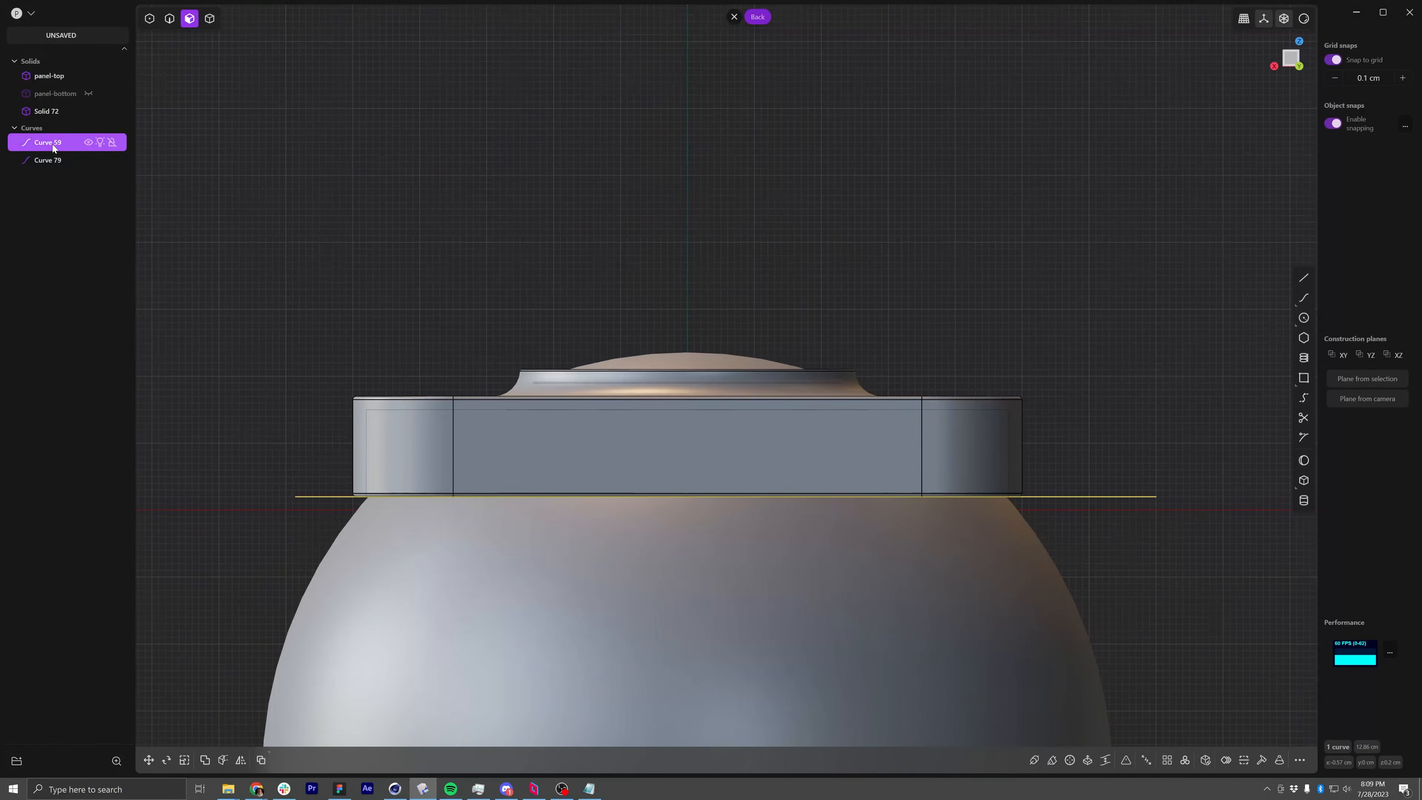
key(g)
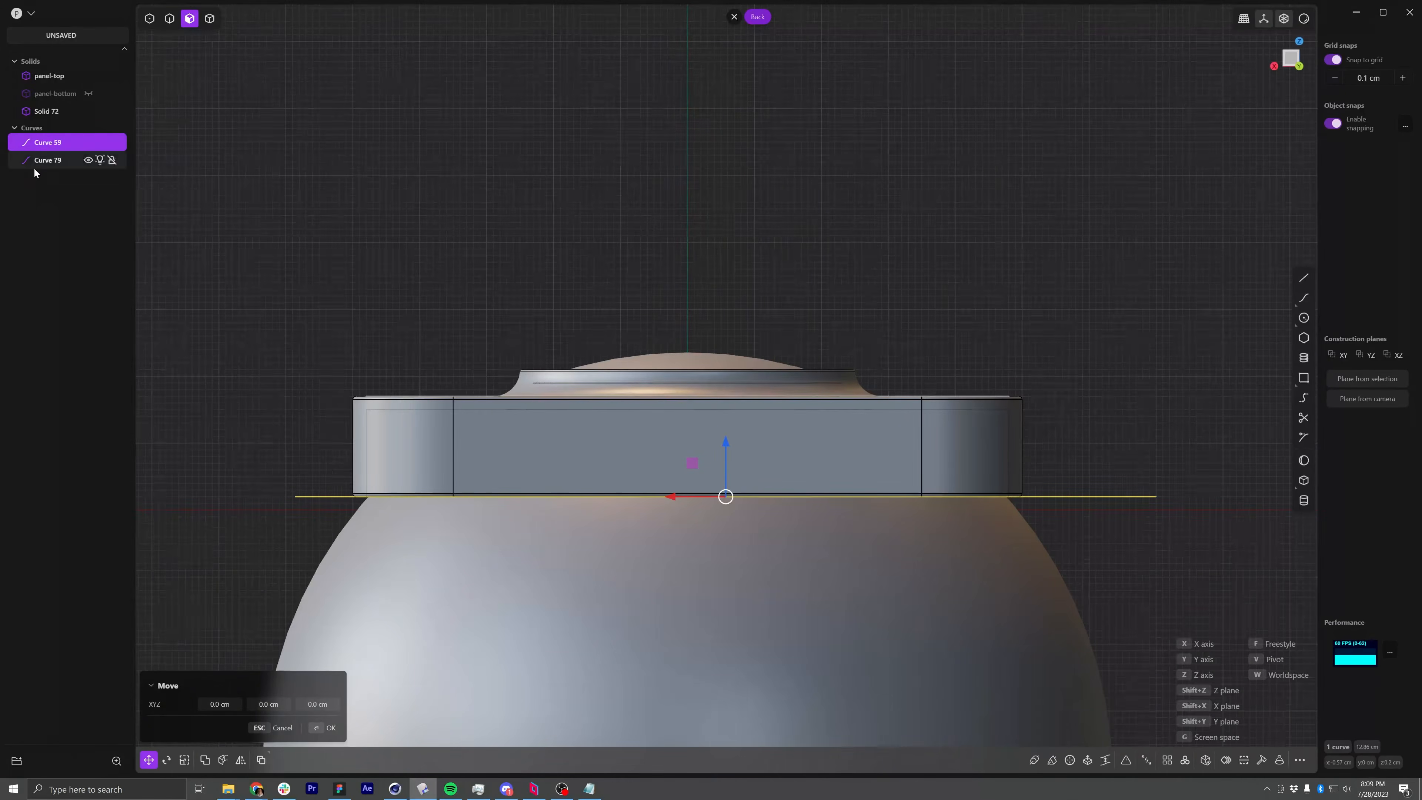
key(shift+d)
key(Return)
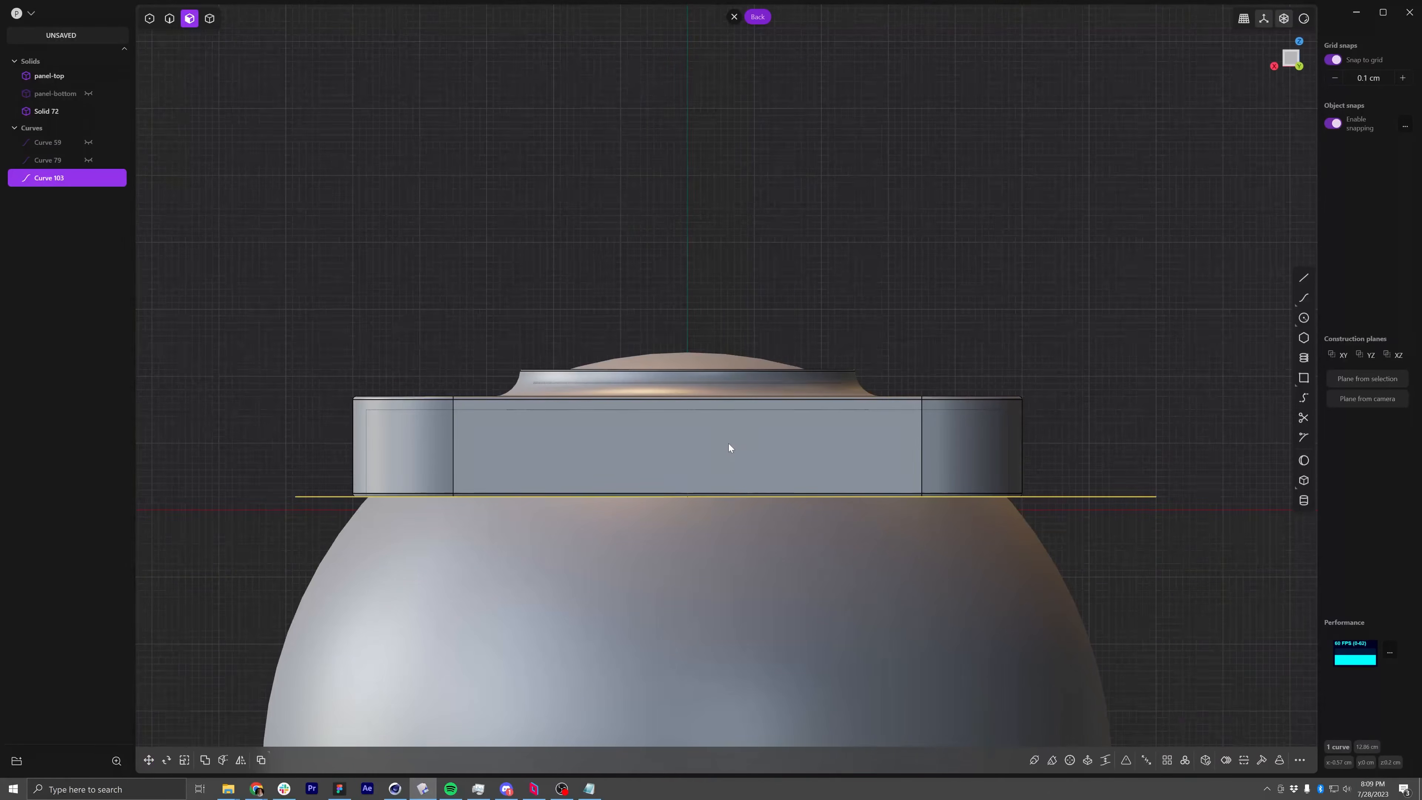
key(g)
drag(725, 447, 736, 373)
key(Return)
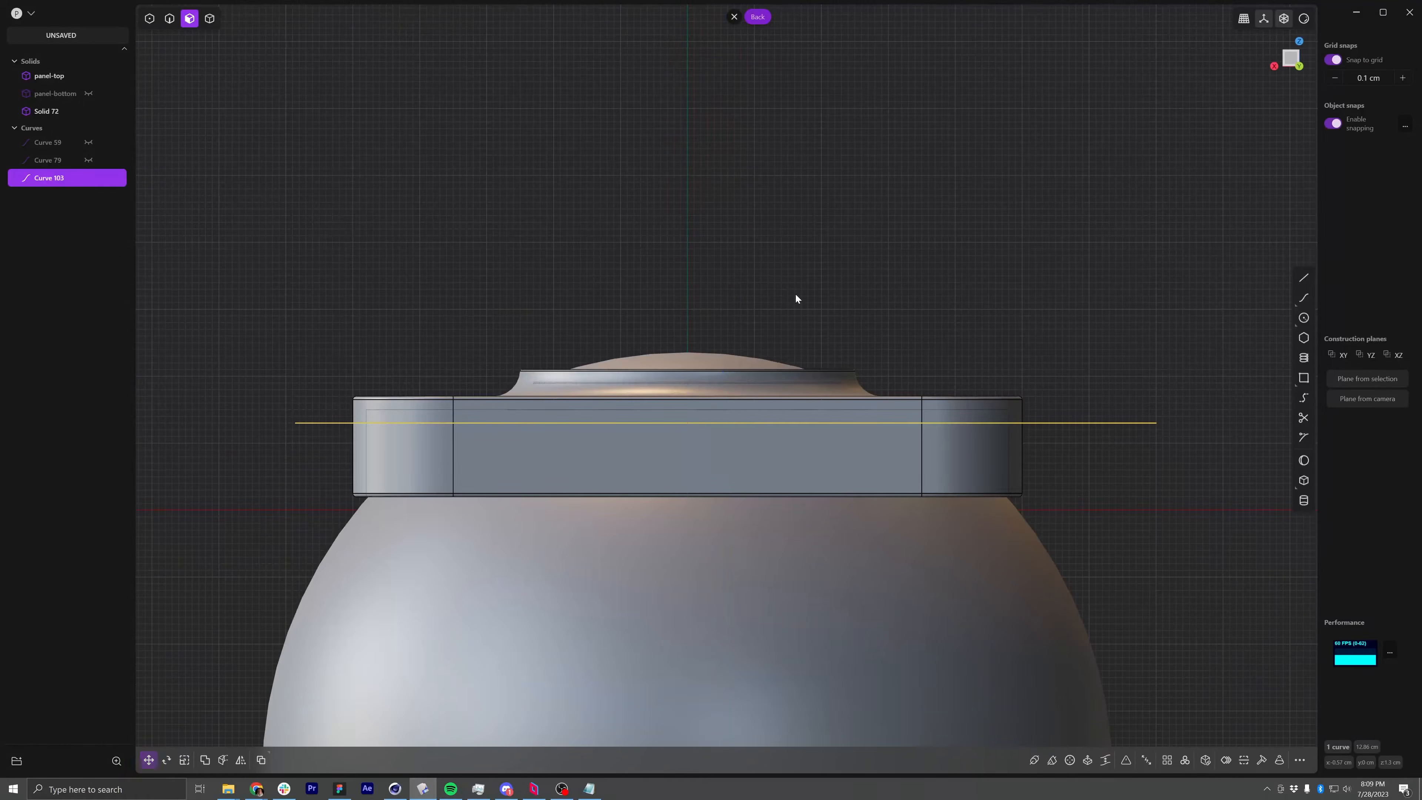
Cut the sphere horizontally, using the raised straight curve as the cutter
click(711, 364)
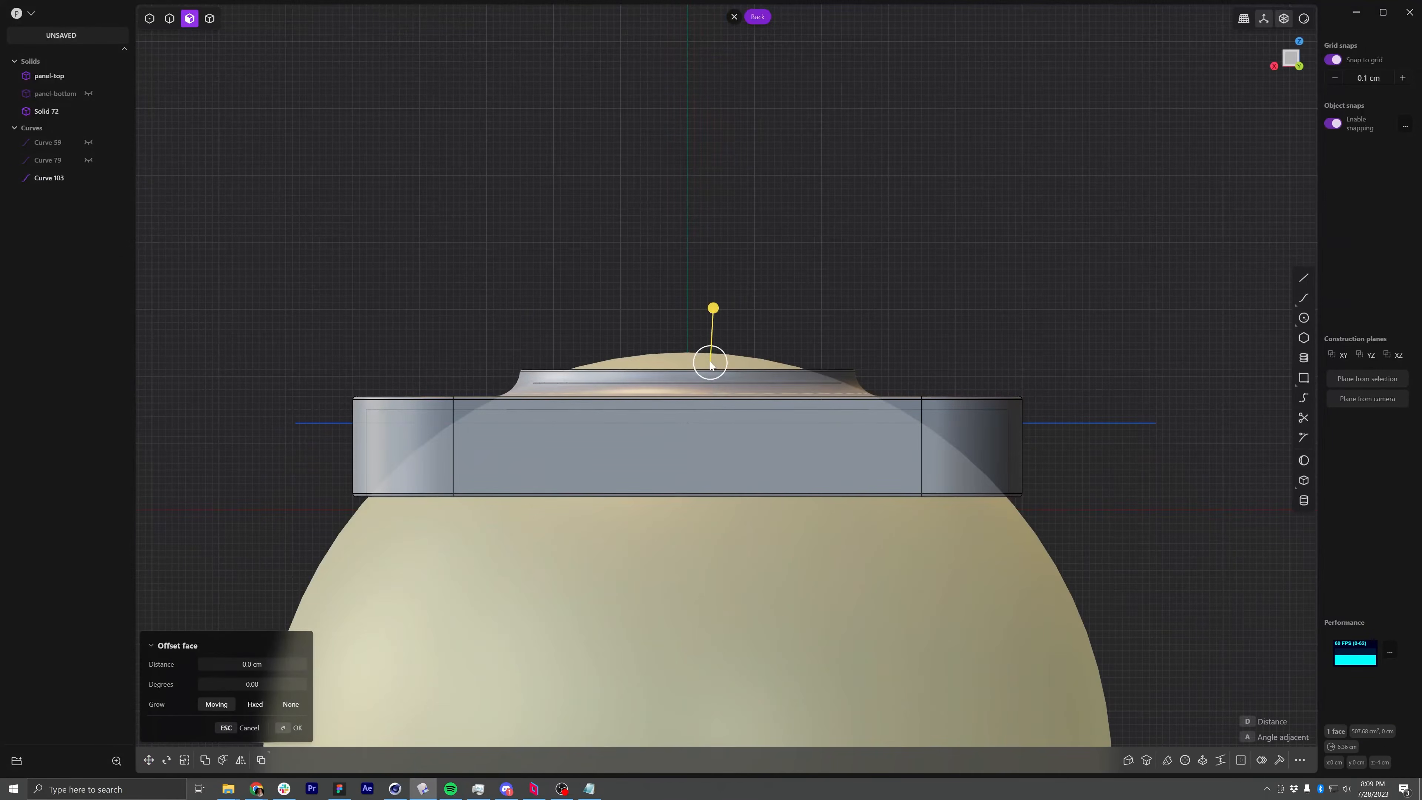
click(210, 18)
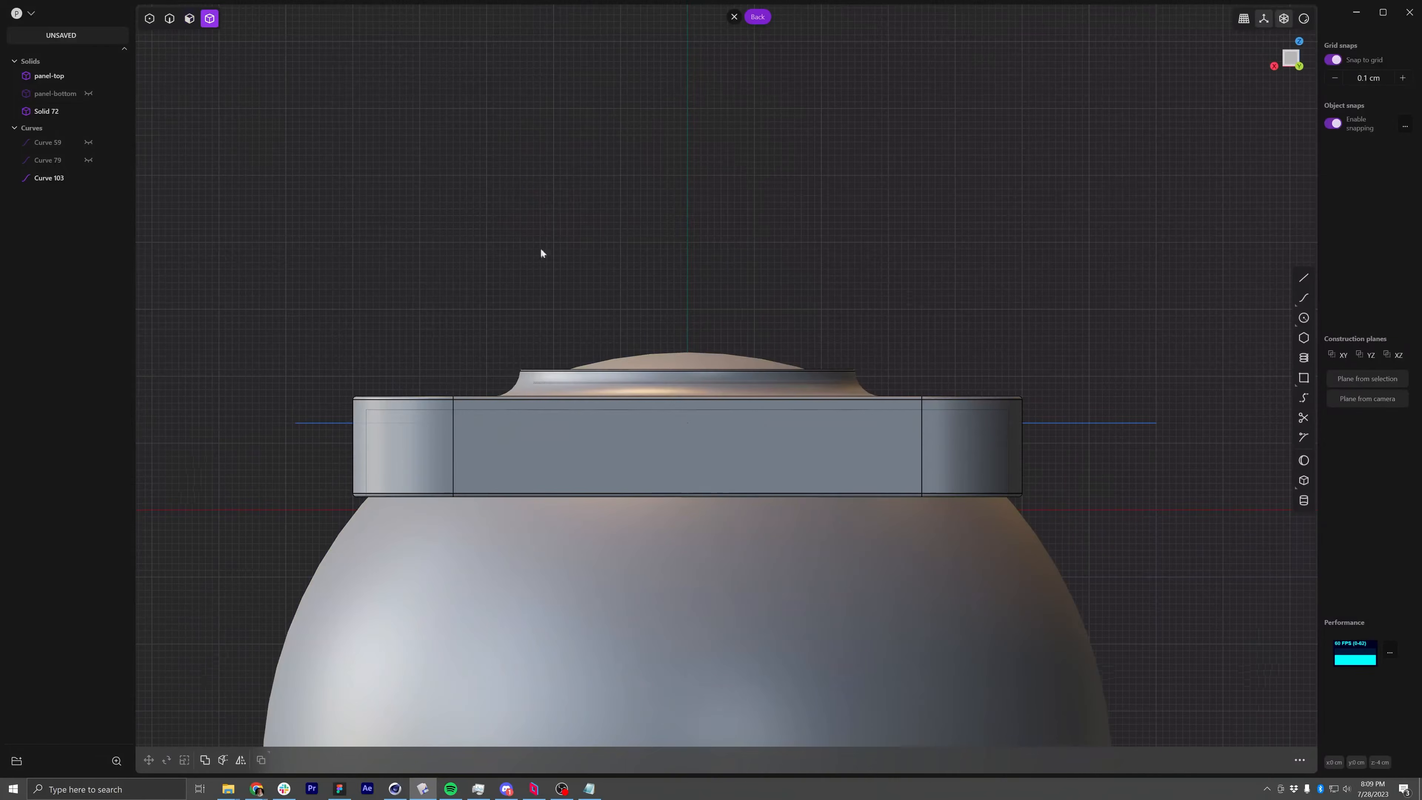
click(672, 361)
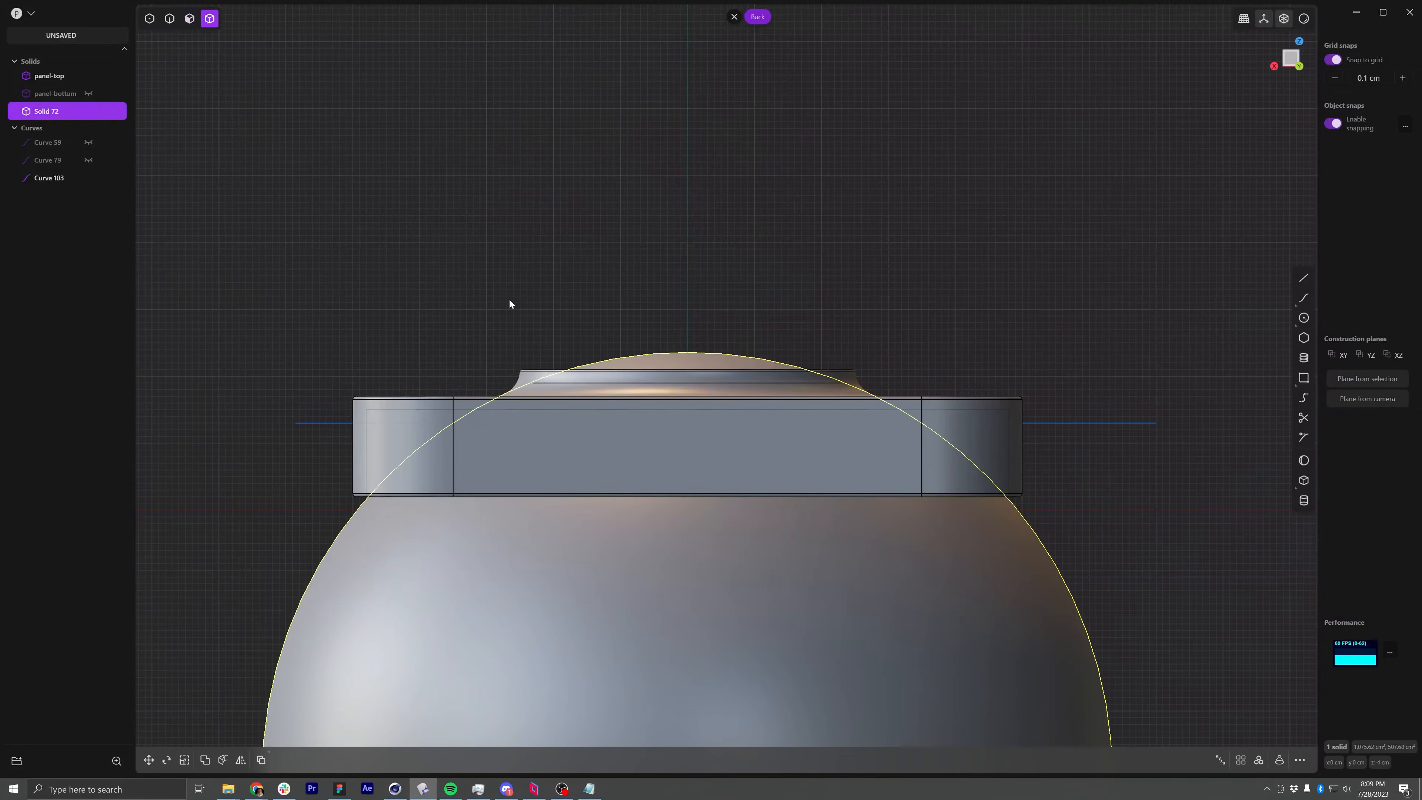
key(c)
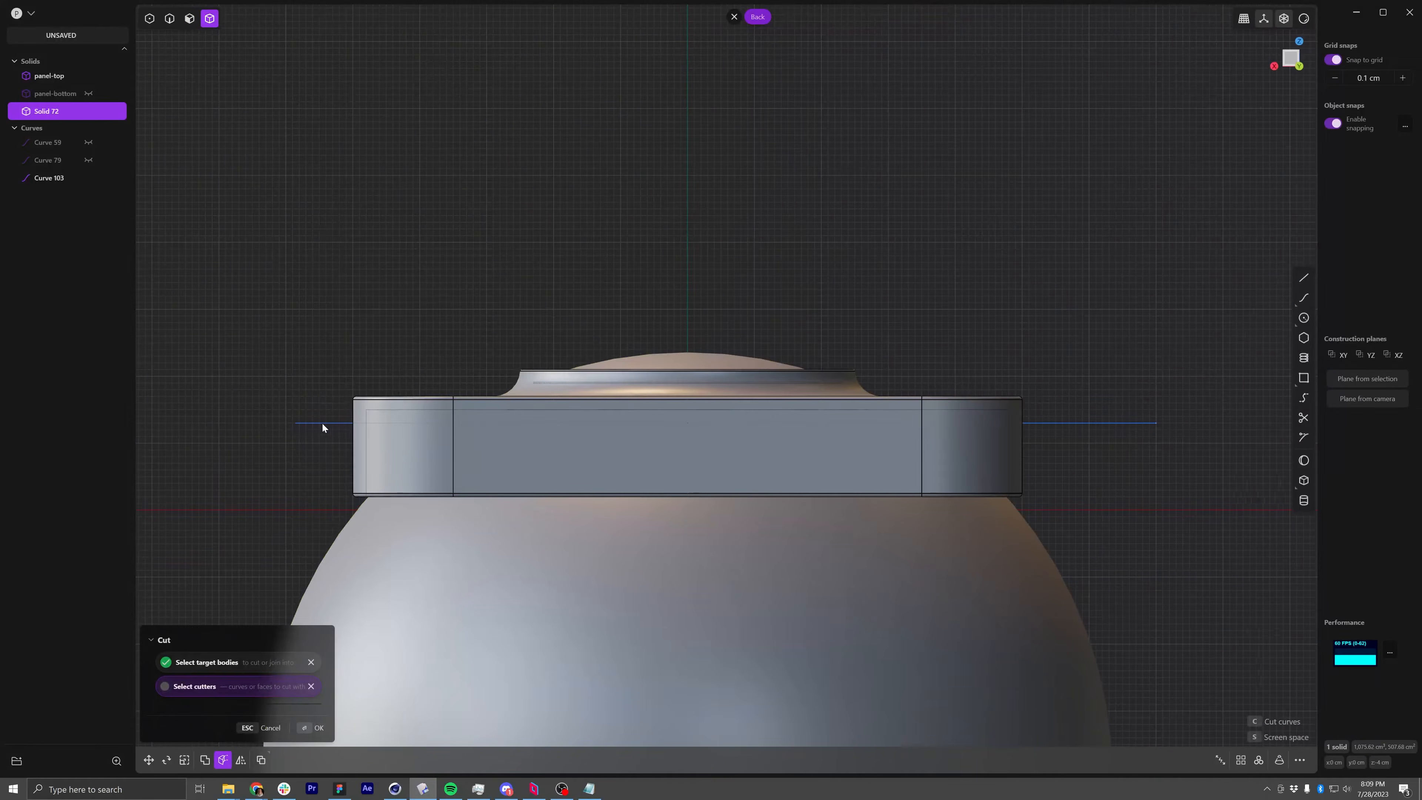
click(305, 728)
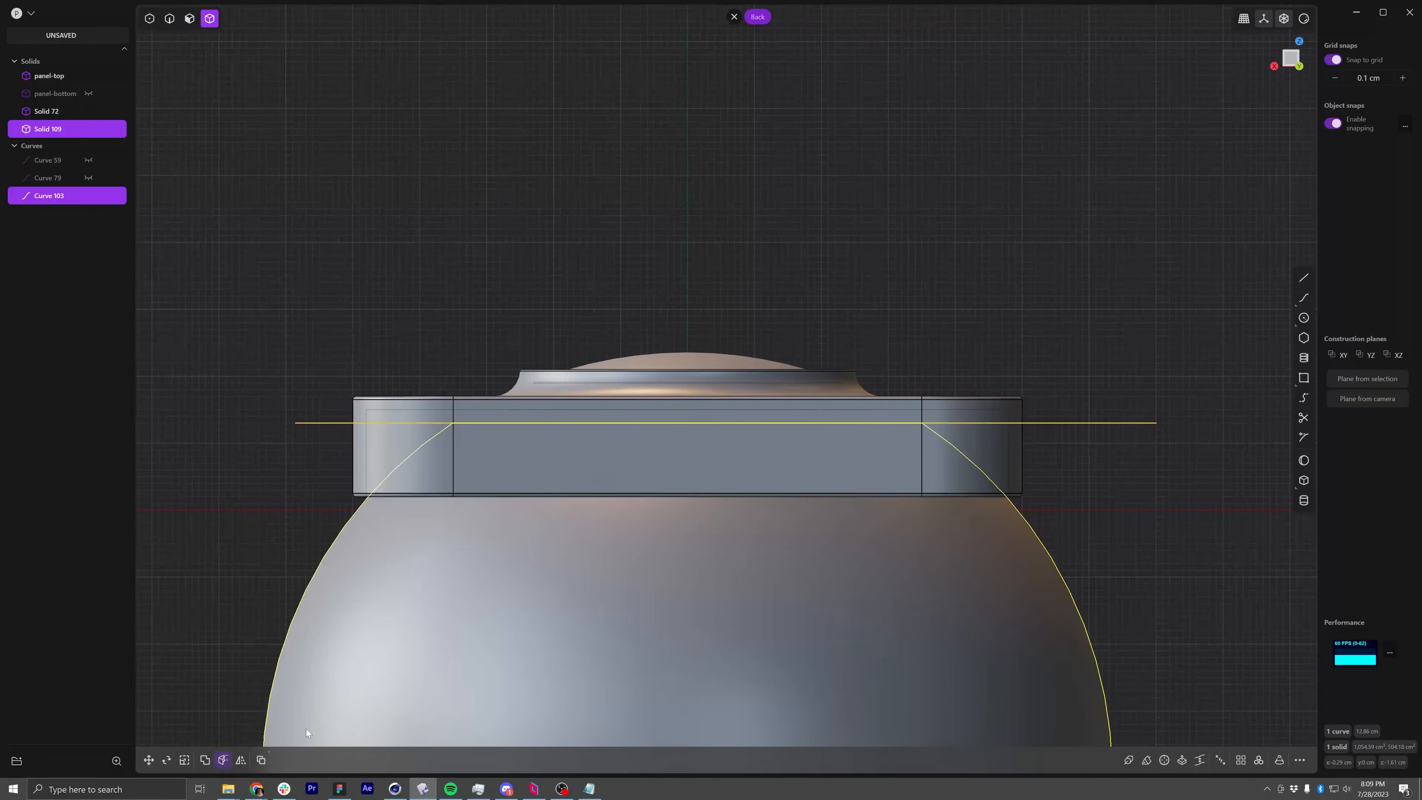
Delete the large lower part of the cut sphere, keeping only the dome cap
click(334, 263)
click(68, 129)
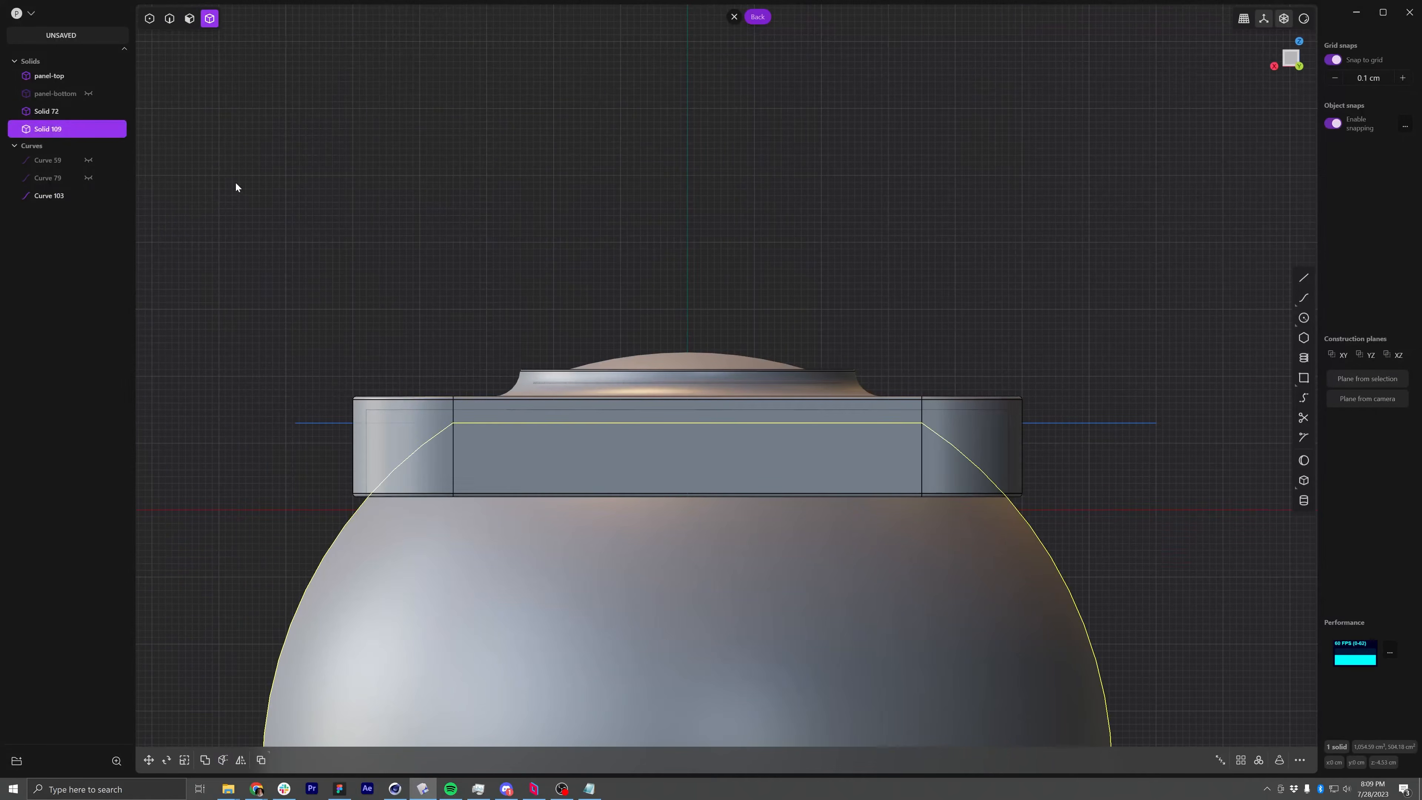
key(Delete)
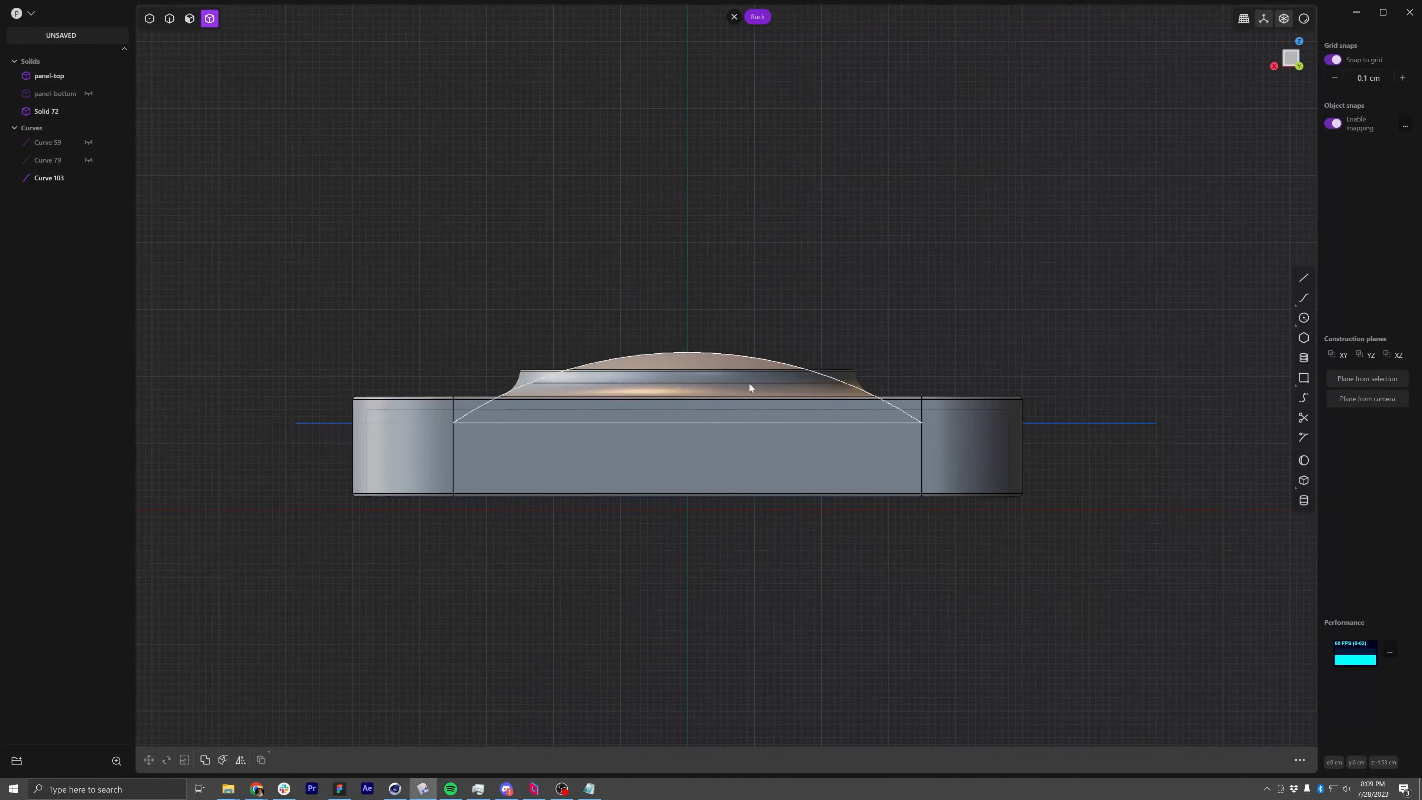
Hide panel-top to isolate the dome cap in an angled view
middle_drag(749, 384, 719, 498)
click(674, 261)
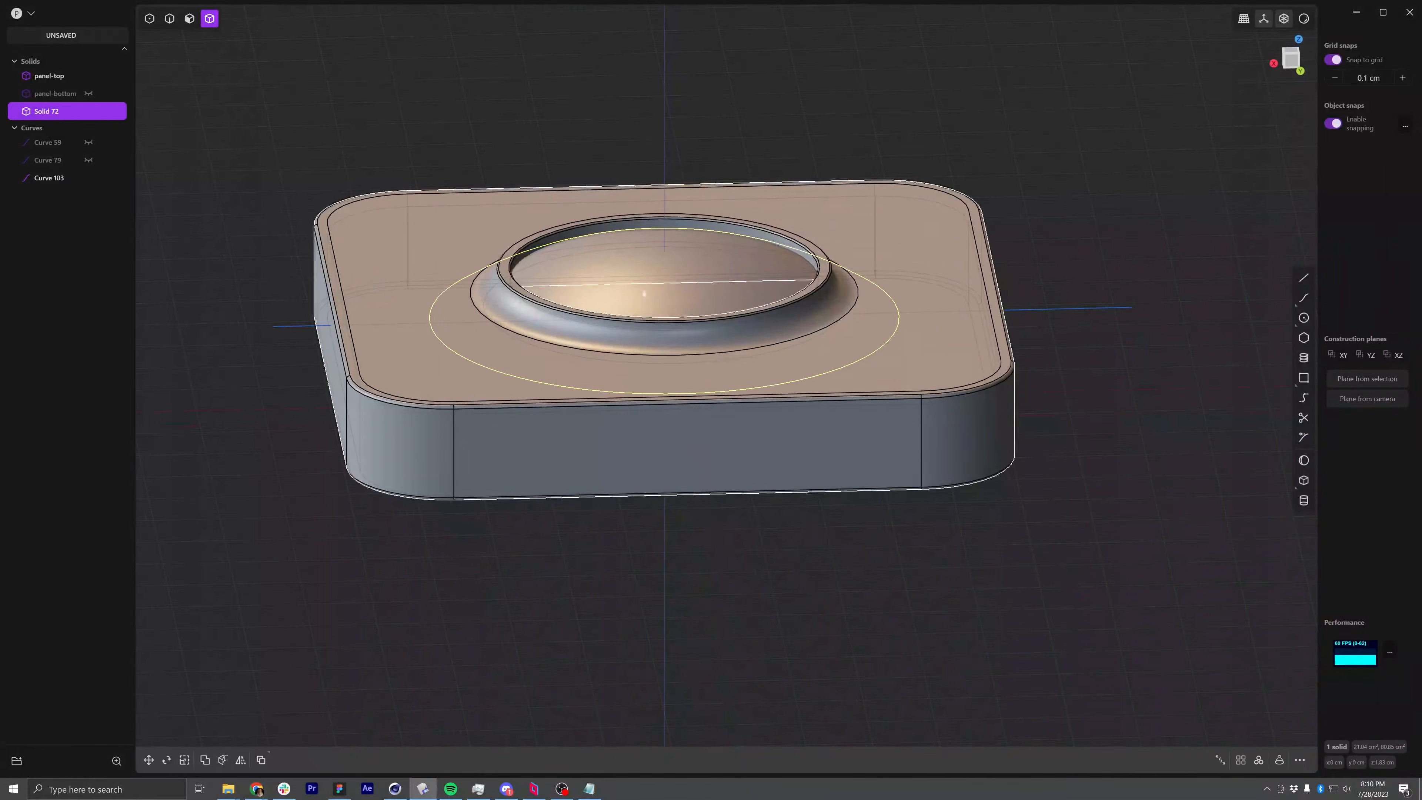
middle_drag(674, 261, 791, 405)
scroll(730, 423, down, 5)
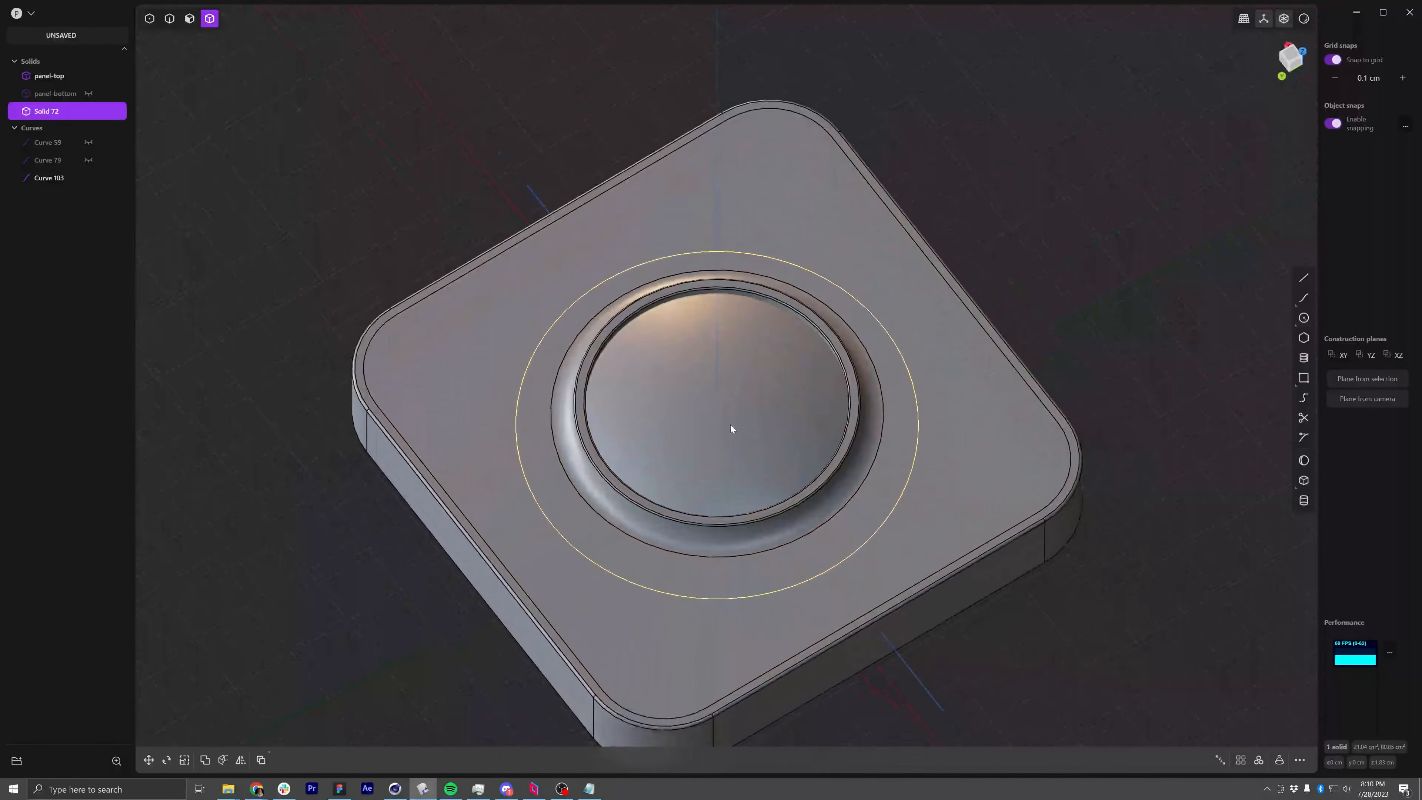
middle_drag(714, 448, 680, 358)
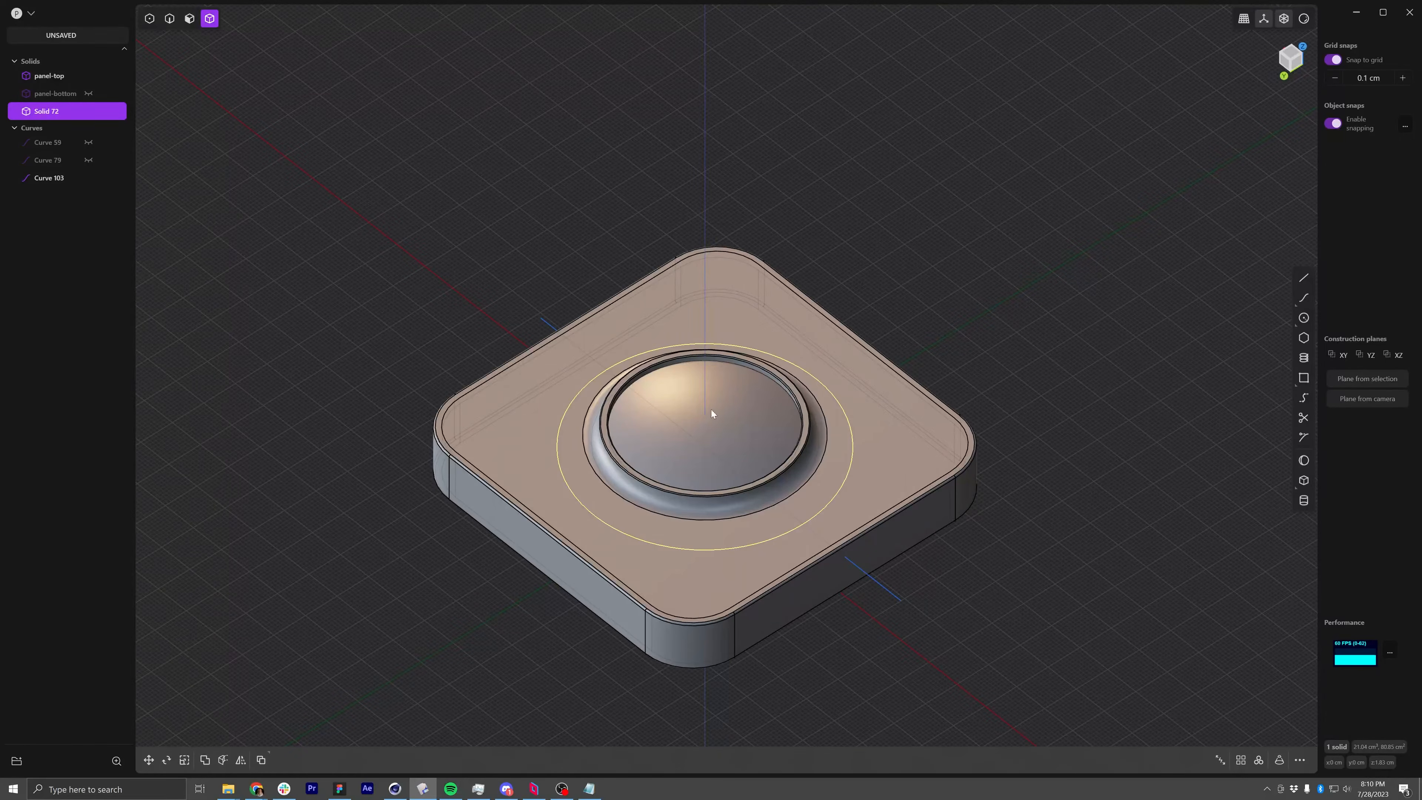
middle_drag(711, 409, 655, 420)
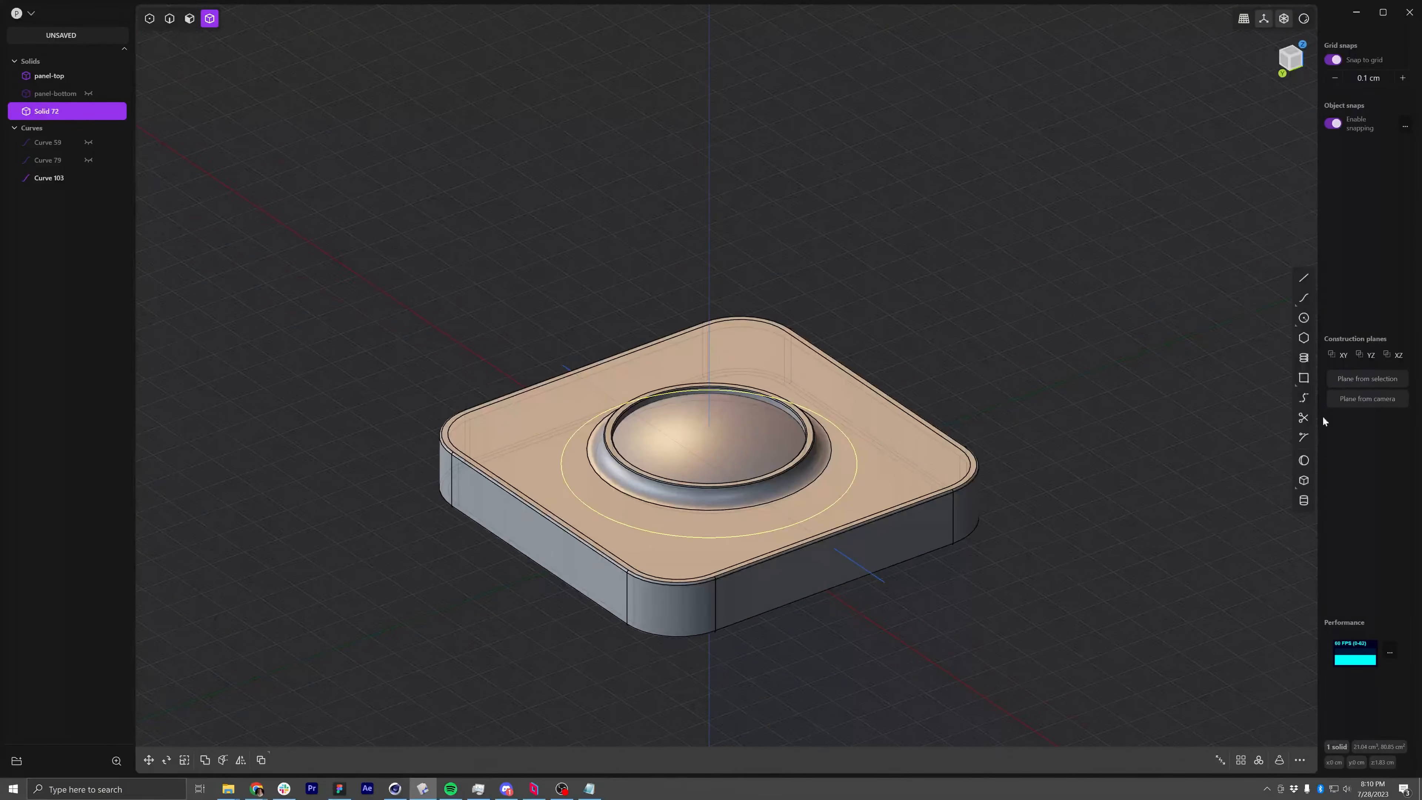
click(1304, 501)
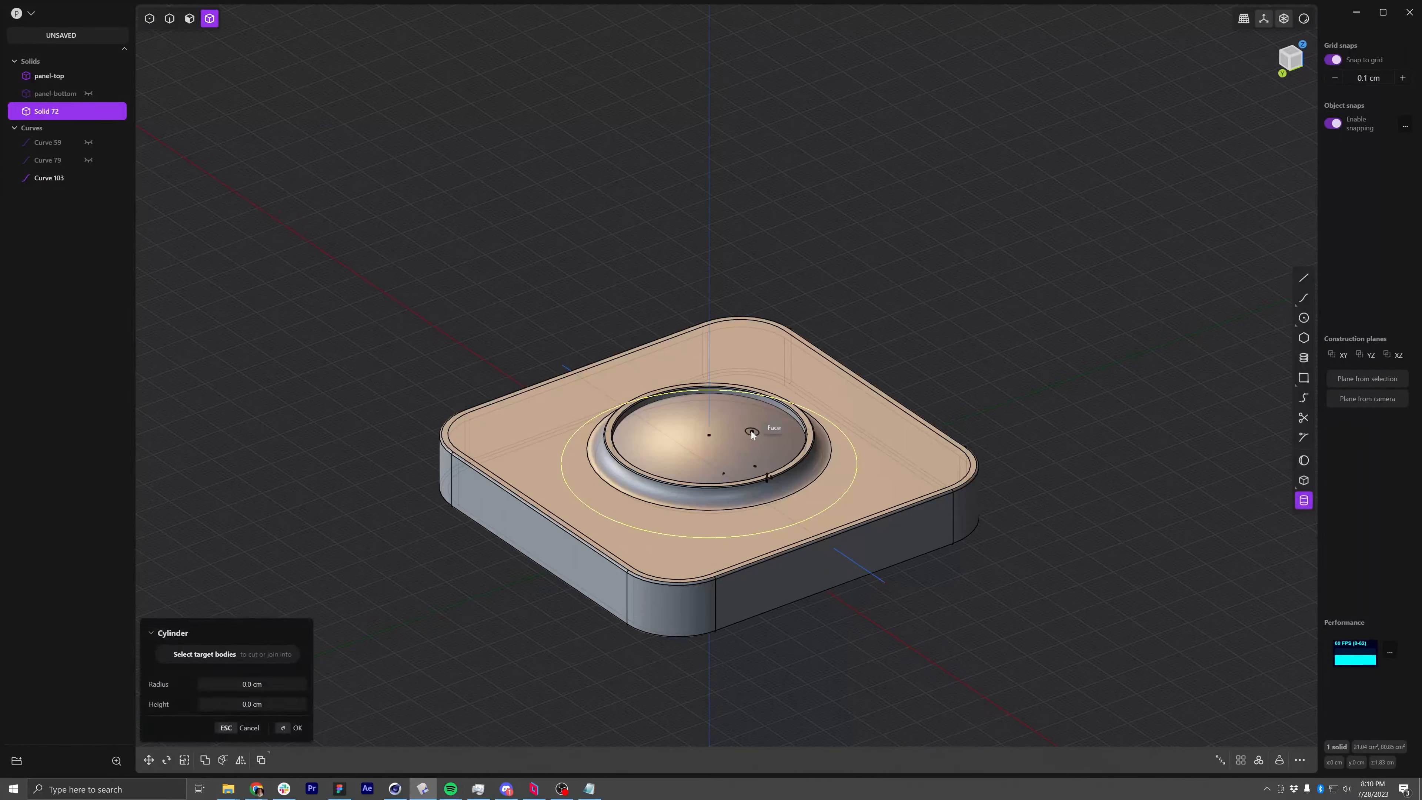
mouse_move(713, 422)
middle_down()
mouse_move(827, 398)
mouse_move(720, 418)
middle_up()
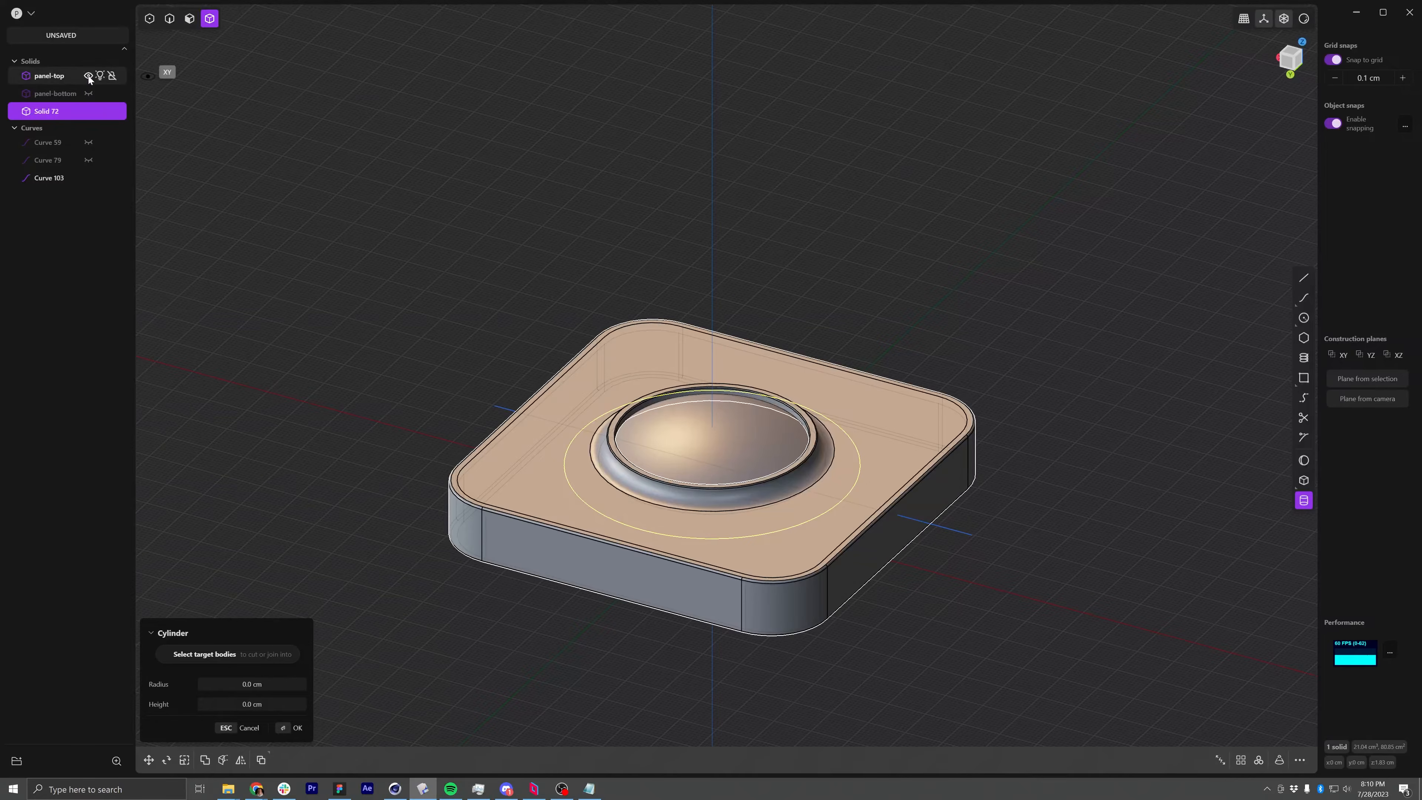
key(Escape)
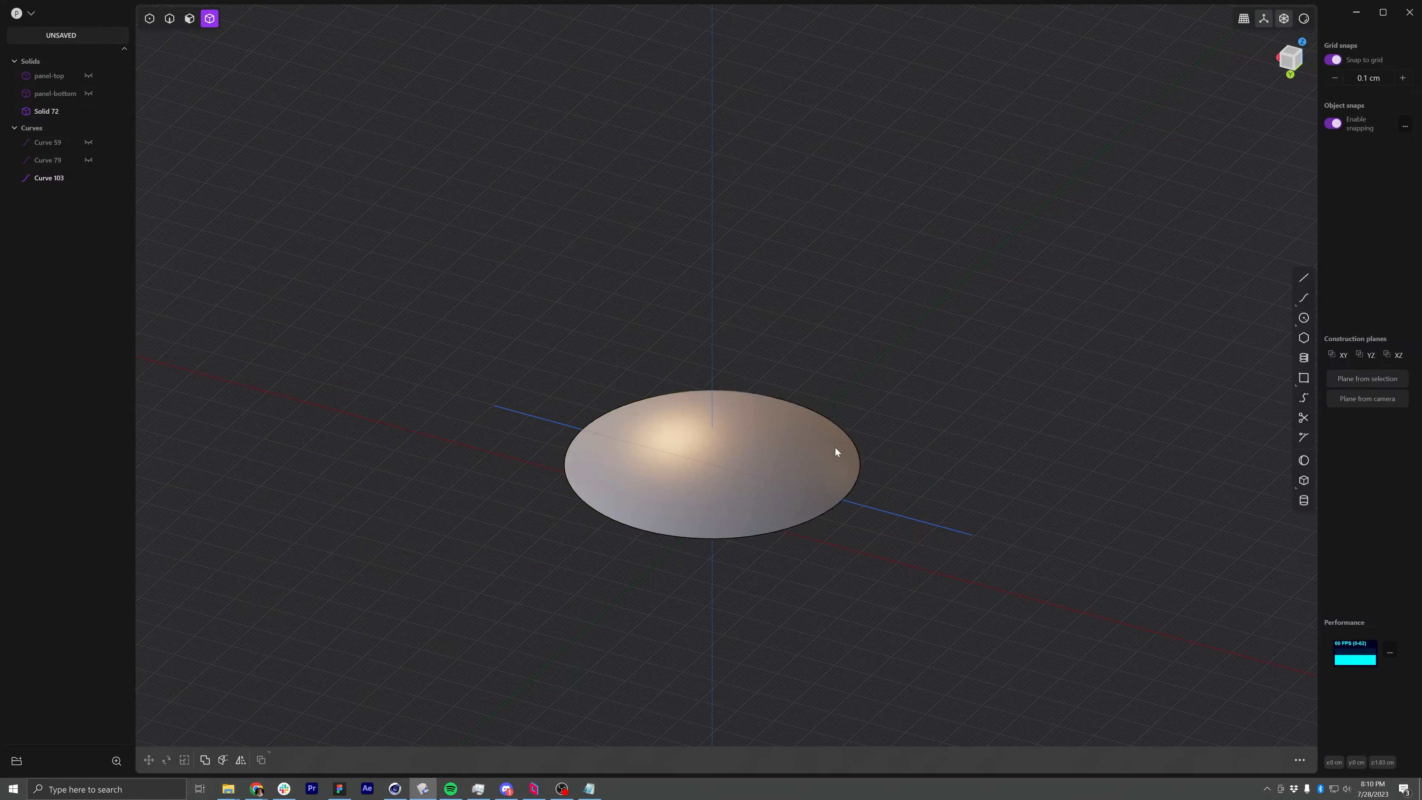
Create a cylinder of 1.1 cm radius and 3.9 cm height on the dome's base centre, as a separate body with no boolean target
click(1304, 500)
click(714, 443)
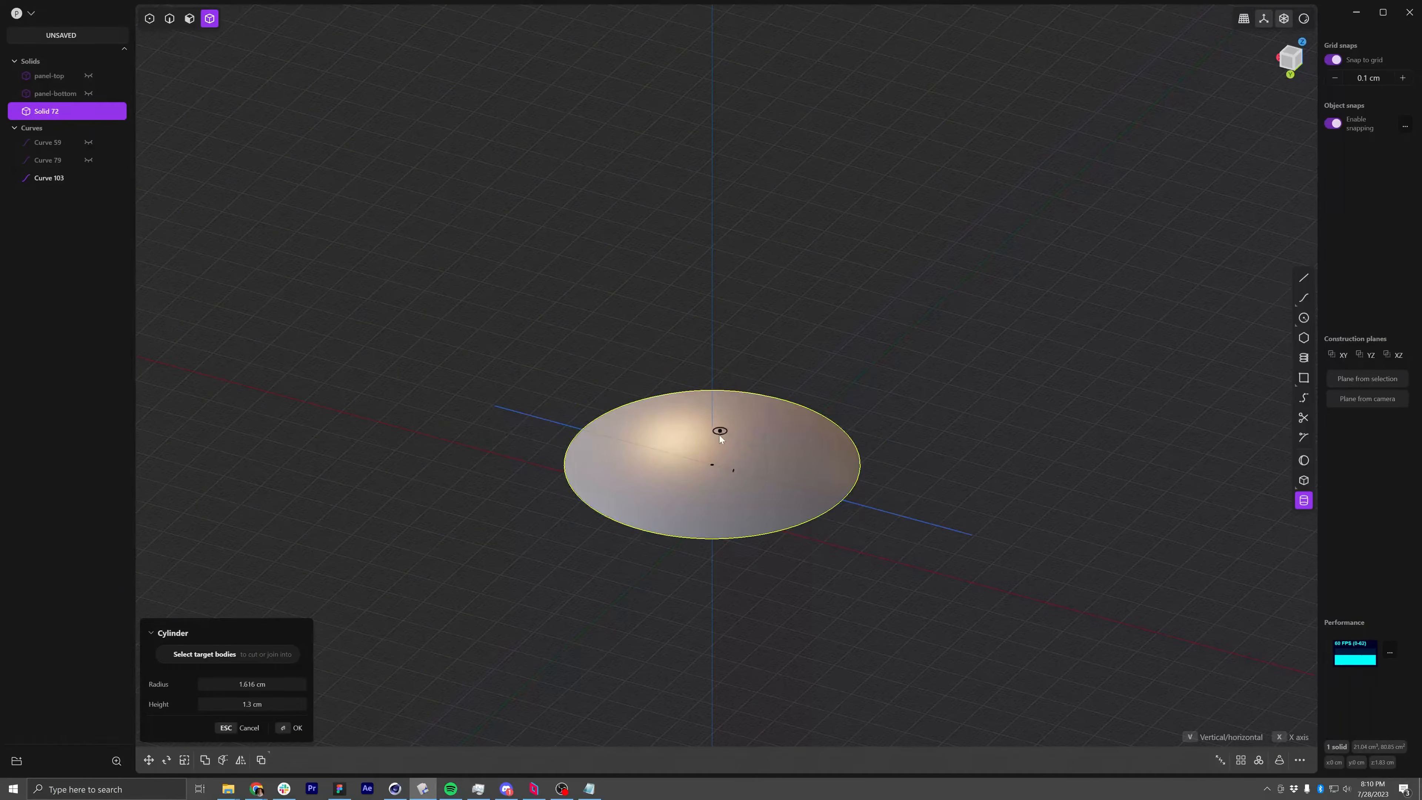
click(730, 444)
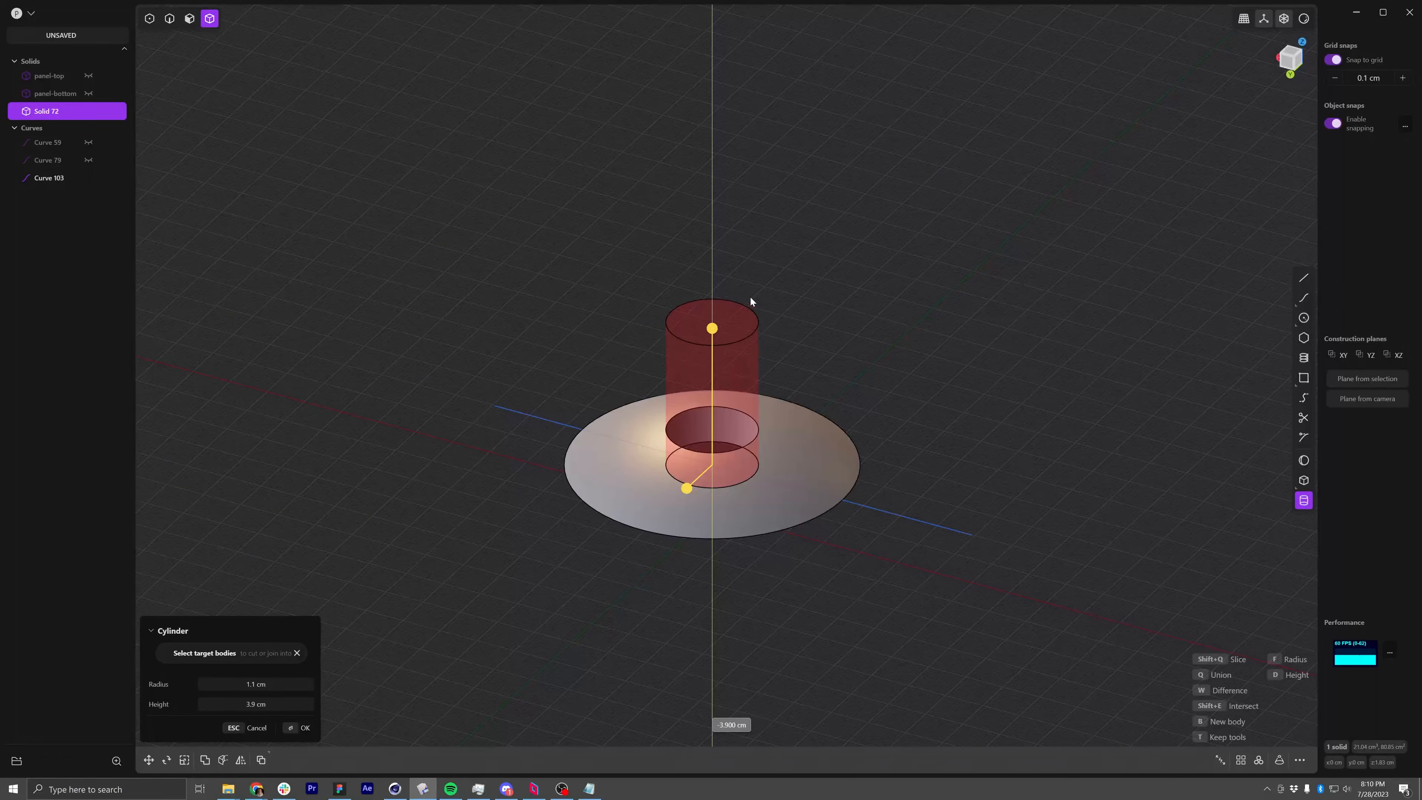
click(749, 302)
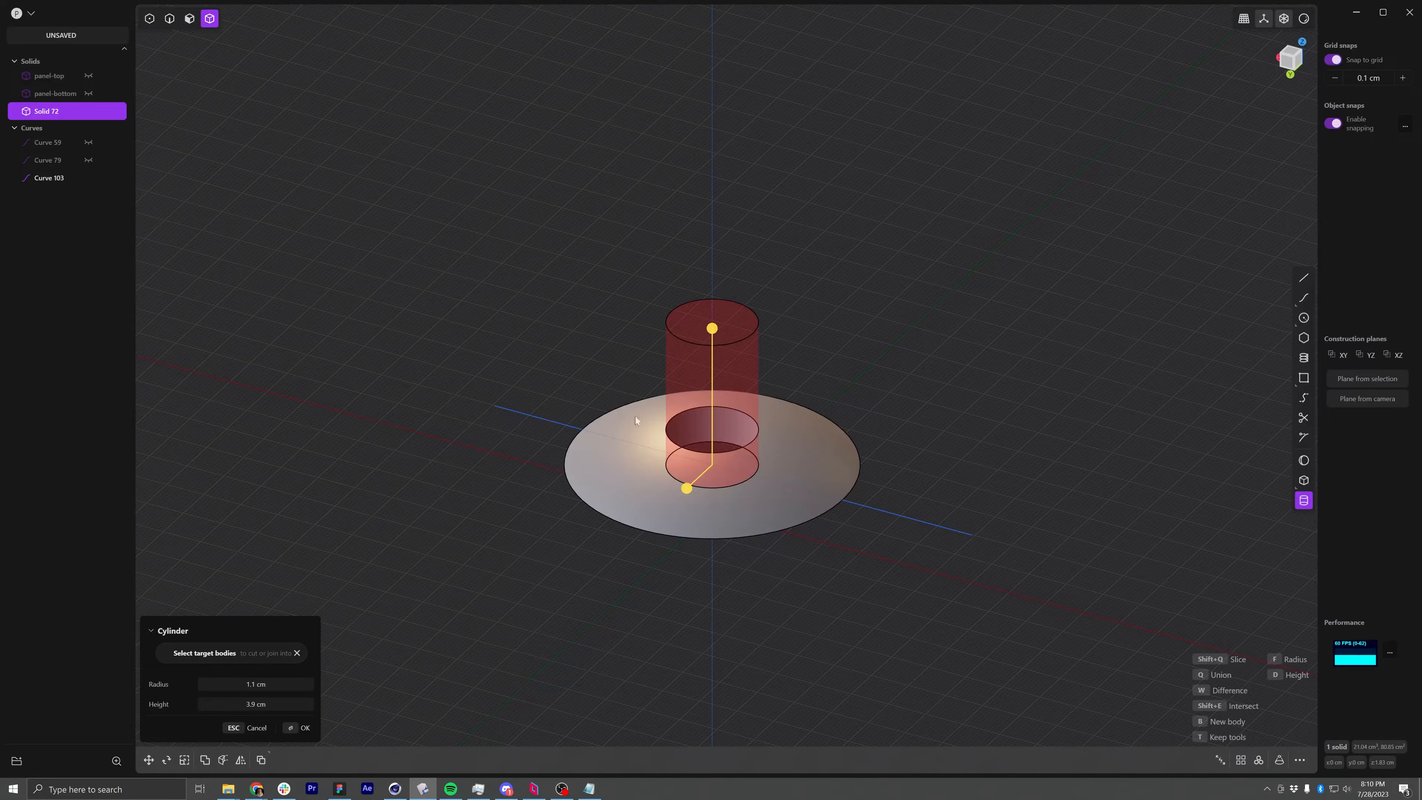
click(297, 654)
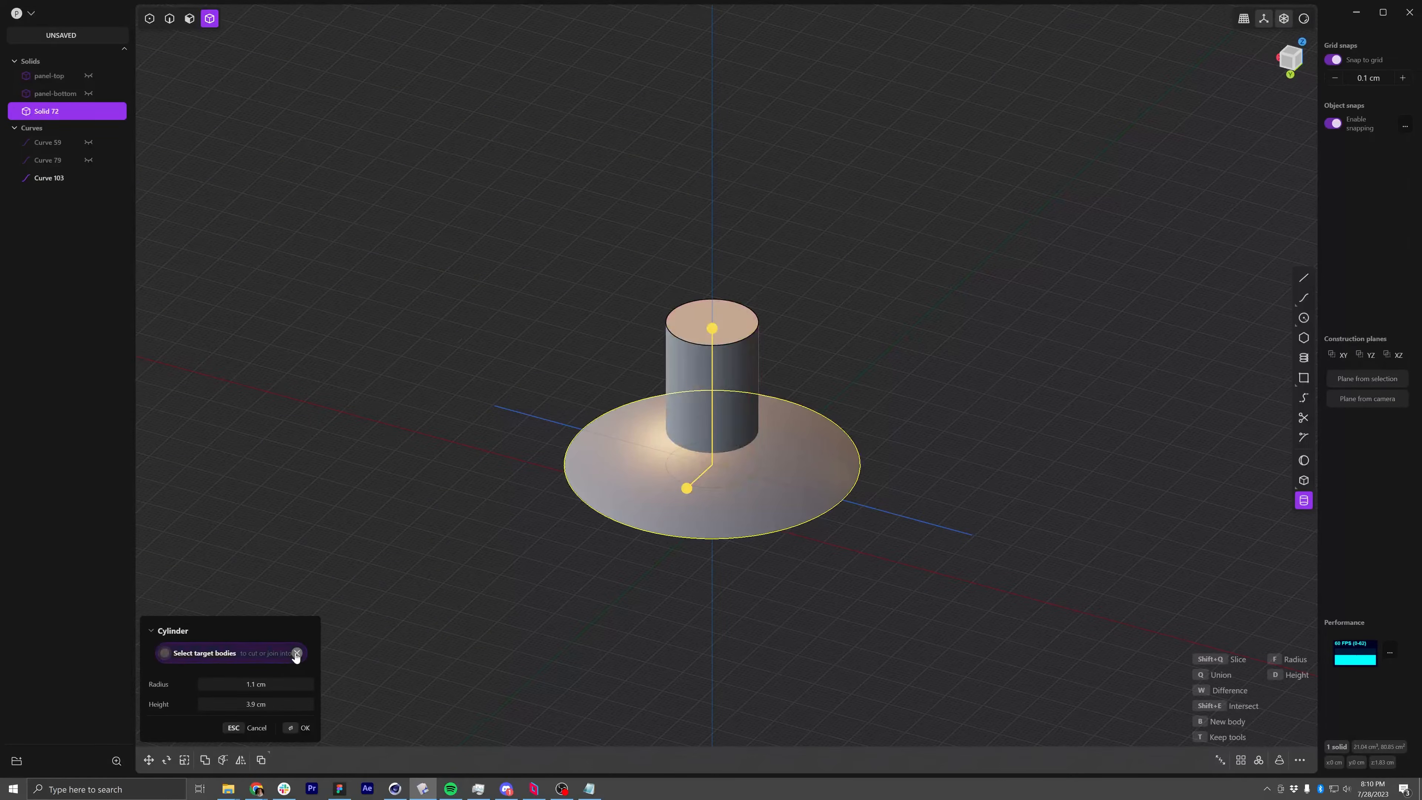
click(304, 728)
Show panel-top and panel-bottom again and move the cylinder 1.4 cm down along the Z axis through the dome
key(g)
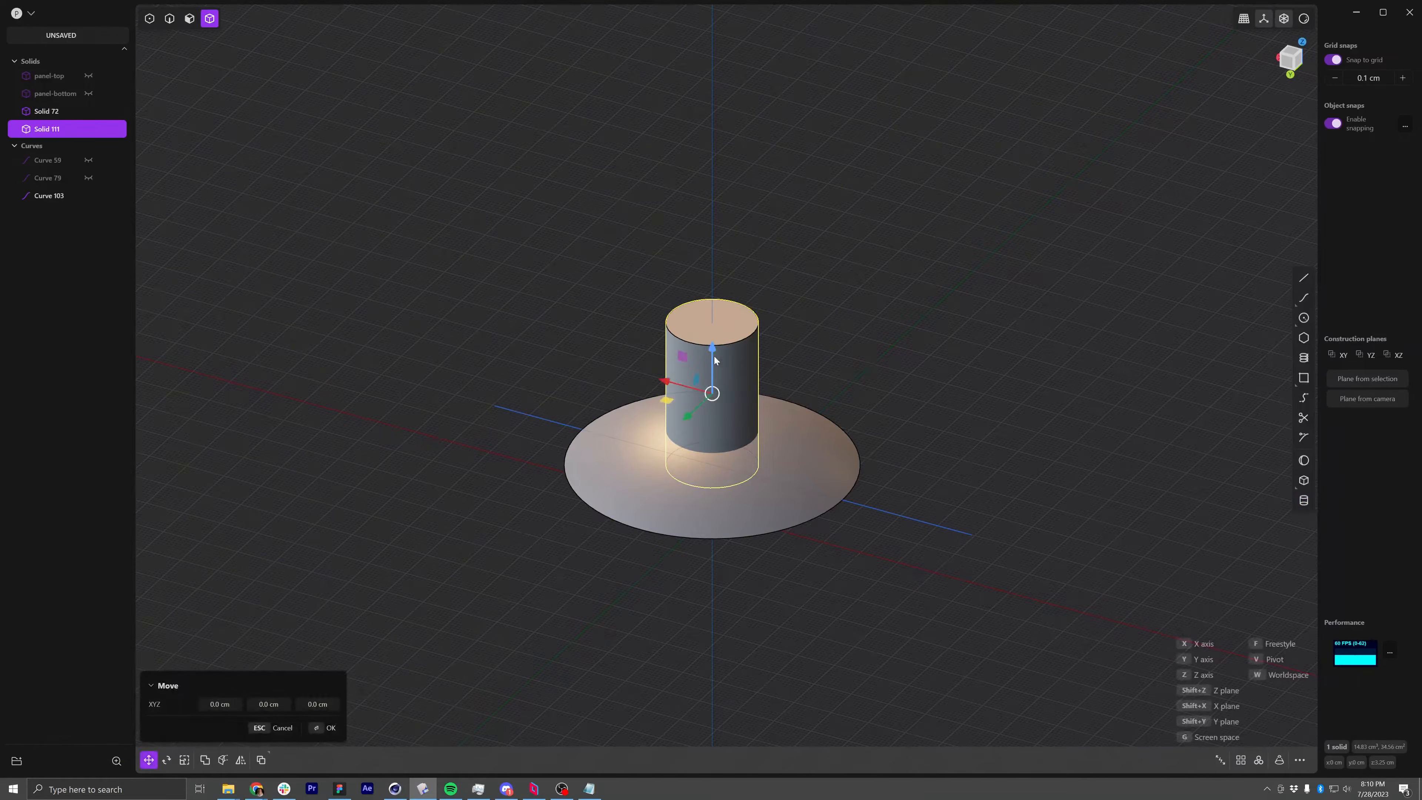
drag(716, 360, 715, 341)
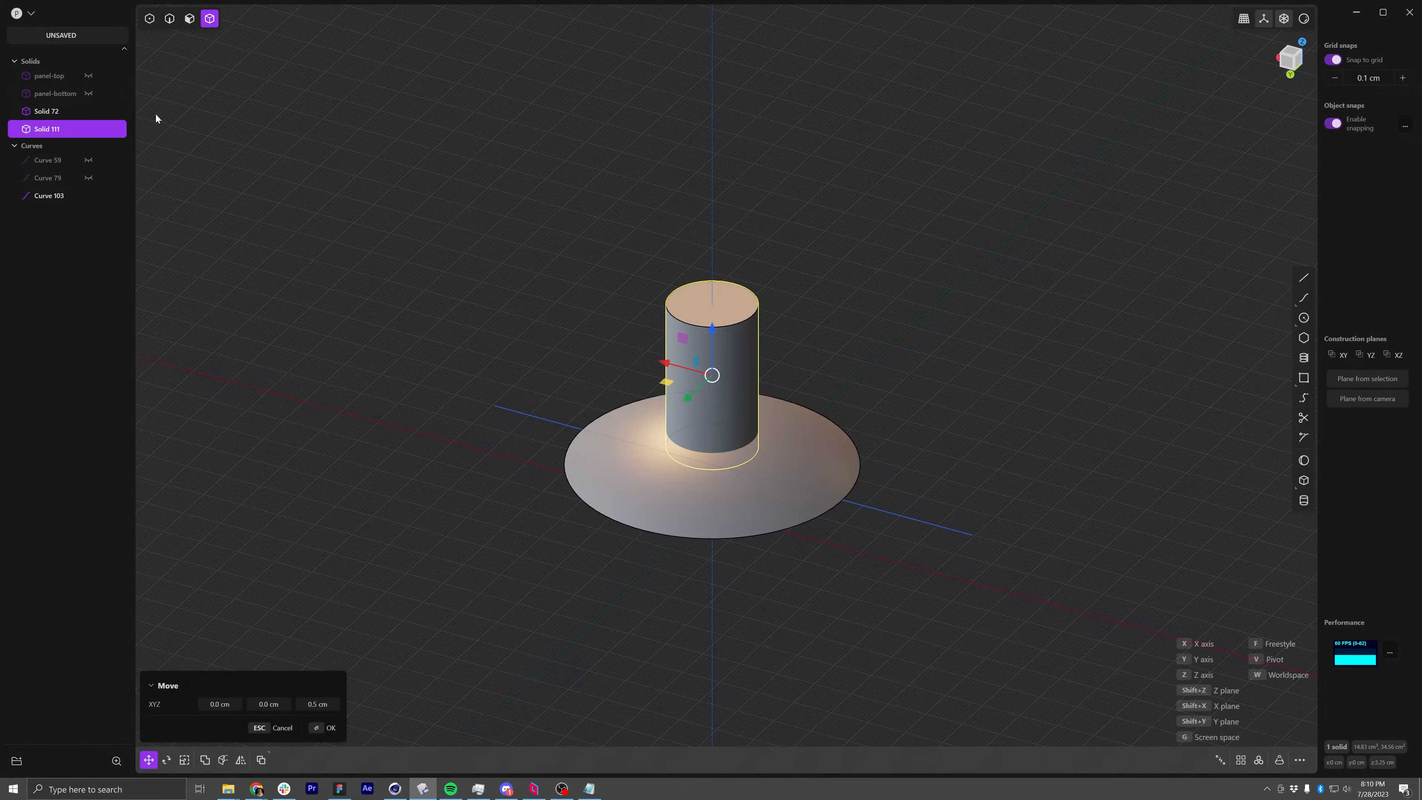
click(90, 76)
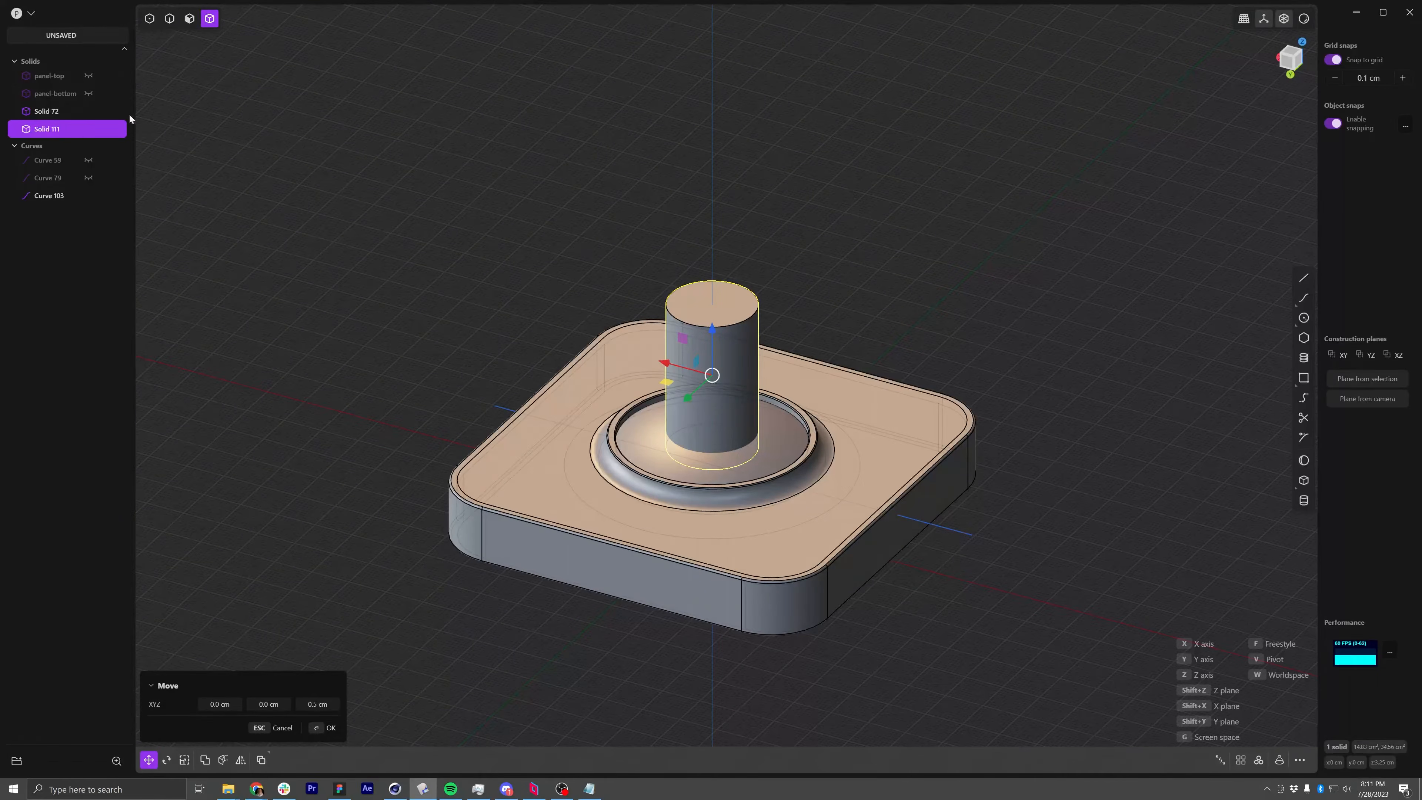
middle_drag(651, 538, 712, 413)
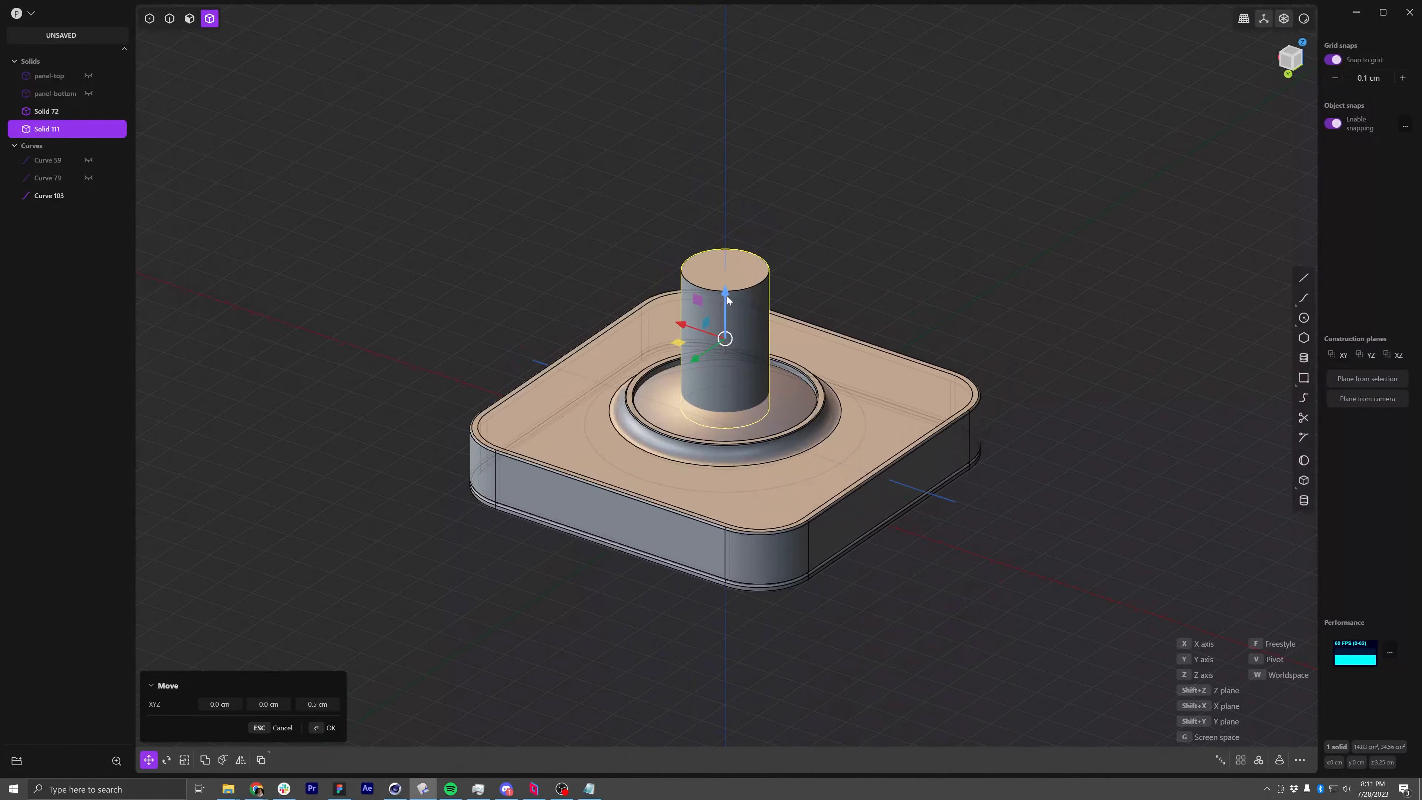
drag(726, 328, 709, 371)
middle_drag(687, 395, 743, 377)
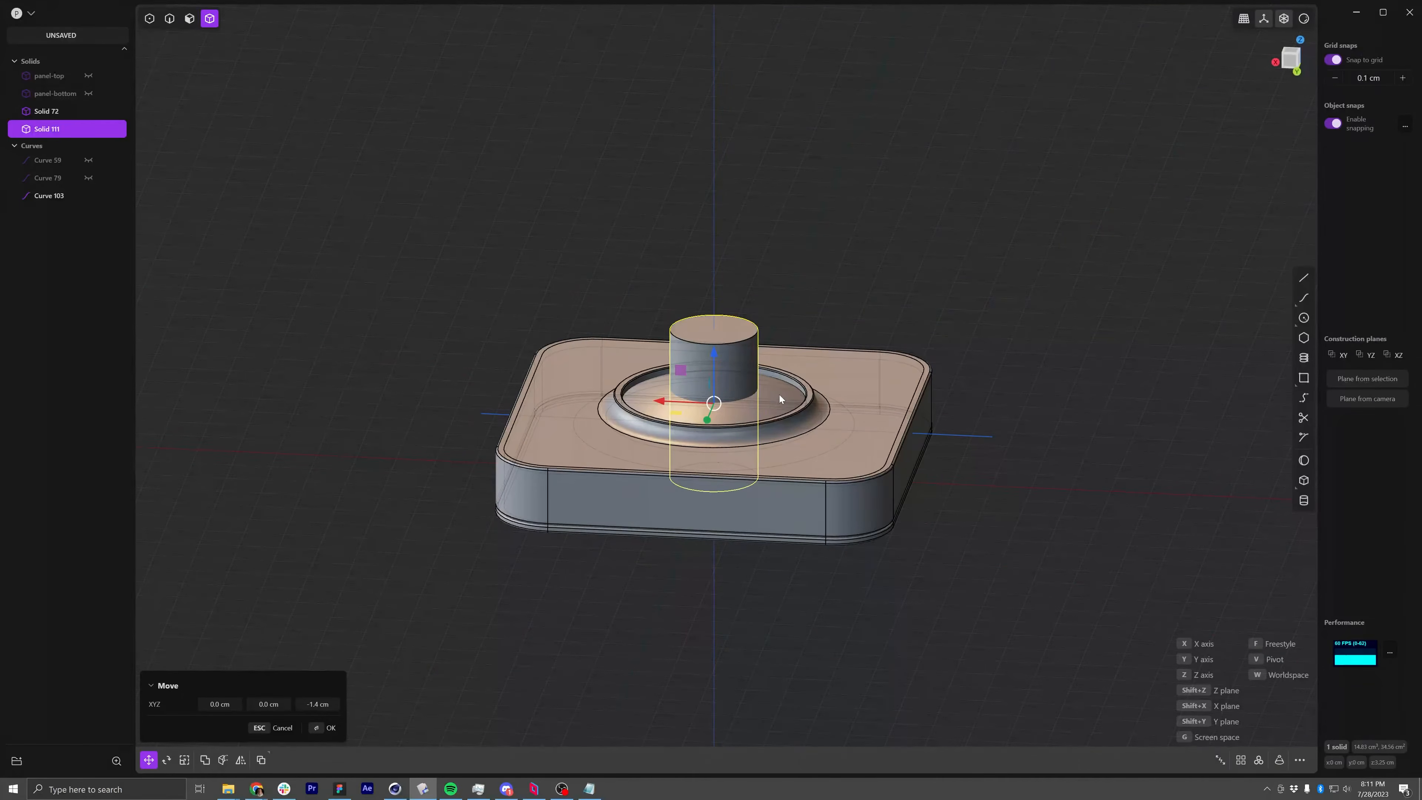
middle_drag(802, 437, 787, 416)
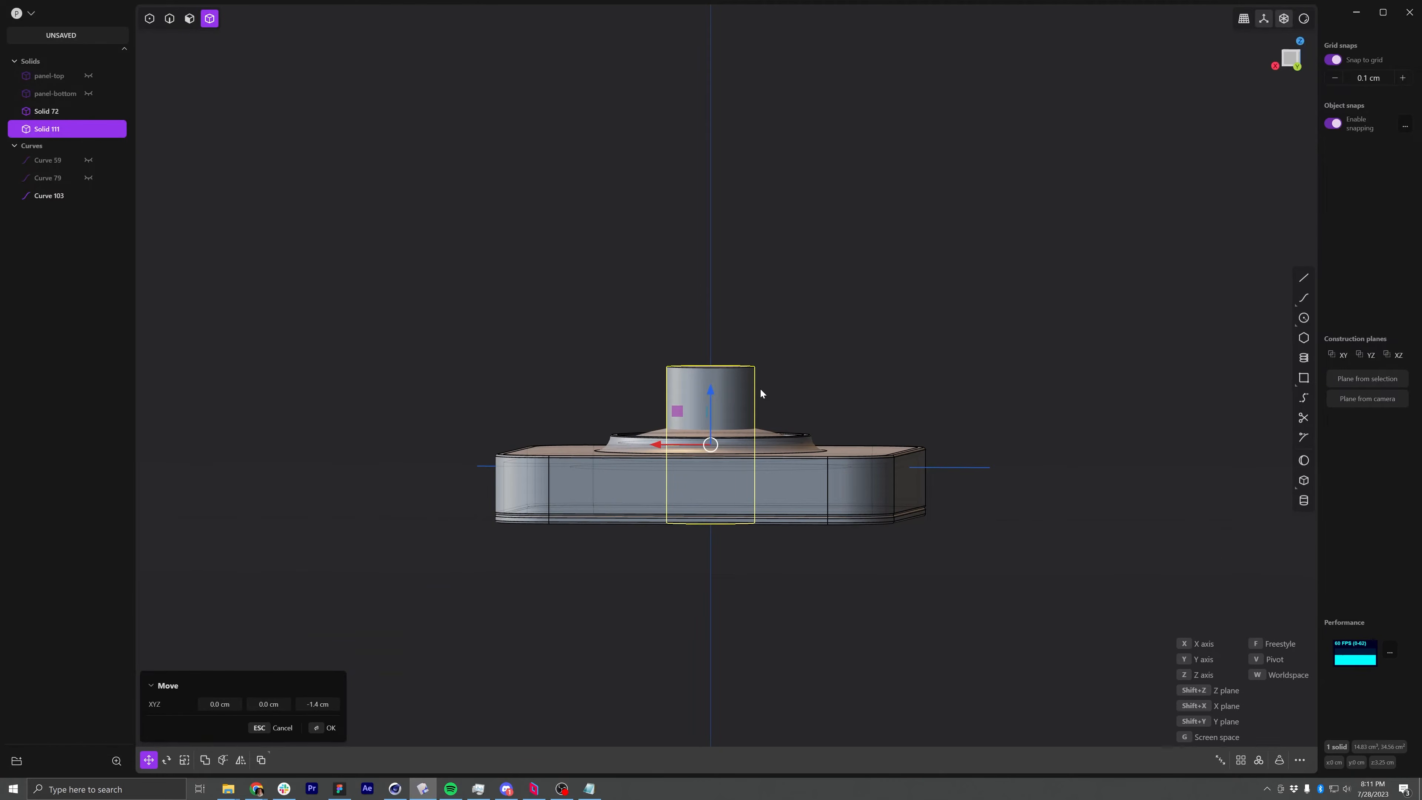
middle_drag(762, 286, 615, 524)
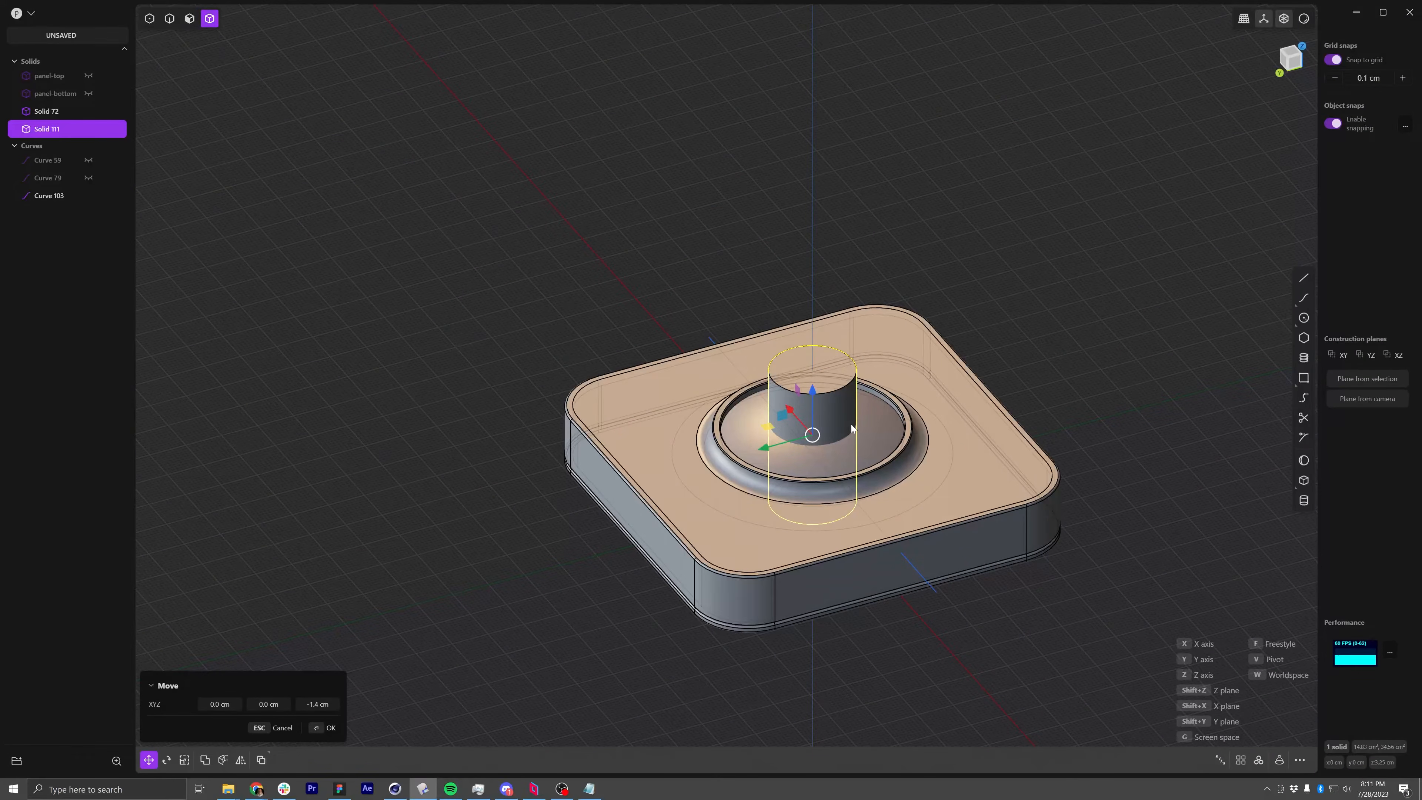
middle_drag(826, 463, 817, 439)
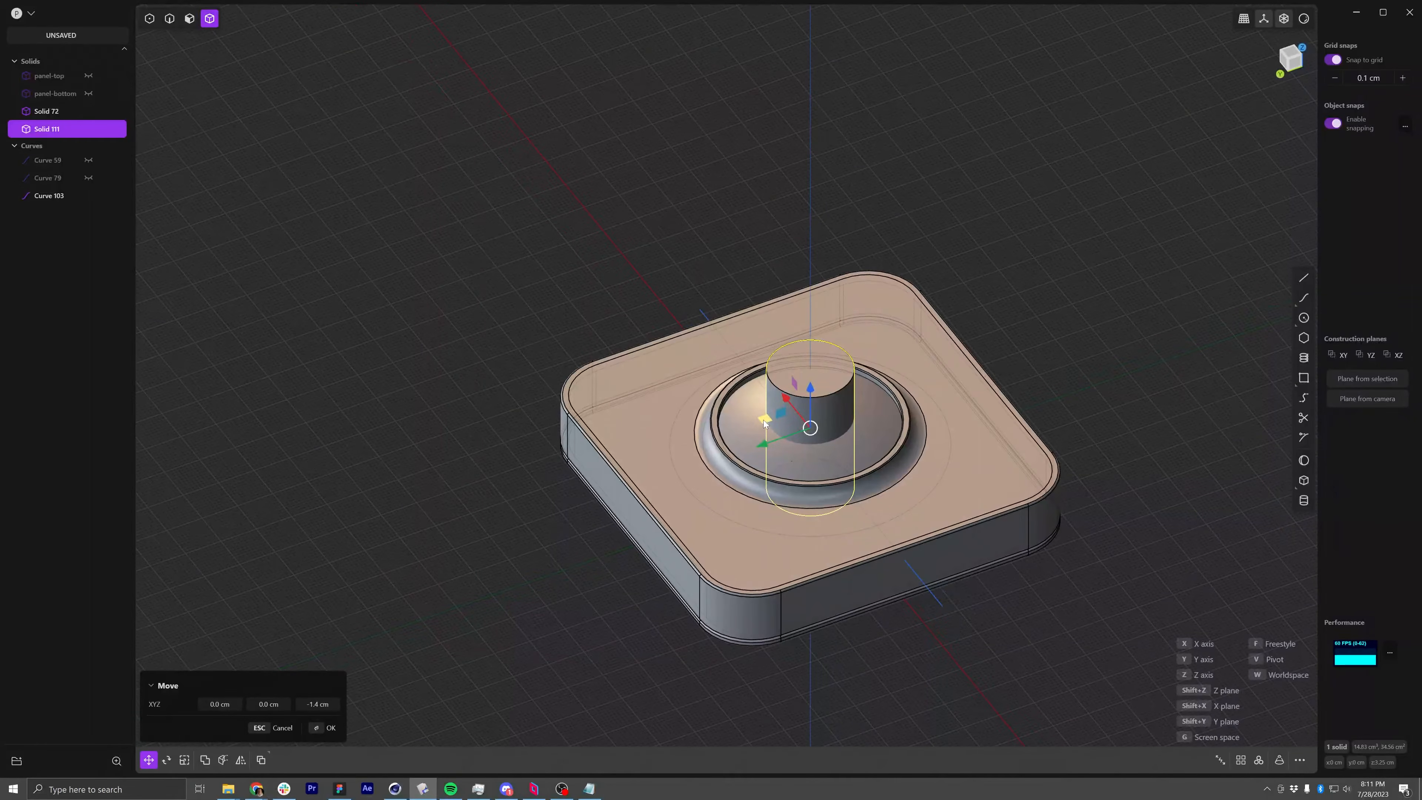
key(Return)
Scale the cylinder down to be narrower and shorter, and raise it along the Z axis at the dome's centre
key(s)
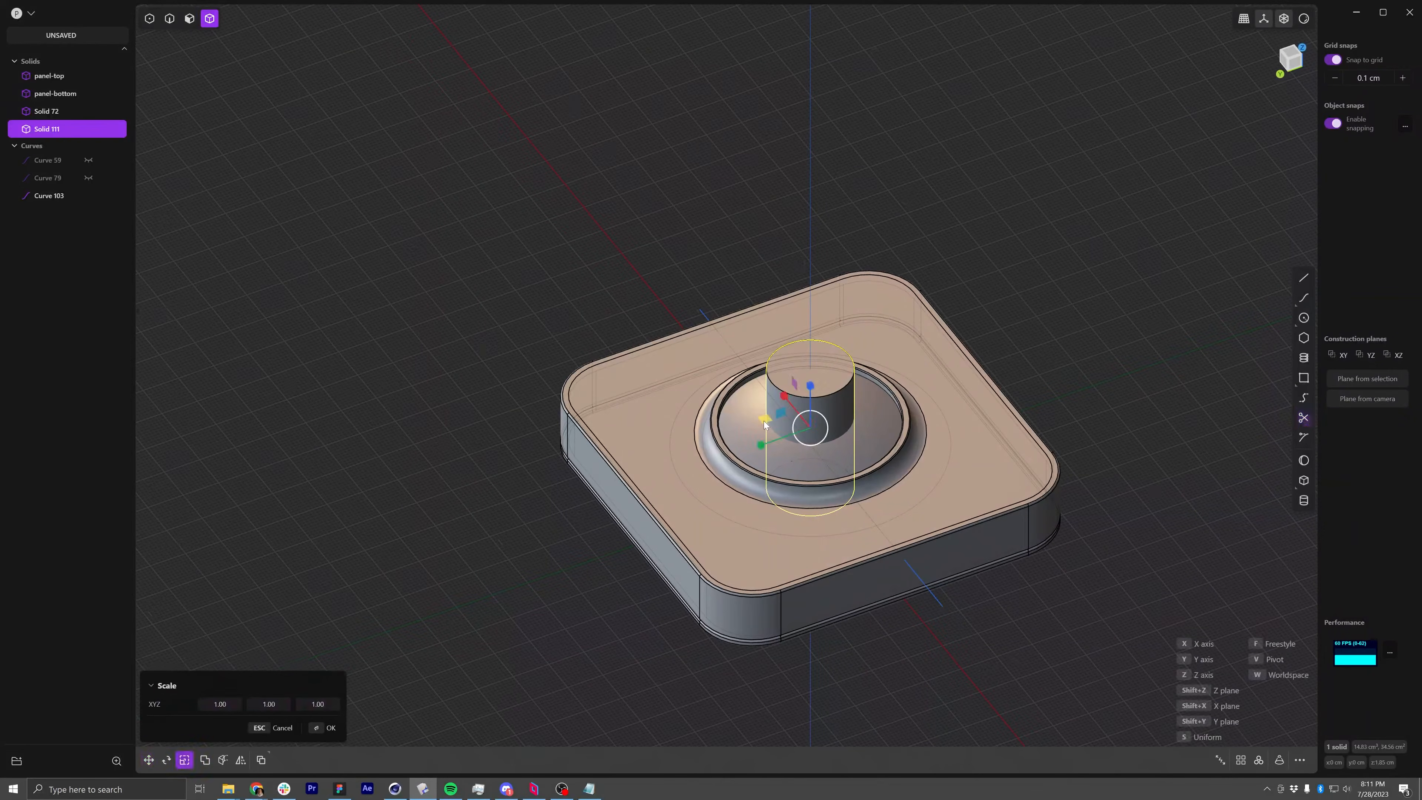
drag(772, 424, 816, 367)
key(Return)
key(g)
middle_drag(817, 367, 846, 396)
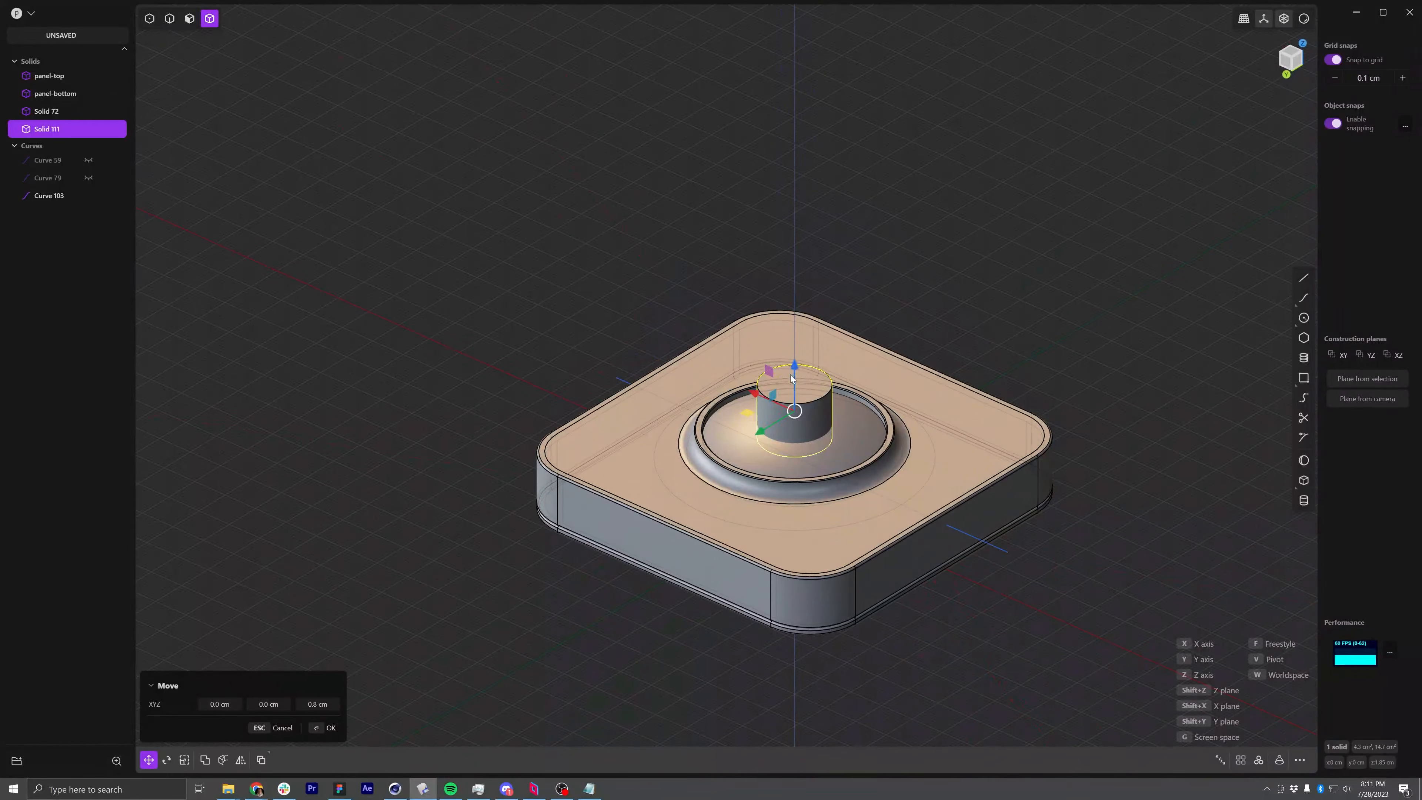
Duplicate the central cylinder 1.3 cm up the Z axis and scale the copy about 2.07 times in X and Y and 0.4 in Z
key(shift+d)
drag(800, 374, 804, 332)
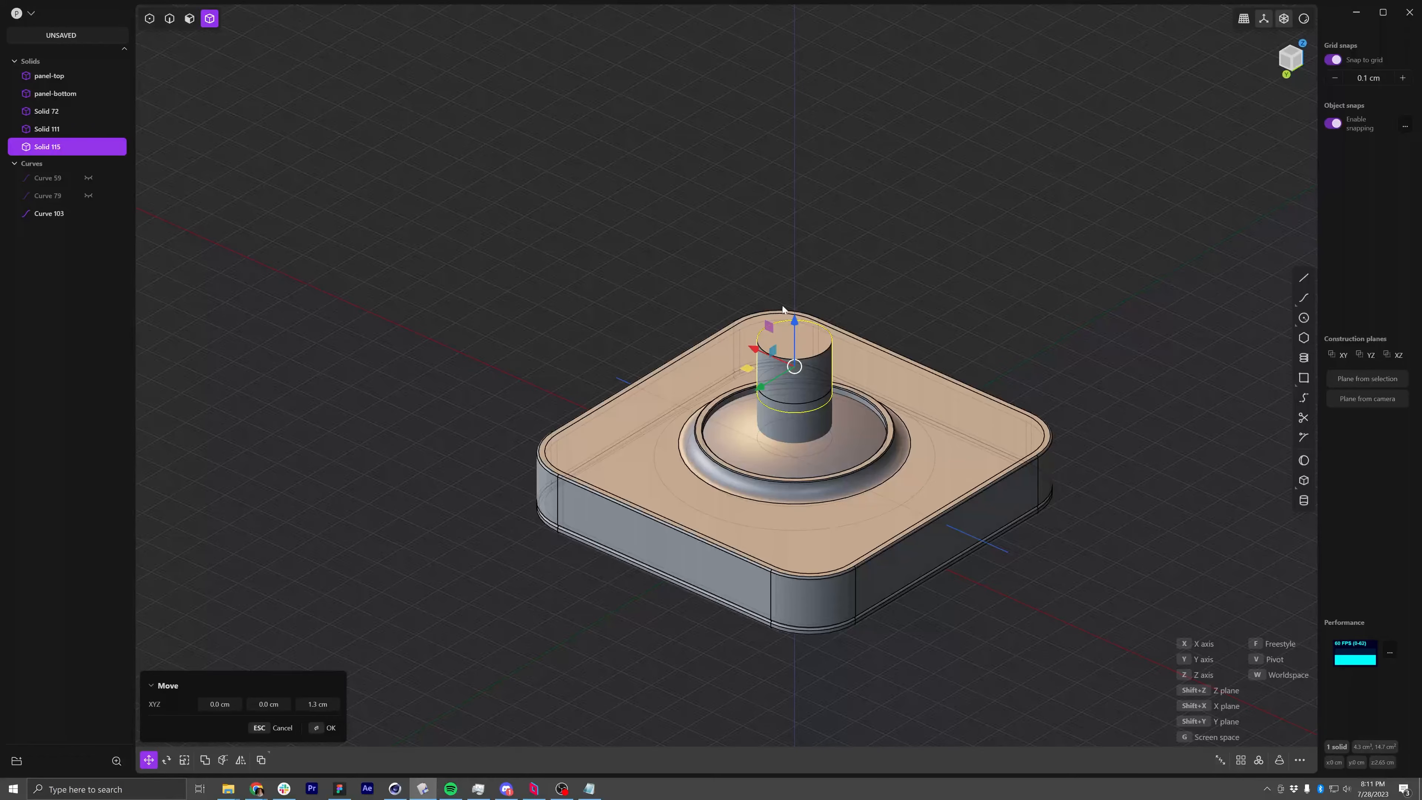
key(s)
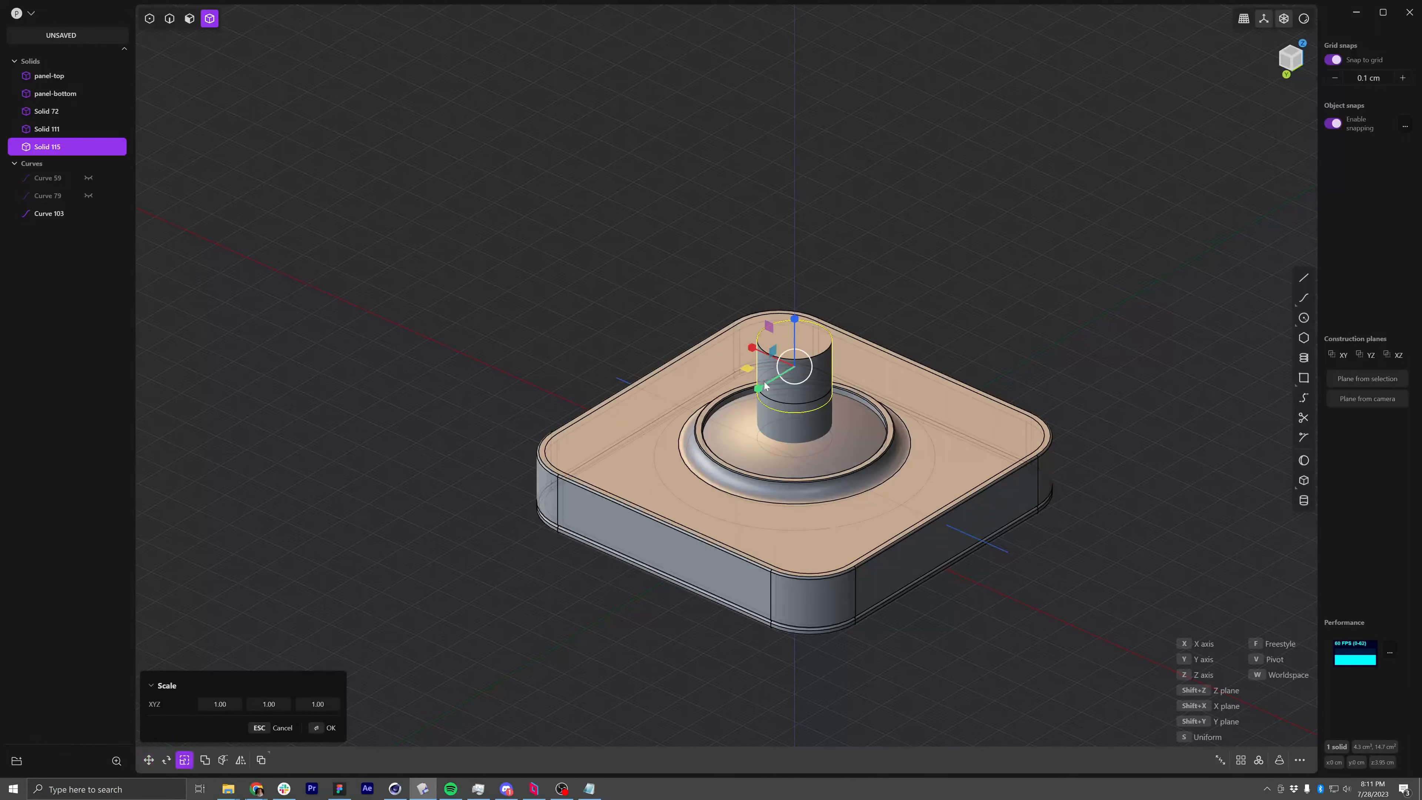
drag(747, 368, 705, 386)
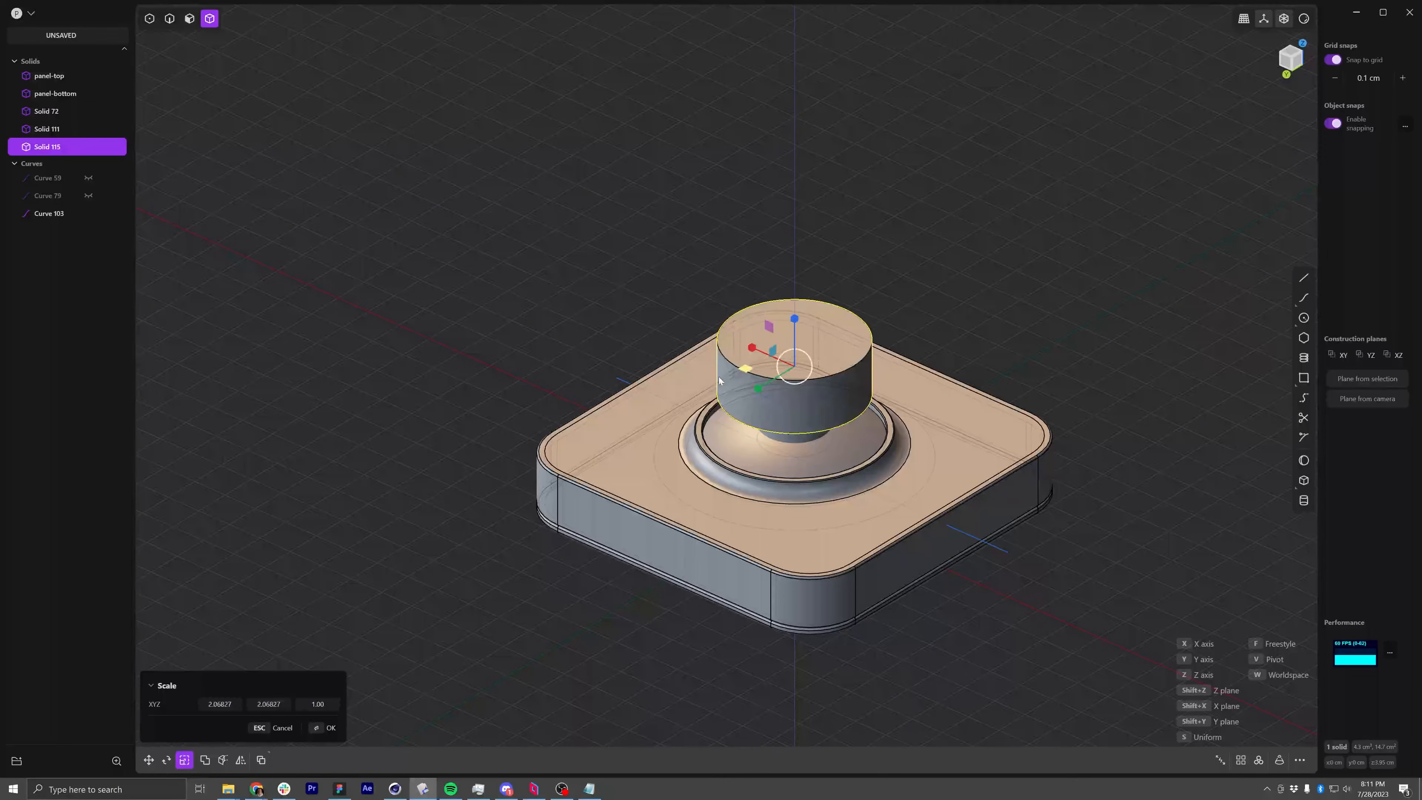
drag(795, 320, 794, 337)
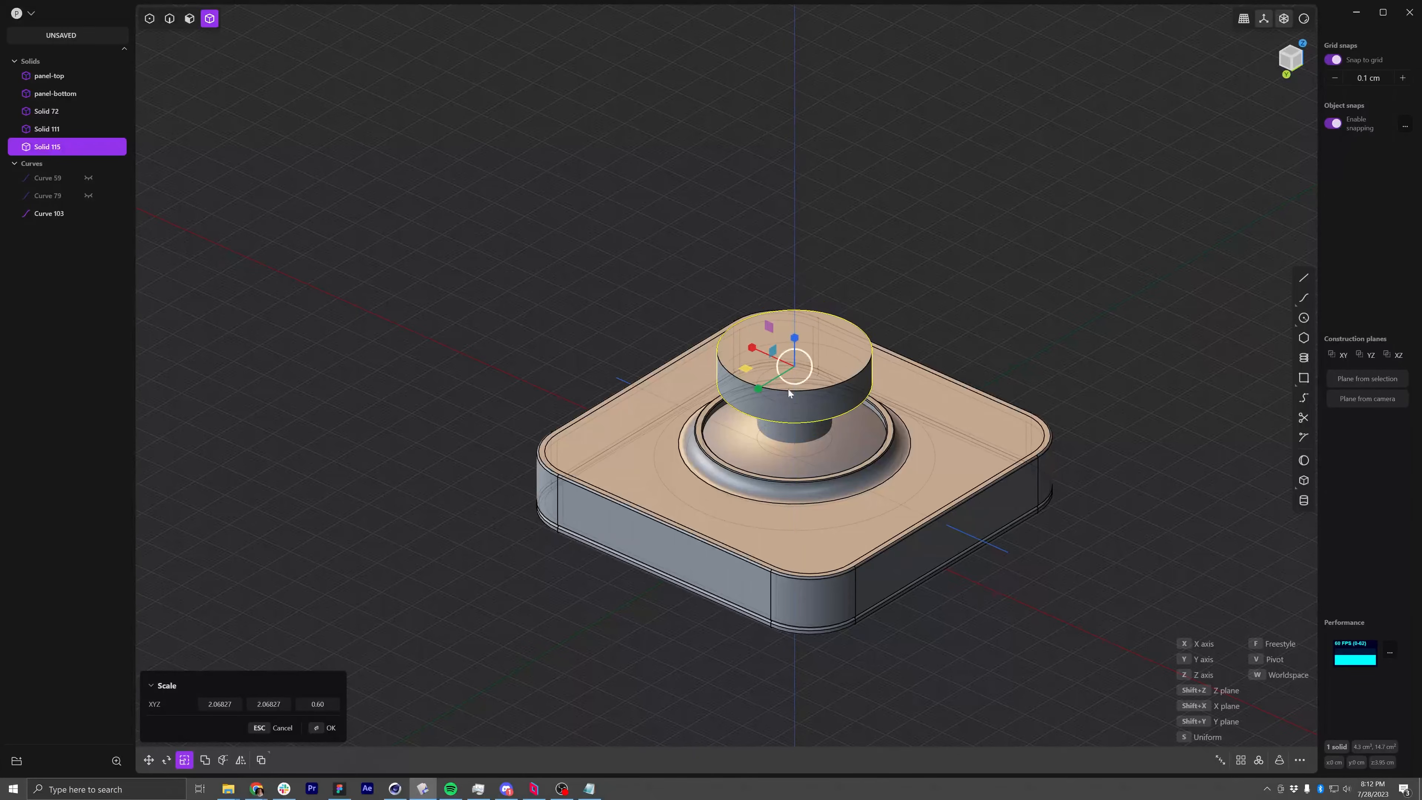
middle_drag(791, 381, 791, 311)
drag(793, 363, 793, 382)
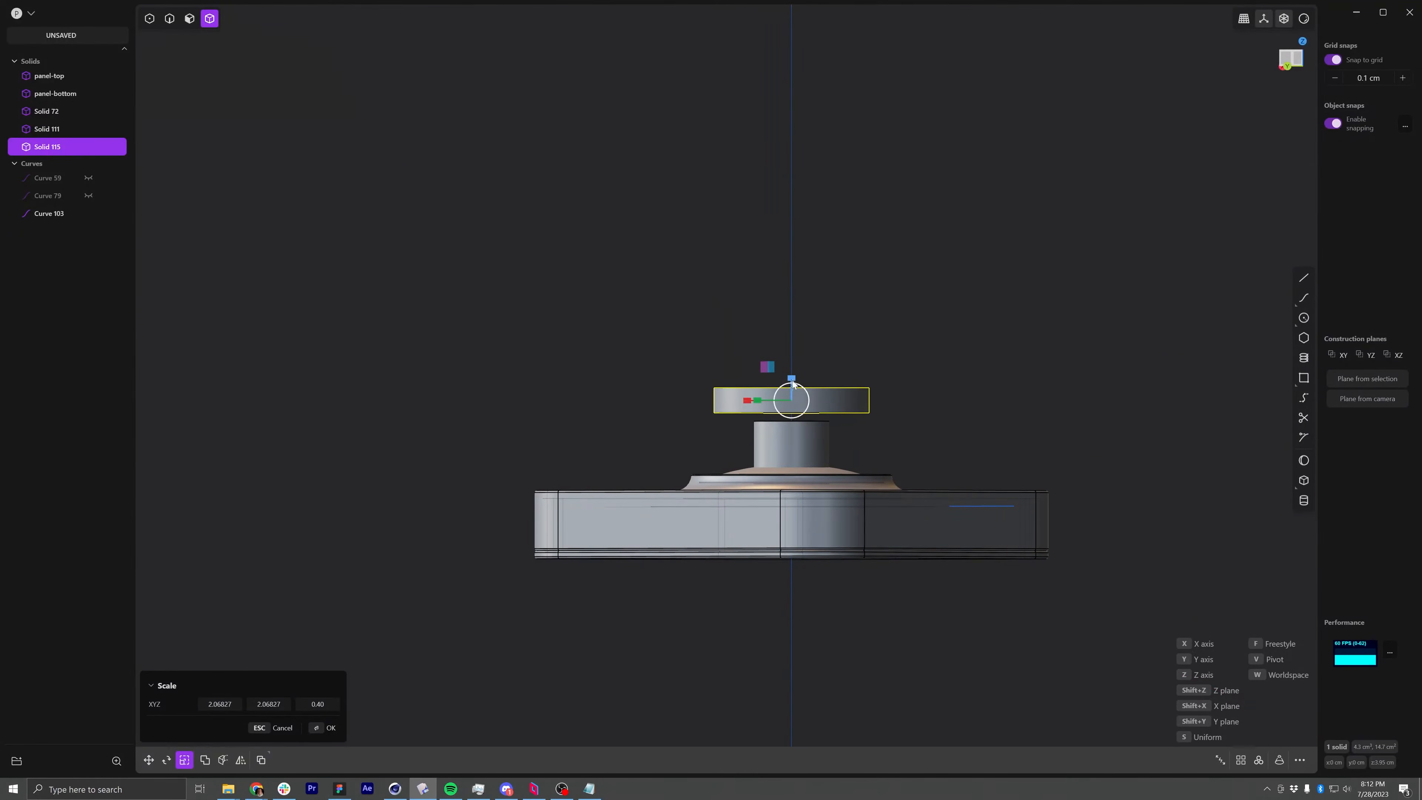
middle_drag(784, 381, 818, 377)
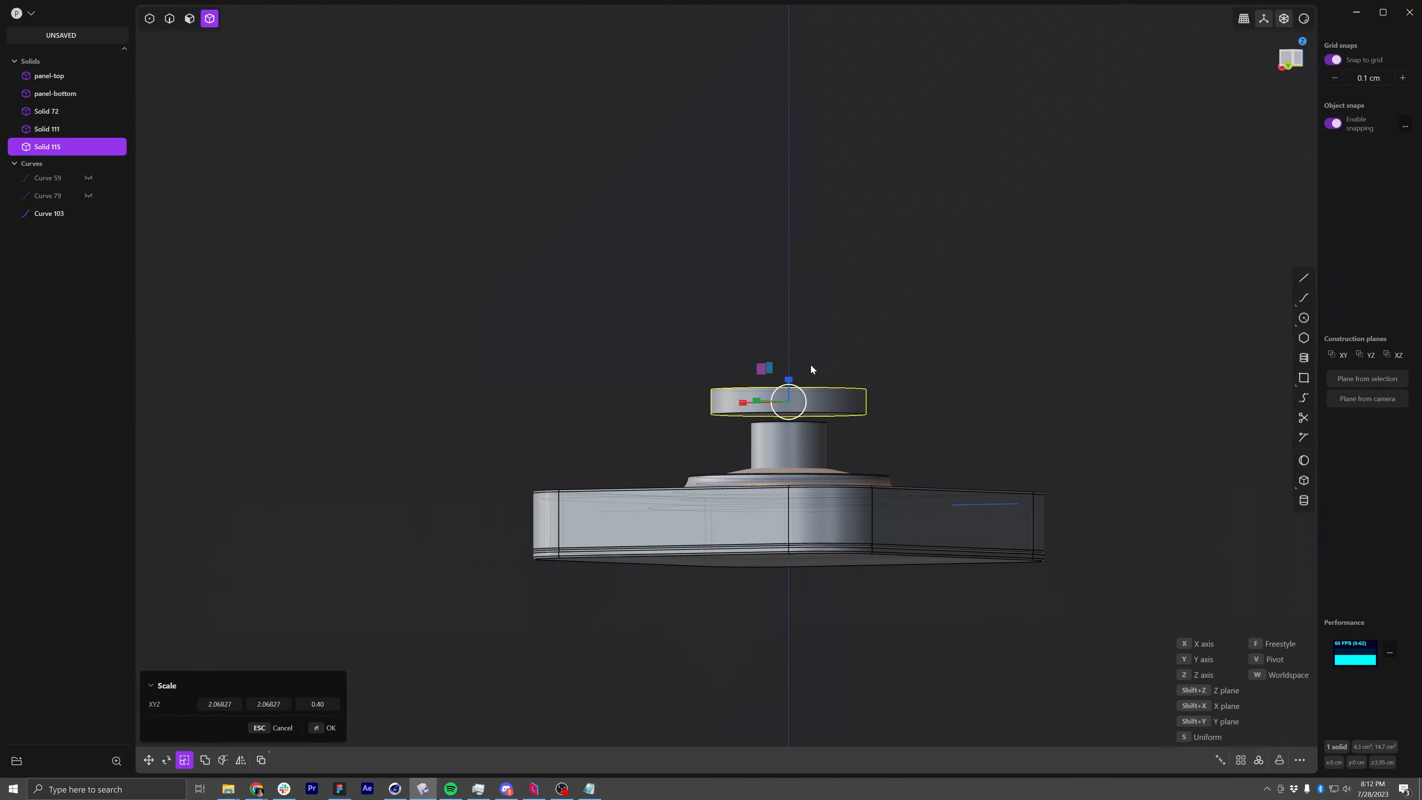
Lower the wide disc along the Z axis onto the narrow stem and scale its thickness 1.2 times
key(g)
drag(790, 355, 791, 363)
middle_drag(791, 363, 854, 363)
key(s)
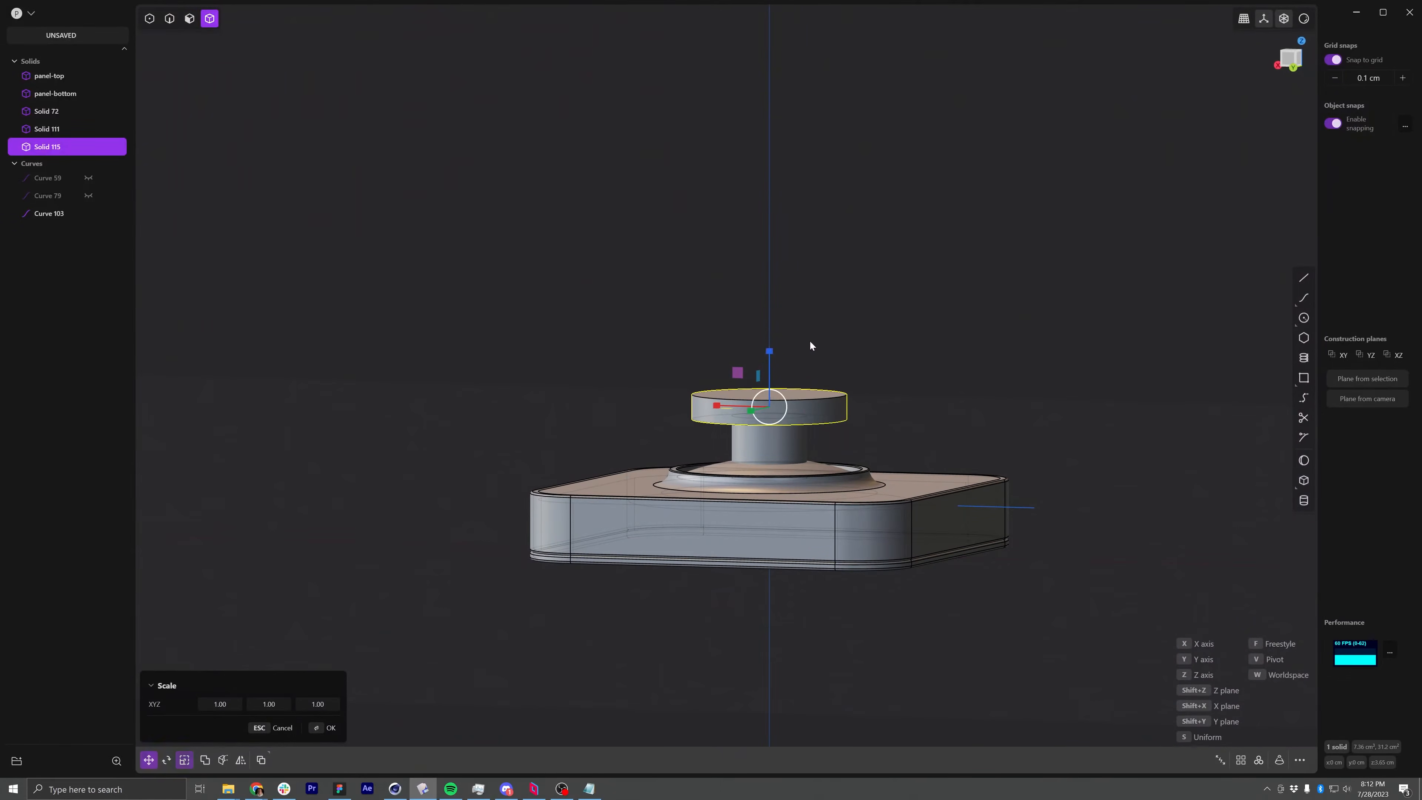
click(770, 351)
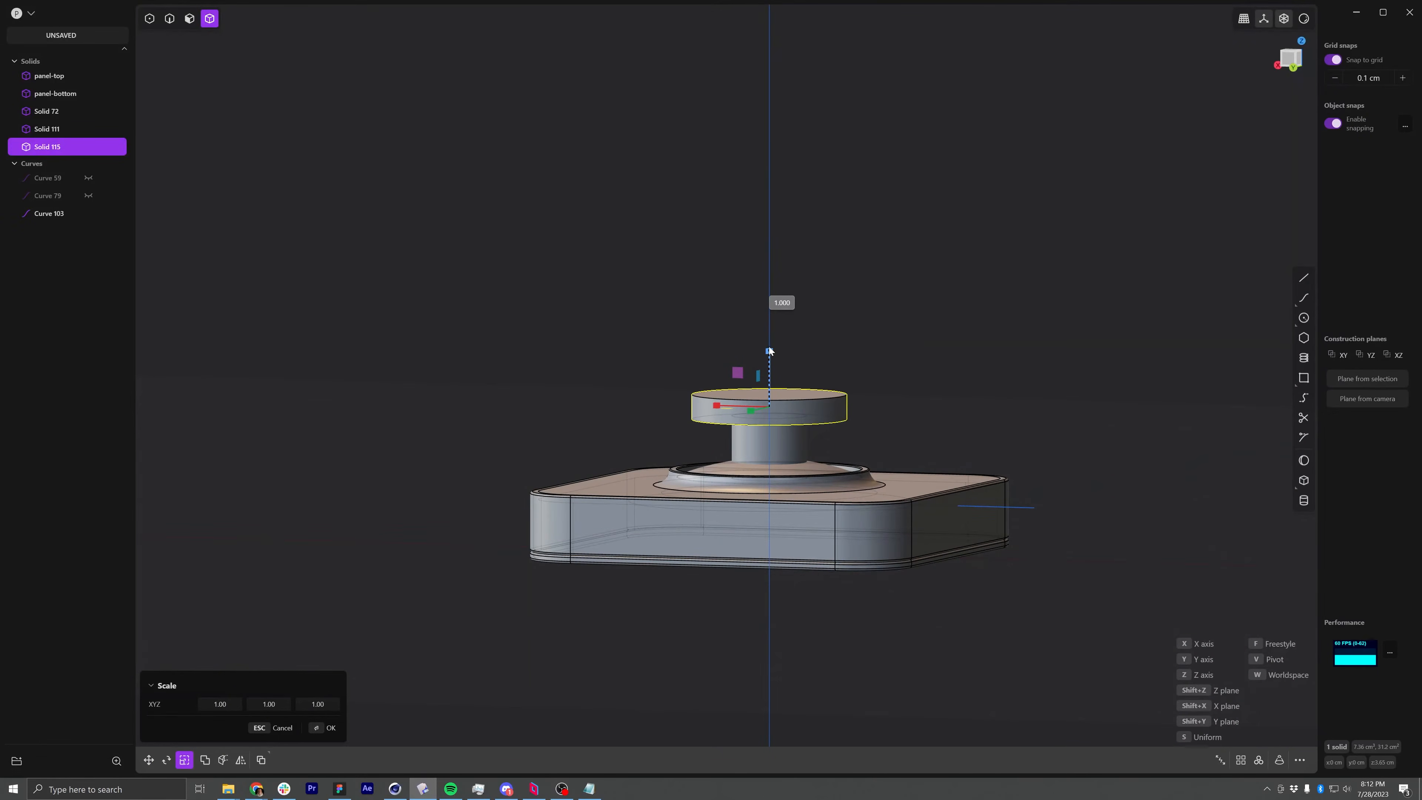
drag(770, 351, 770, 340)
middle_drag(770, 343, 800, 424)
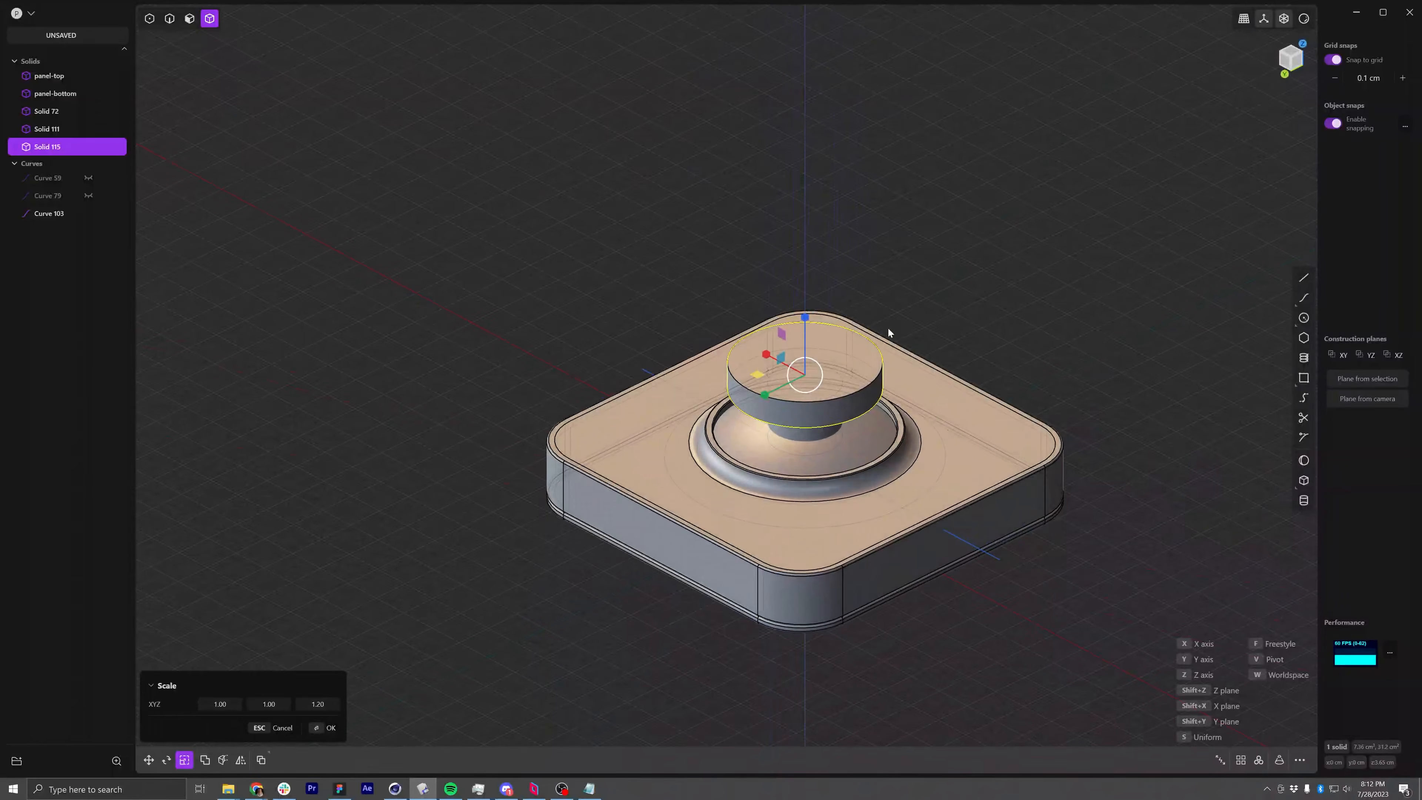
key(Return)
Unite the wide disc and the narrow stem into one body with a Boolean
middle_drag(888, 333, 805, 437)
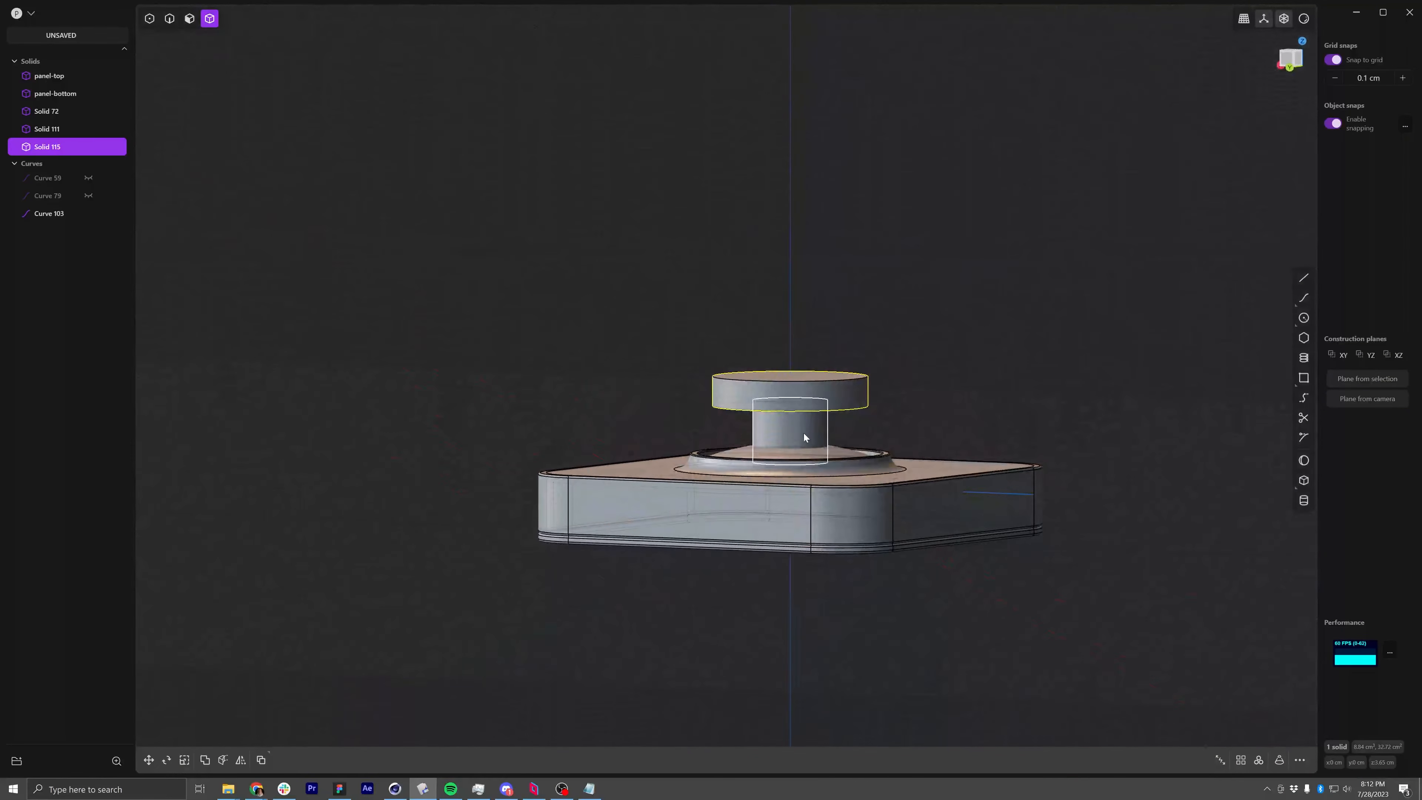
click(805, 437)
key(q)
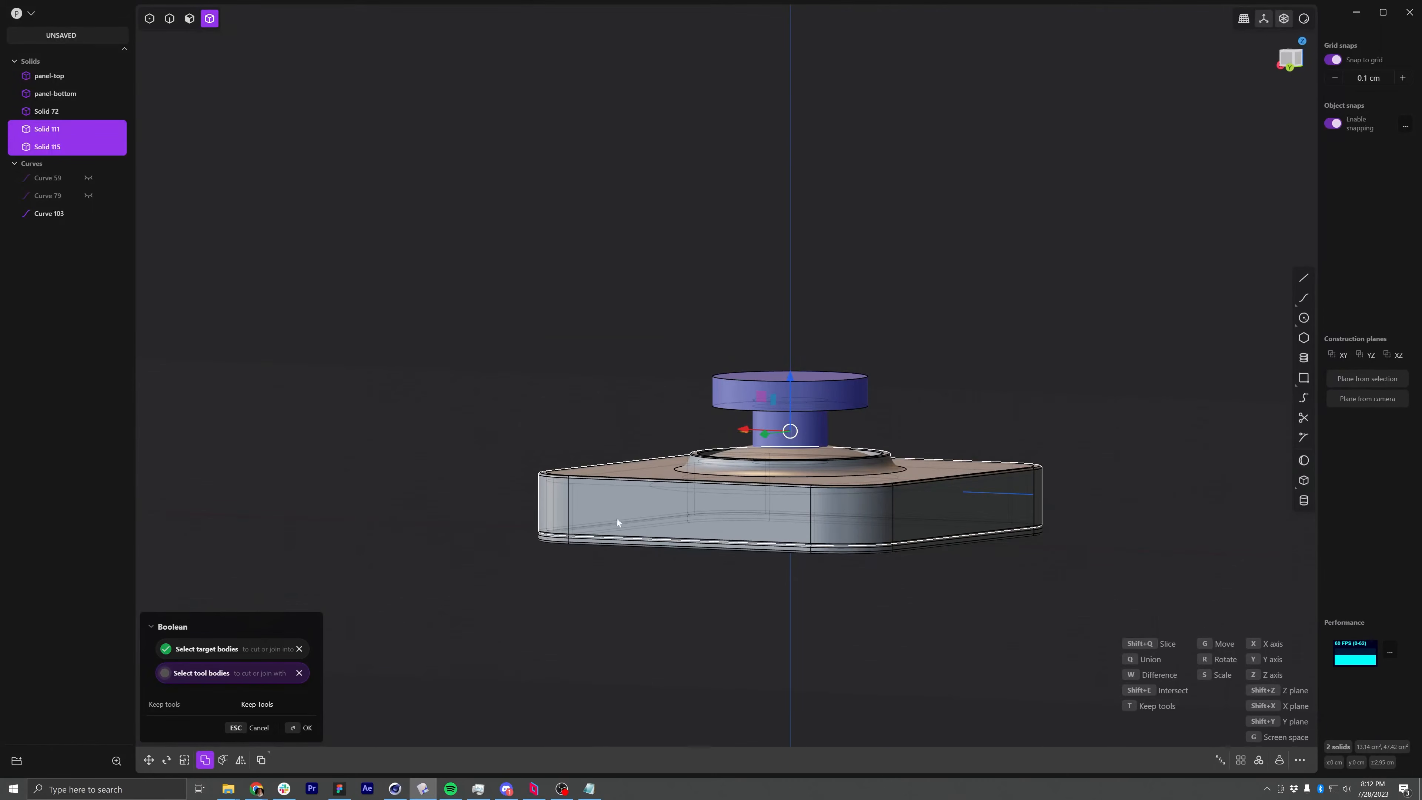
click(299, 728)
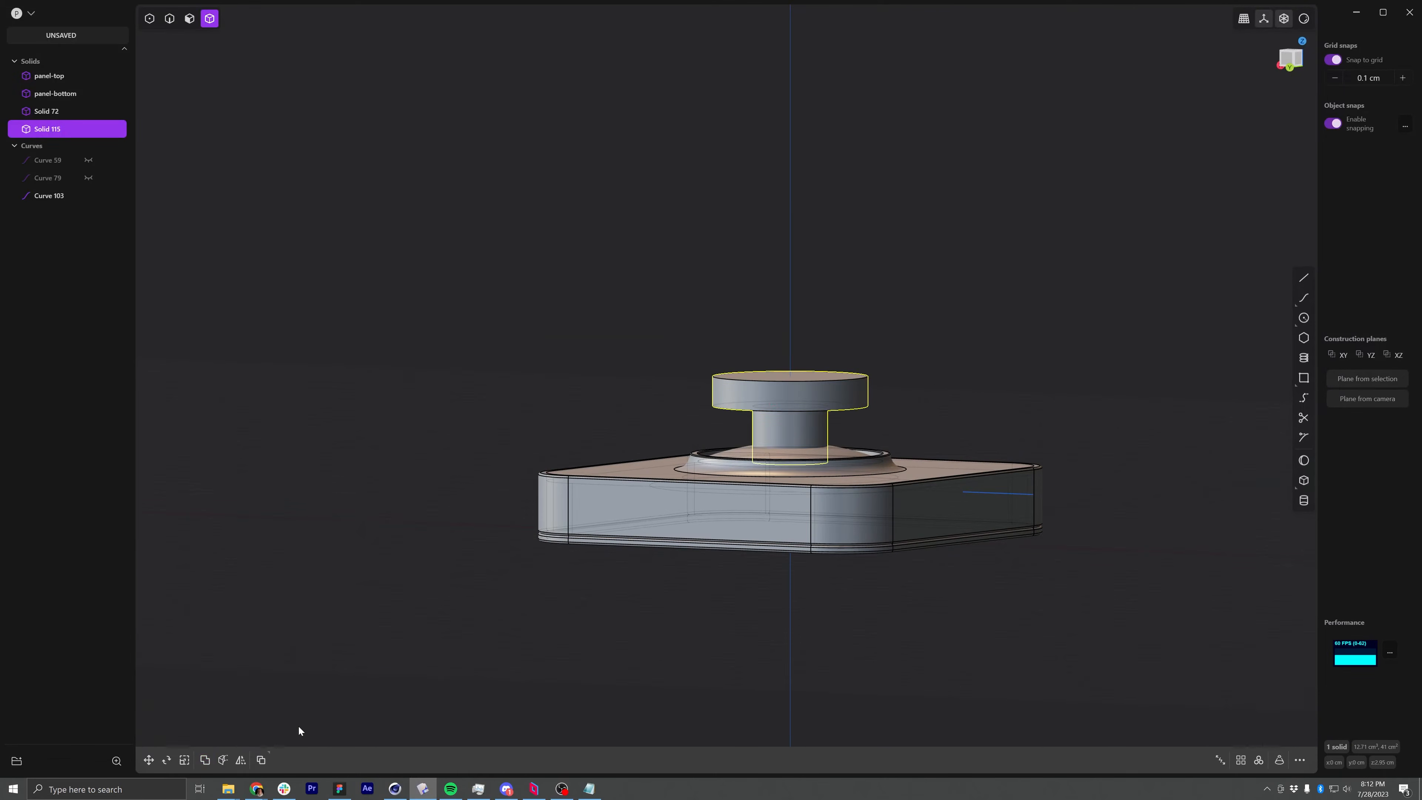
Unite the dome cap and the knob body into a single solid with a Boolean
click(845, 456)
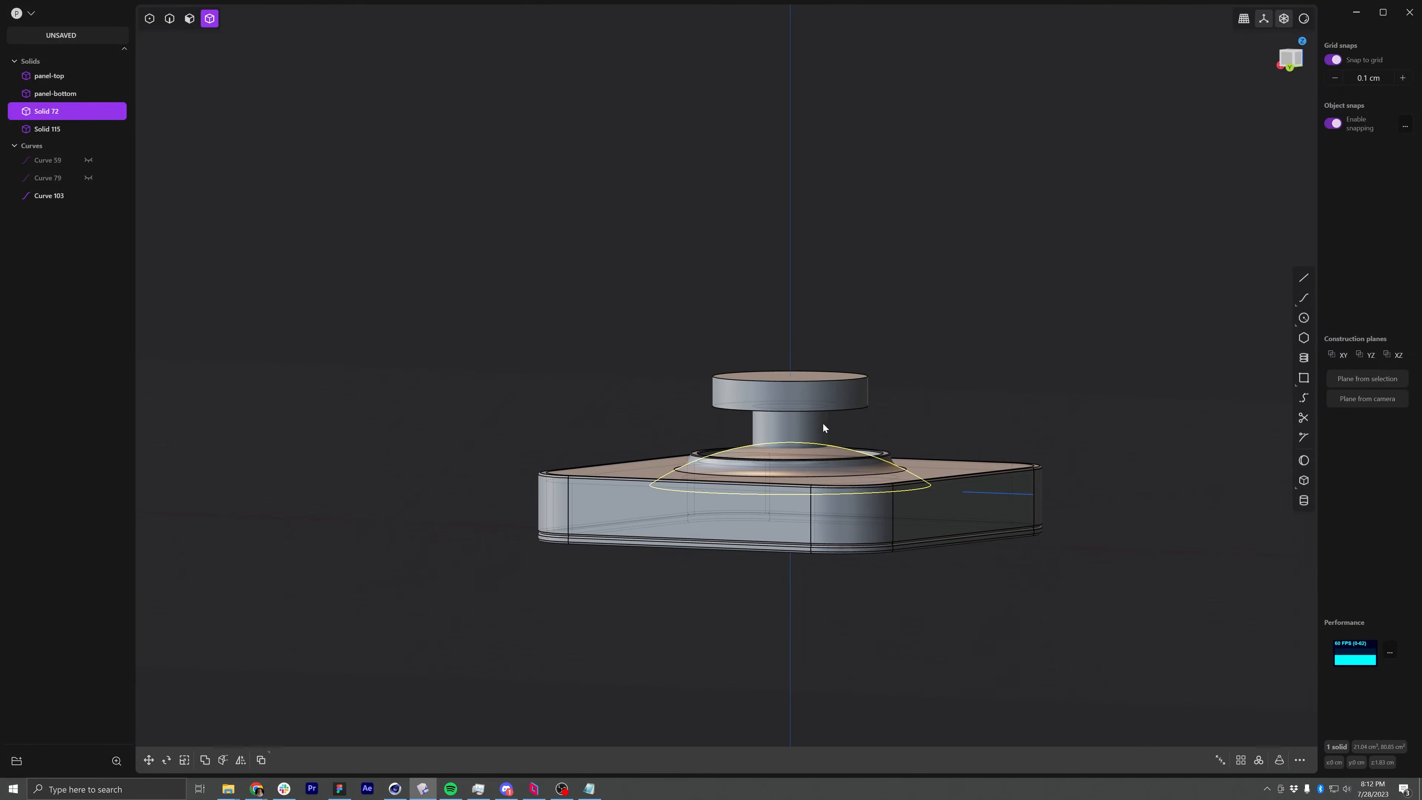
click(803, 422)
middle_drag(804, 421, 907, 438)
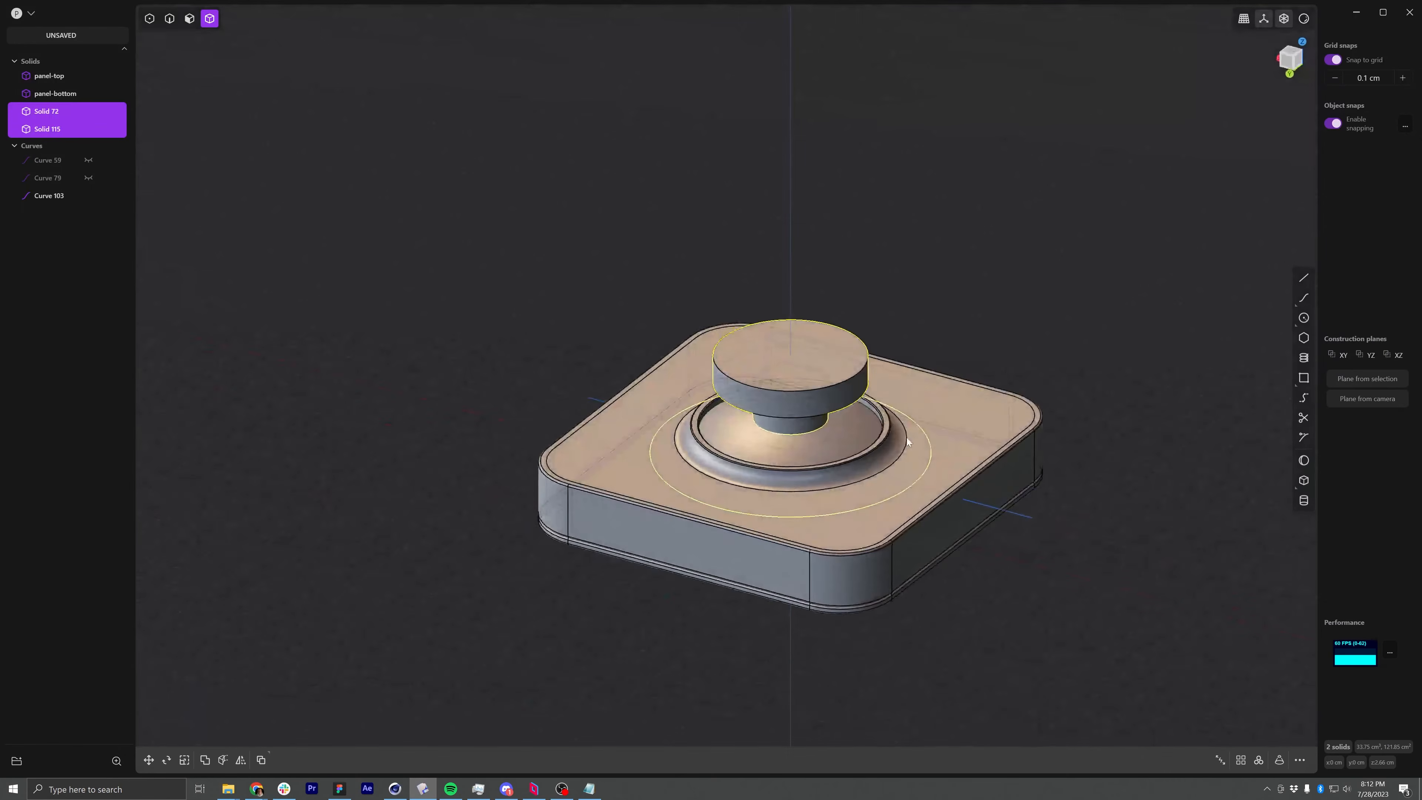
key(b)
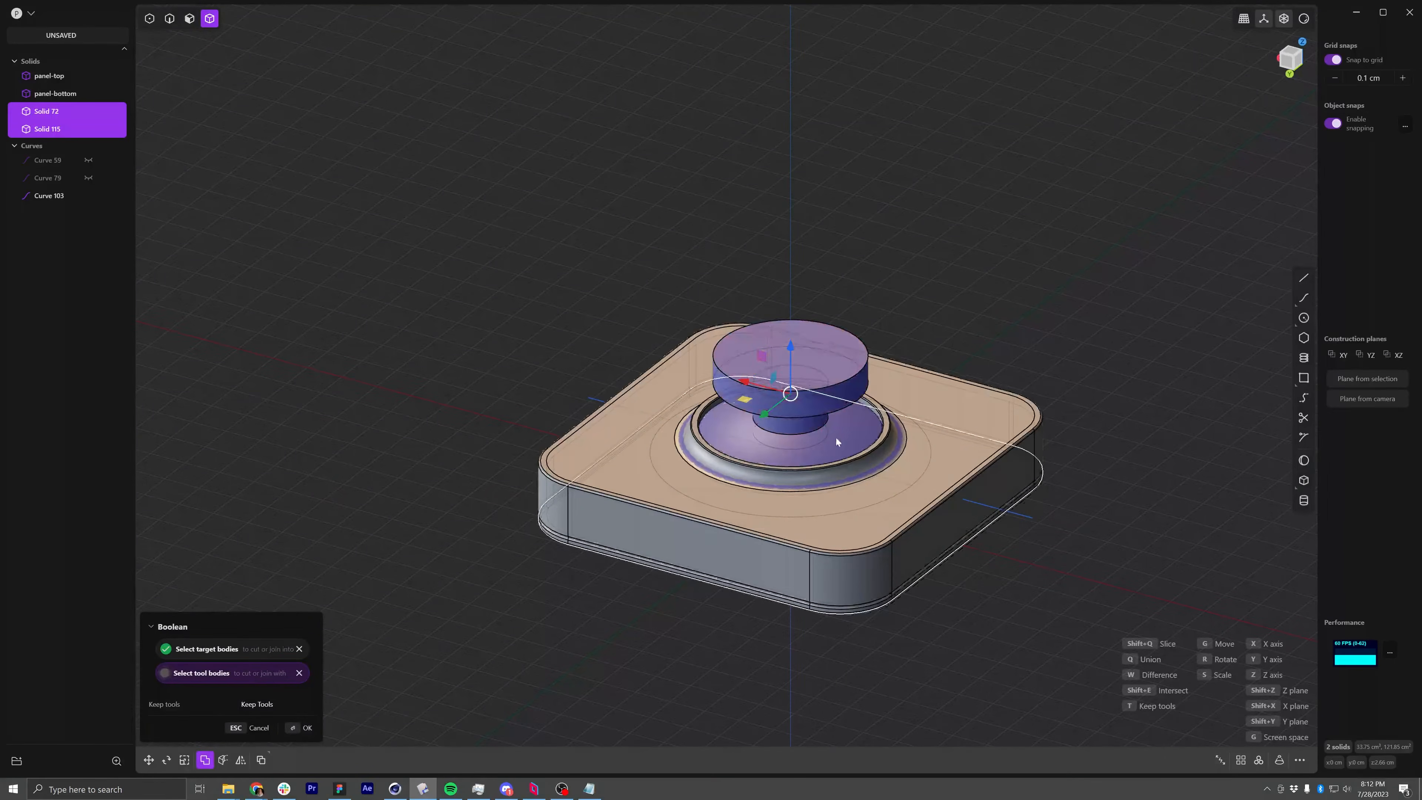
click(306, 728)
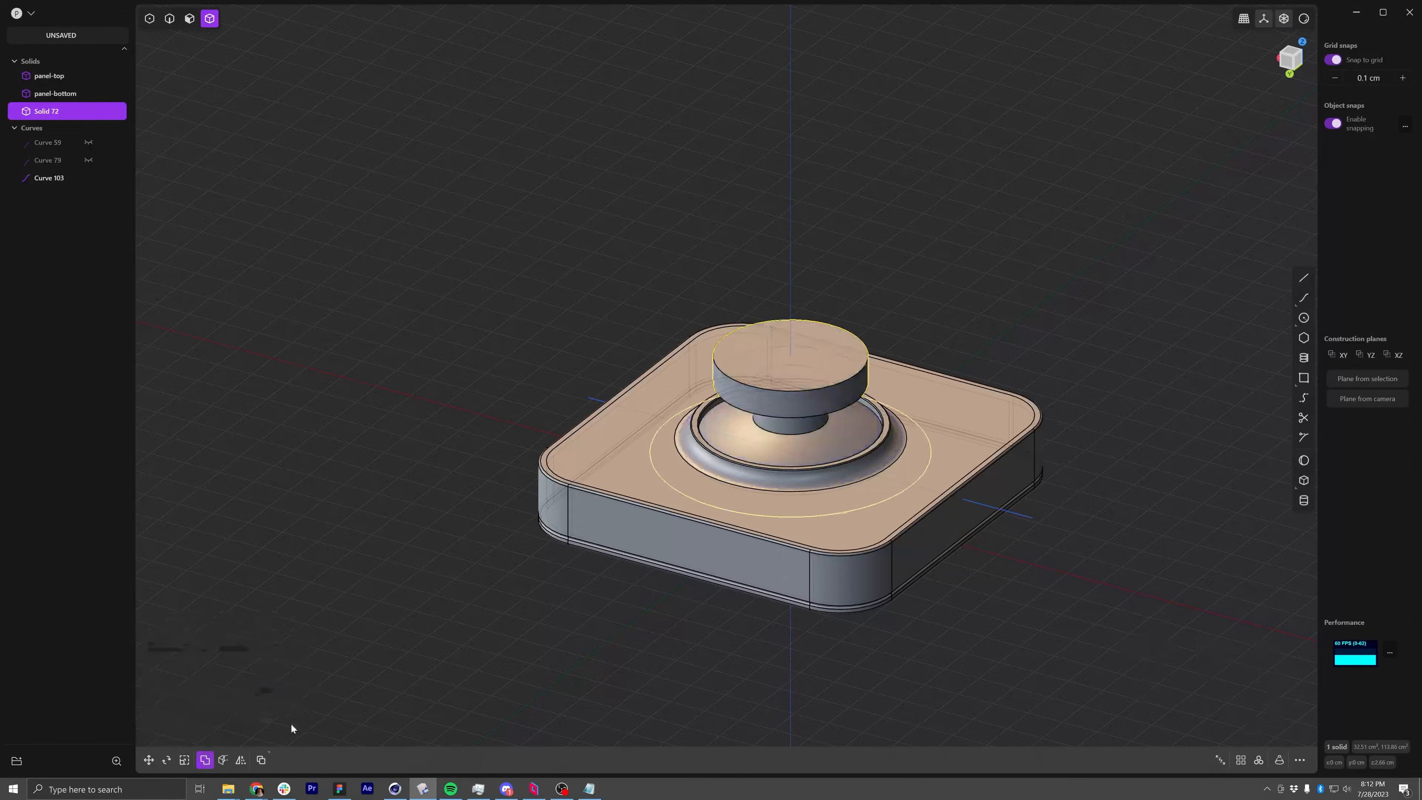
Fillet the edge where the stem meets the dome cap with a distance of 0.4 cm
middle_drag(812, 409, 810, 351)
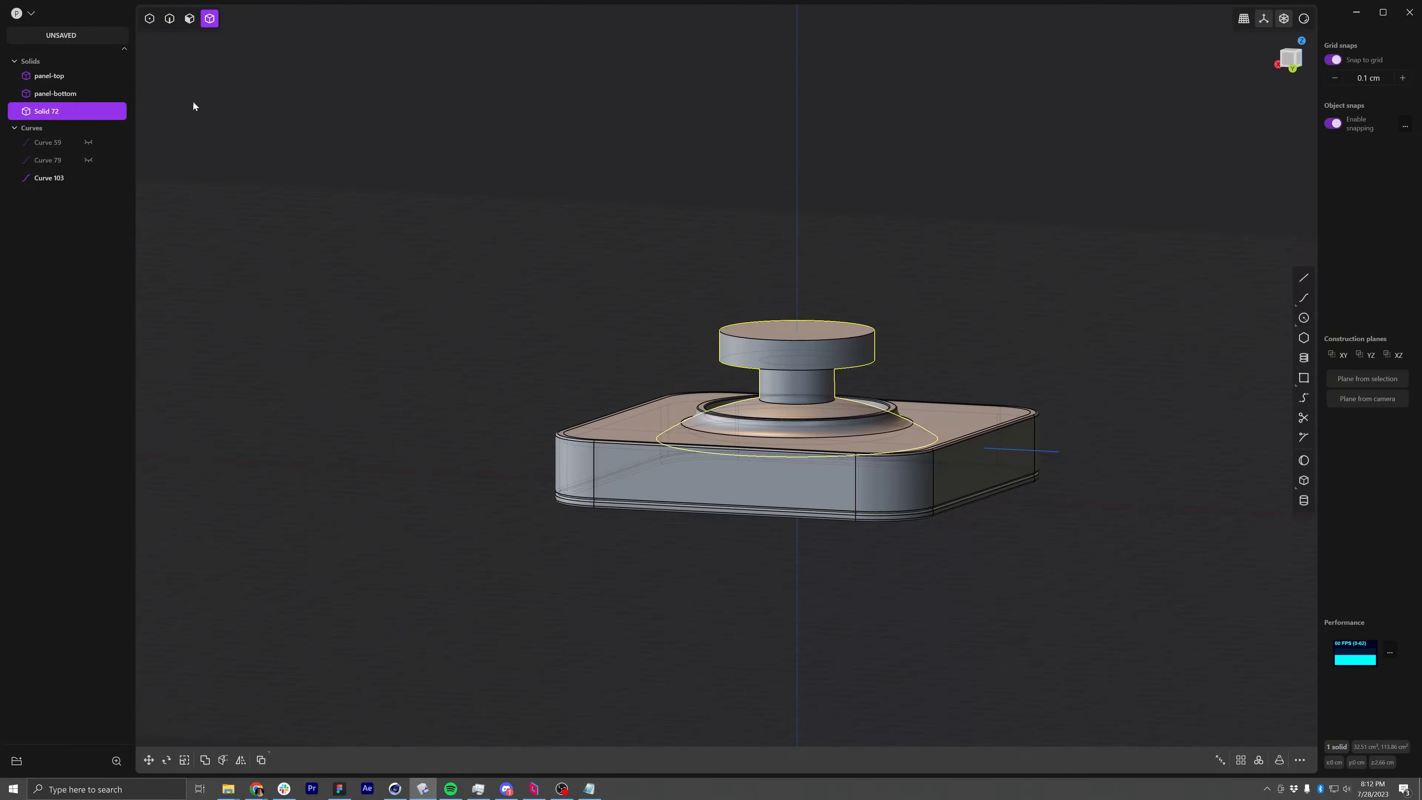
click(170, 18)
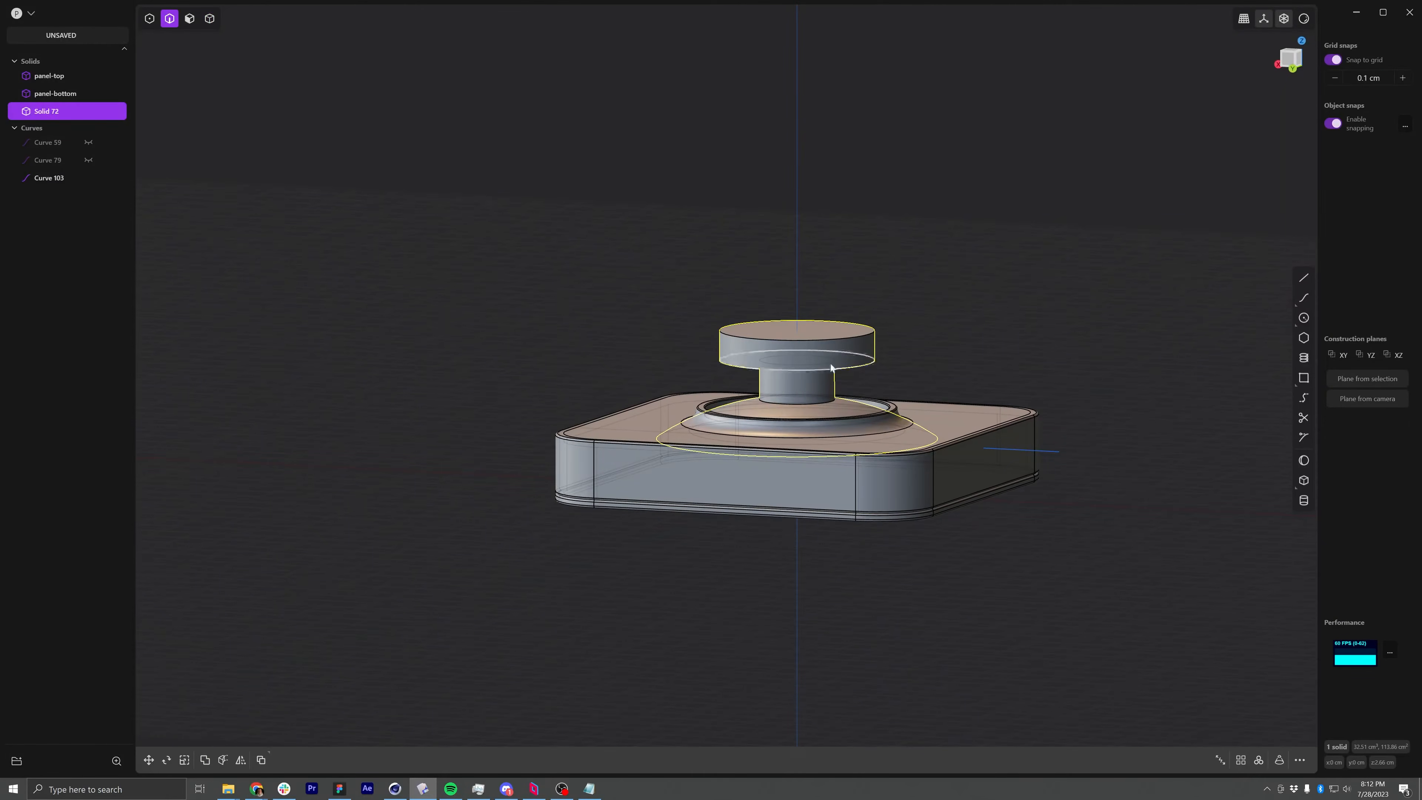
click(807, 404)
key(b)
middle_drag(838, 409, 824, 413)
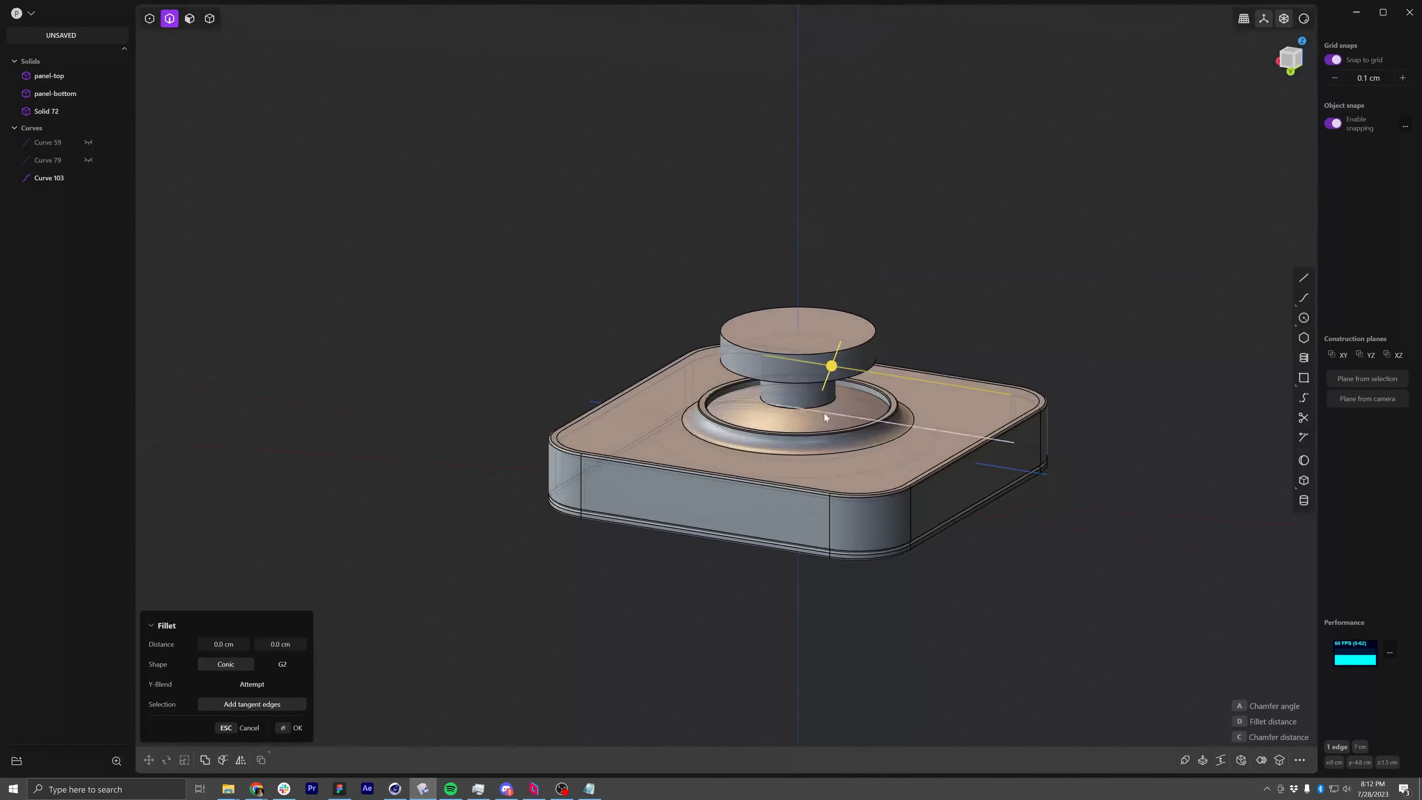
click(830, 402)
drag(832, 404, 853, 409)
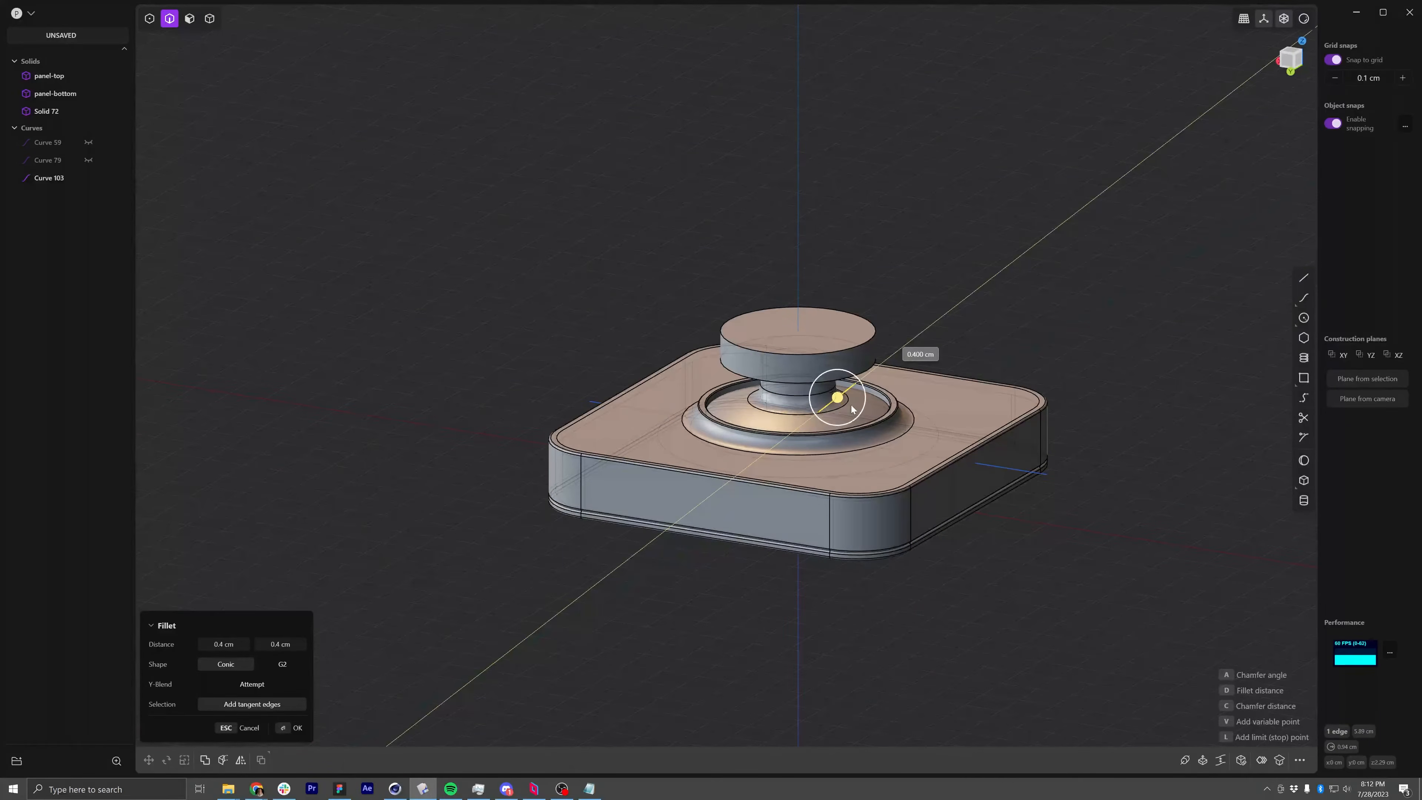
middle_drag(838, 400, 836, 347)
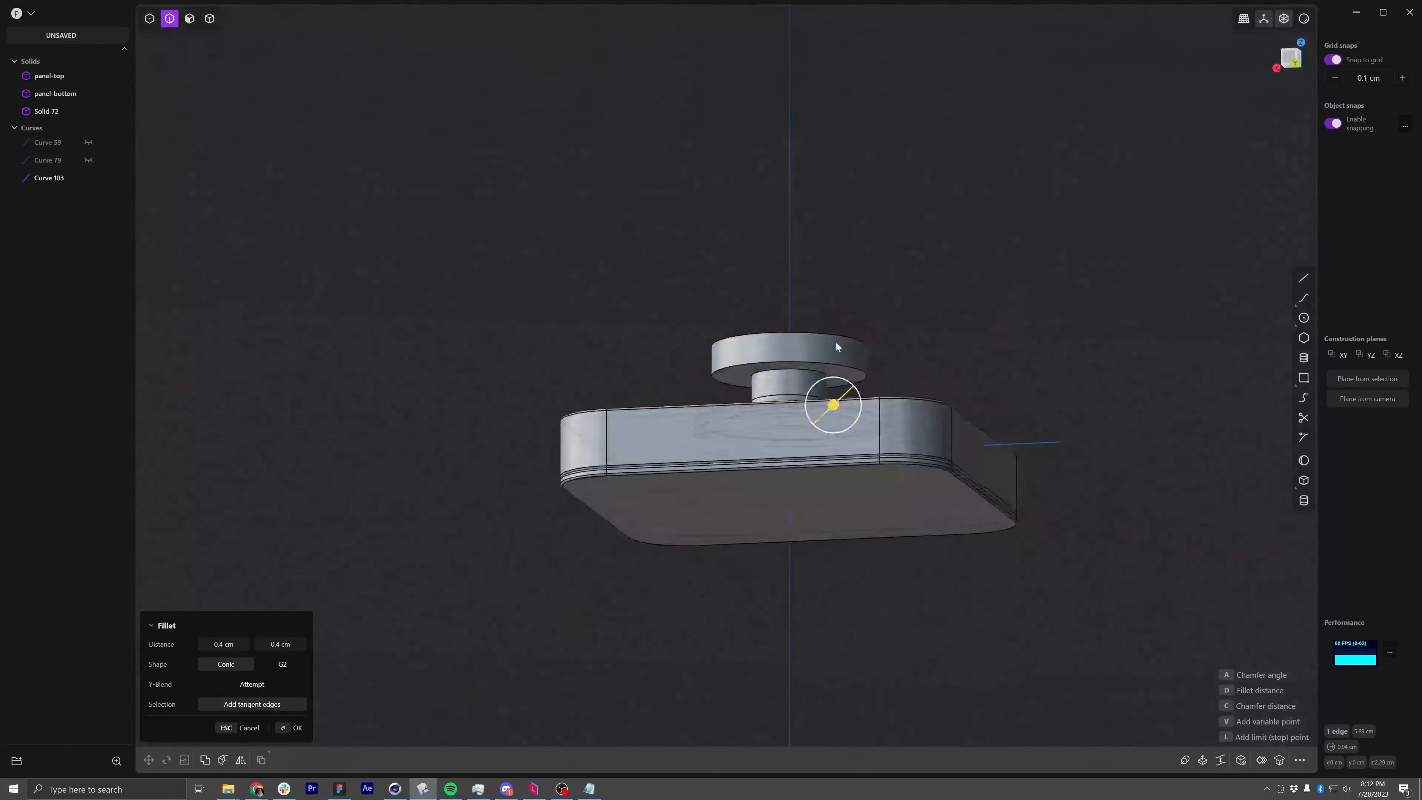
right_click(807, 378)
click(809, 371)
key(b)
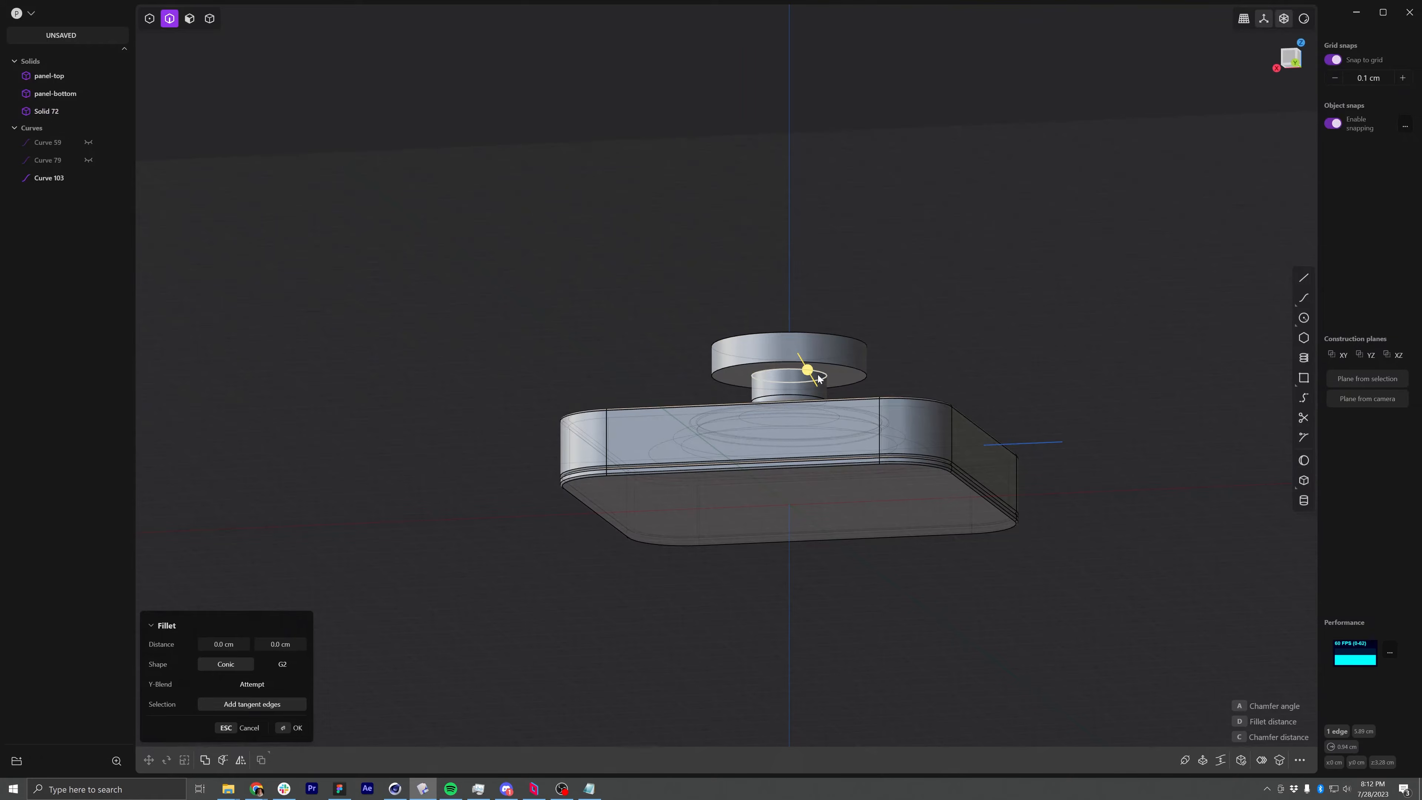
middle_drag(818, 379, 790, 324)
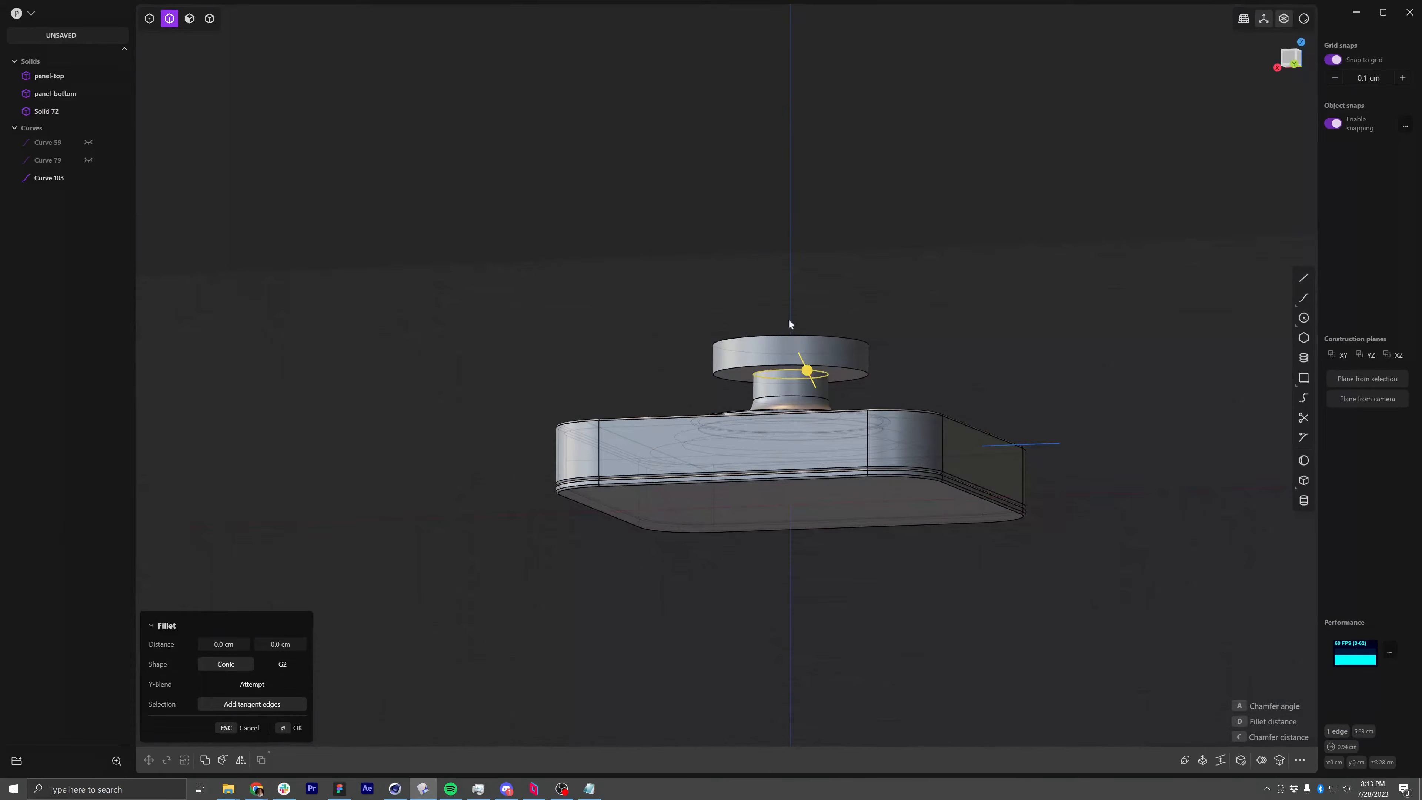
middle_drag(802, 372, 767, 433)
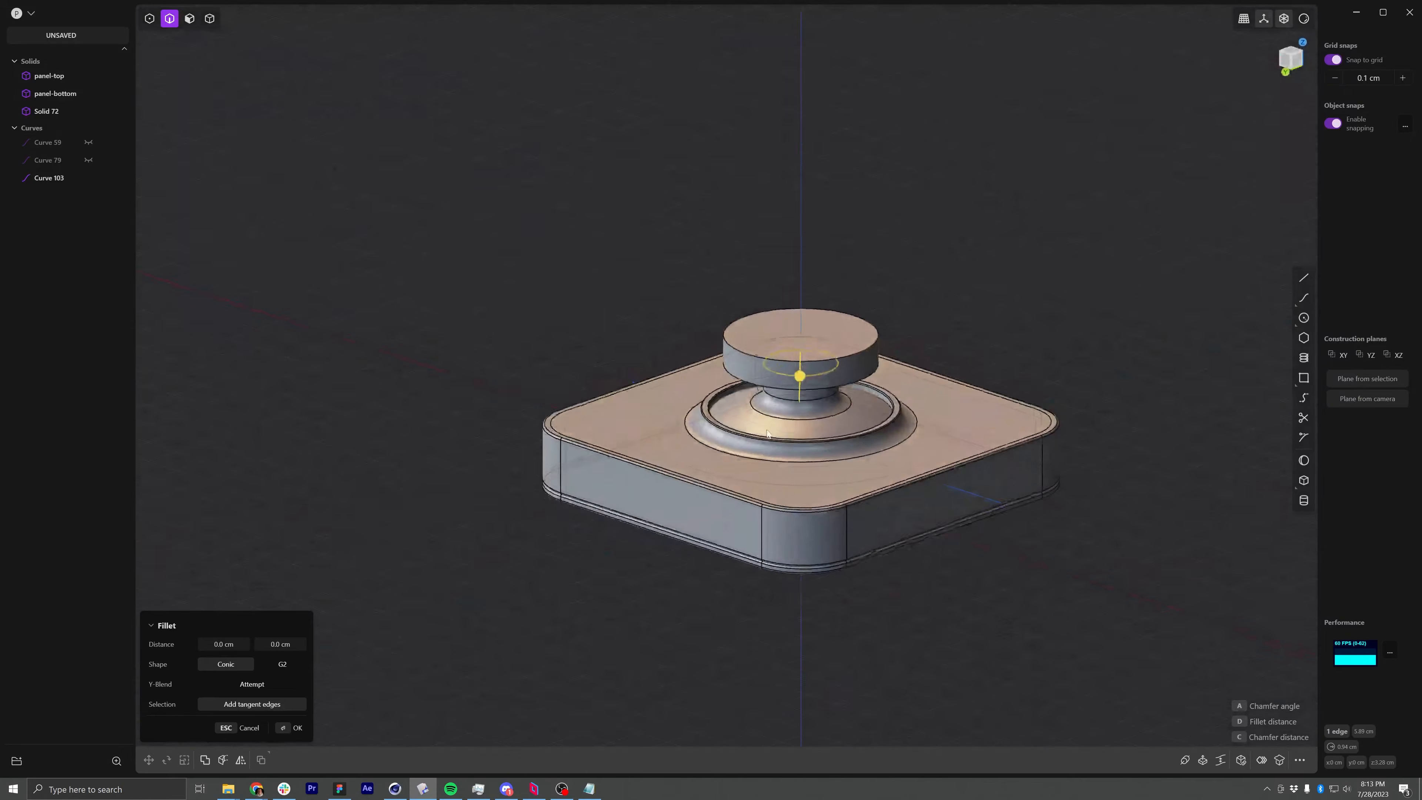
Fillet the upper and lower rim edges of the knob's disc with a distance of 0.35 cm
click(729, 373)
middle_drag(730, 373, 812, 346)
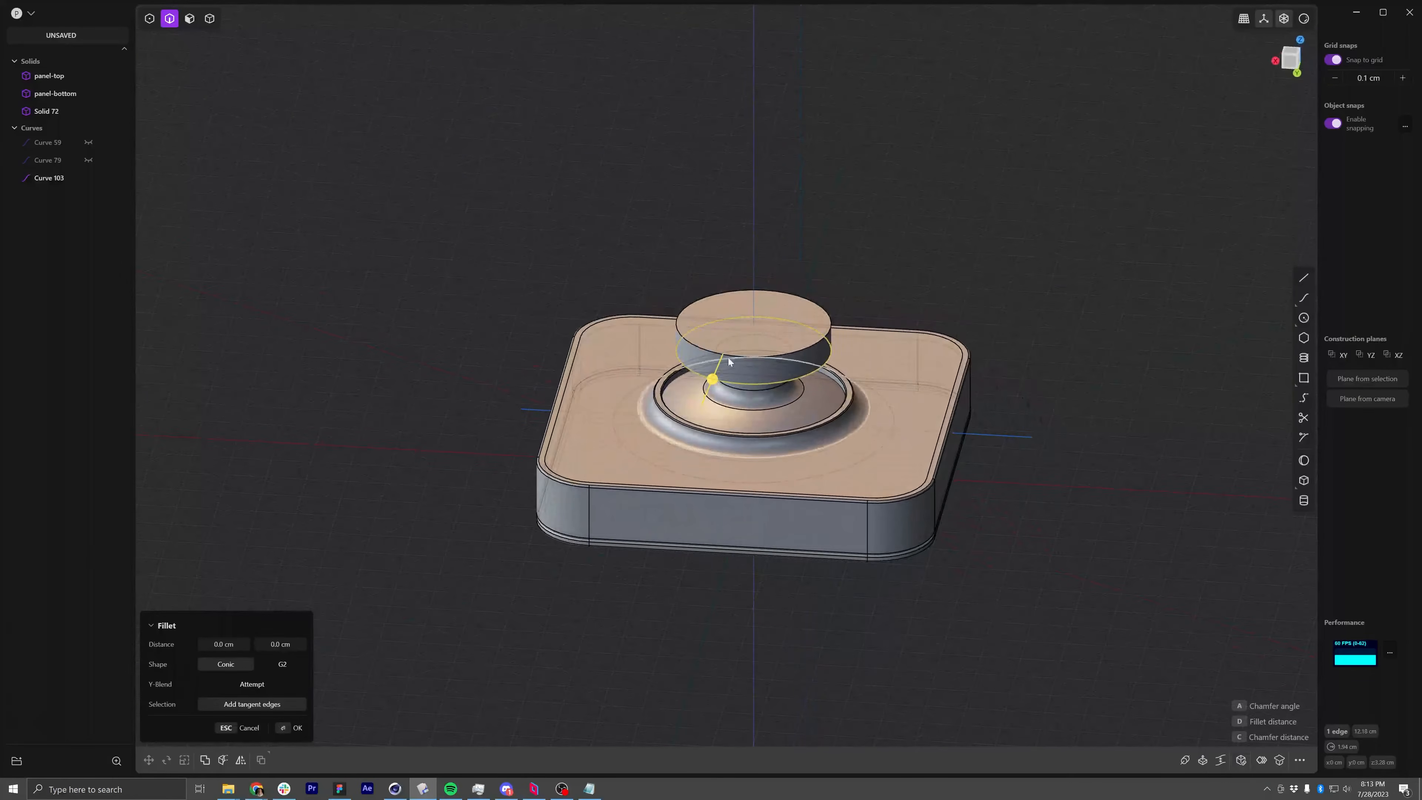
shift+click(800, 353)
drag(800, 356, 818, 354)
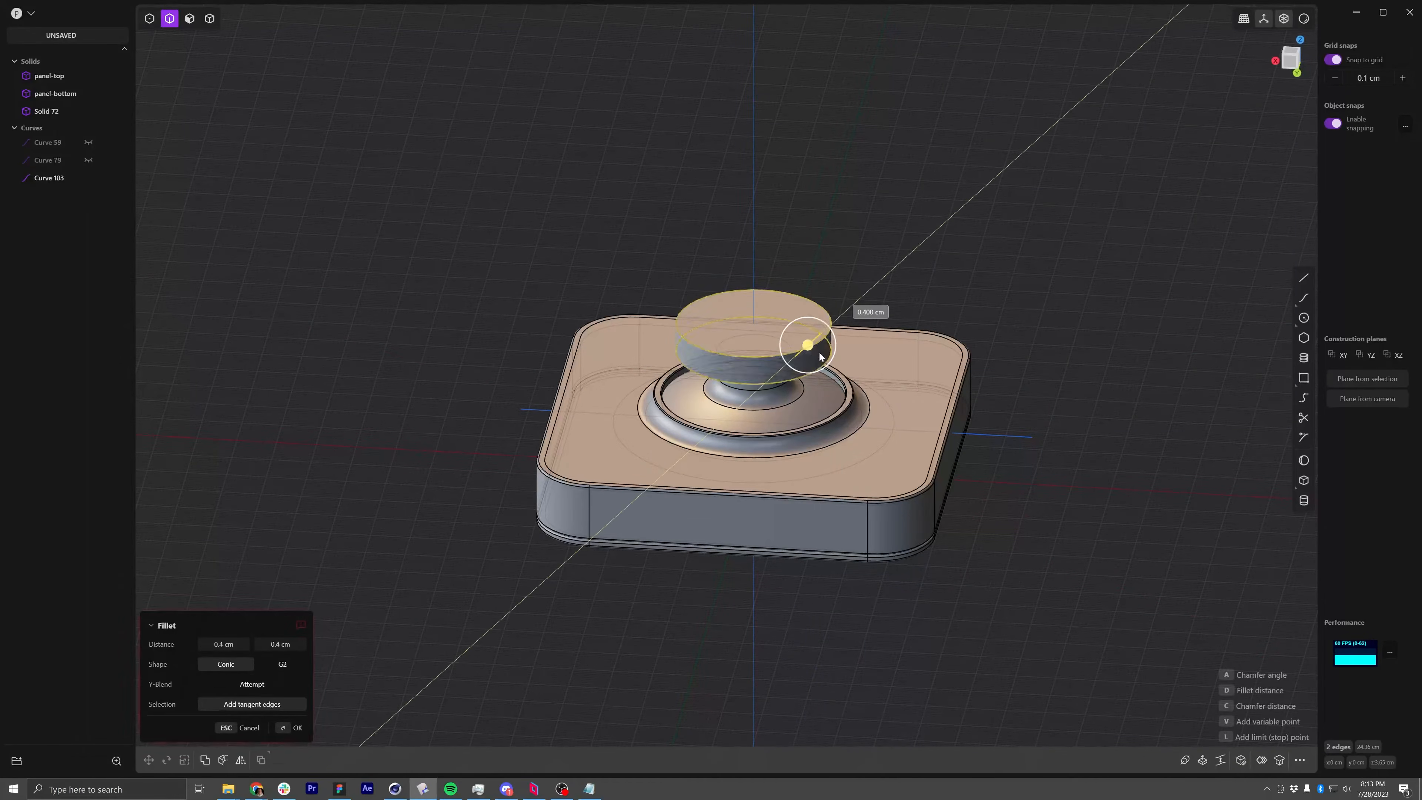
click(235, 643)
text(0.35)
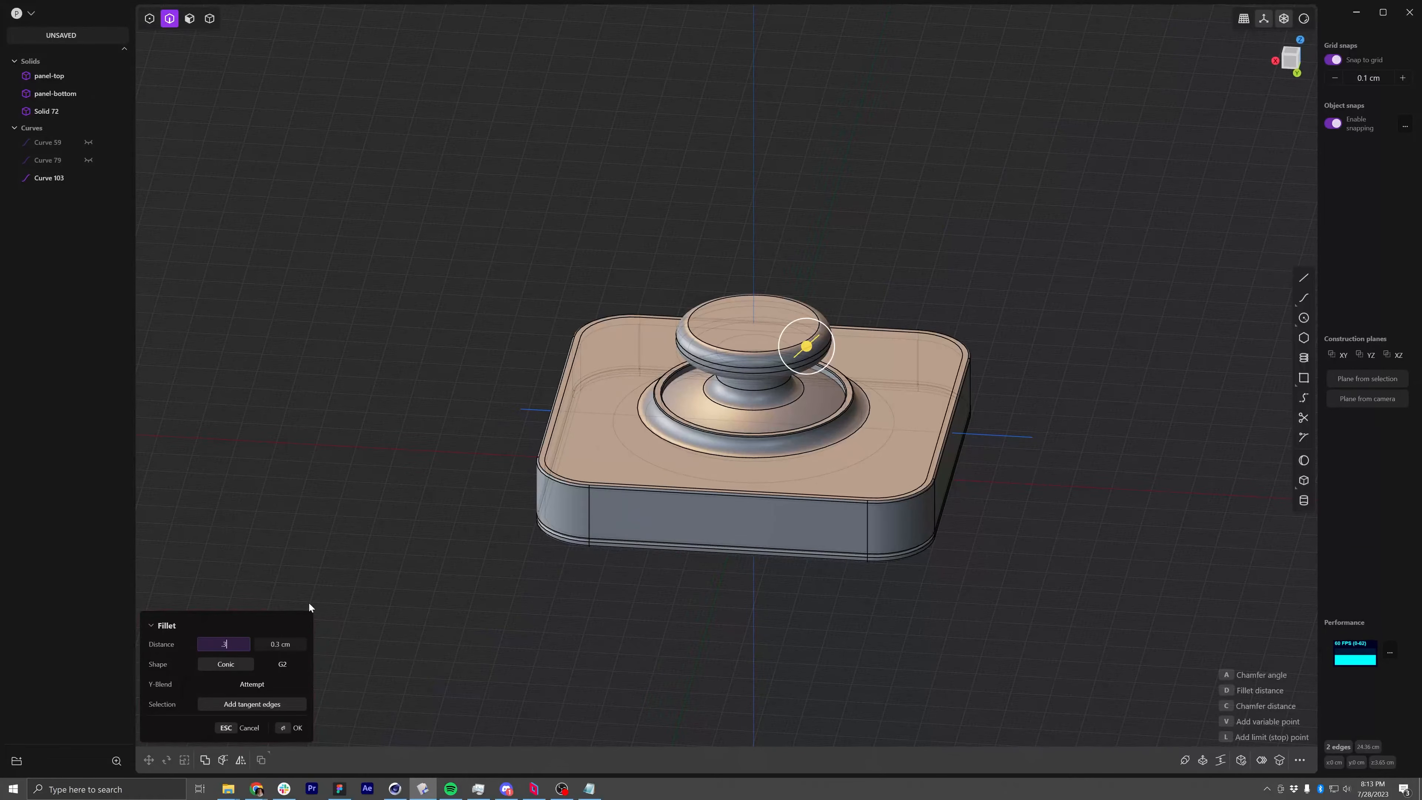
key(Tab)
text(0.35)
key(Tab)
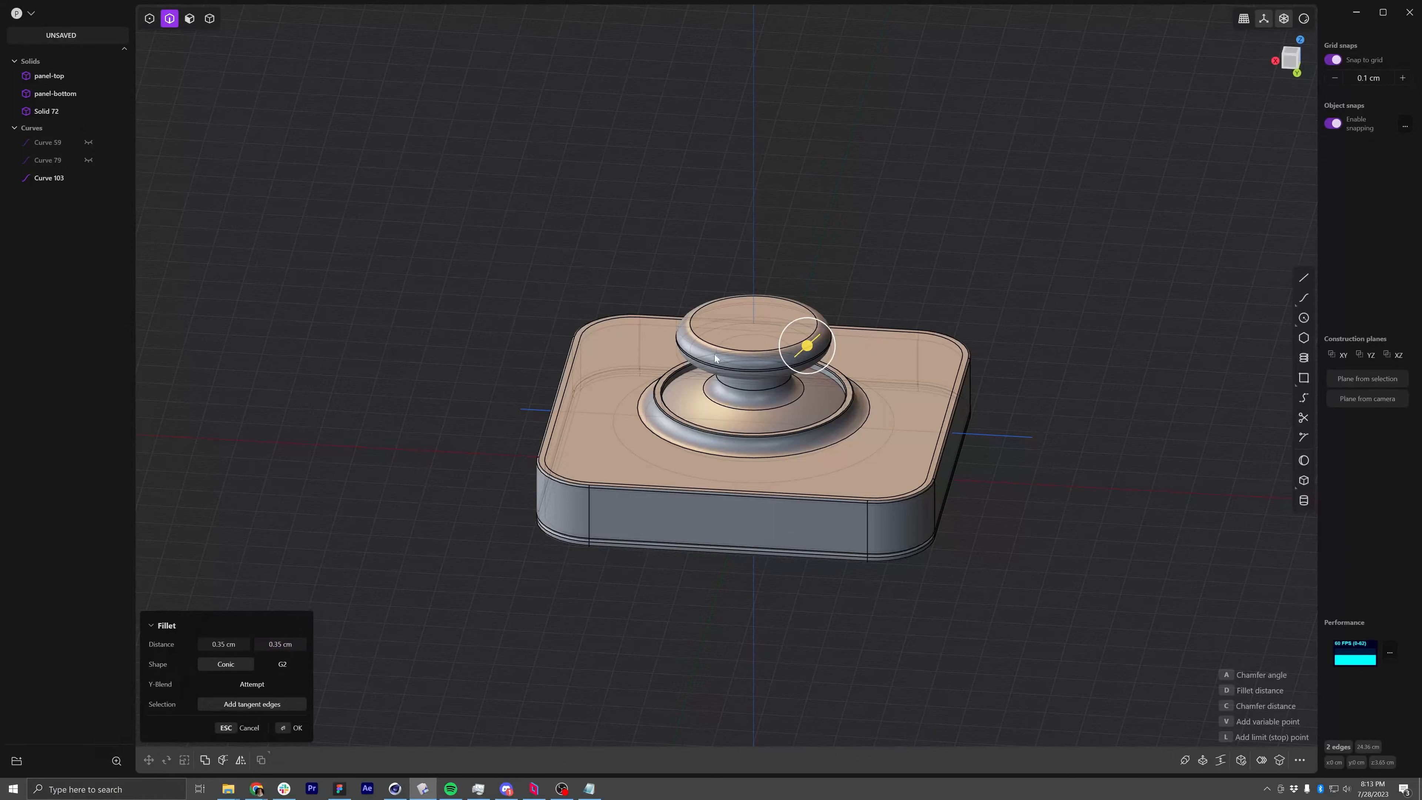
middle_drag(772, 272, 726, 524)
key(Return)
middle_drag(759, 413, 874, 213)
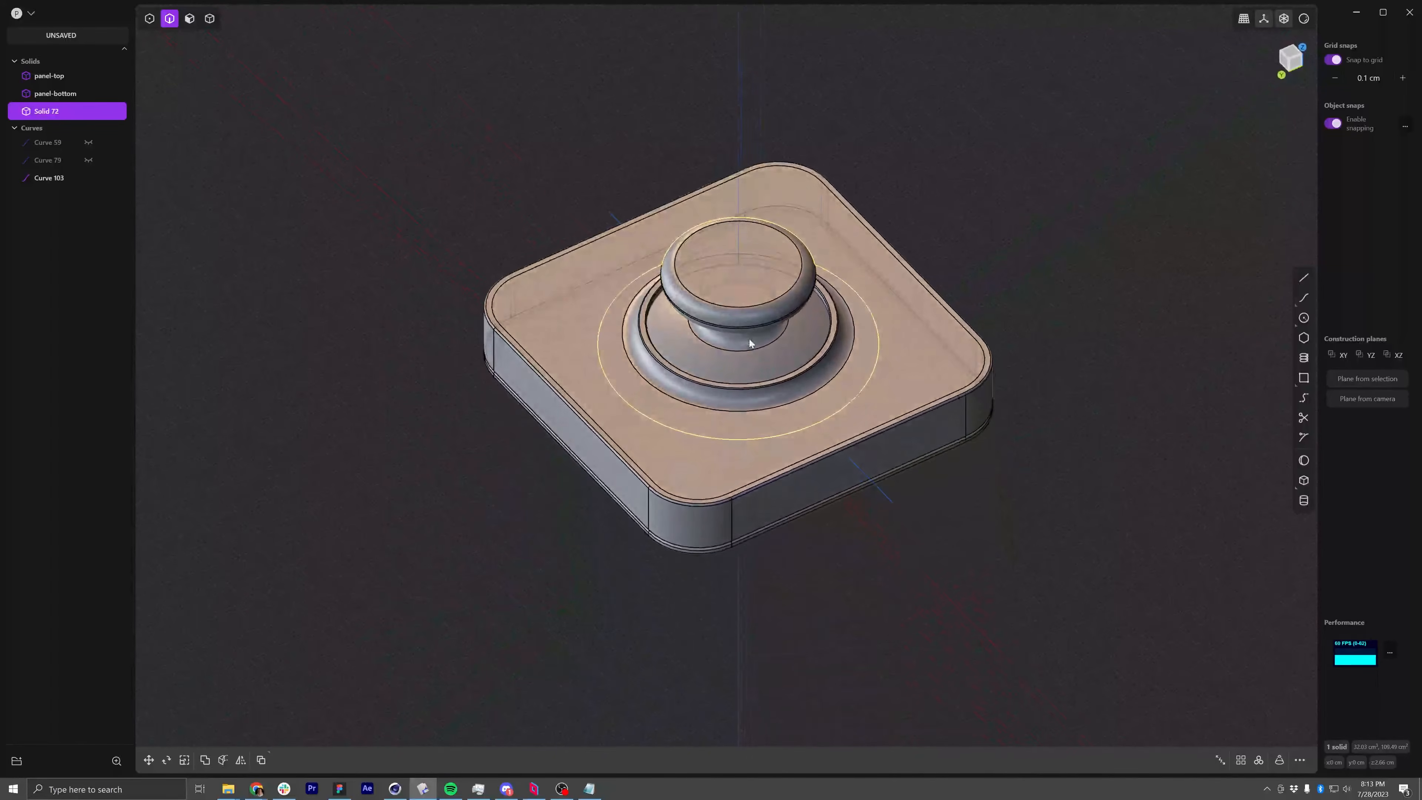
click(531, 174)
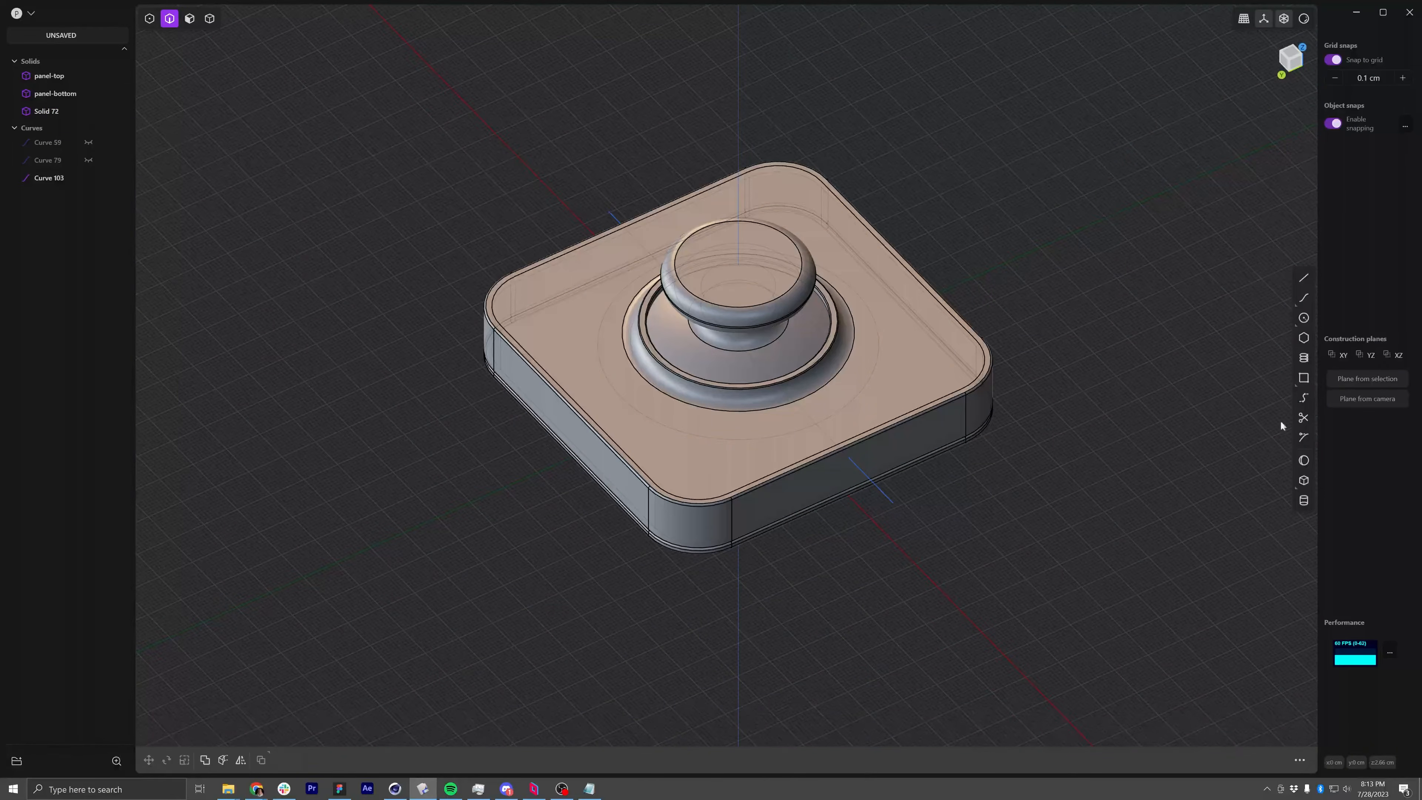
click(1304, 460)
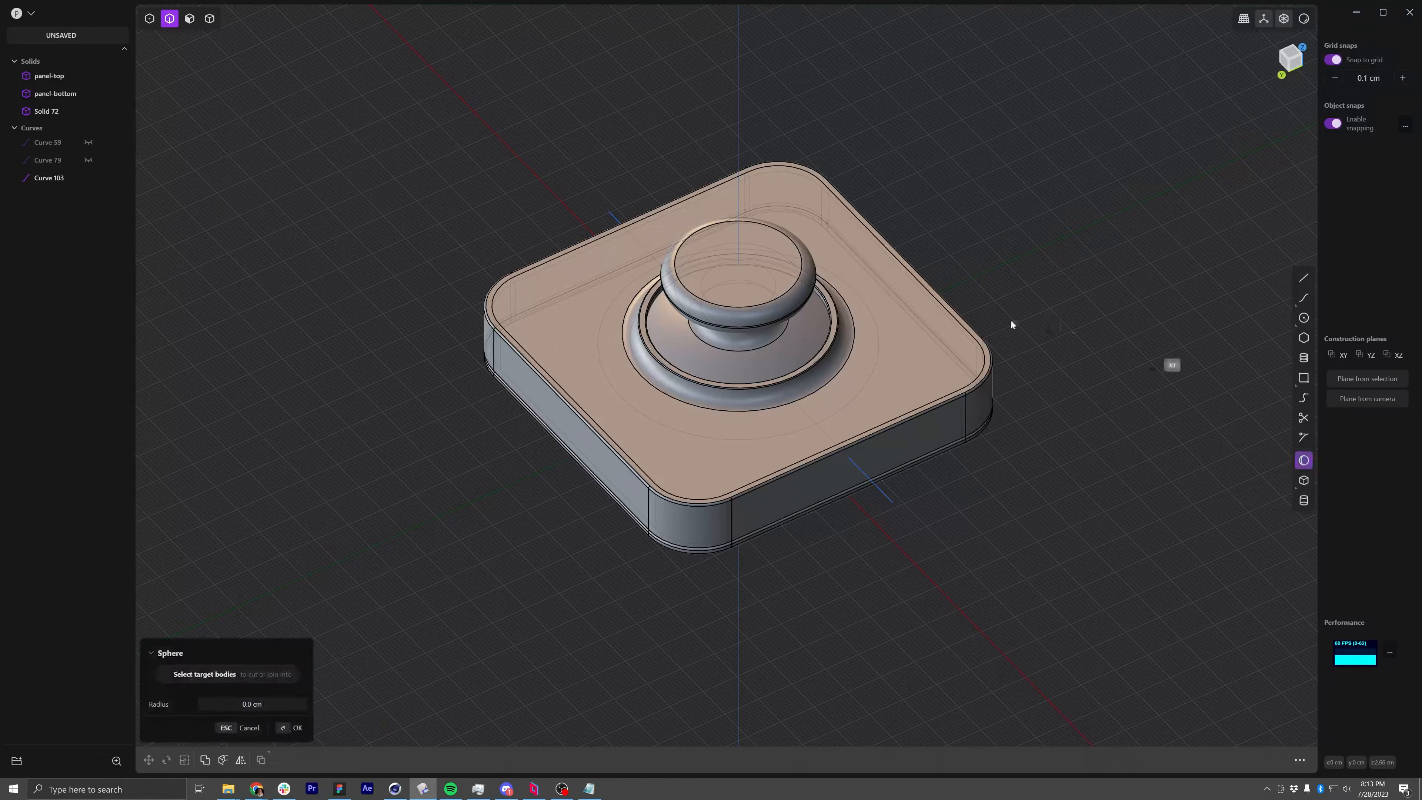
click(740, 265)
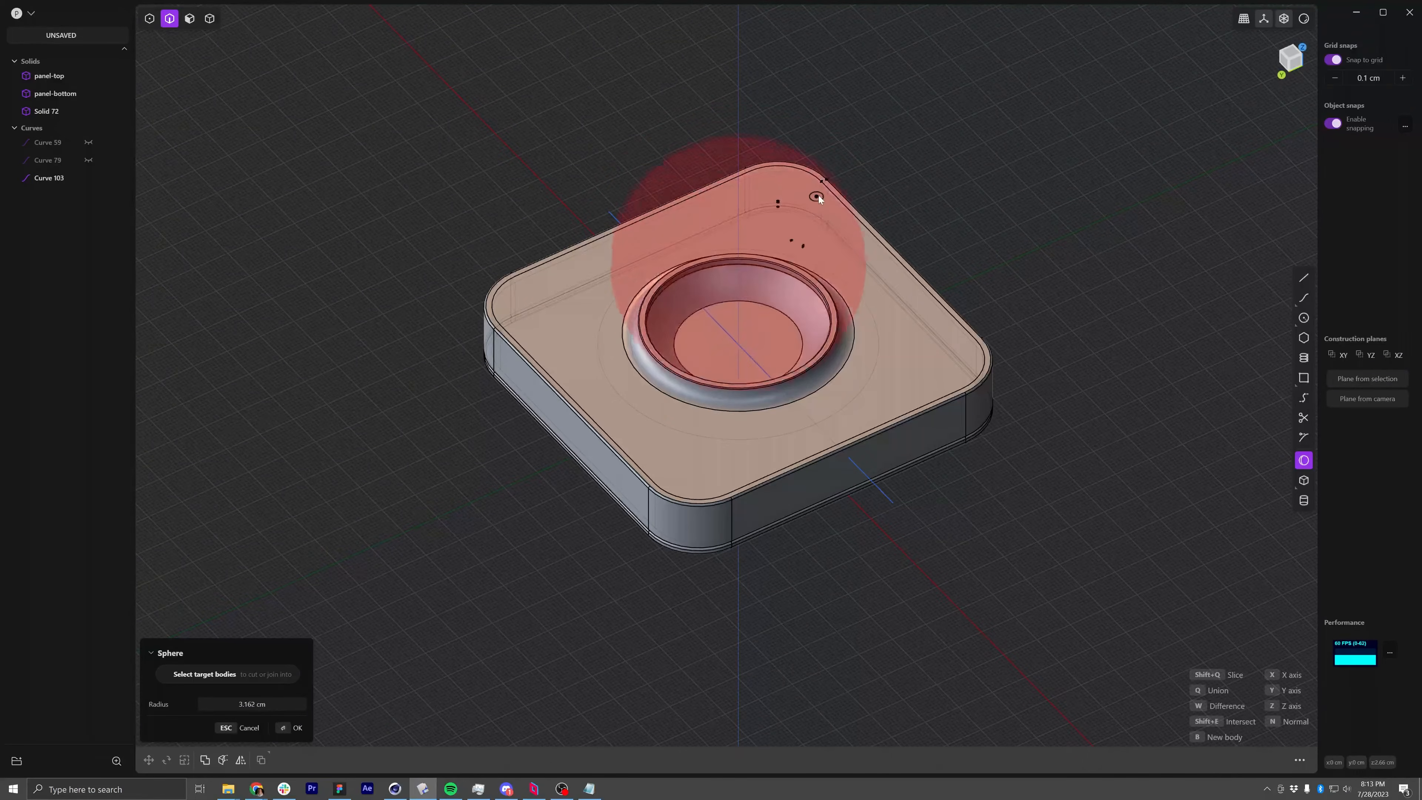
click(895, 136)
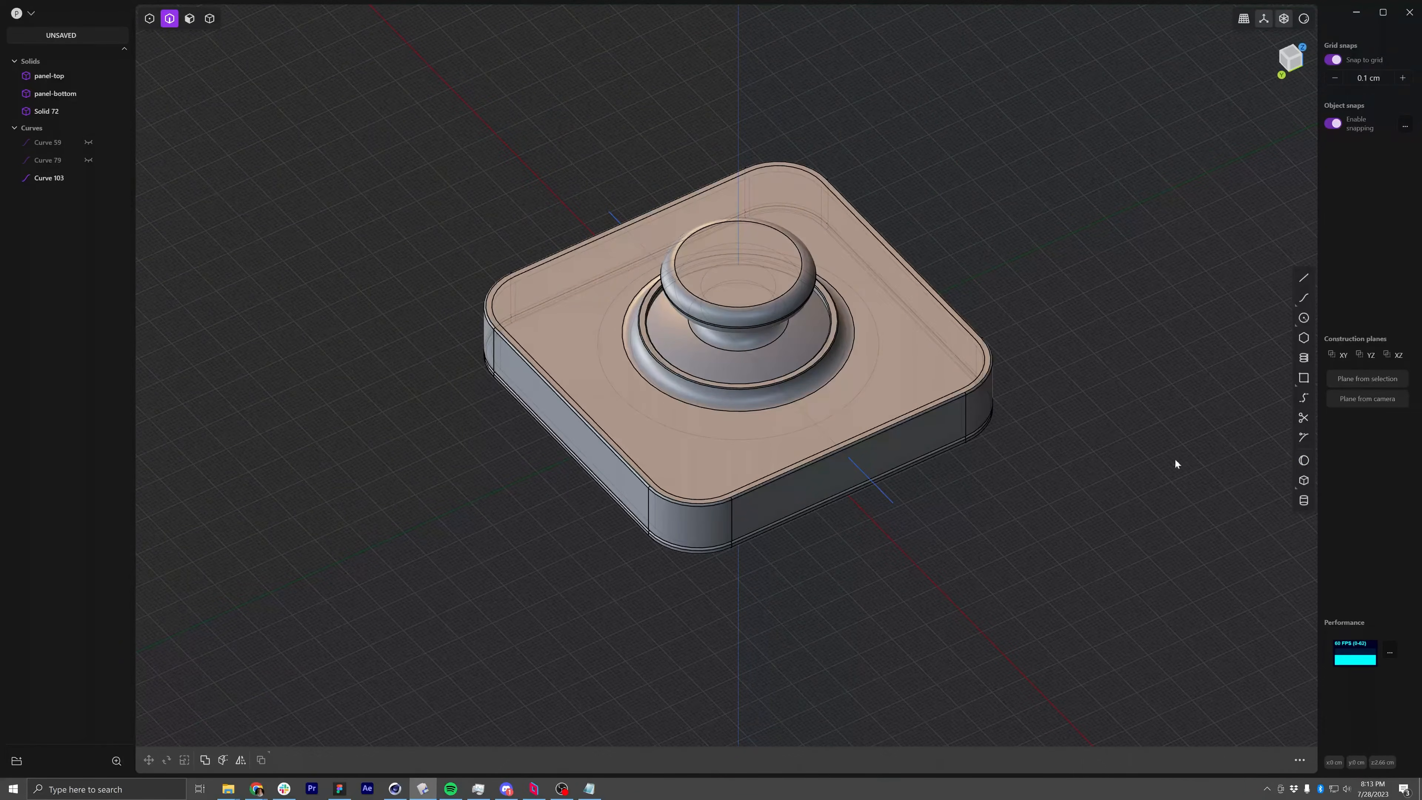
Create a sphere with a 1.3 cm radius centred on the knob's top face, as a separate body without target bodies
click(1304, 461)
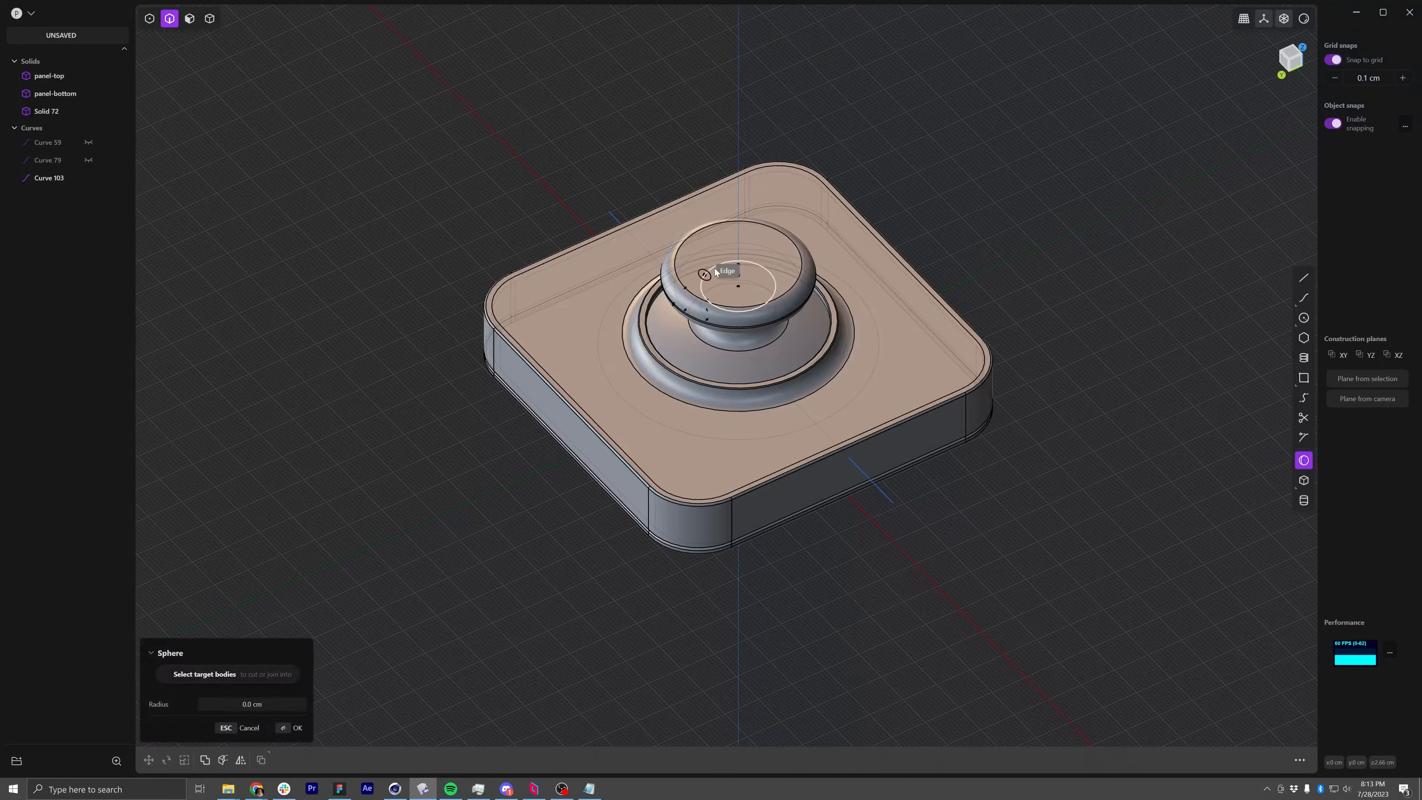
click(744, 264)
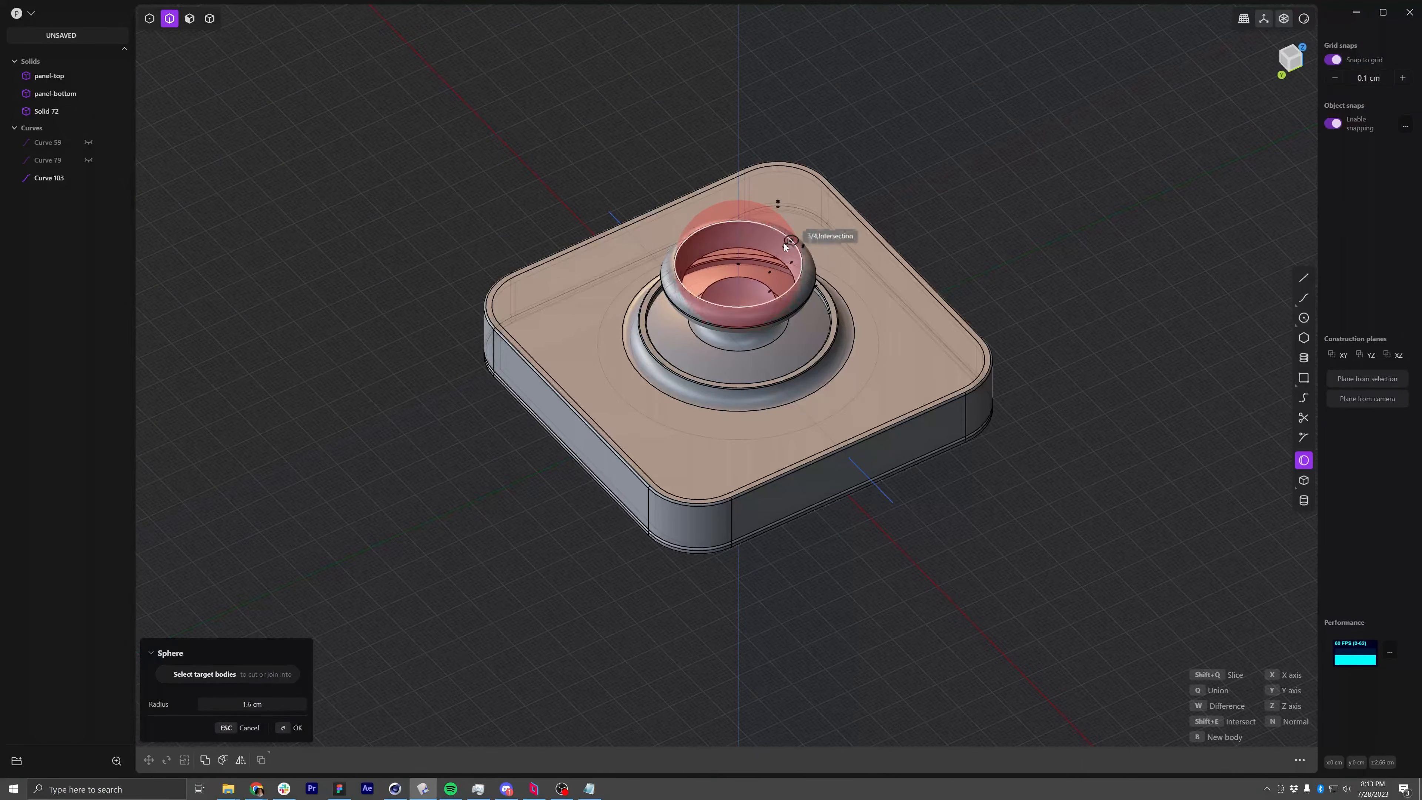
click(784, 247)
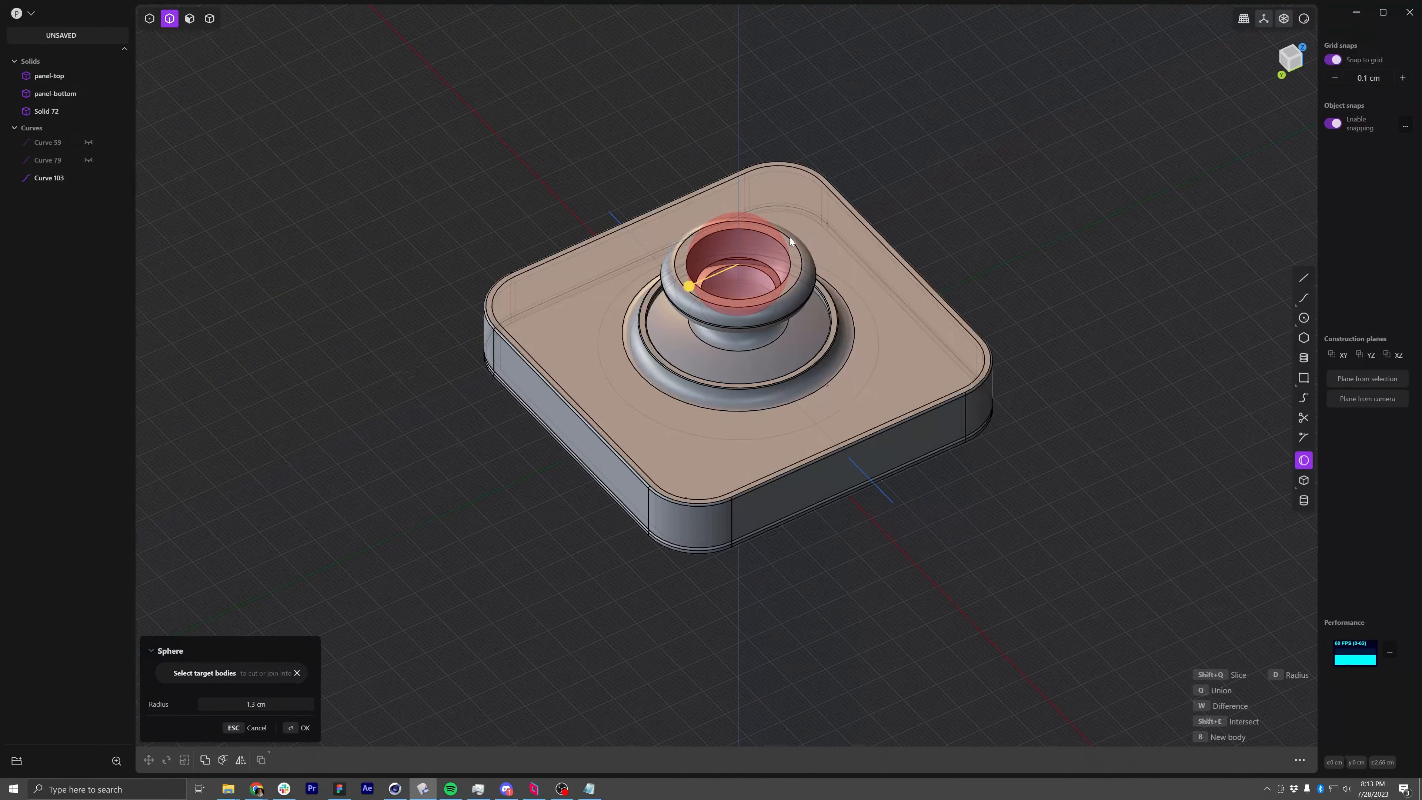
click(297, 673)
key(Return)
Move the sphere 2.9 cm up along Z above the knob and scale it uniformly by a factor of 4
key(g)
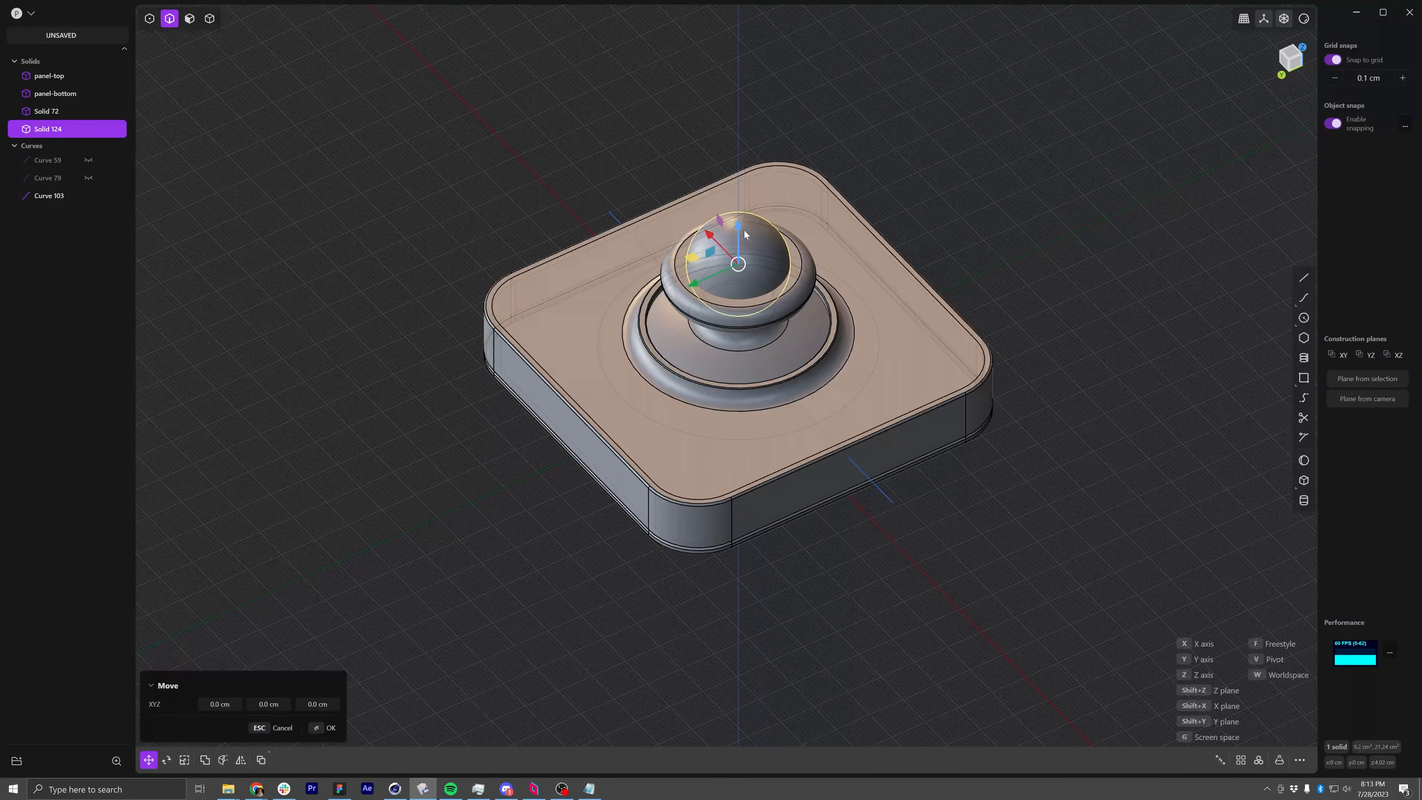
drag(745, 234, 775, 161)
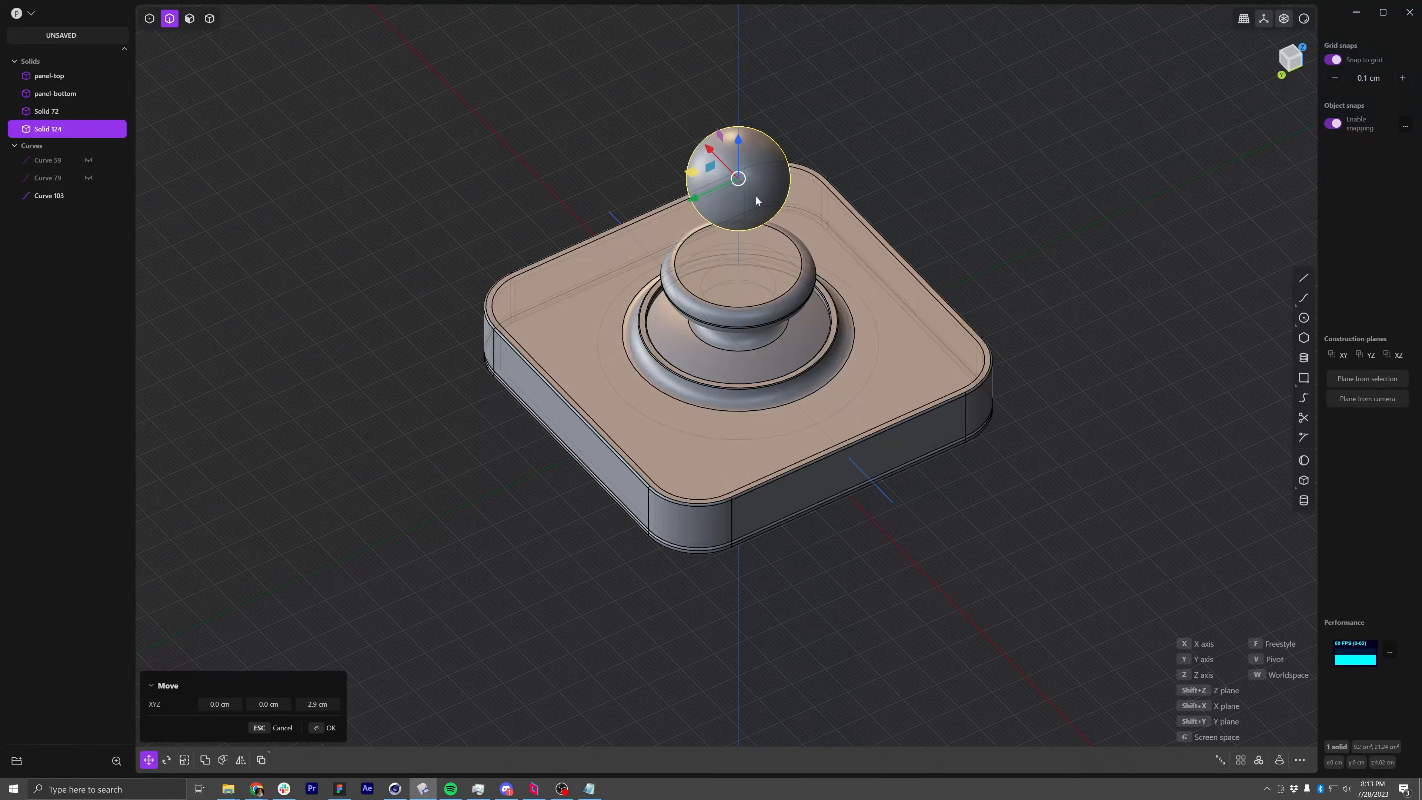
key(Return)
key(s)
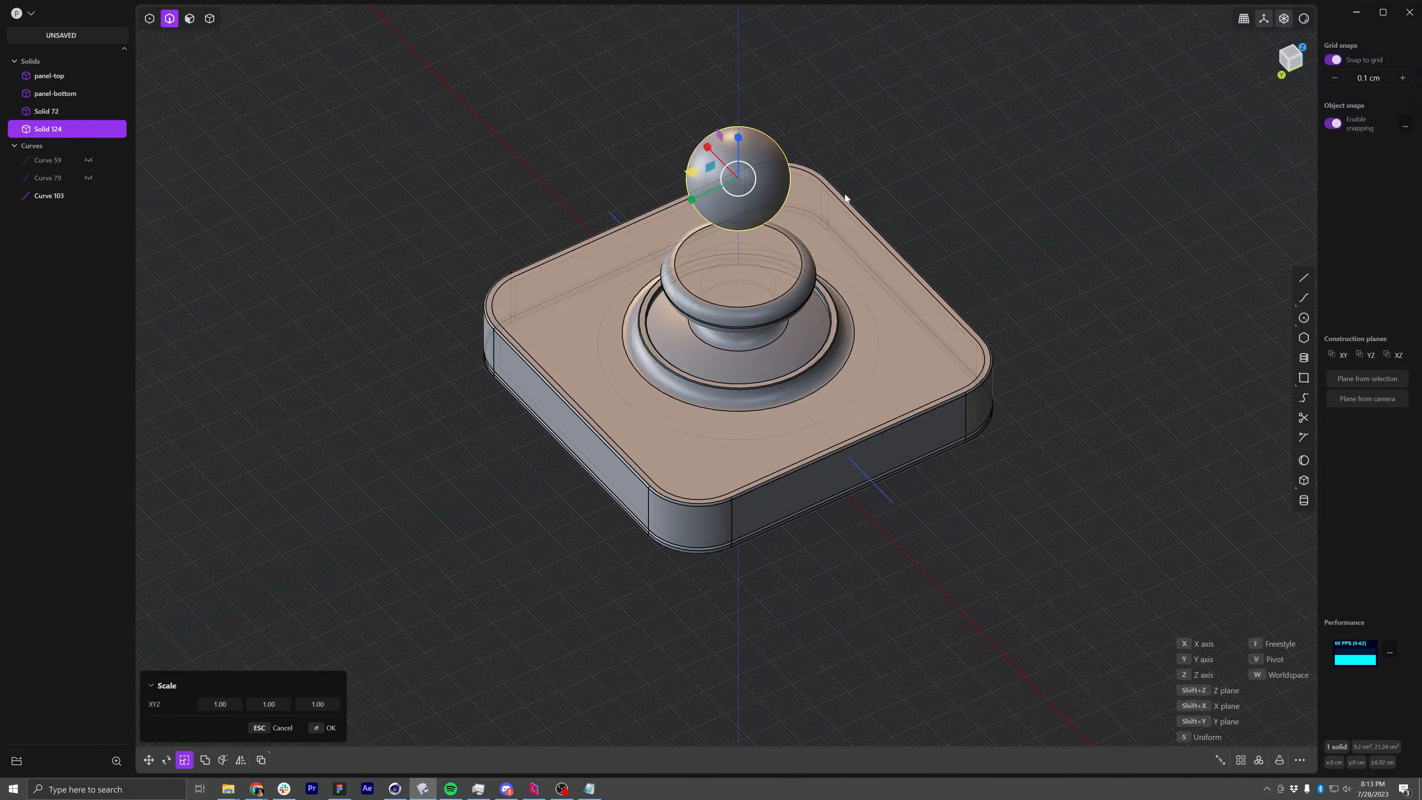
drag(753, 170, 801, 147)
click(1284, 77)
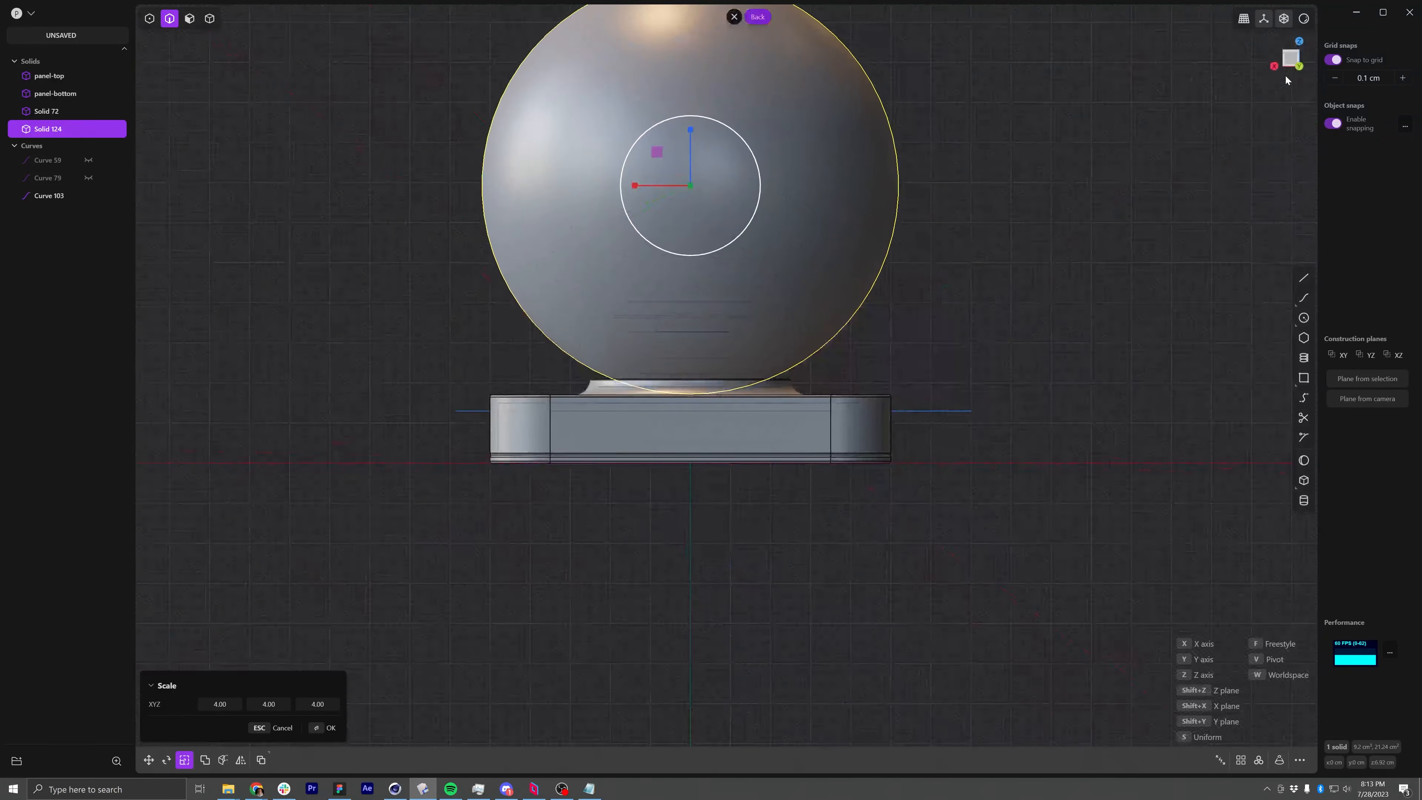
Enlarge the sphere further and raise it, finishing with a 3.1 cm Z move, so its underside dips slightly into the knob's top face
key(g)
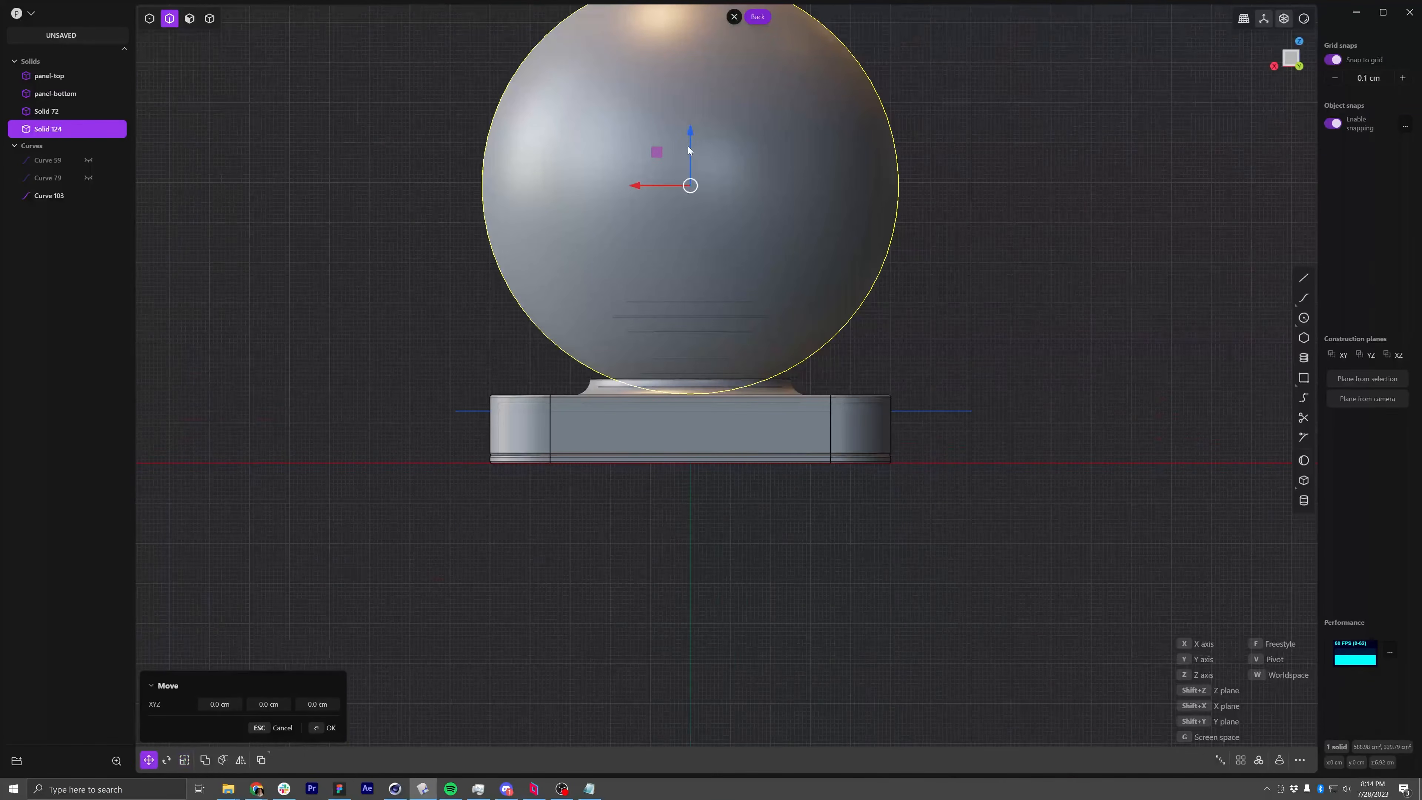
drag(689, 150, 682, 36)
key(s)
key(g)
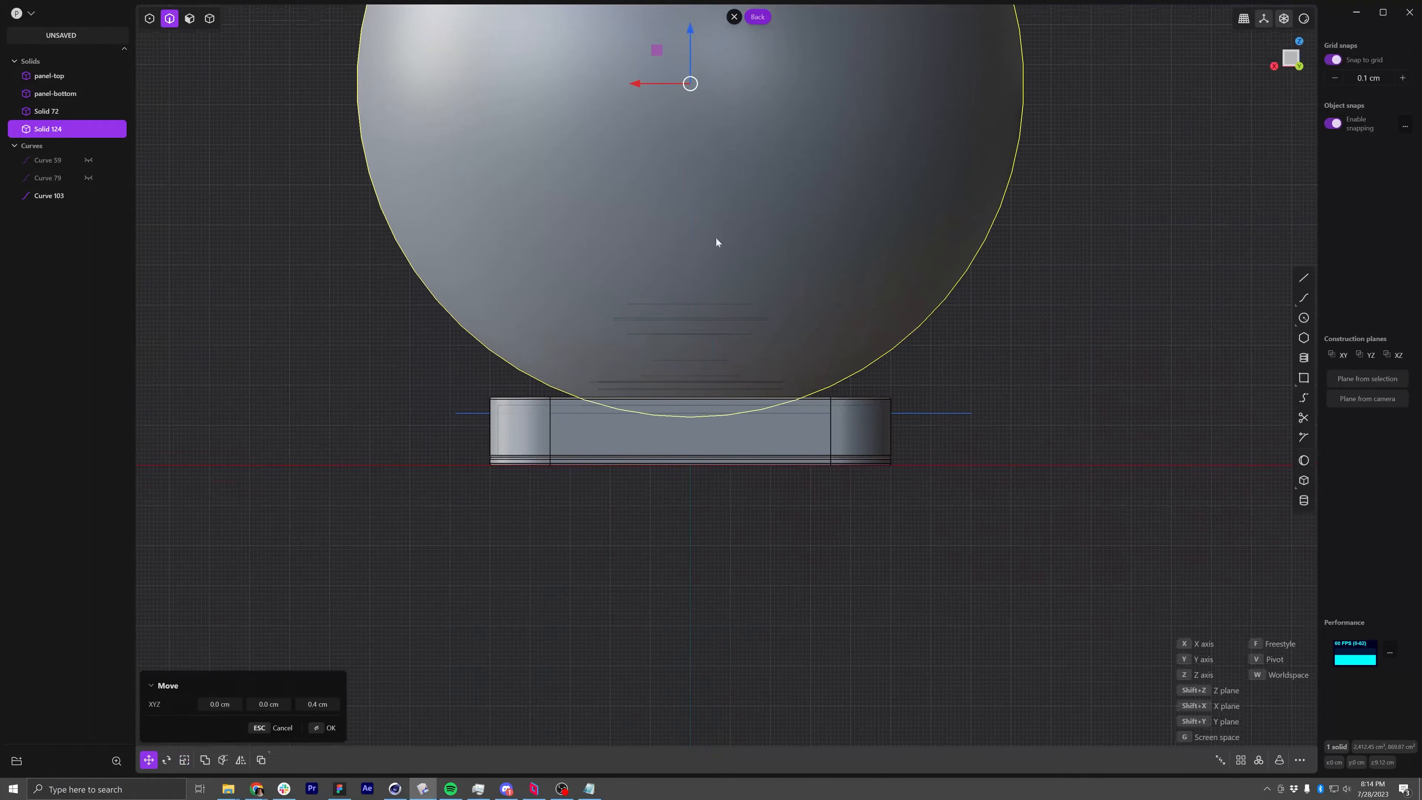
shift+middle_drag(717, 241, 728, 459)
drag(702, 248, 714, 139)
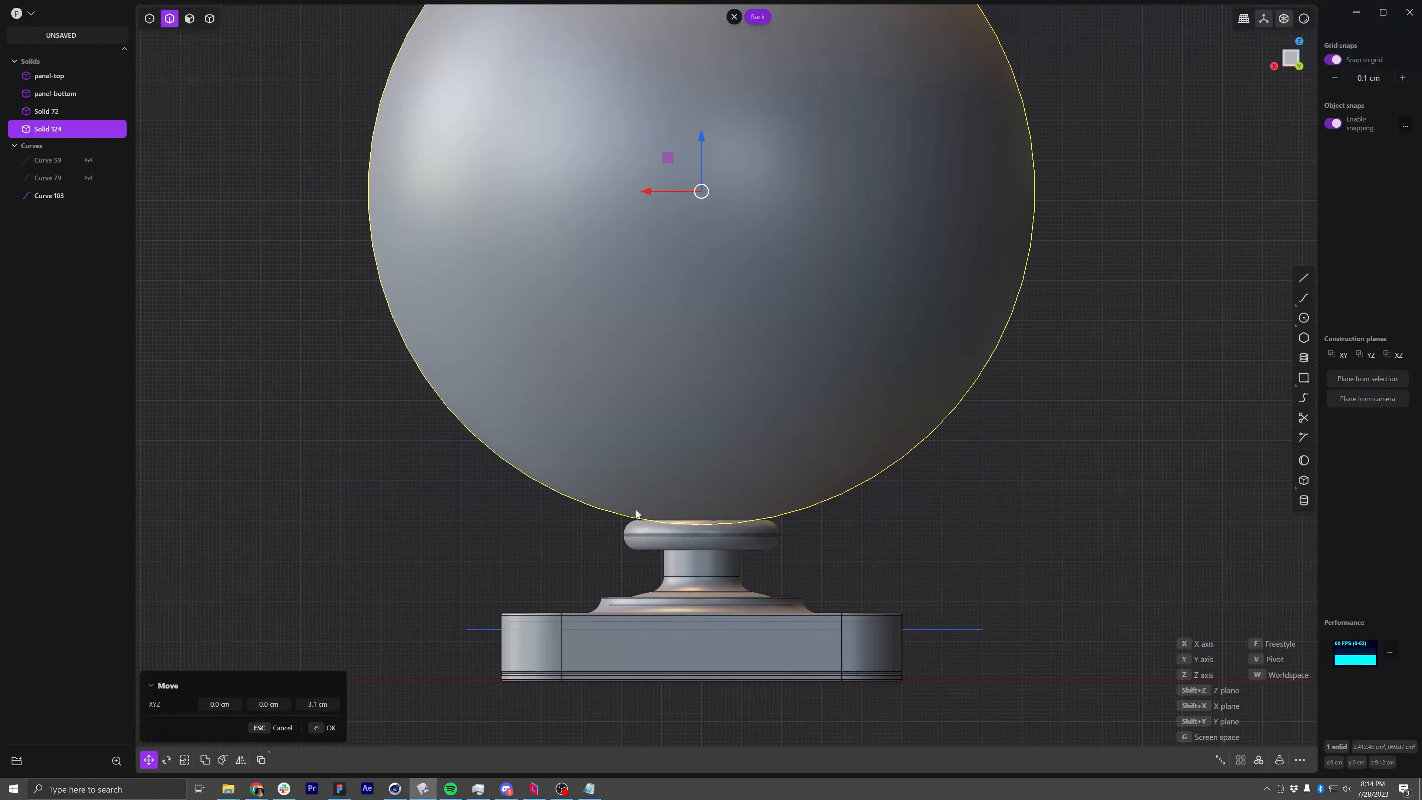
key(Return)
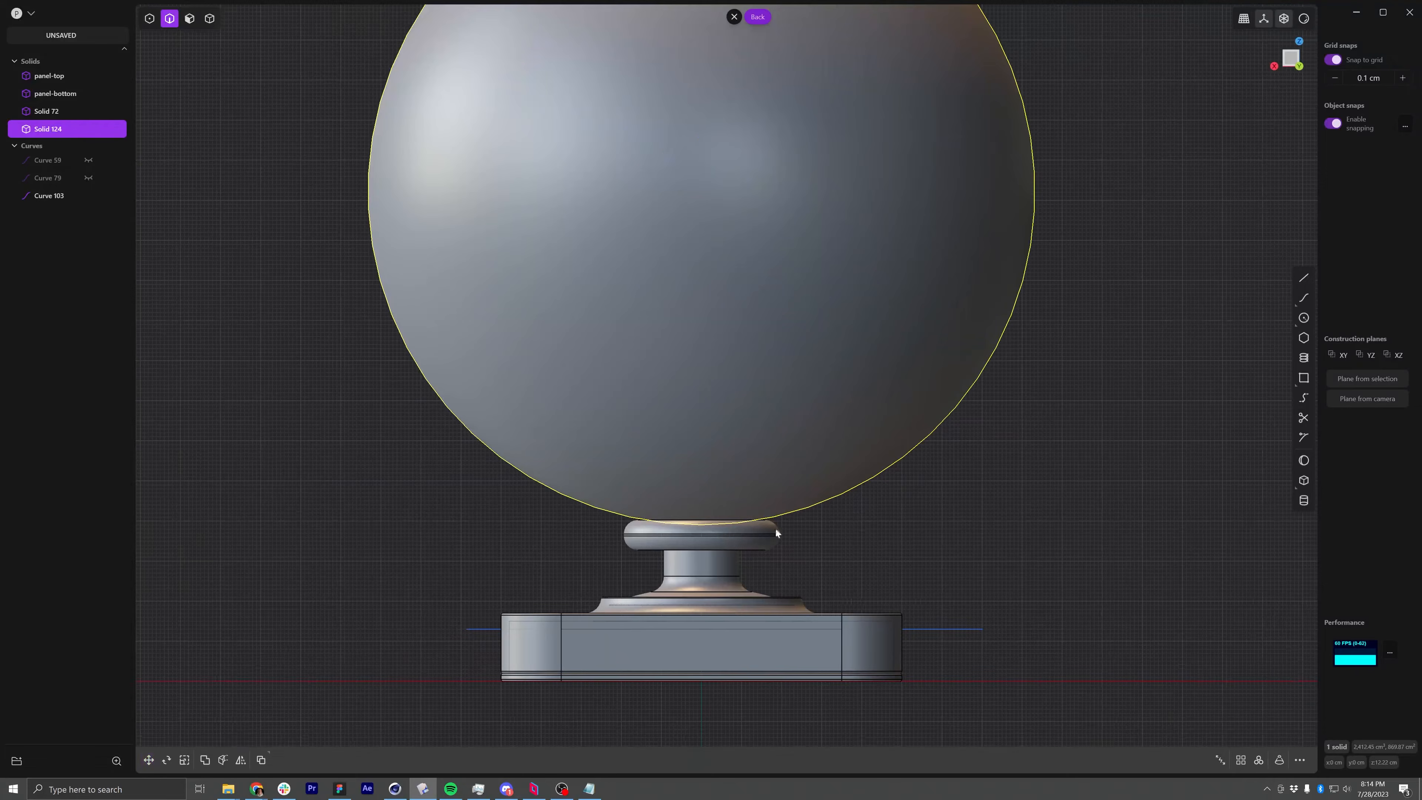
Subtract the large sphere from the knob body with a Boolean difference to form a shallow concave dish in its top
click(210, 18)
click(712, 548)
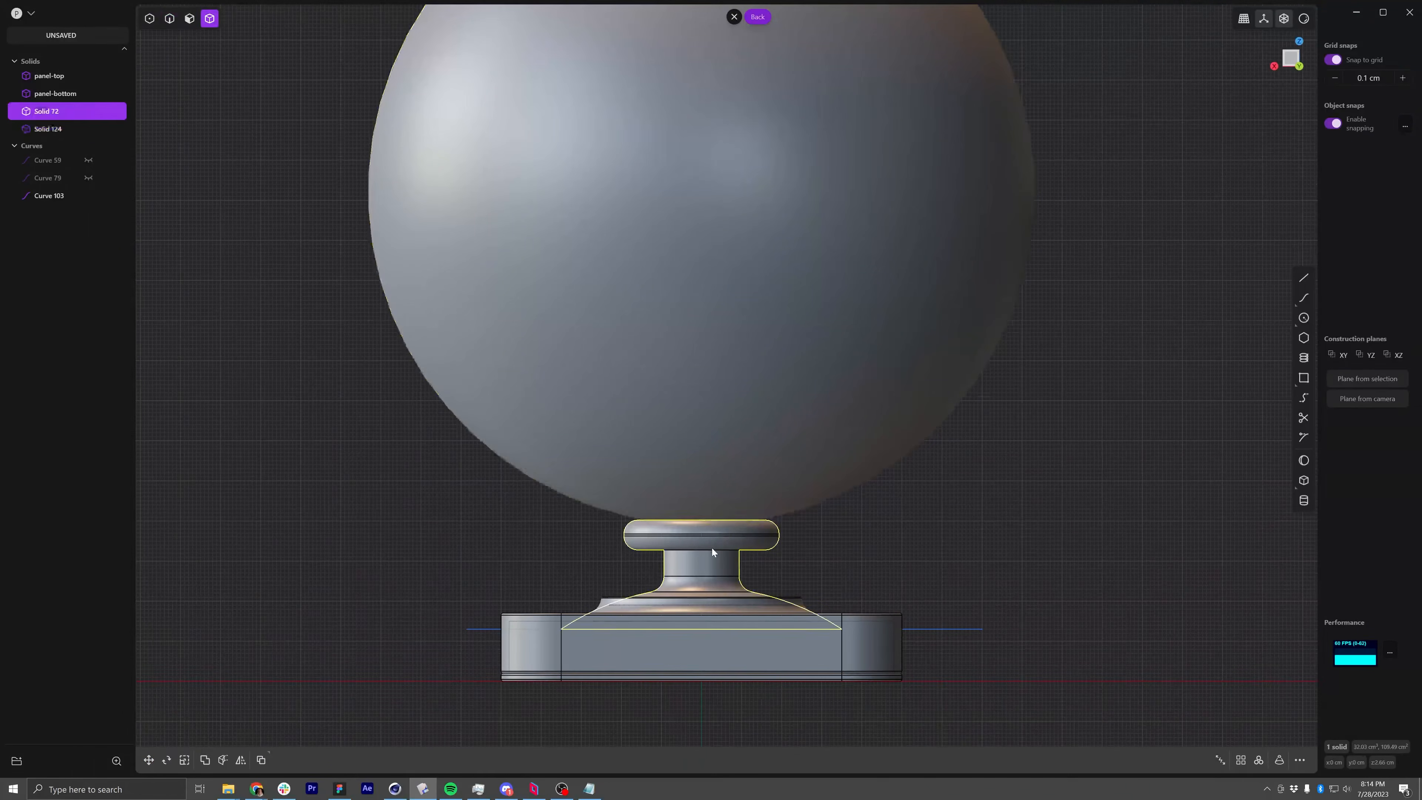
shift+click(898, 415)
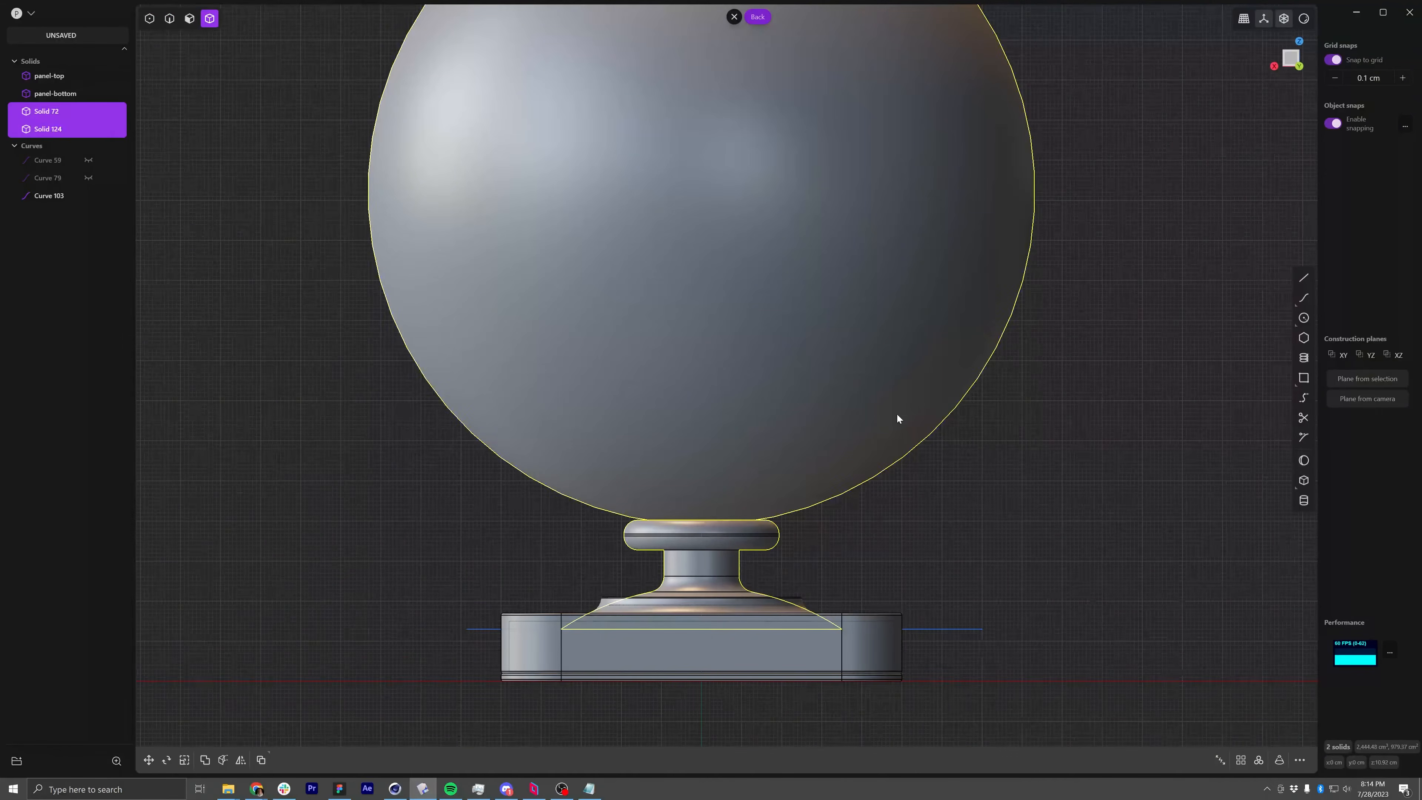
key(q)
middle_drag(869, 535, 762, 632)
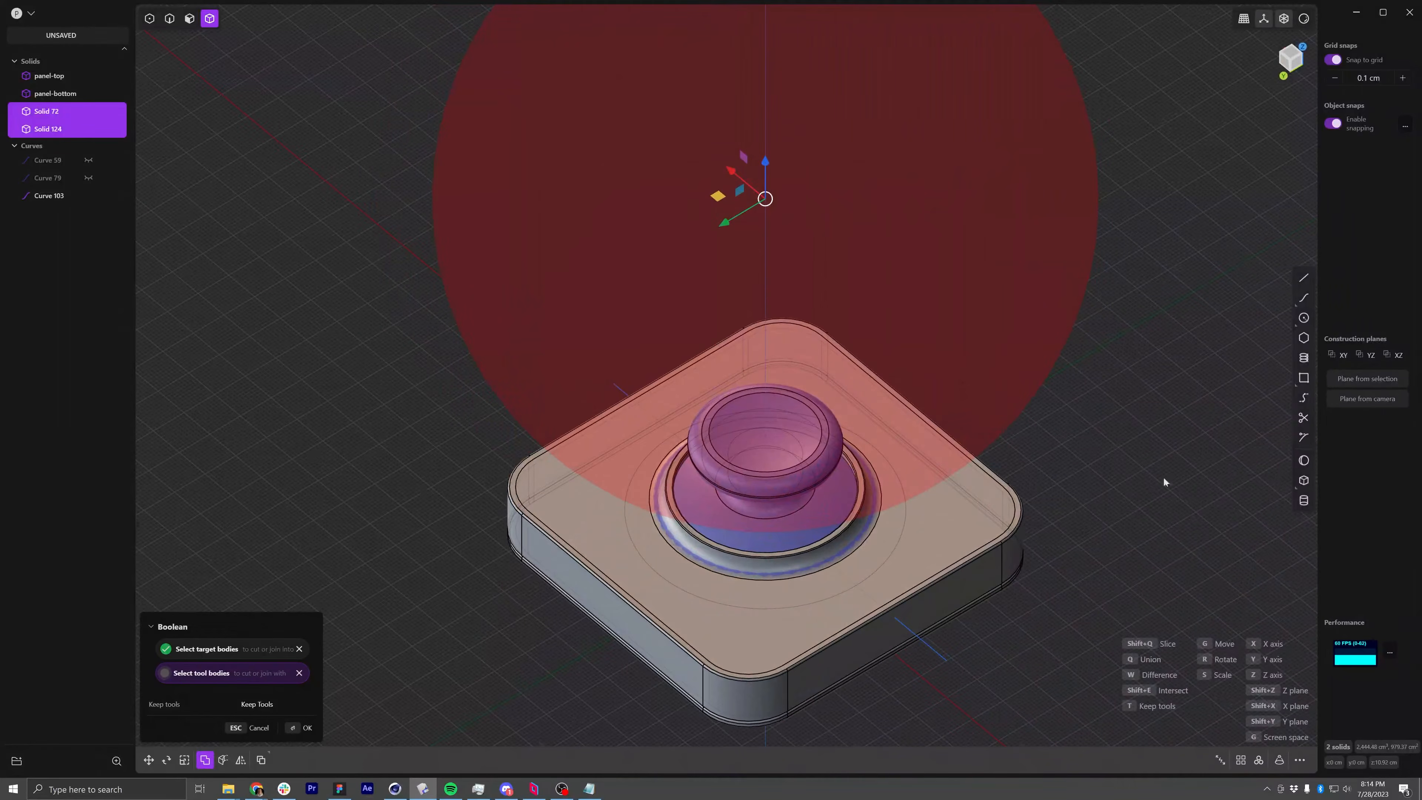
key(Return)
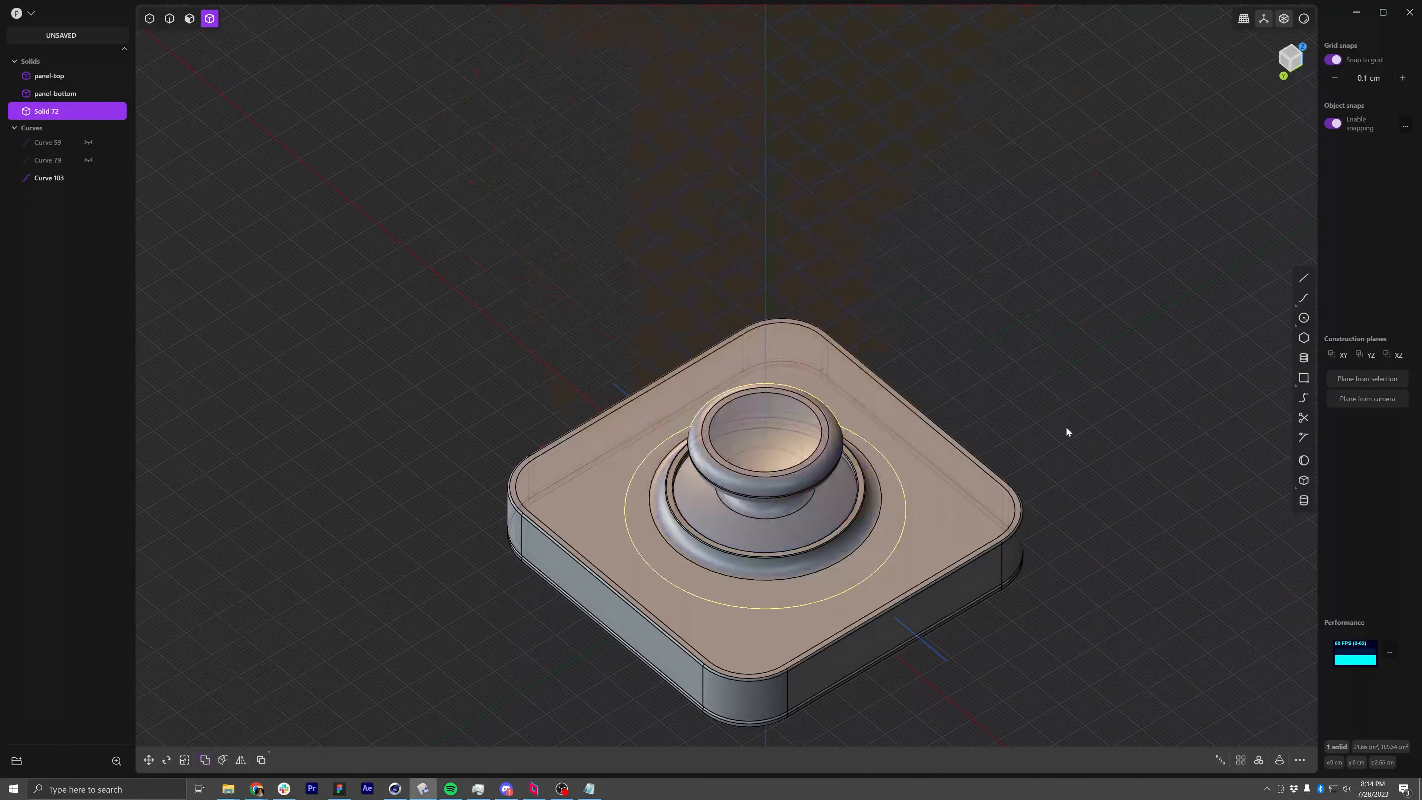
Create a separate sphere with a 0.4 cm radius at the centre of the knob's dish, without target bodies
middle_drag(755, 459, 748, 392)
scroll(766, 448, up, 5)
middle_drag(731, 468, 773, 361)
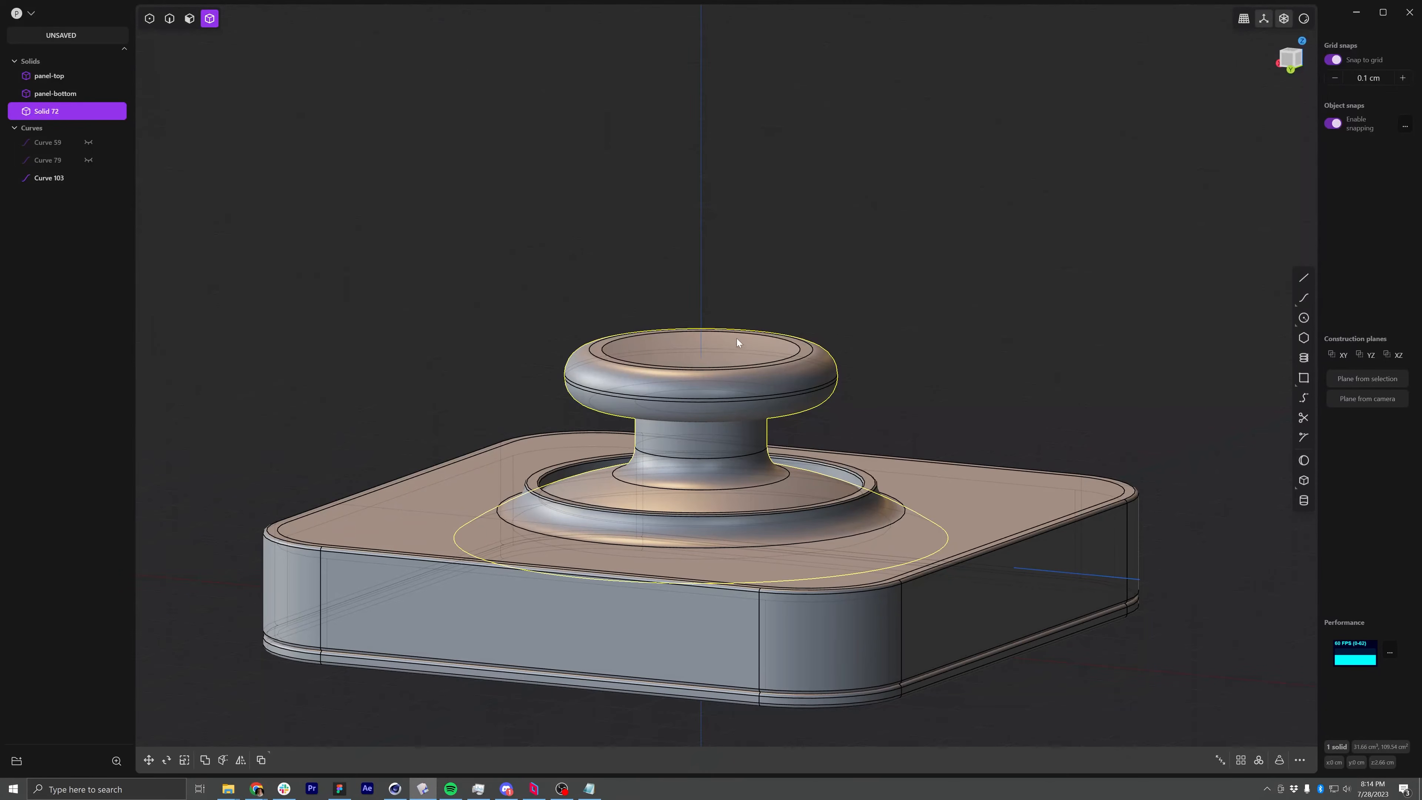
middle_drag(737, 338, 722, 403)
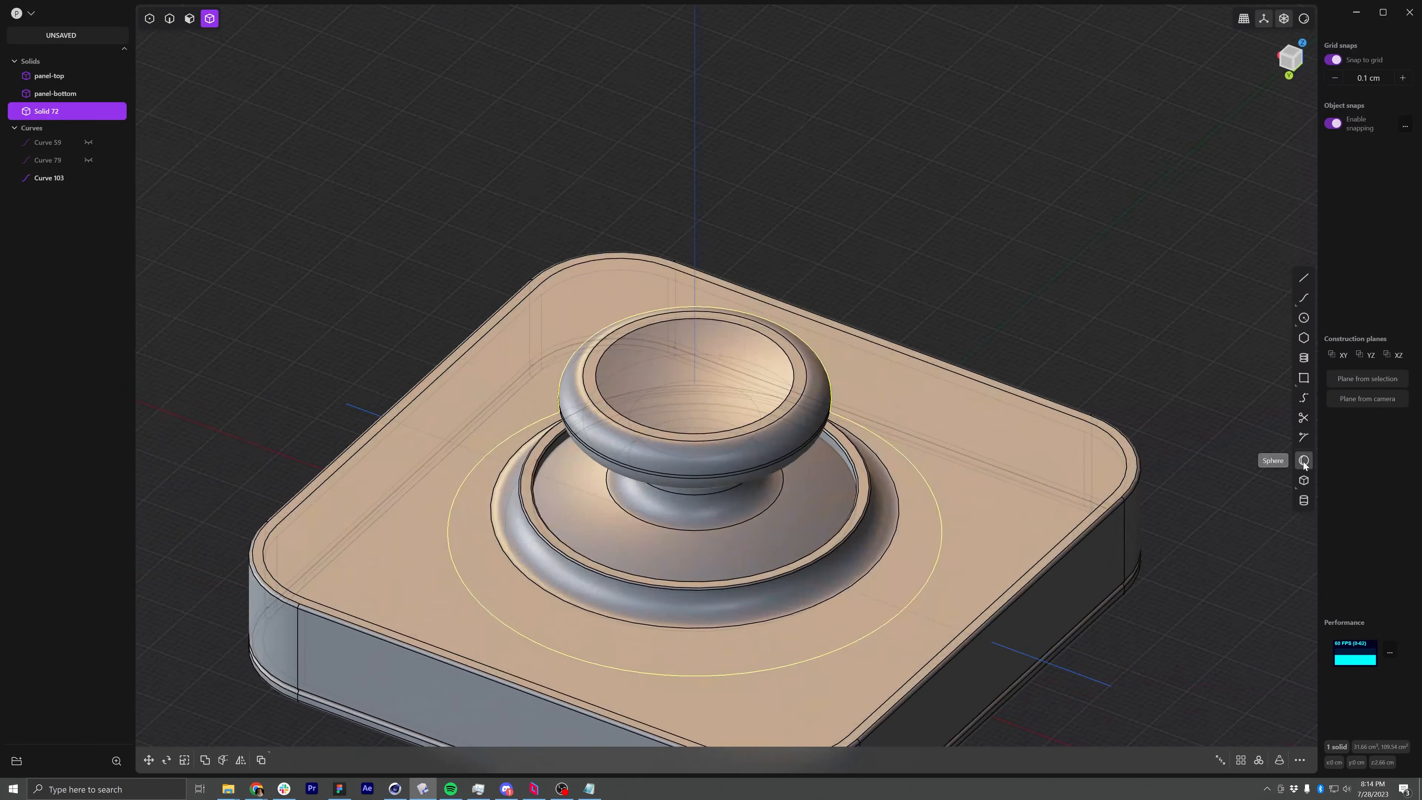
shift+middle_drag(820, 492, 791, 376)
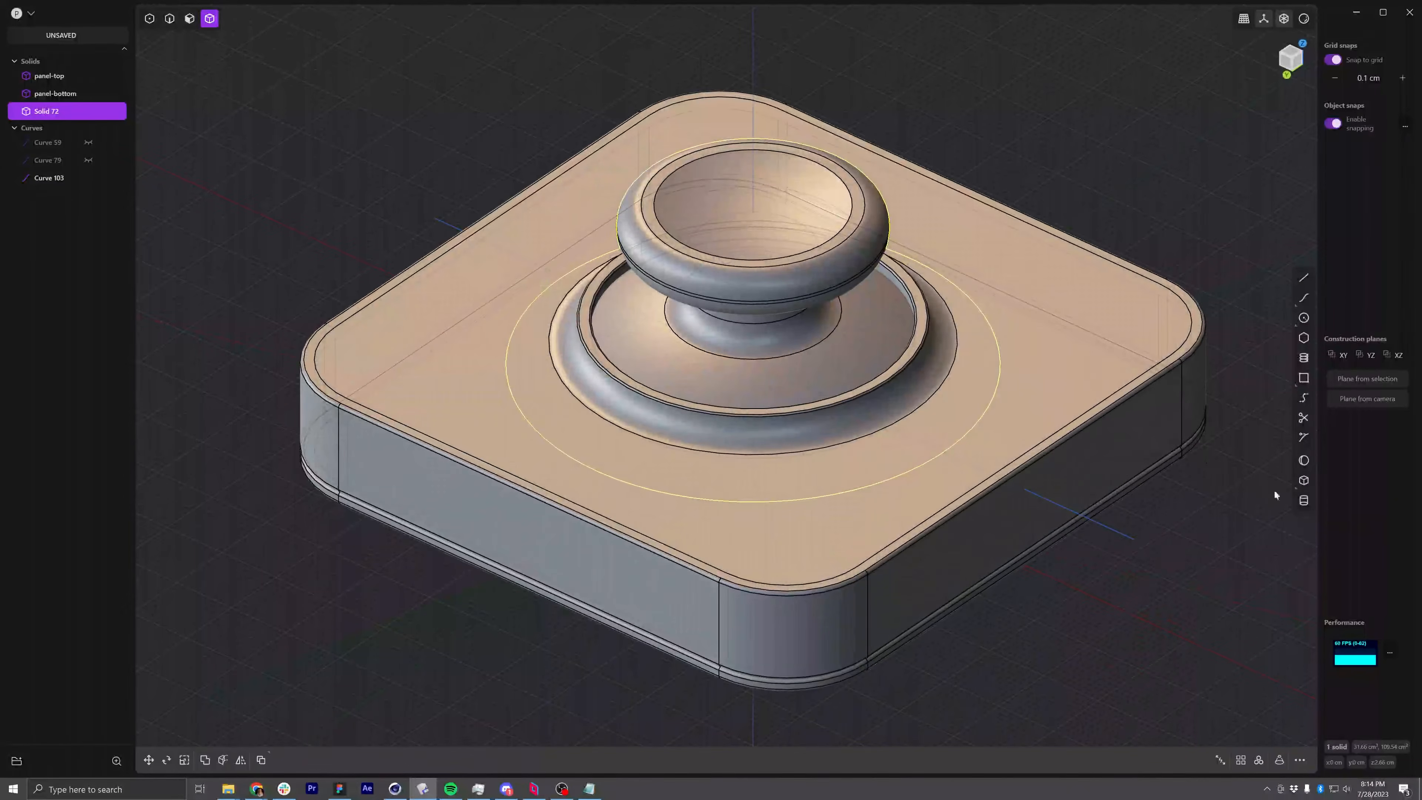
click(1304, 460)
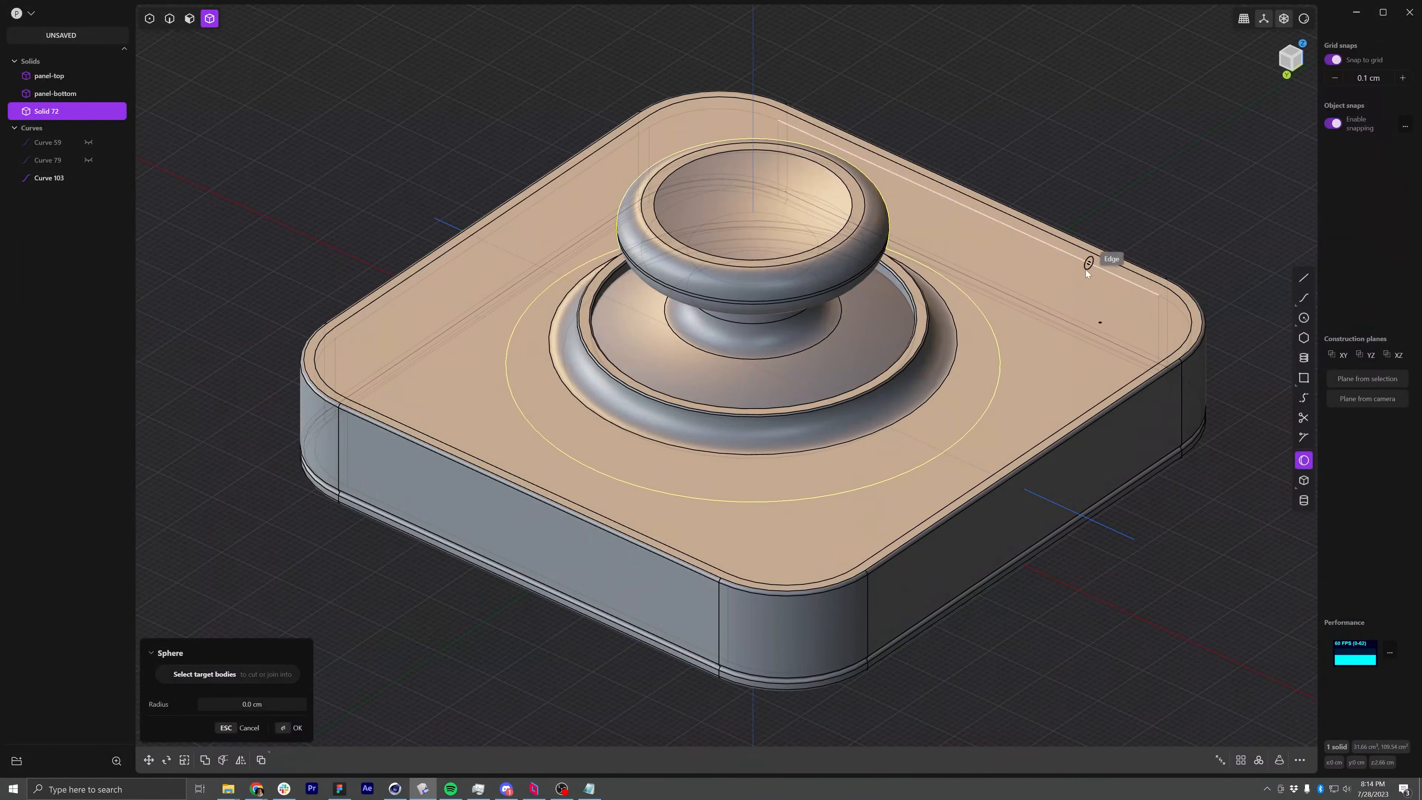
click(754, 206)
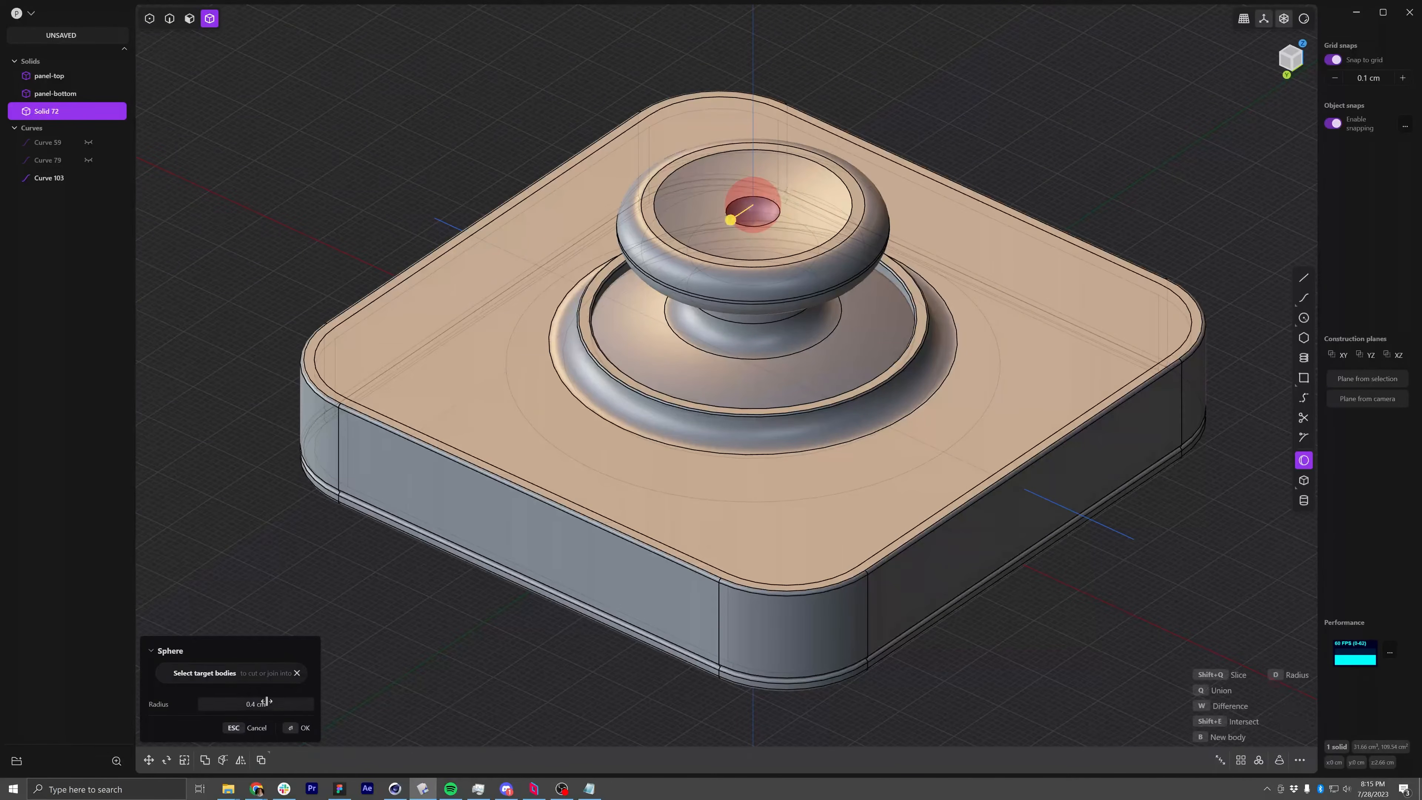
click(297, 673)
click(304, 729)
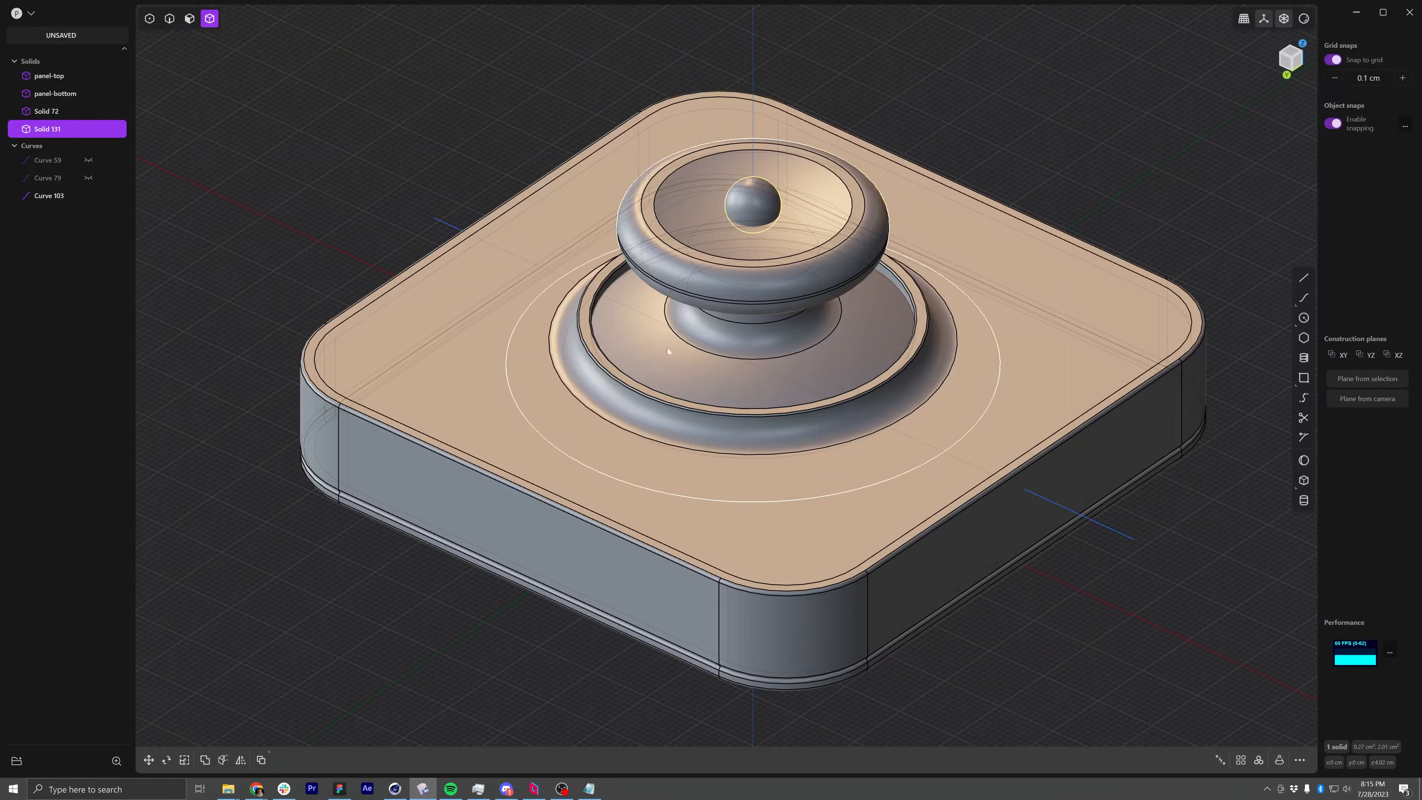
Move the small sphere onto the knob's outer rim, offset -2.058 cm in X and 0.116 cm in Z
key(g)
drag(712, 190, 818, 232)
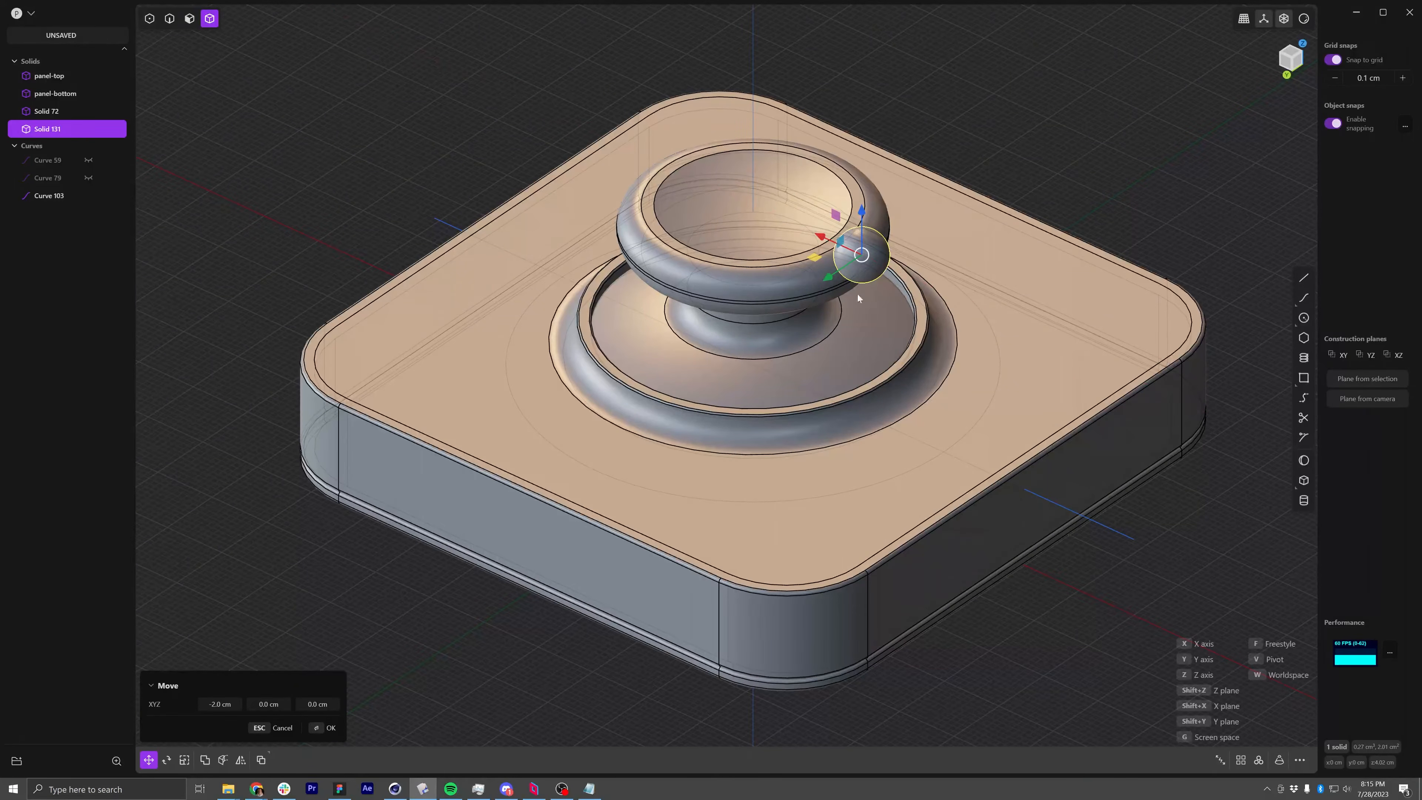
middle_drag(860, 297, 924, 235)
drag(884, 153, 891, 143)
middle_drag(891, 146, 879, 252)
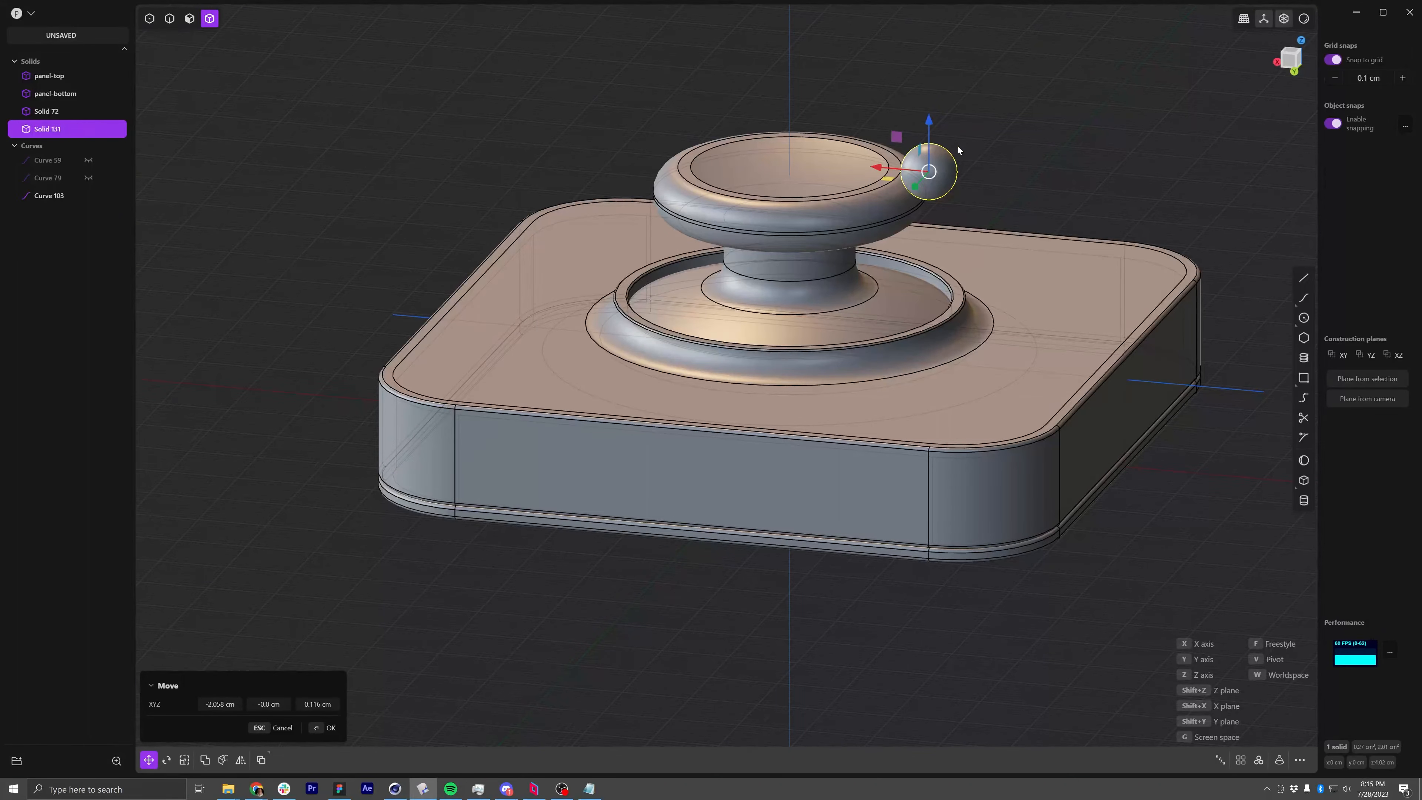
middle_drag(924, 190, 763, 400)
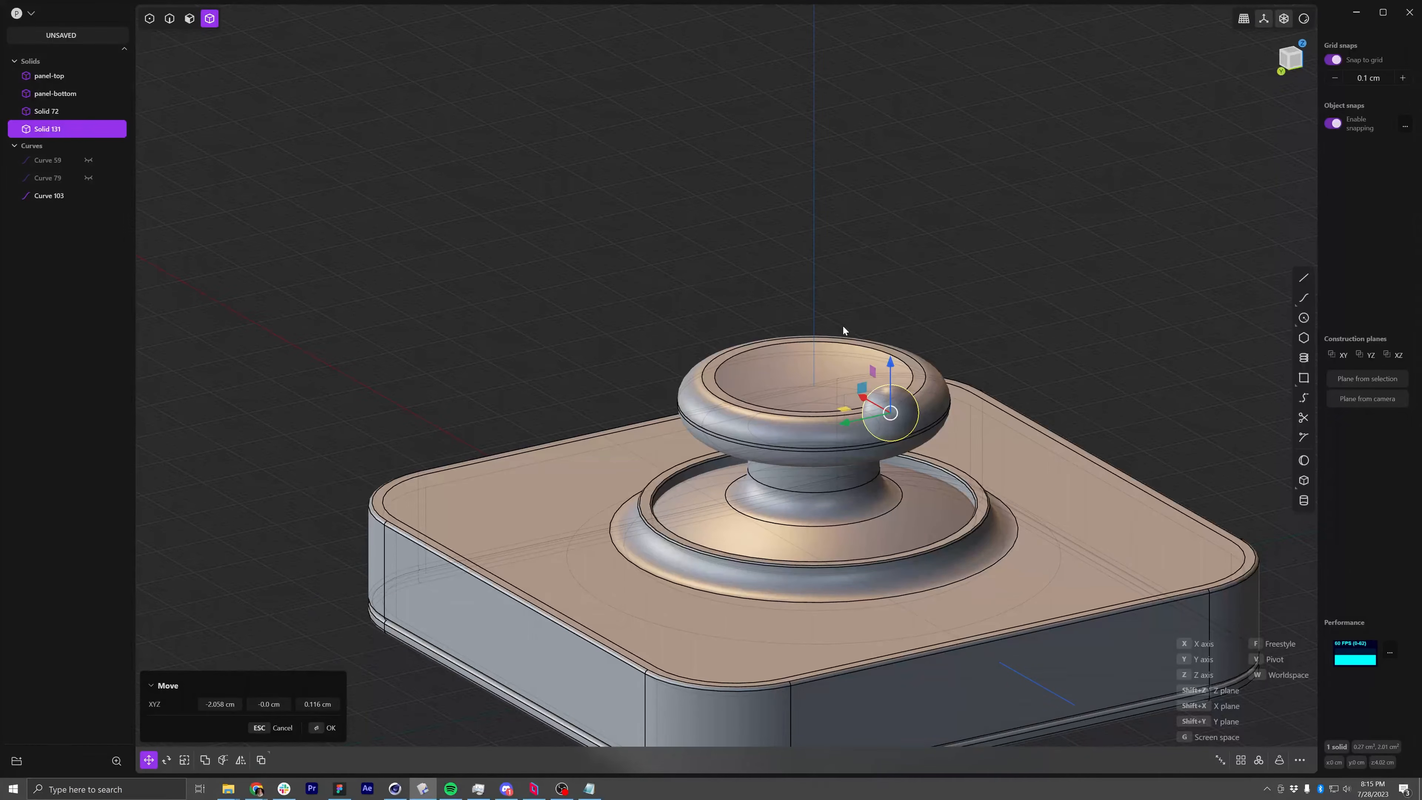
middle_drag(890, 415, 893, 502)
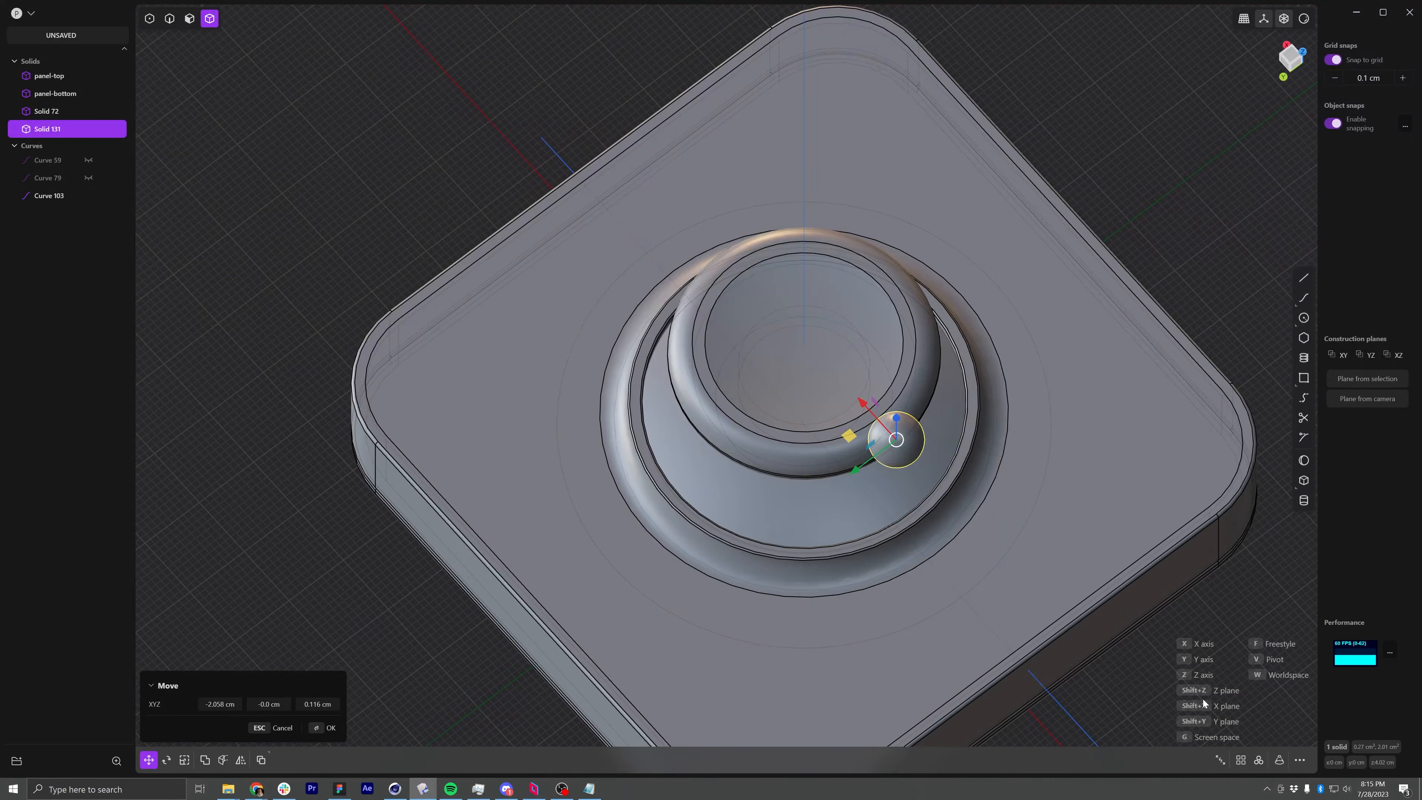
Create a radial array of the small sphere around the knob's centre with 17 instances over 360 degrees
click(1259, 760)
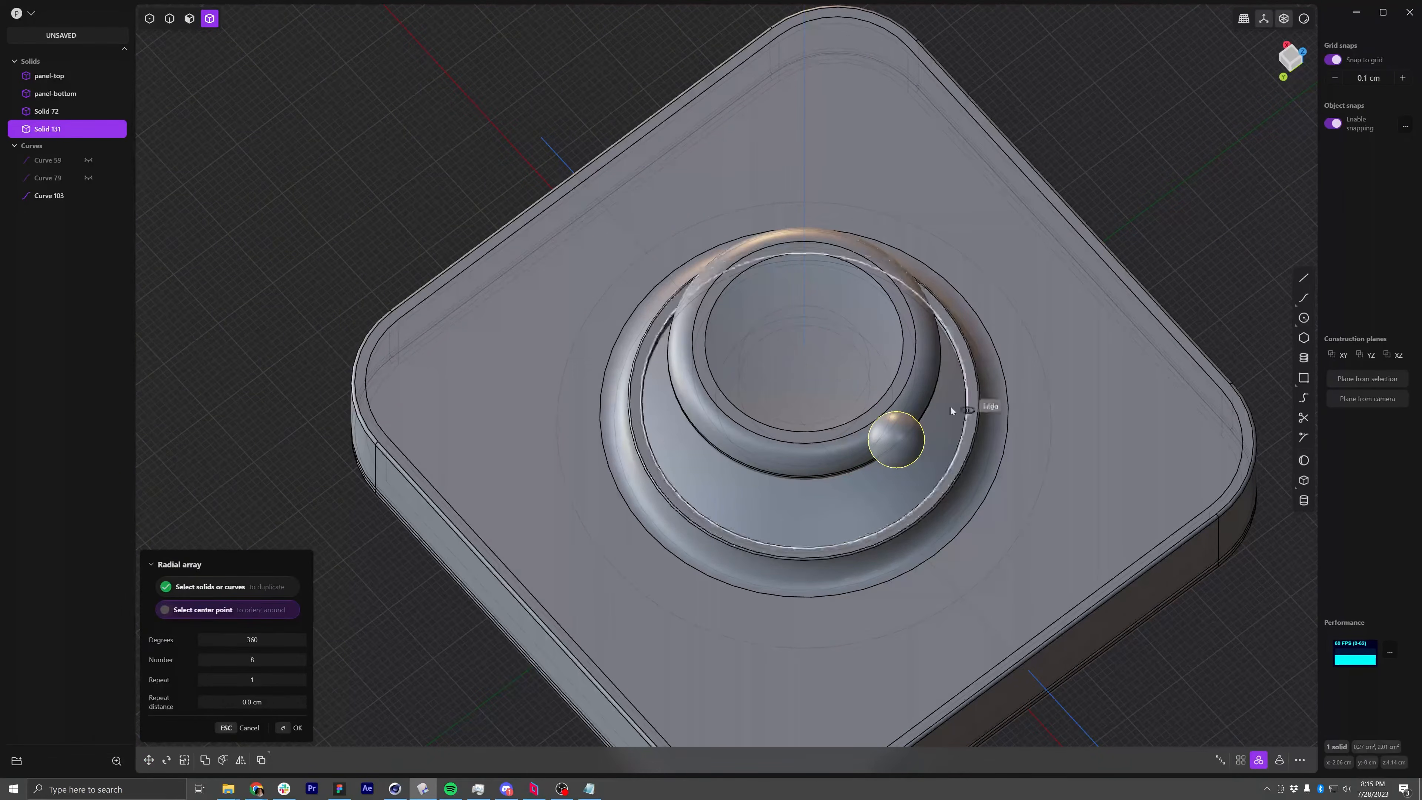
click(808, 345)
middle_drag(814, 362, 807, 284)
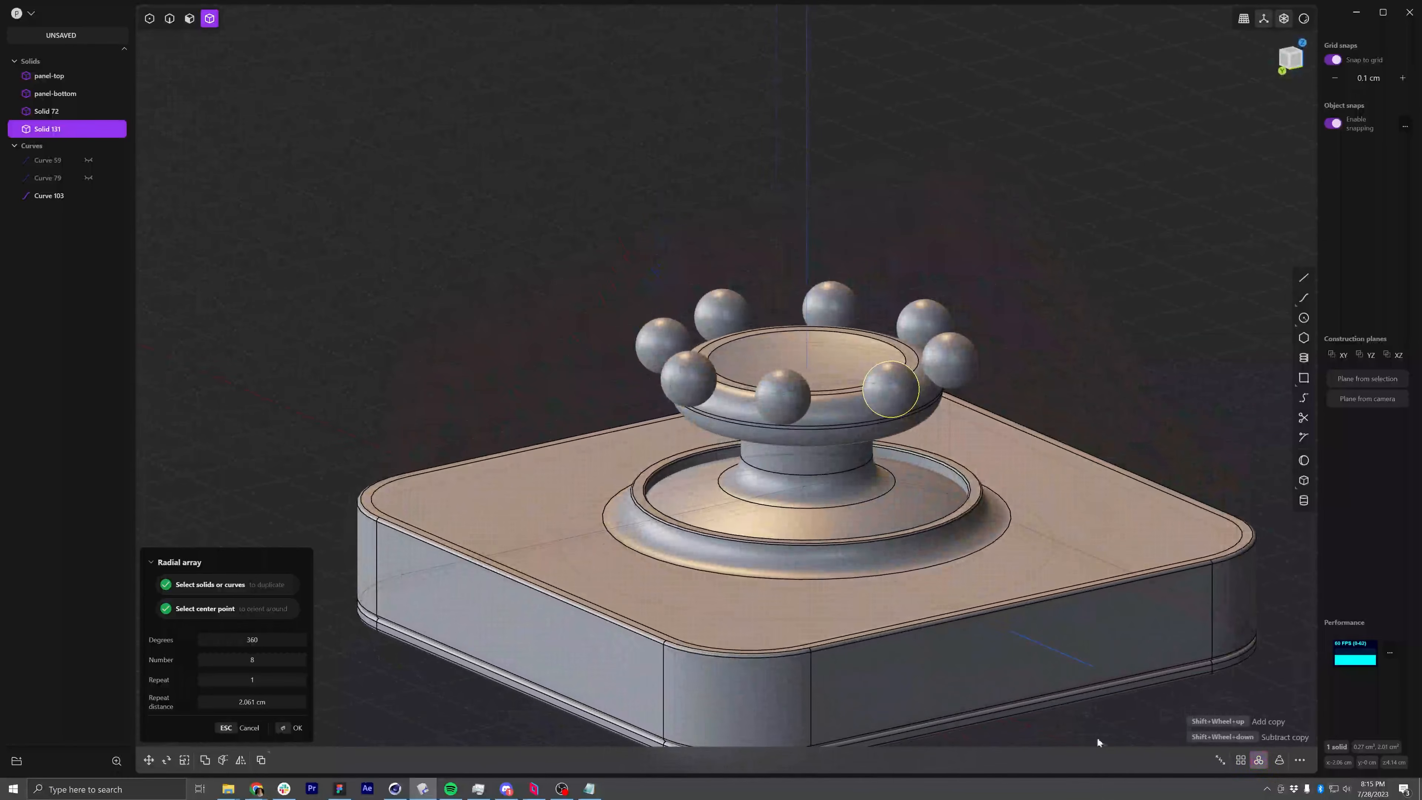
shift+scroll(890, 388, up, 6)
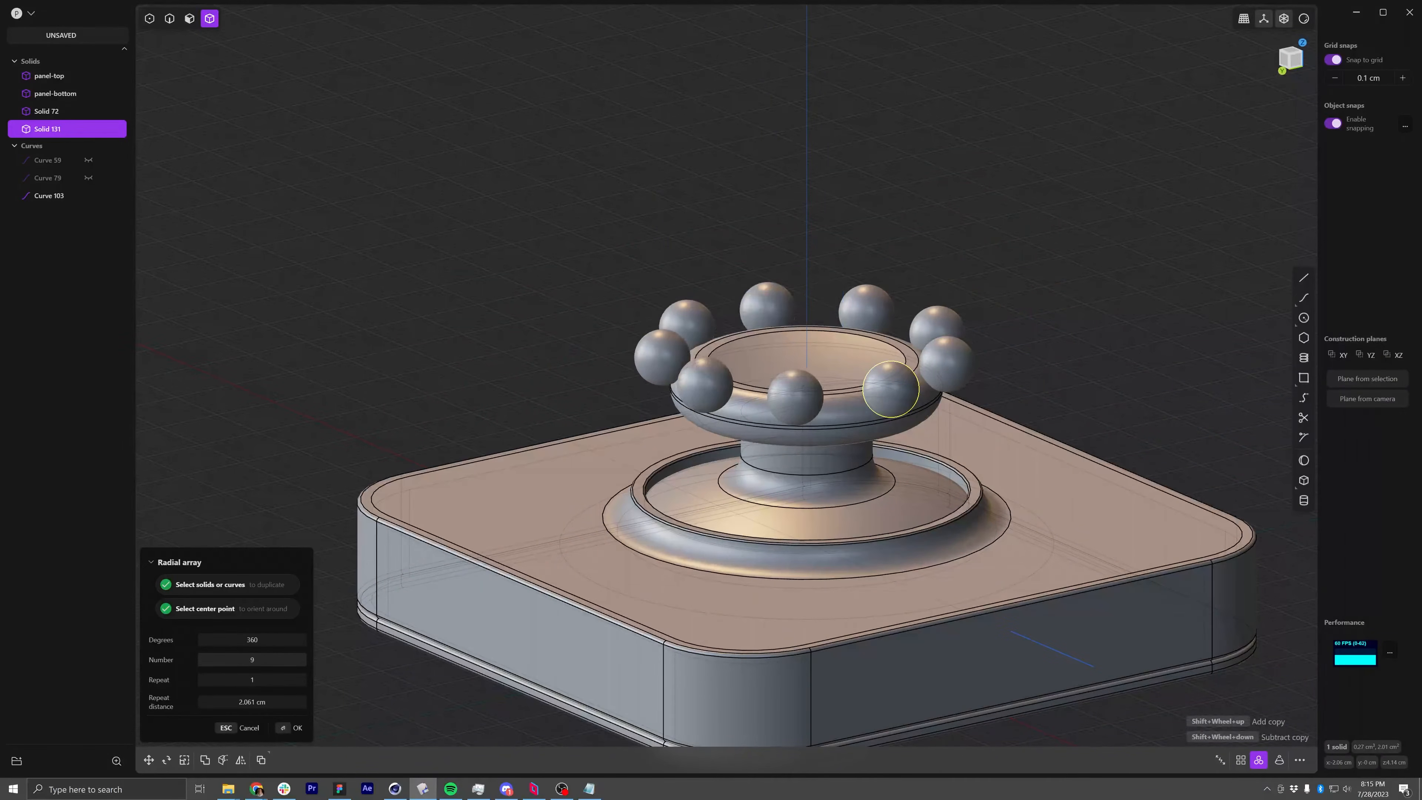
shift+scroll(890, 388, up, 3)
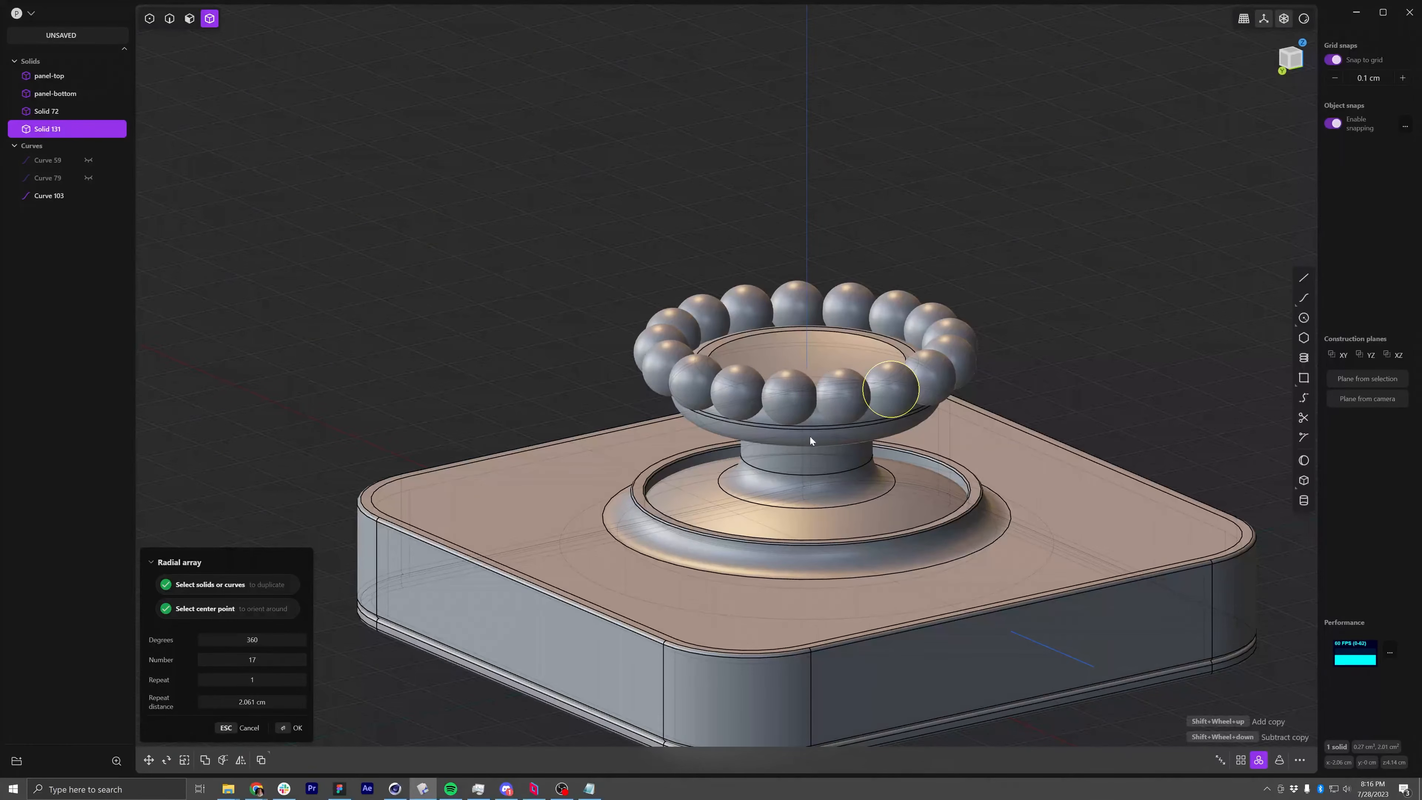
middle_drag(811, 436, 861, 491)
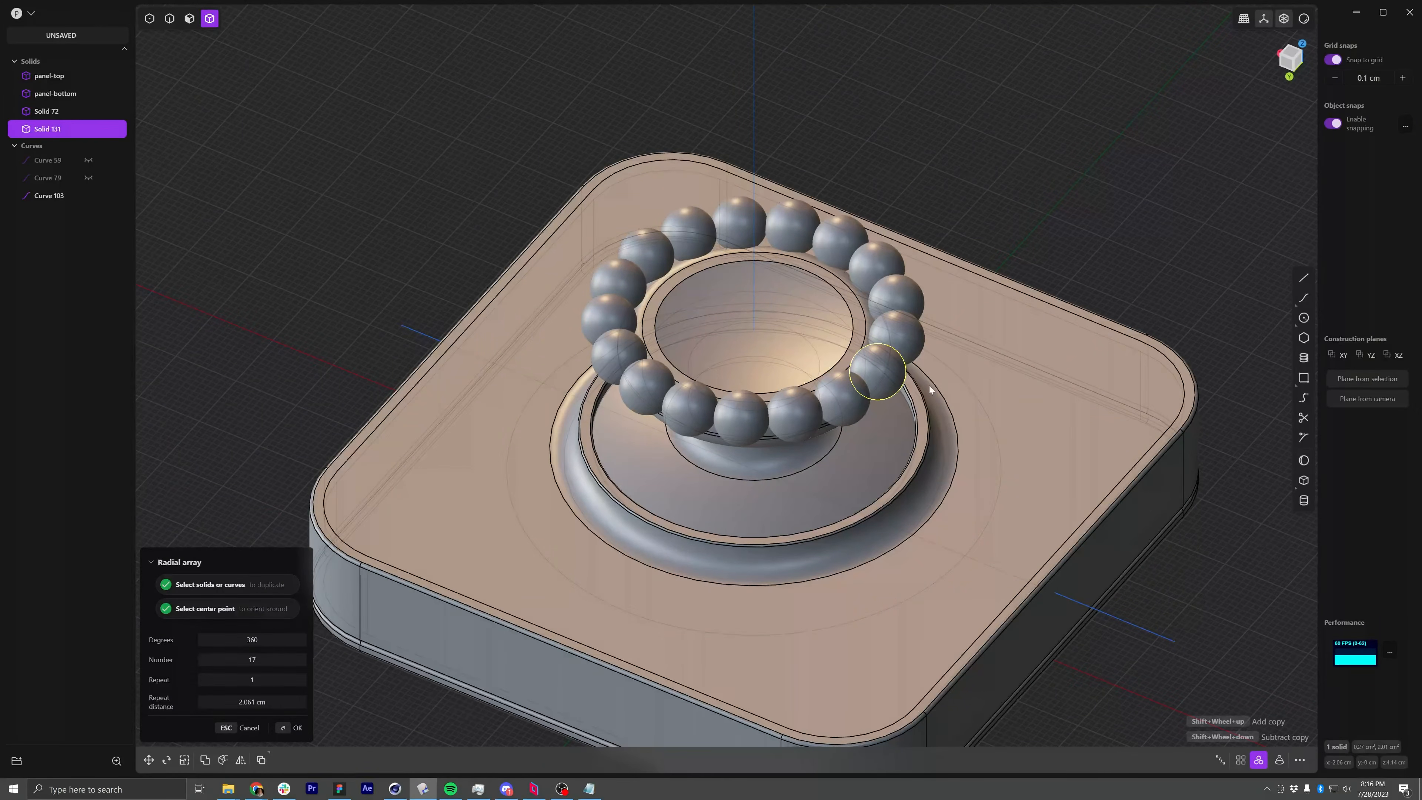
mouse_move(763, 374)
middle_down()
mouse_move(765, 277)
mouse_move(802, 256)
mouse_move(860, 268)
mouse_move(740, 272)
mouse_move(746, 232)
mouse_move(736, 375)
middle_up()
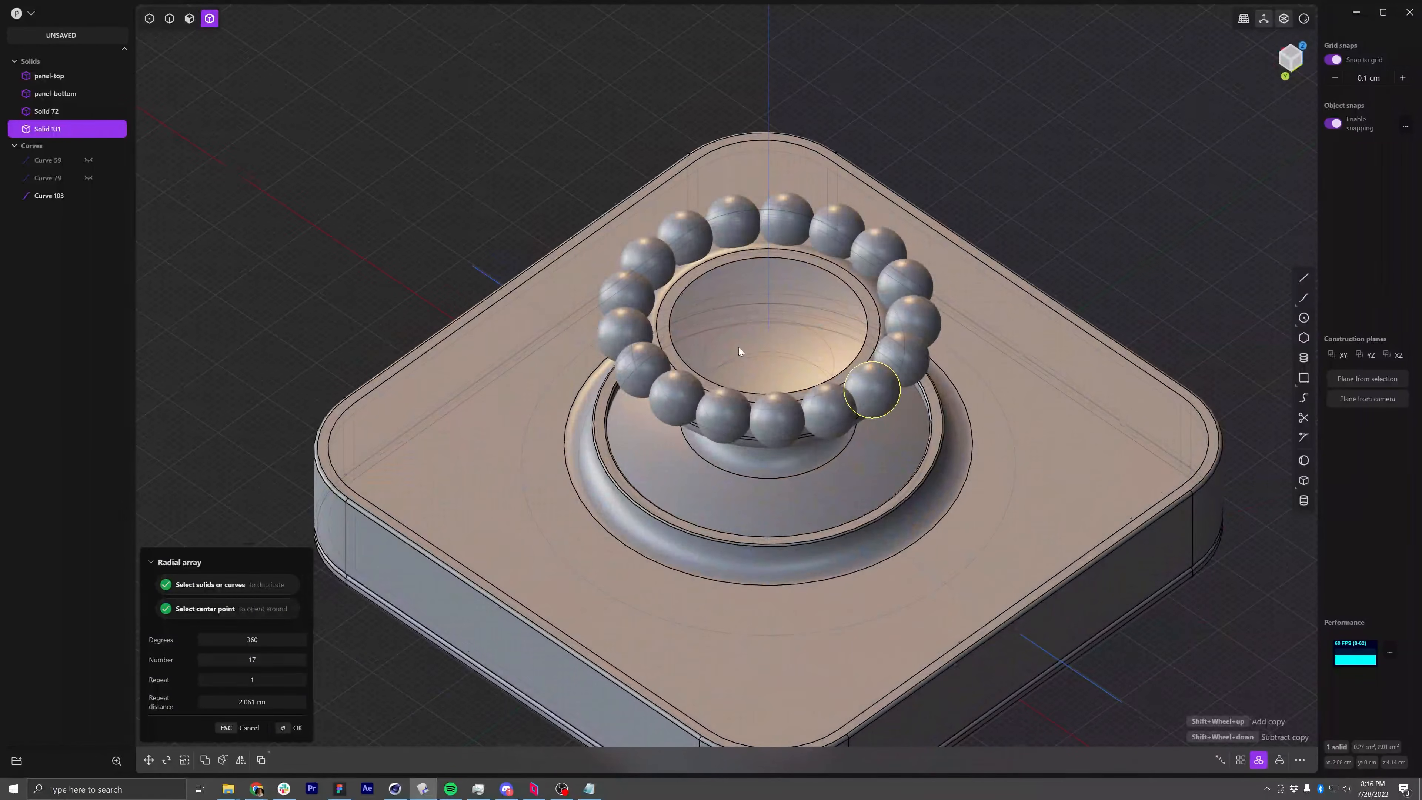
key(Return)
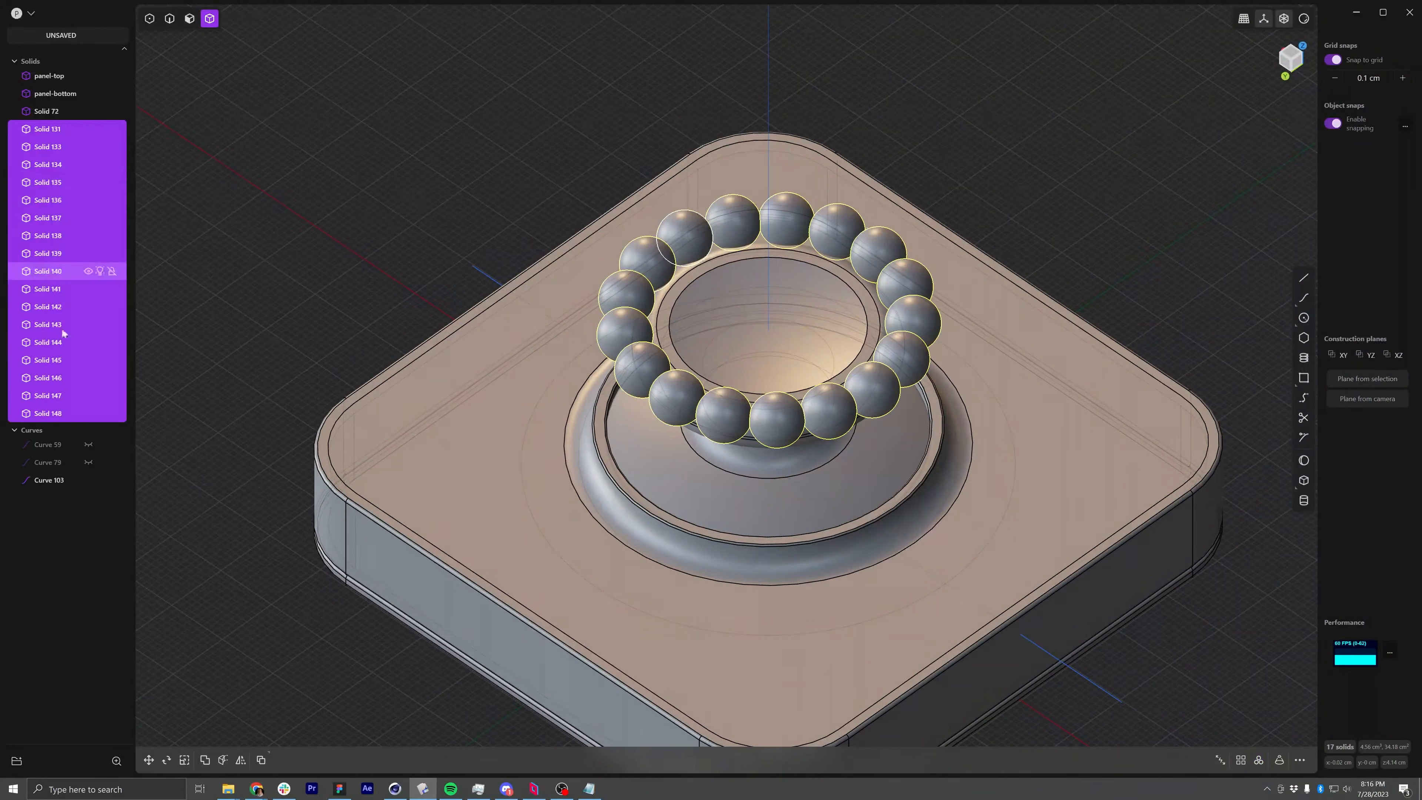
Rename the knob body as "joystiq" and select it together with all the small spheres of the radial array
click(58, 129)
click(54, 112)
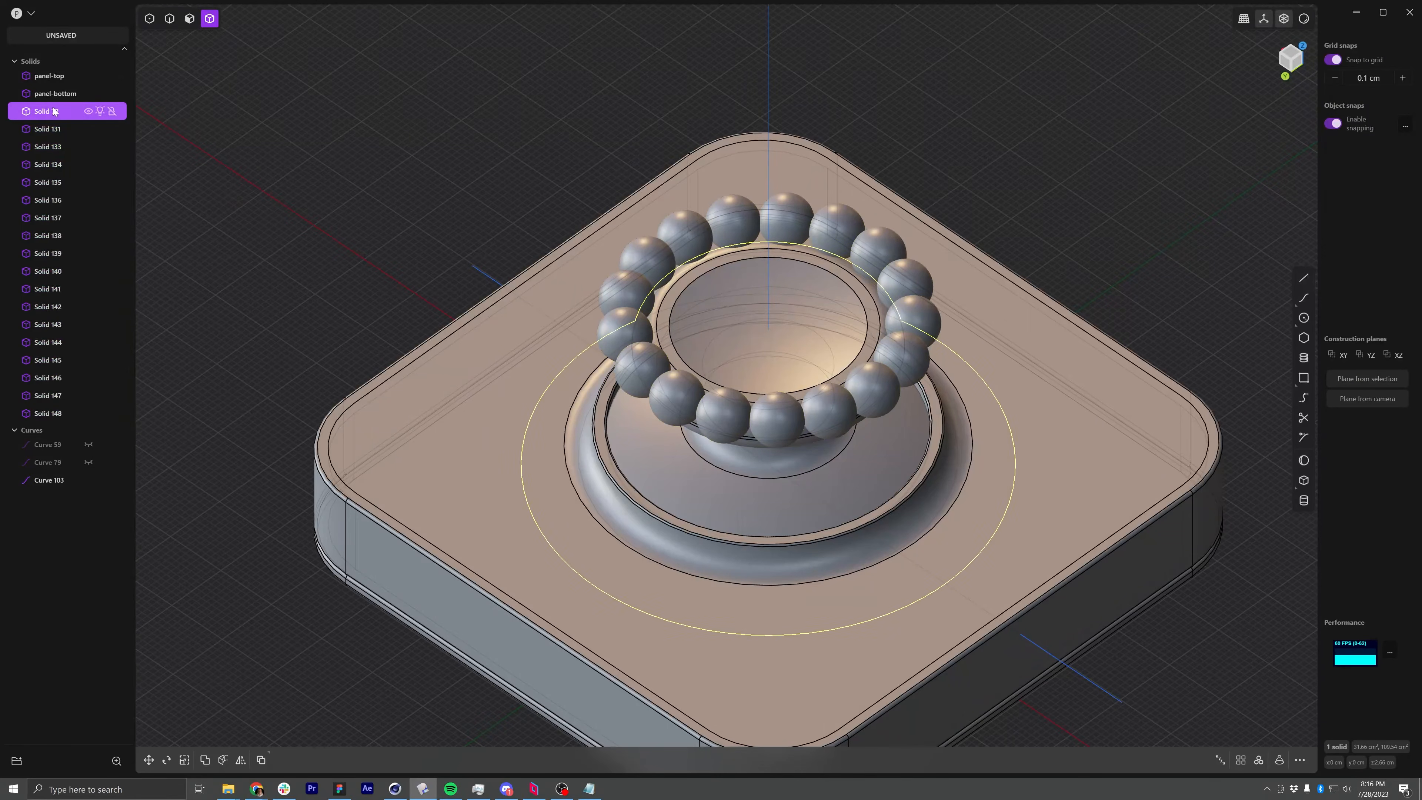
double_click(54, 112)
text(joystic)
key(Return)
shift+click(57, 415)
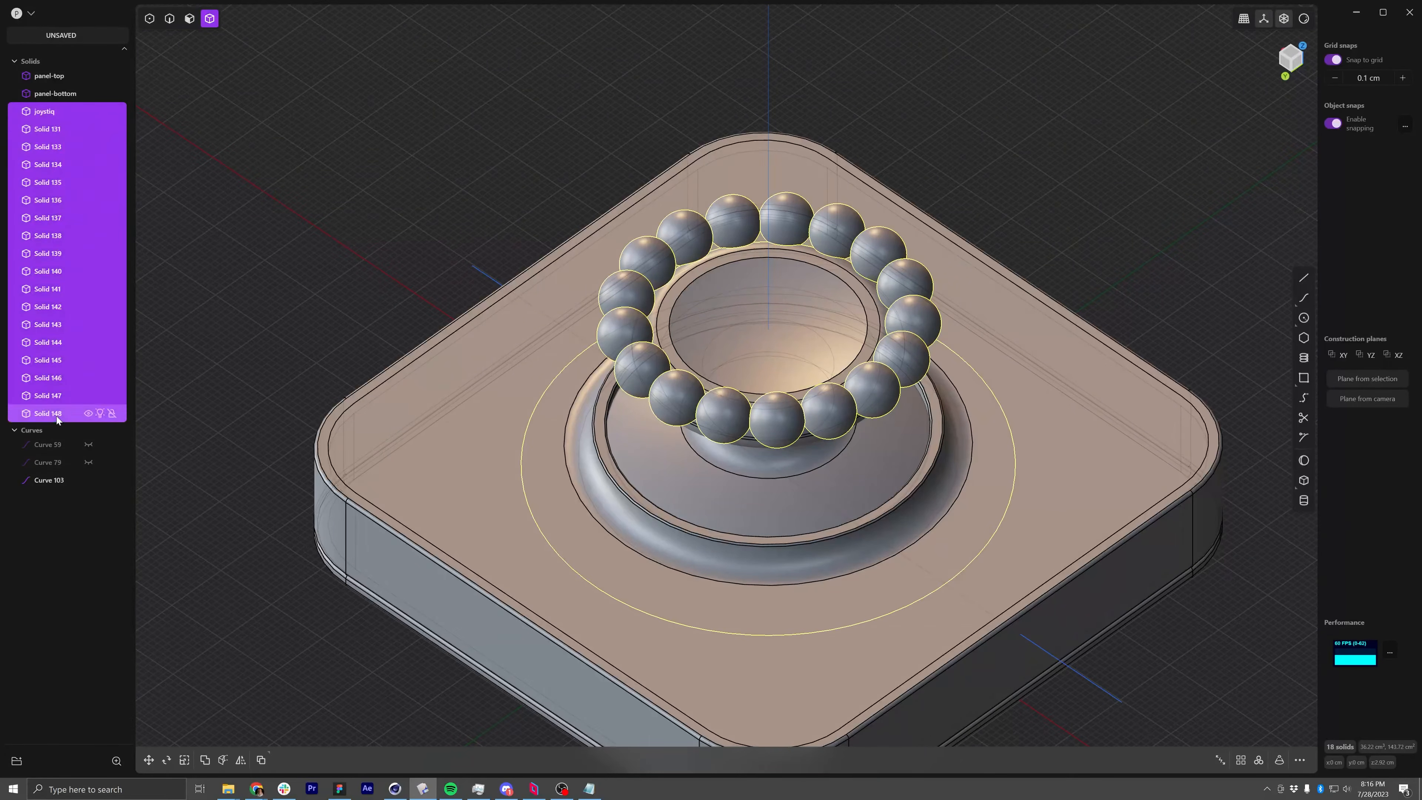
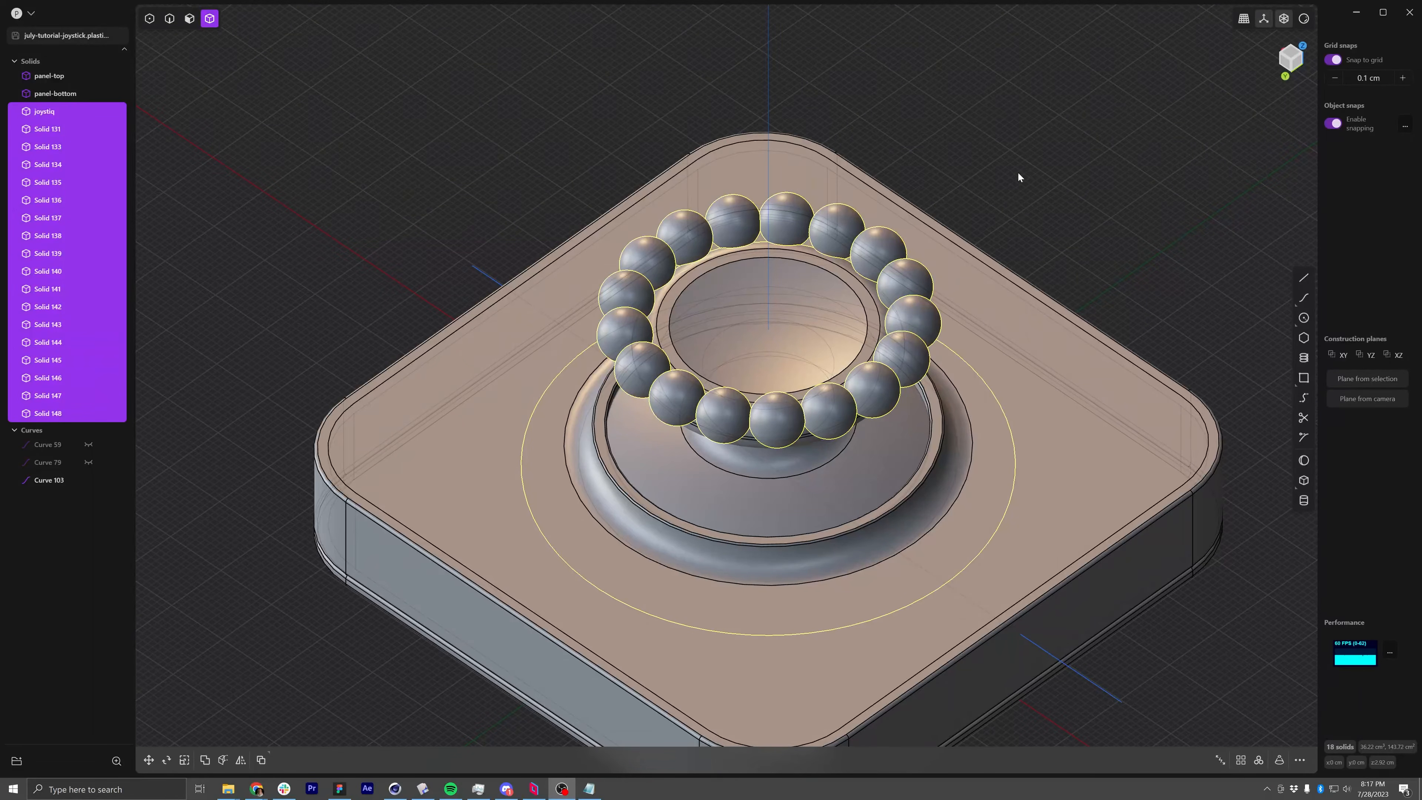
Try a Boolean difference that cuts all the small array spheres out of the joystiq body
click(985, 189)
click(50, 111)
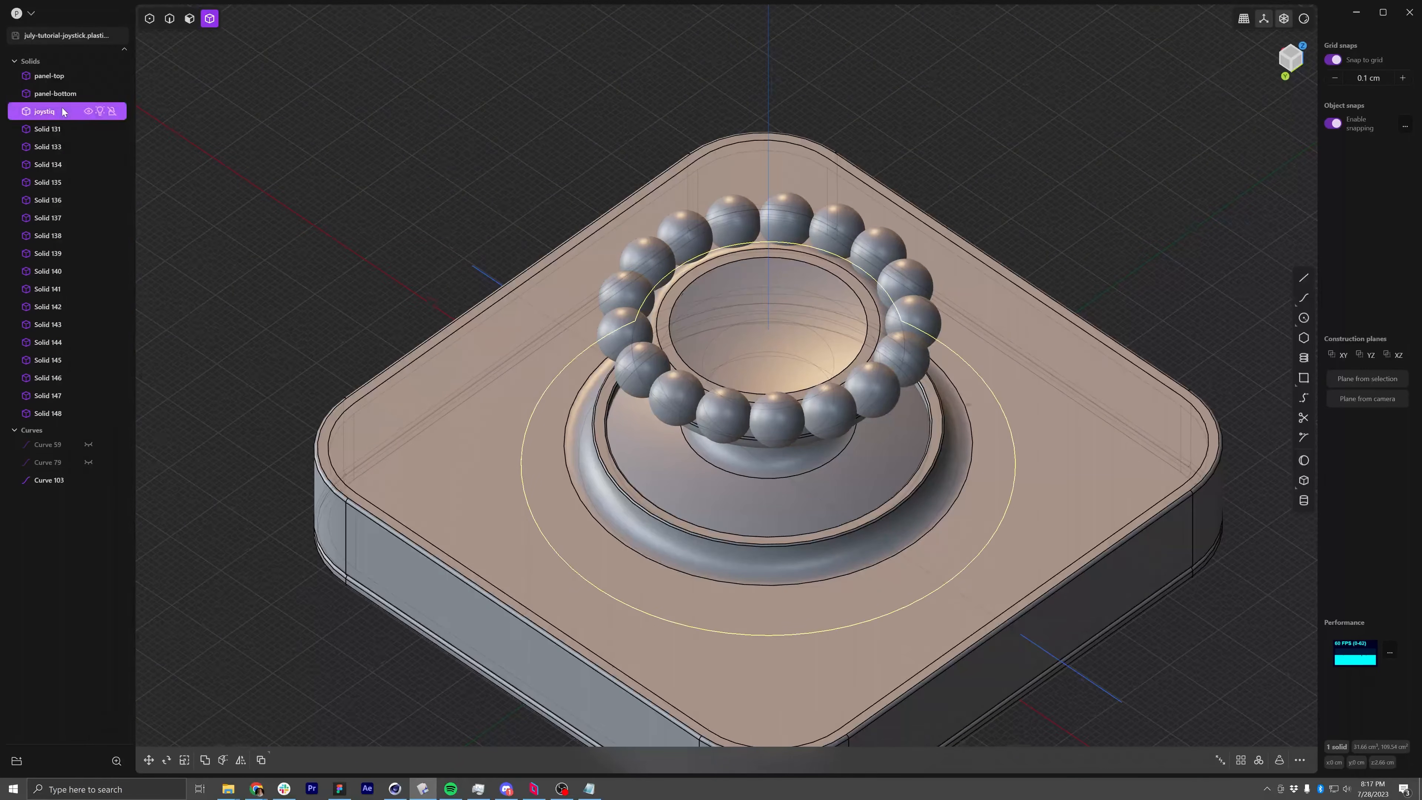
shift+click(50, 413)
key(shift+b)
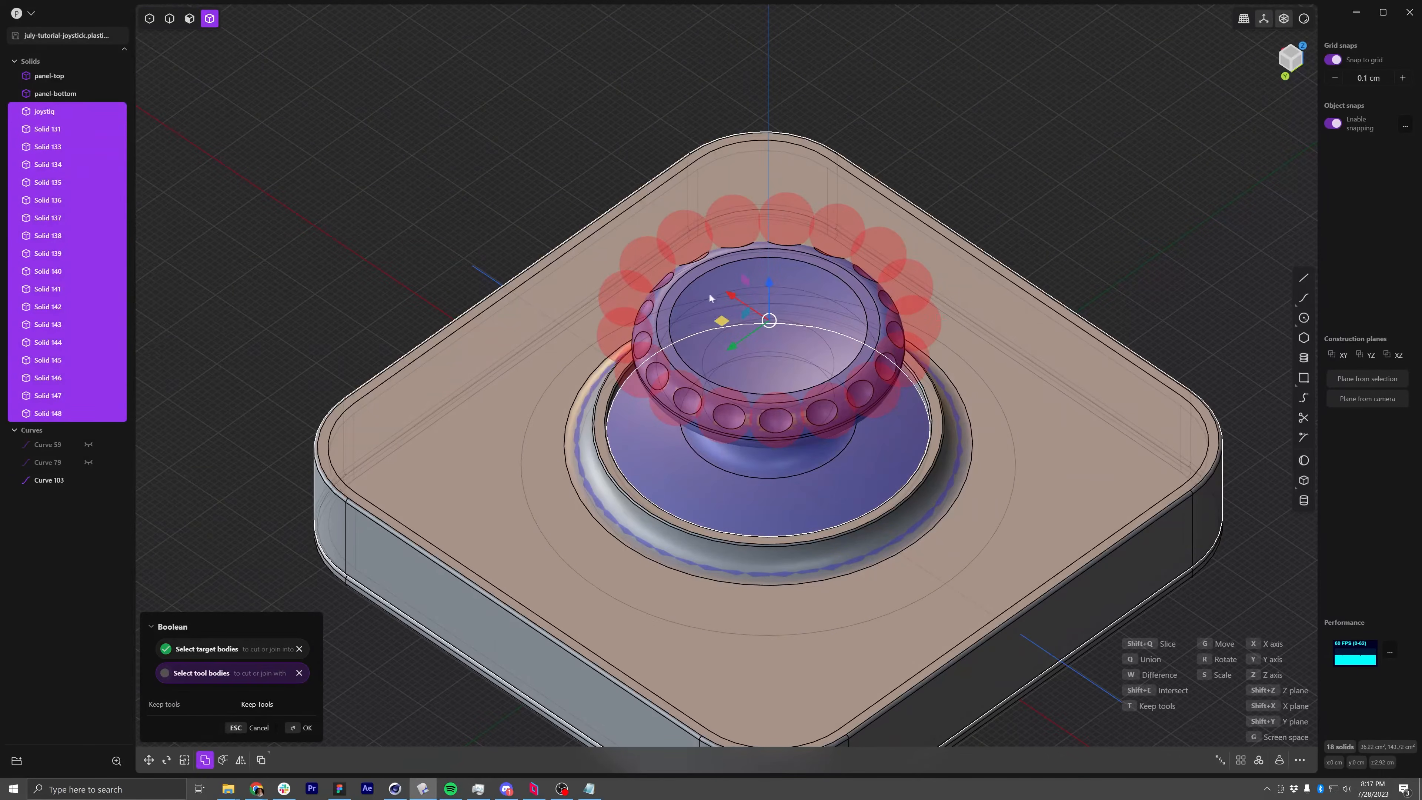
mouse_move(756, 411)
middle_down()
mouse_move(882, 319)
mouse_move(816, 404)
mouse_move(772, 426)
middle_up()
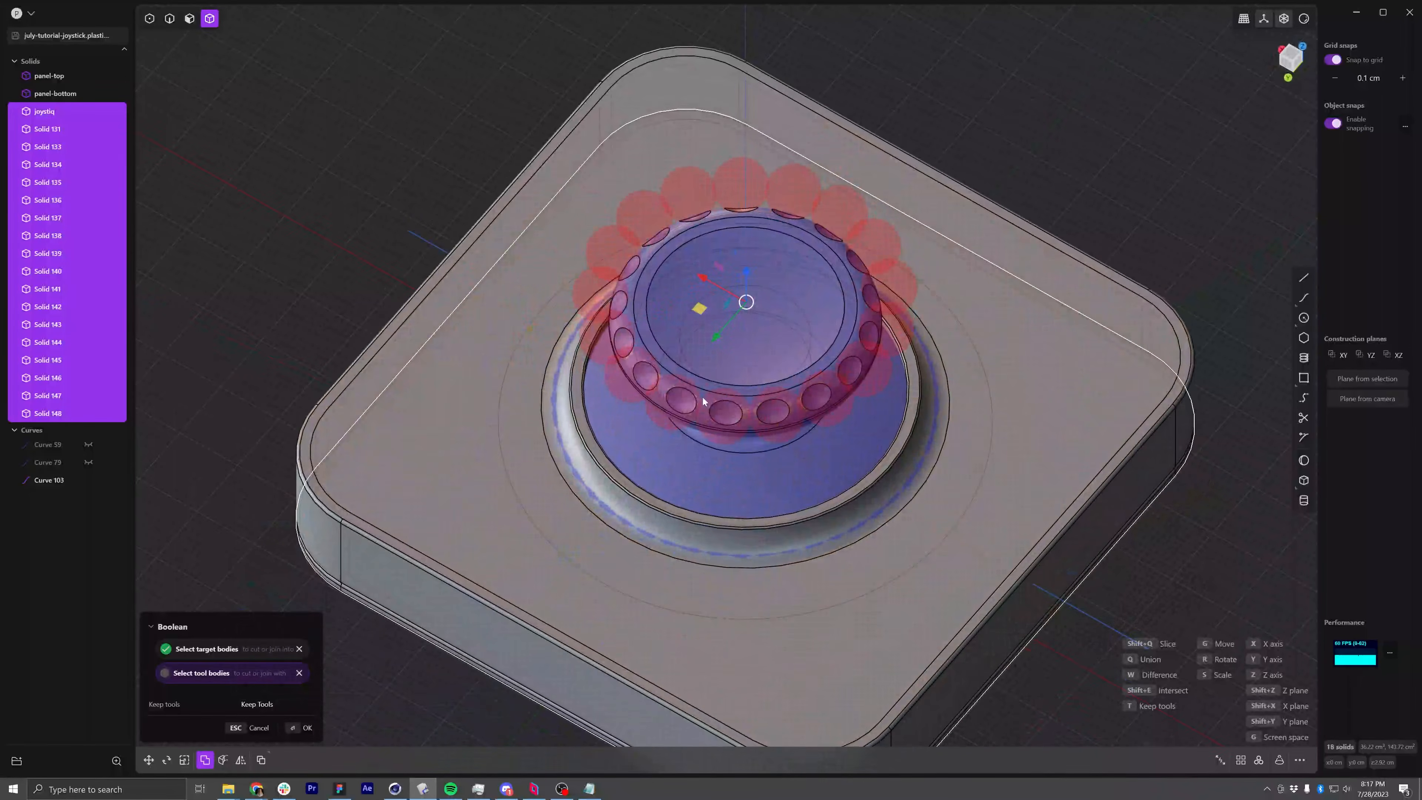
middle_drag(702, 396, 742, 359)
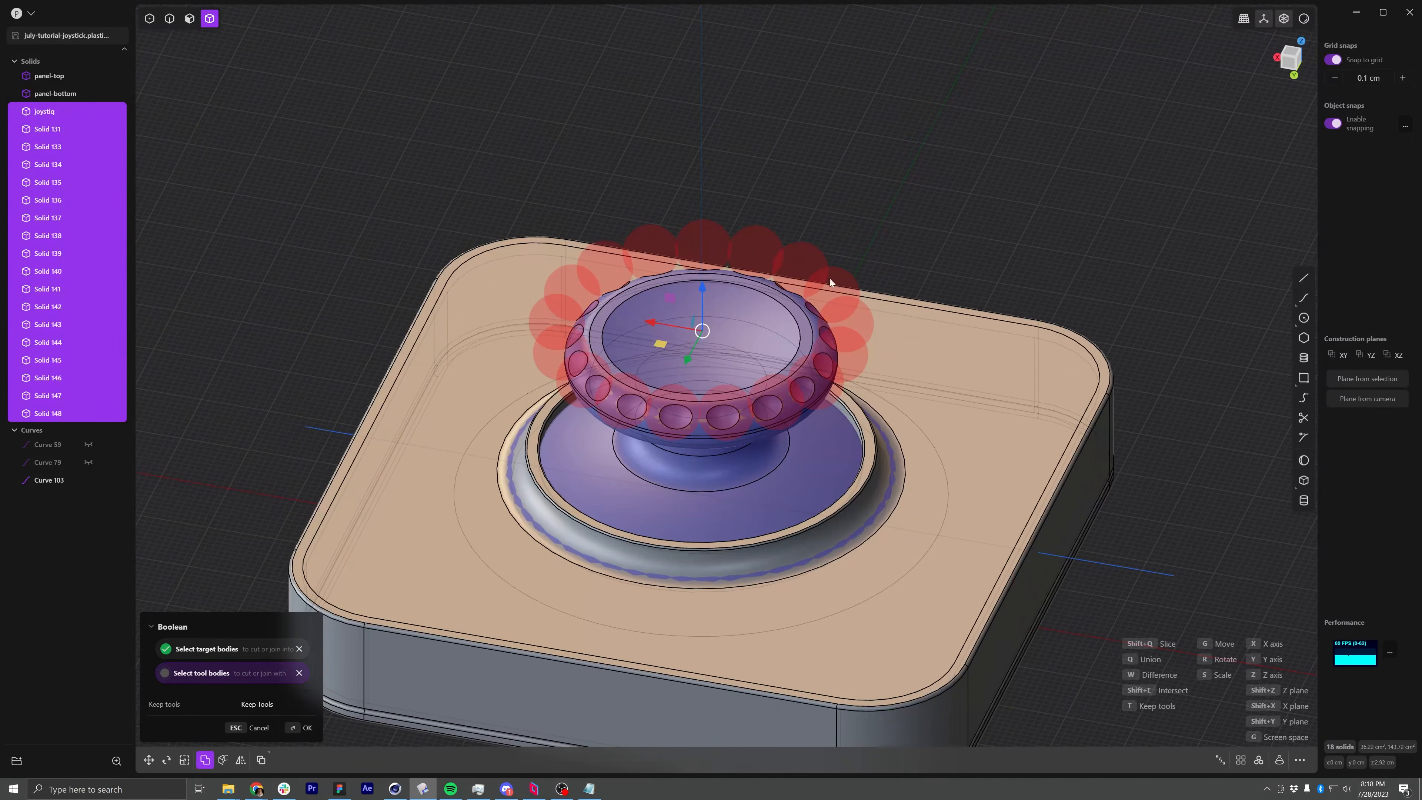
middle_drag(856, 239, 638, 379)
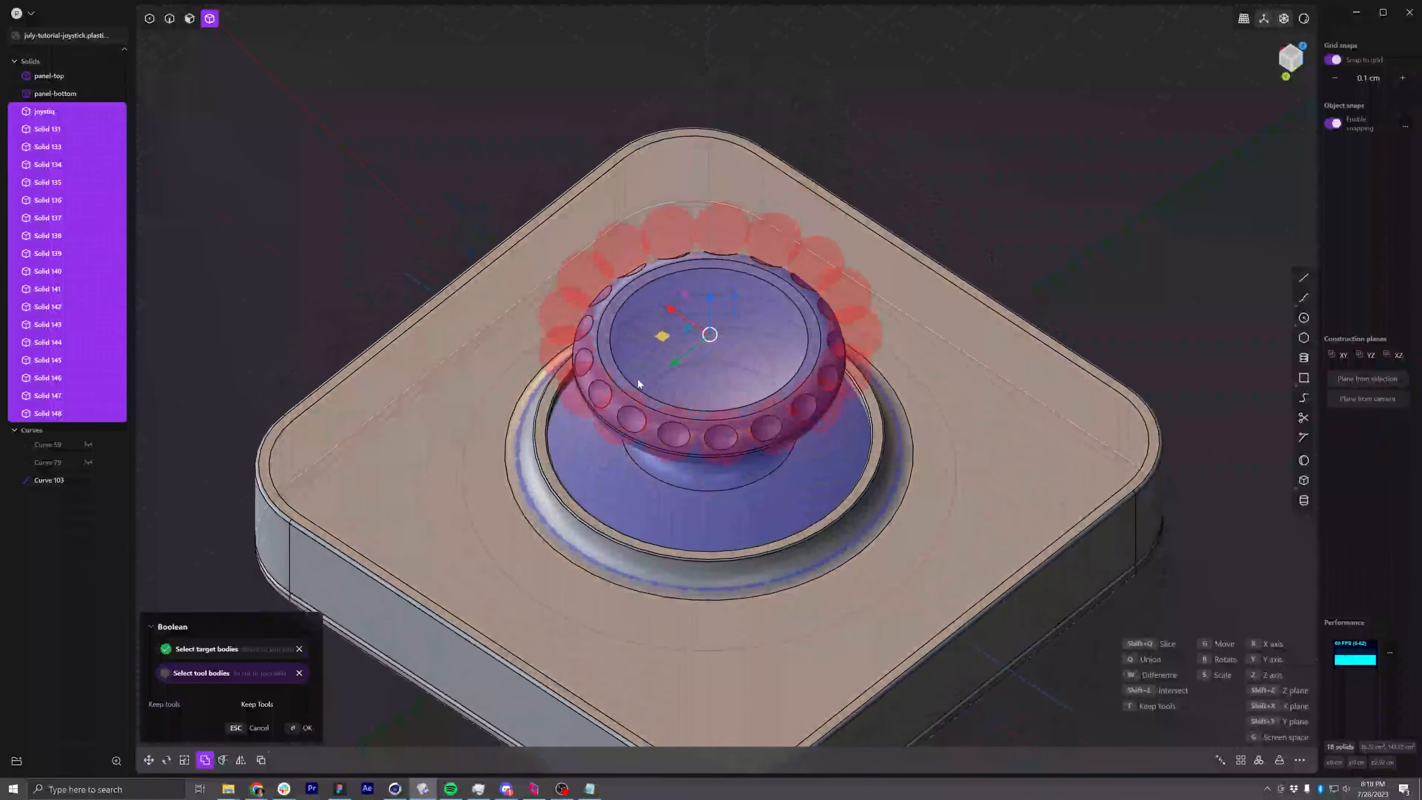
key(Return)
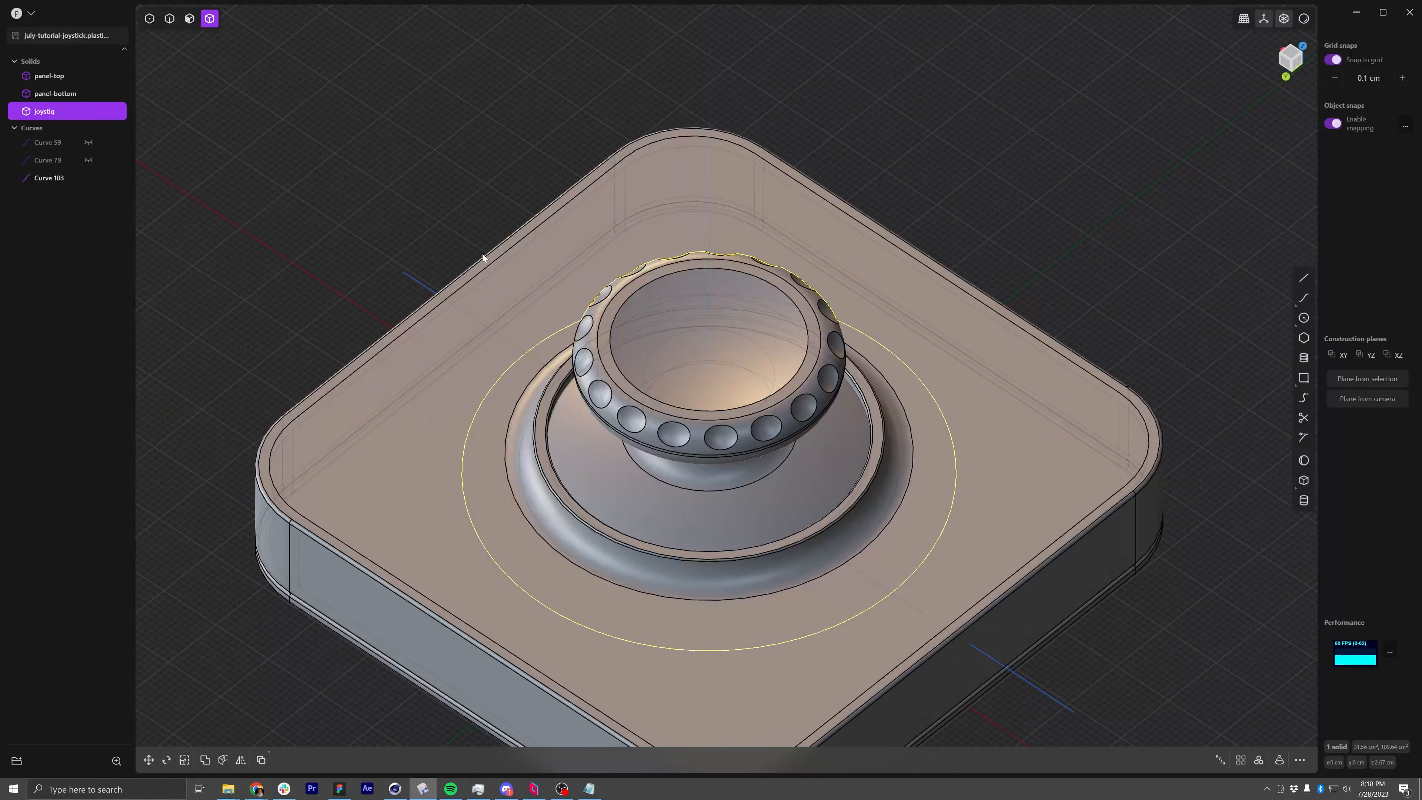
key(ctrl+z)
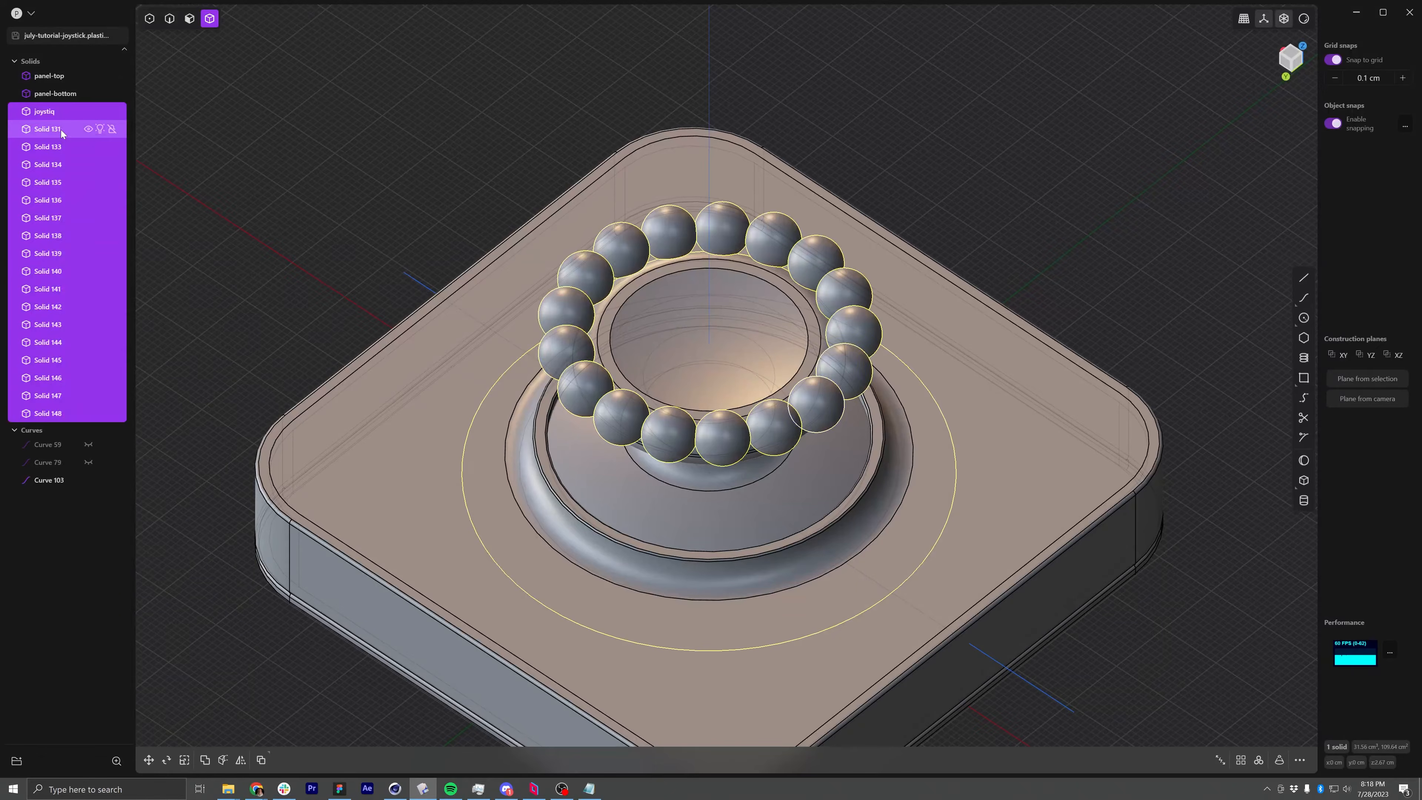
Delete all the small spheres of the radial array, keeping the joystiq body and both panel bodies
click(61, 130)
shift+click(49, 413)
key(Delete)
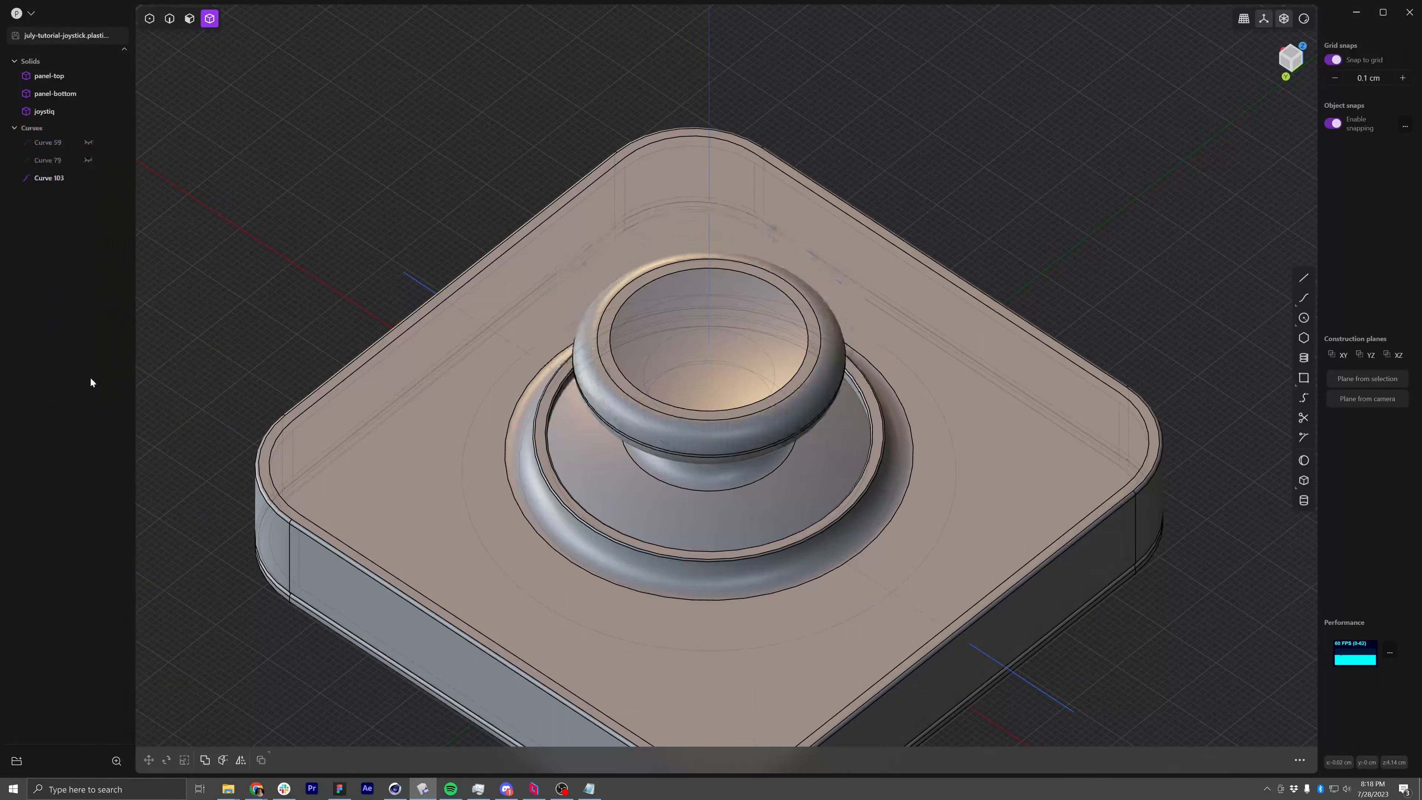
Create a separate cylinder at the centre of the knob's dish with a 0.4 cm radius and 0.5 cm height
middle_drag(683, 381, 697, 441)
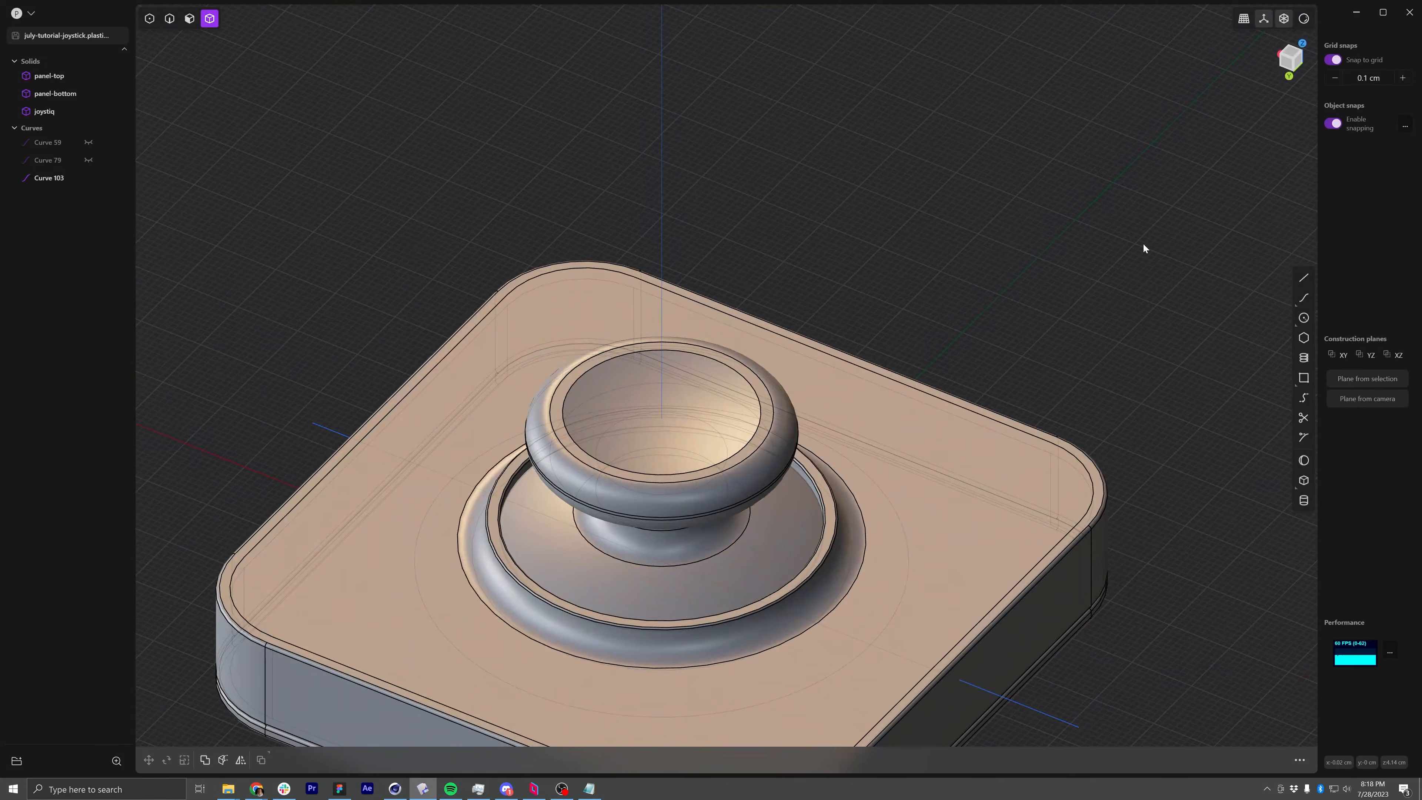
click(1304, 499)
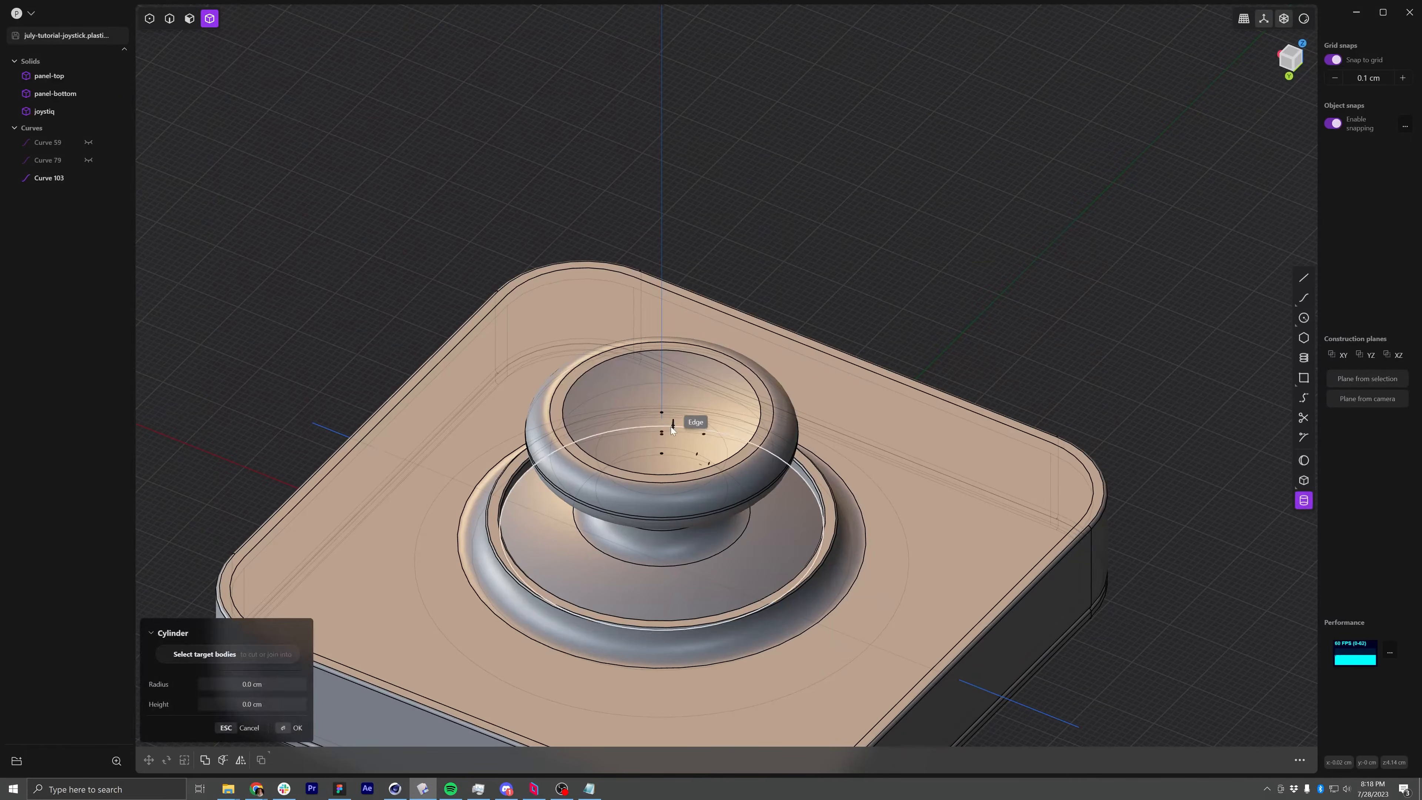
click(662, 413)
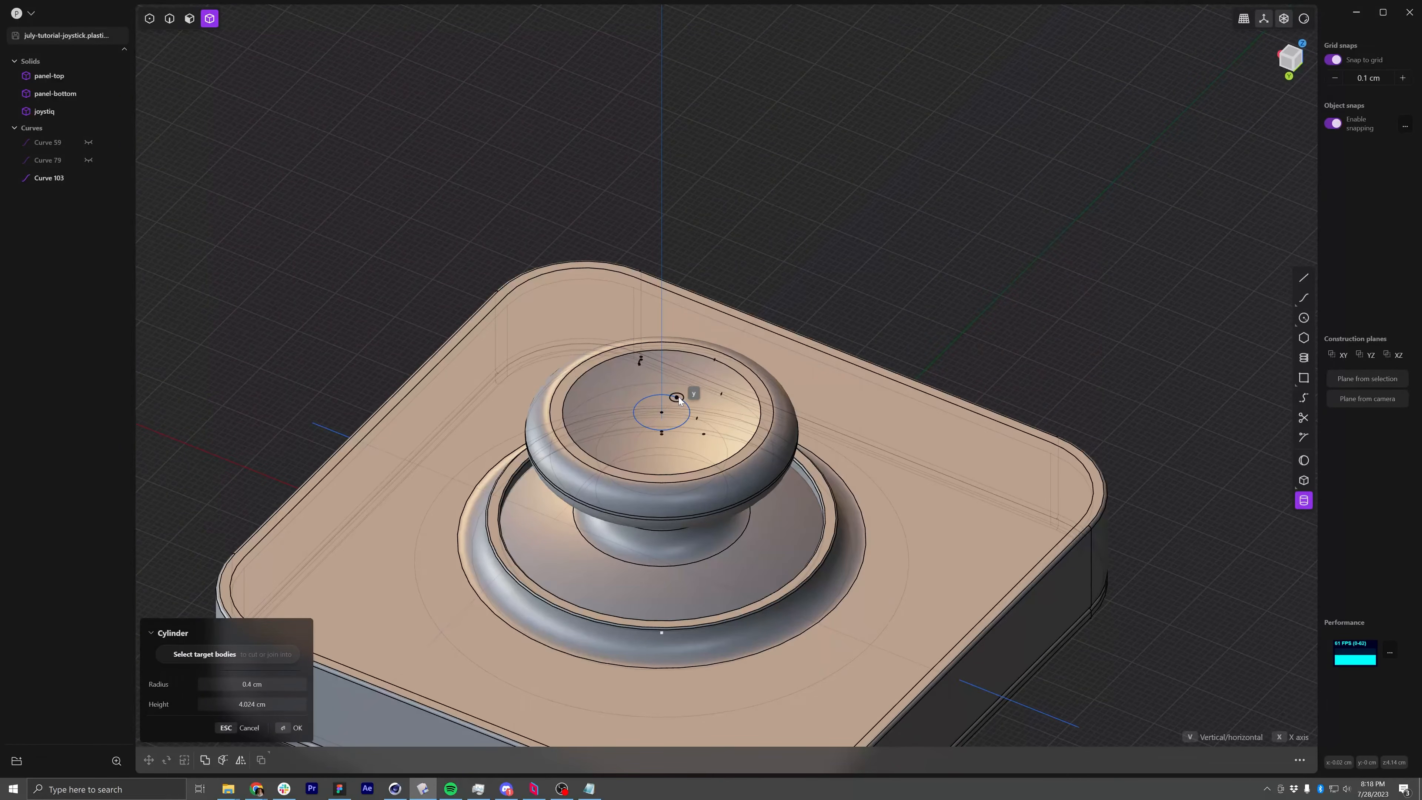
click(678, 398)
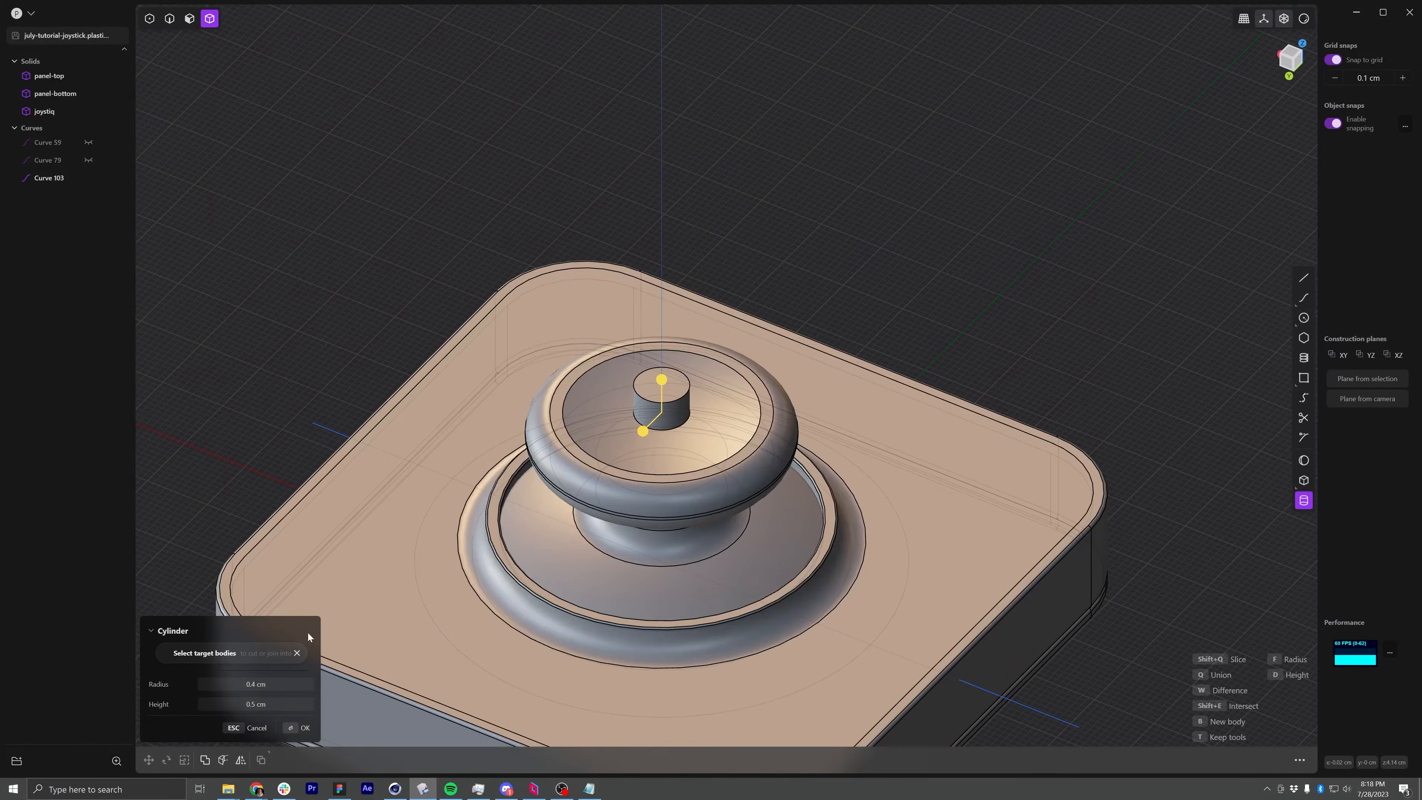
click(302, 729)
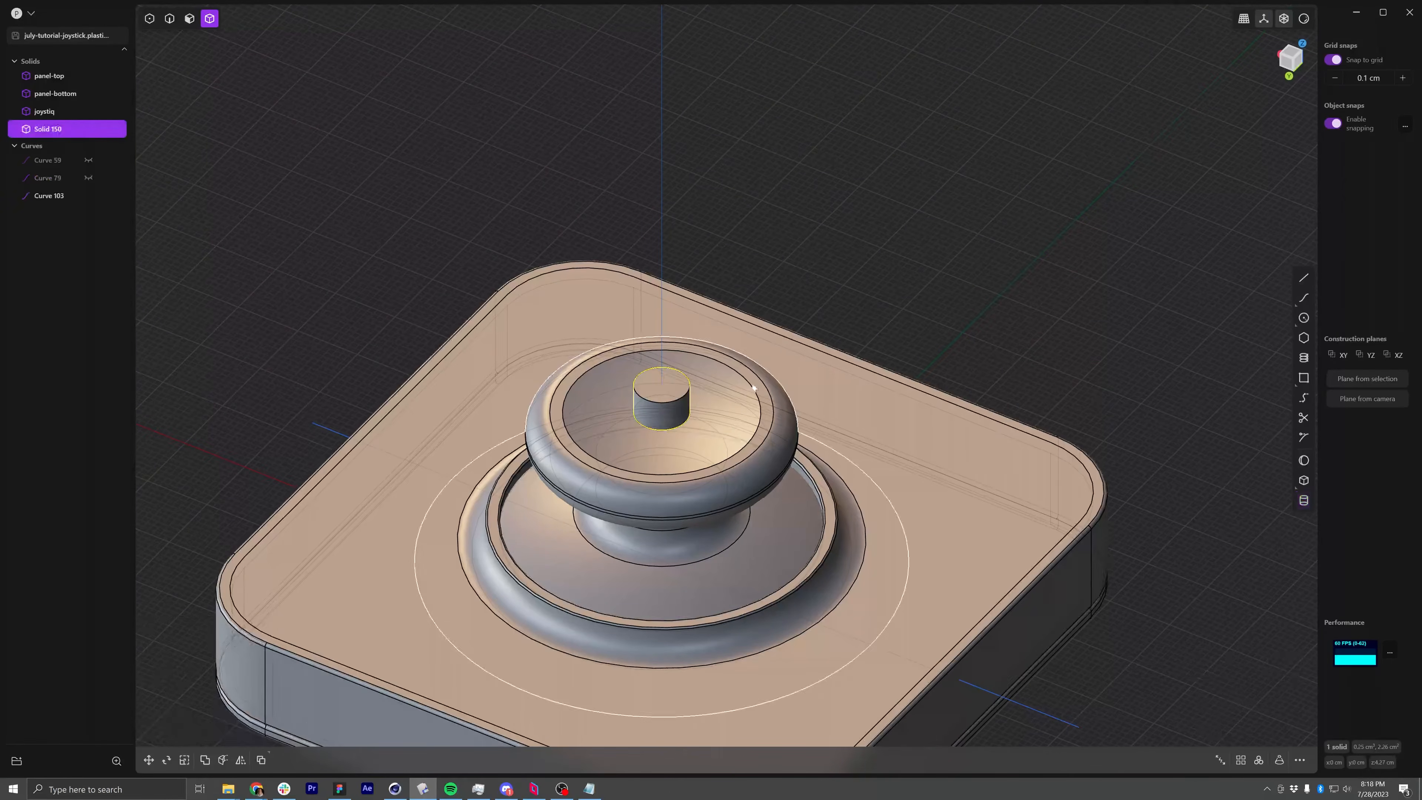
Rotate the small cylinder 90 degrees about the X axis and scale it down along its length into a thin disc
key(r)
drag(649, 379, 1047, 318)
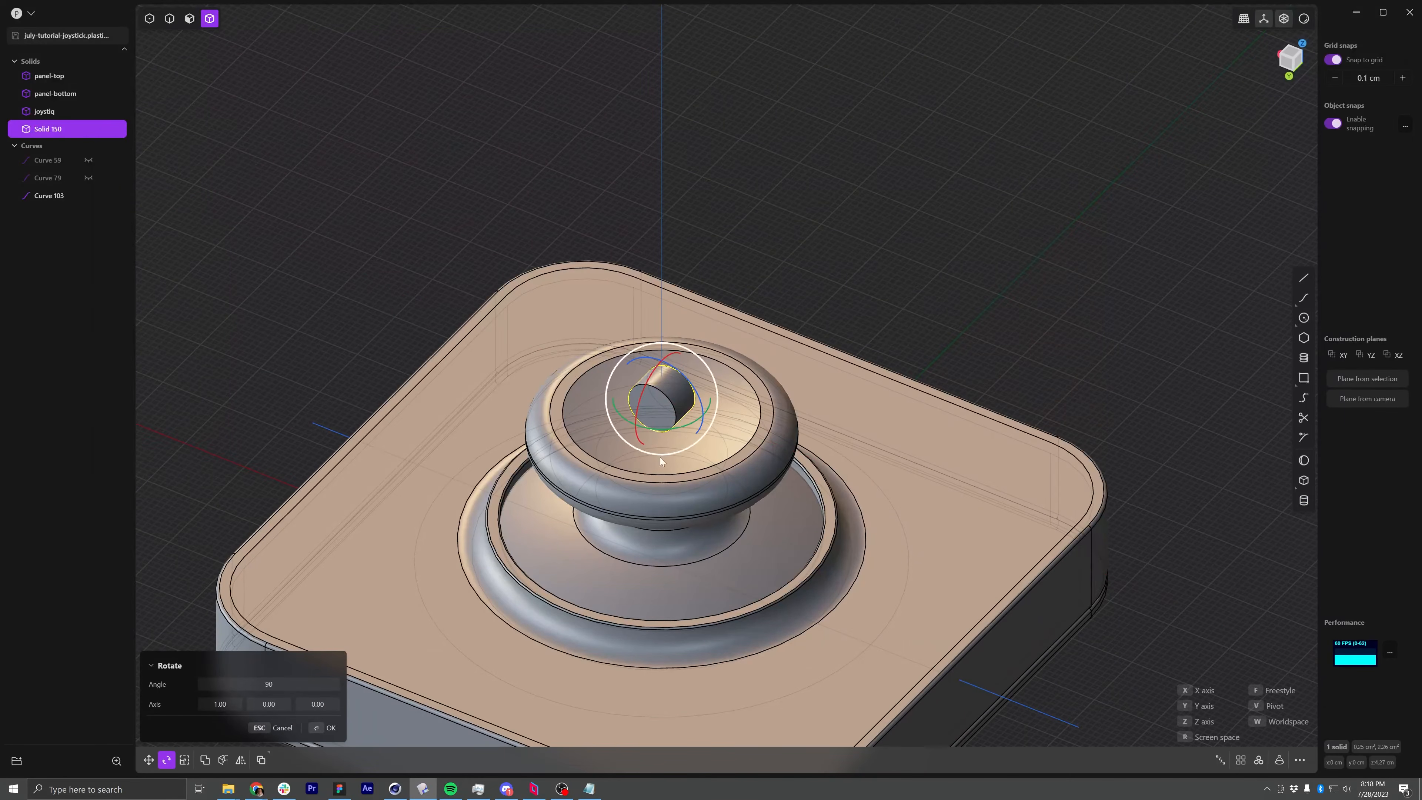
middle_drag(660, 457, 505, 436)
key(Return)
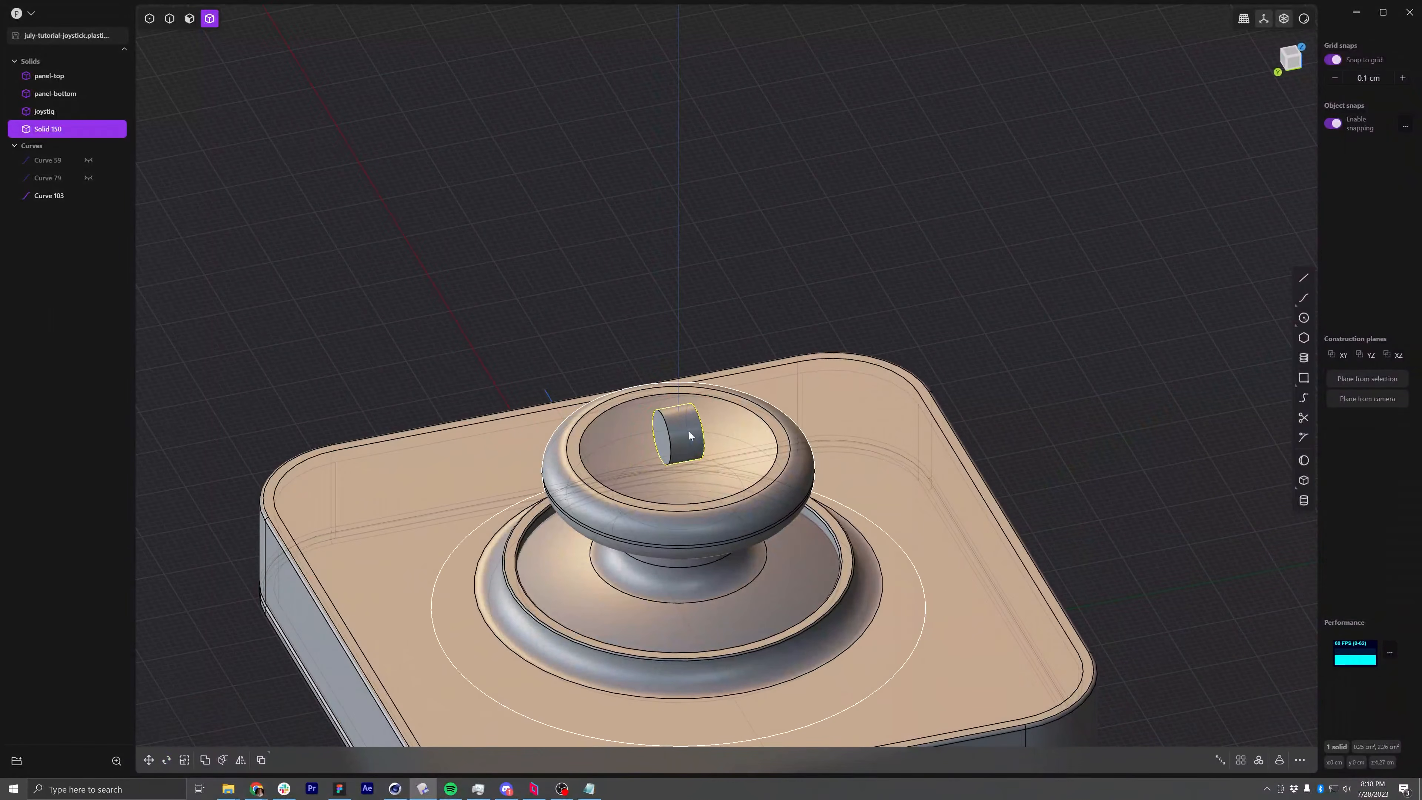
key(s)
drag(626, 447, 661, 442)
key(Return)
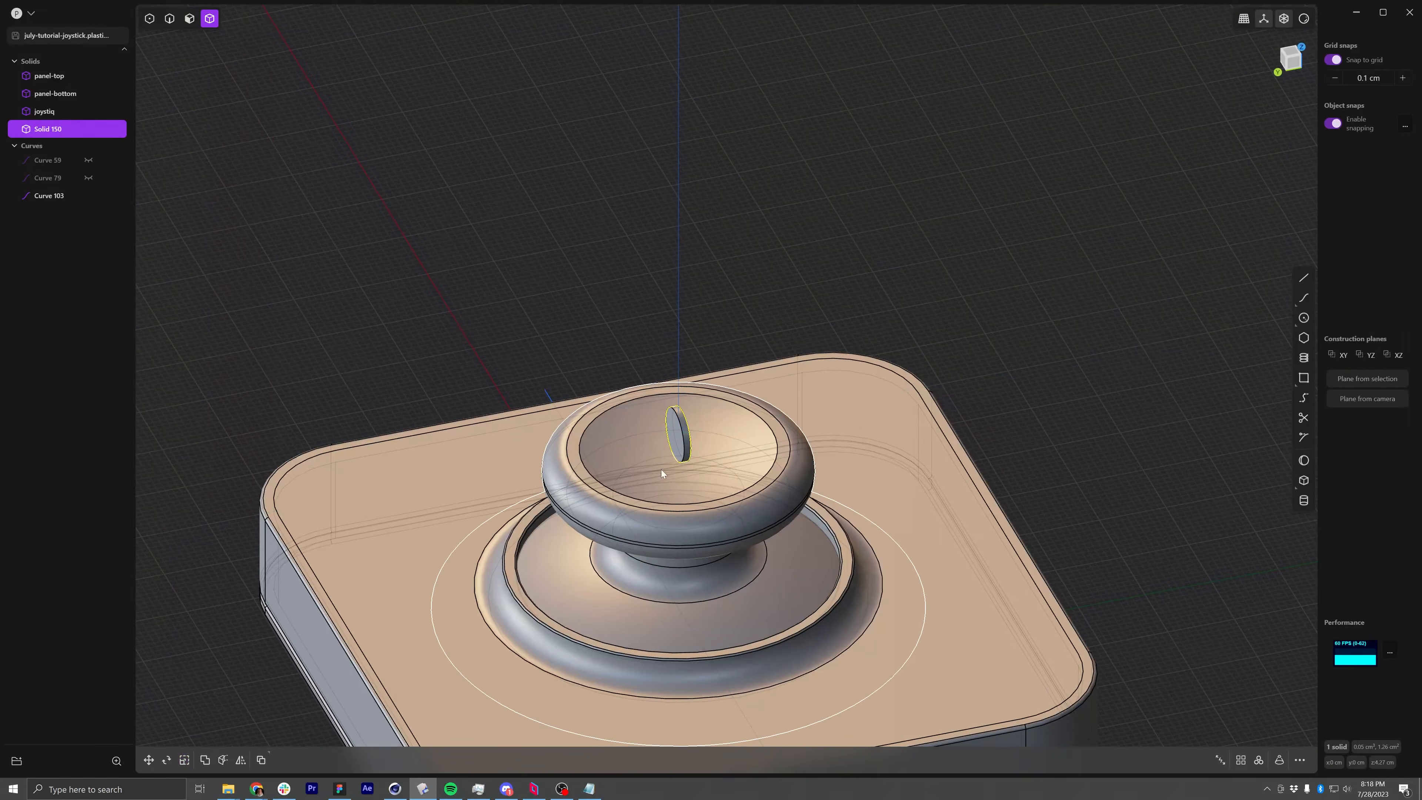
Move the thin disc down into the knob by -0.625 cm in Z
middle_drag(669, 492, 722, 447)
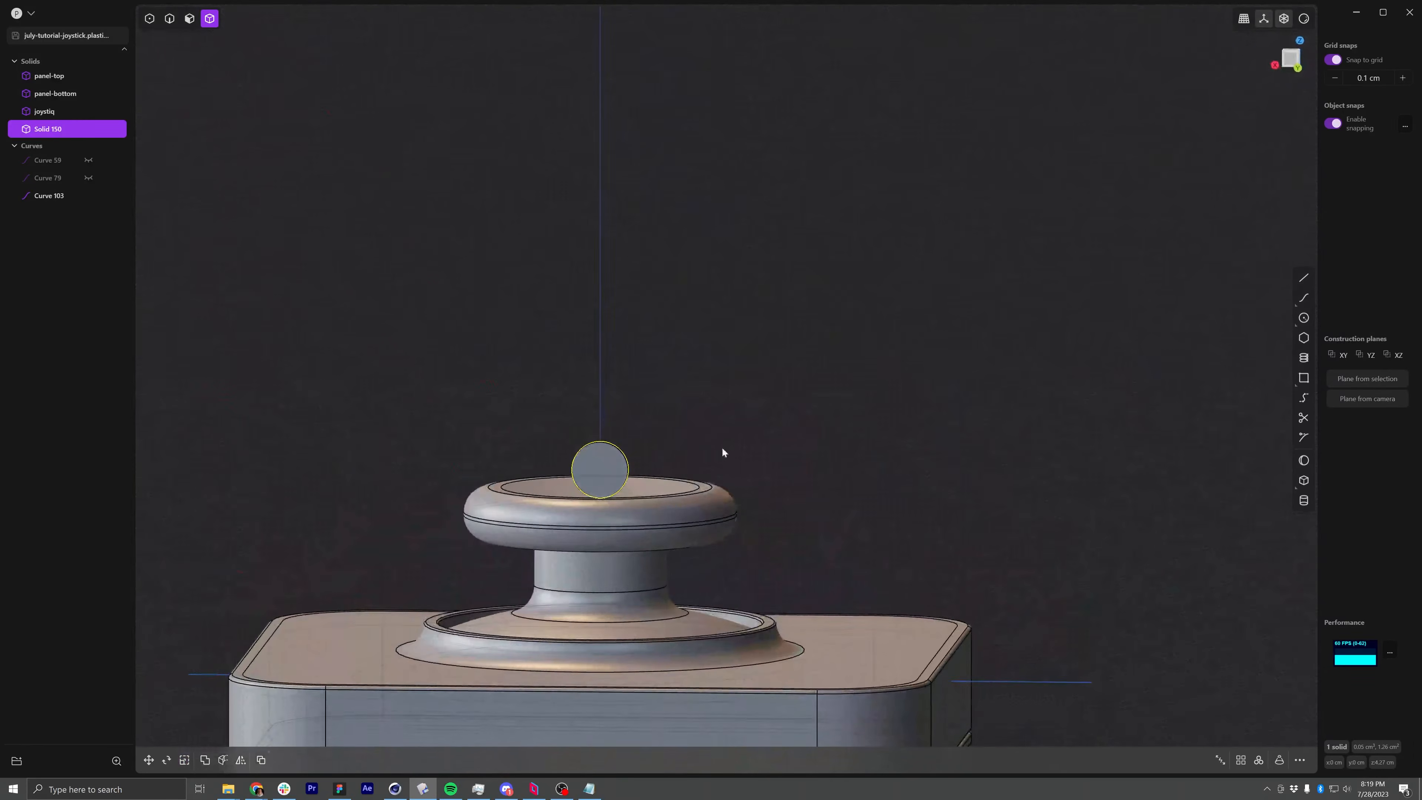
key(e)
key(Escape)
key(g)
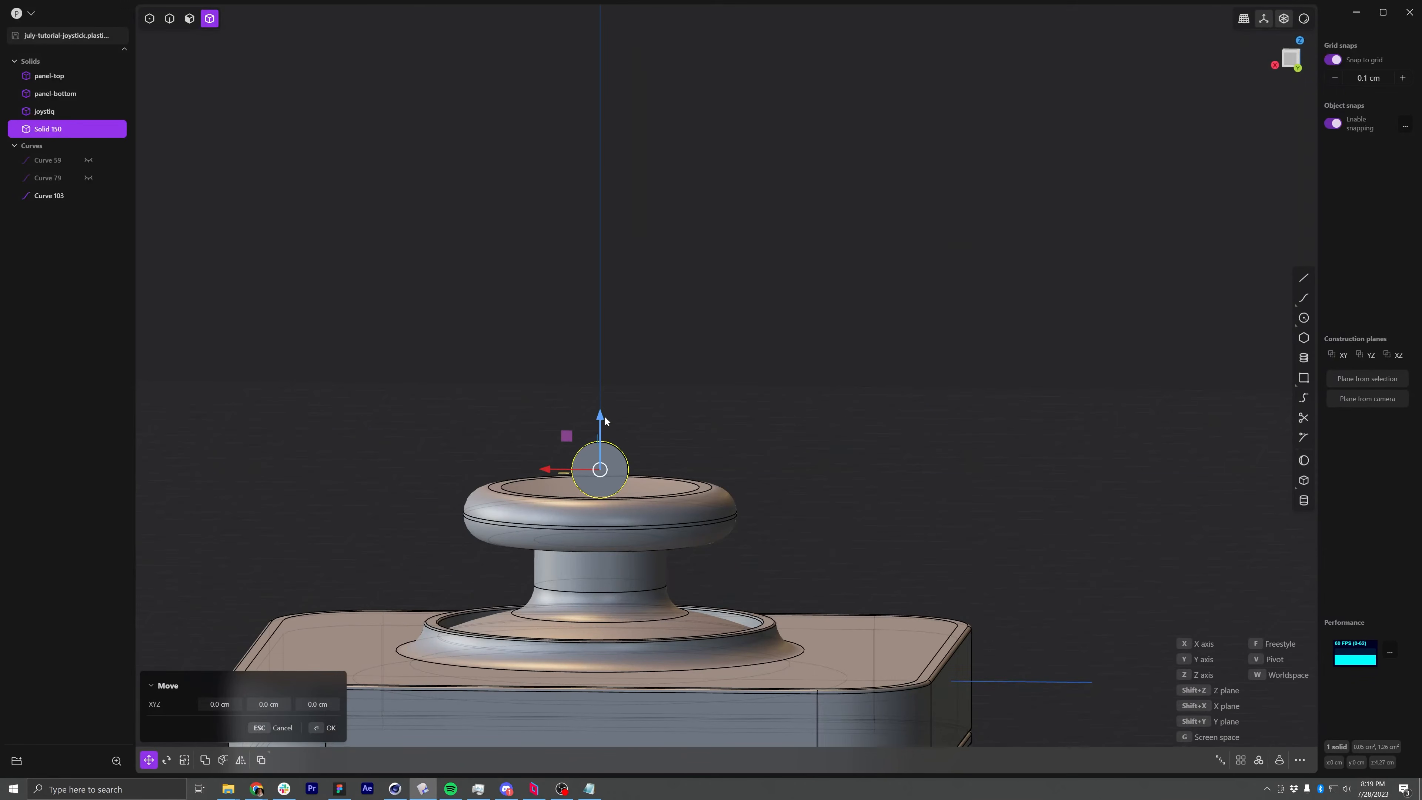
drag(605, 420, 596, 529)
scroll(604, 532, up, 5)
middle_drag(594, 538, 651, 516)
drag(786, 487, 782, 531)
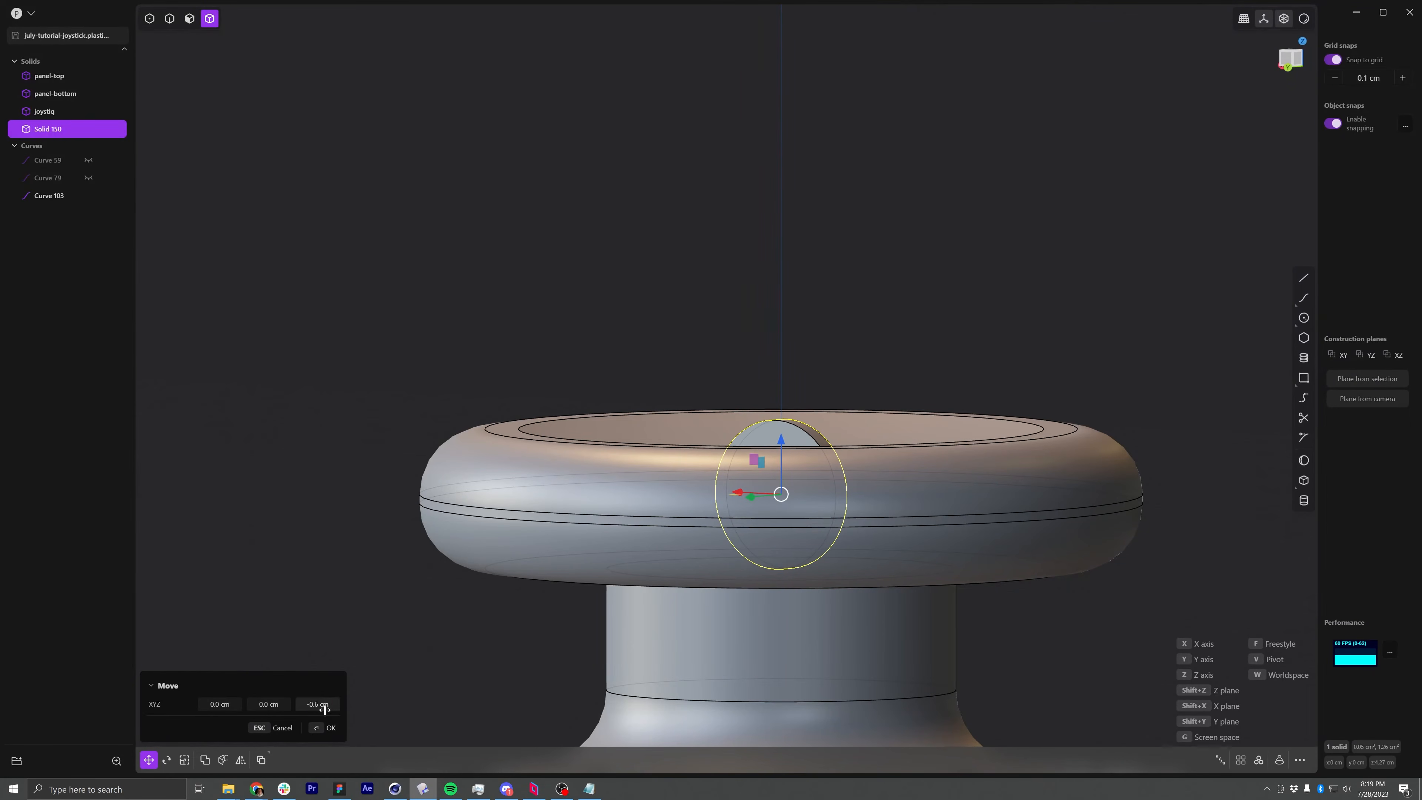
key(BackSpace)
text(-0.)
text(625)
key(Tab)
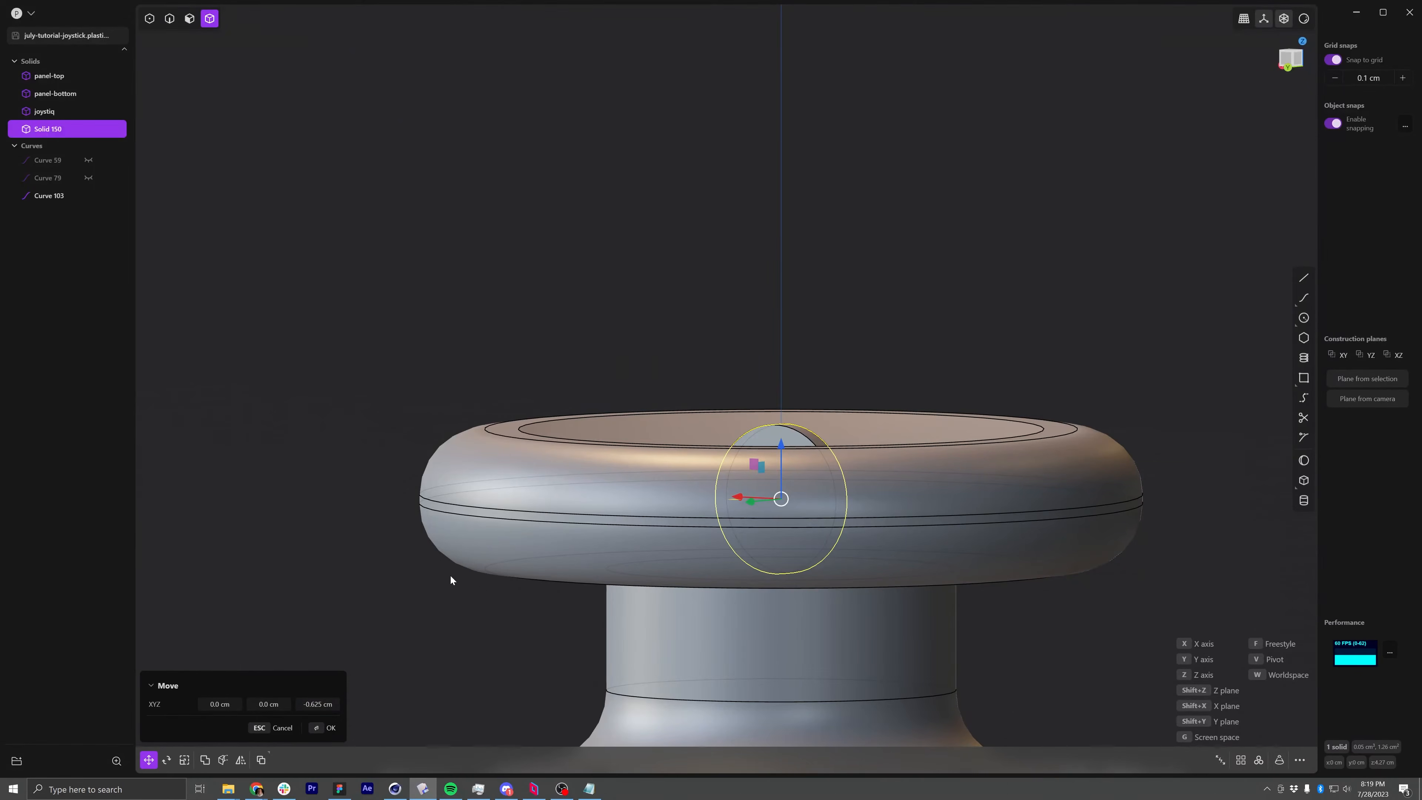
right_click(904, 336)
Move the thin disc -1.6 cm in X so that it sits across the knob's rounded rim
middle_drag(834, 439, 876, 499)
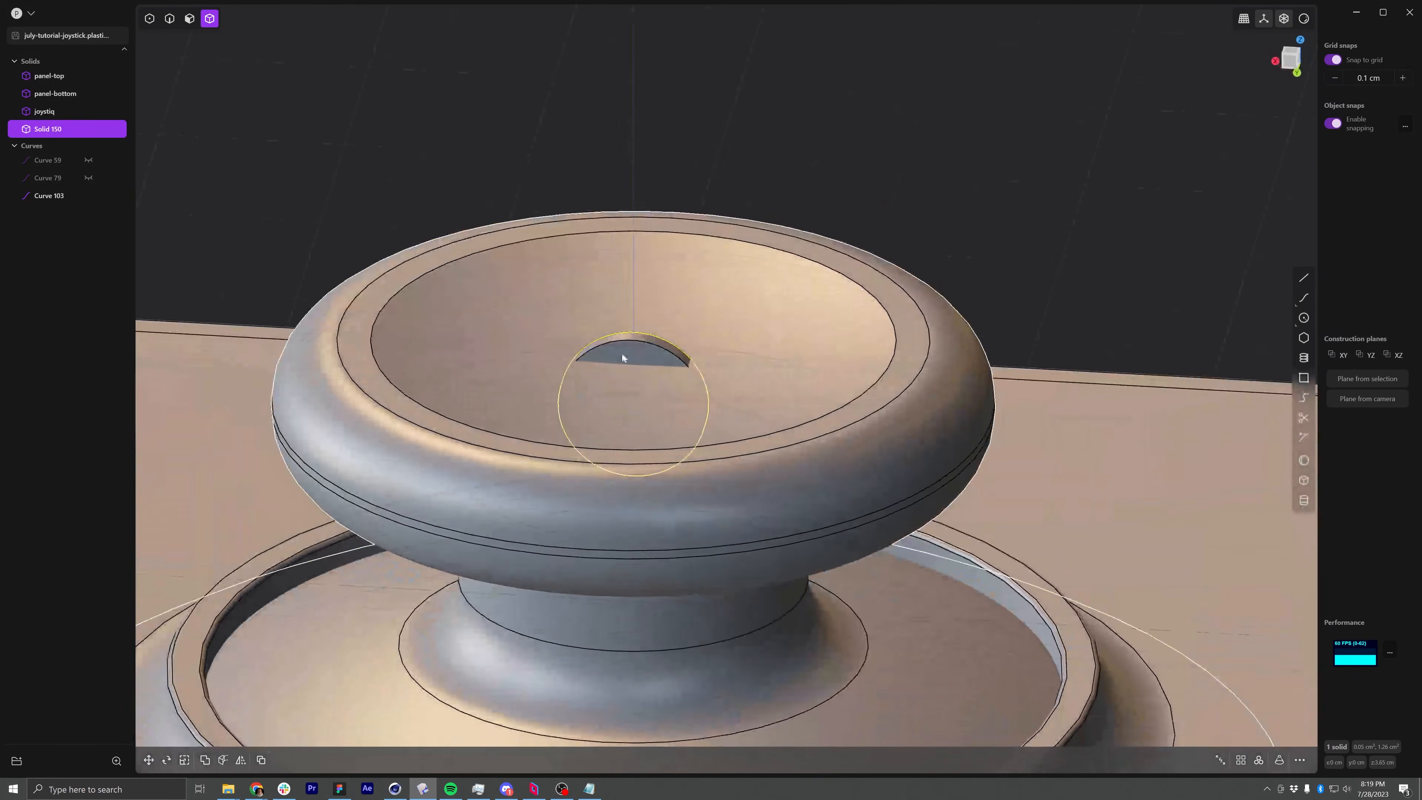
key(g)
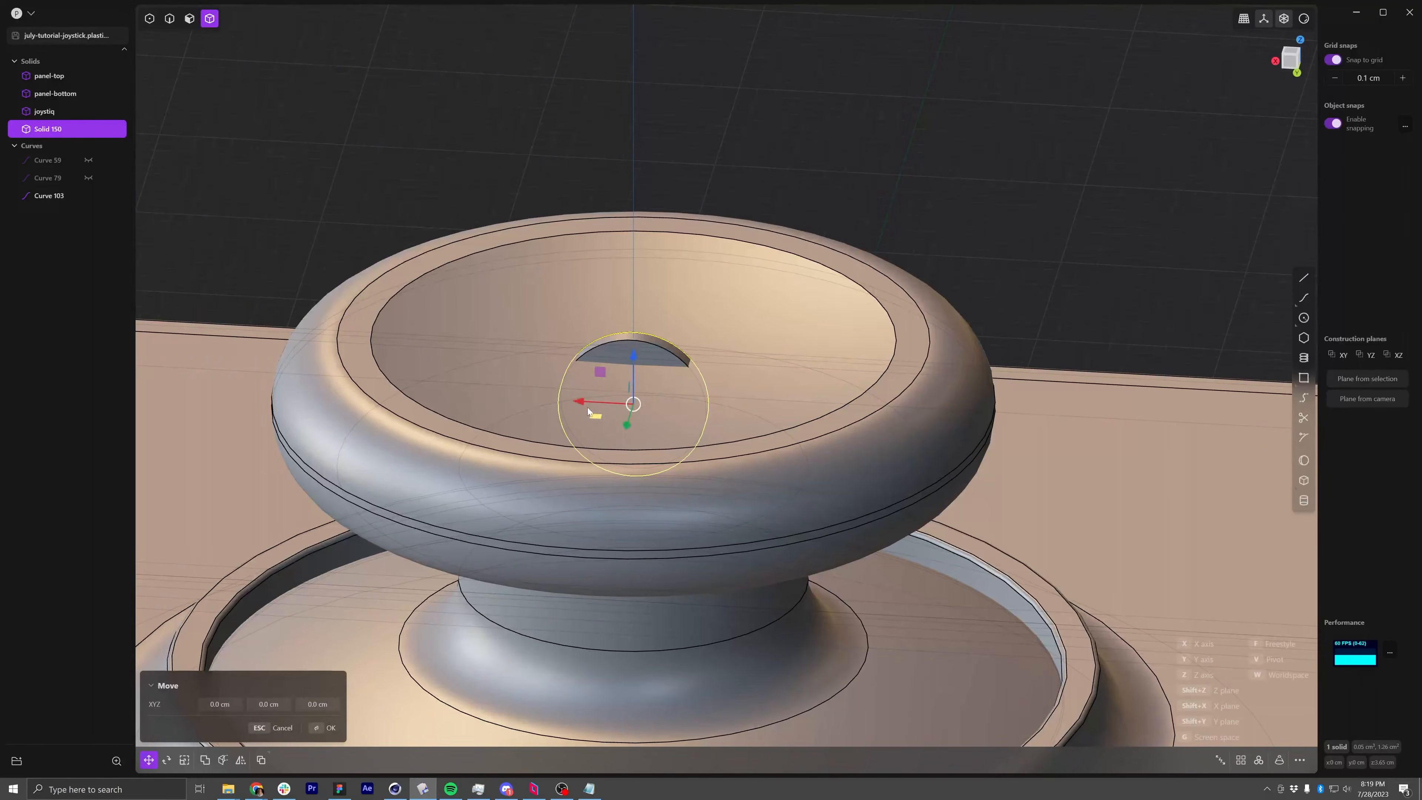
key(x)
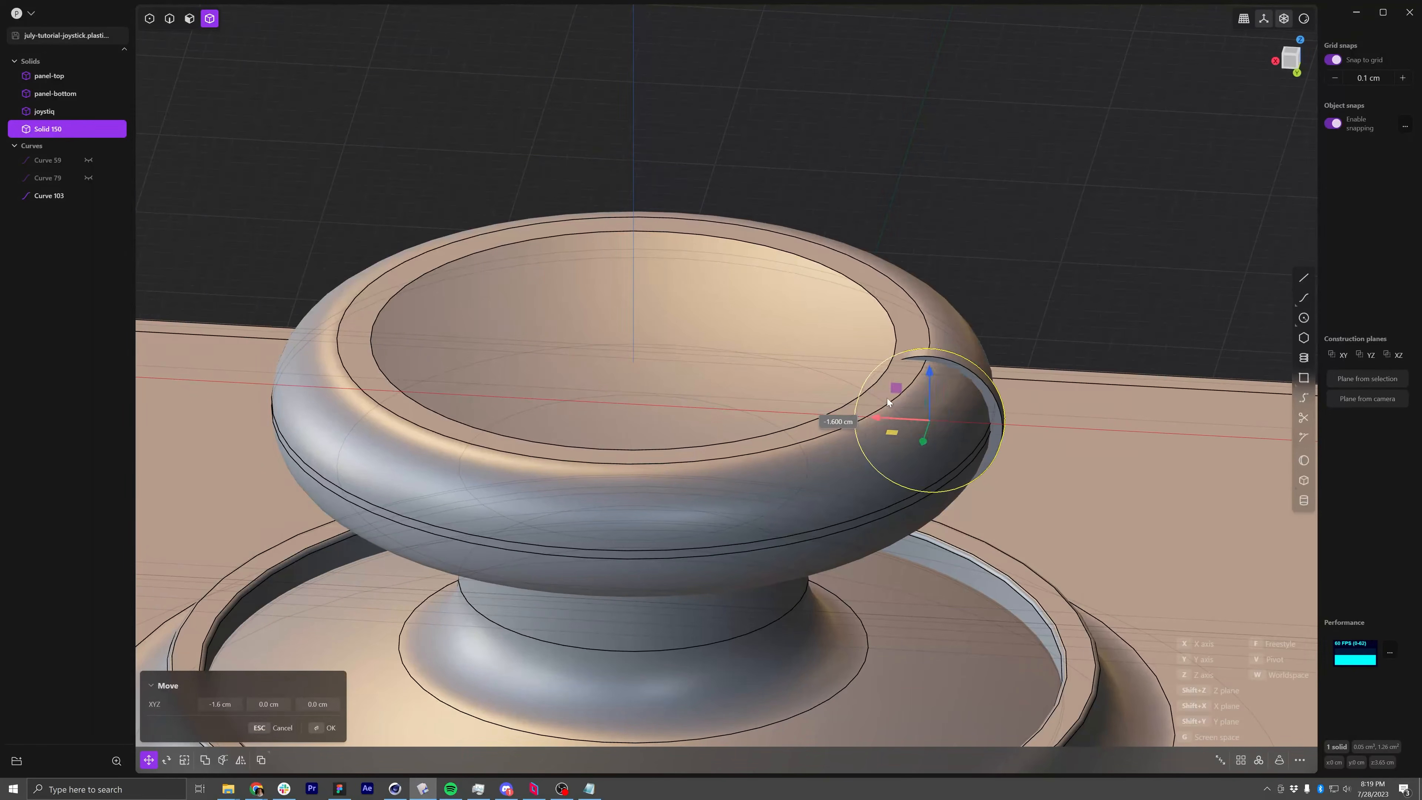
middle_drag(888, 399, 835, 416)
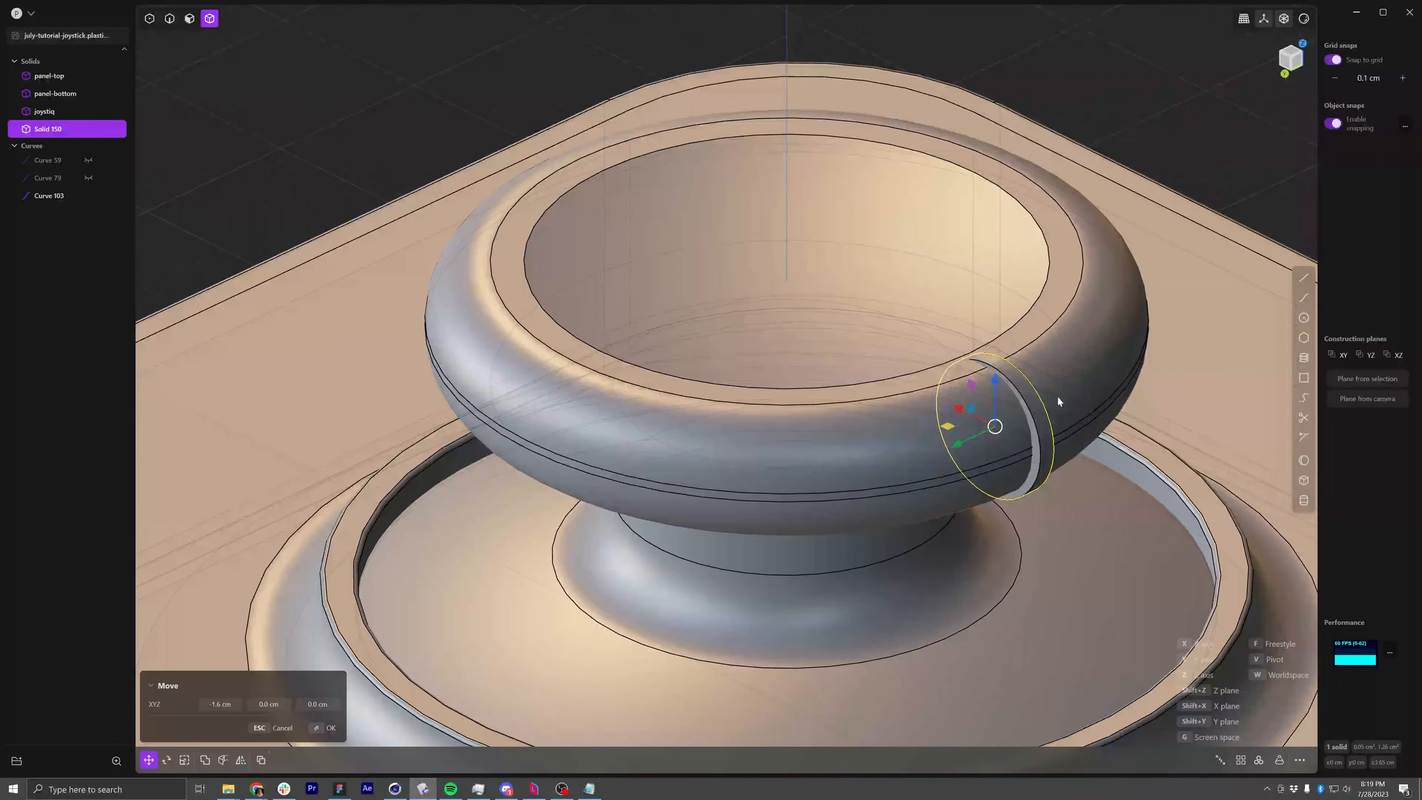
key(Return)
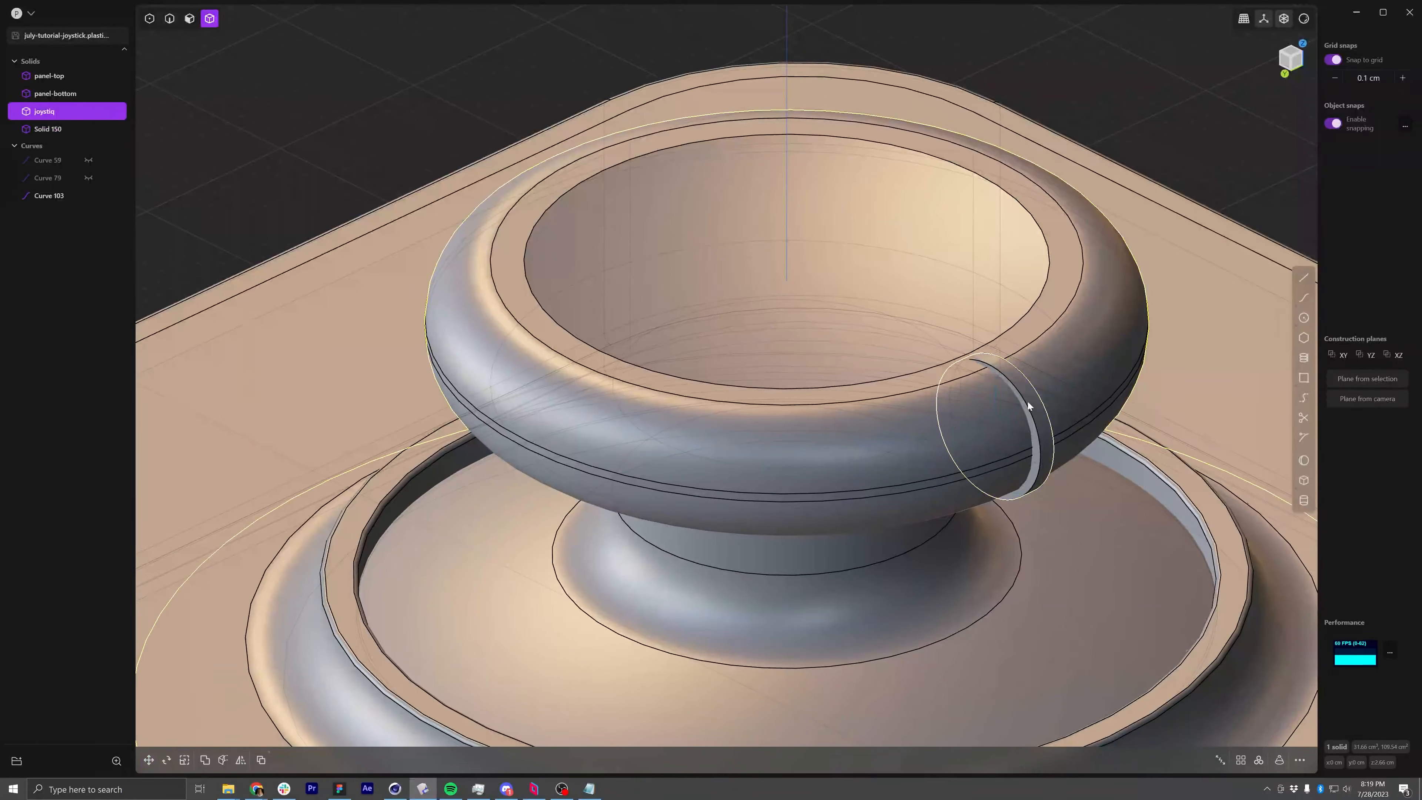
key(s)
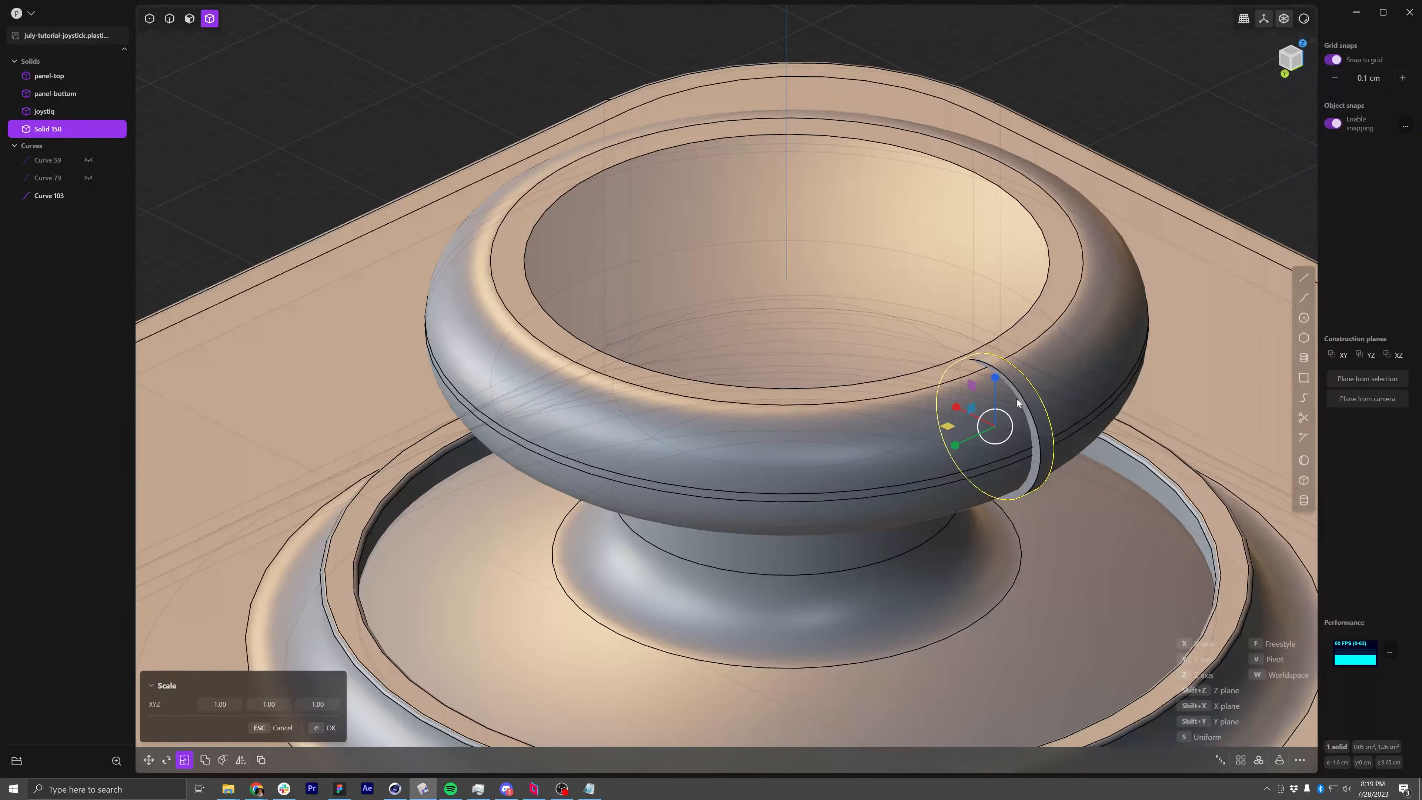
key(Escape)
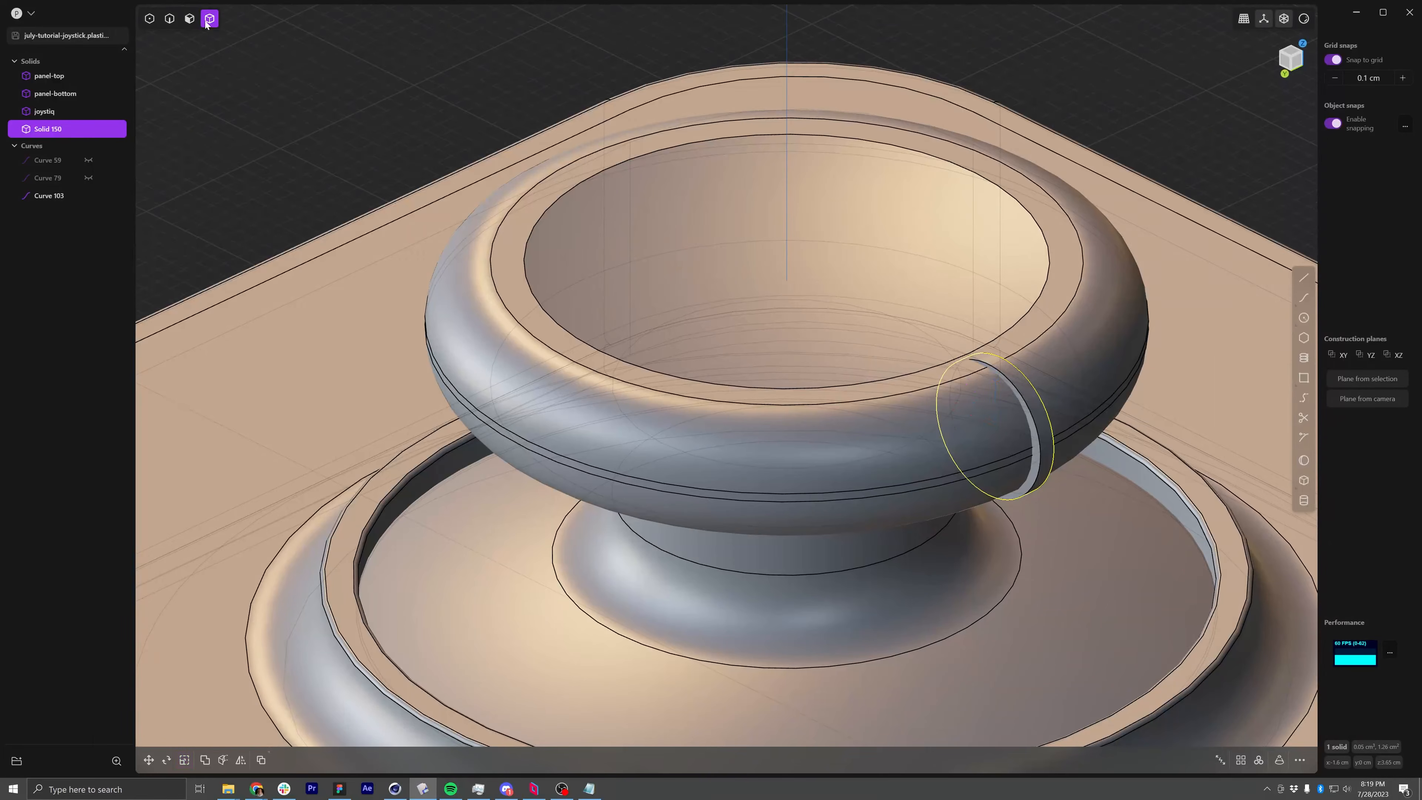
Reduce the grid snap to 0.05 cm and fillet both circular edges of the thin disc by 0.05 cm
click(170, 19)
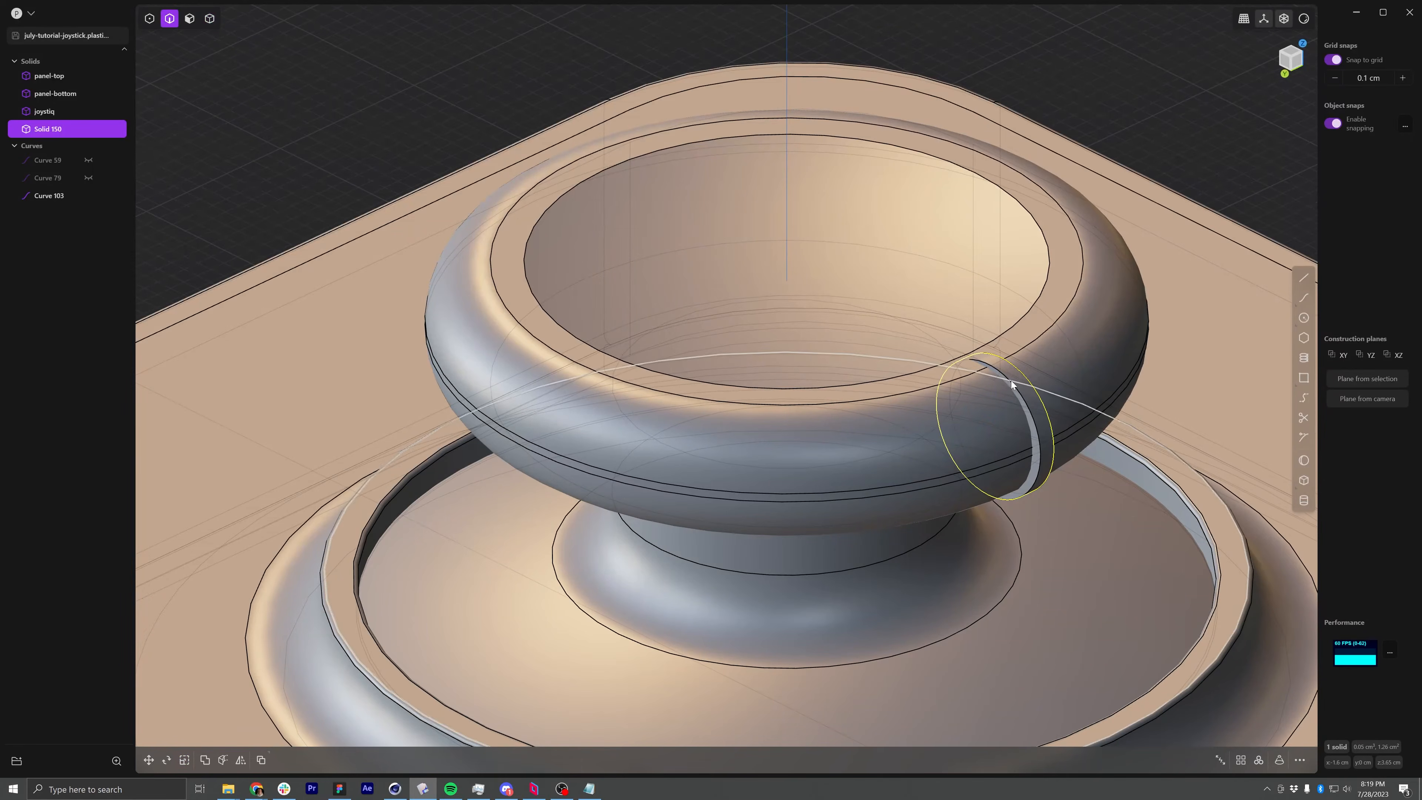
click(1029, 415)
key(f)
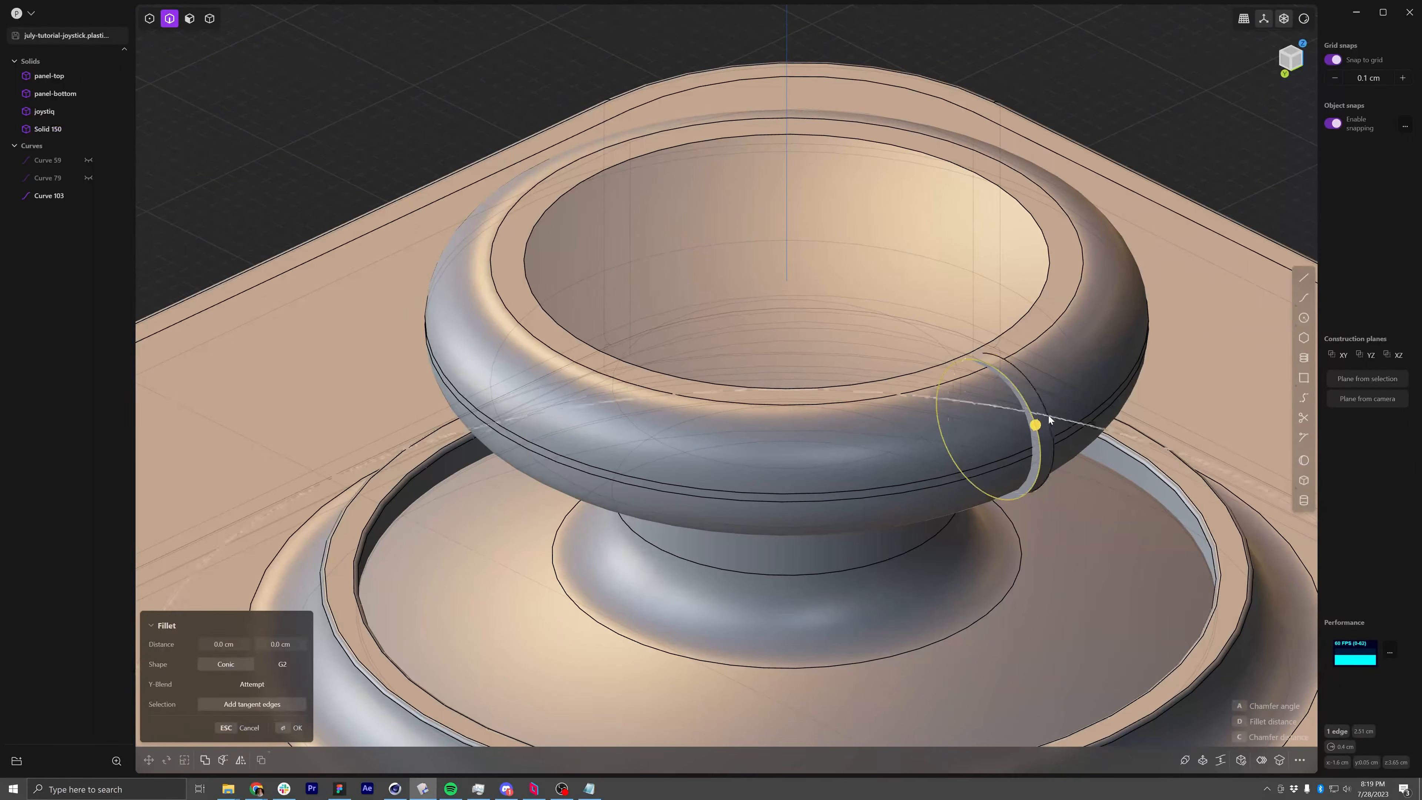
text(d.1)
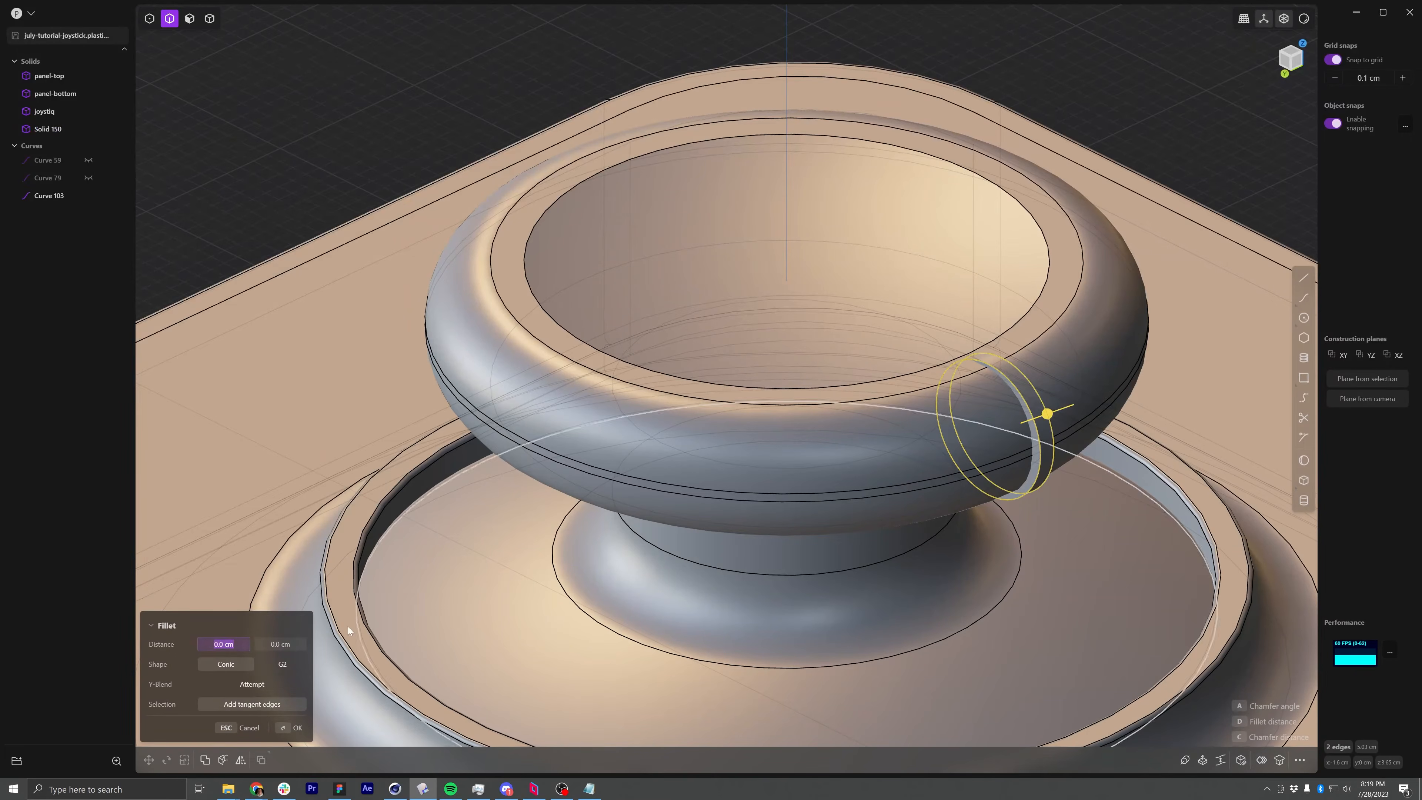
key(Return)
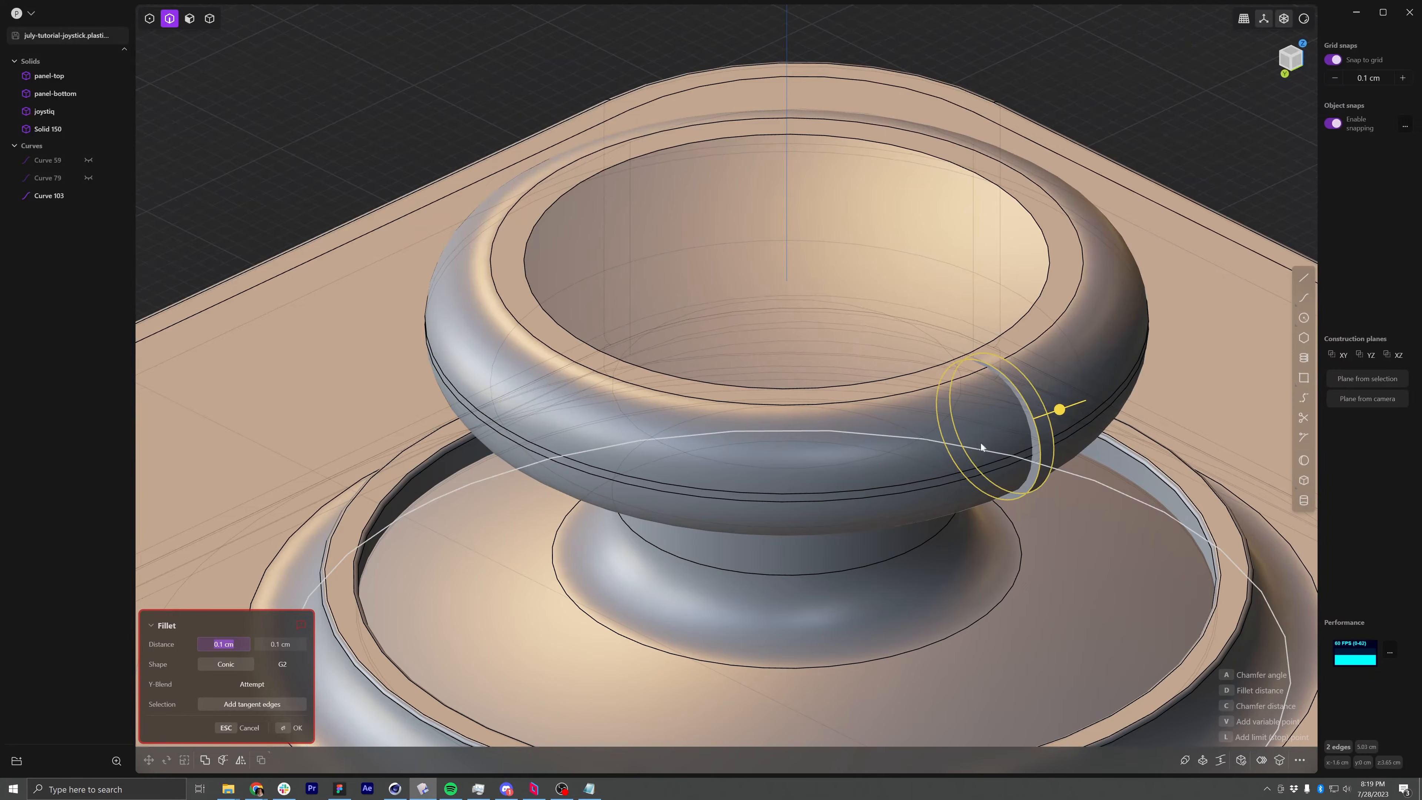
mouse_move(1058, 416)
mouse_down()
mouse_move(1078, 404)
mouse_move(1048, 413)
mouse_up()
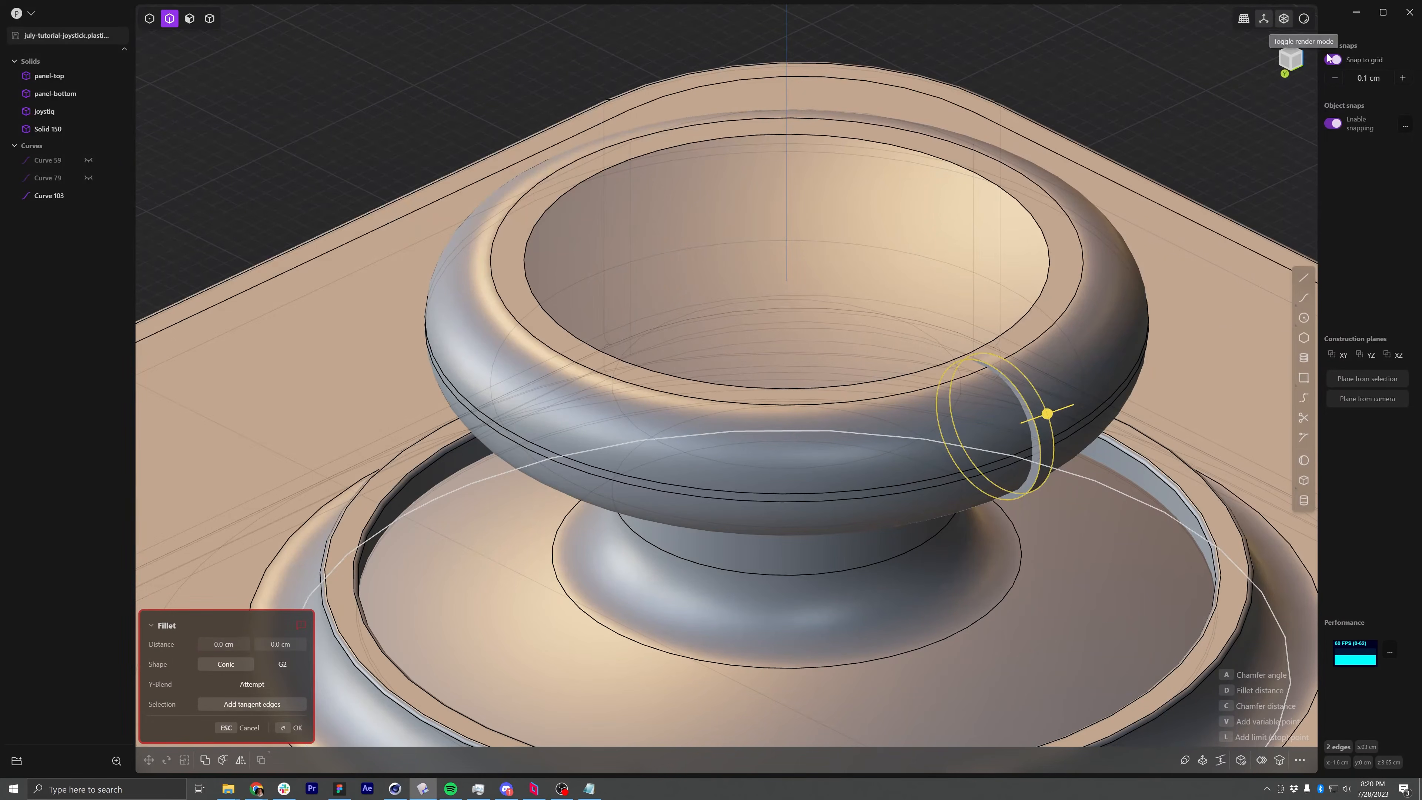
click(1336, 78)
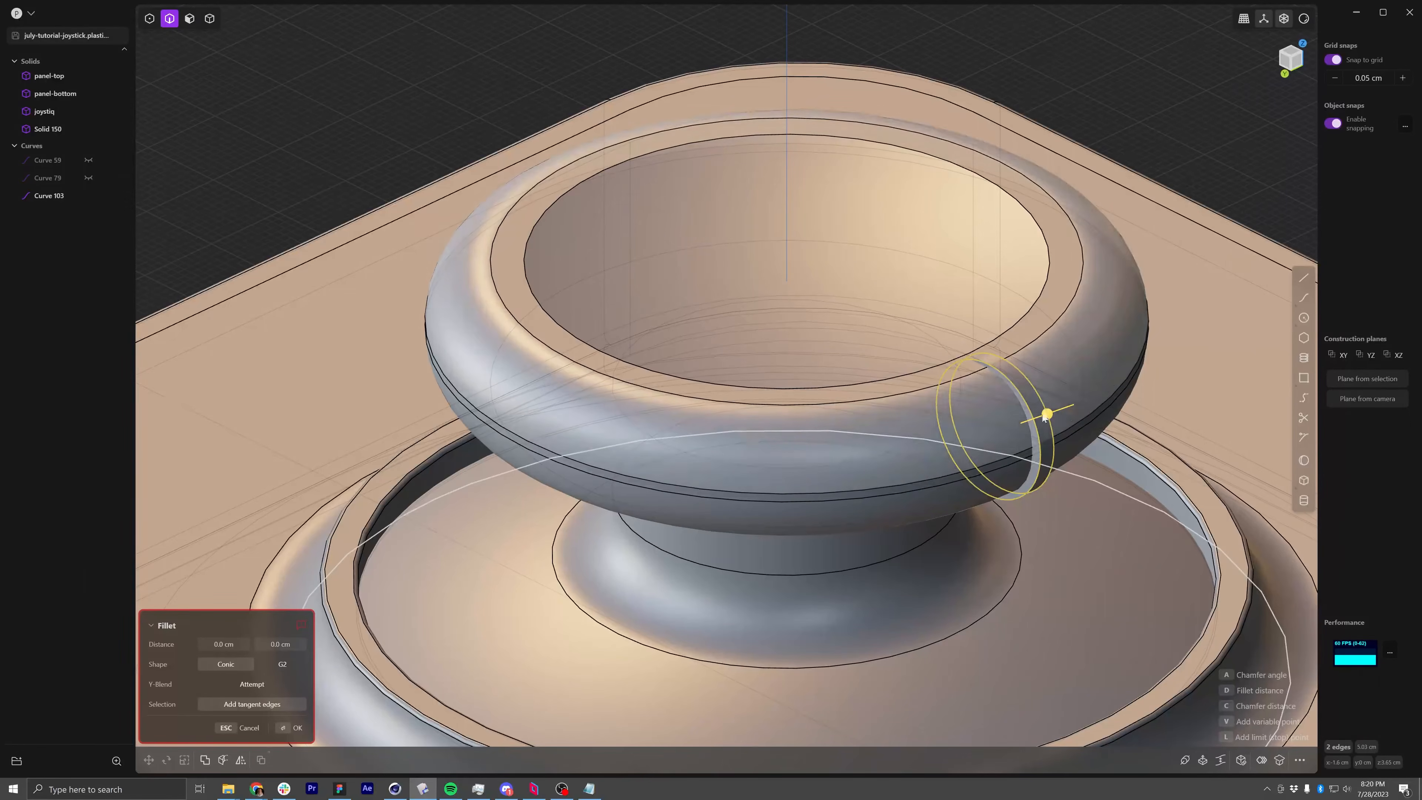
drag(1048, 413, 1063, 410)
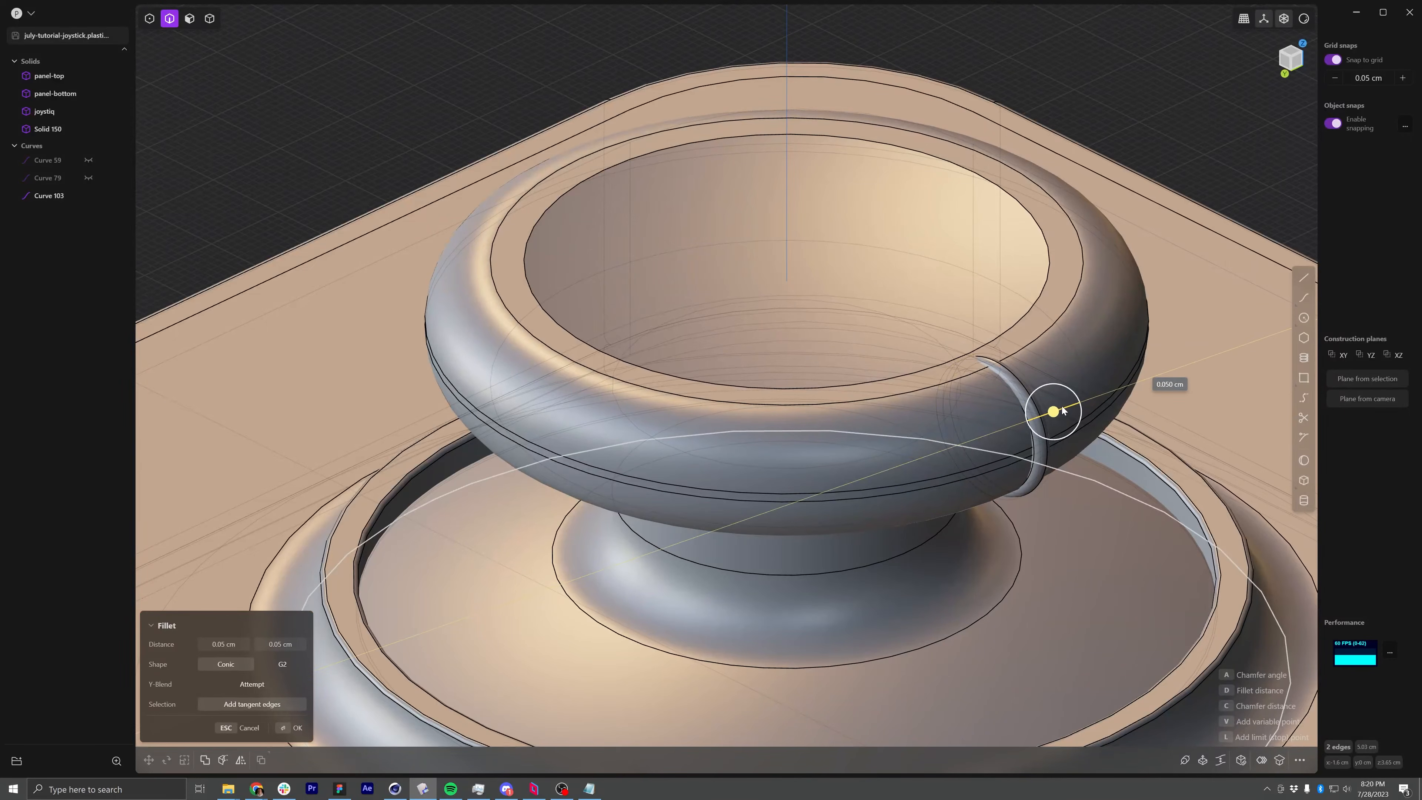
key(Return)
middle_drag(1019, 470, 1036, 493)
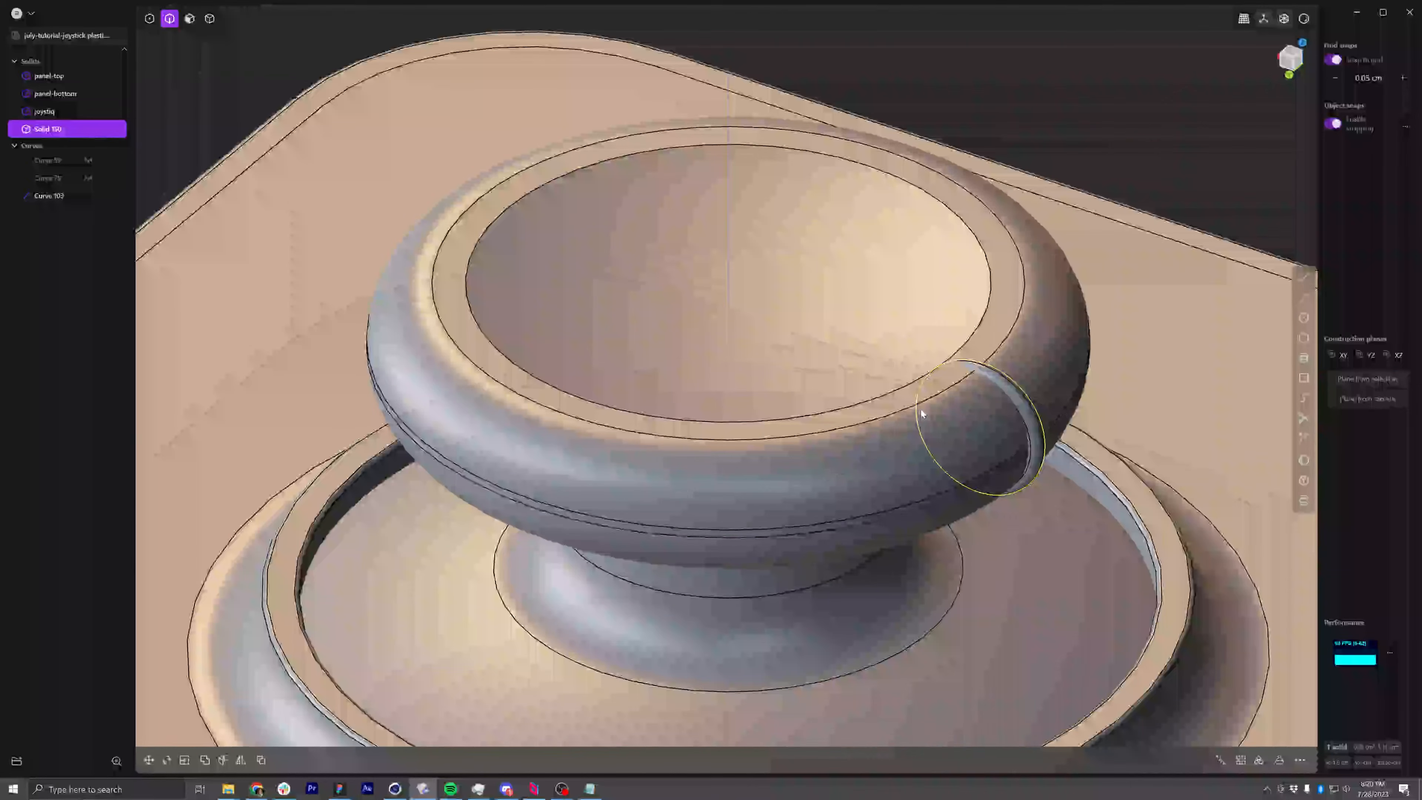
Create a 360-degree radial array of 124 thin filleted discs around the knob's central axis
click(1152, 162)
scroll(1150, 159, down, 5)
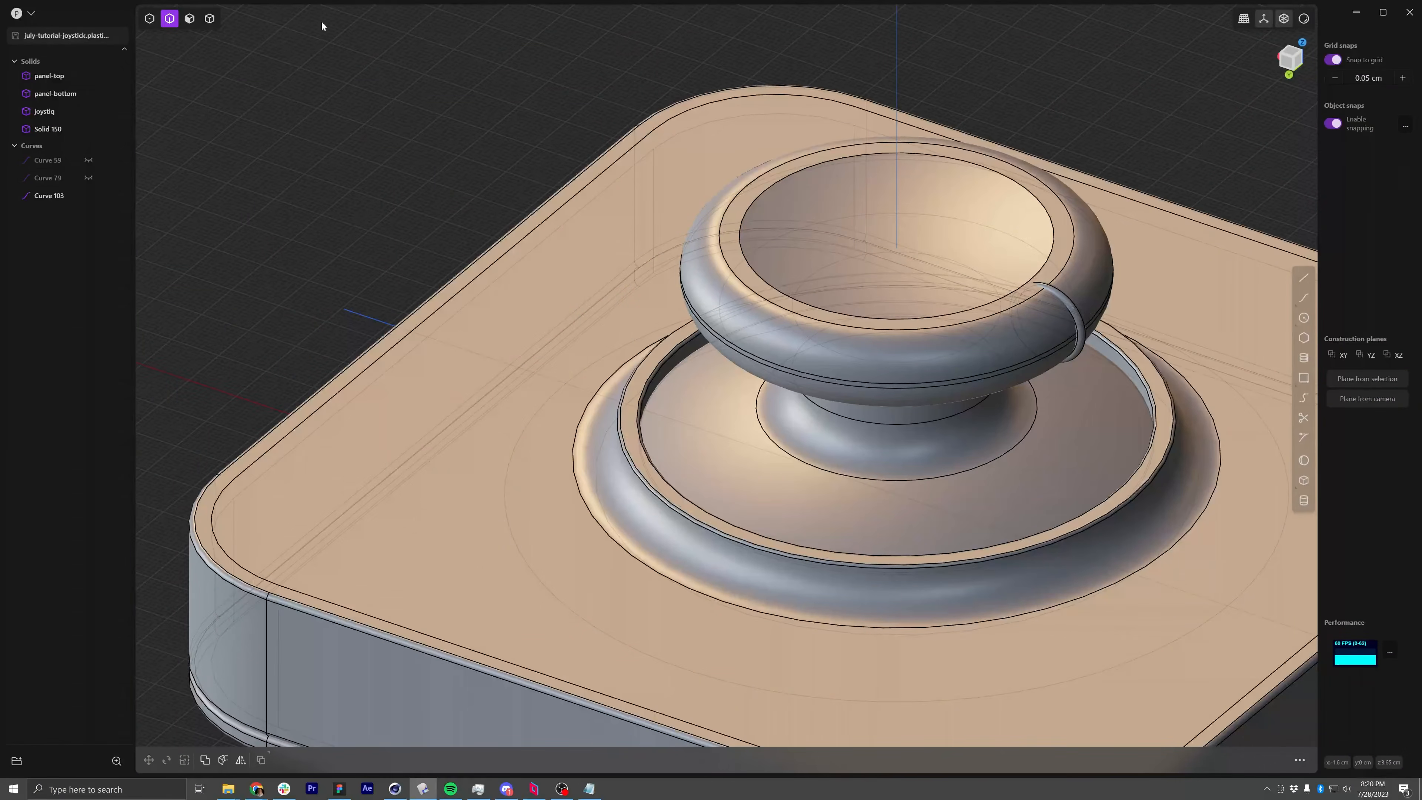
click(210, 19)
click(1069, 316)
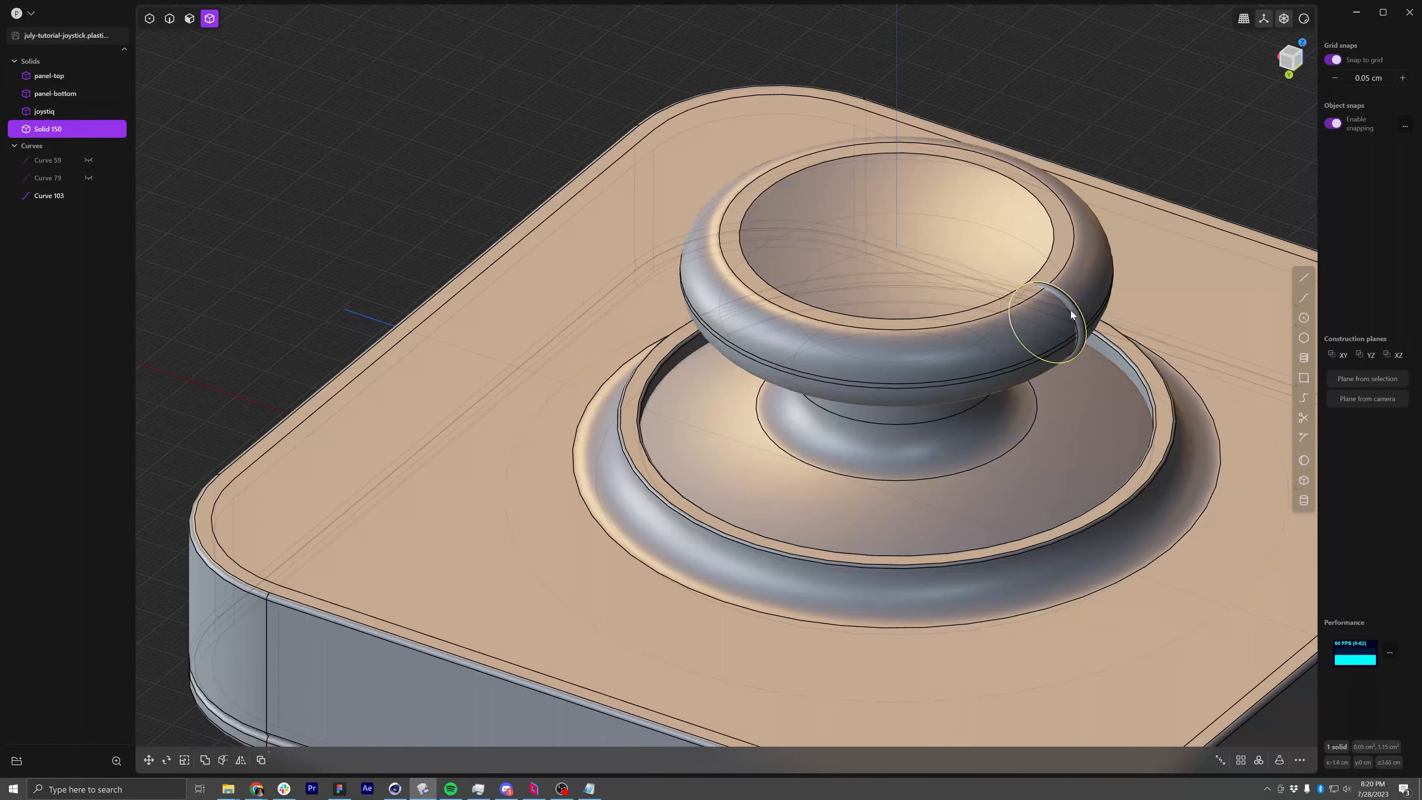
click(1259, 761)
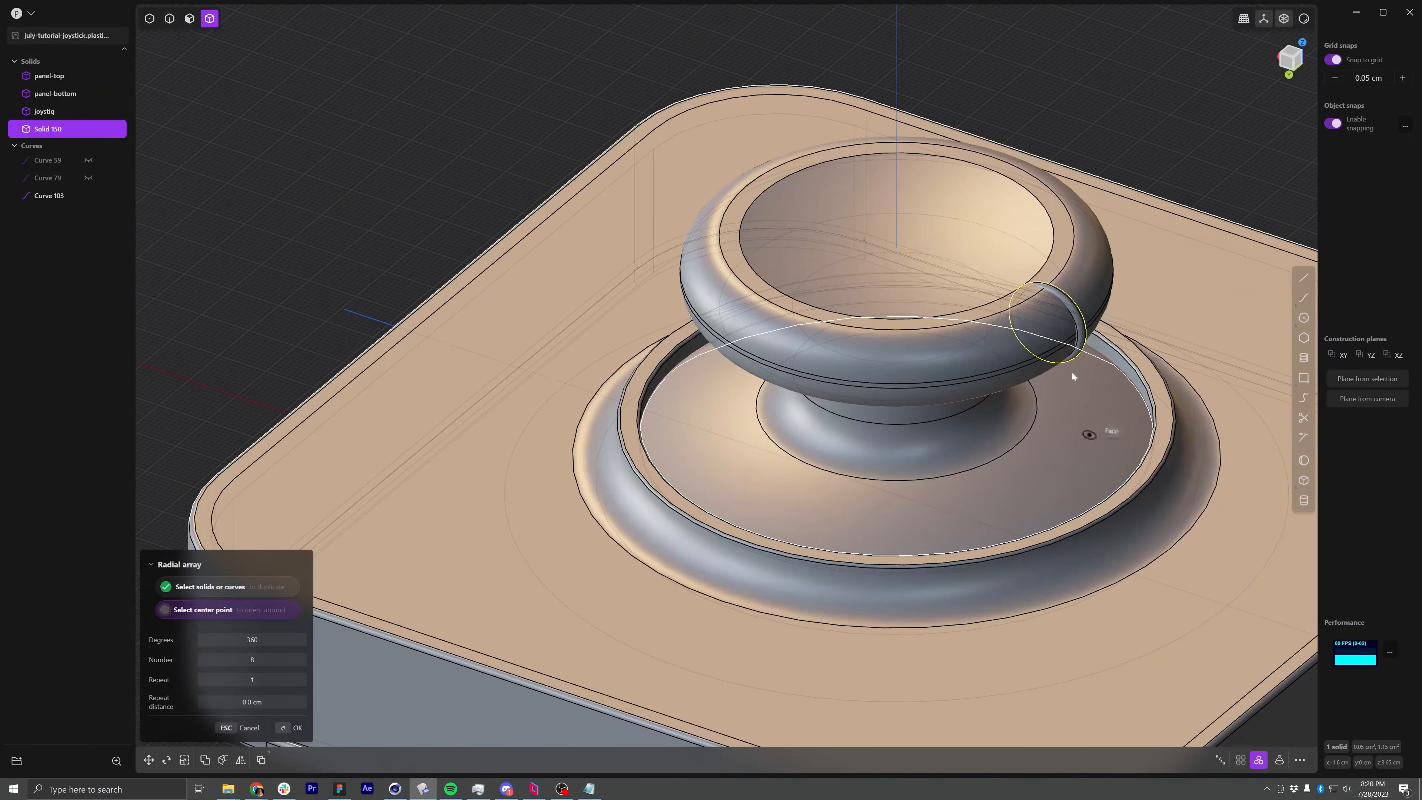
click(896, 236)
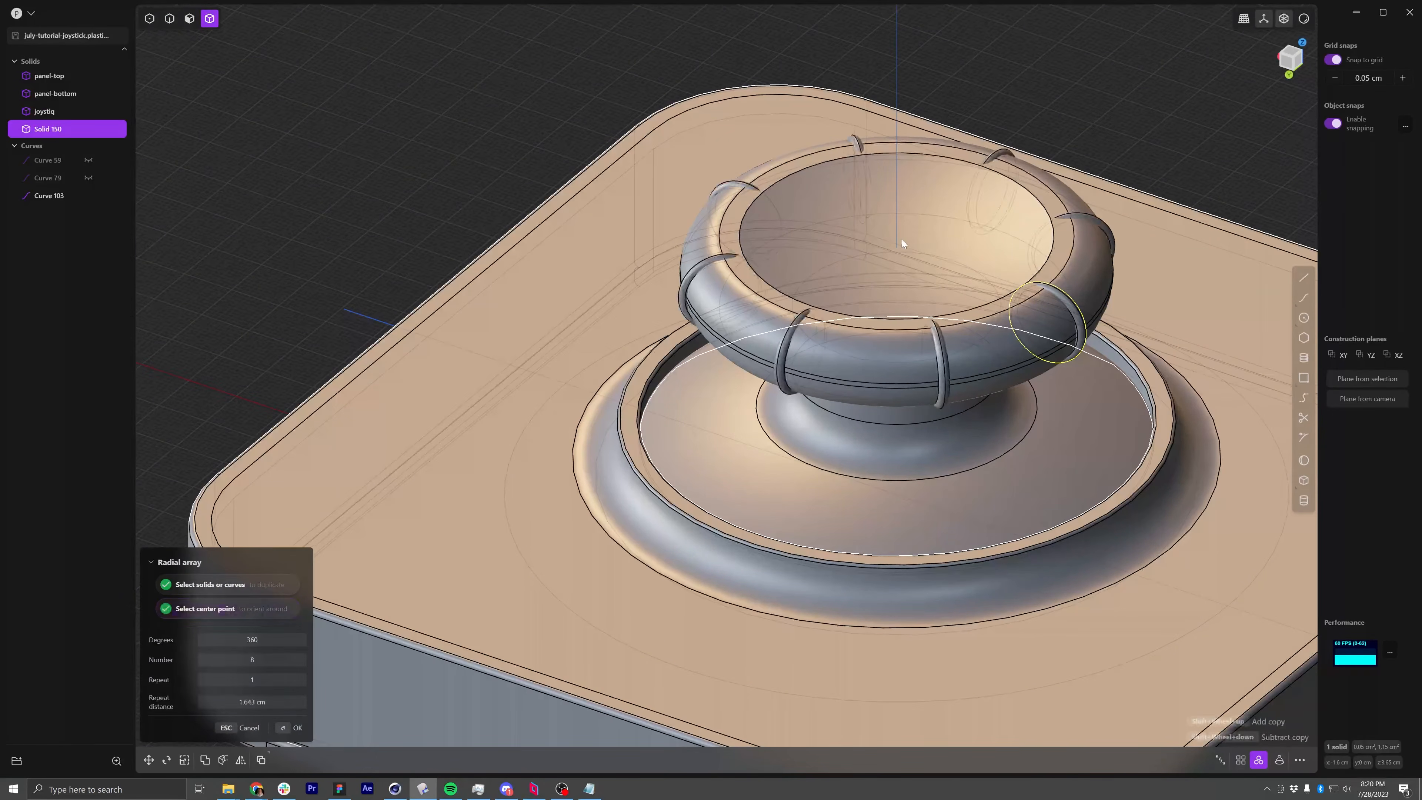
drag(226, 659, 313, 659)
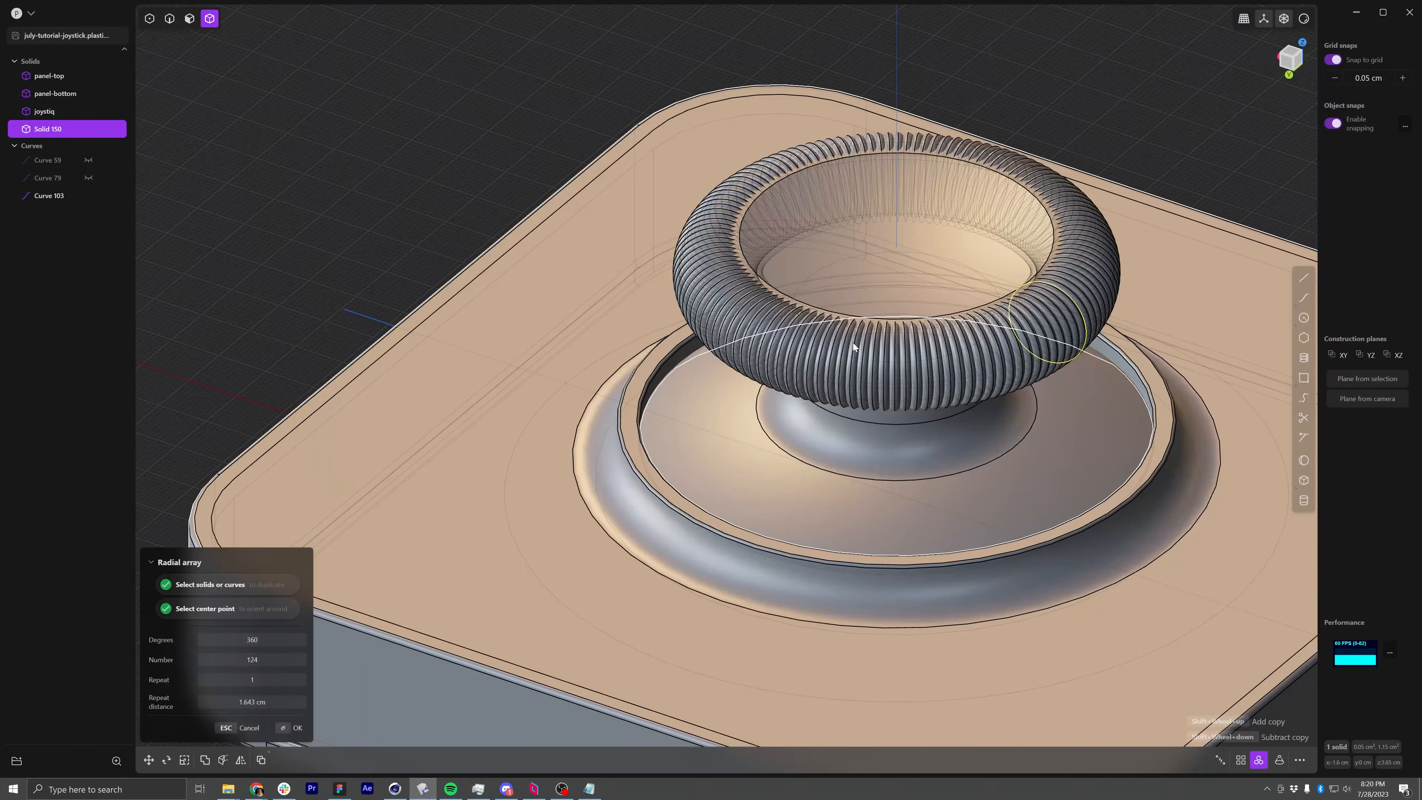
middle_drag(853, 346, 774, 469)
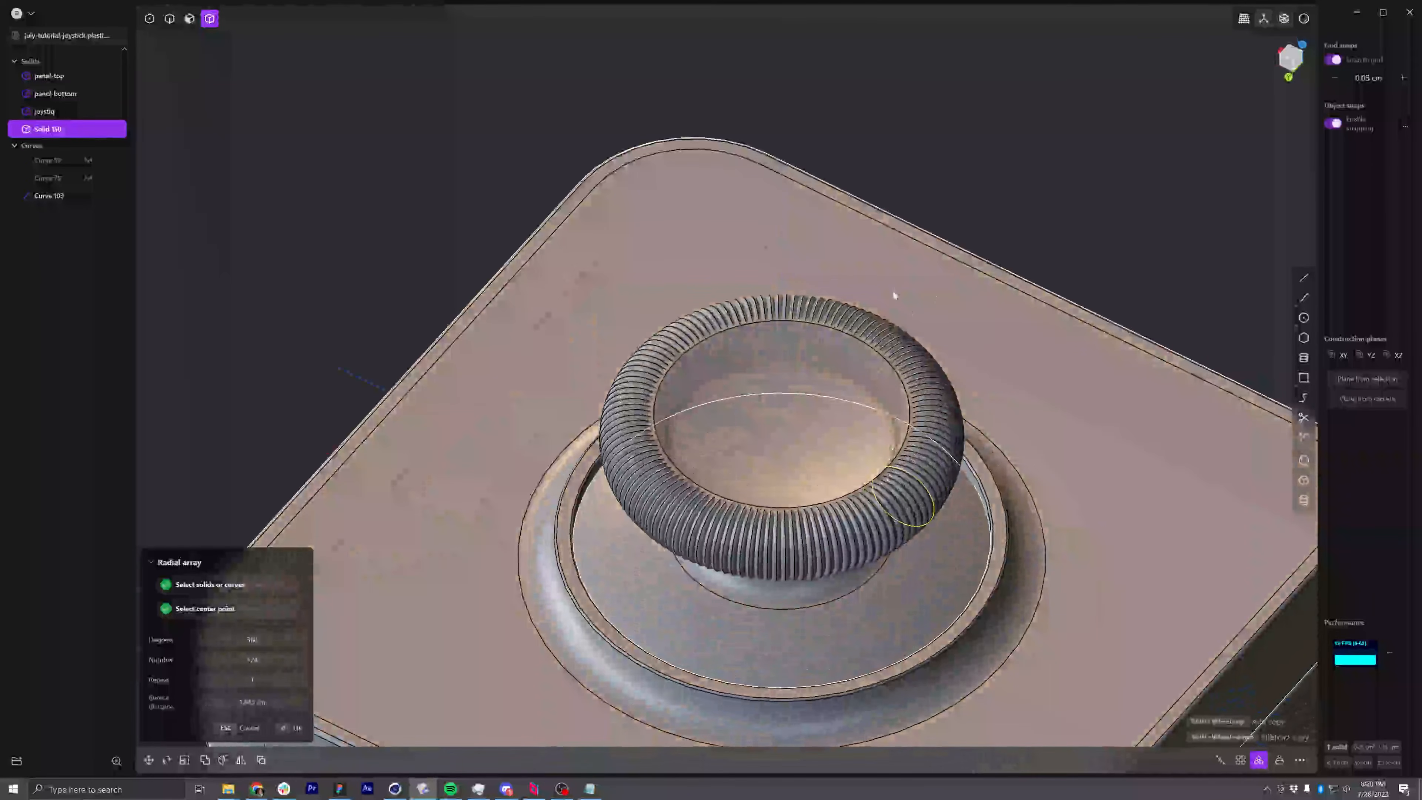
key(Return)
Fillet the inner circular edge of the knob's rim by 0.75 cm
click(852, 286)
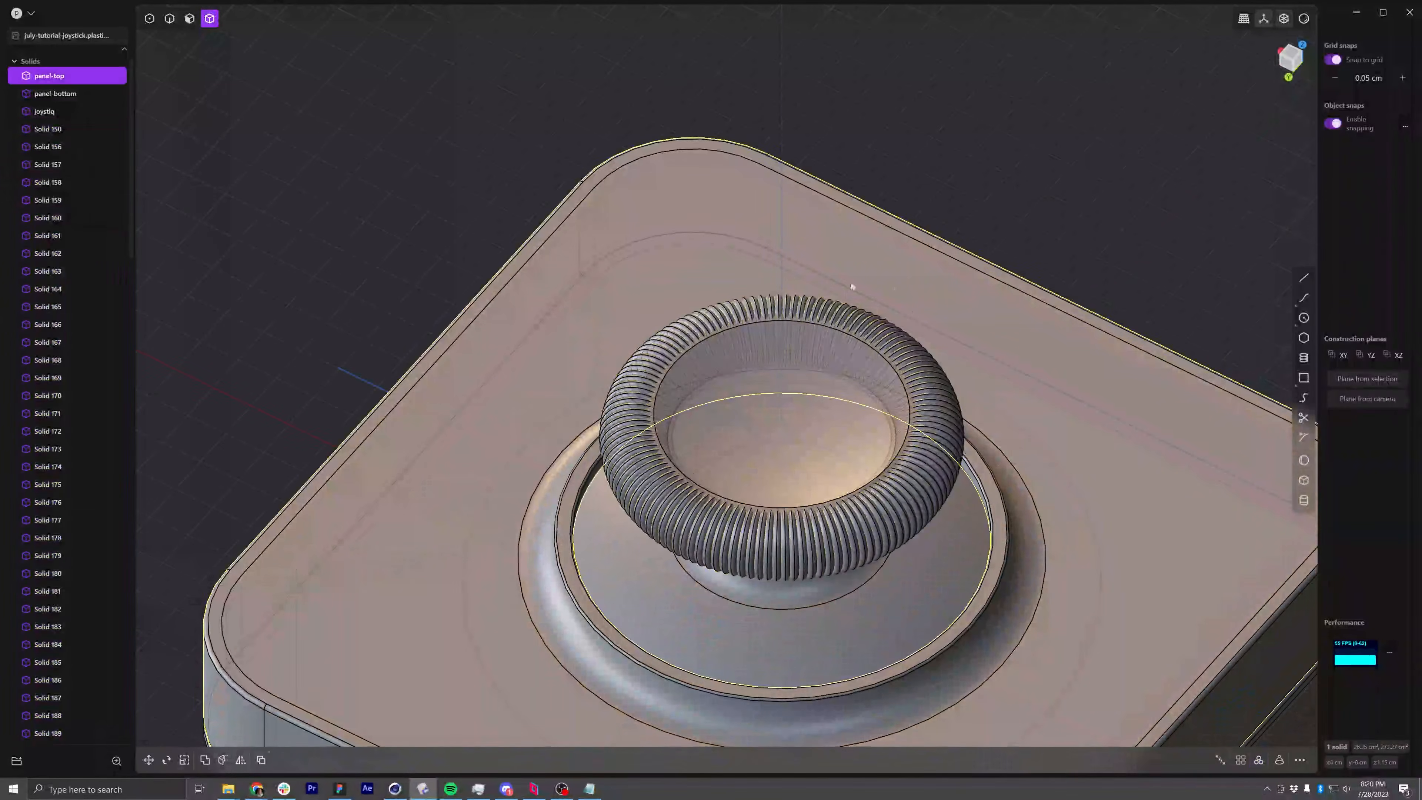
click(784, 401)
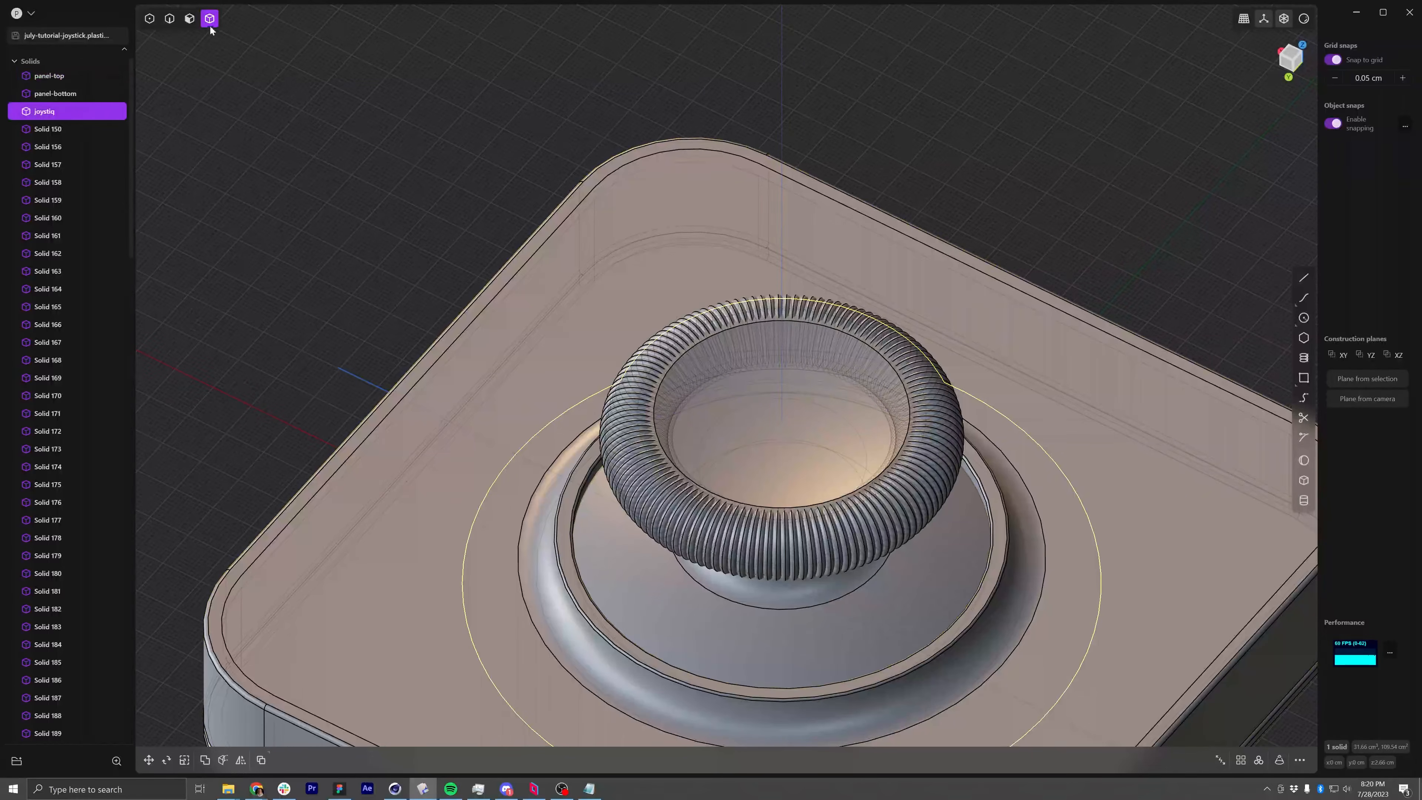
click(169, 19)
click(807, 322)
key(f)
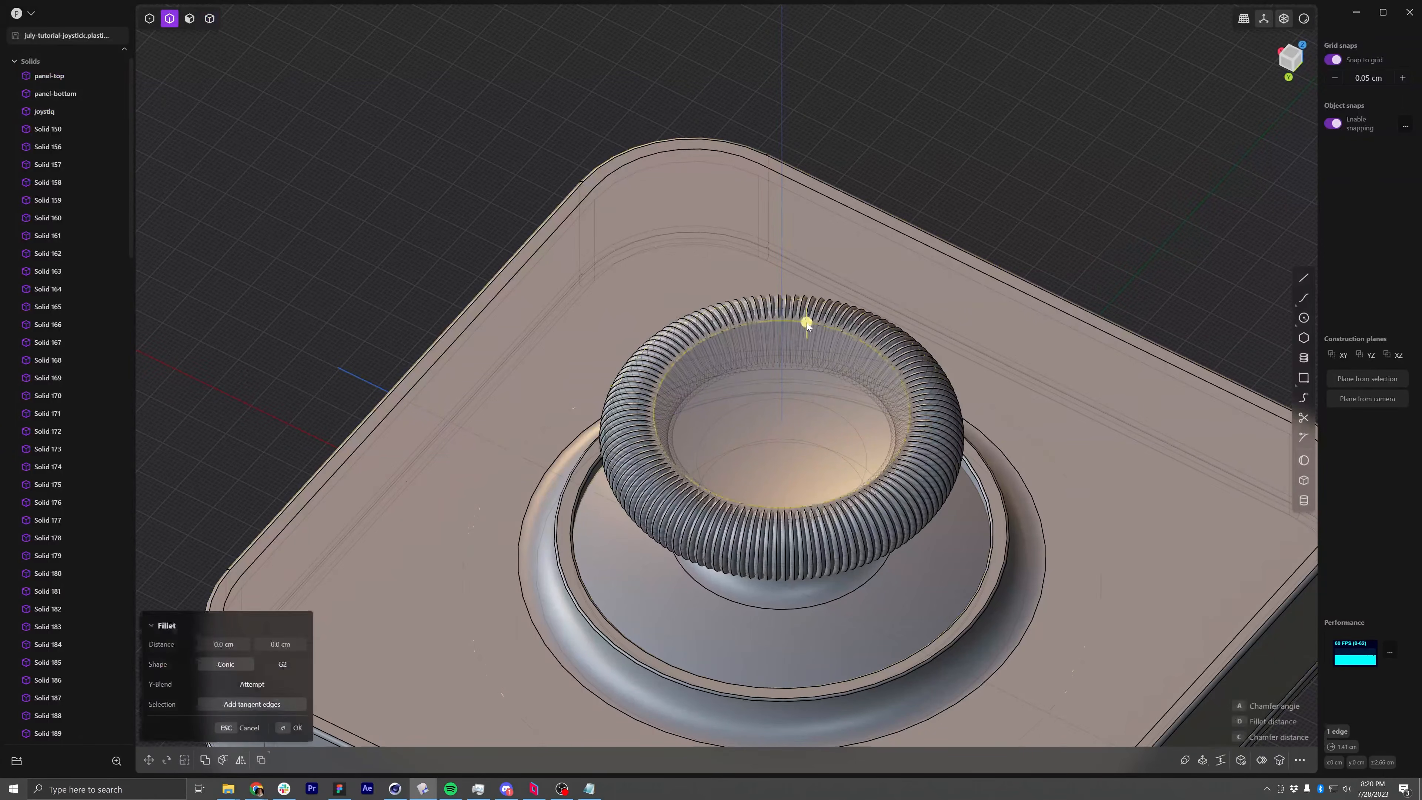
drag(807, 323, 810, 284)
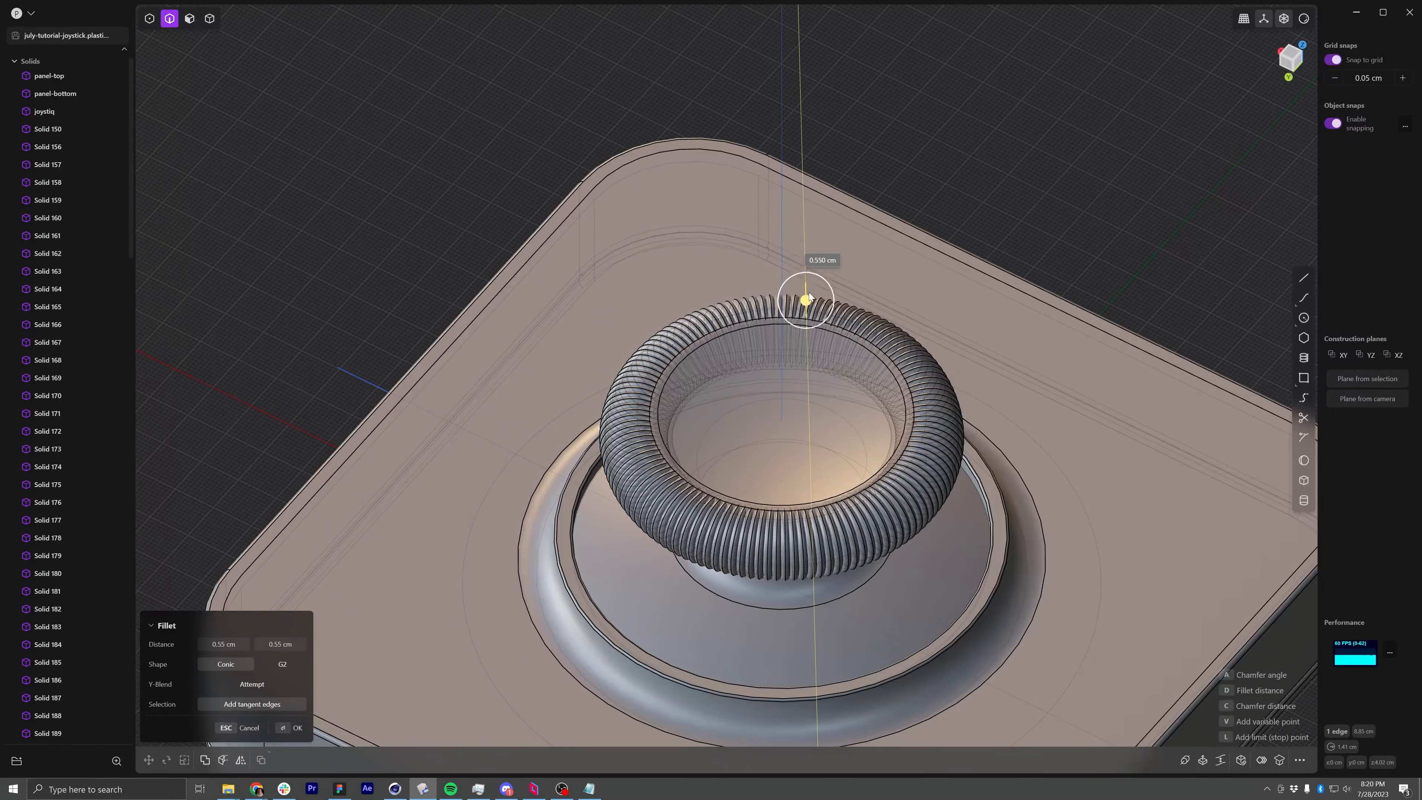
drag(807, 292, 808, 282)
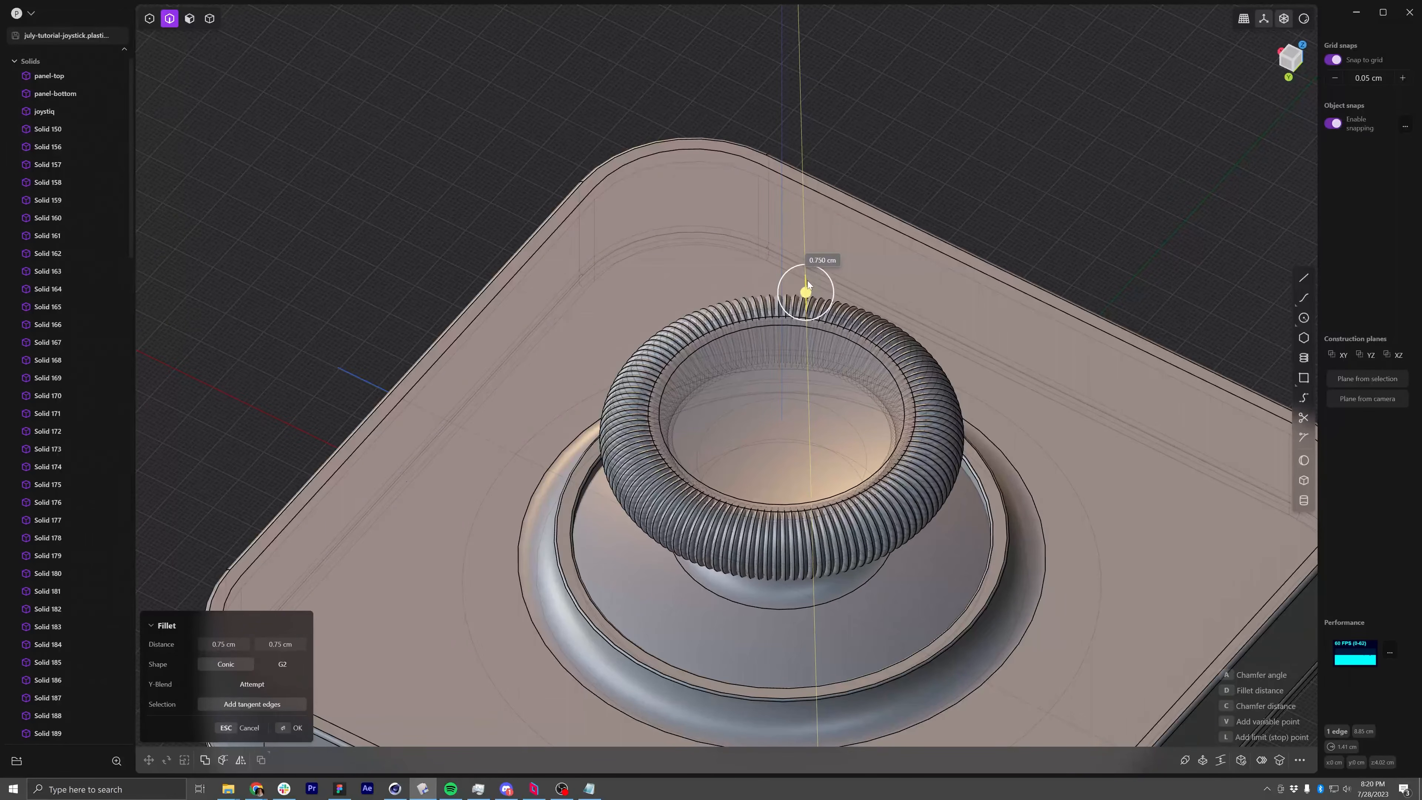
key(Return)
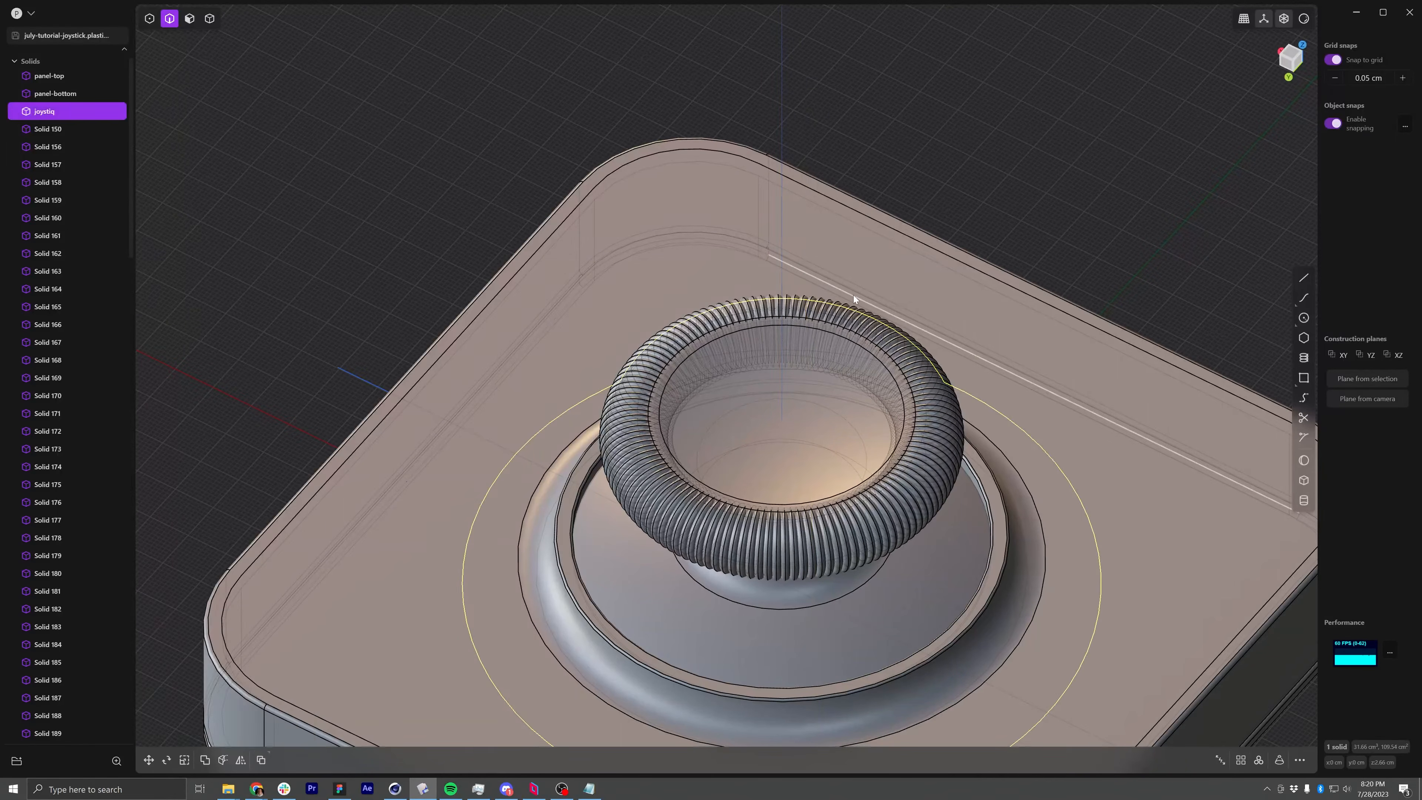
Union the joystiq solid with all the arrayed disc solids down to Solid 278
click(81, 116)
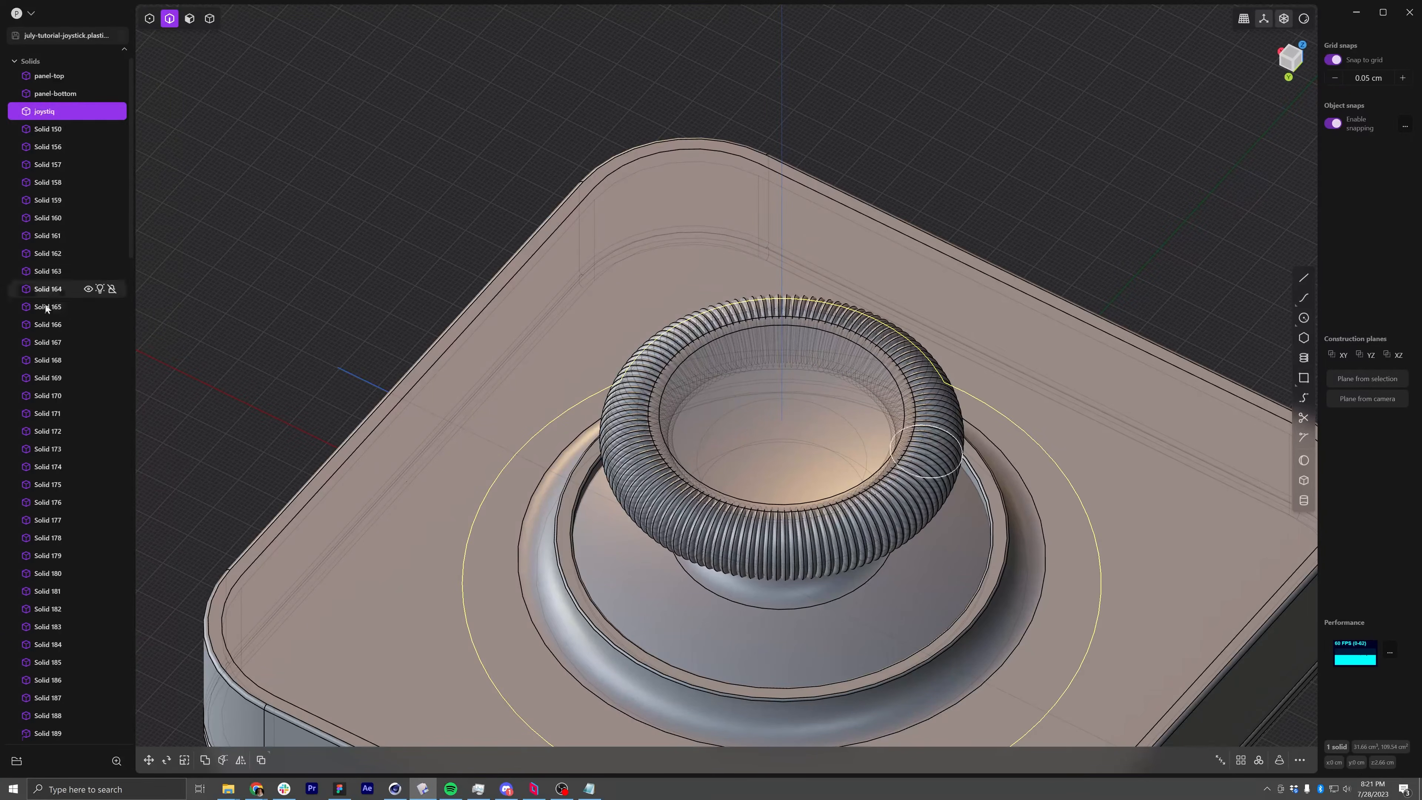
scroll(54, 370, down, 20)
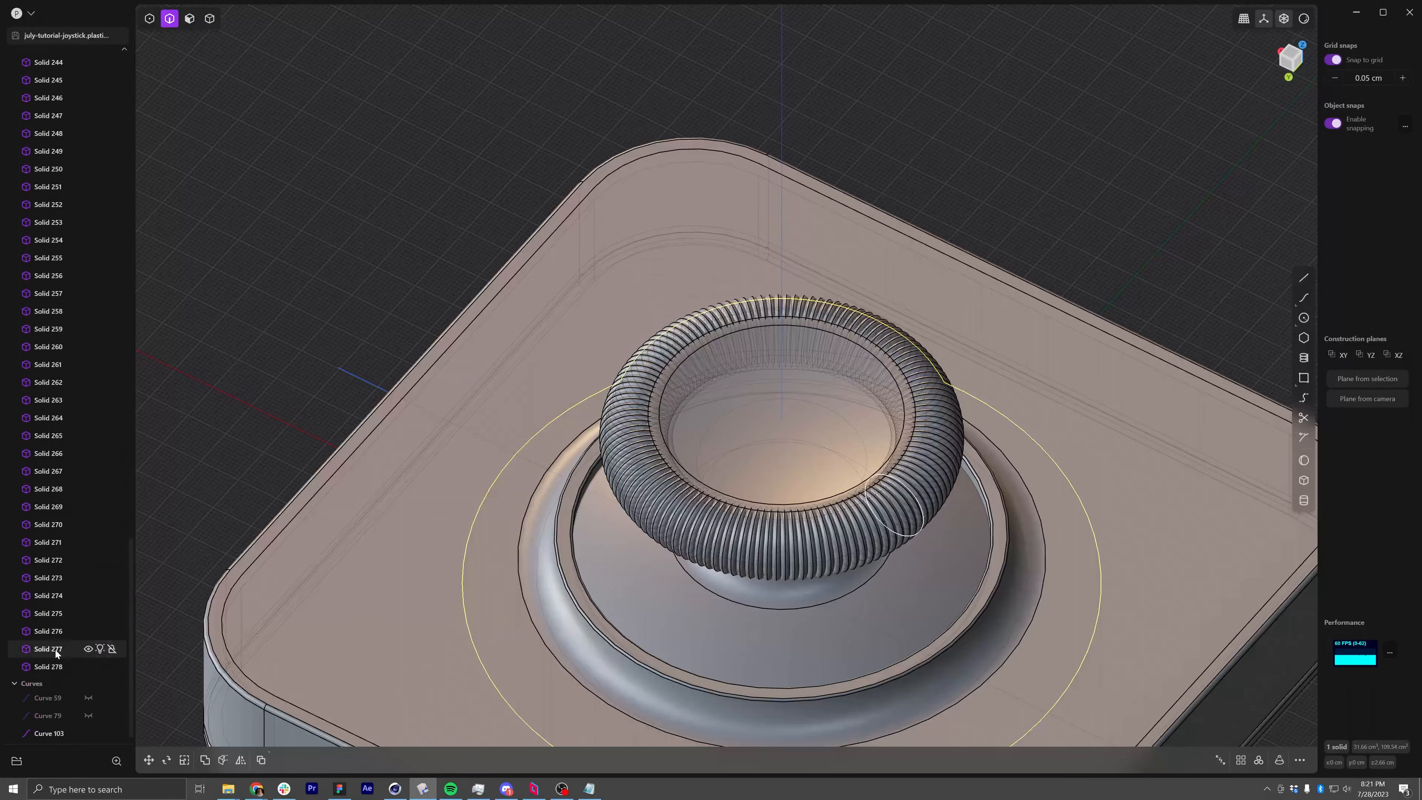
shift+click(54, 666)
key(q)
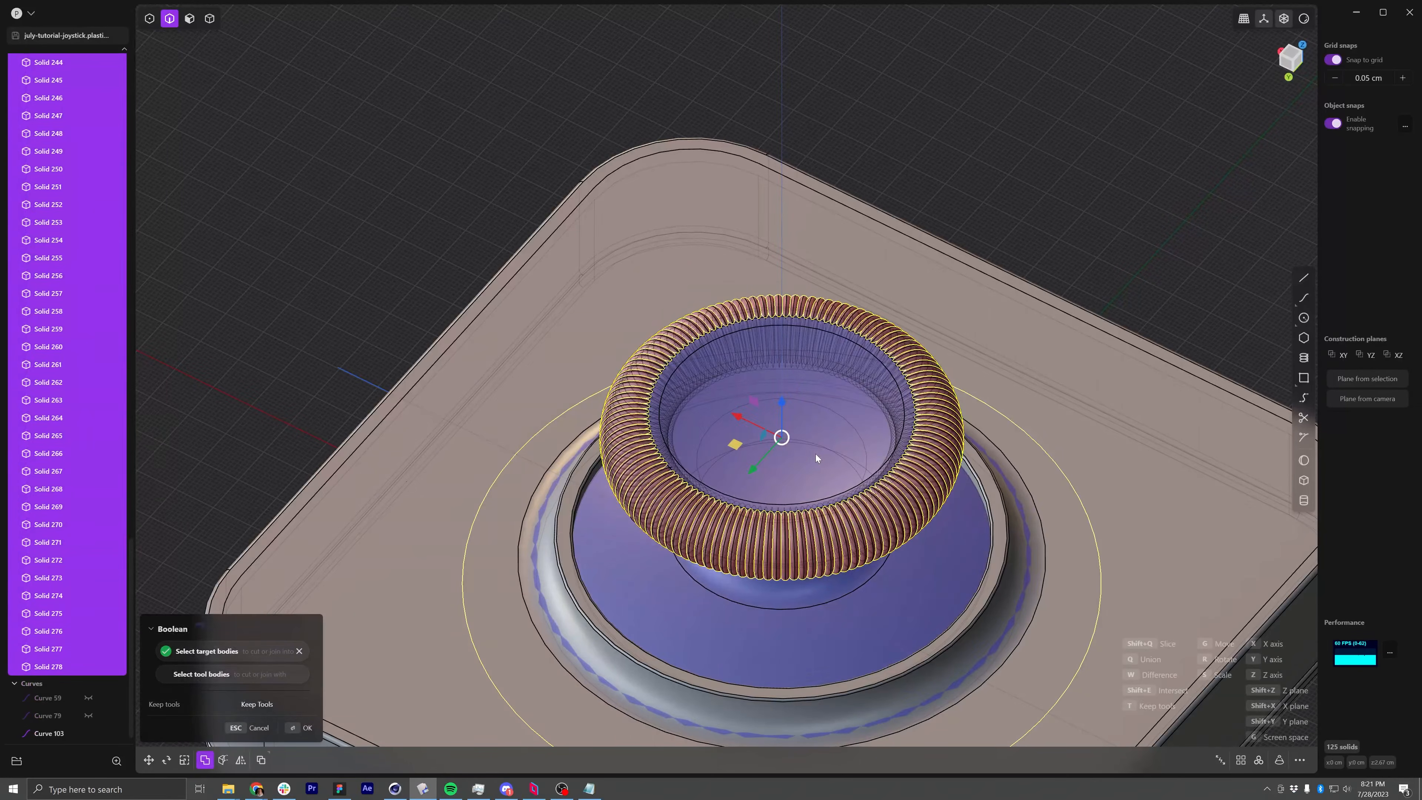
key(q)
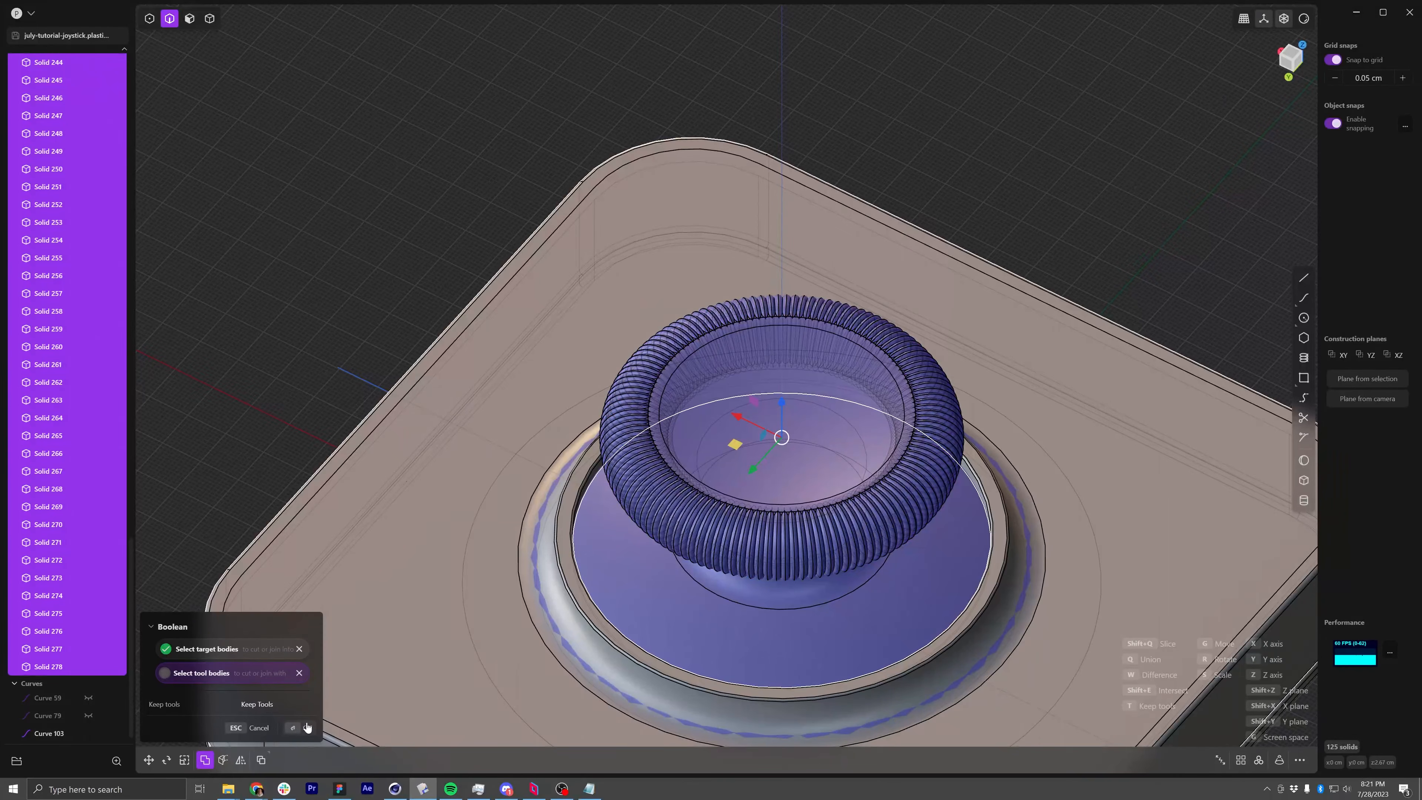
click(296, 728)
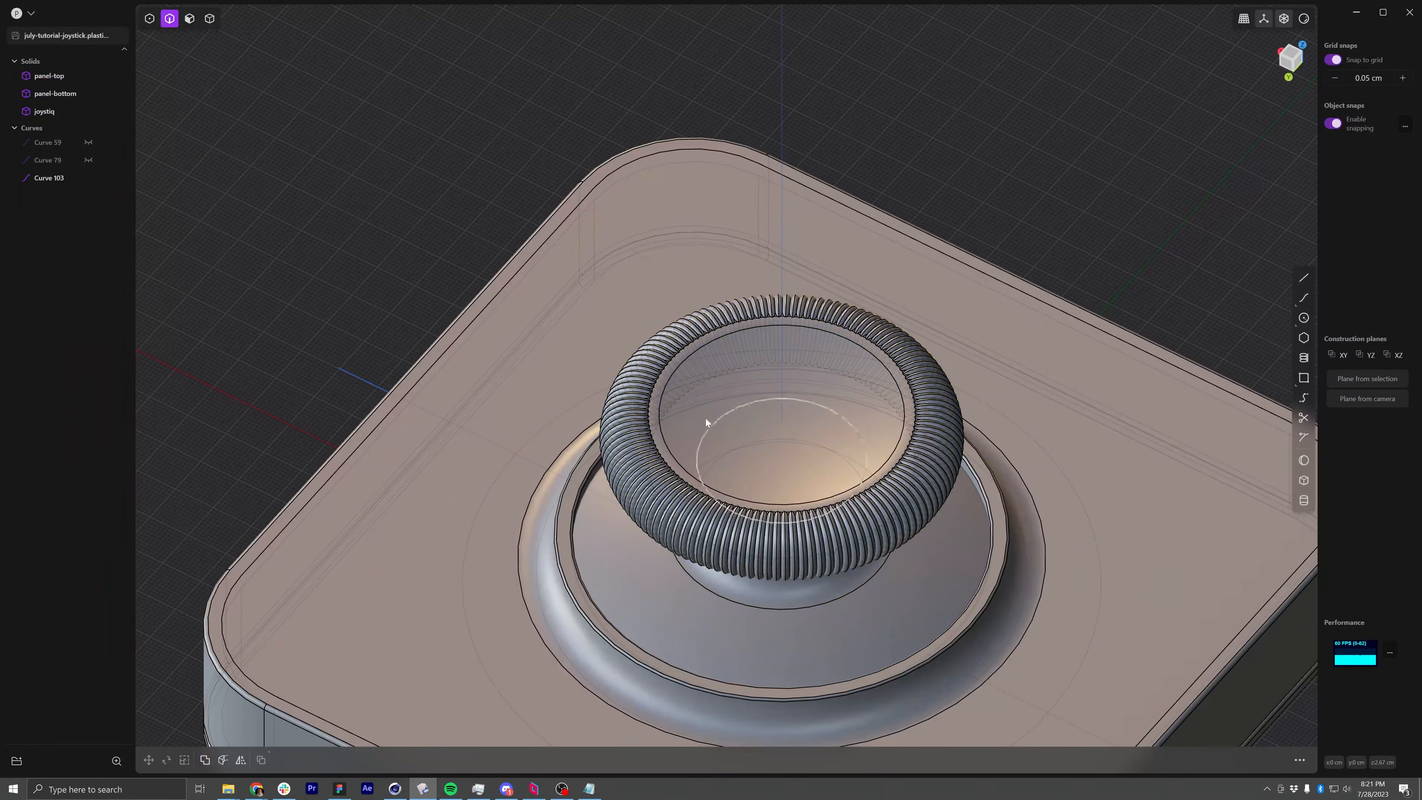
Hide the model's edges and examine the shading of the grip ridges around the knob's rim
scroll(706, 418, up, 10)
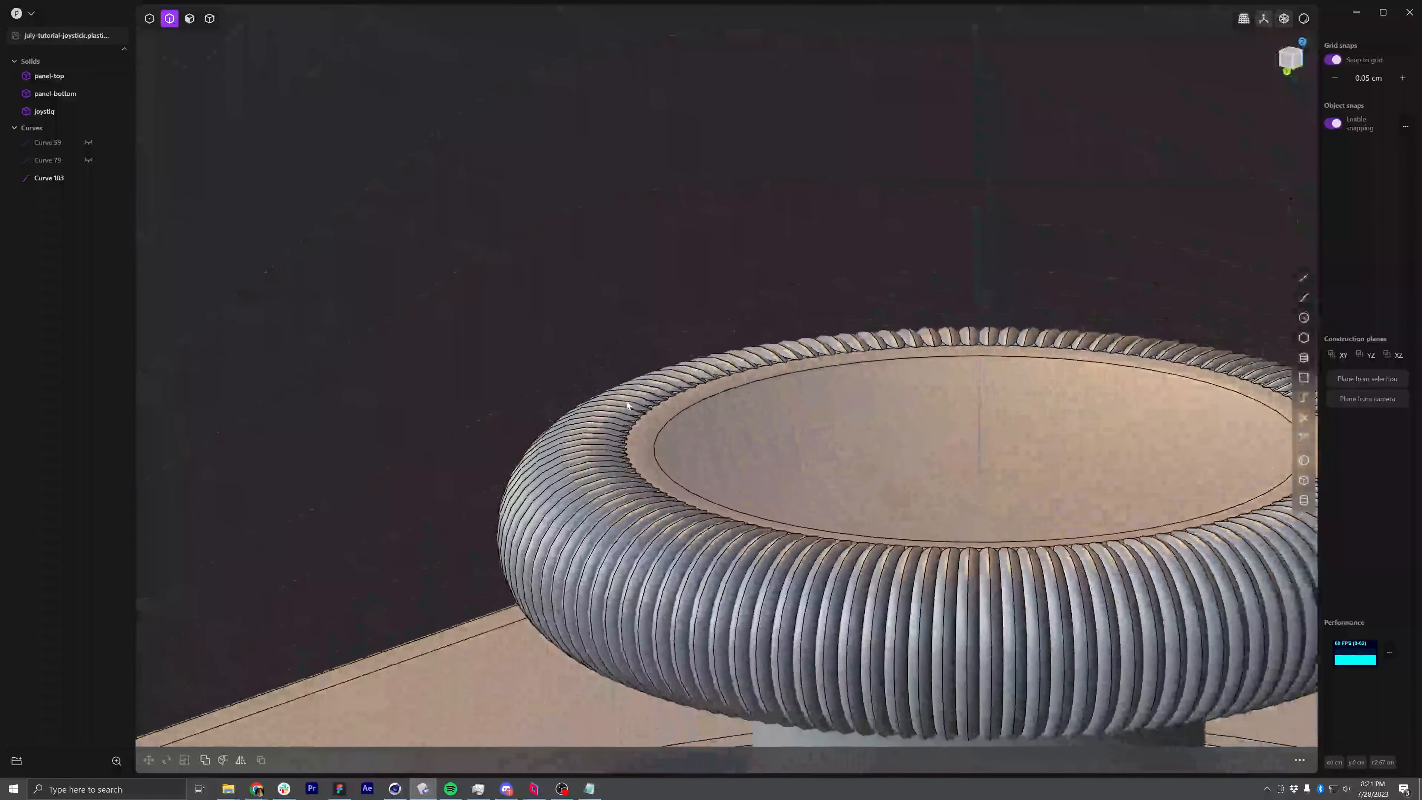
middle_drag(627, 405, 673, 440)
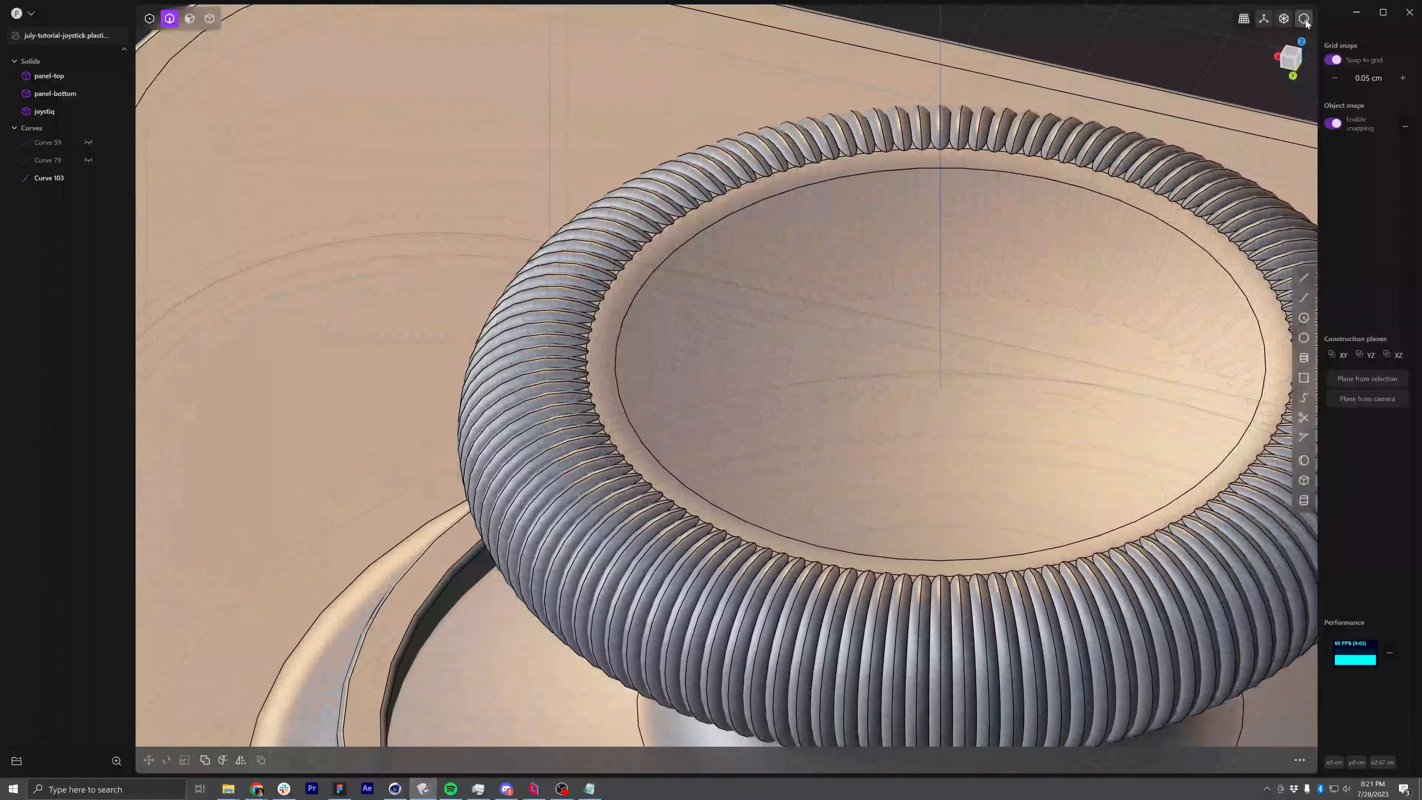
click(1304, 19)
mouse_move(1305, 20)
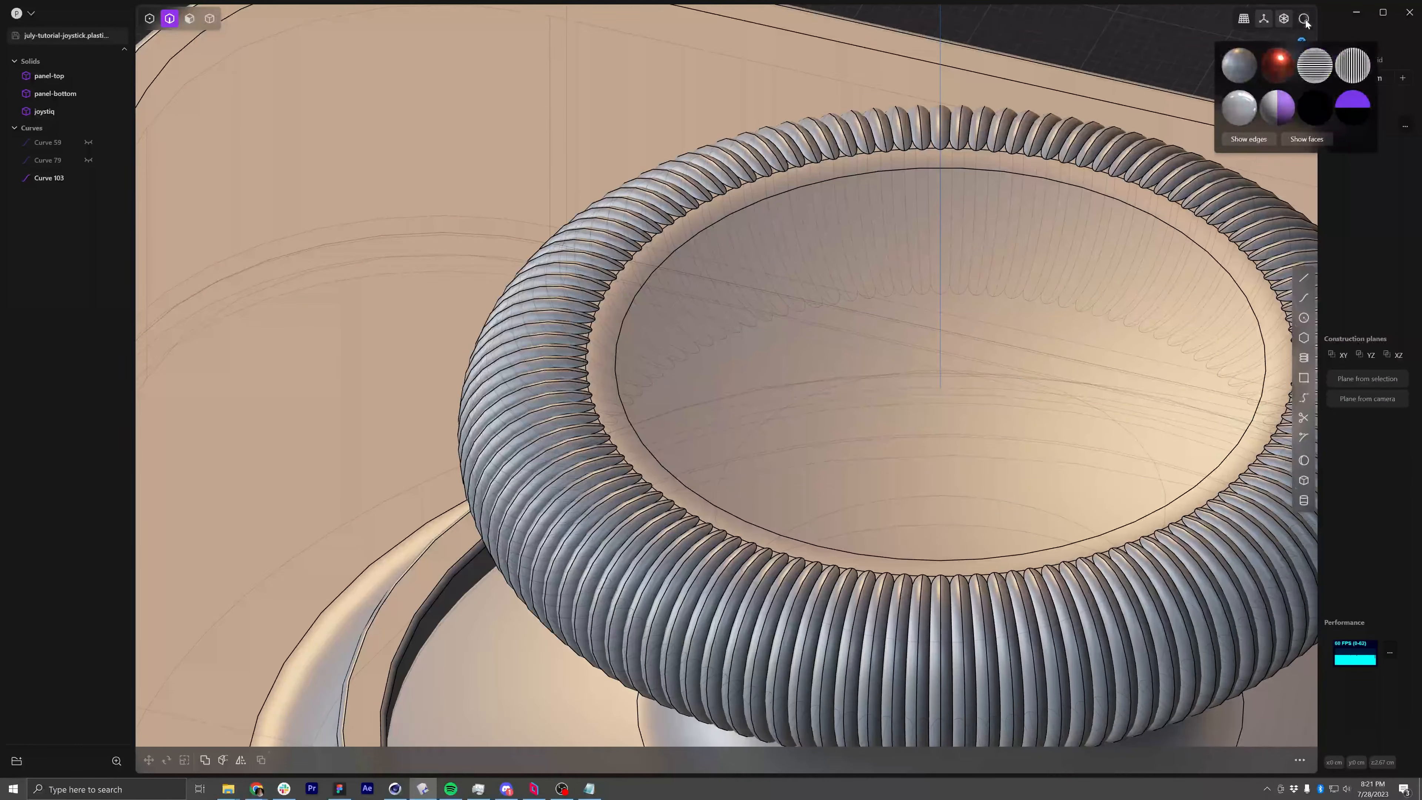
click(1253, 142)
middle_drag(876, 305, 786, 252)
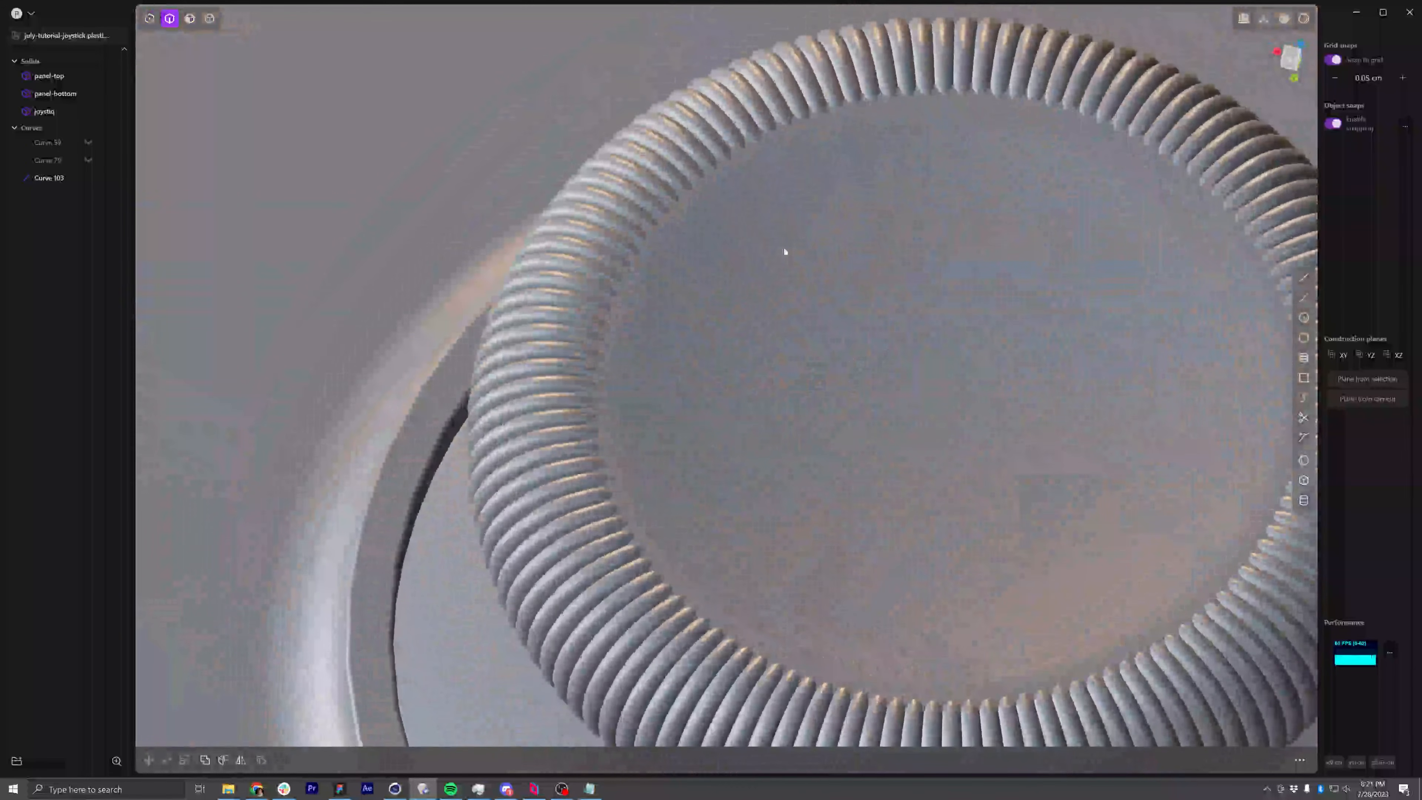
Show the model's edges again and examine where the grip ridges meet the knob's inner rim
click(1302, 18)
click(1302, 19)
right_click(1302, 19)
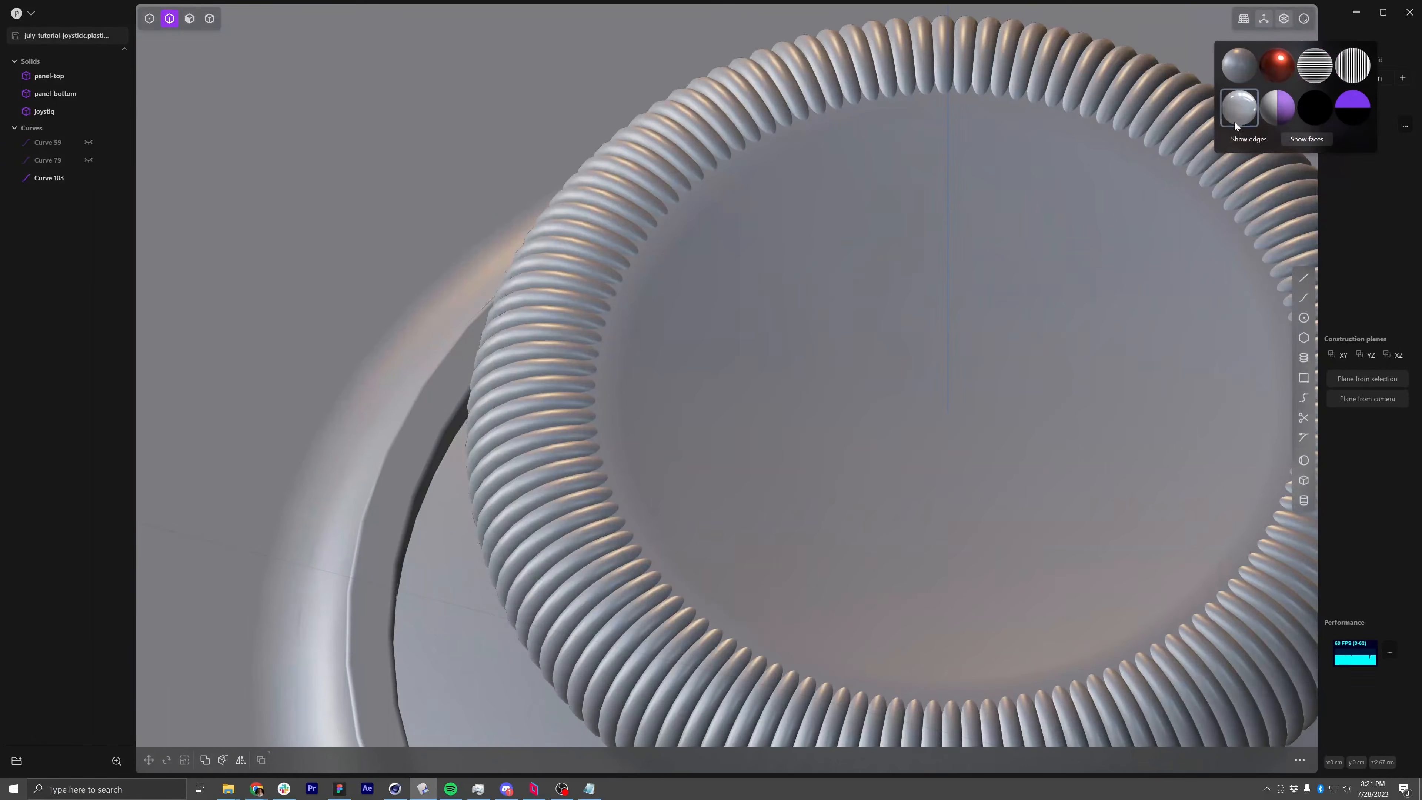
click(1238, 142)
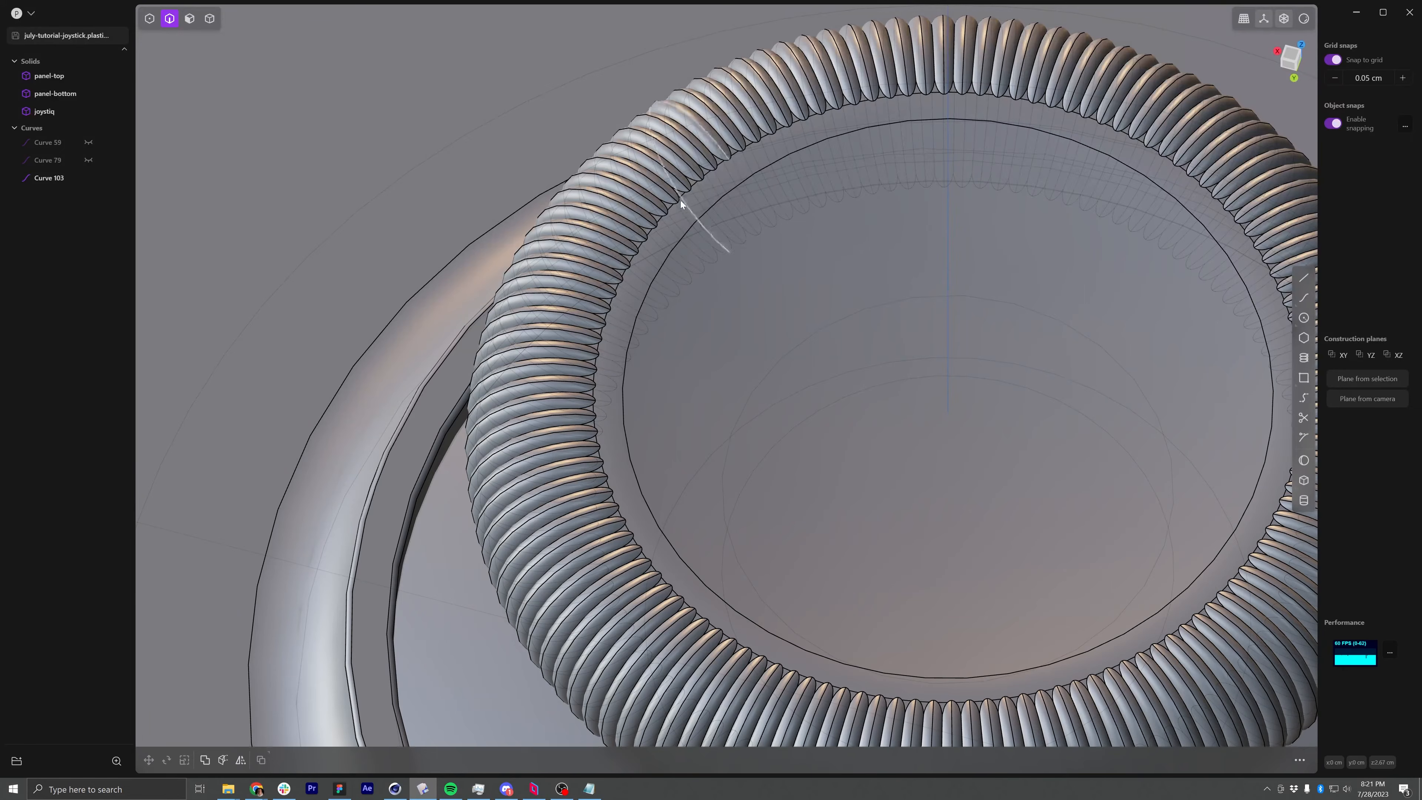
scroll(670, 247, down, 2)
scroll(670, 263, down, 4)
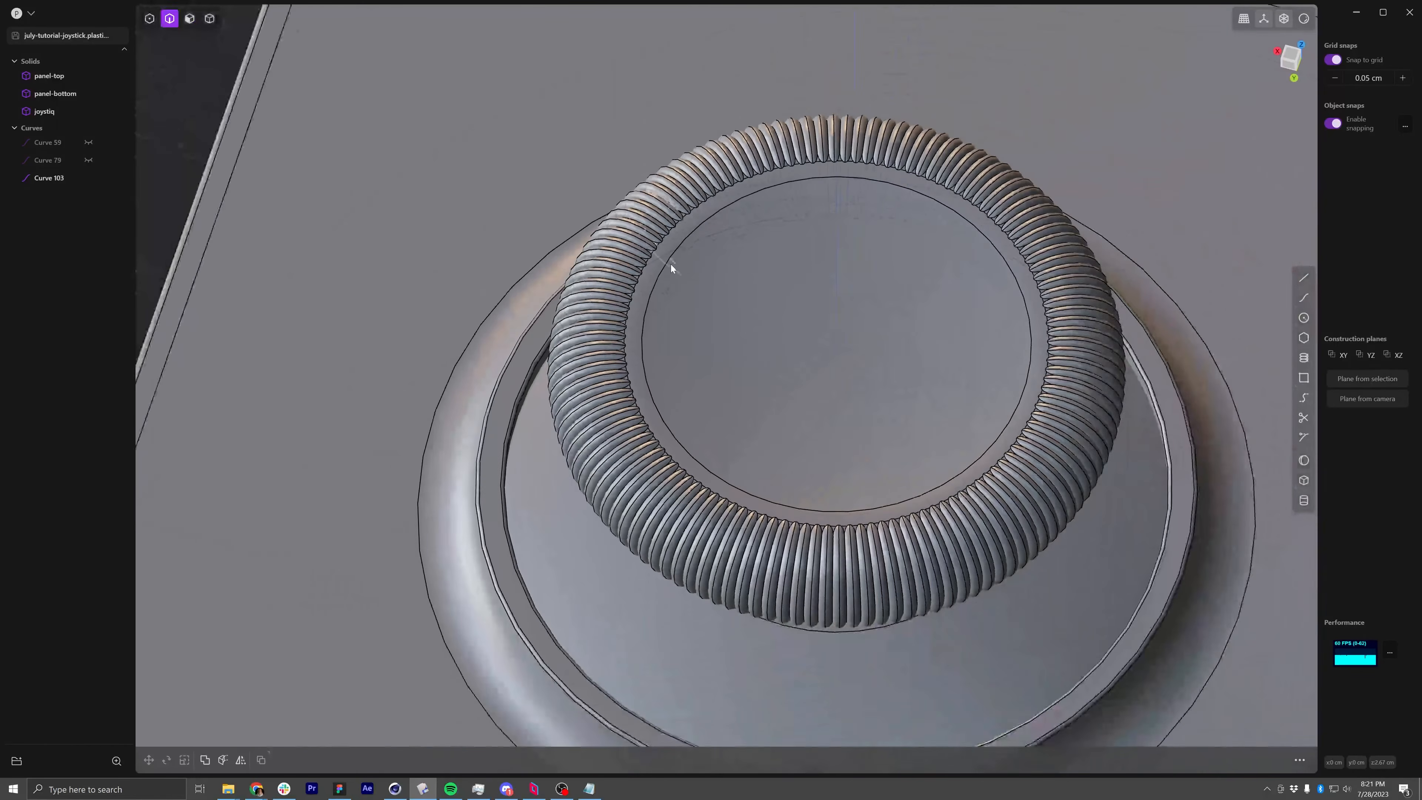
middle_drag(641, 423, 693, 432)
scroll(681, 386, down, 3)
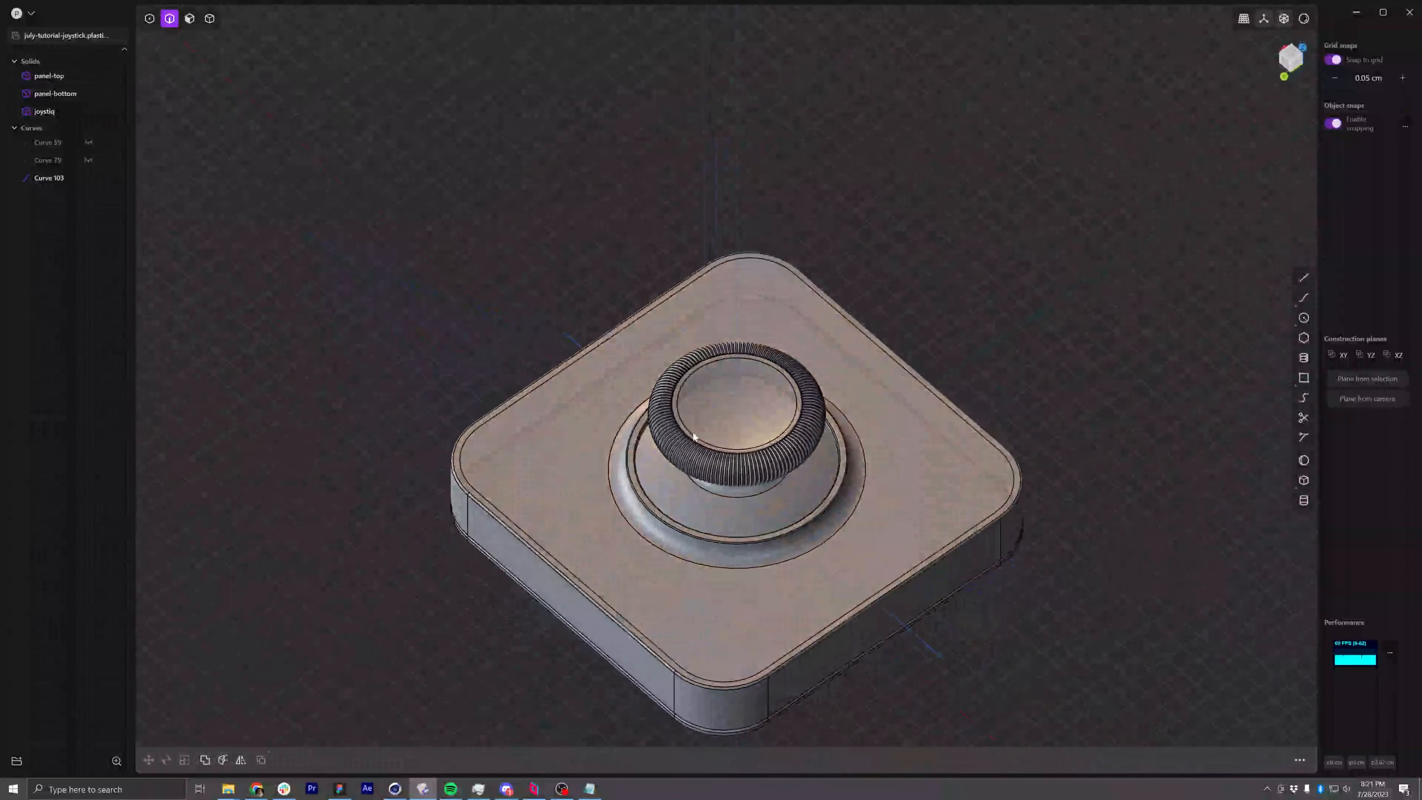
scroll(661, 381, up, 3)
scroll(662, 381, up, 5)
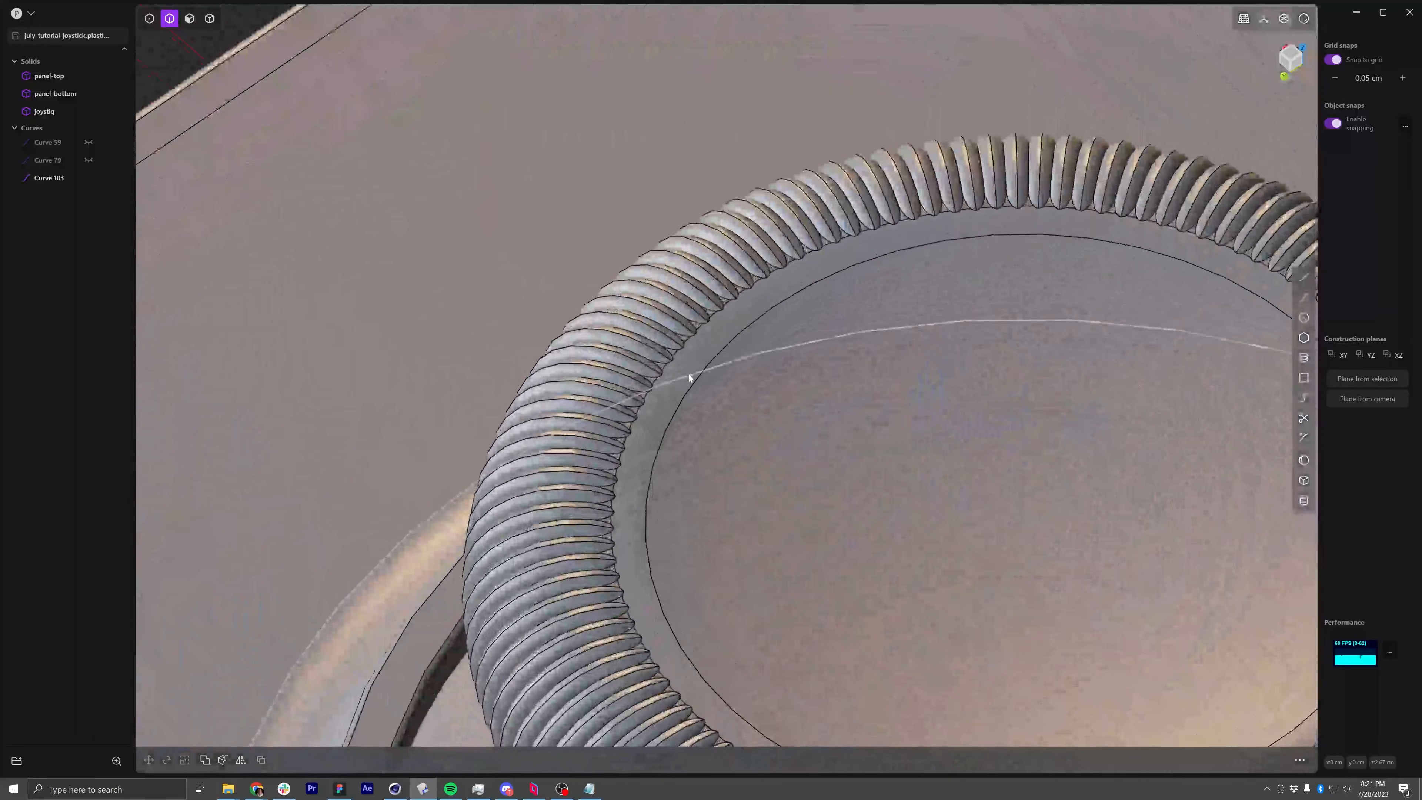
Undo the union of the knob with the ridges and the fillet on its inner rim edge
click(689, 374)
key(ctrl+z)
key(ctrl+z)
key(ctrl+z)
key(ctrl+z)
key(ctrl+z)
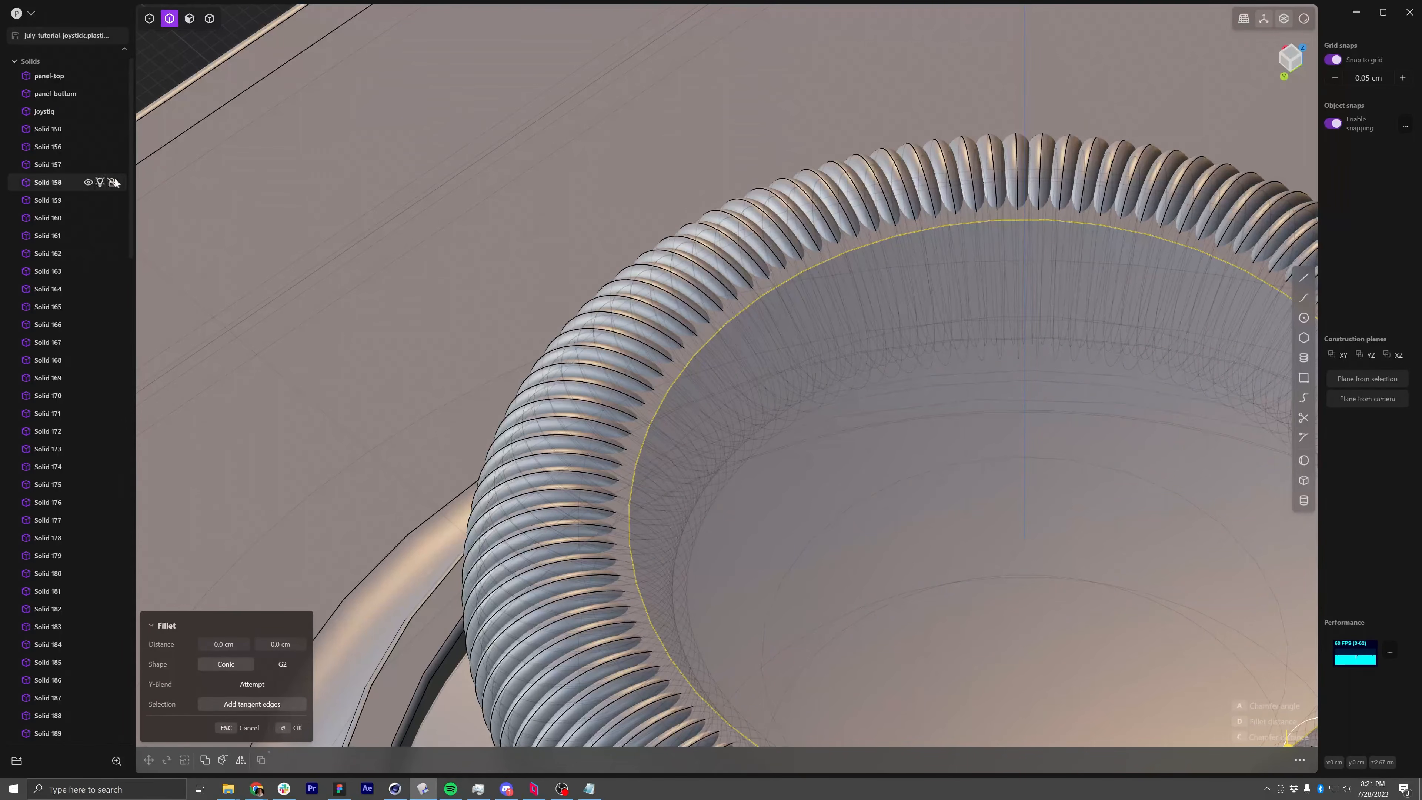
Union the unfilleted joystiq solid with every disc solid through Solid 278 into one body
click(46, 112)
scroll(49, 147, down, 5)
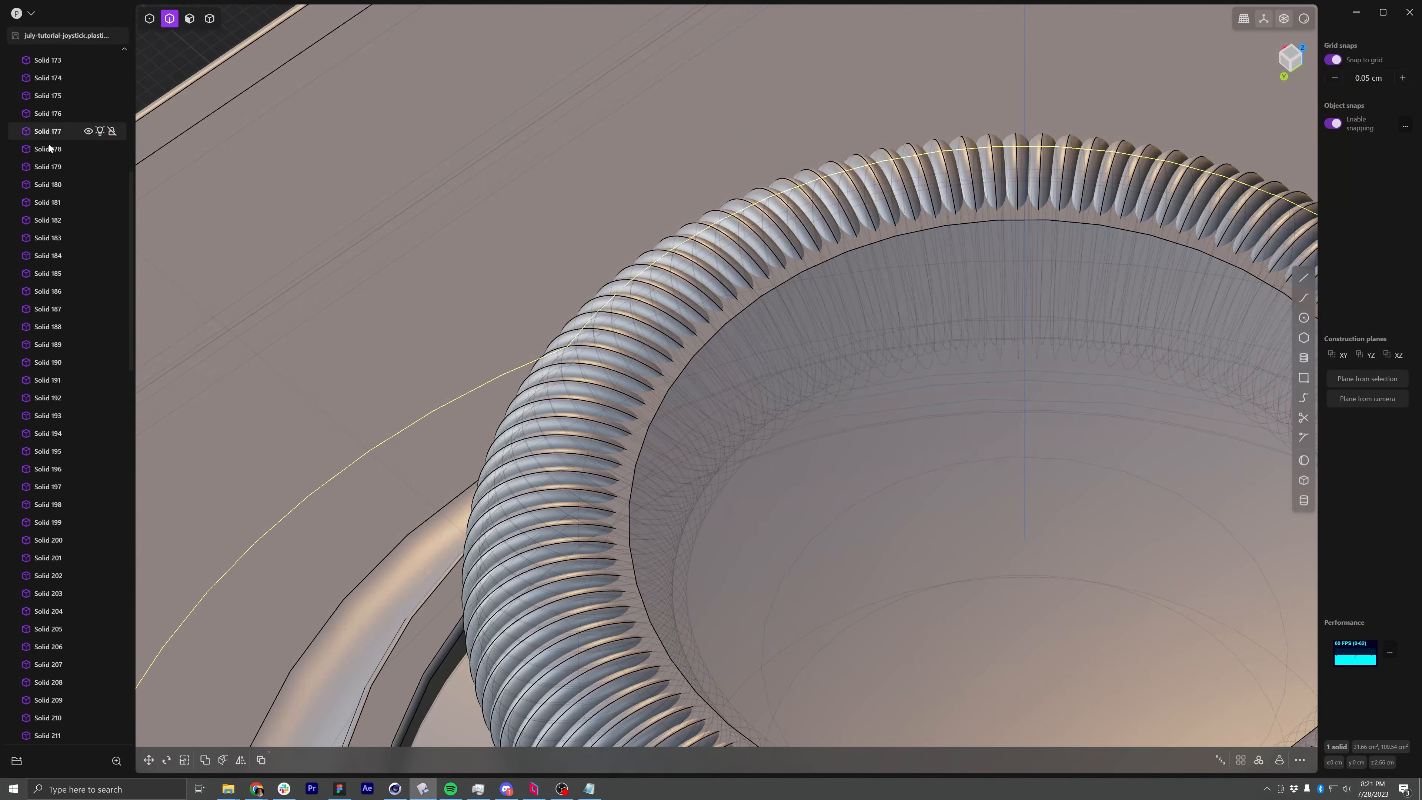
scroll(56, 210, down, 20)
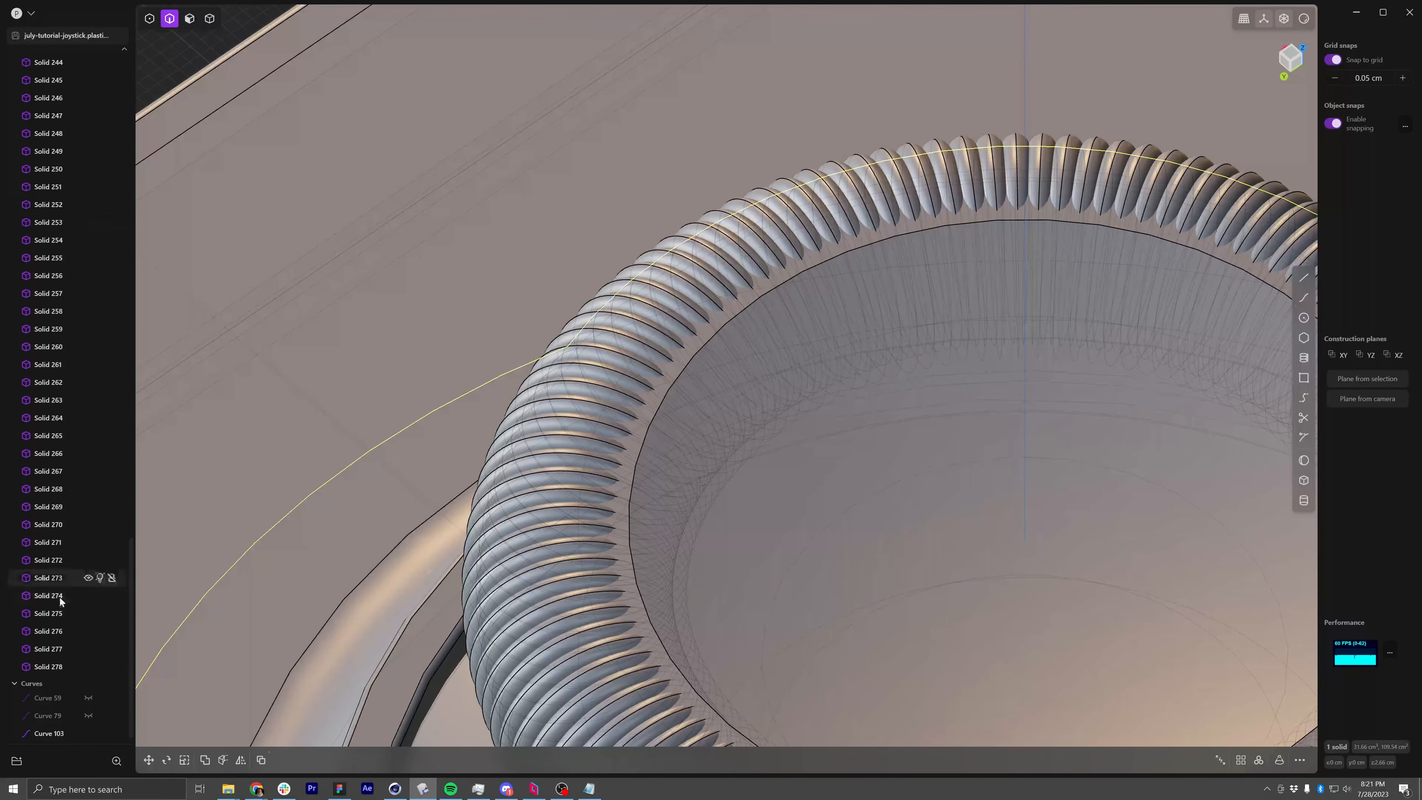
shift+click(60, 671)
key(q)
key(q)
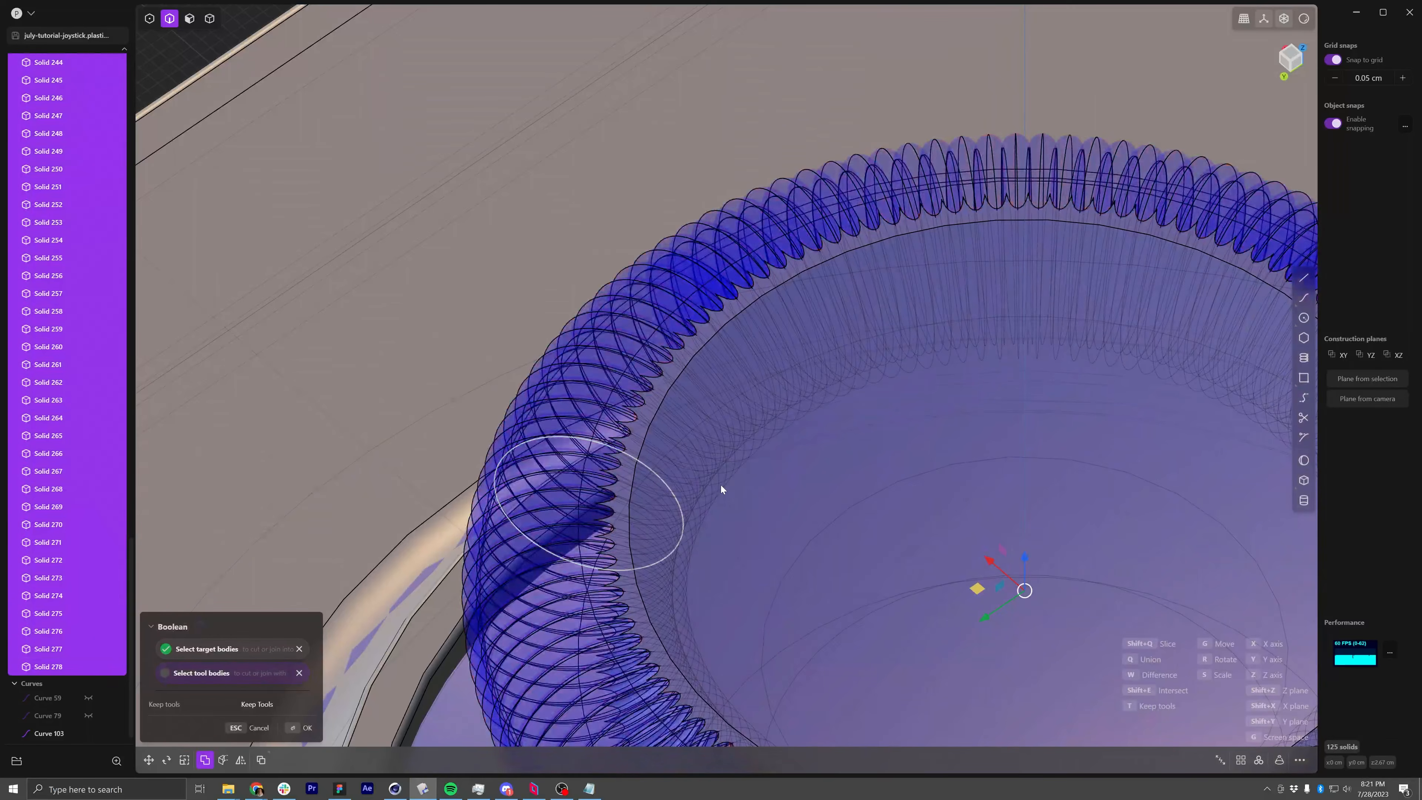
click(299, 730)
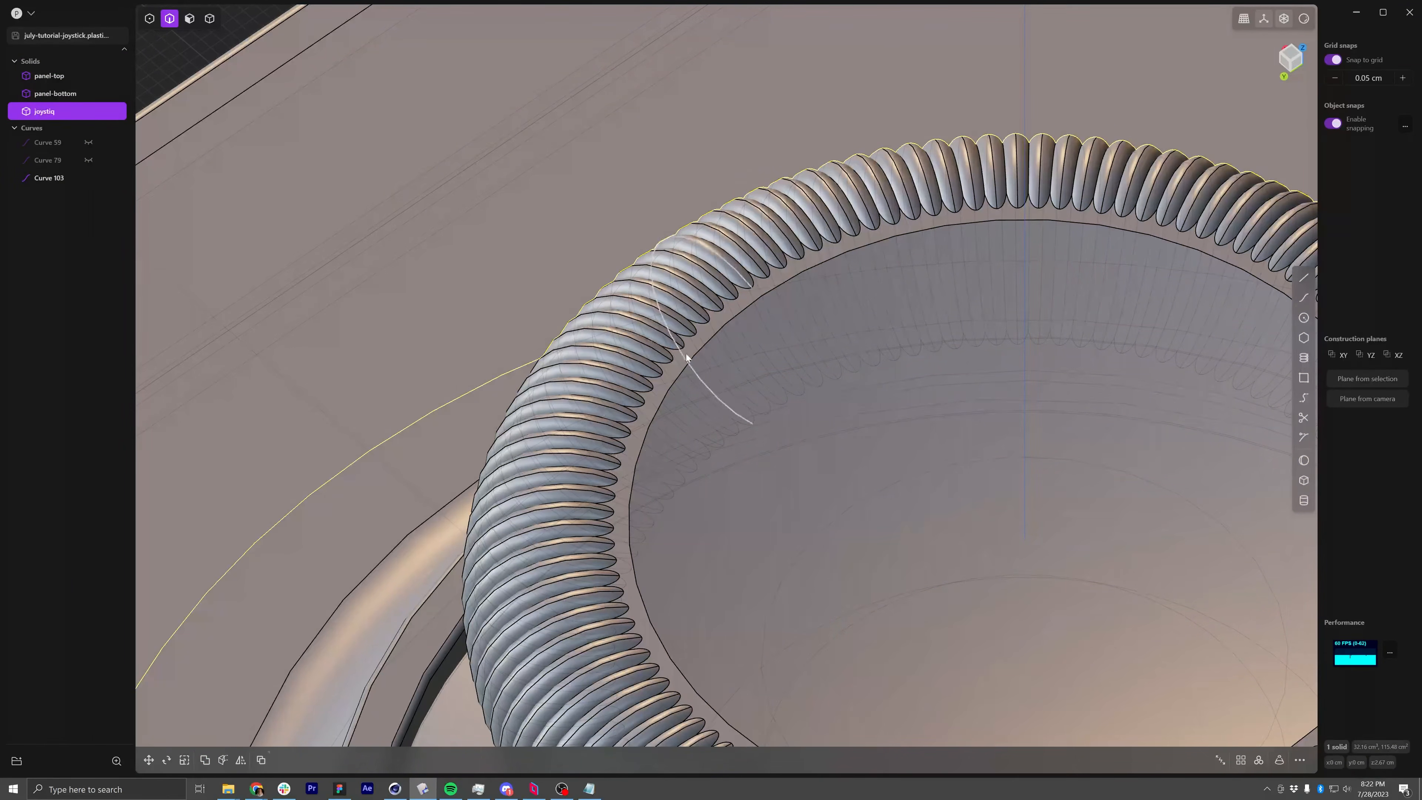
click(707, 344)
key(f)
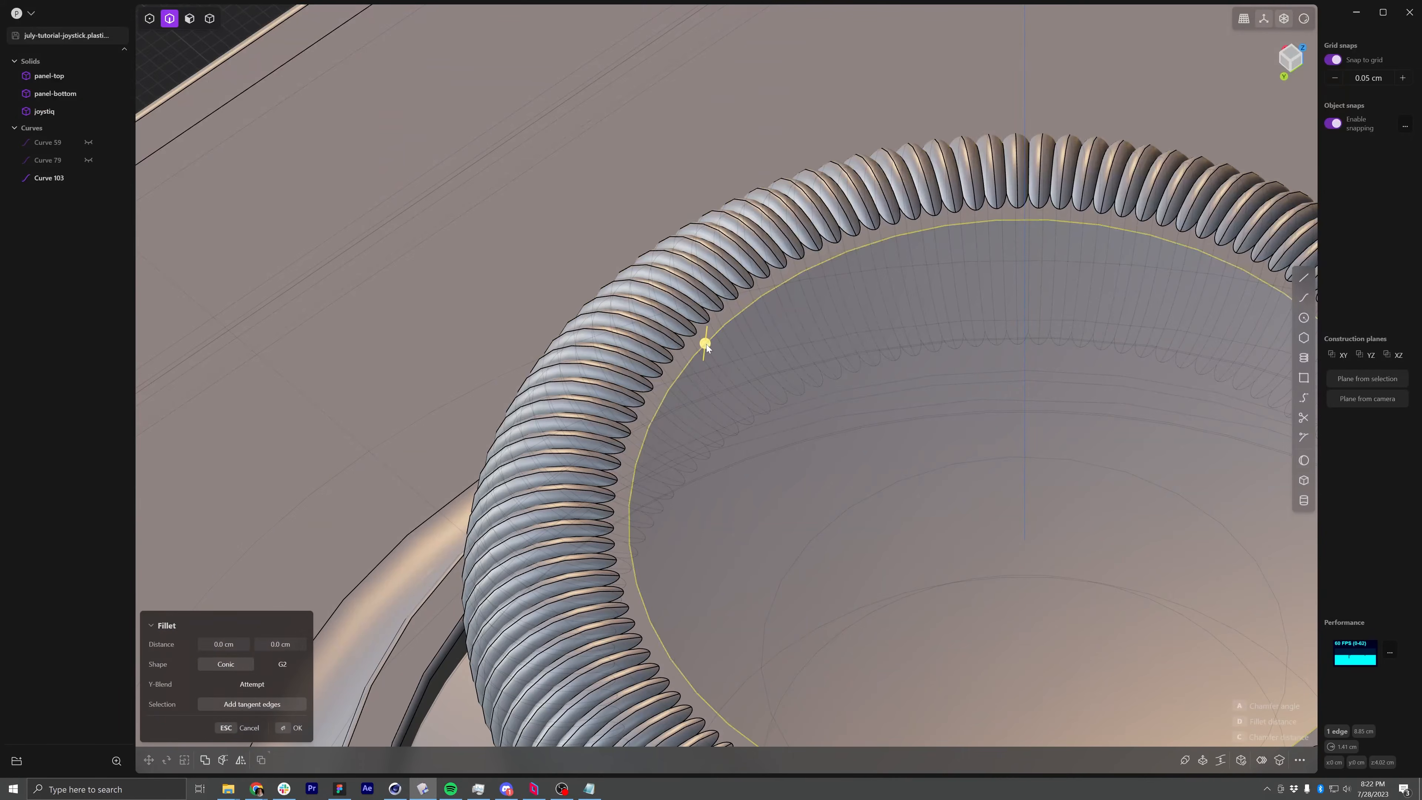
drag(708, 324, 661, 417)
key(Escape)
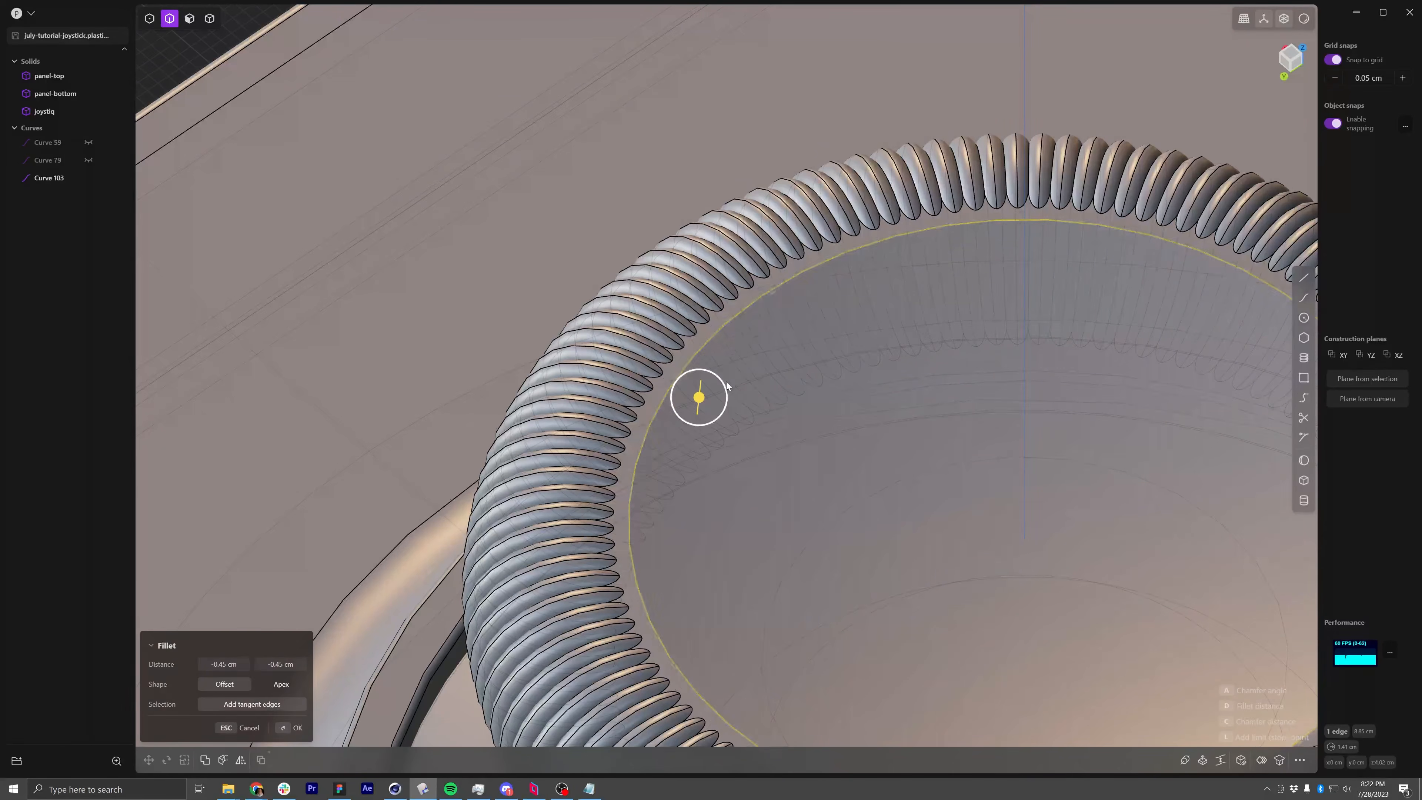
Try a 0.15 cm fillet on the short edges where a grip ridge meets the knob's inner rim
mouse_move(728, 367)
middle_down()
mouse_move(745, 331)
mouse_move(722, 369)
middle_up()
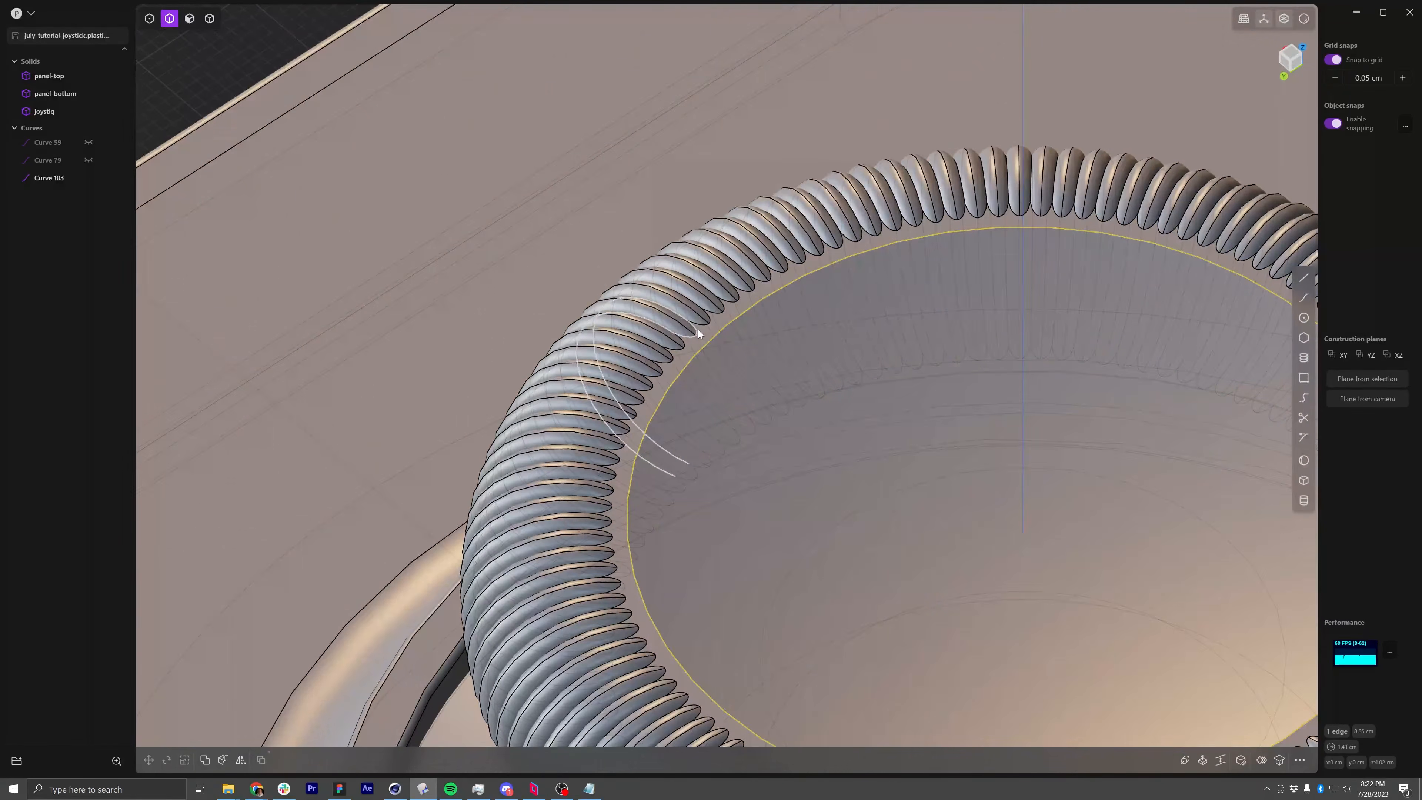
key(f)
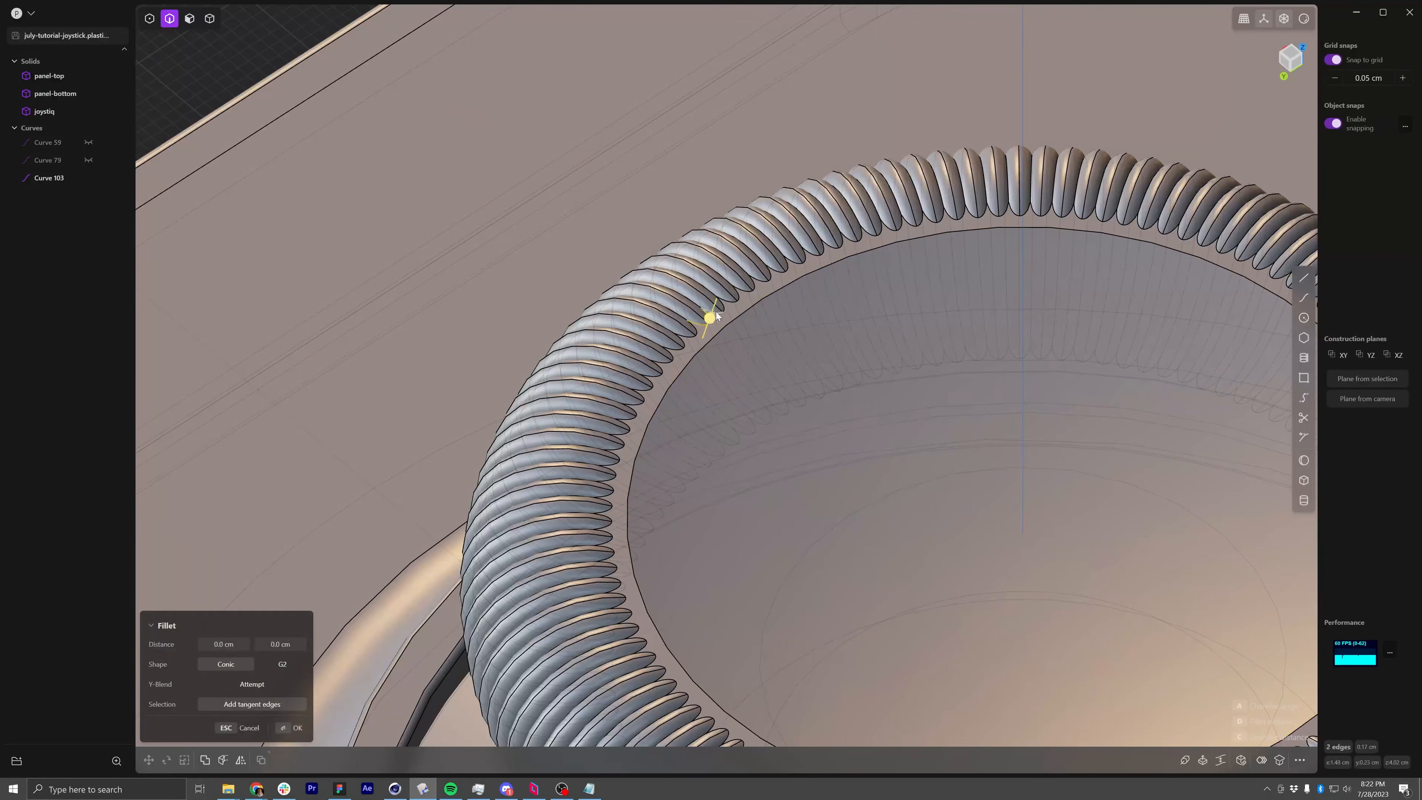
click(713, 314)
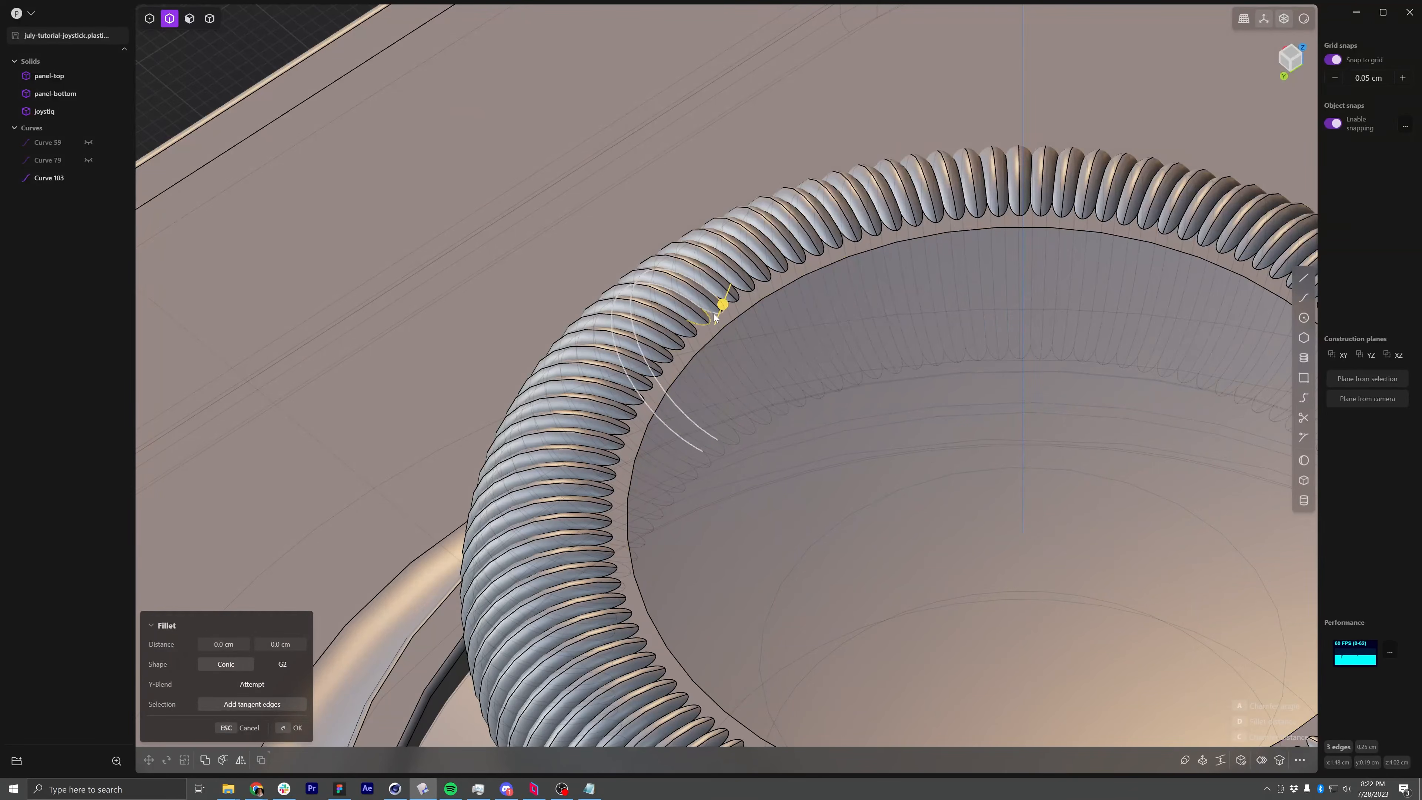
click(719, 313)
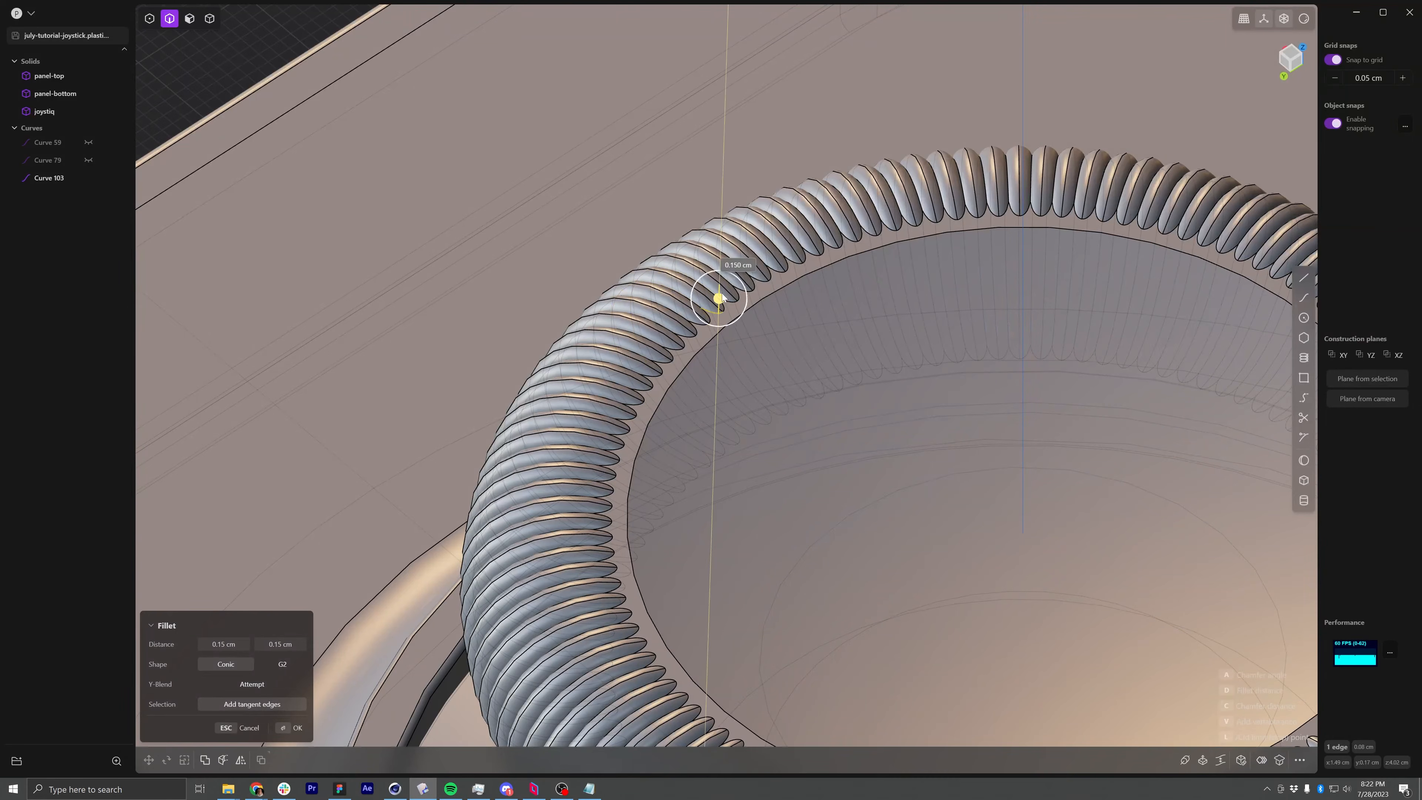
key(Escape)
With grid snapping turned off, try a 0.011 cm chamfer on the inner end edge of one grip ridge
scroll(726, 317, up, 5)
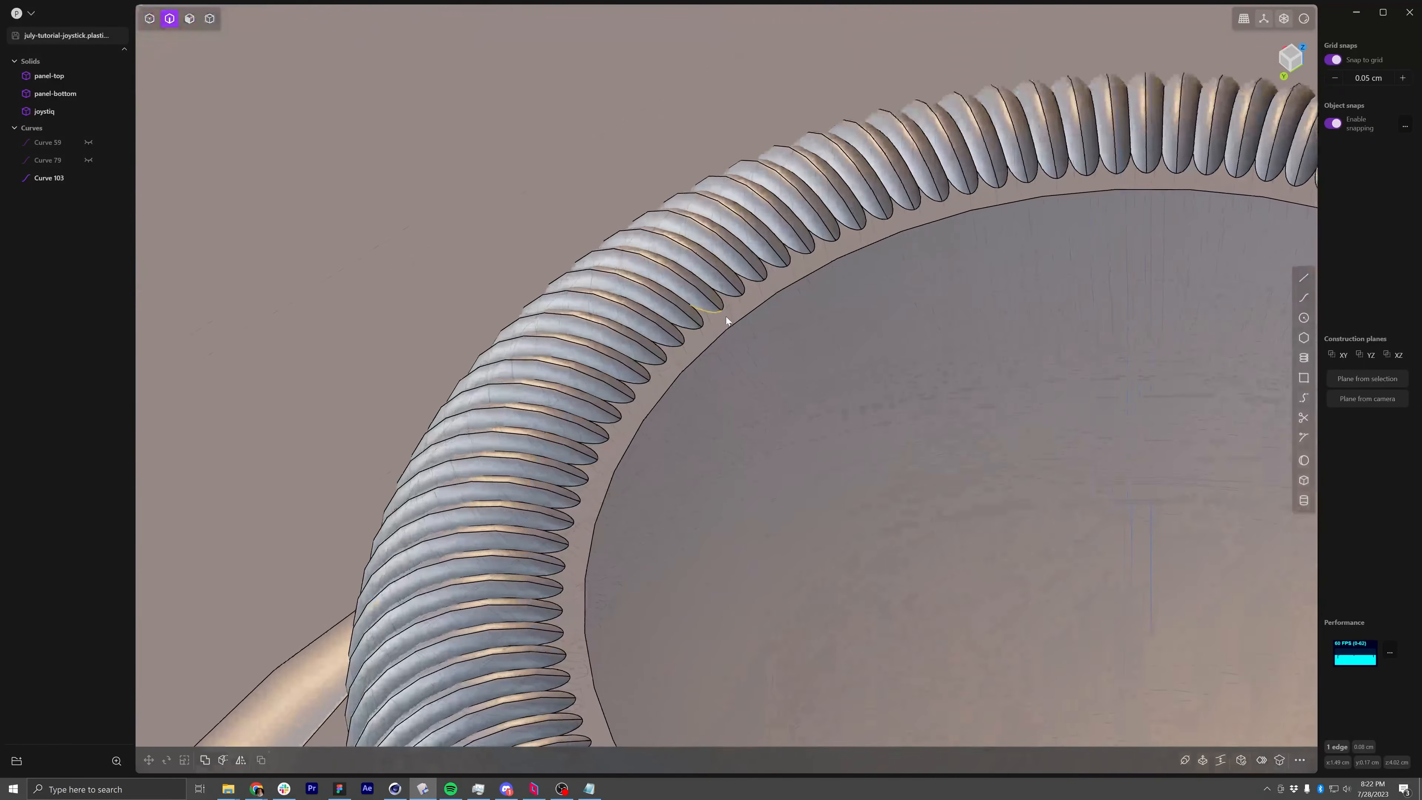
middle_drag(702, 311, 936, 229)
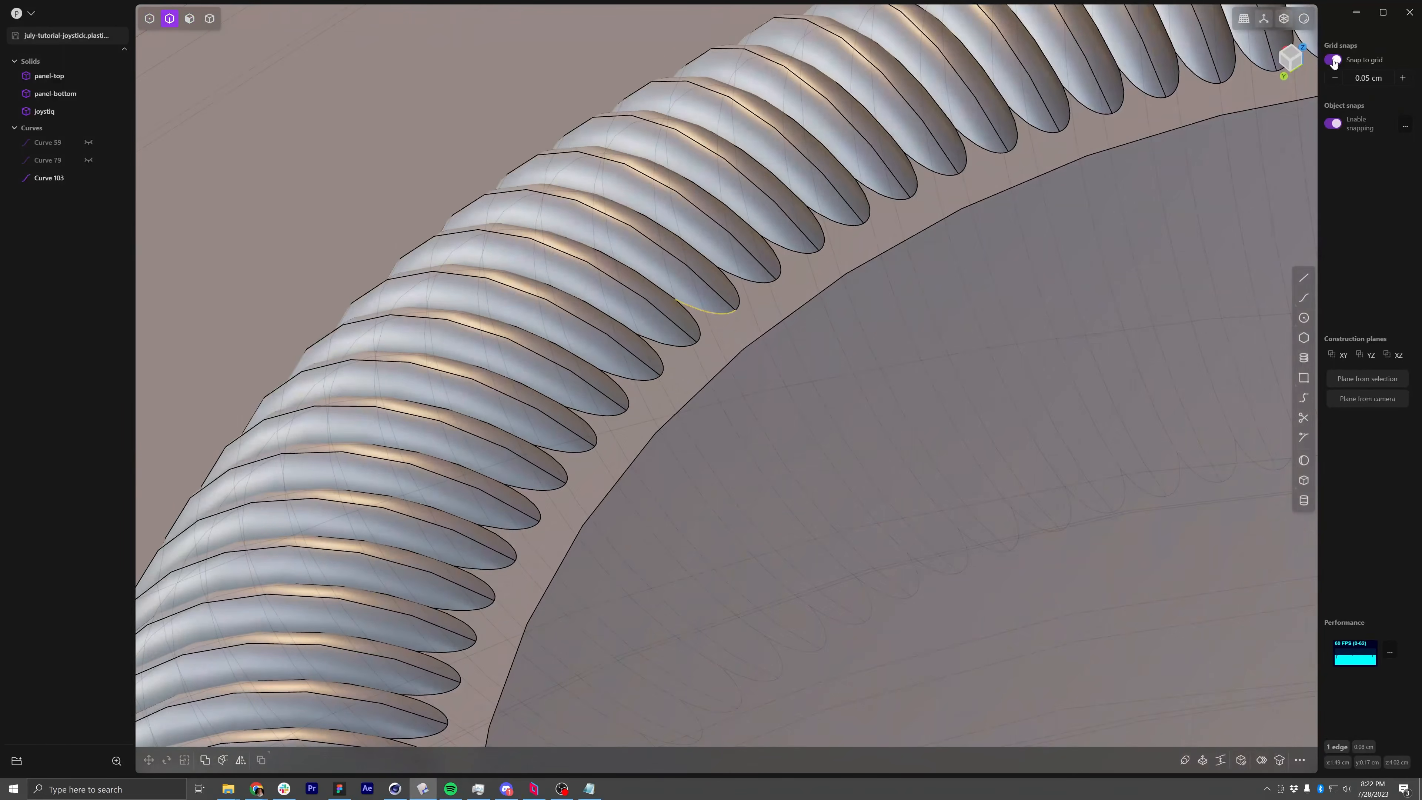
key(f)
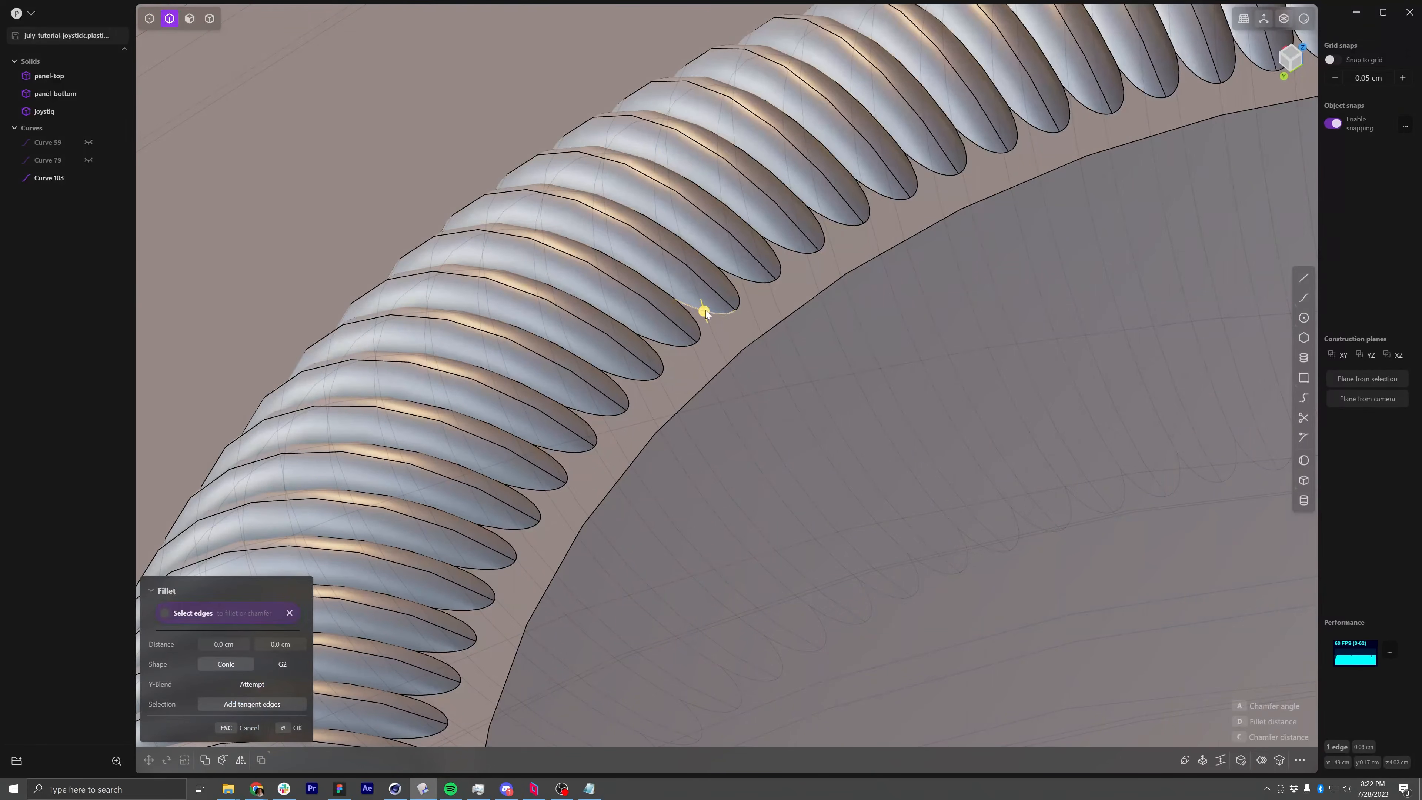
drag(702, 303, 703, 318)
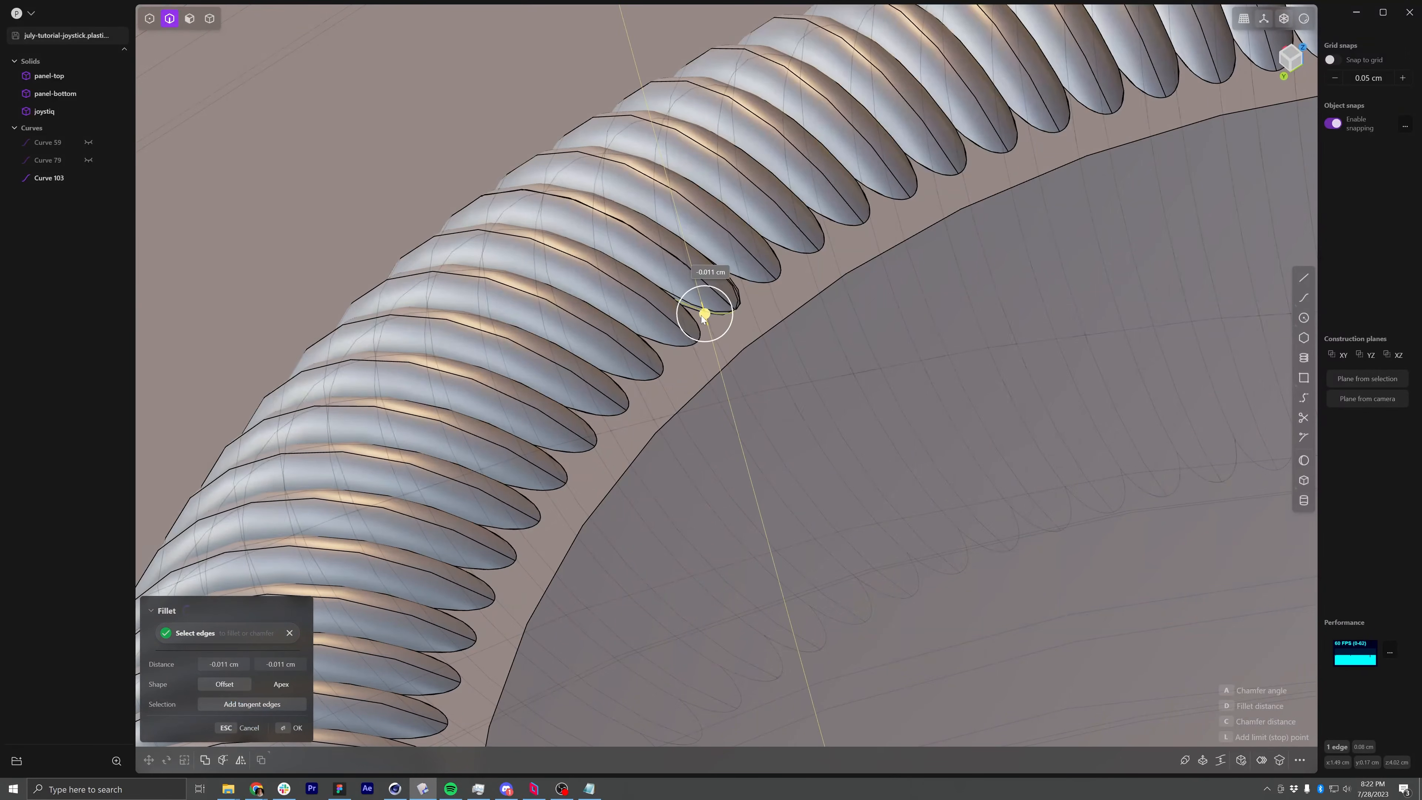
scroll(706, 318, down, 10)
key(Return)
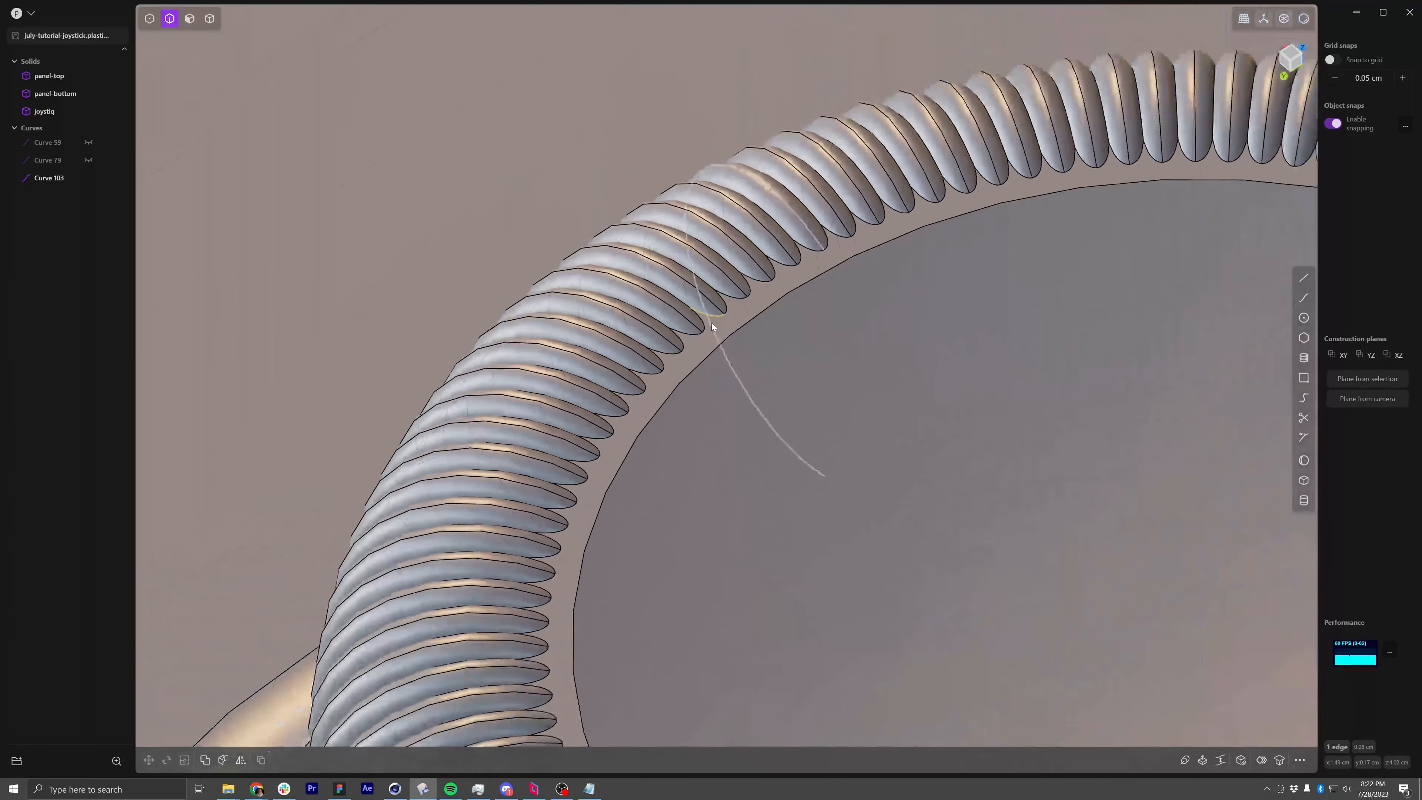
Try a 0.041 cm fillet on the edges of several neighbouring grip ridges on the knob
scroll(700, 332, down, 5)
middle_drag(701, 362, 732, 555)
scroll(731, 555, up, 10)
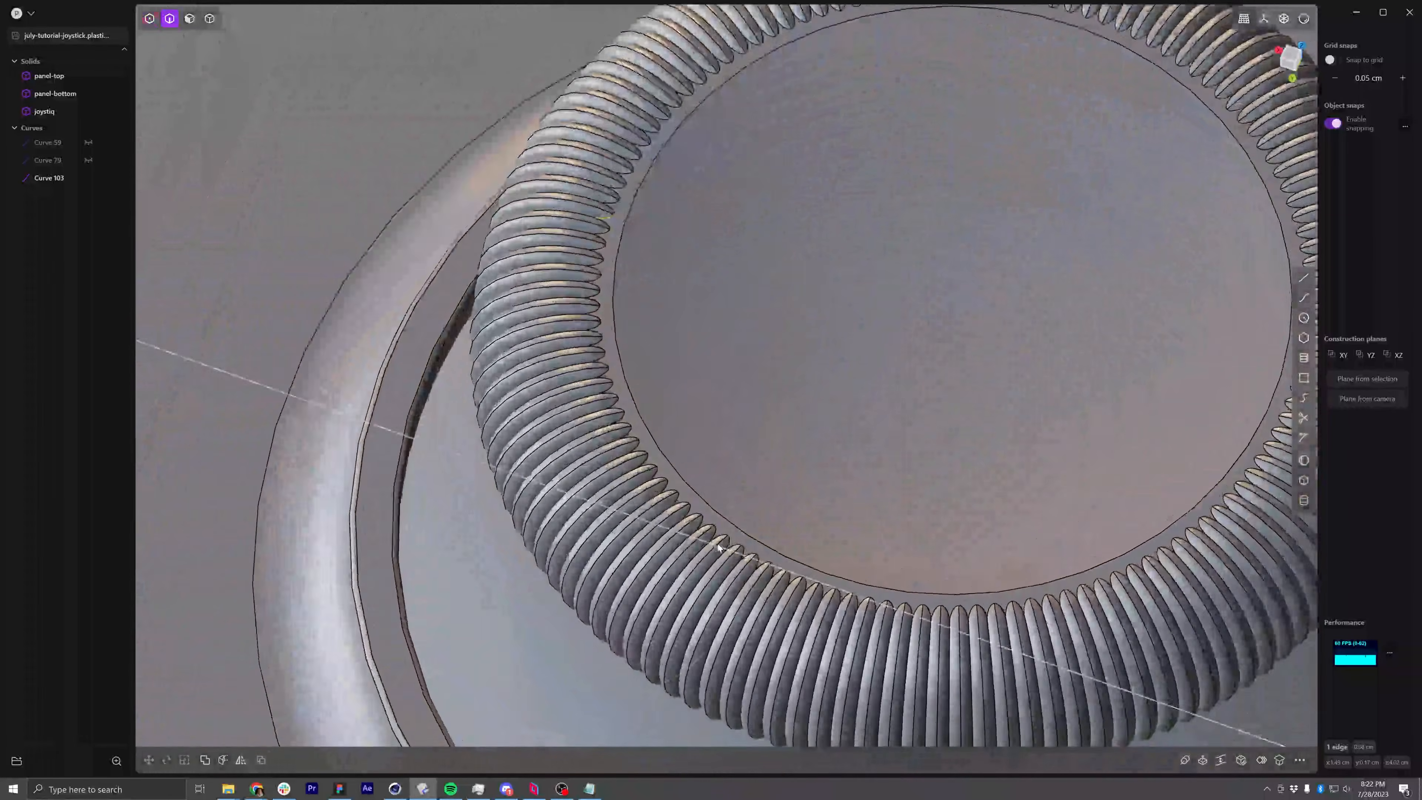
key(f)
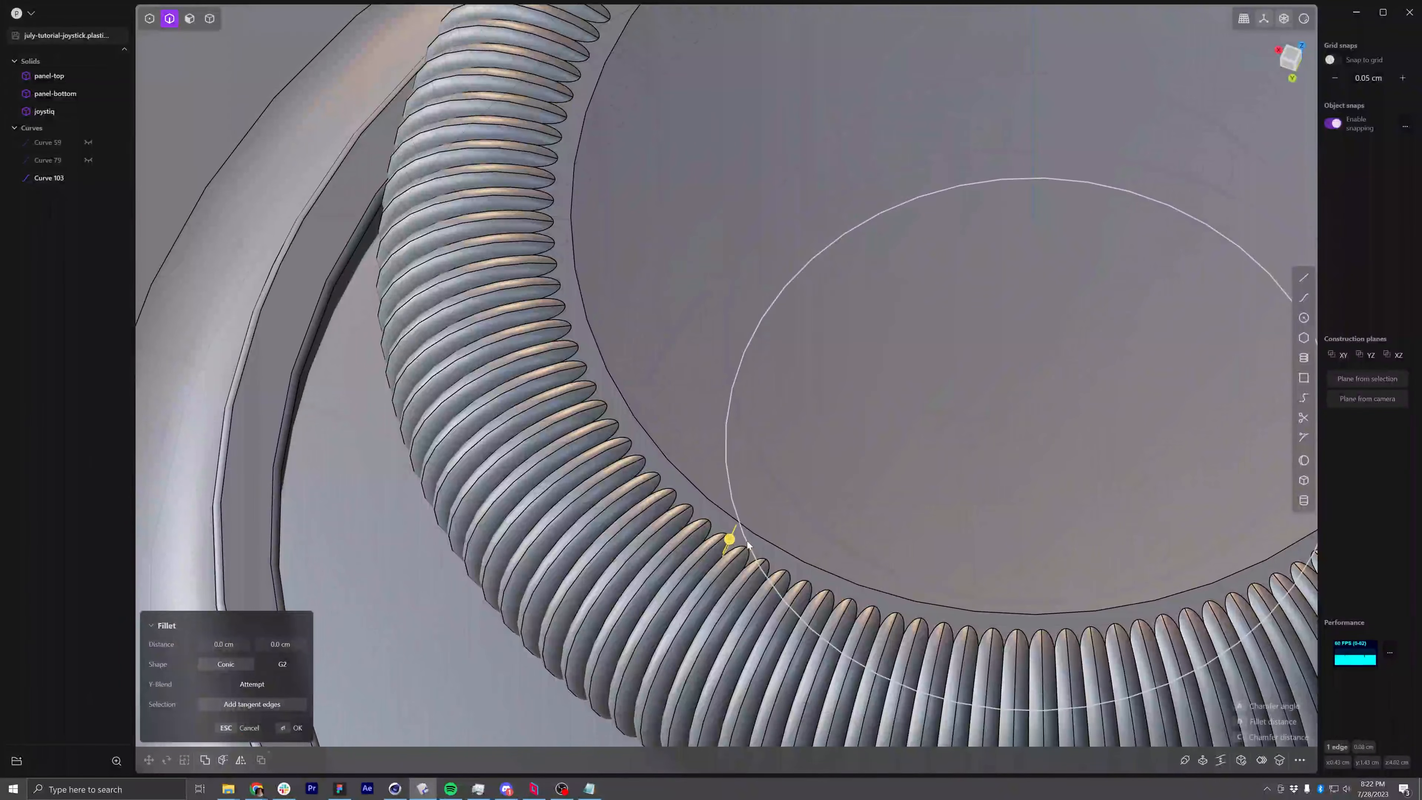
click(676, 490)
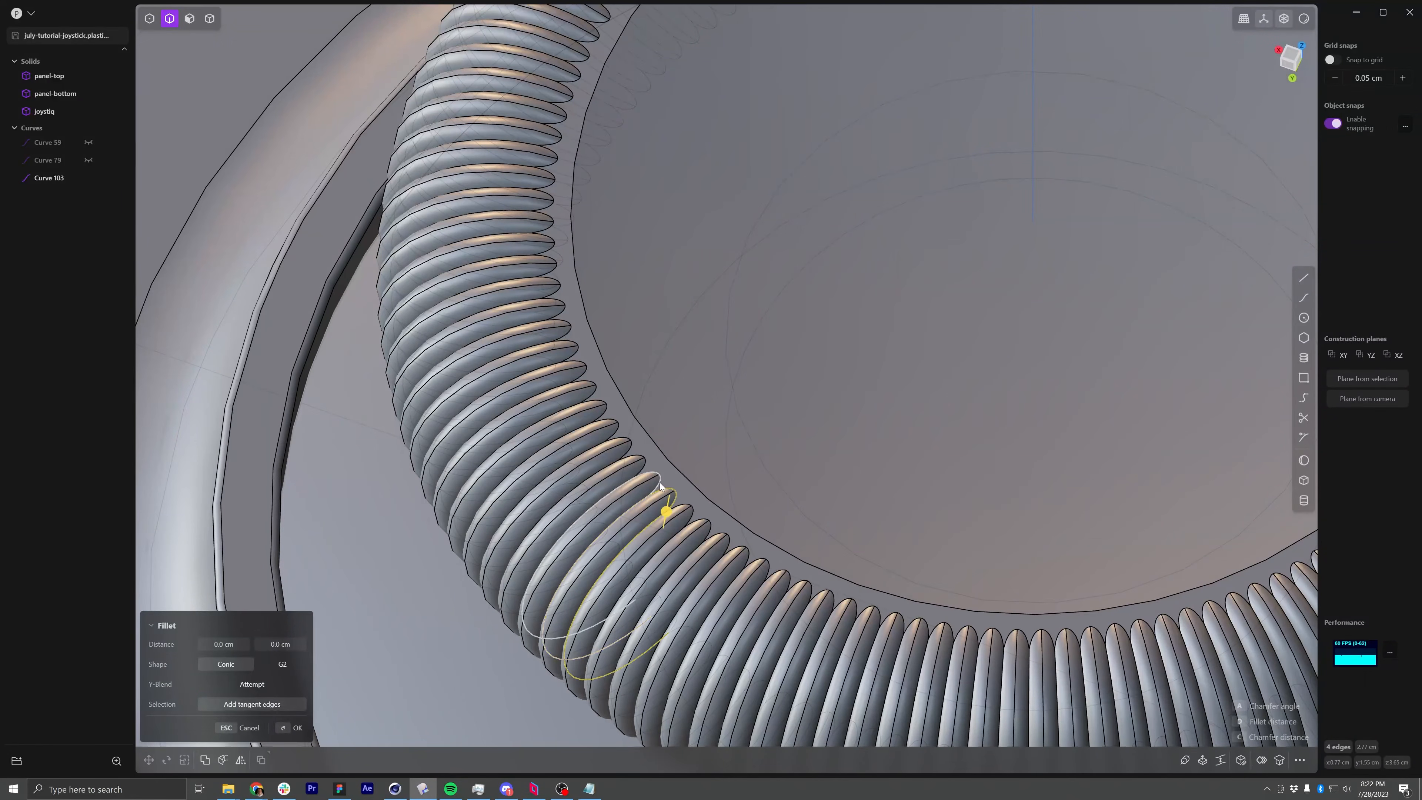
click(635, 446)
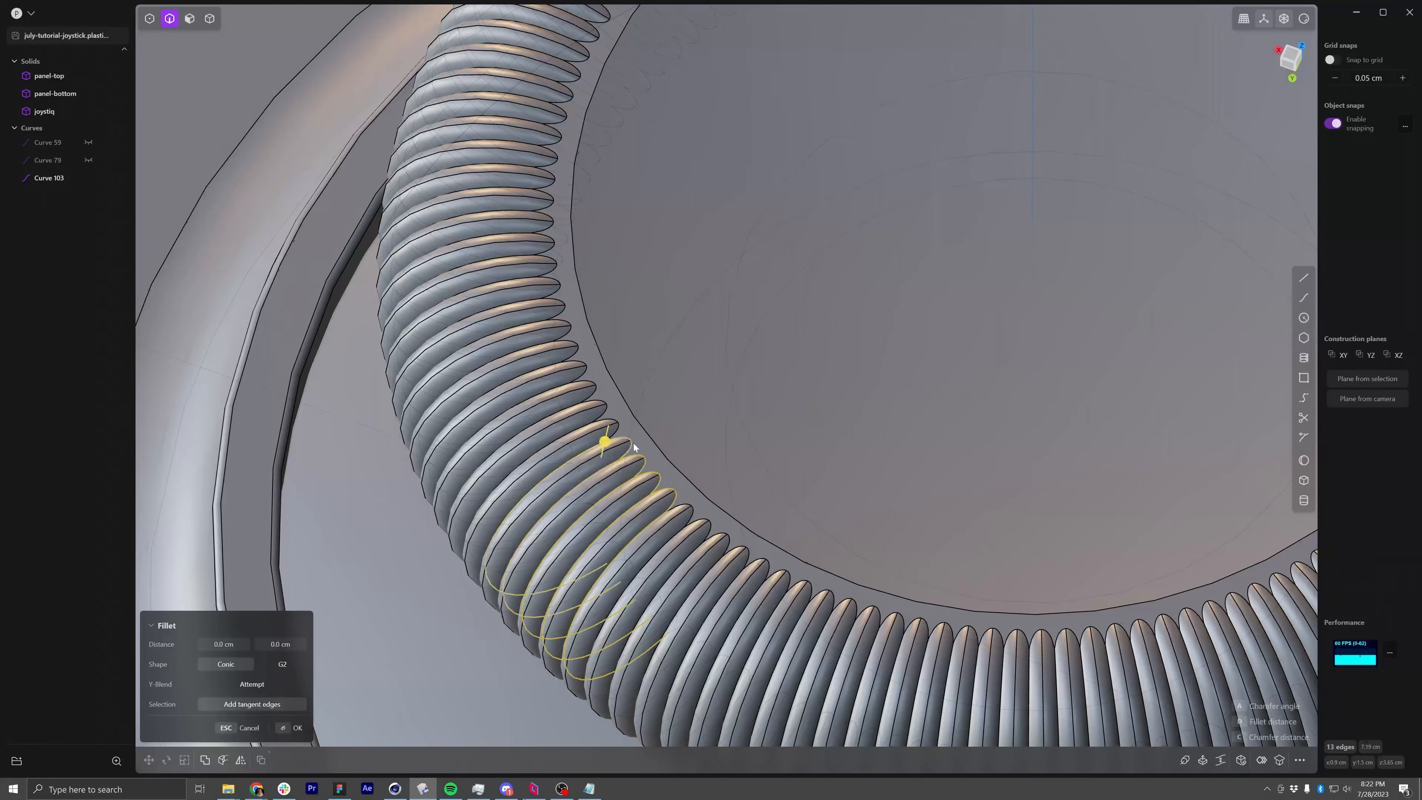
drag(605, 443, 607, 435)
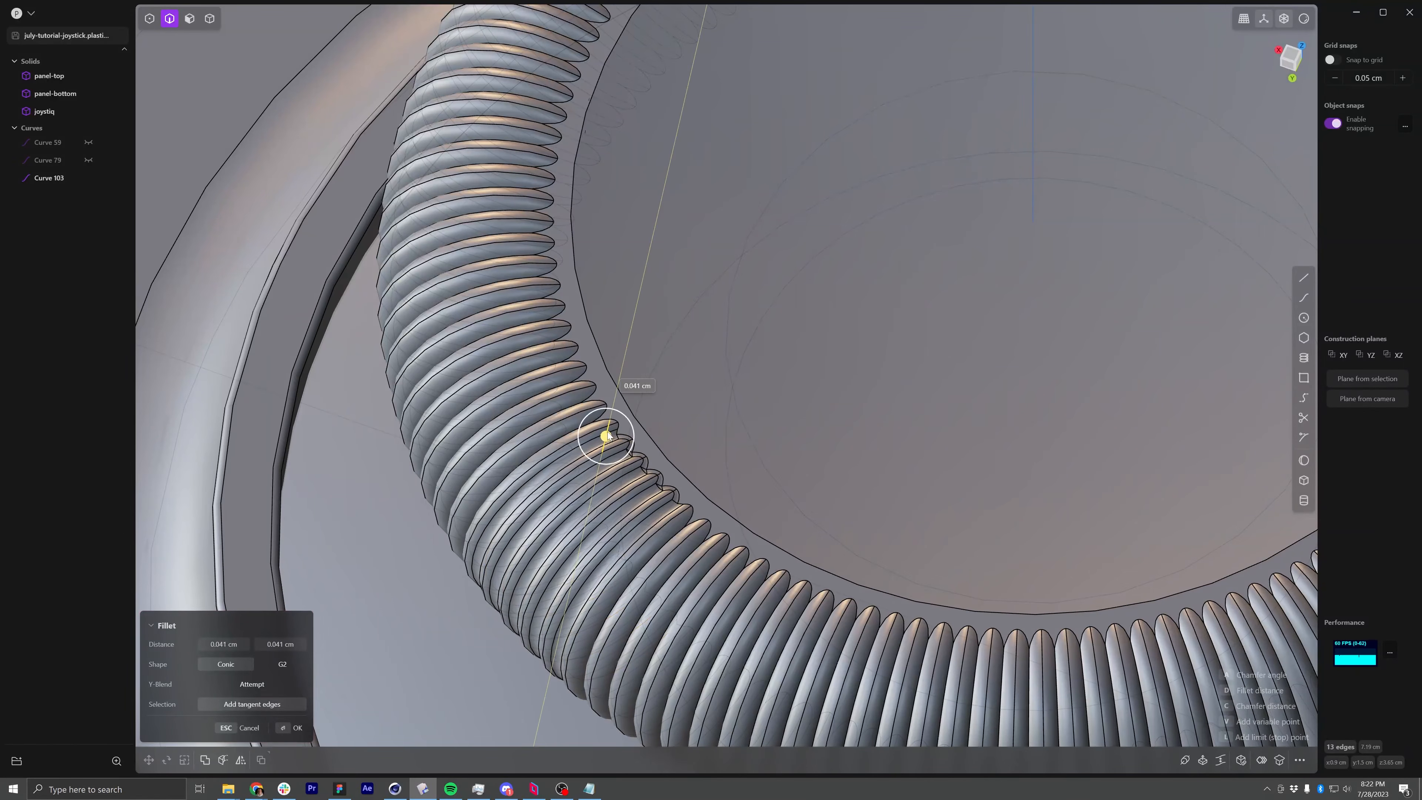
drag(607, 434, 606, 435)
key(Return)
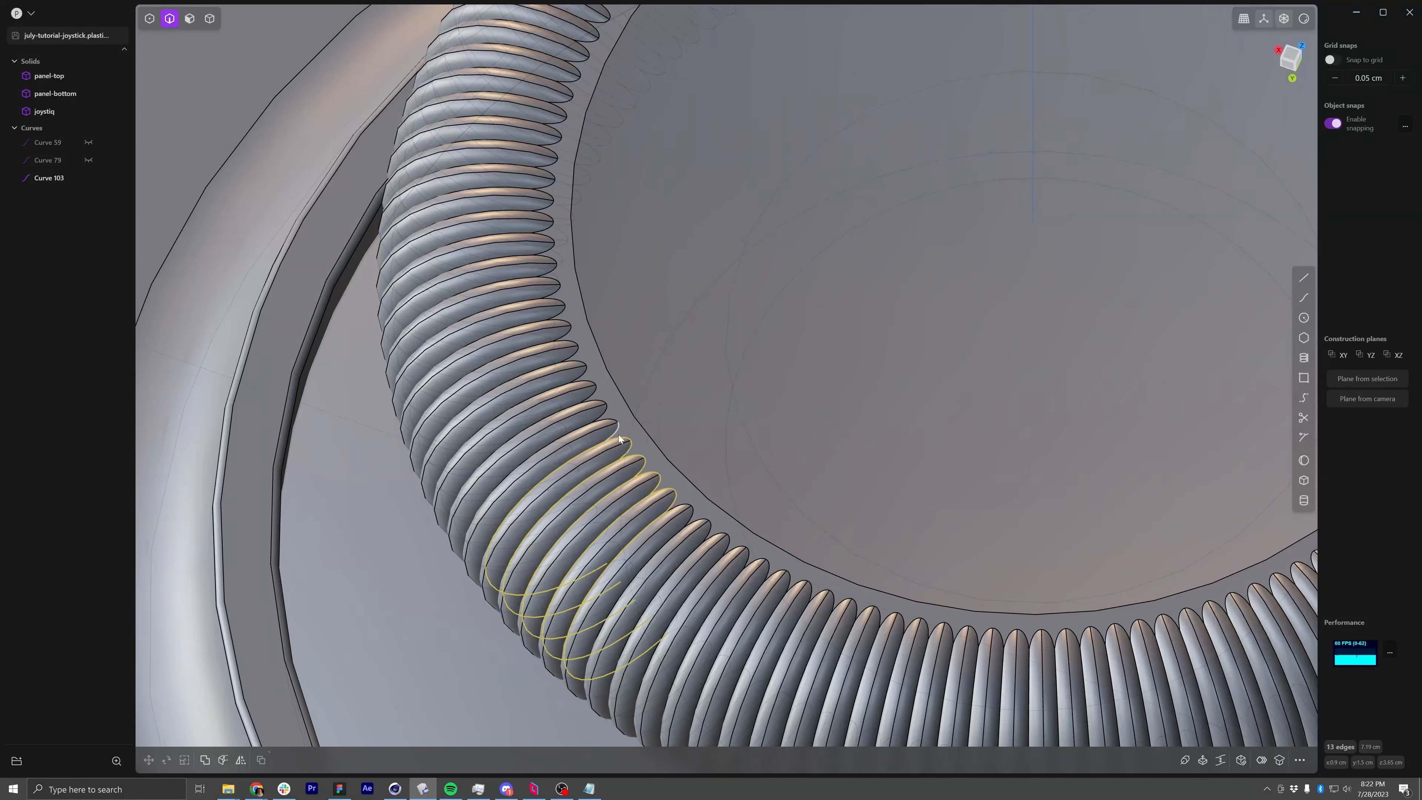
Hide the model's edges and examine the shading of the unfilleted knob rim and its grip ridges
scroll(980, 309, down, 5)
middle_drag(977, 308, 803, 381)
scroll(788, 387, down, 4)
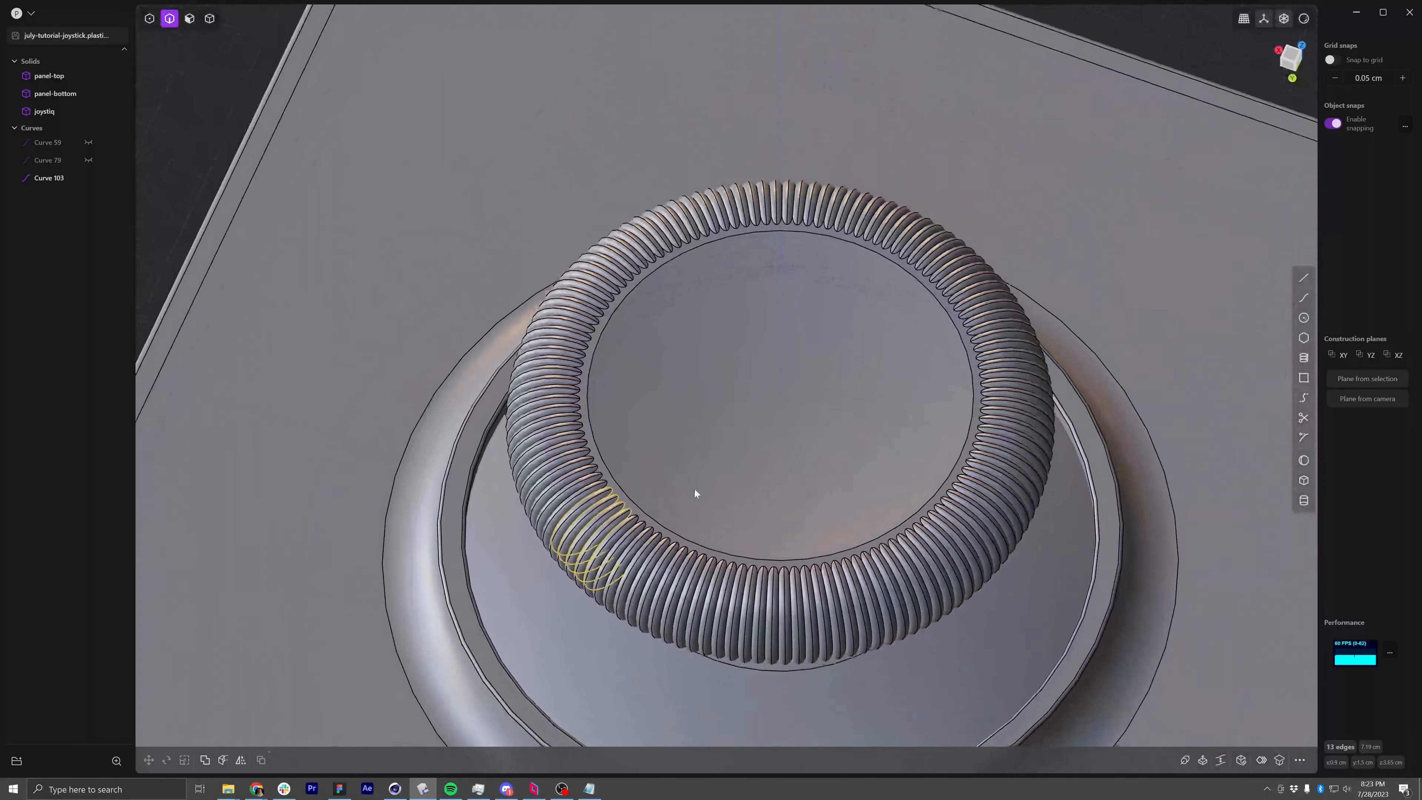
middle_drag(694, 488, 652, 471)
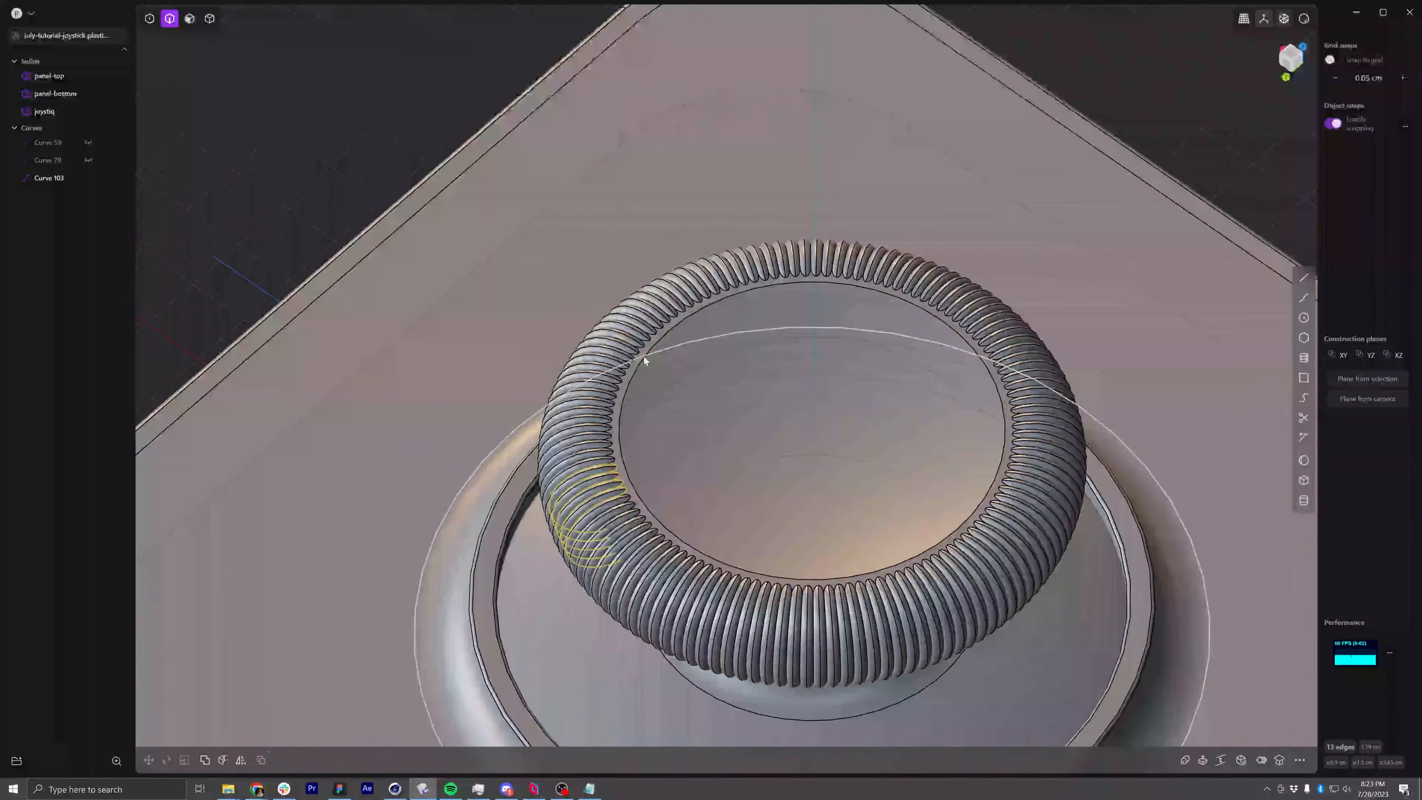
scroll(693, 358, down, 5)
scroll(699, 369, down, 2)
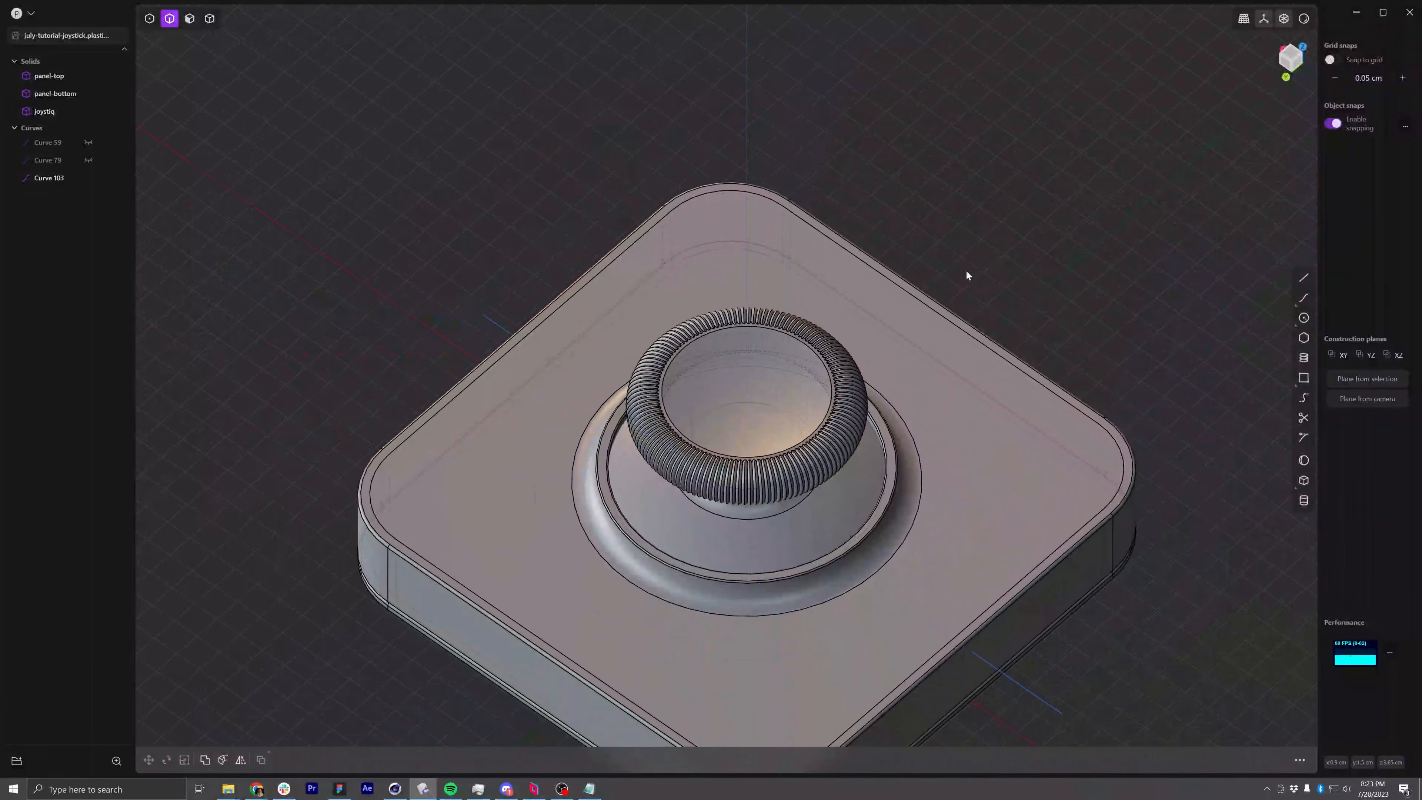
click(1285, 21)
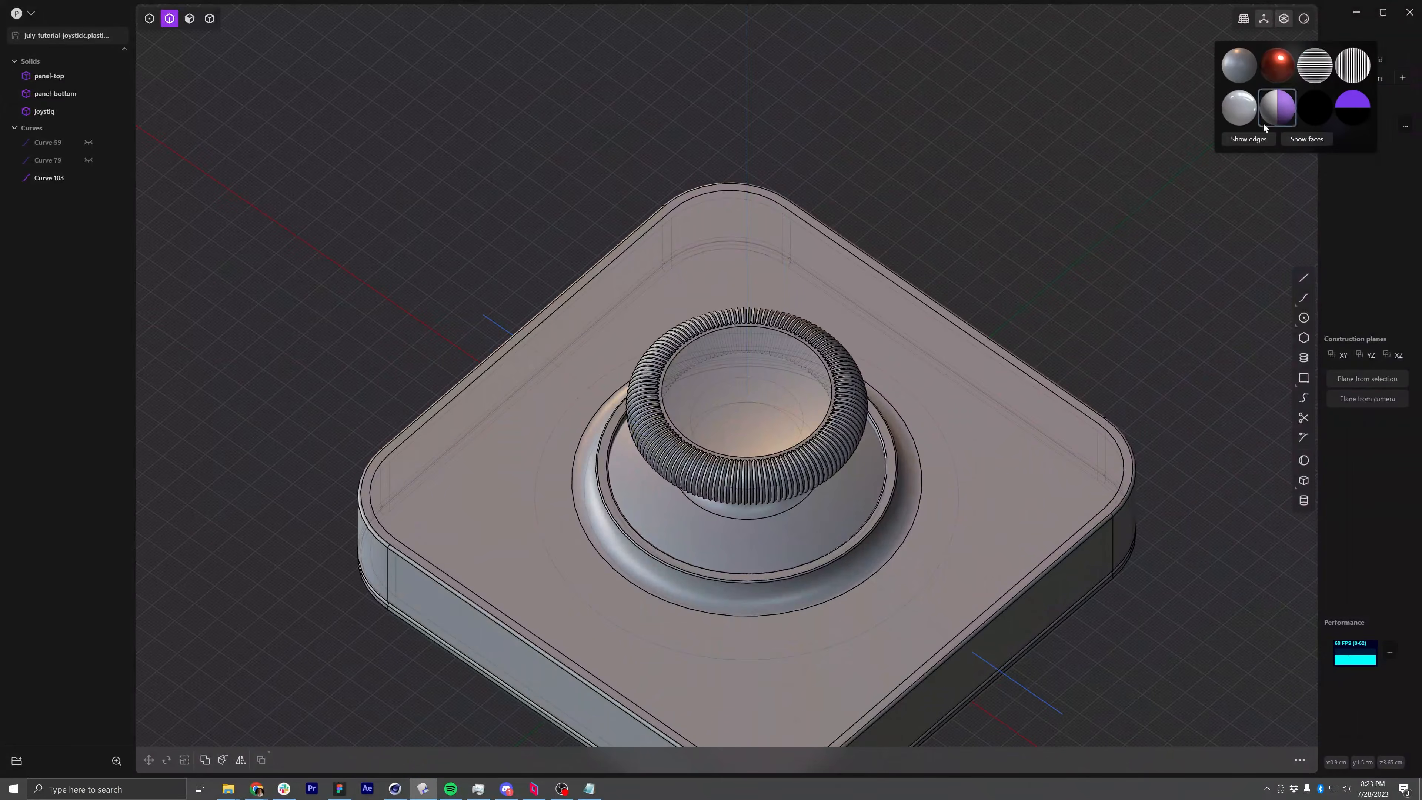
click(1252, 136)
middle_drag(683, 413, 631, 460)
scroll(683, 415, up, 6)
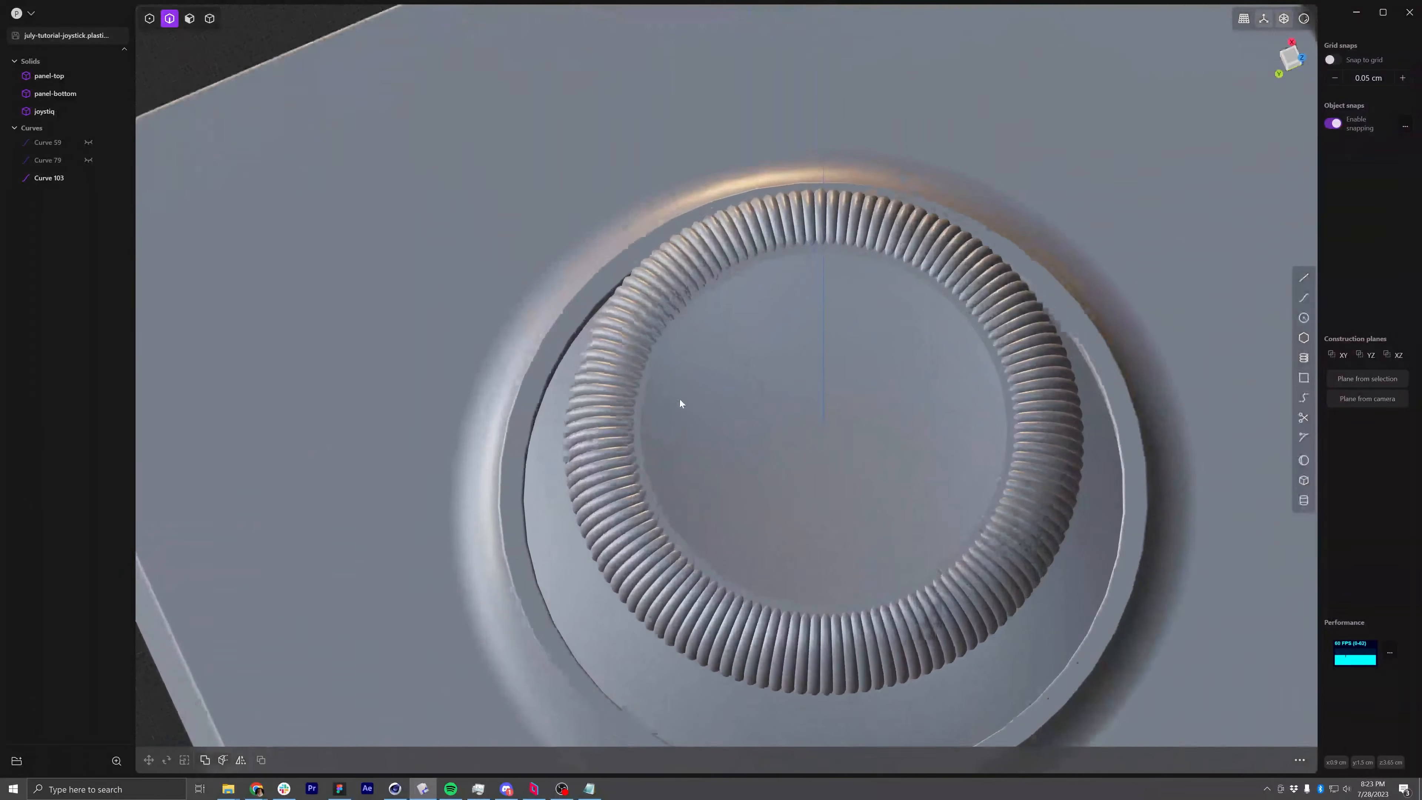
Show the model's edges again and fillet the knob's inner rim edge by 0.458 cm
click(700, 301)
key(f)
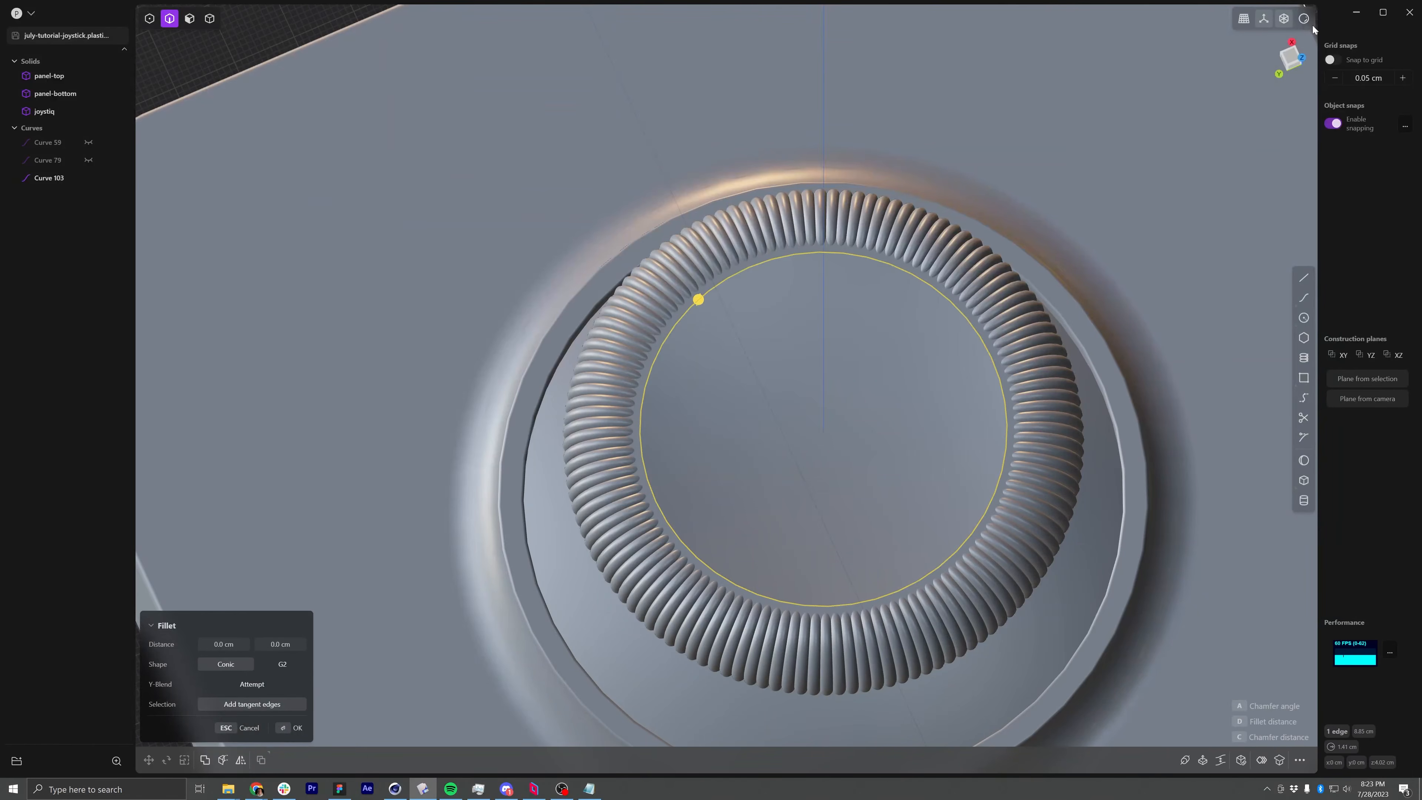
click(1304, 18)
click(1251, 140)
middle_drag(700, 375, 737, 306)
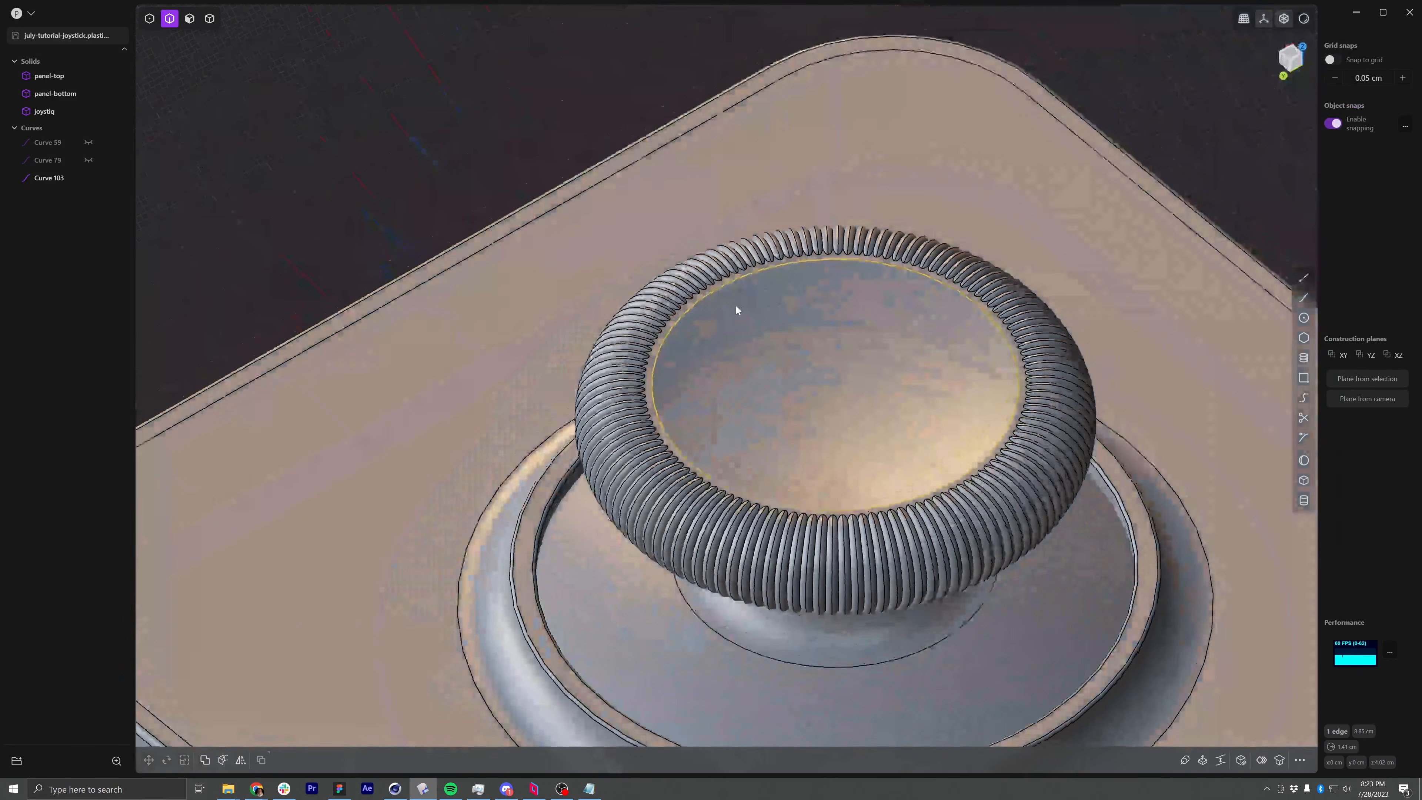
scroll(736, 306, up, 5)
key(f)
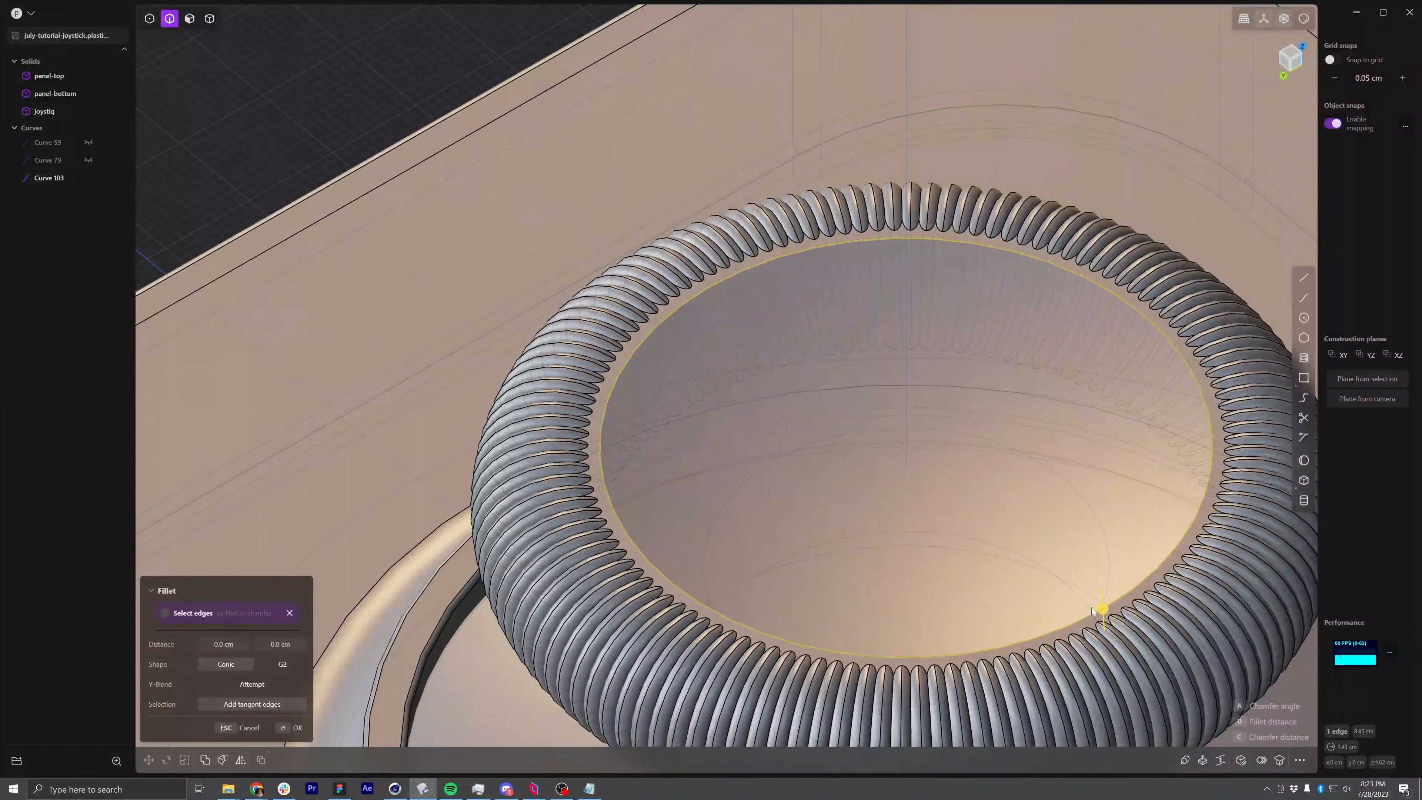
drag(1092, 611, 1095, 538)
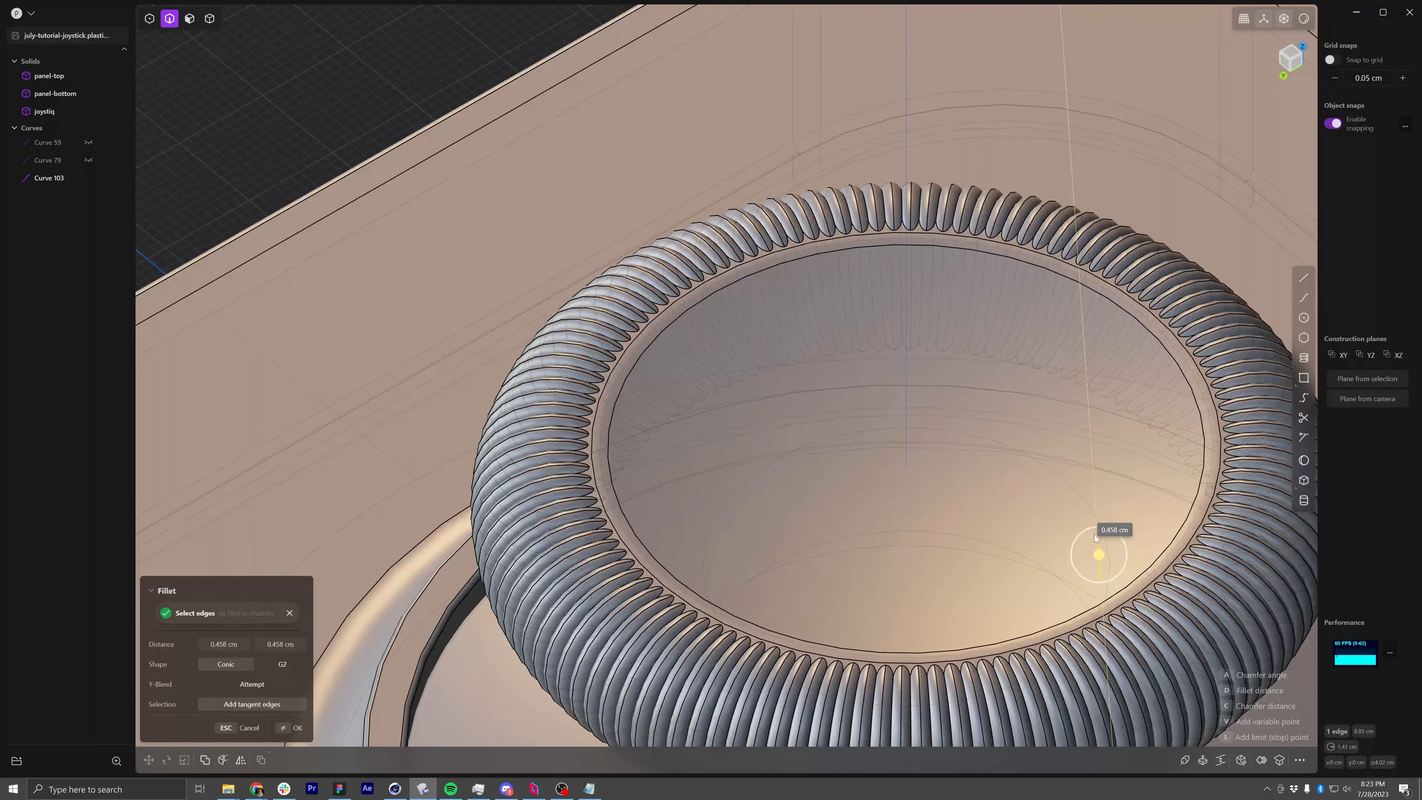
key(Return)
Hide the model's edges and examine the filleted knob together with the whole panel
middle_drag(932, 107, 851, 440)
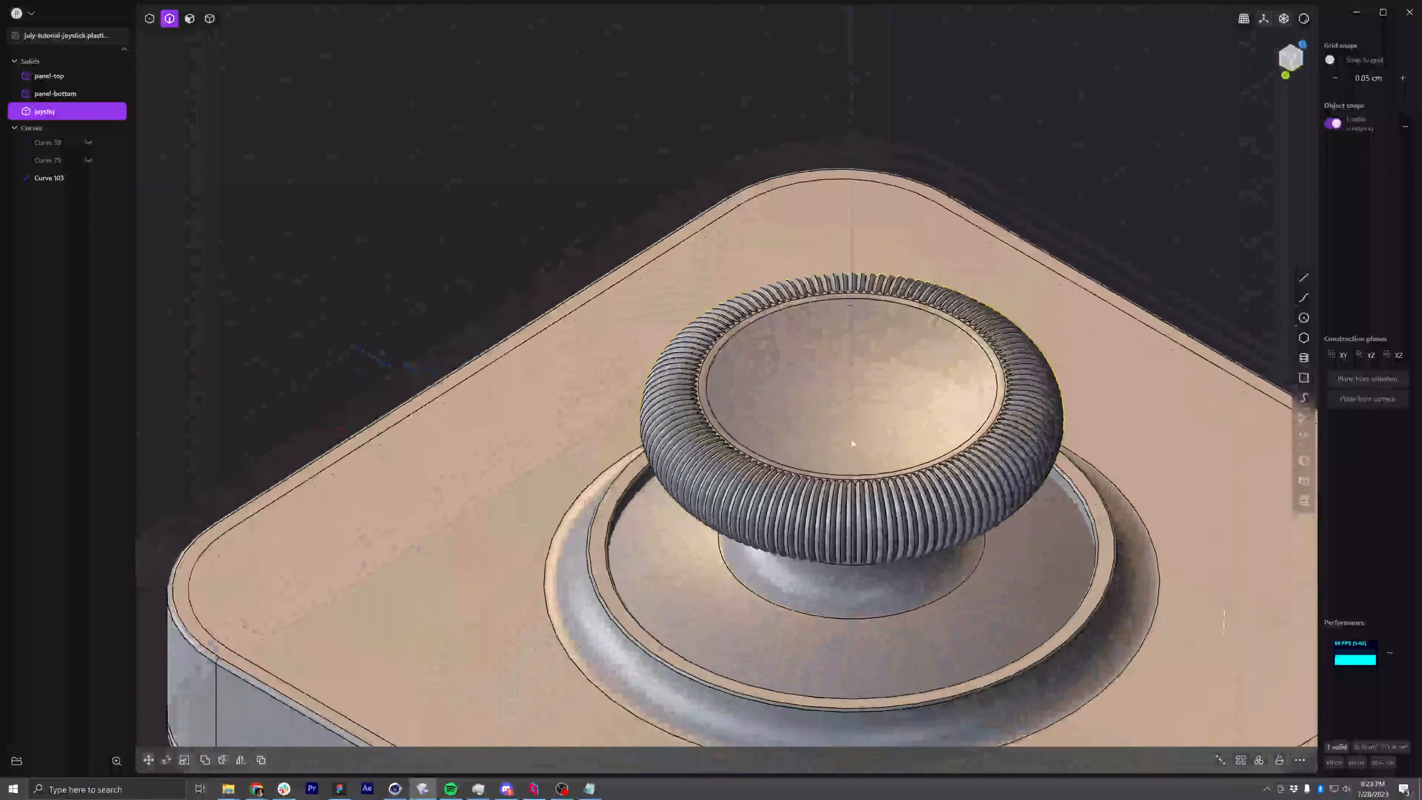
scroll(851, 439, down, 2)
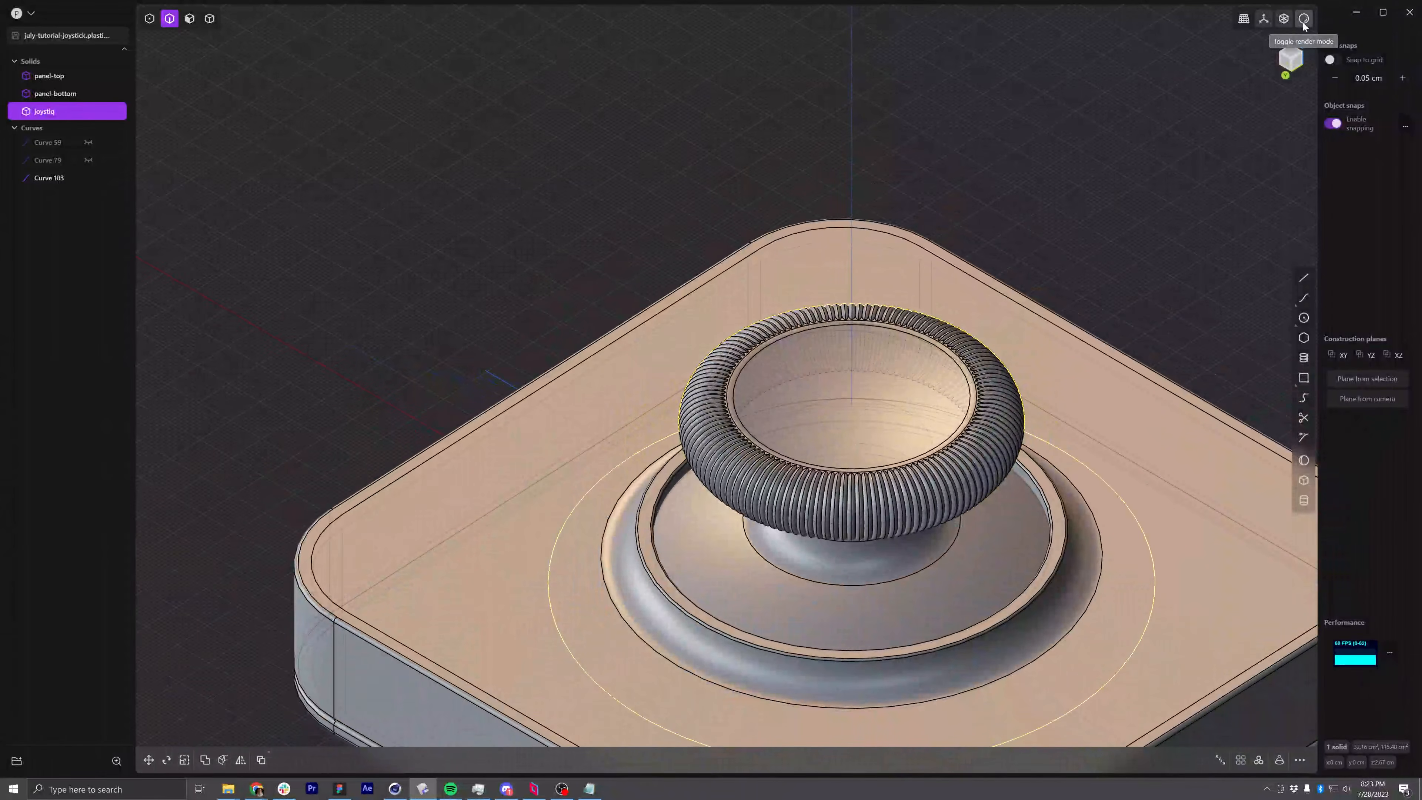
click(1304, 19)
click(1241, 140)
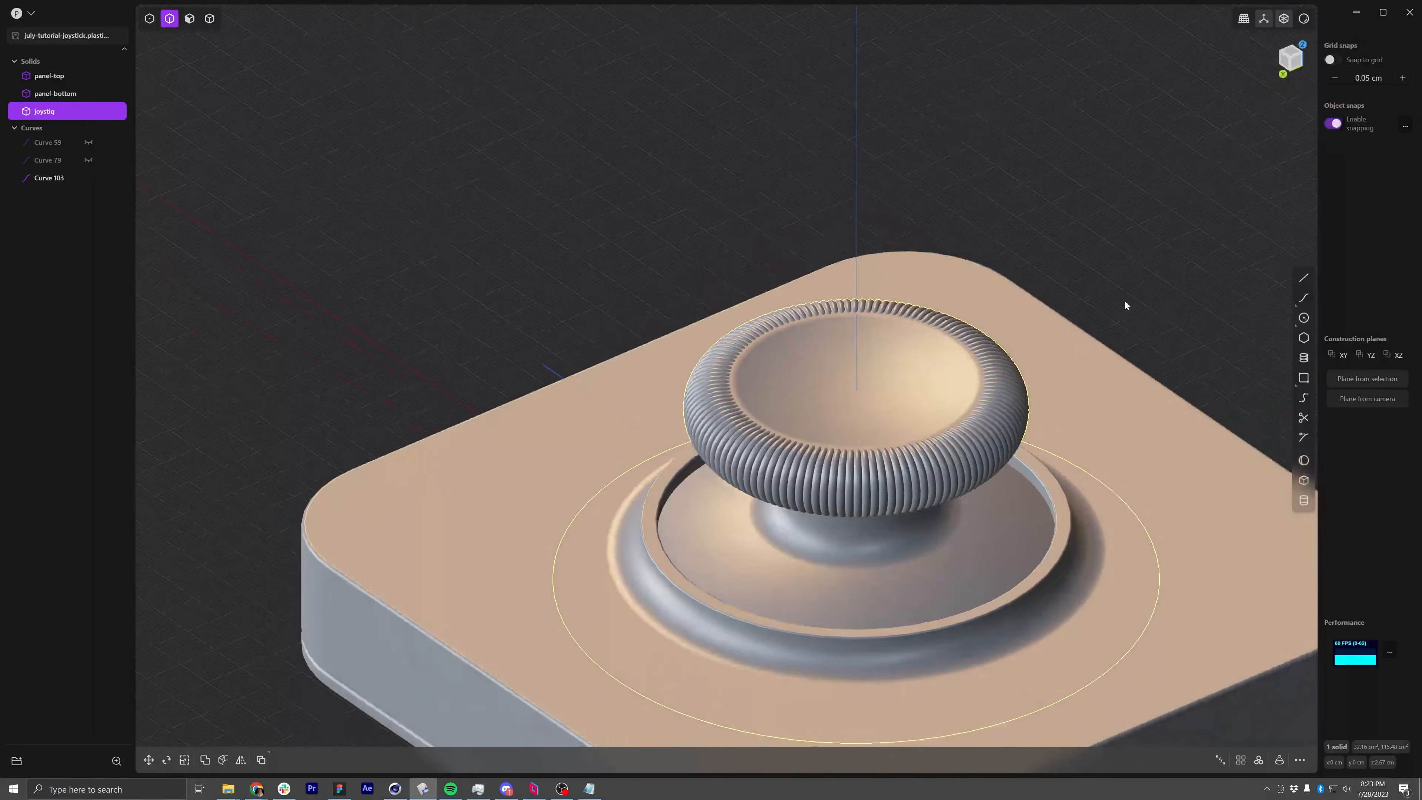
middle_drag(1127, 281, 957, 231)
scroll(783, 349, down, 3)
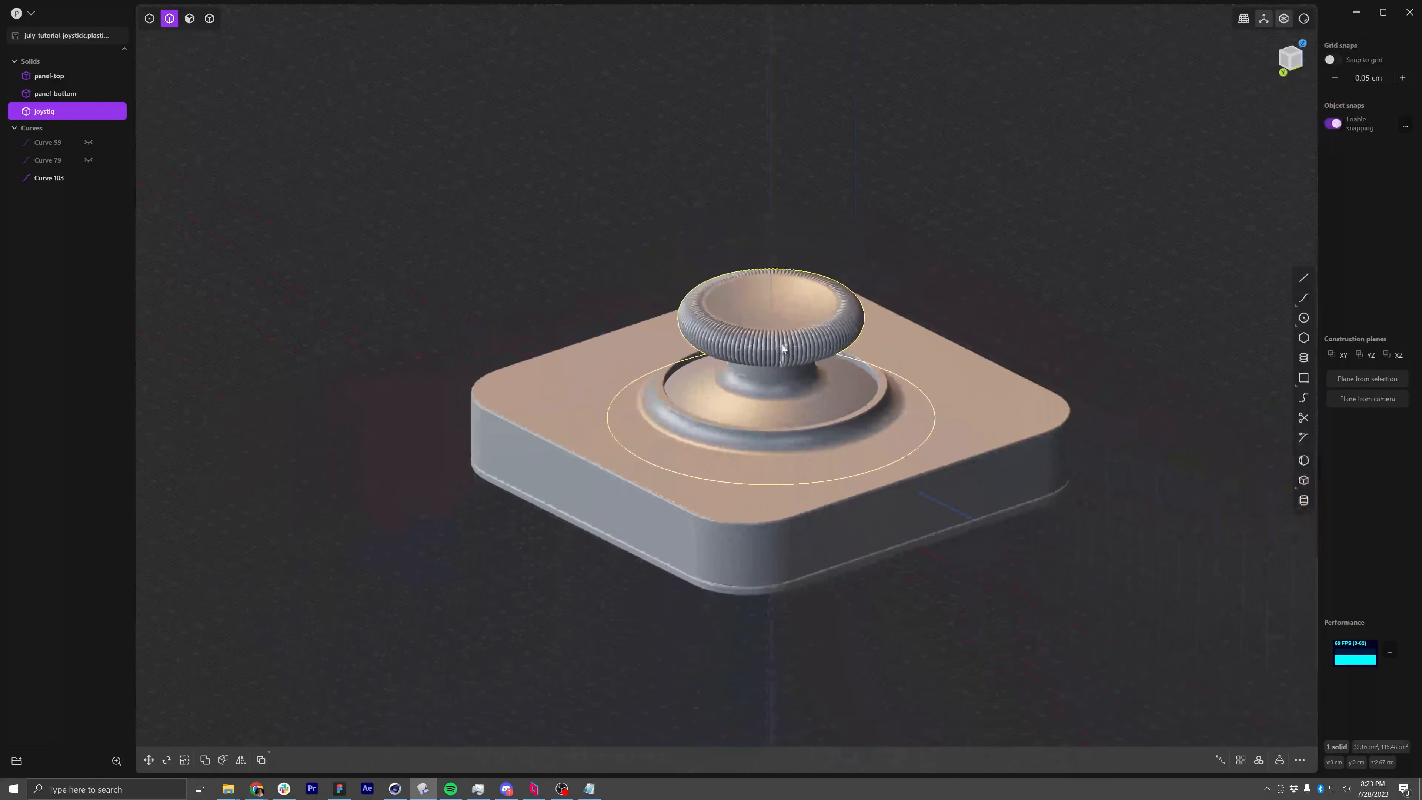
Switch to solid selection, then hide the joystiq solid and show it again to check the panel beneath
click(207, 18)
click(91, 111)
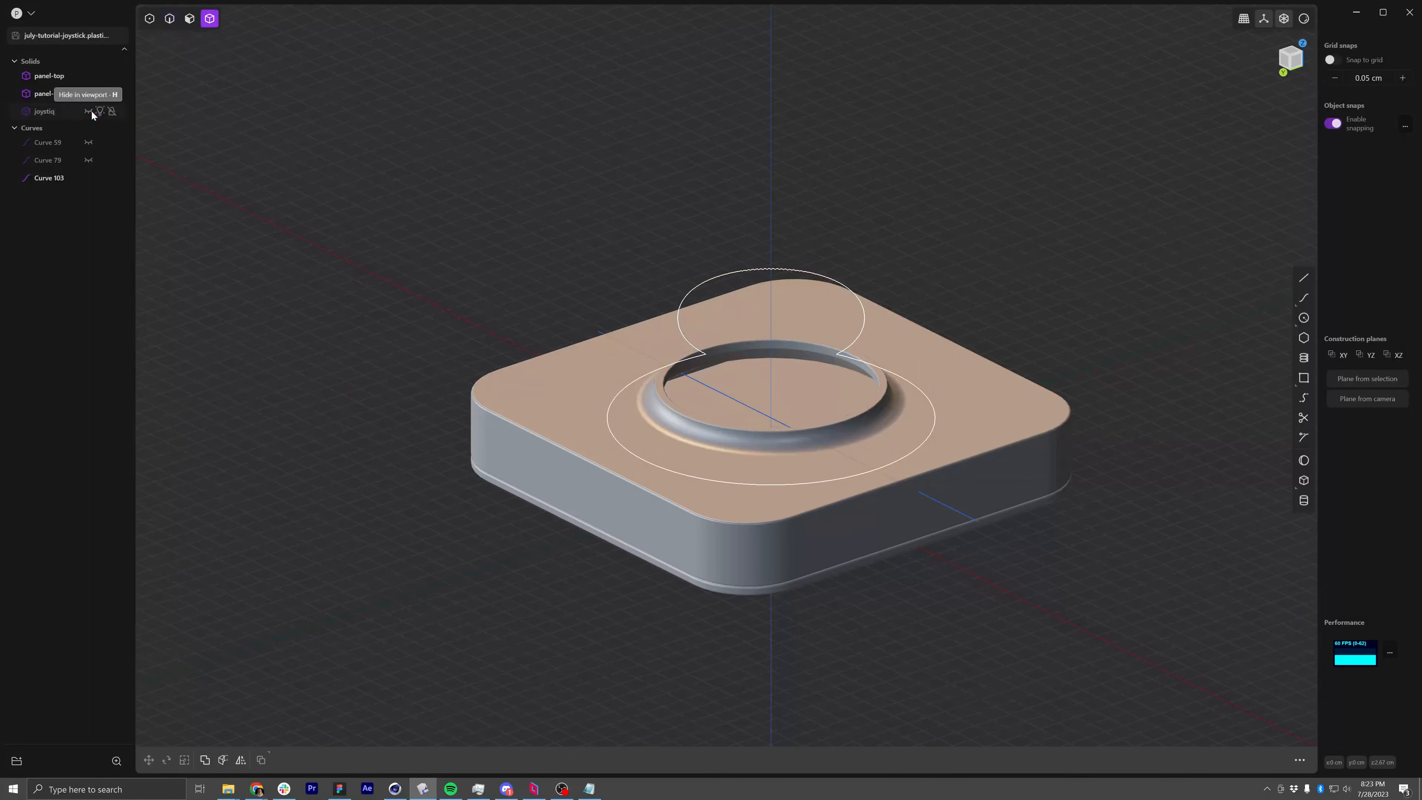
click(91, 112)
middle_drag(416, 347, 542, 358)
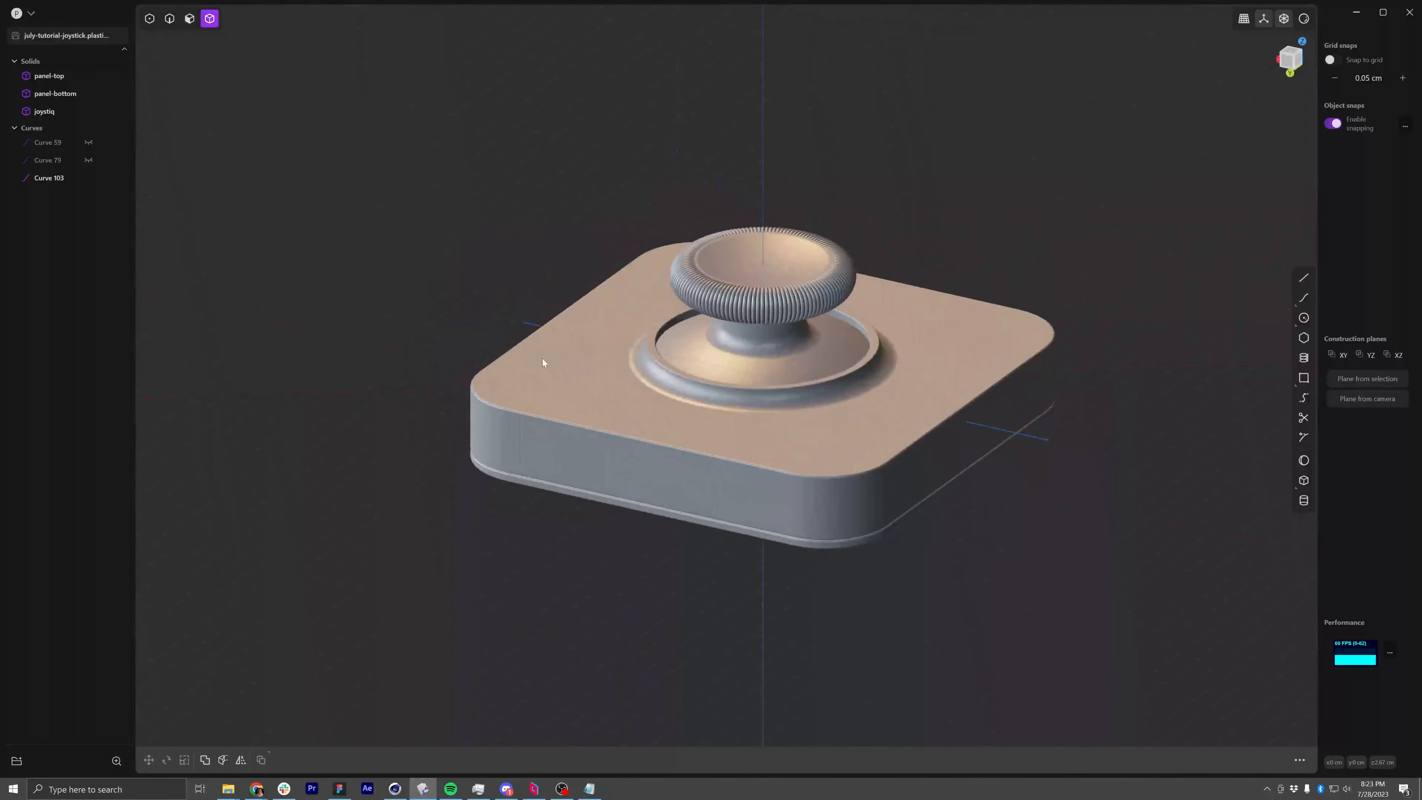
click(764, 329)
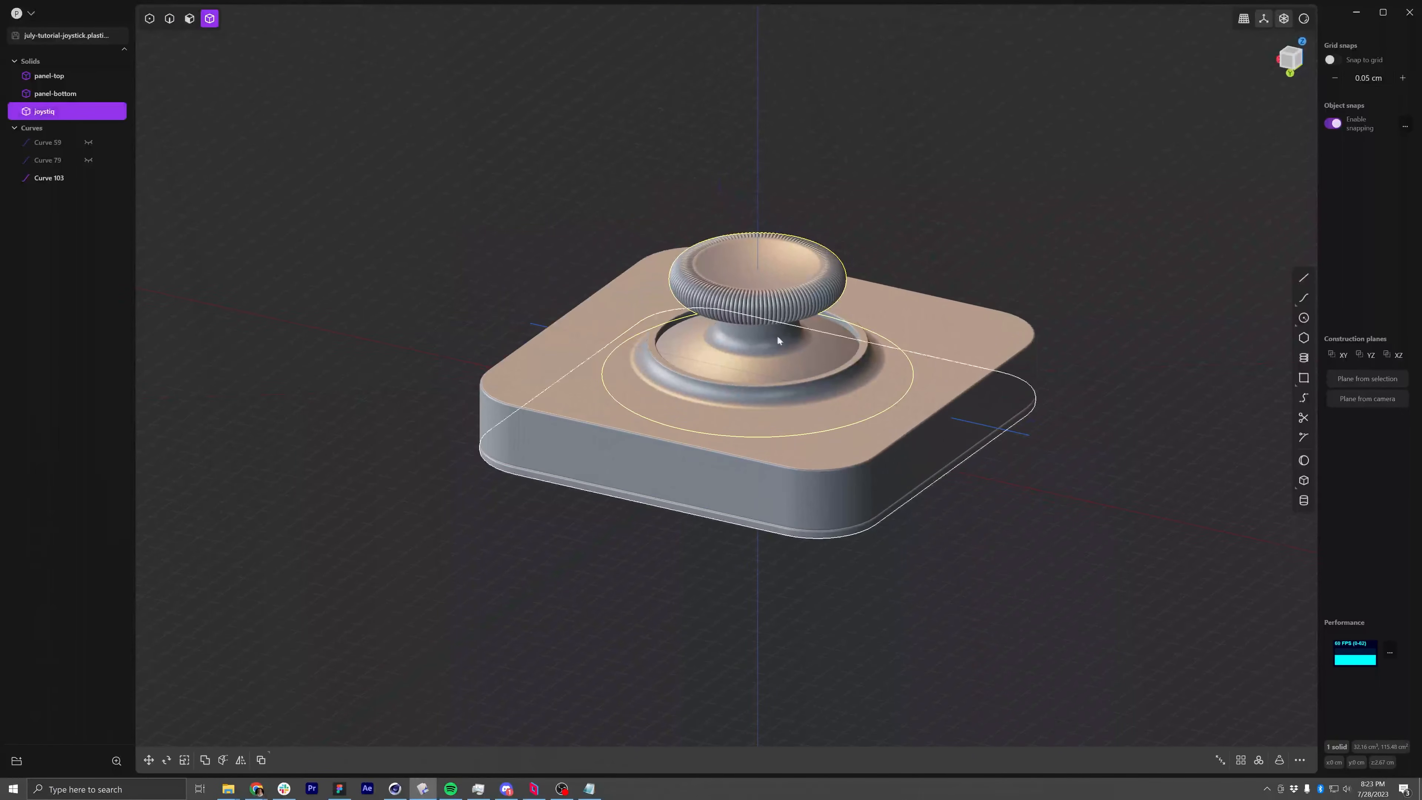
key(r)
middle_drag(778, 340, 827, 302)
drag(783, 298, 785, 296)
key(Escape)
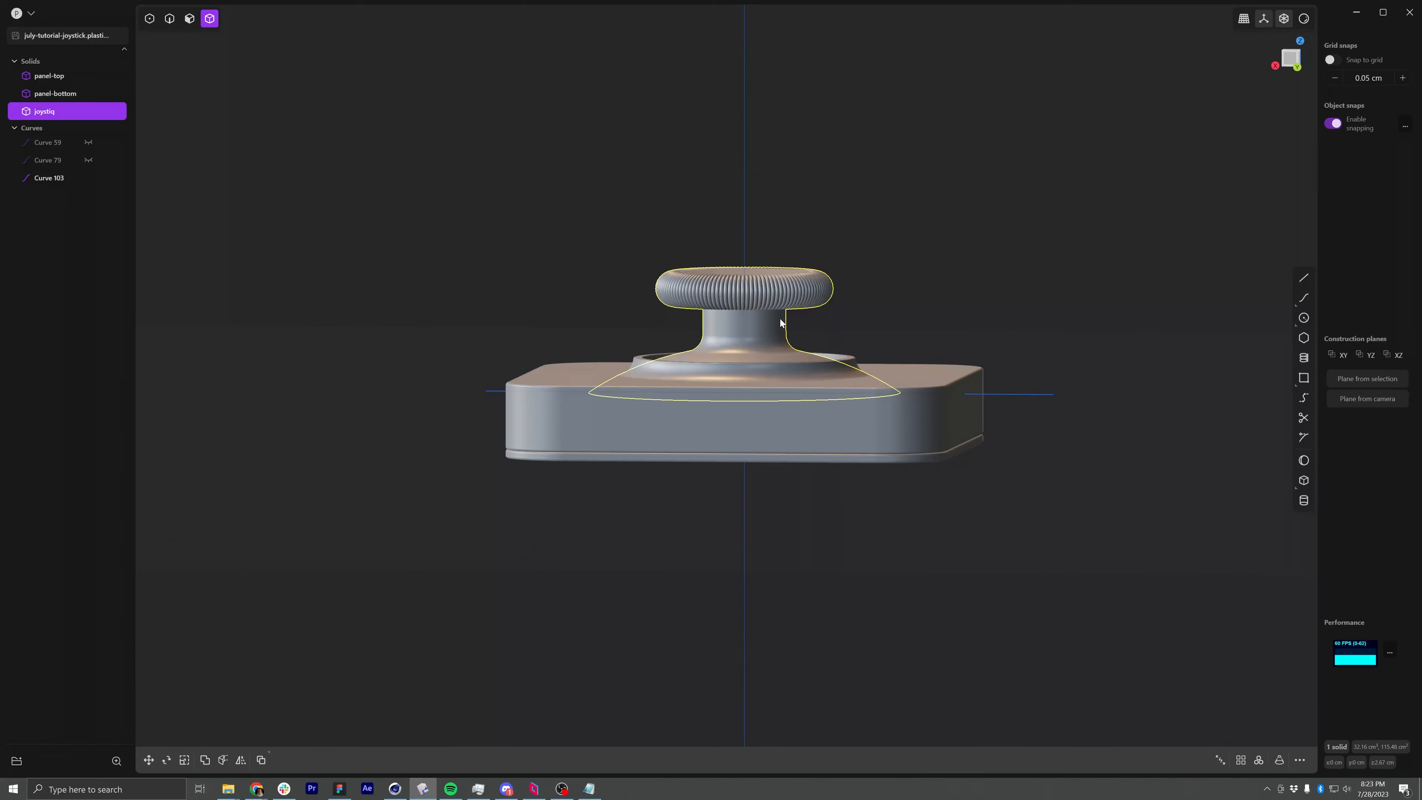
key(Escape)
Select the joystiq solid and show the model's edges again
click(747, 327)
middle_drag(737, 344, 751, 384)
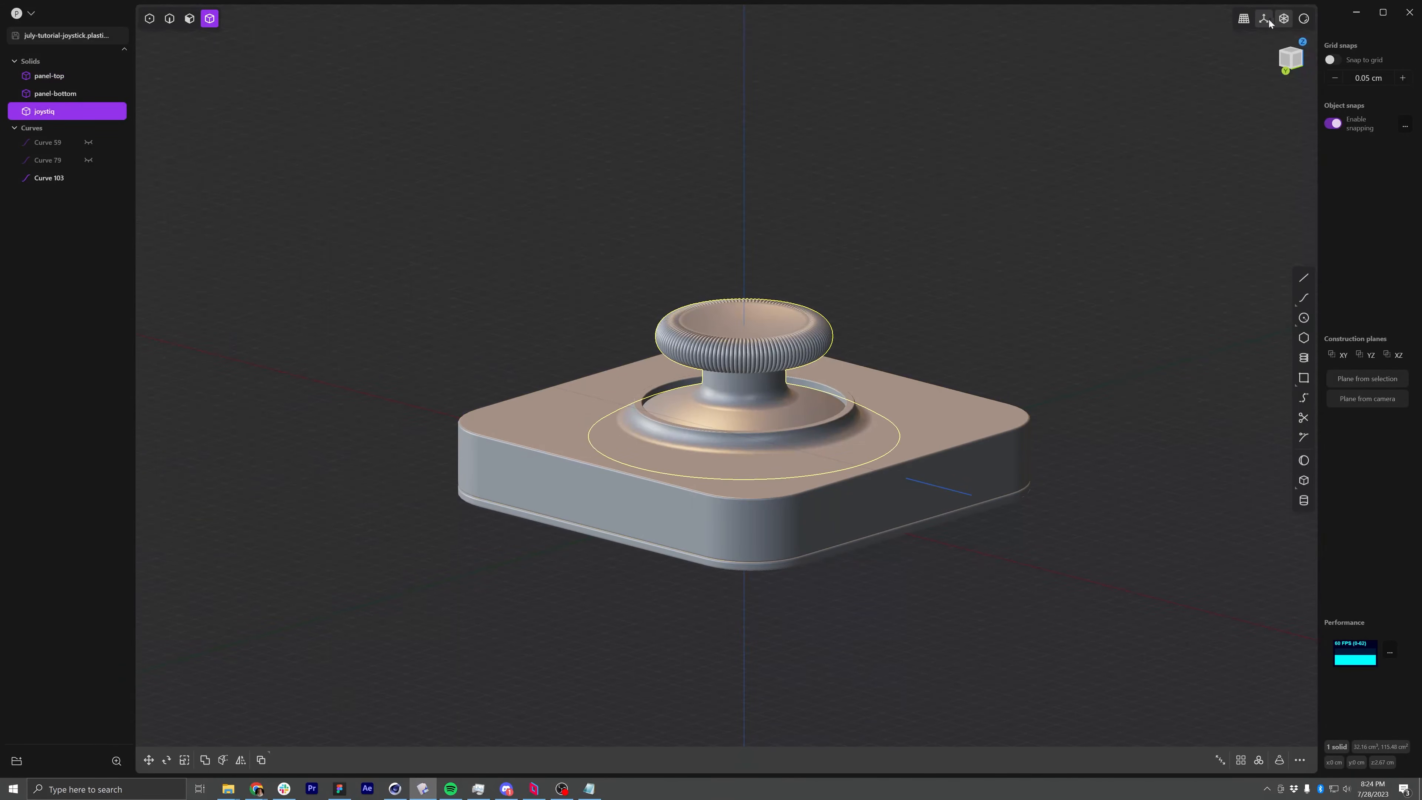
click(1305, 23)
click(1303, 24)
right_click(1302, 26)
click(1248, 139)
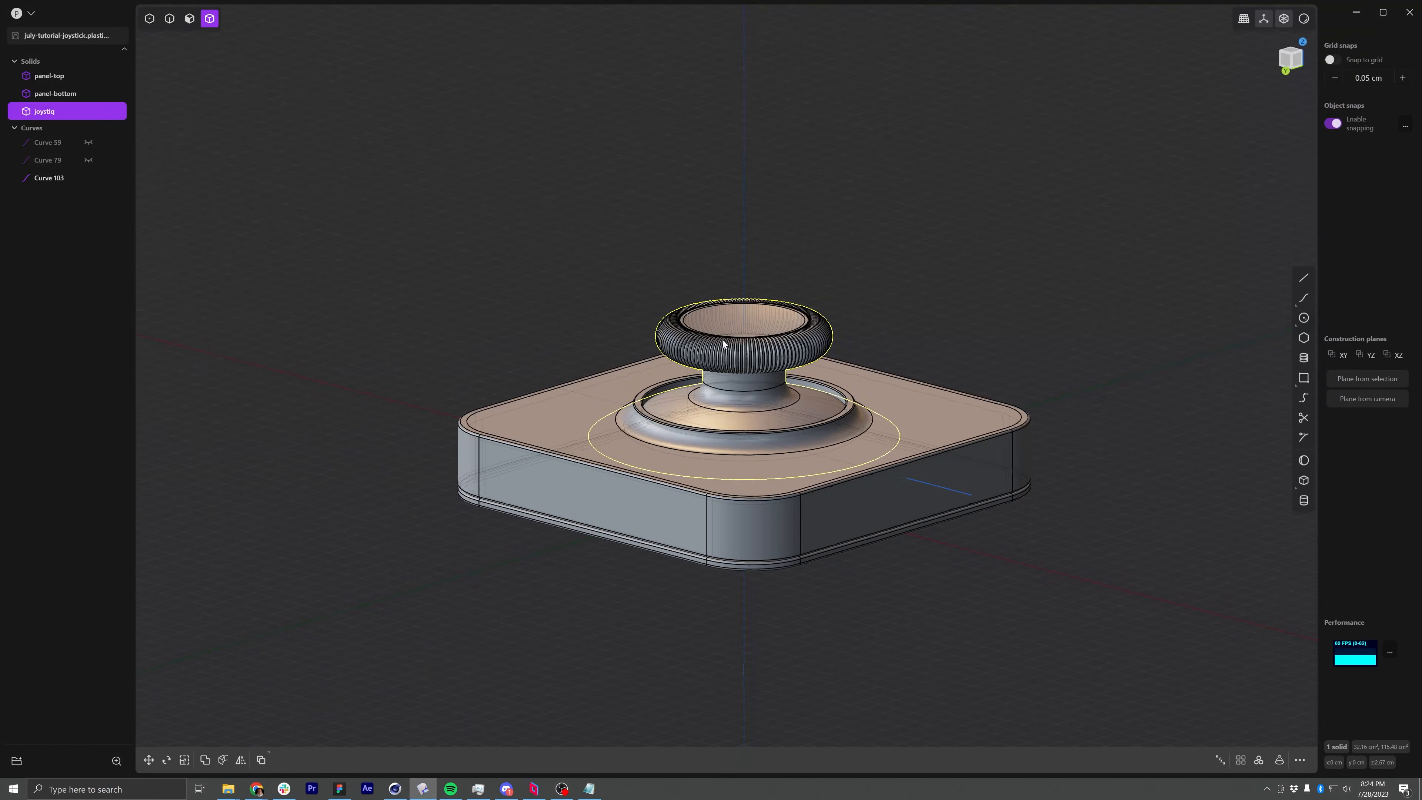
middle_drag(729, 362, 745, 330)
key(g)
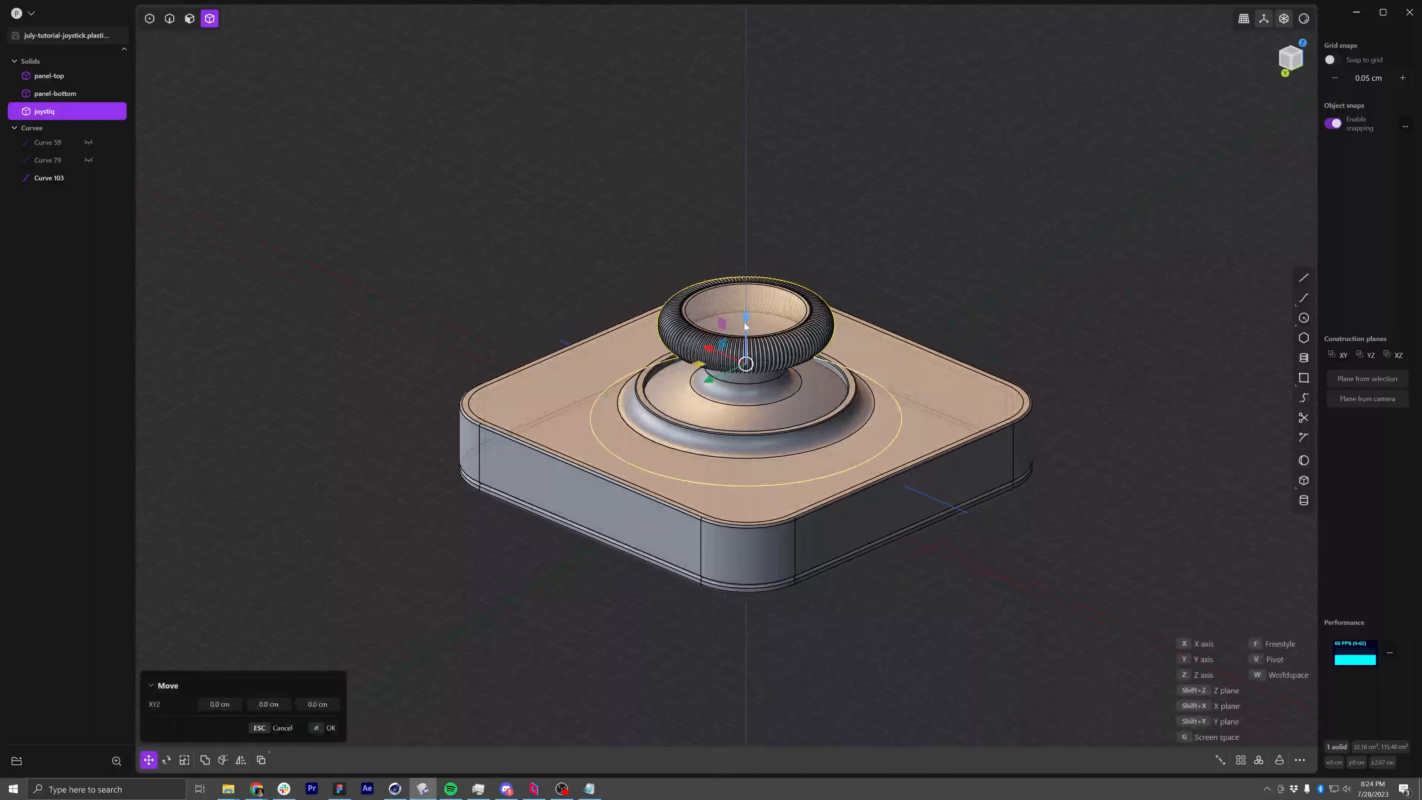
middle_drag(718, 385, 751, 390)
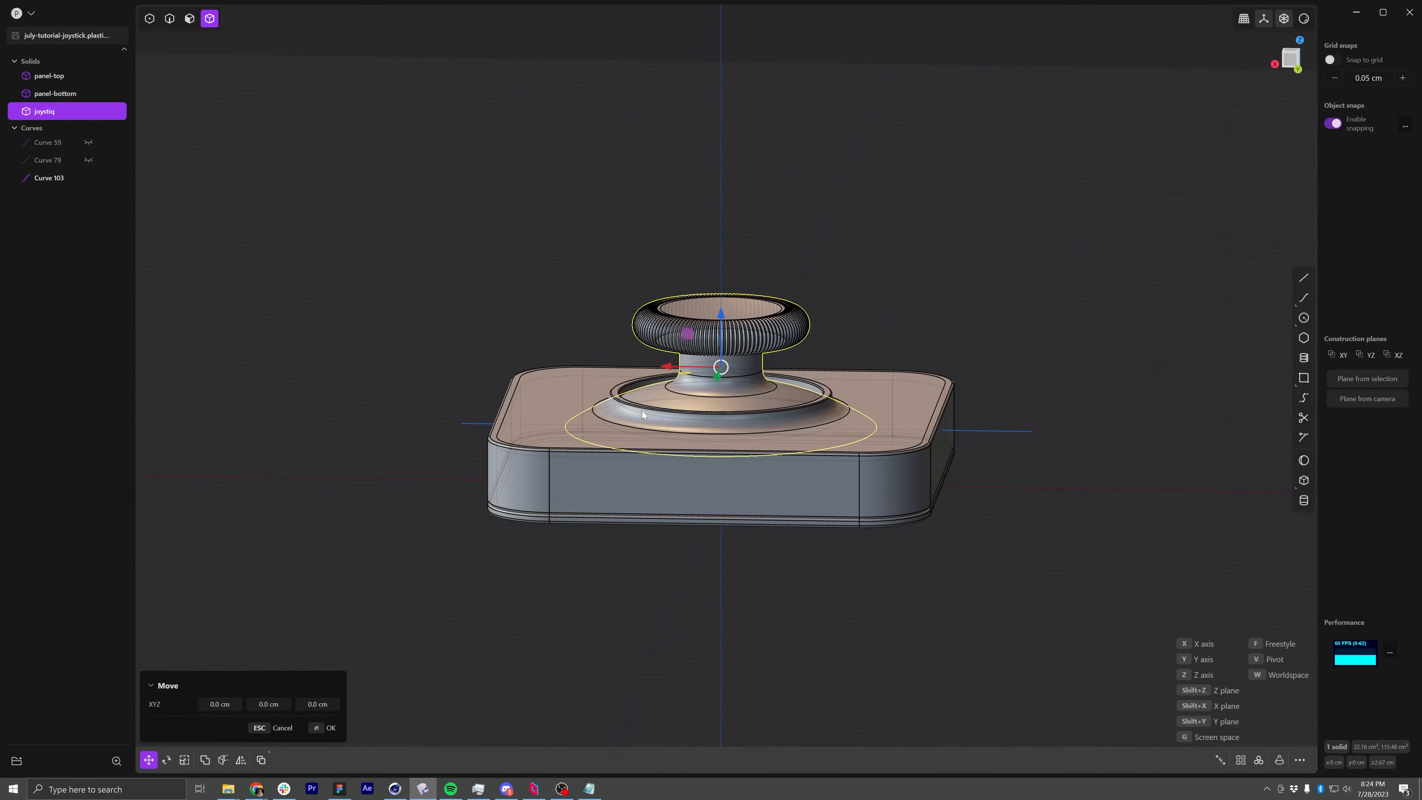
middle_drag(627, 429, 619, 494)
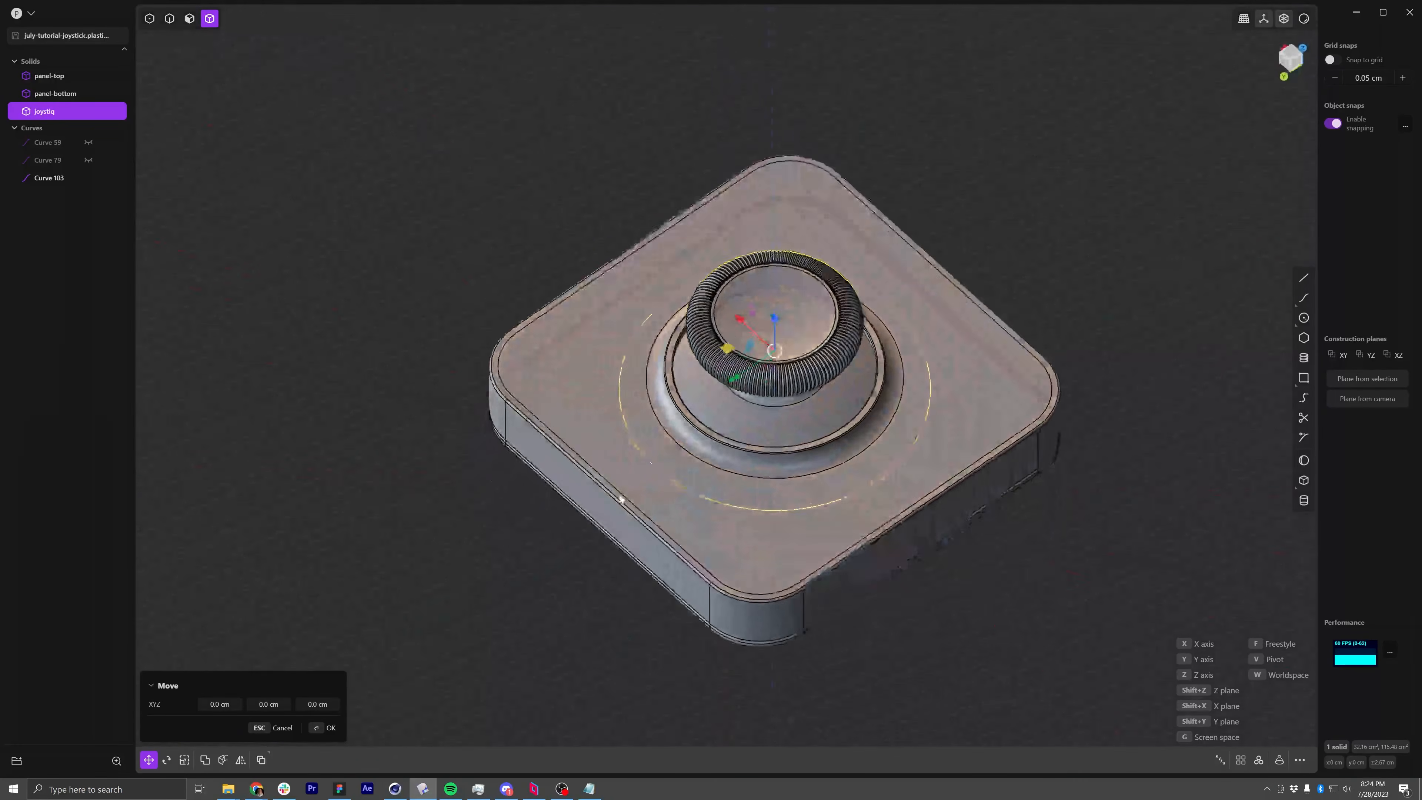
middle_drag(796, 445, 748, 400)
scroll(716, 460, up, 2)
key(Escape)
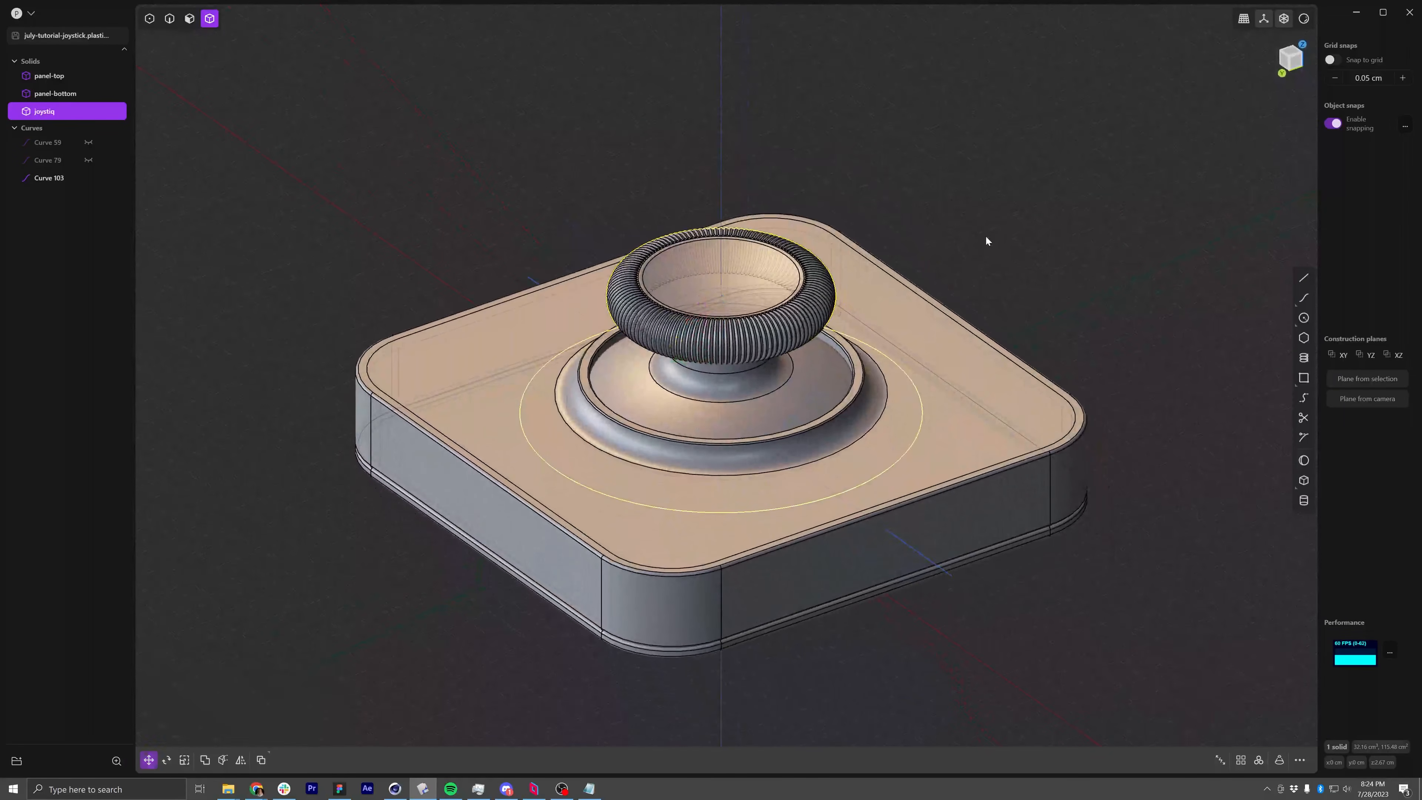
Switch the viewport to the reflective metallic render mode and hide the model's edges
click(1305, 18)
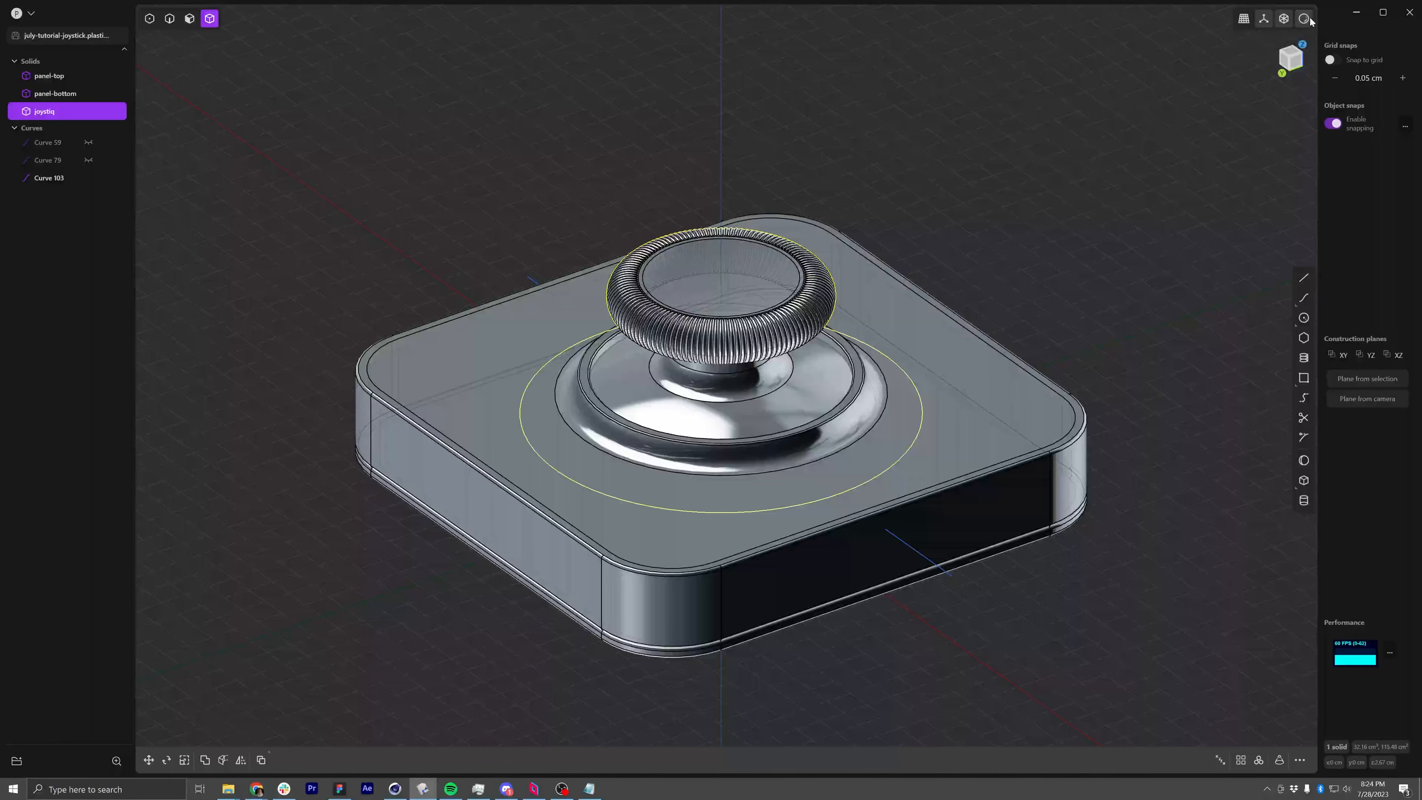
mouse_move(1310, 20)
click(1255, 140)
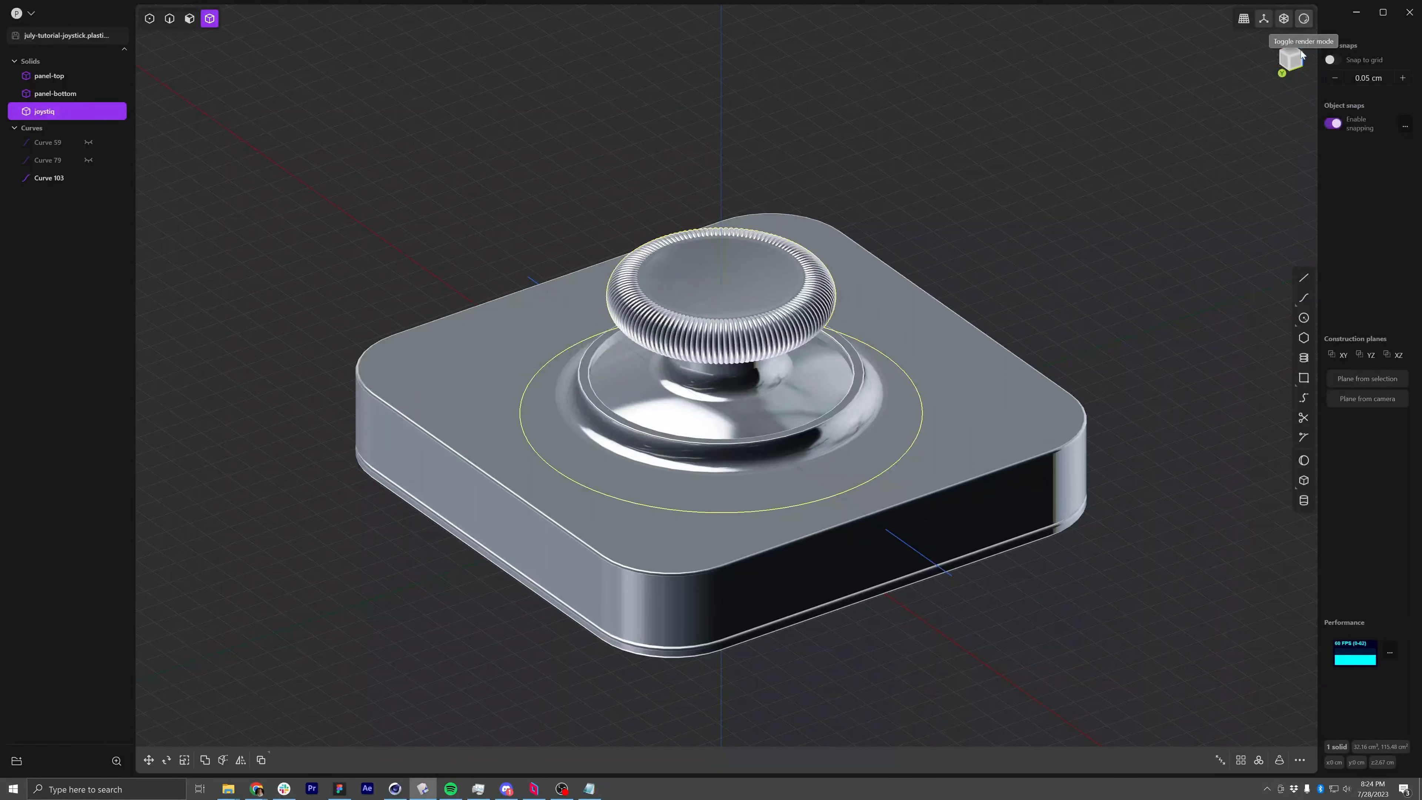
Preview the model in the glossy white shading material and examine the knob and collar
click(1306, 19)
click(1304, 20)
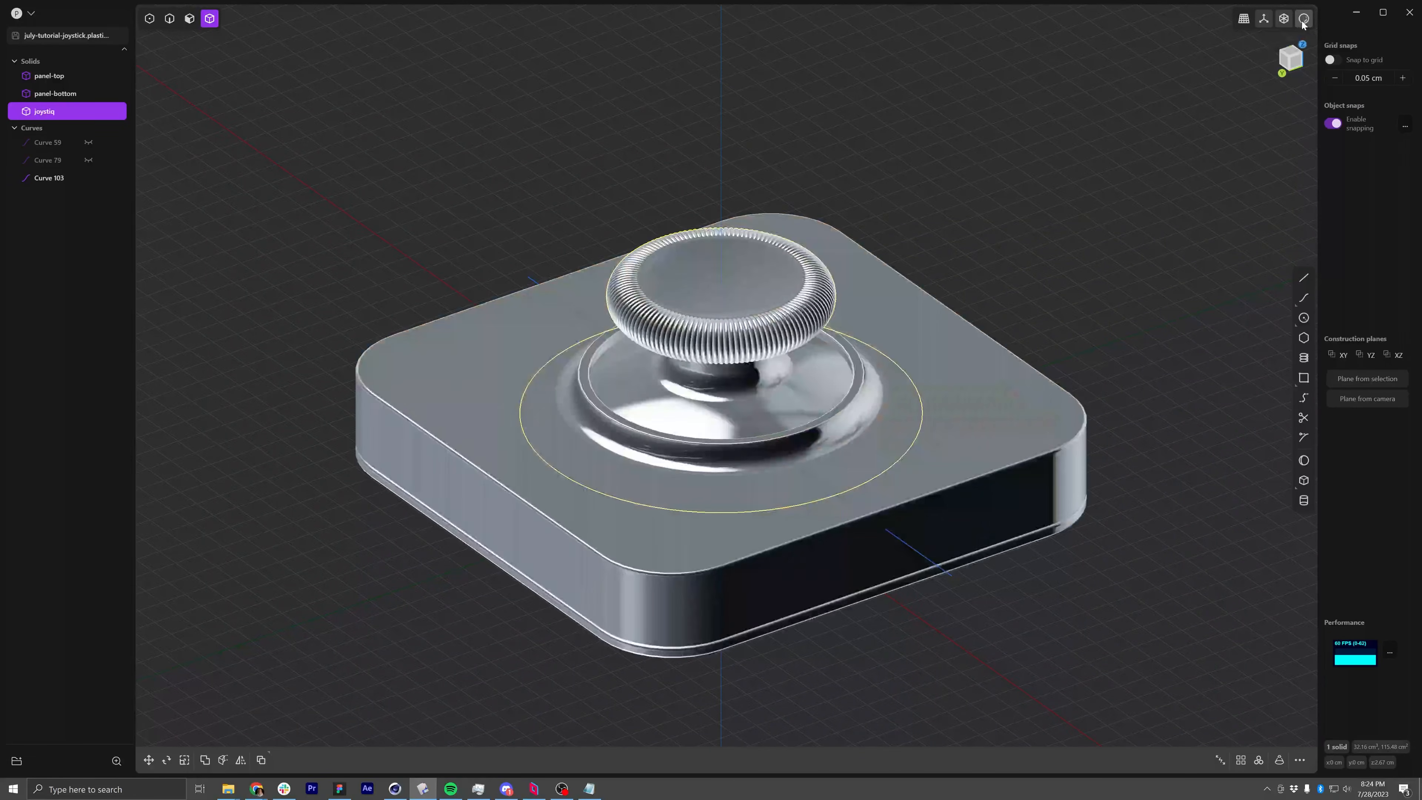
mouse_move(1304, 23)
click(1239, 107)
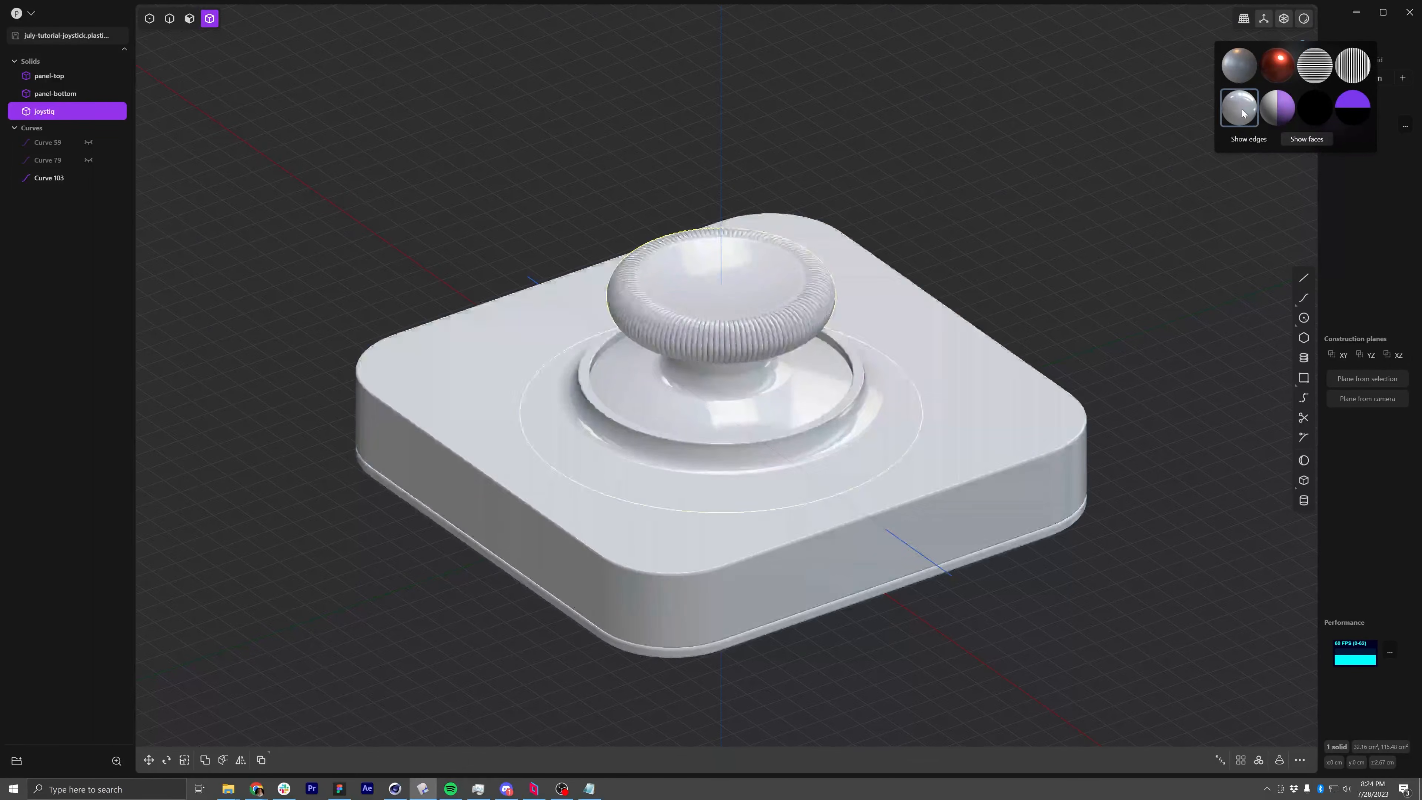
middle_drag(821, 356, 858, 366)
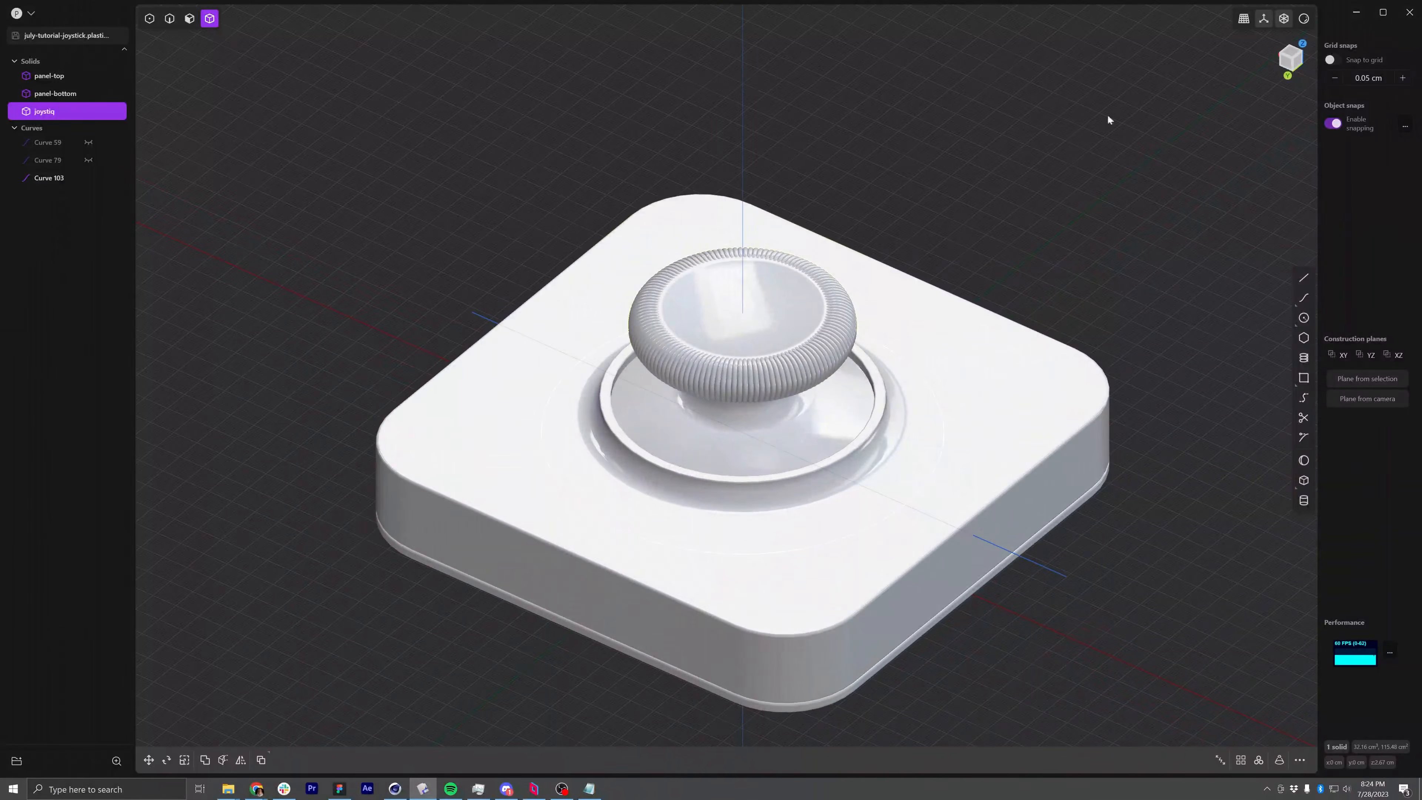
Preview the model in the glossy red shading material and examine its highlights
mouse_move(1297, 25)
click(1289, 73)
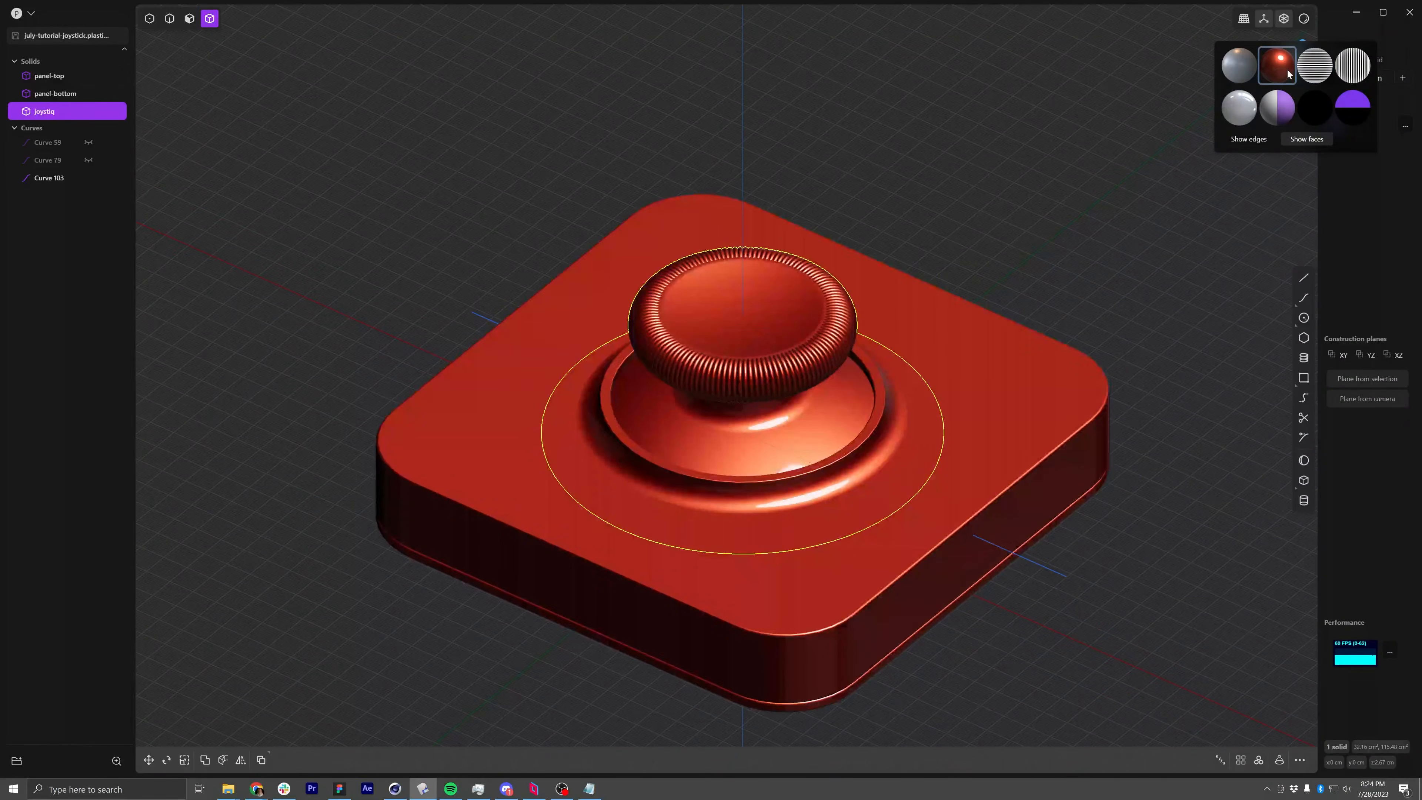
mouse_move(849, 391)
middle_down()
mouse_move(840, 404)
mouse_move(857, 365)
mouse_move(1000, 335)
mouse_move(1032, 354)
mouse_move(848, 394)
mouse_move(862, 377)
middle_up()
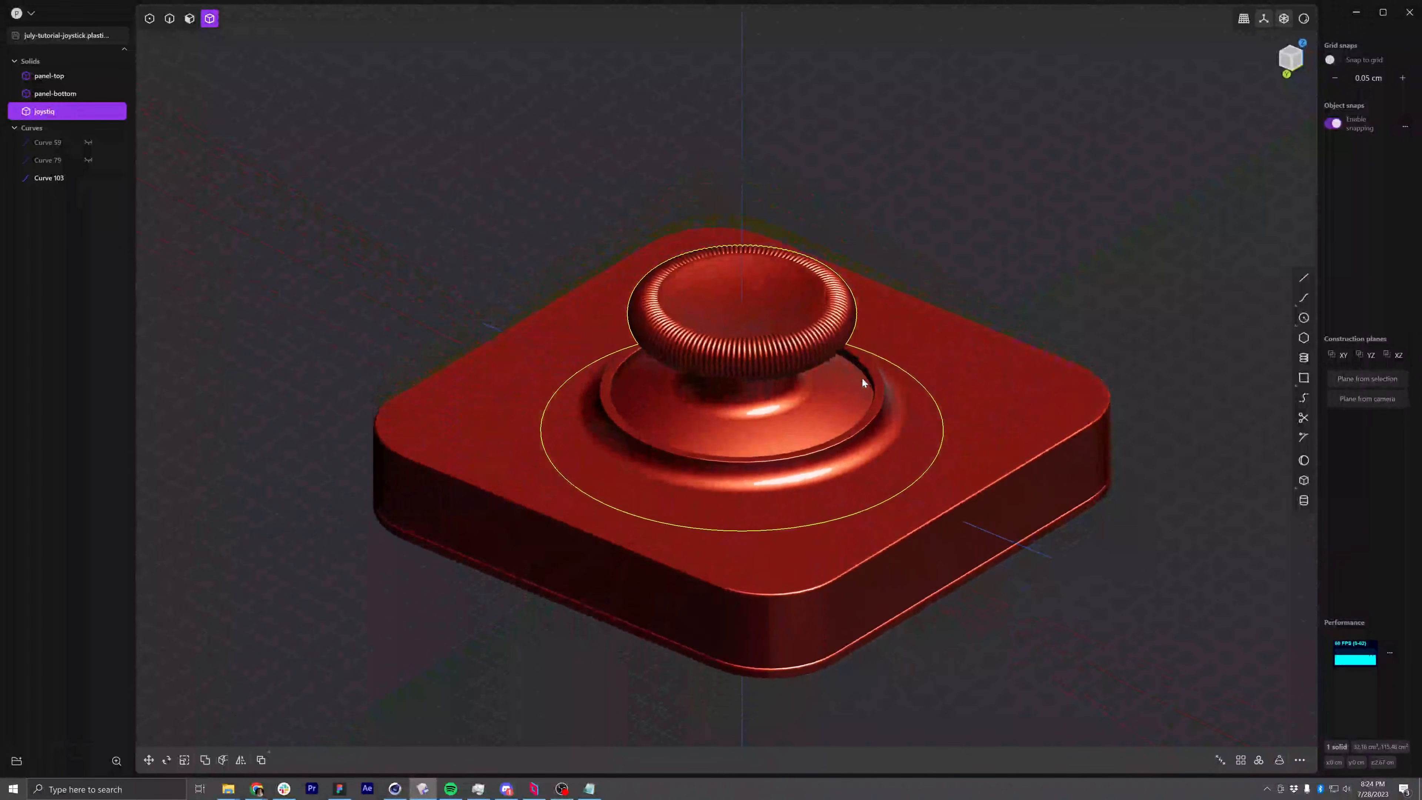
Try the black shading material, switch to the two-tone grey and purple one and examine the model's side profile
mouse_move(1306, 23)
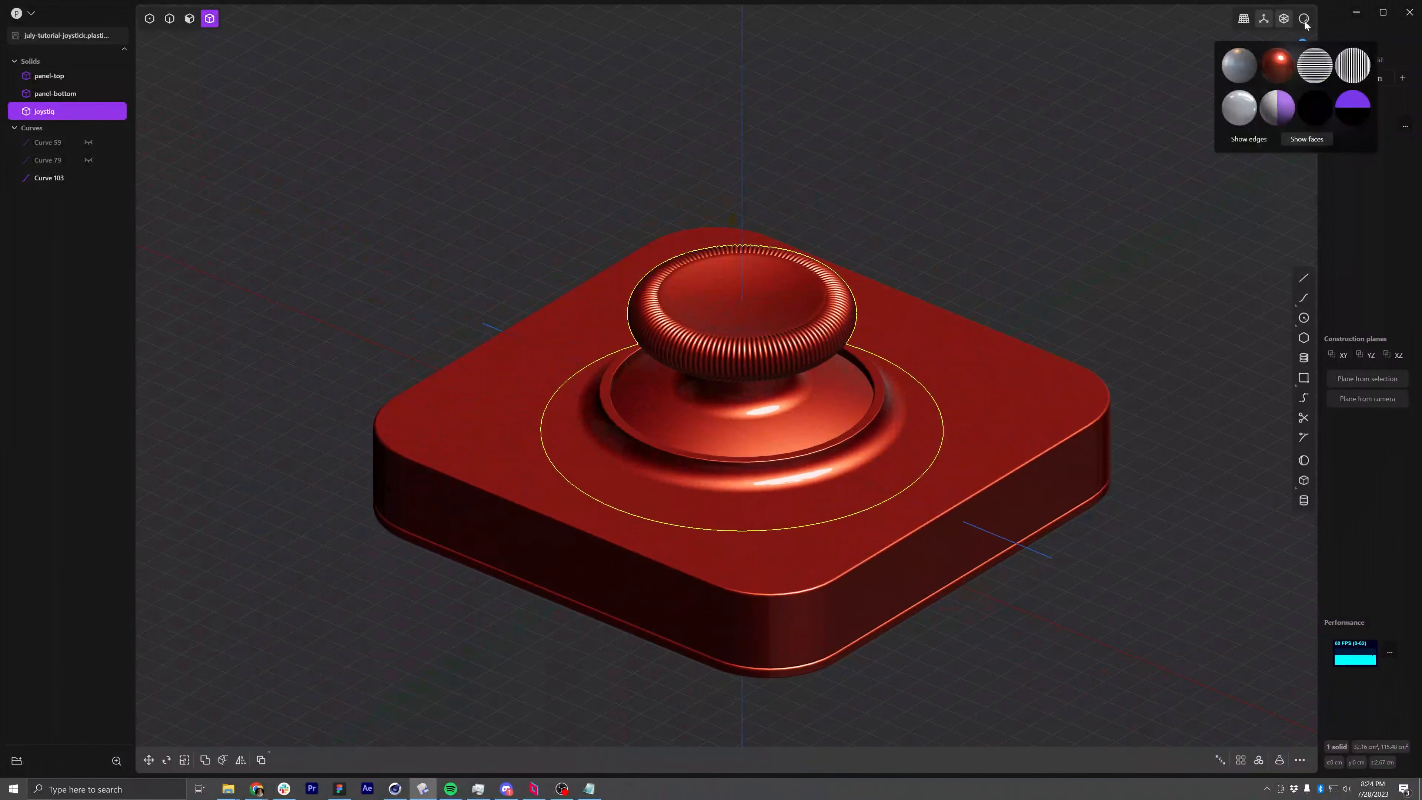
click(1315, 106)
click(1283, 106)
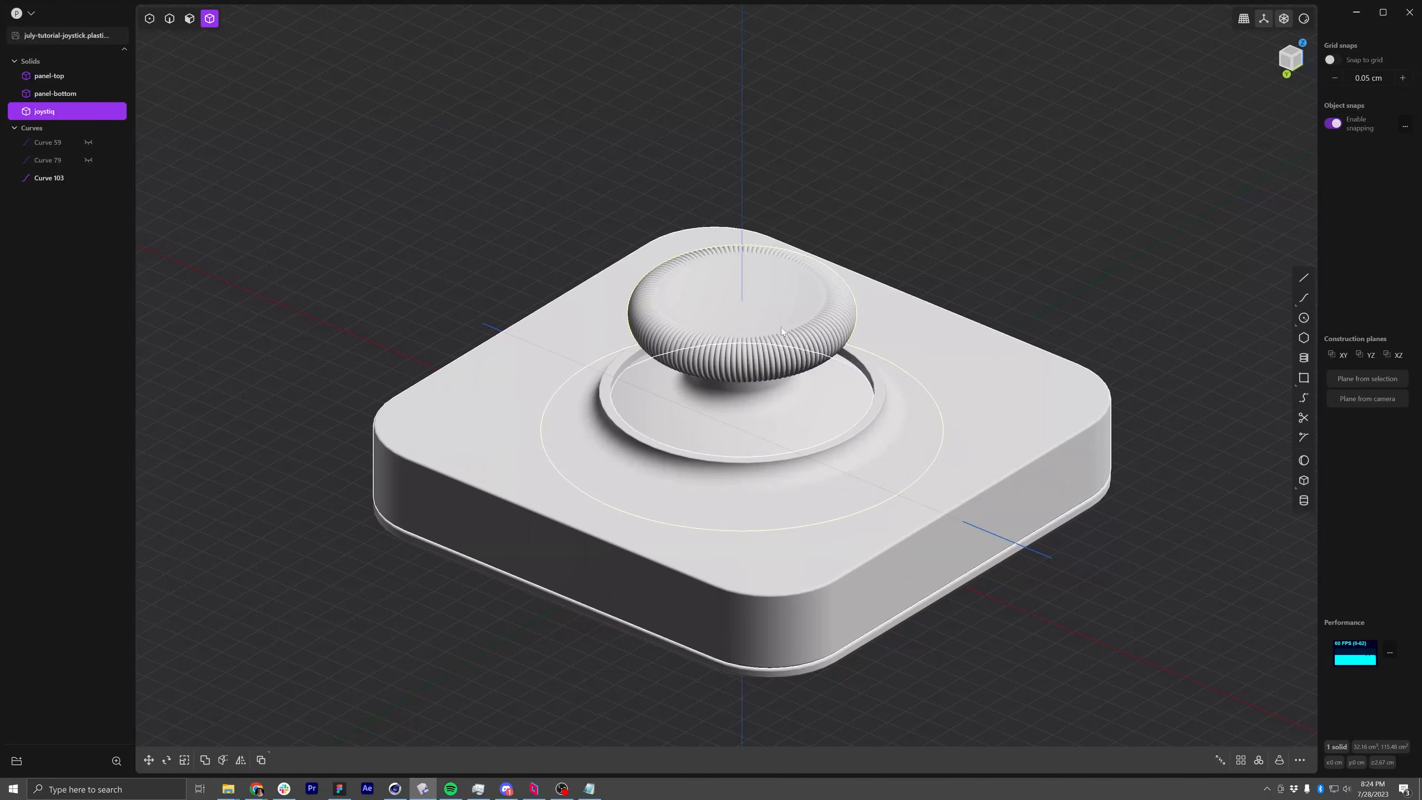
mouse_move(801, 314)
middle_down()
mouse_move(812, 336)
mouse_move(836, 296)
middle_up()
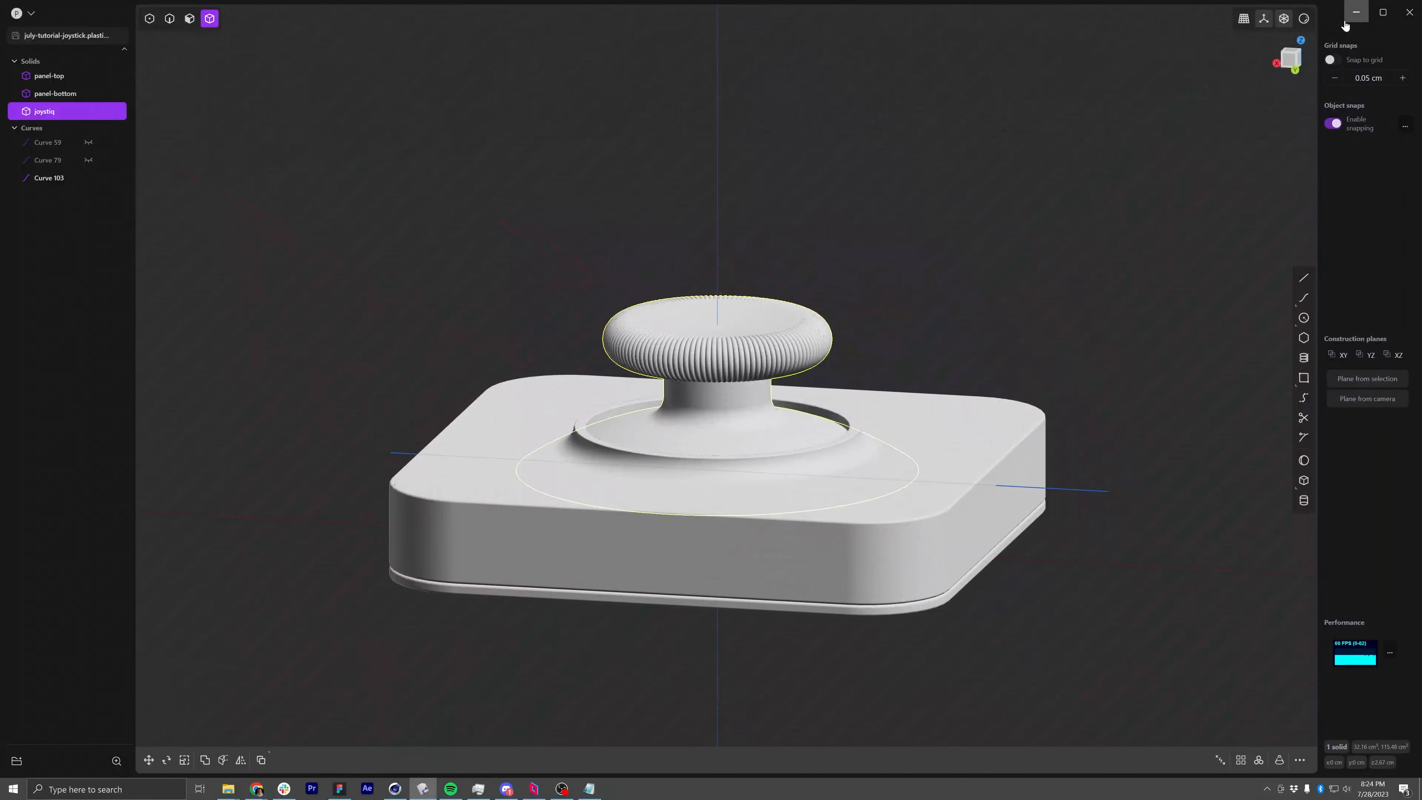
Restore the blue-grey and tan shading material and deselect the joystiq solid to examine the whole model from several angles
mouse_move(1308, 22)
click(1241, 72)
middle_drag(739, 336, 803, 280)
click(1153, 178)
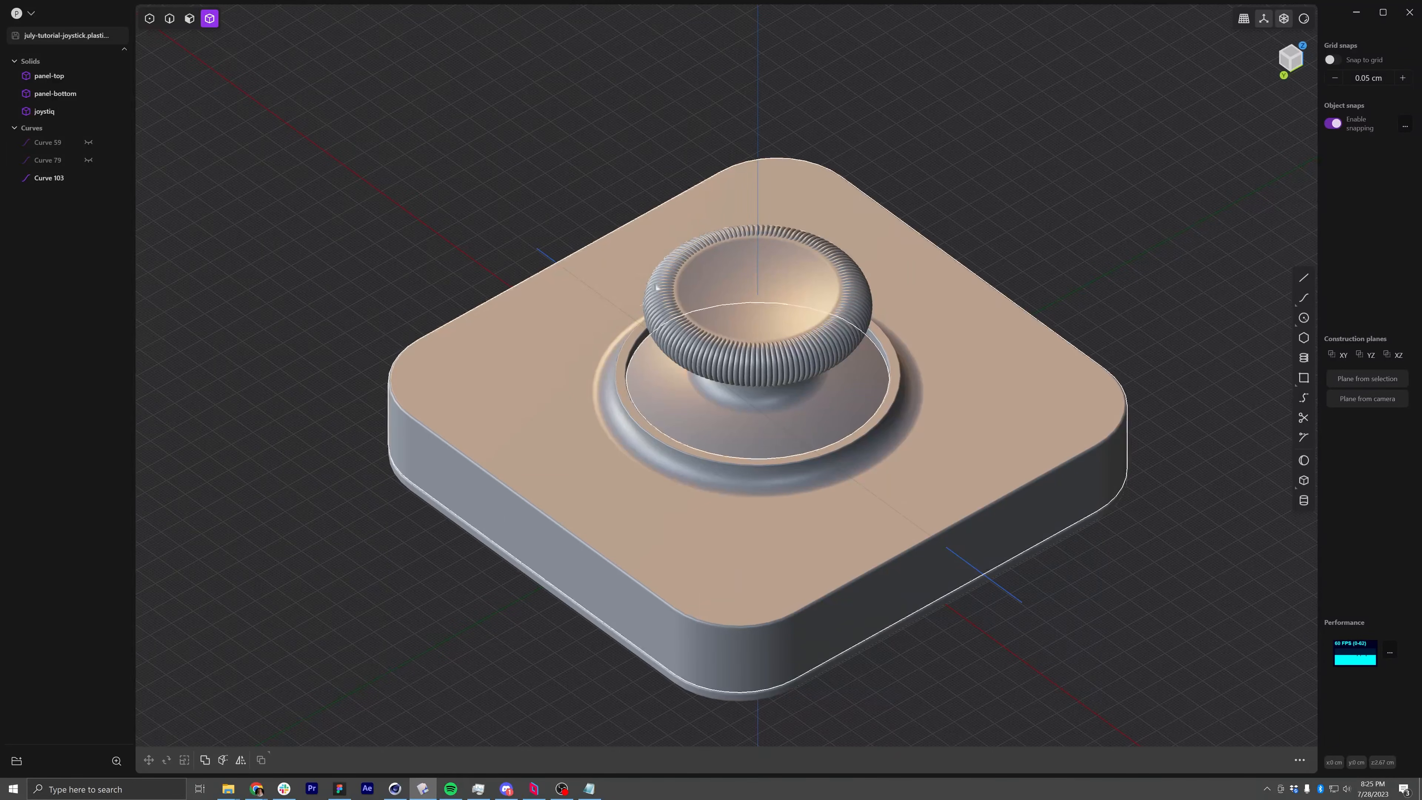
middle_drag(762, 390, 738, 424)
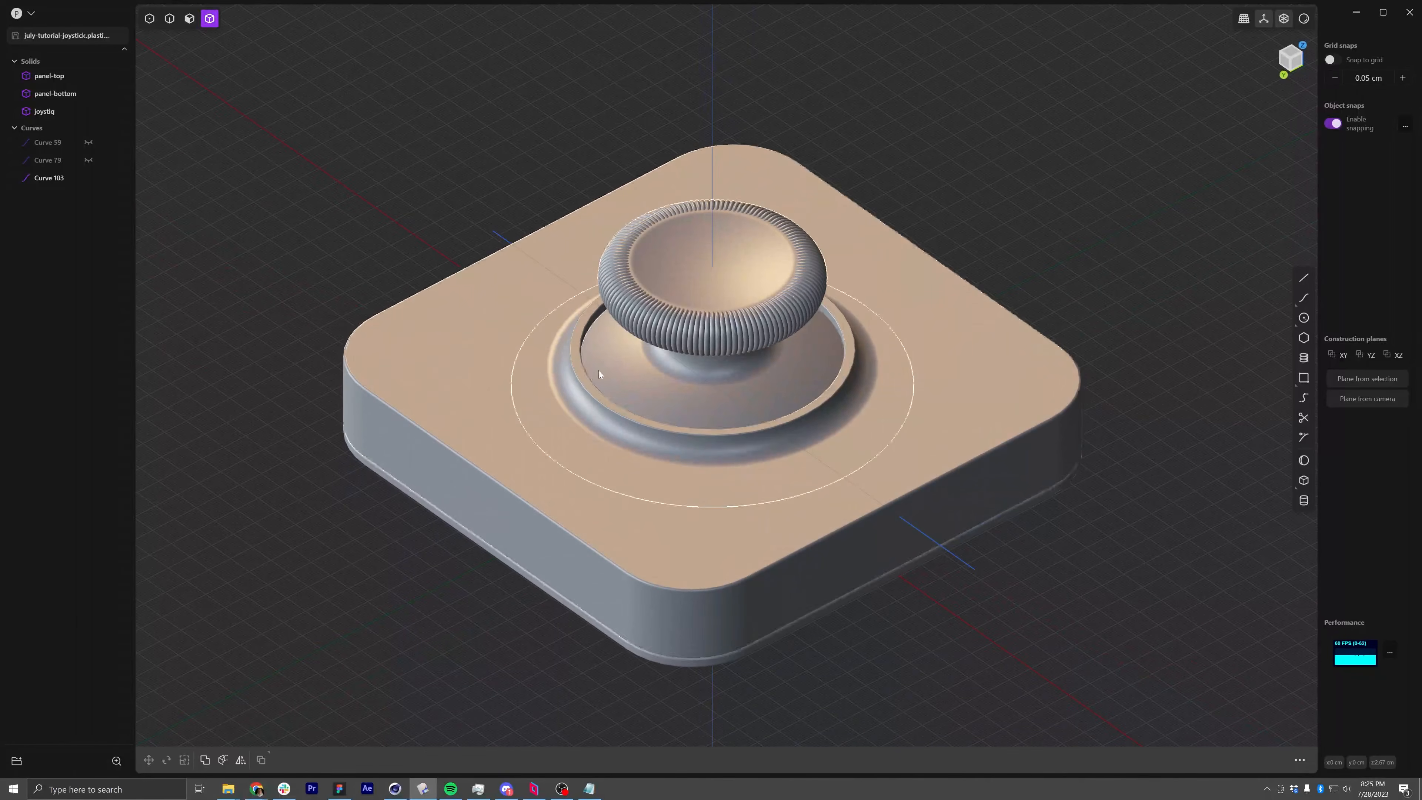
mouse_move(600, 371)
middle_down()
mouse_move(699, 302)
mouse_move(678, 342)
mouse_move(631, 369)
mouse_move(598, 355)
middle_up()
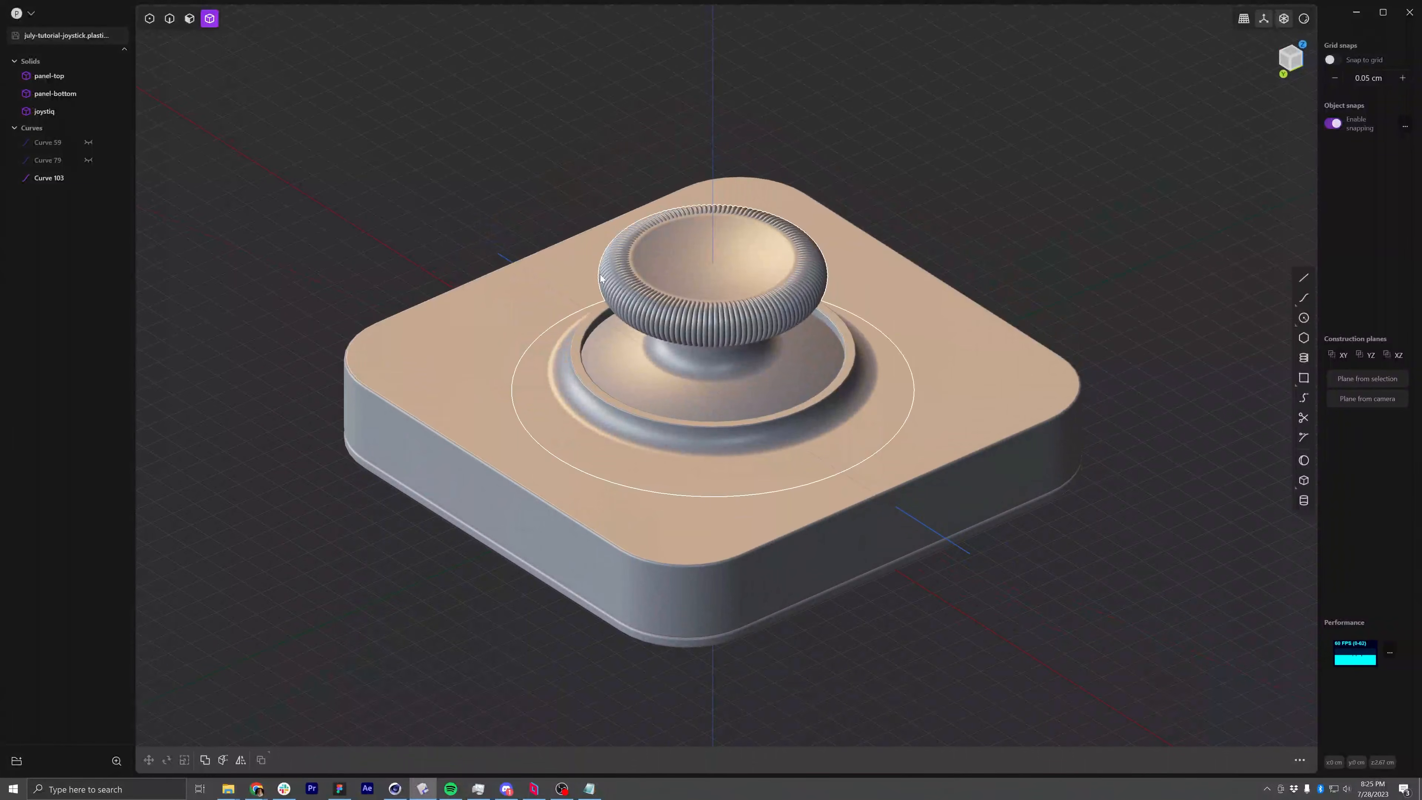
middle_drag(588, 272, 622, 340)
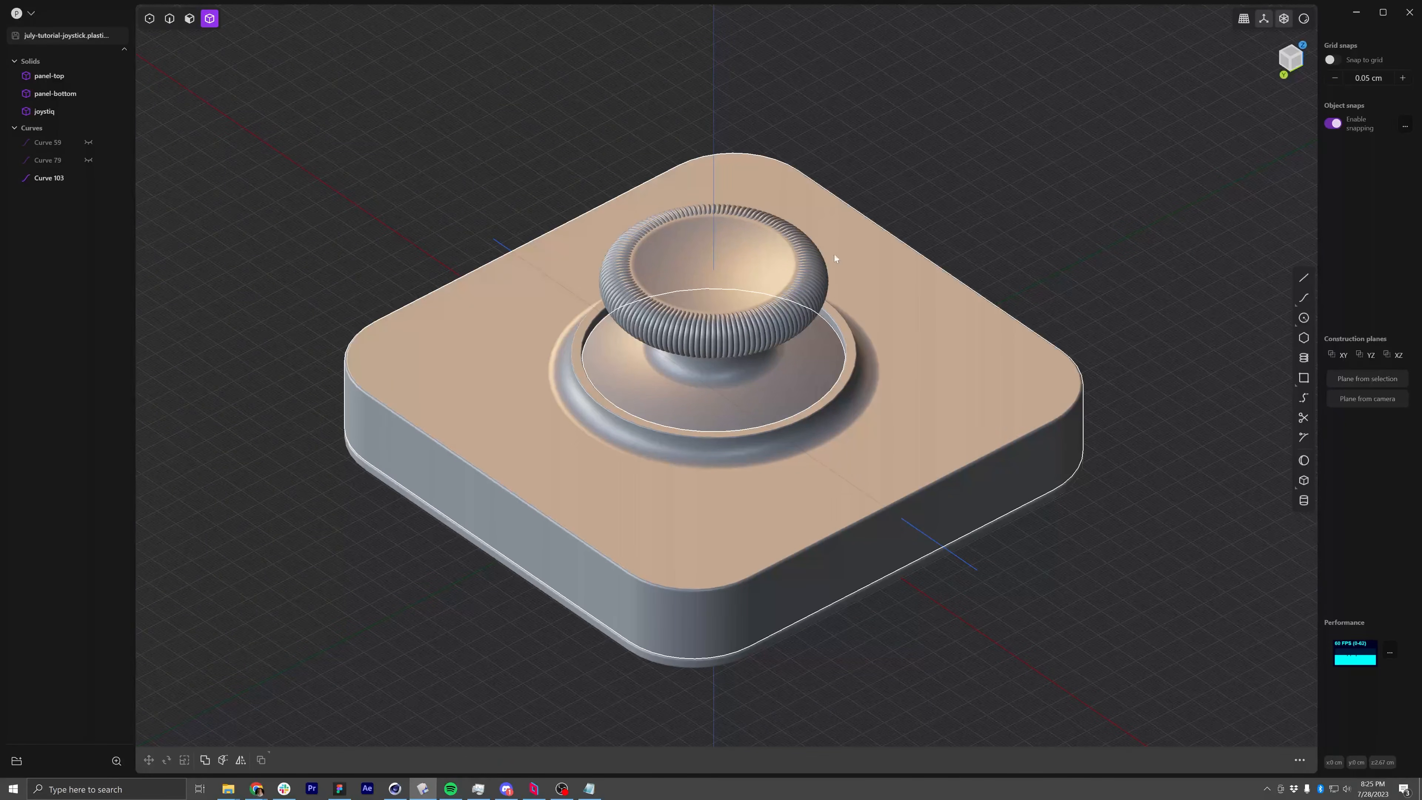
middle_drag(834, 258, 776, 306)
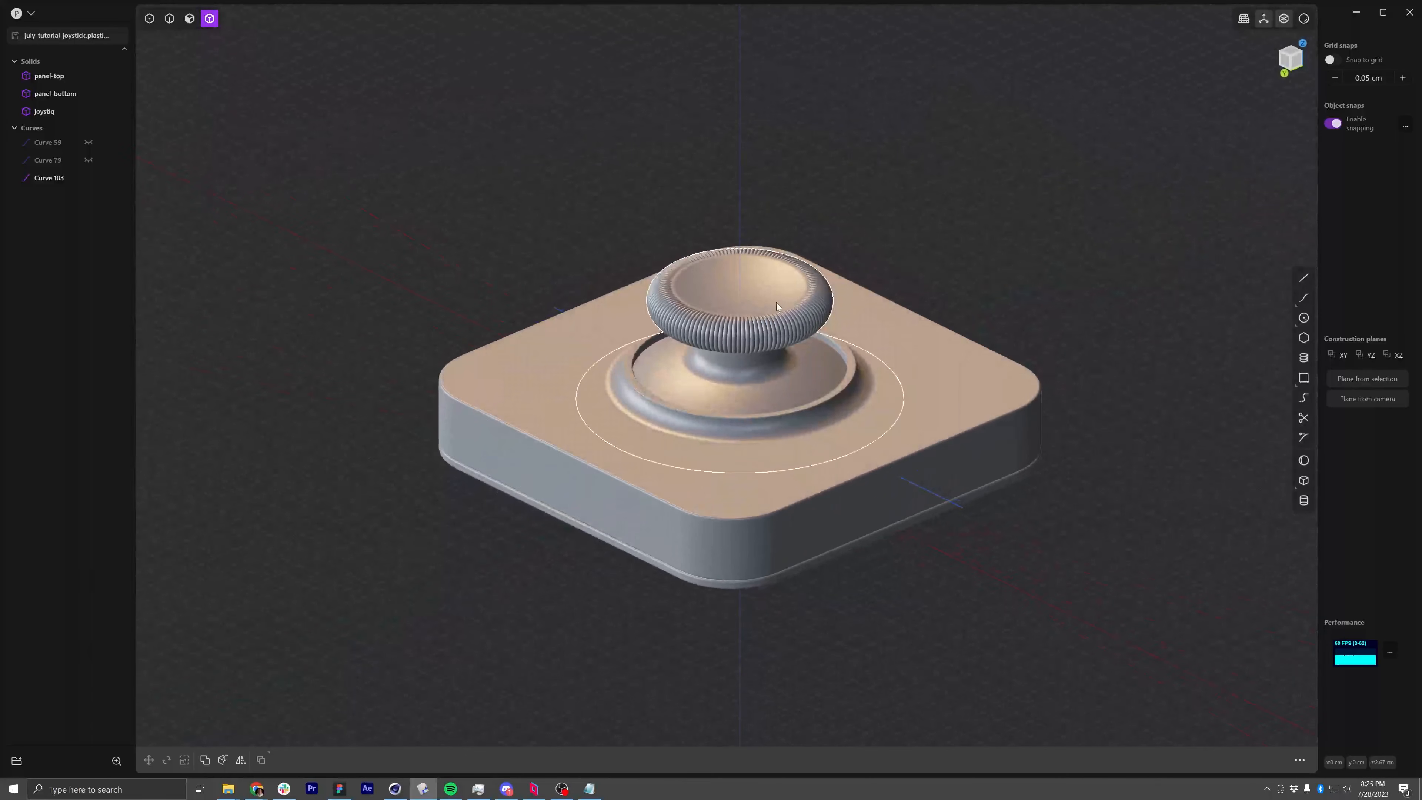